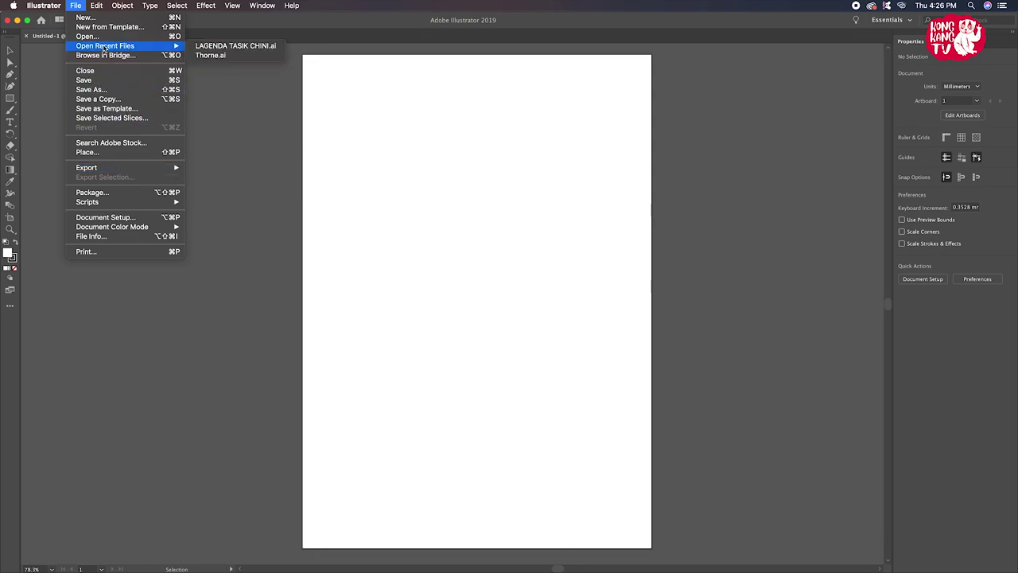
Open the loris photo images.jpeg from the Downloads folder as its own document
left_click(102, 36)
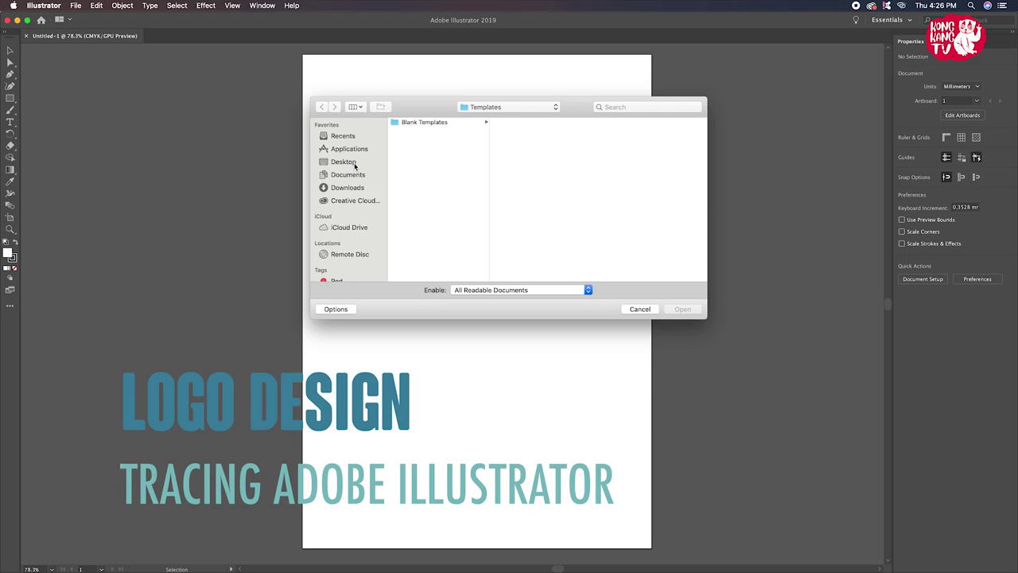
left_click(355, 164)
left_click(342, 189)
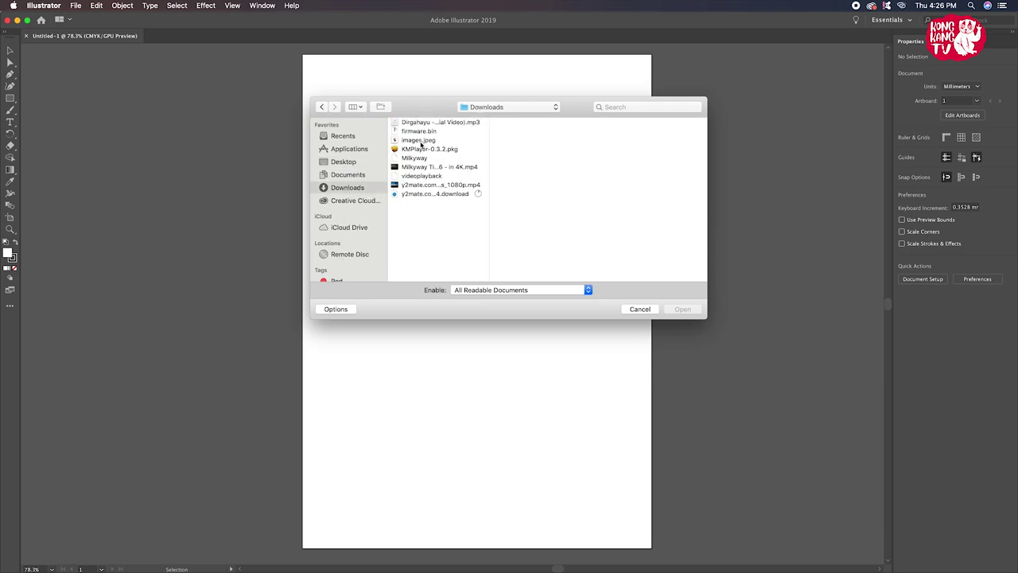
left_click(419, 141)
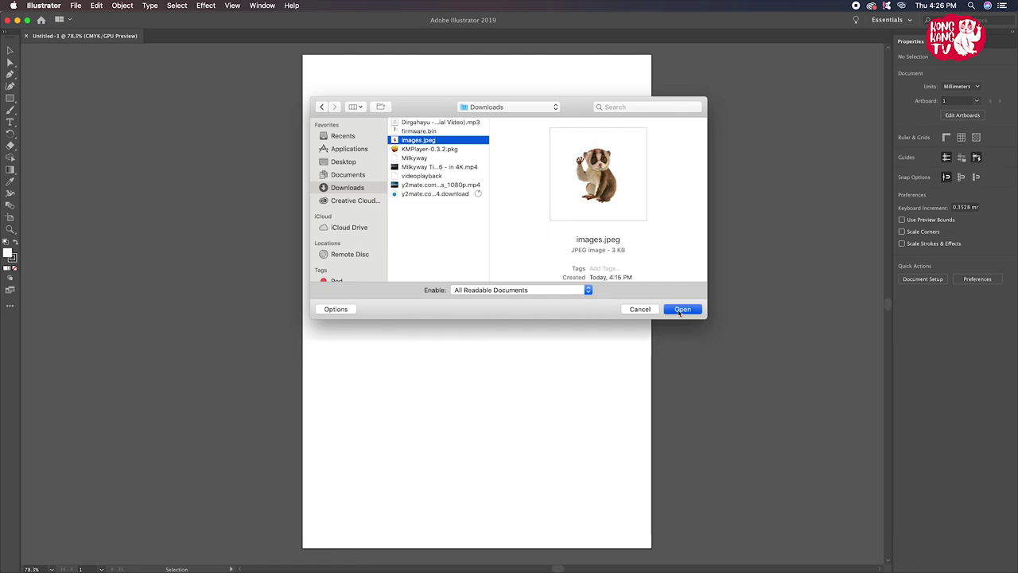
left_click(680, 309)
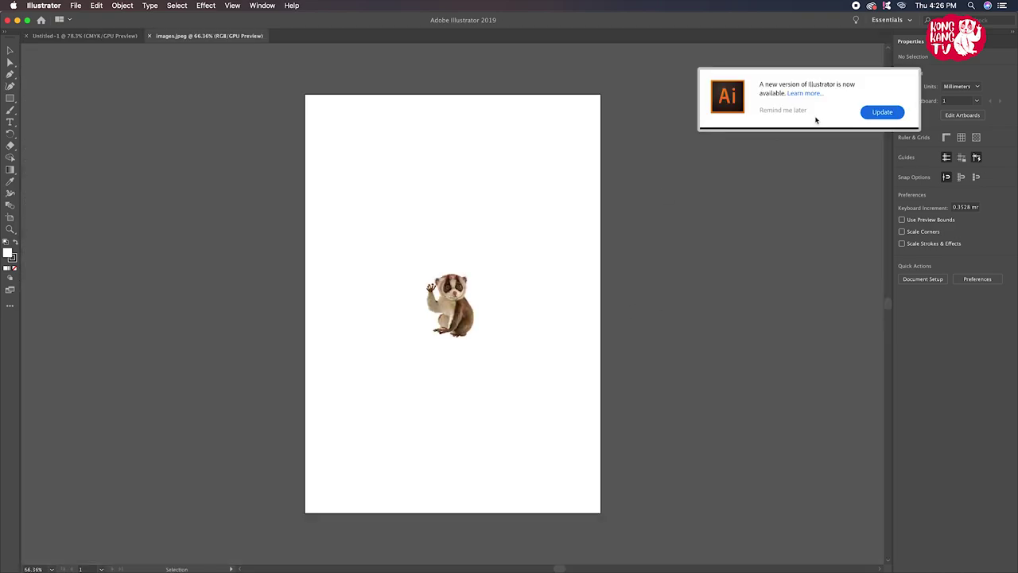
left_click(789, 111)
Place the loris photo on the Untitled-1 artboard and enlarge it
left_click_drag(469, 321, 80, 35)
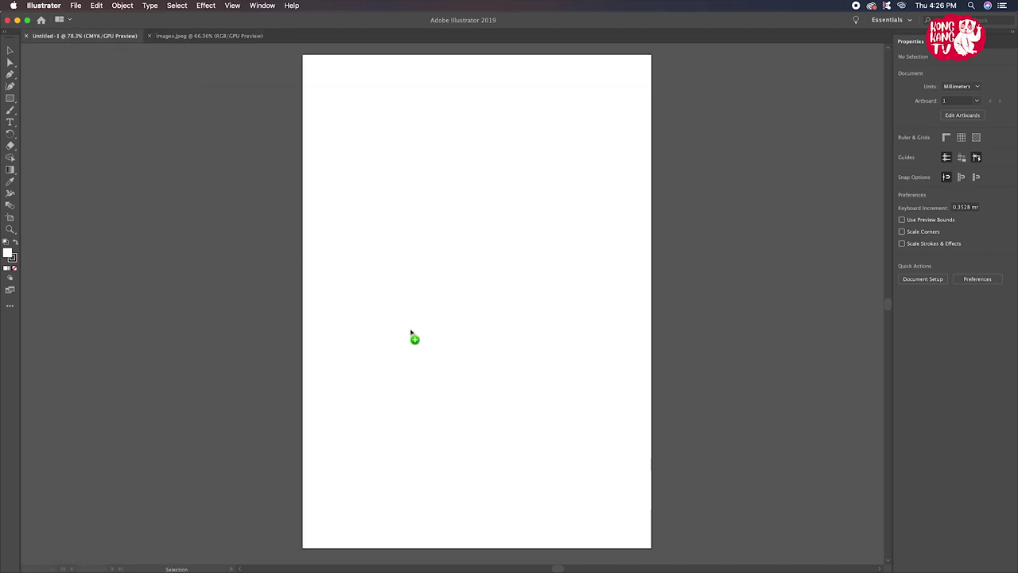
left_click_drag(410, 331, 406, 328)
left_click_drag(490, 252, 548, 197)
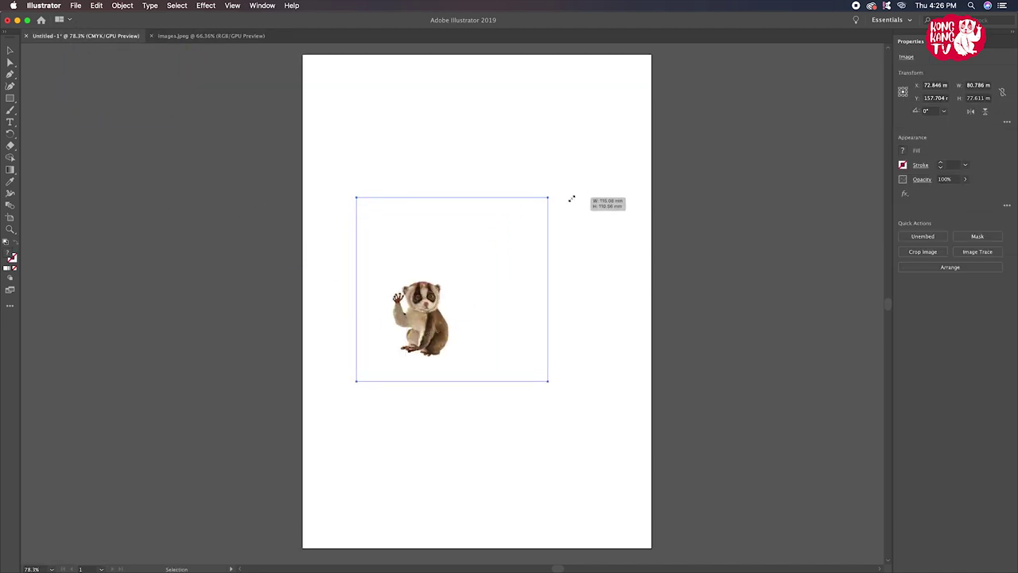
left_click(484, 449)
Close the images.jpeg document and zoom to frame the whole loris
left_click(254, 36)
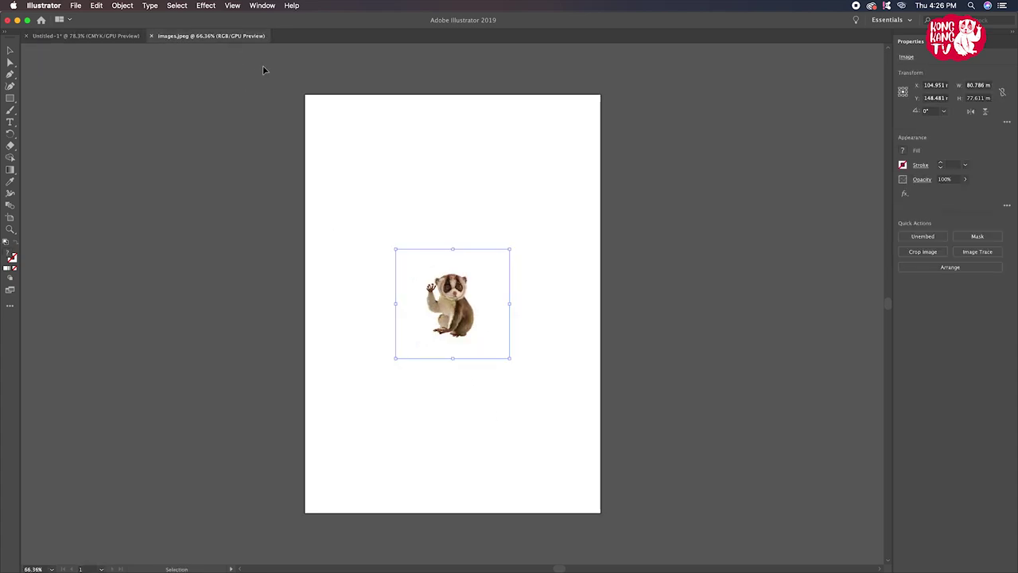
left_click(152, 37)
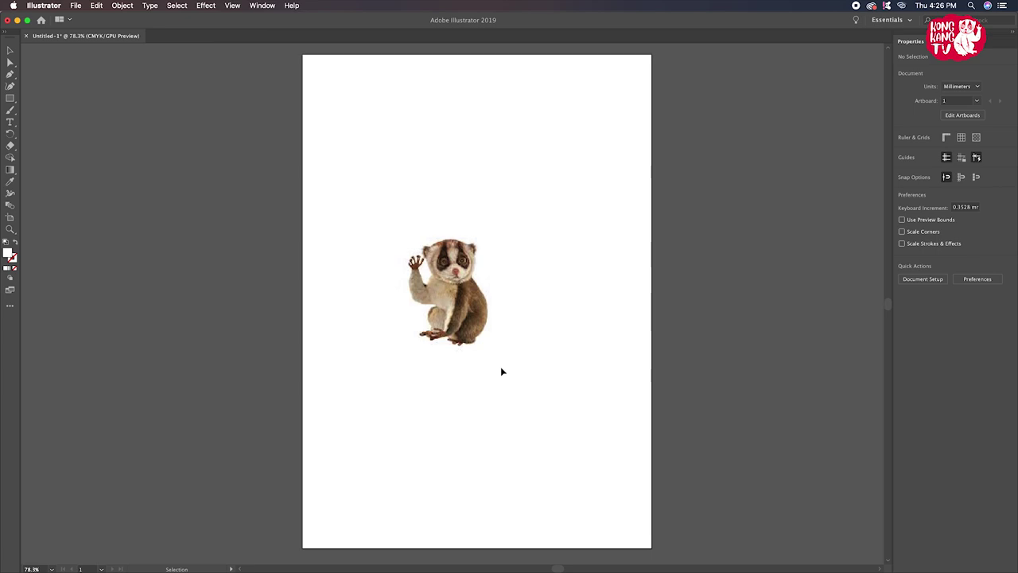
key("ctrl+plus")
key("ctrl+plus")
key("ctrl+plus")
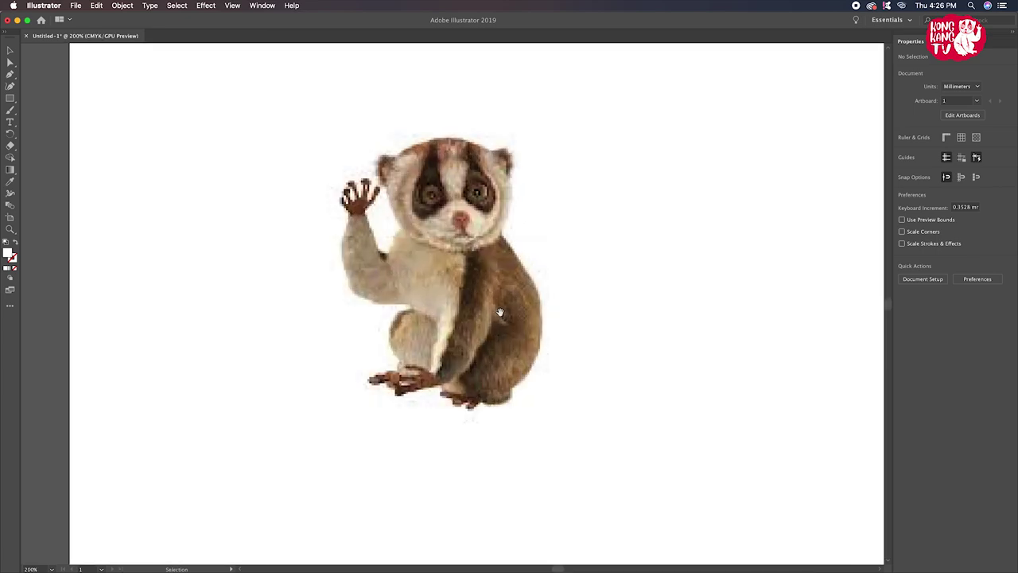
key("ctrl+minus")
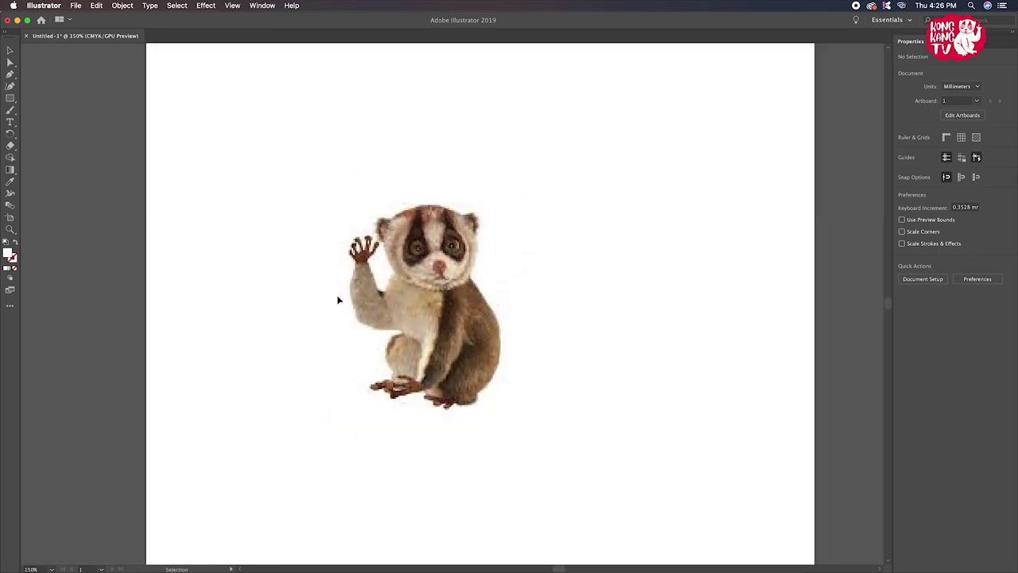
left_click(10, 74)
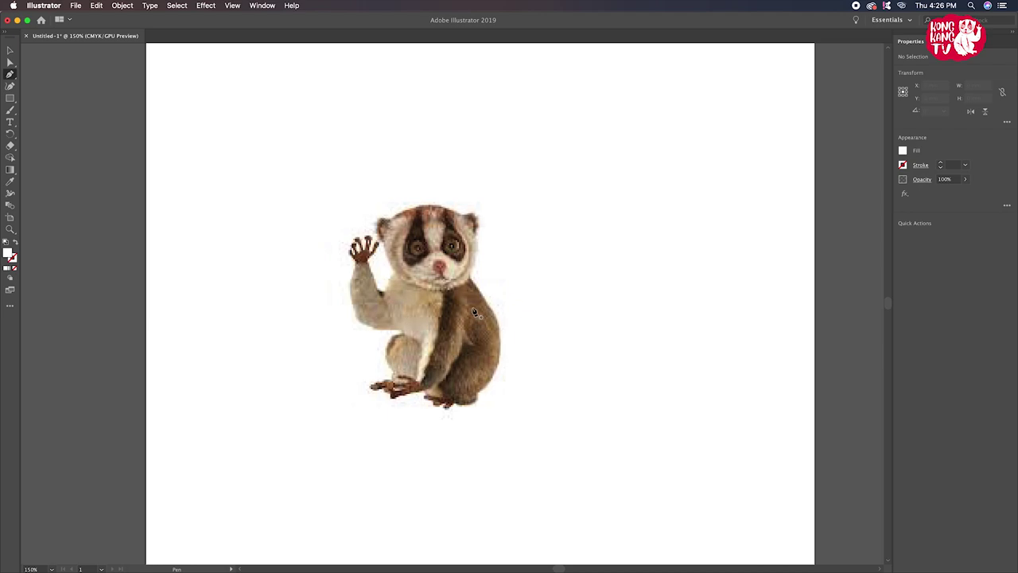
Cancel a stray pen point and set new paths to no fill with a 1 pt stroke
left_click_drag(397, 275, 388, 245)
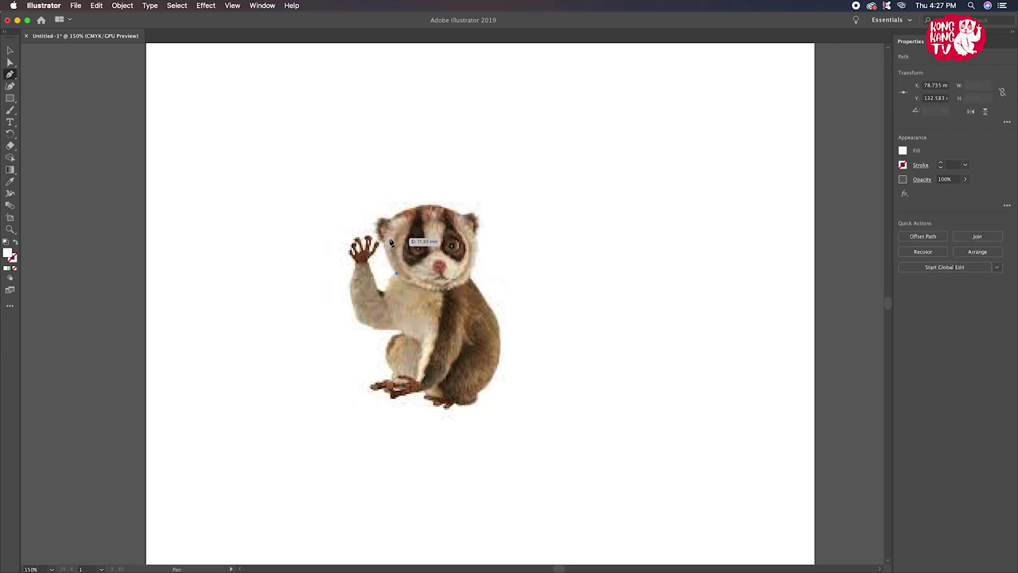
key("Escape")
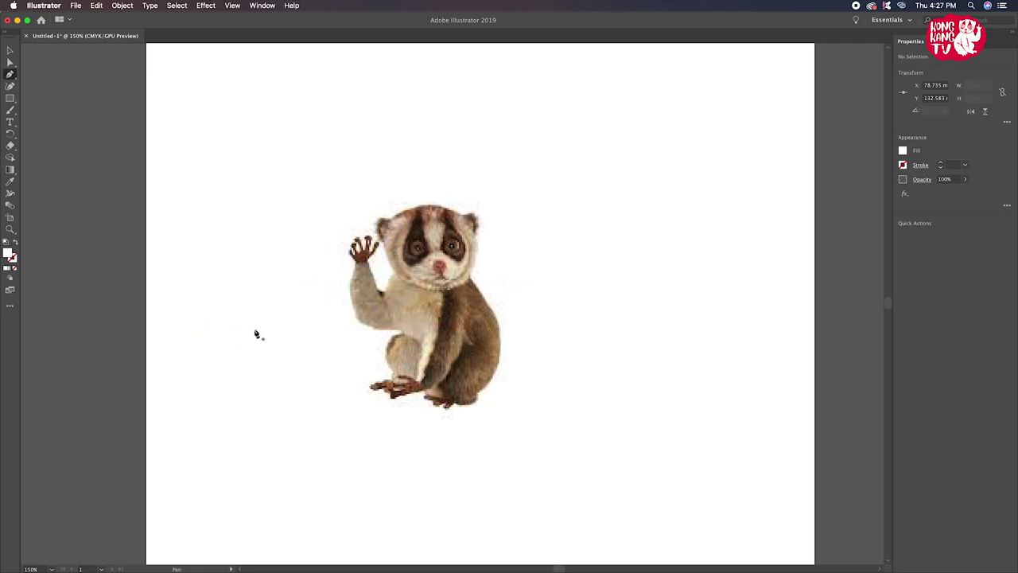
left_click(15, 101)
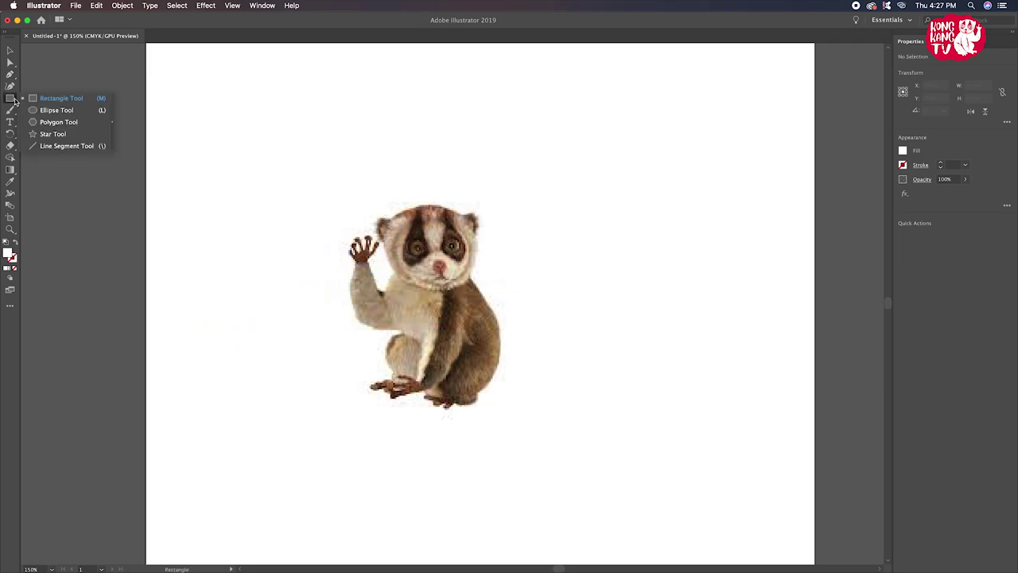
left_click(49, 112)
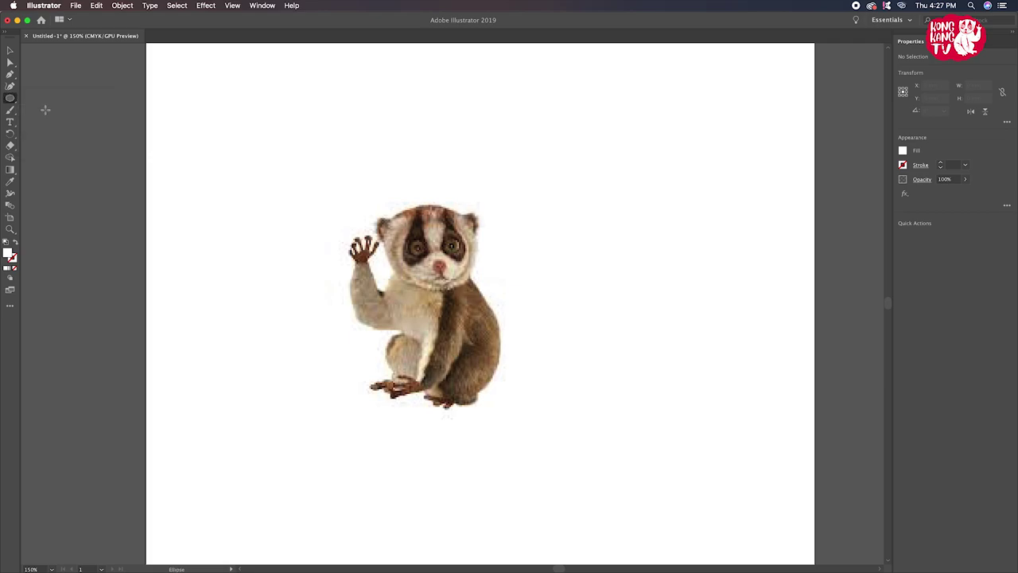
left_click(10, 74)
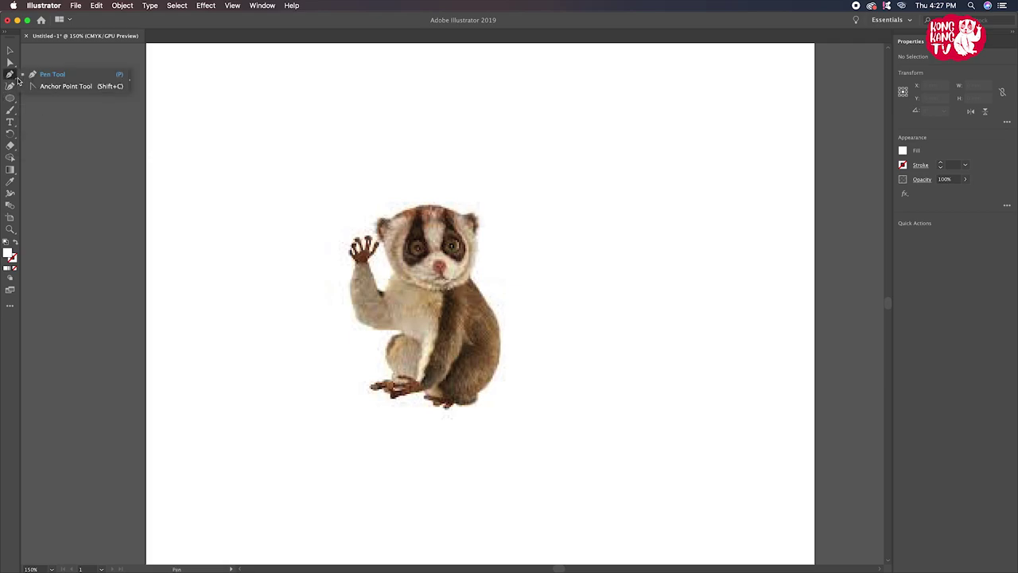
left_click(15, 242)
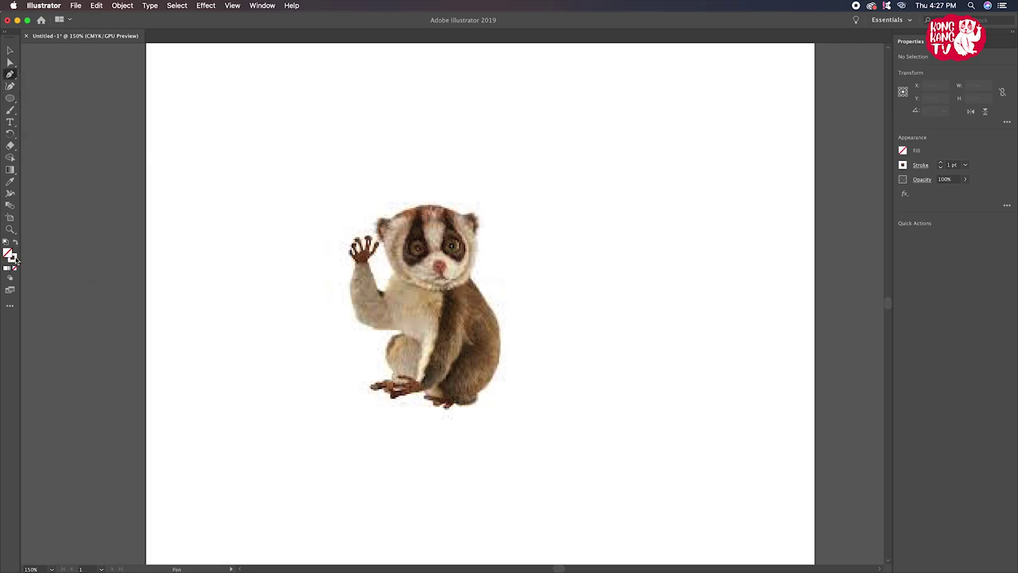
Set the stroke to rich black (C 91, M 79, Y 62, K 97) and place the first outline point
double_click(12, 257)
left_click_drag(388, 327, 369, 356)
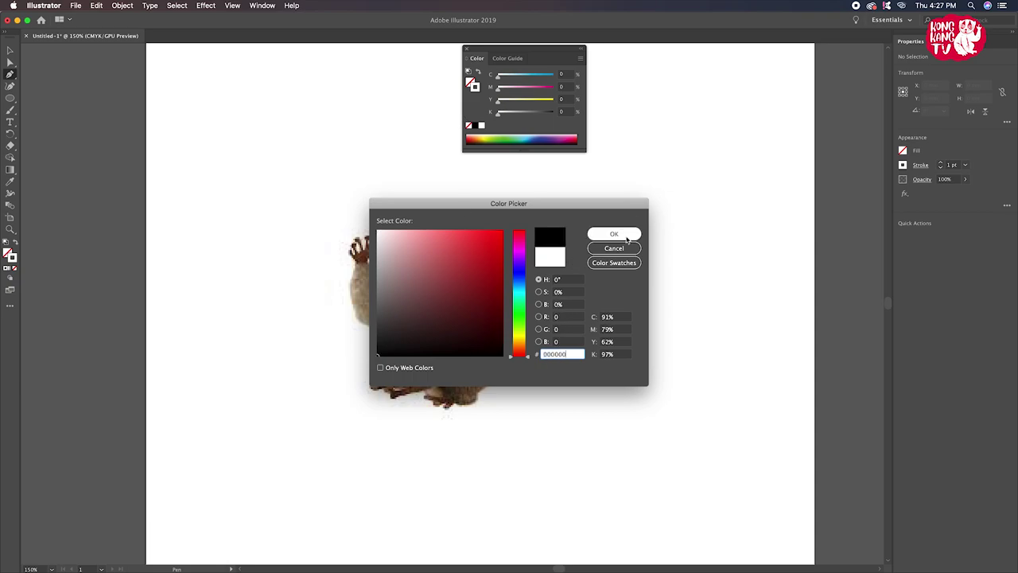
left_click(614, 234)
left_click(397, 274)
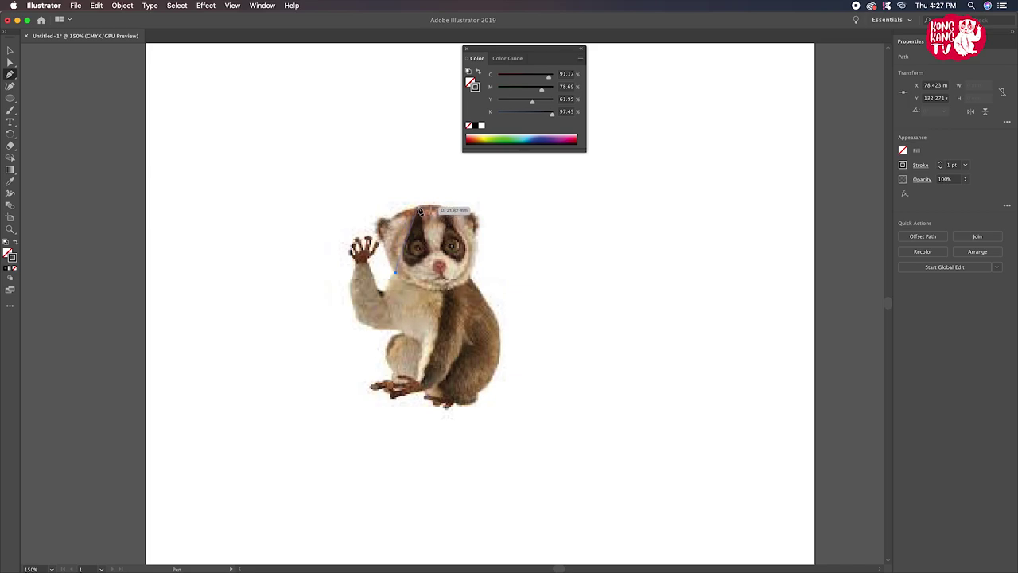
Curve the outline over the top of the loris's head to its right side
left_click_drag(420, 206, 479, 188)
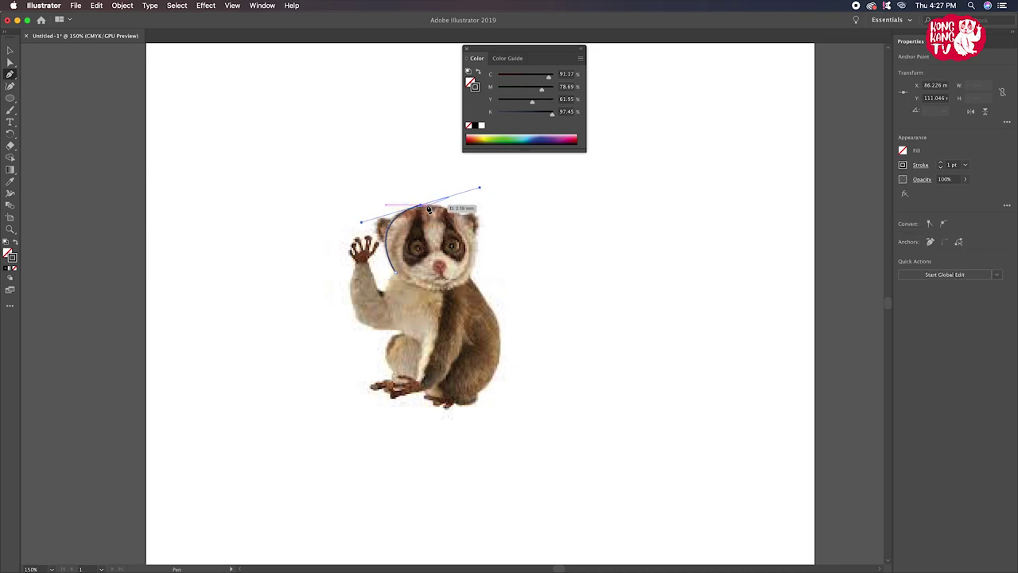
left_click_drag(424, 207, 489, 201)
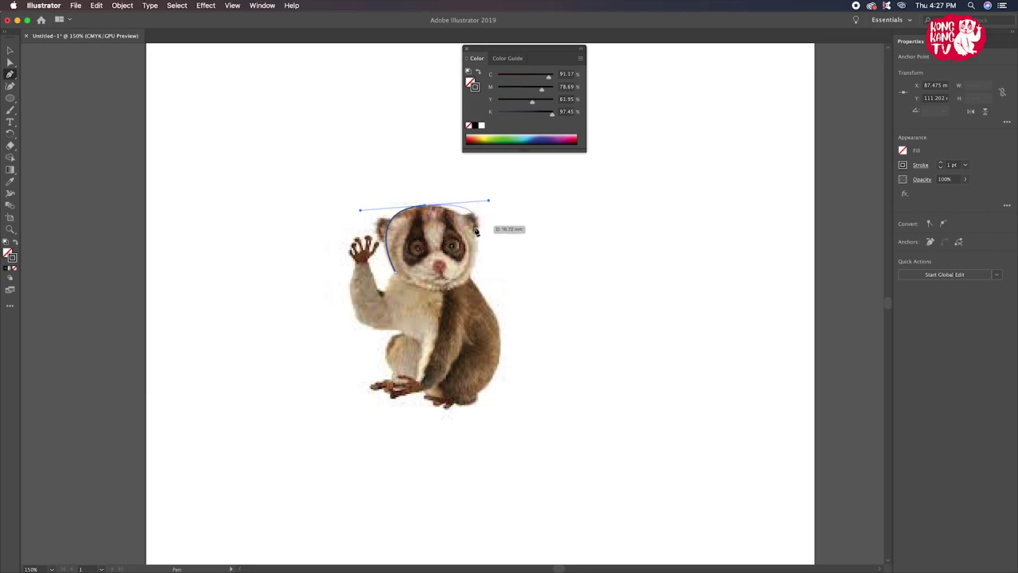
left_click(473, 272)
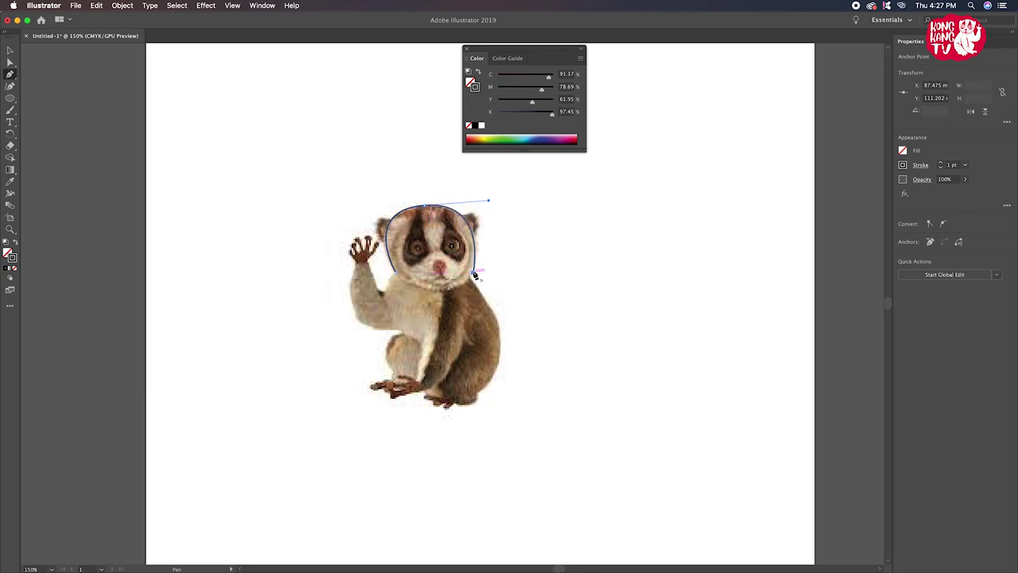
key("Escape")
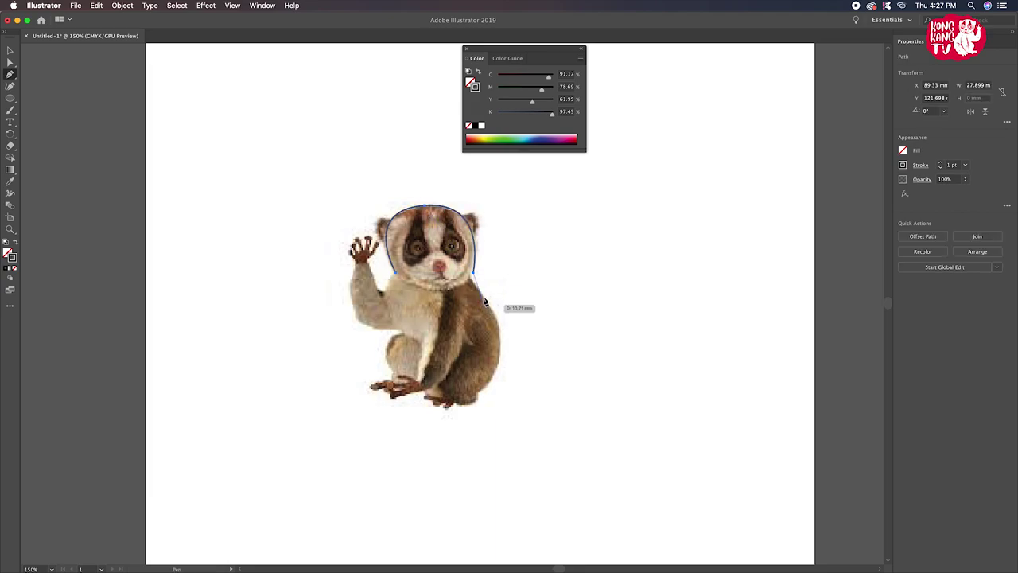
mouse_move(474, 276)
left_mouse_down()
mouse_move(471, 284)
mouse_move(472, 241)
mouse_move(472, 283)
mouse_move(460, 299)
left_mouse_up()
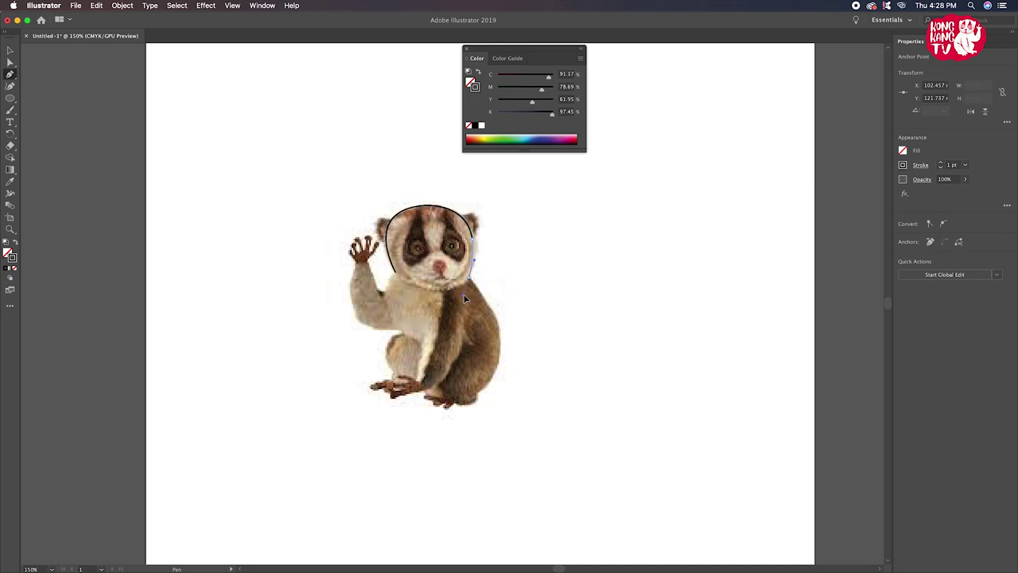
Continue the outline from the neck down the loris's back to its feet
left_click(474, 280, "super")
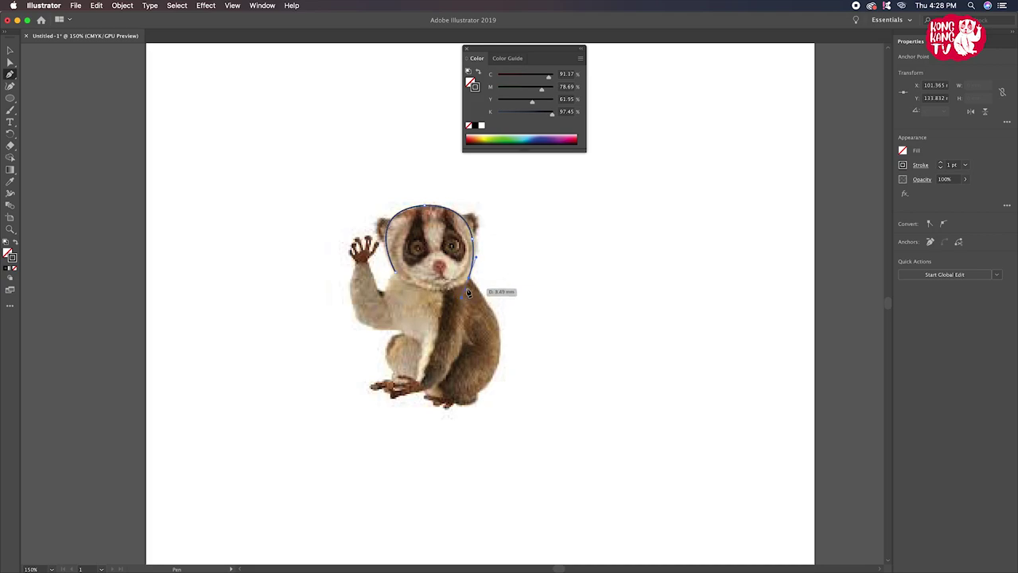
left_click_drag(471, 279, 436, 350)
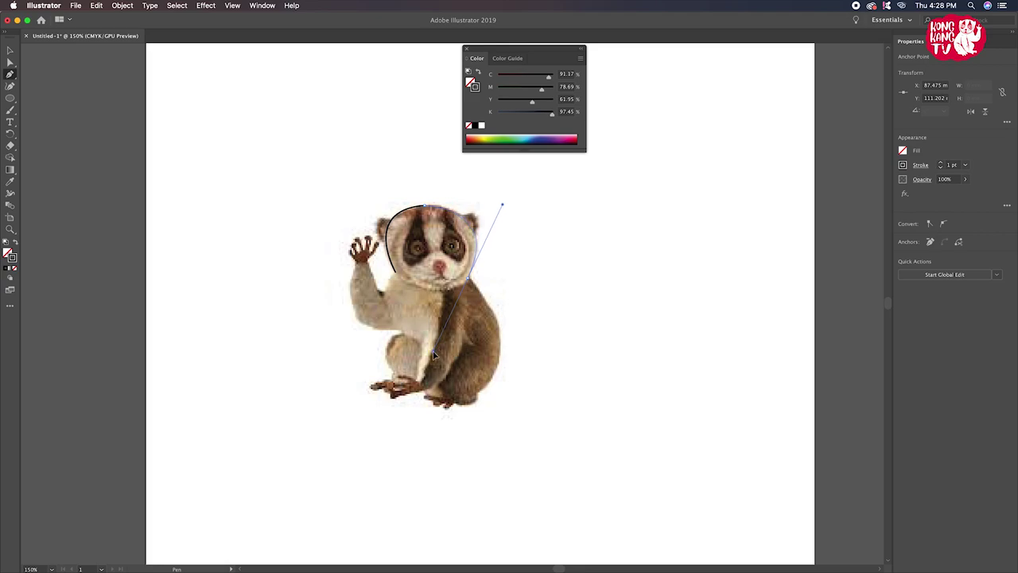
left_click(471, 280)
left_click(495, 323, "super")
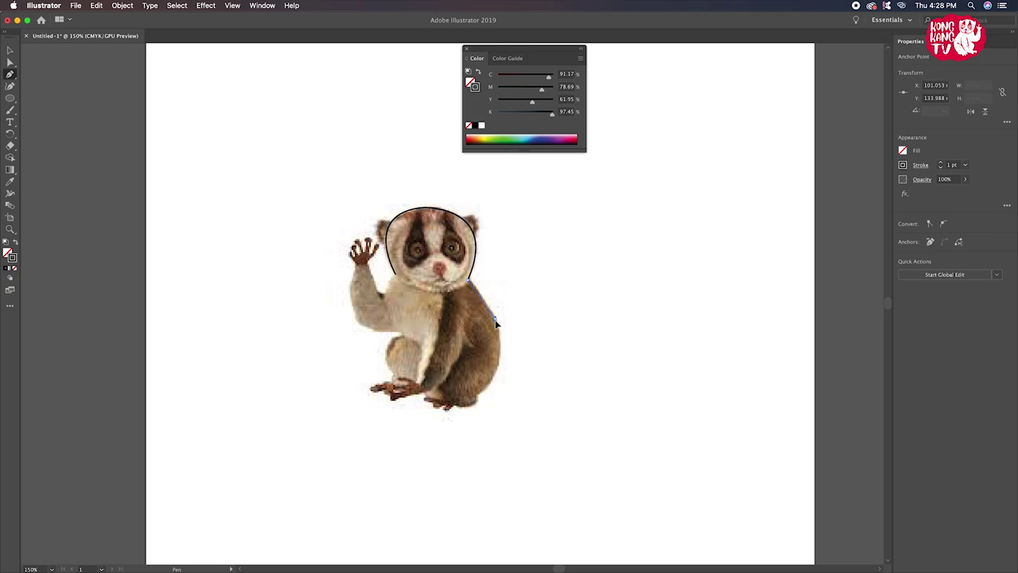
left_click_drag(513, 350, 511, 348)
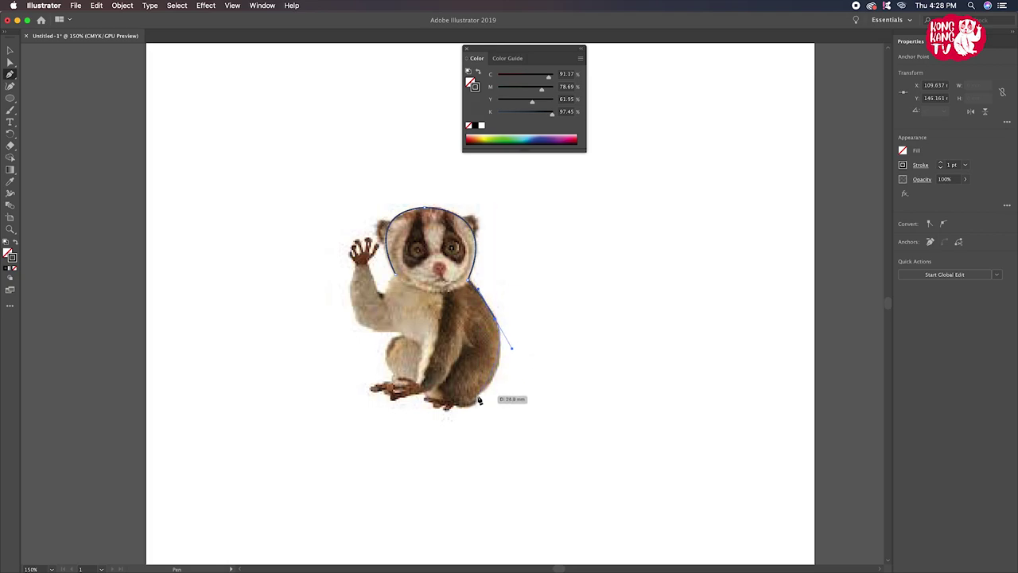
left_click_drag(477, 395, 464, 404)
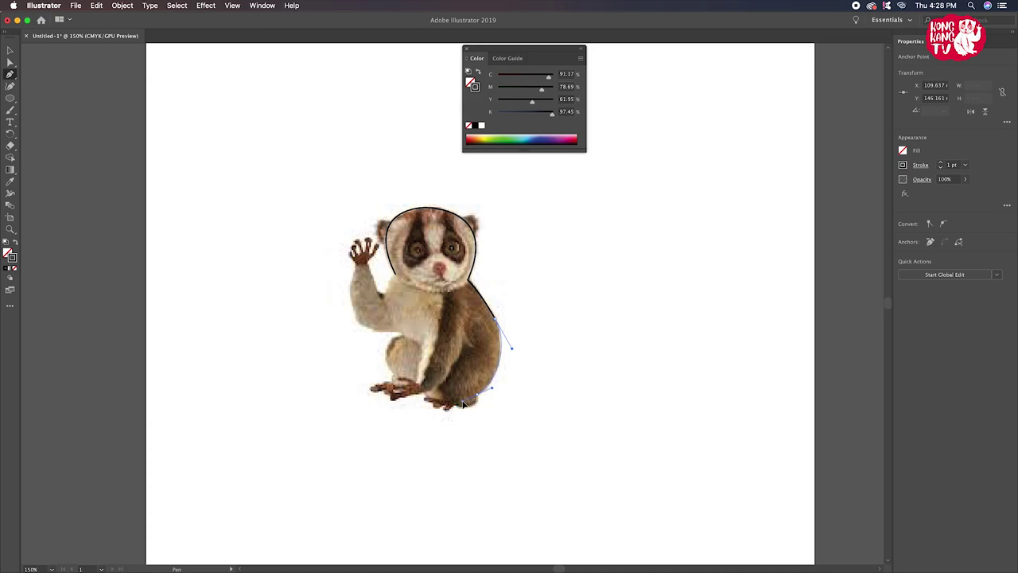
left_click_drag(480, 399, 439, 406)
mouse_move(428, 403)
left_mouse_down()
mouse_move(458, 410)
mouse_move(448, 416)
left_mouse_up()
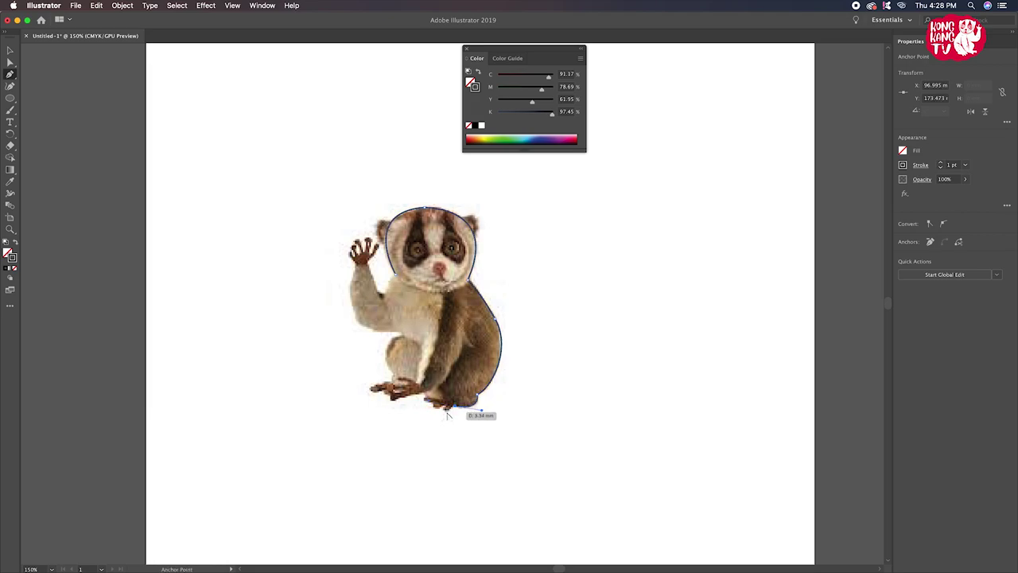
key("super+equal")
key("super+equal")
key("super+equal")
Tighten the outline's bottom point into a hooked curve
left_click_drag(466, 357, 453, 308)
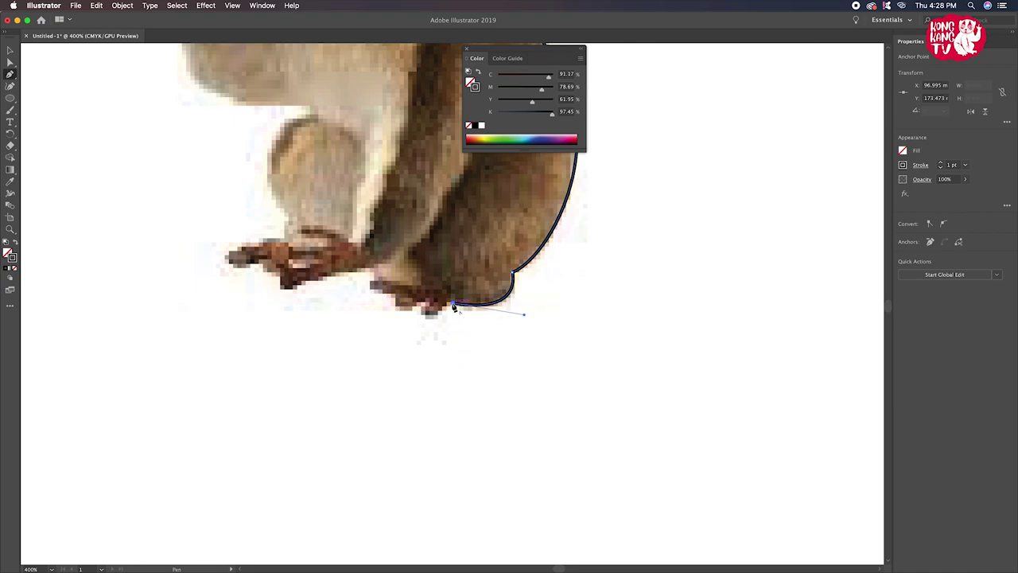
left_click(438, 316, "super")
left_click(430, 314, "super")
mouse_move(441, 292)
left_mouse_down()
mouse_move(397, 315)
mouse_move(395, 300)
mouse_move(369, 303)
mouse_move(374, 284)
left_mouse_up()
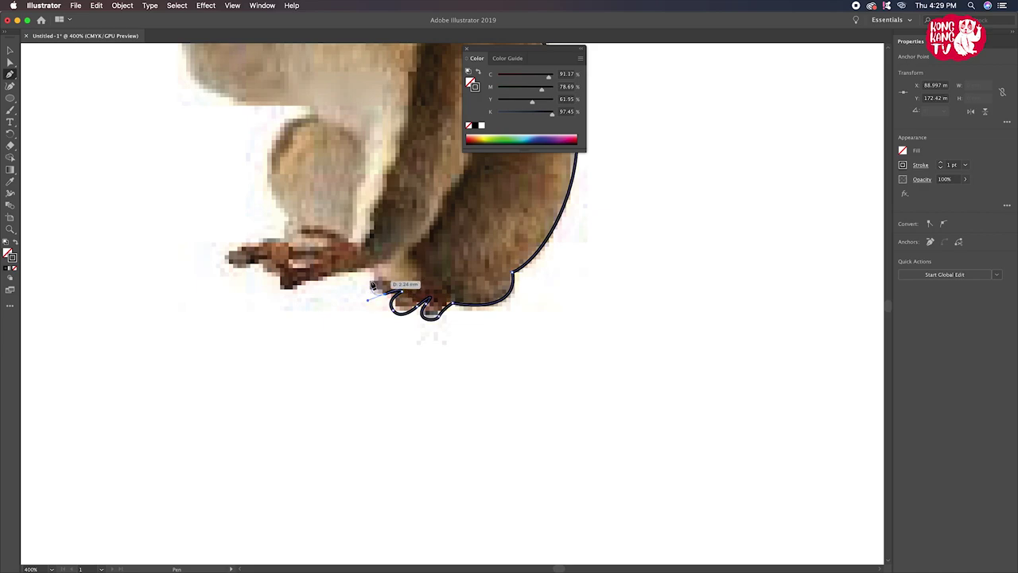
Curve the outline around each of the loris's toes along the front foot
left_click_drag(374, 284, 379, 269)
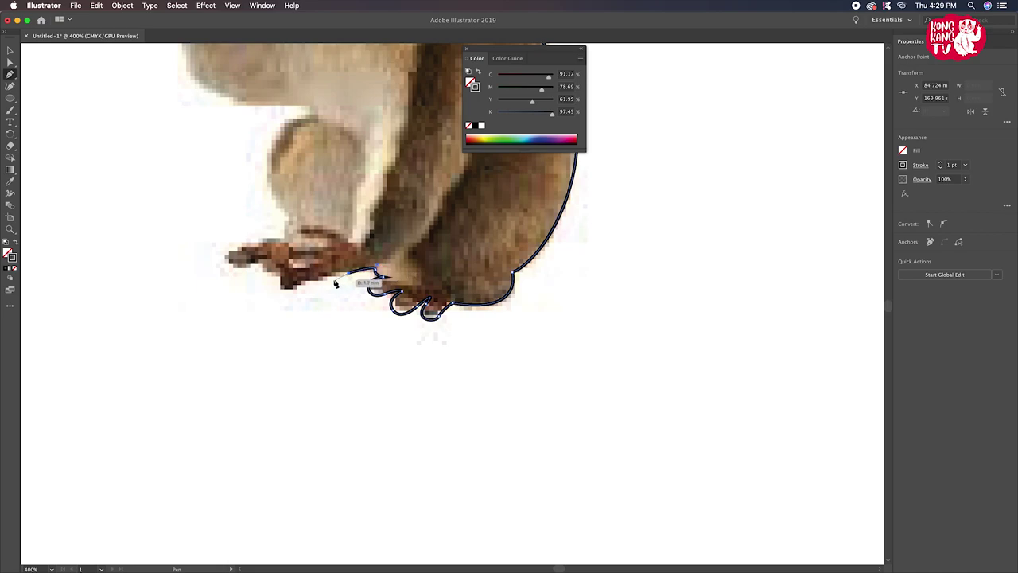
left_click(349, 278)
left_click_drag(317, 276, 314, 292)
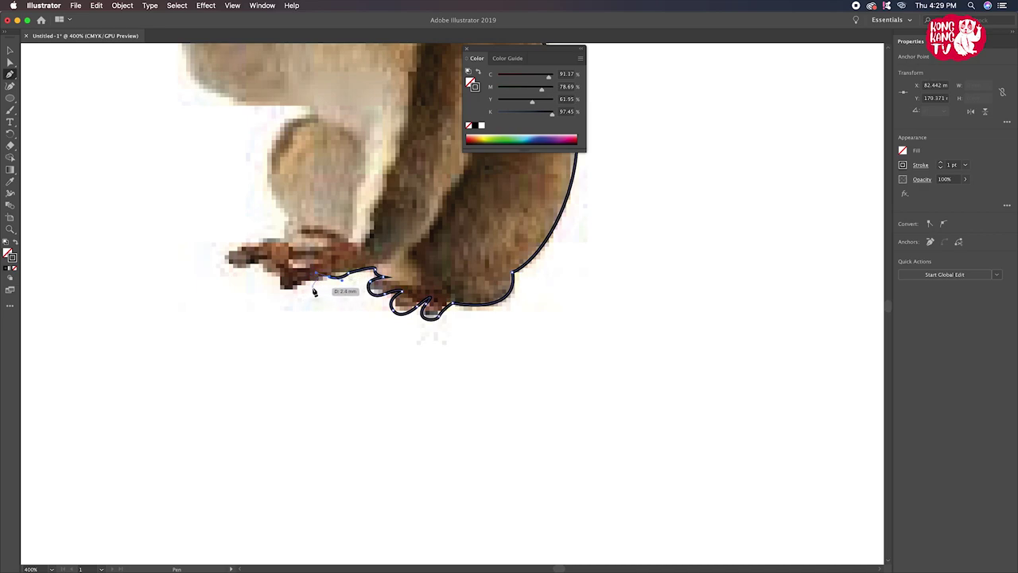
mouse_move(306, 278)
left_mouse_down()
mouse_move(308, 290)
mouse_move(284, 280)
left_mouse_up()
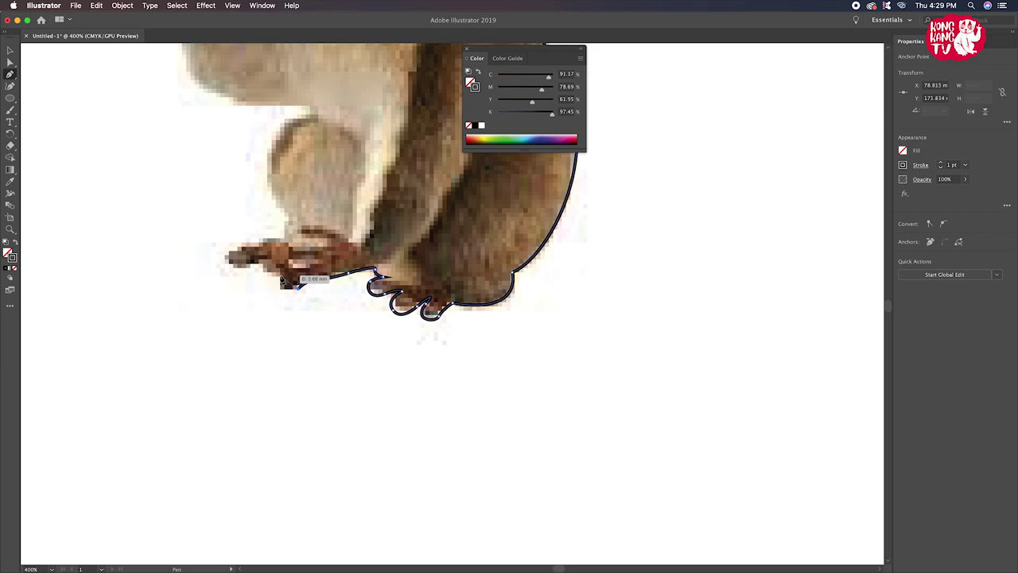
mouse_move(283, 280)
left_mouse_down()
mouse_move(281, 290)
mouse_move(282, 277)
mouse_move(256, 280)
left_mouse_up()
left_click_drag(257, 280, 268, 263)
left_click_drag(243, 266, 235, 256)
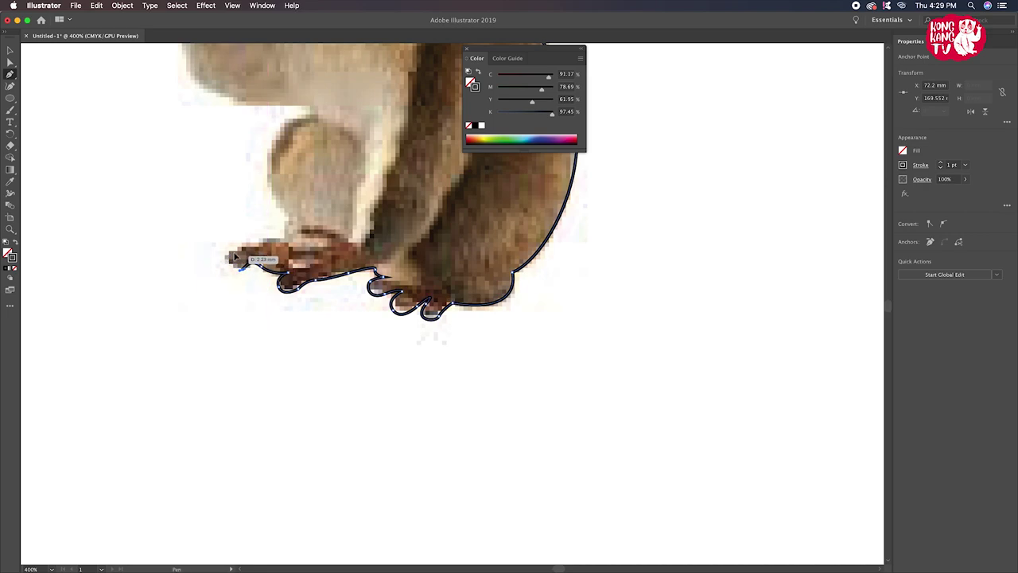
left_click_drag(235, 256, 236, 237)
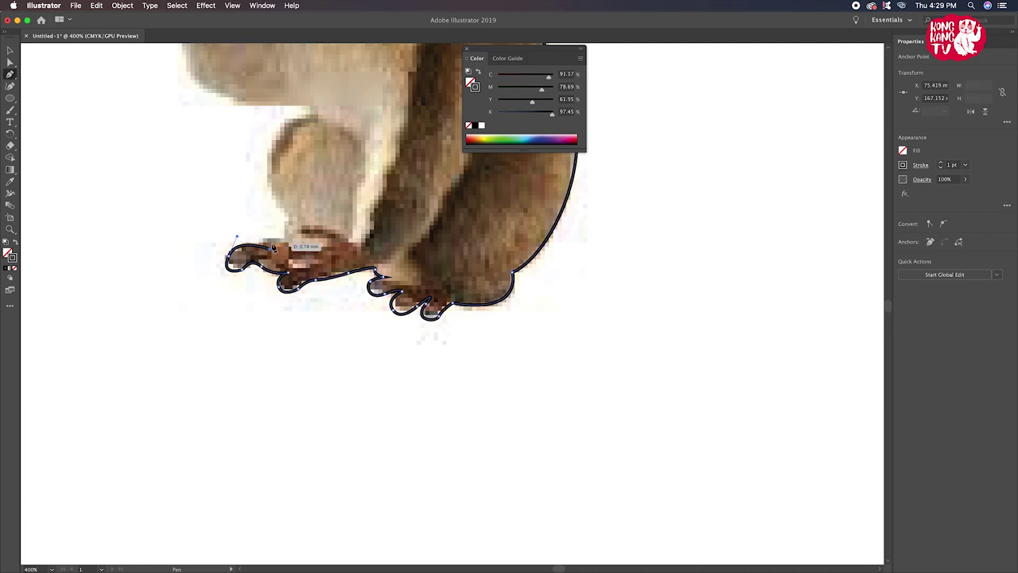
Shape the outline around the toe tip and over the top of the foot
left_click(262, 249)
key("cmd+z")
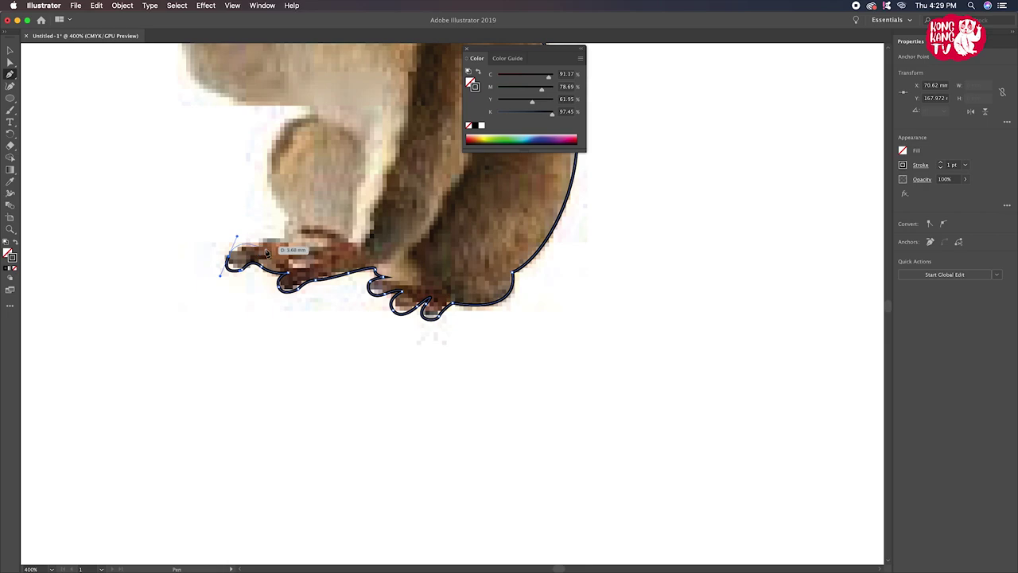
left_click_drag(229, 264, 248, 252)
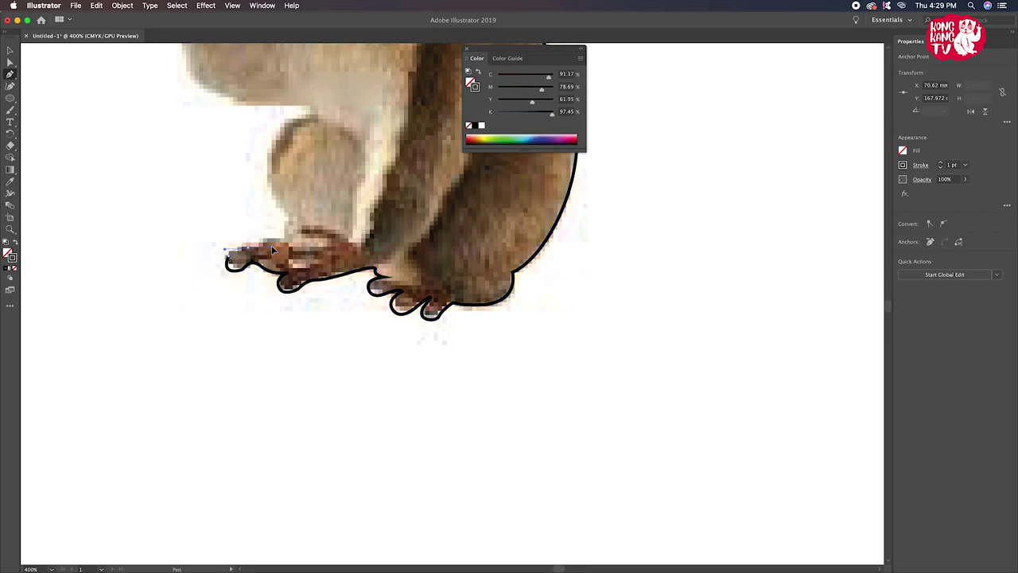
left_click_drag(249, 252, 263, 242)
key("cmd+z")
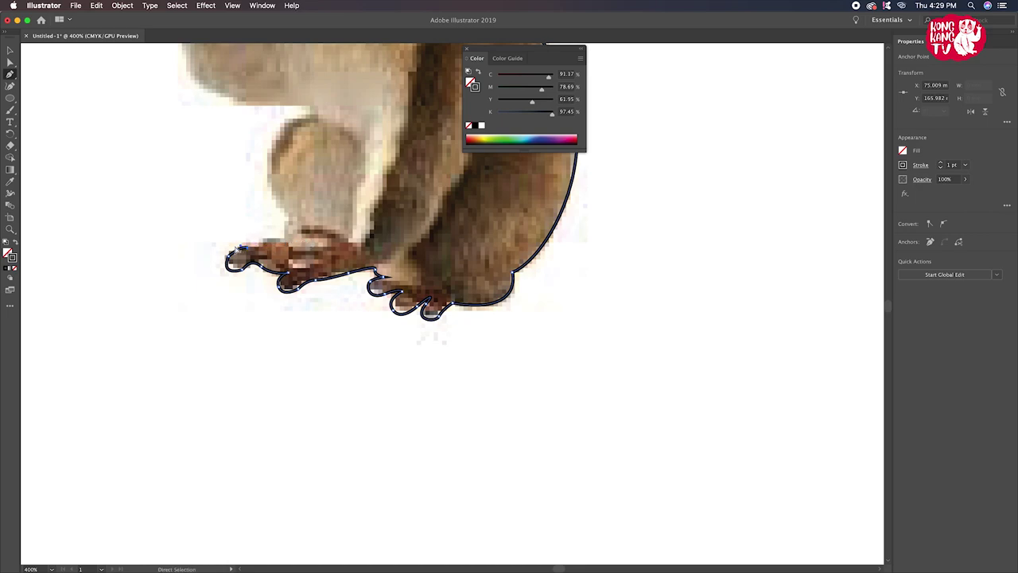
left_click_drag(238, 243, 253, 243)
left_click_drag(253, 243, 279, 239)
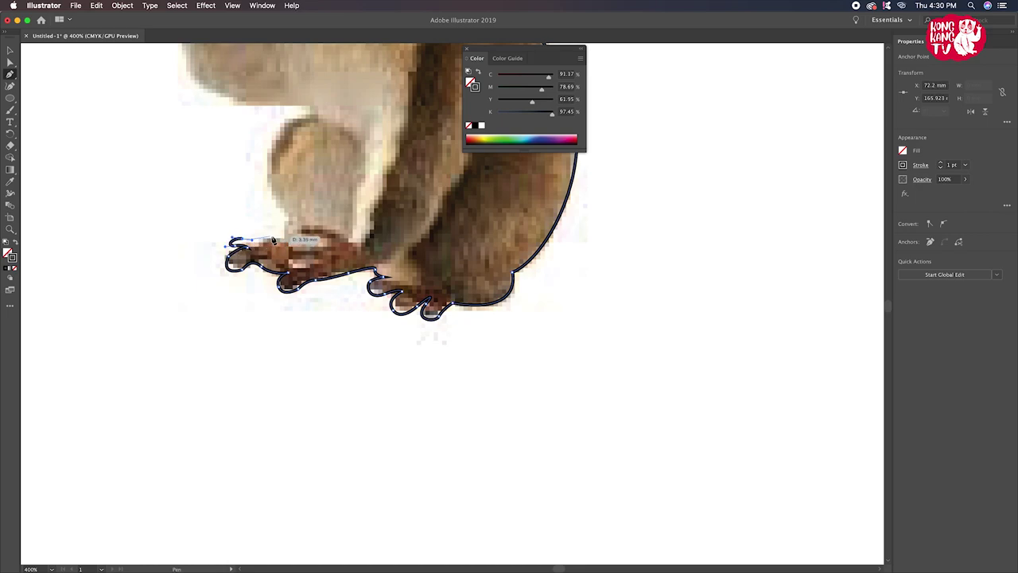
left_click(284, 240)
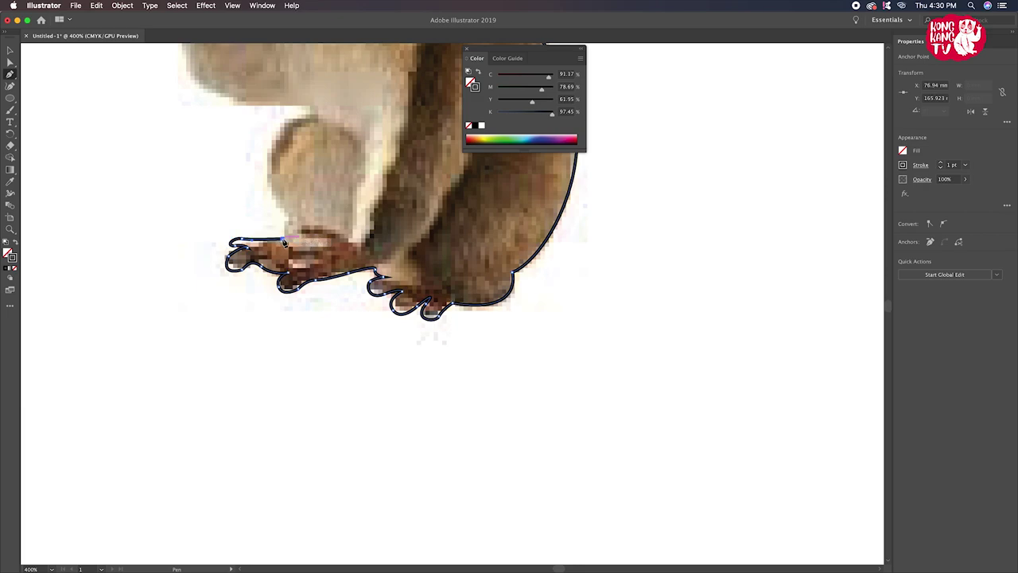
left_click_drag(284, 242, 295, 244)
left_click_drag(294, 244, 291, 240)
left_click(292, 225, "super")
left_click(295, 220)
Curve the outline up around the loris's knee
key("super+minus")
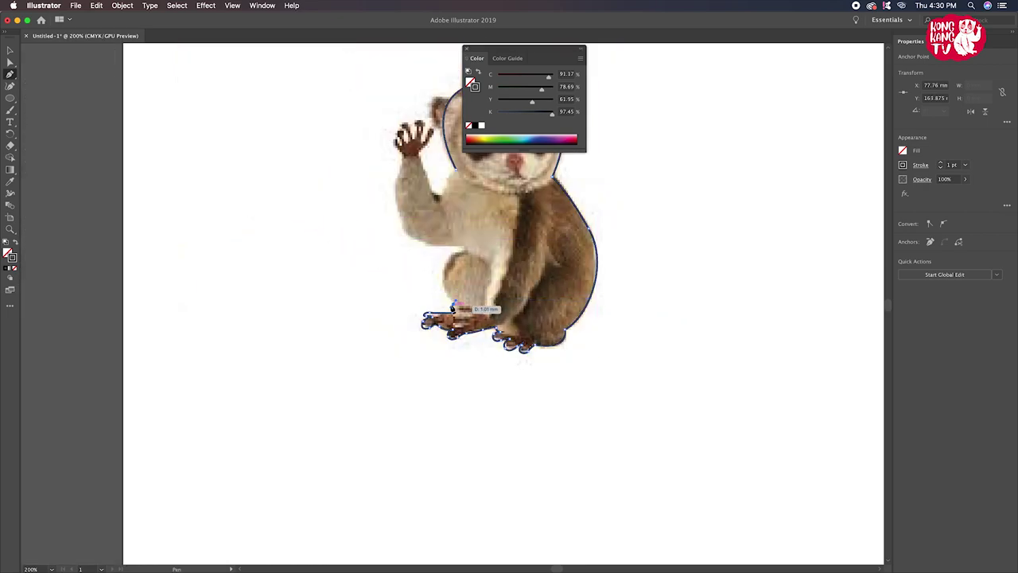
left_click(448, 276, "super")
left_click_drag(452, 271, 459, 255)
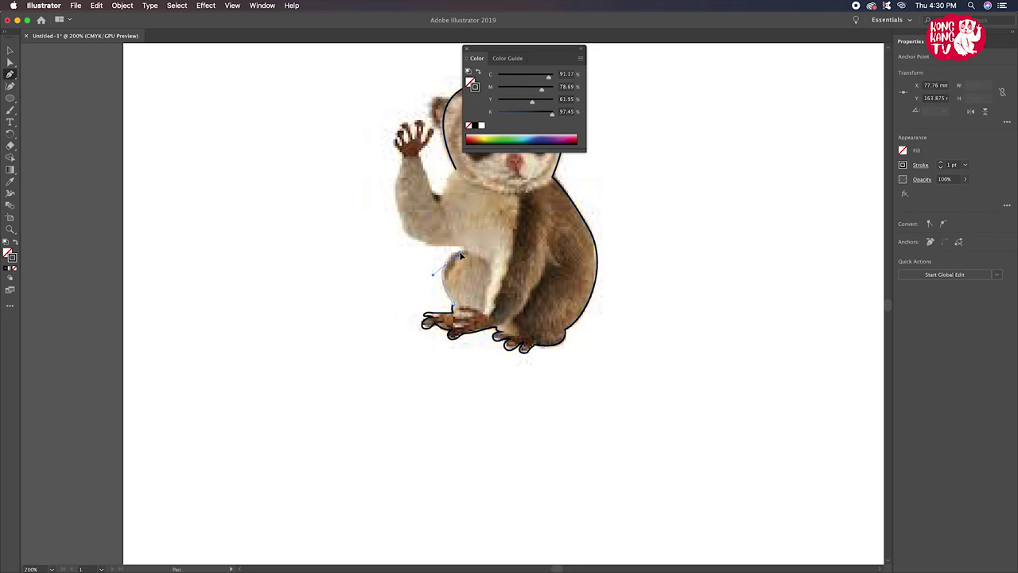
left_click_drag(462, 253, 466, 256)
left_click(447, 264)
left_click_drag(466, 256, 471, 256)
Continue the outline along the thigh and up the raised arm
left_click(467, 253)
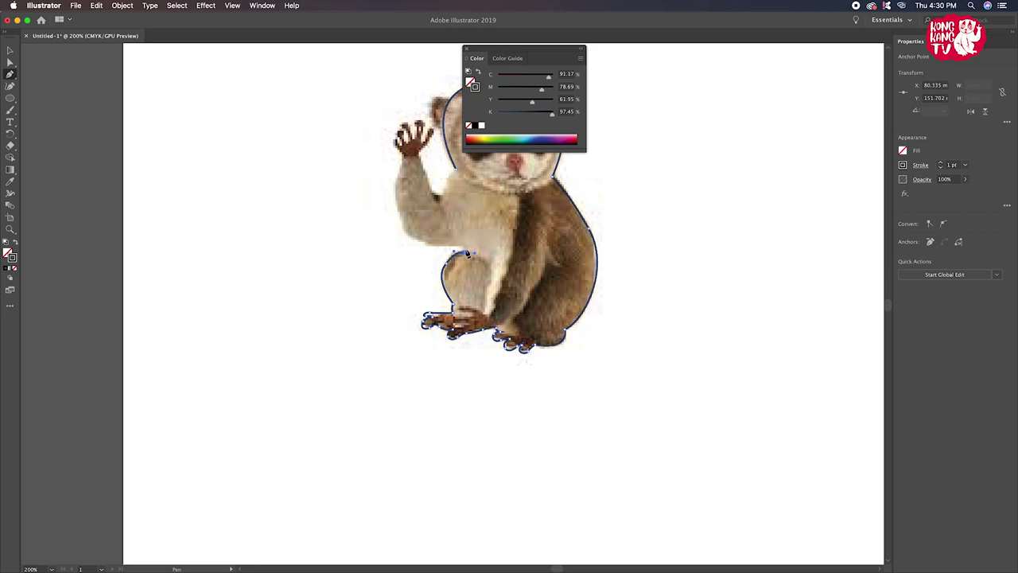
left_click_drag(465, 254, 478, 256)
left_click(468, 255)
left_click(459, 256)
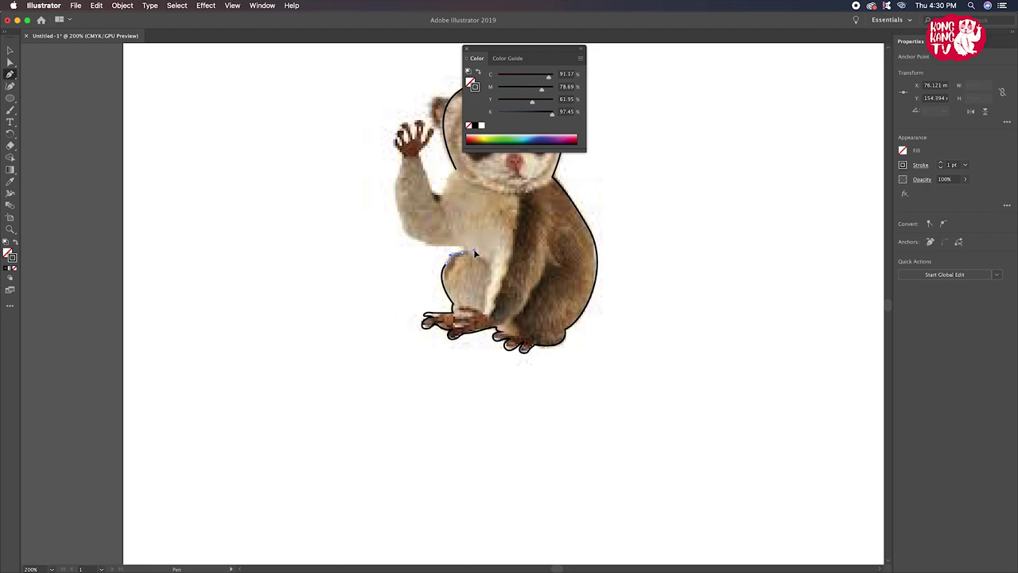
left_click(473, 253)
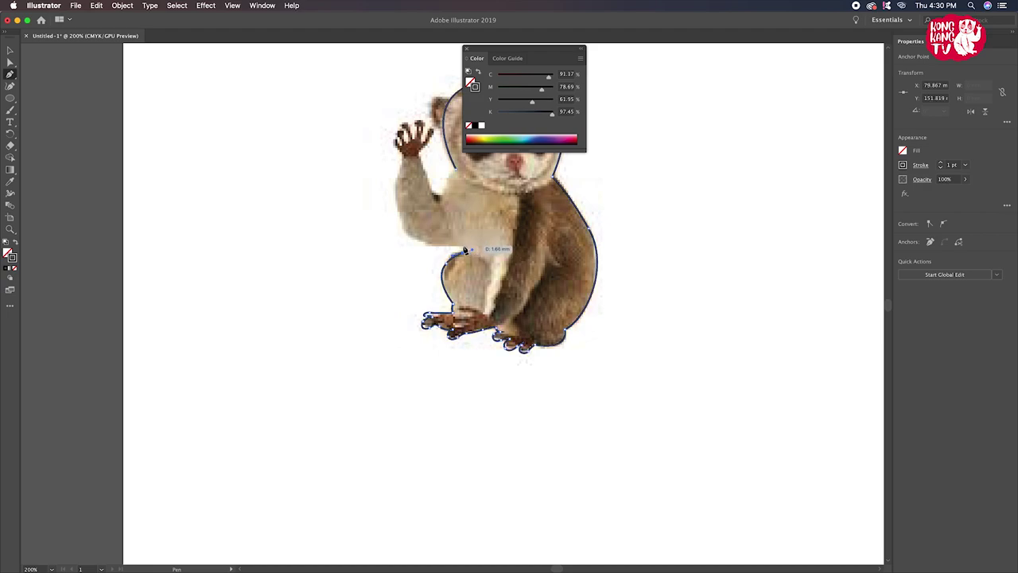
left_click(423, 243)
mouse_move(418, 240)
left_mouse_down()
mouse_move(400, 201)
mouse_move(408, 174)
mouse_move(354, 310)
left_mouse_up()
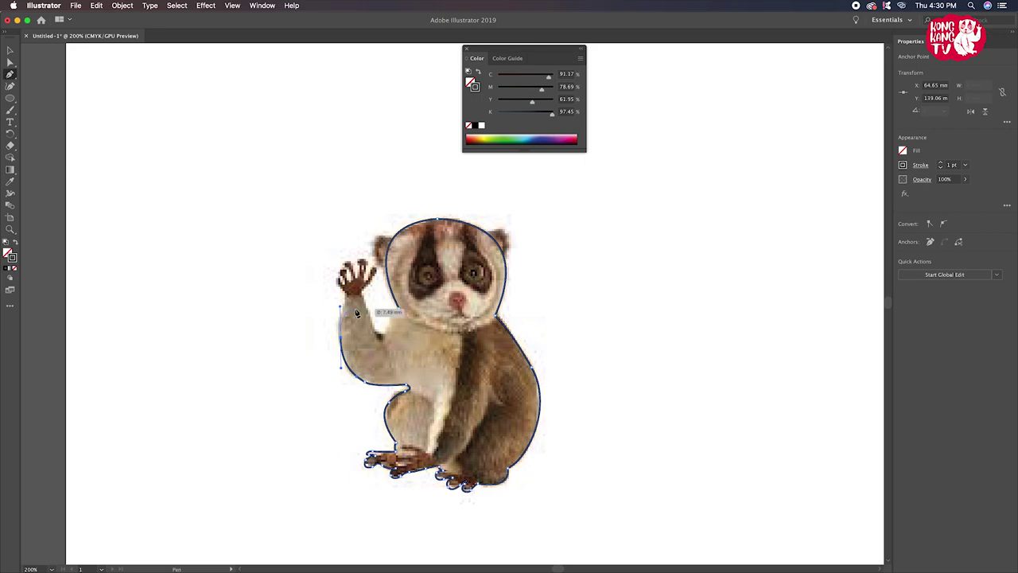
key("super+equal")
Trace the outline from the wrist onto the hand and around the first finger
scroll(392, 315, "up", 3)
scroll(374, 298, "right", 5)
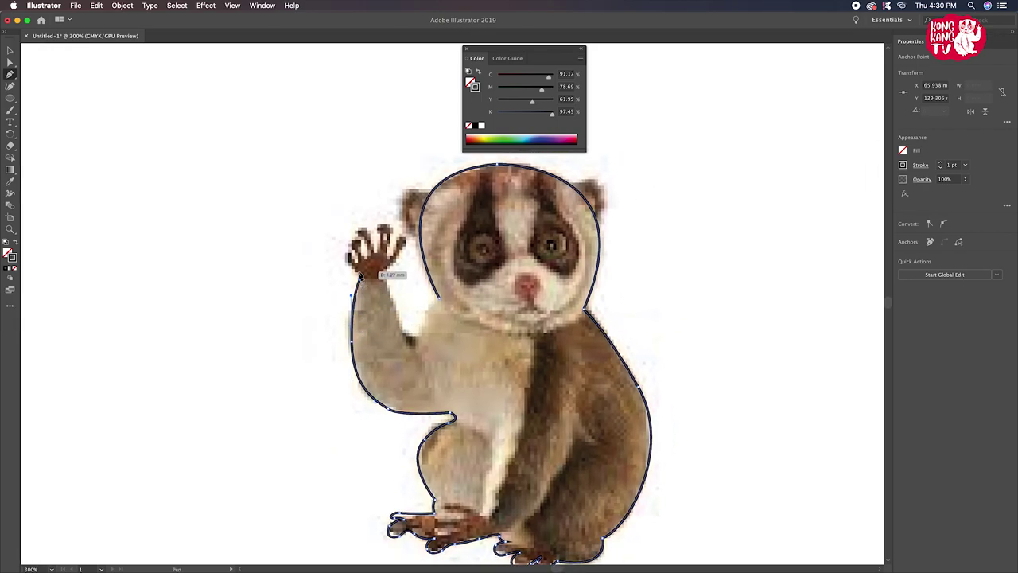
left_click(355, 268)
left_click_drag(350, 257, 348, 247)
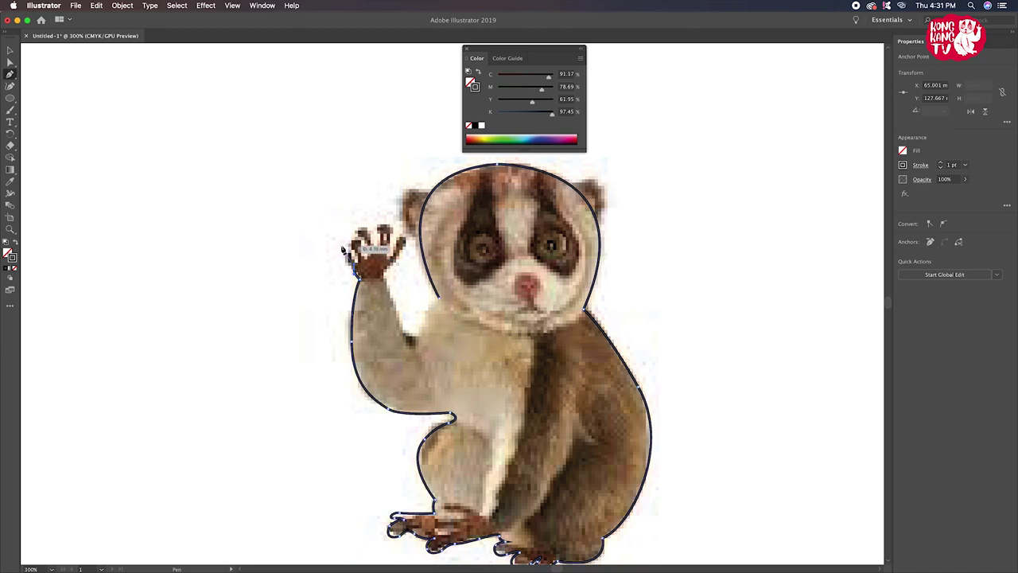
left_click_drag(347, 239, 355, 253)
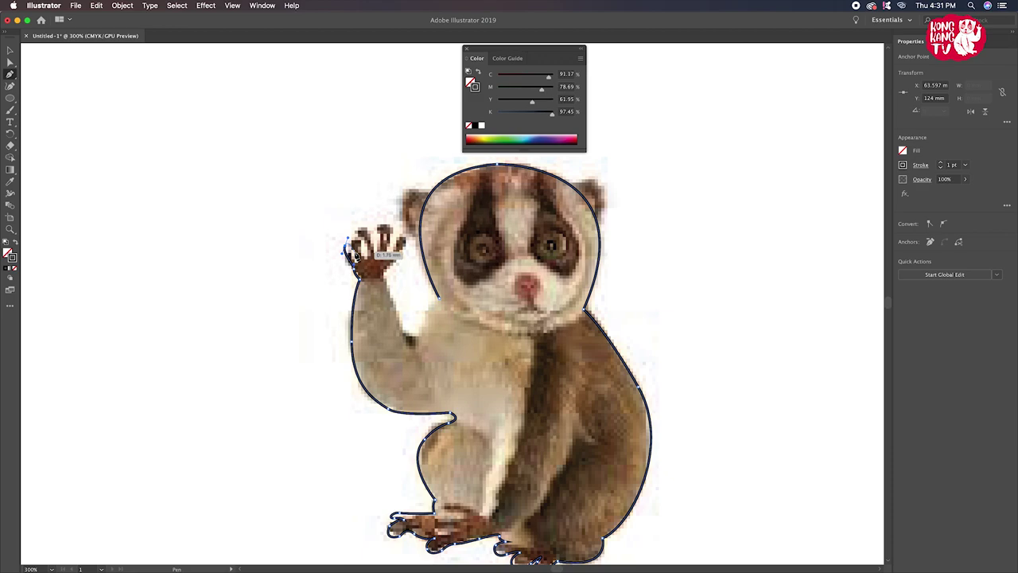
left_click_drag(355, 254, 370, 246)
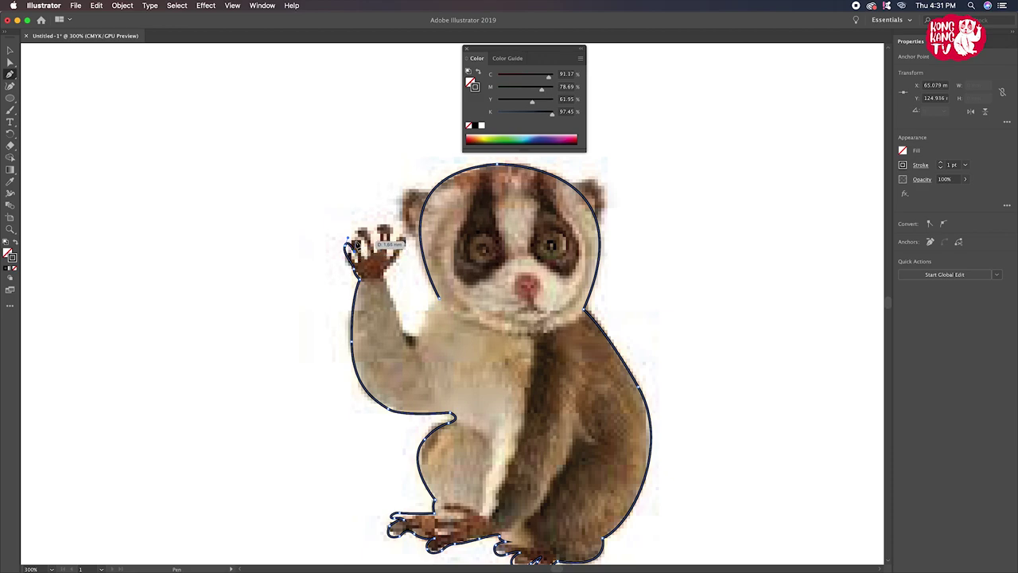
left_click_drag(359, 256, 382, 230)
left_click_drag(373, 227, 388, 238)
Trace the outline around the middle and last fingers of the raised hand
left_click(388, 243, "super")
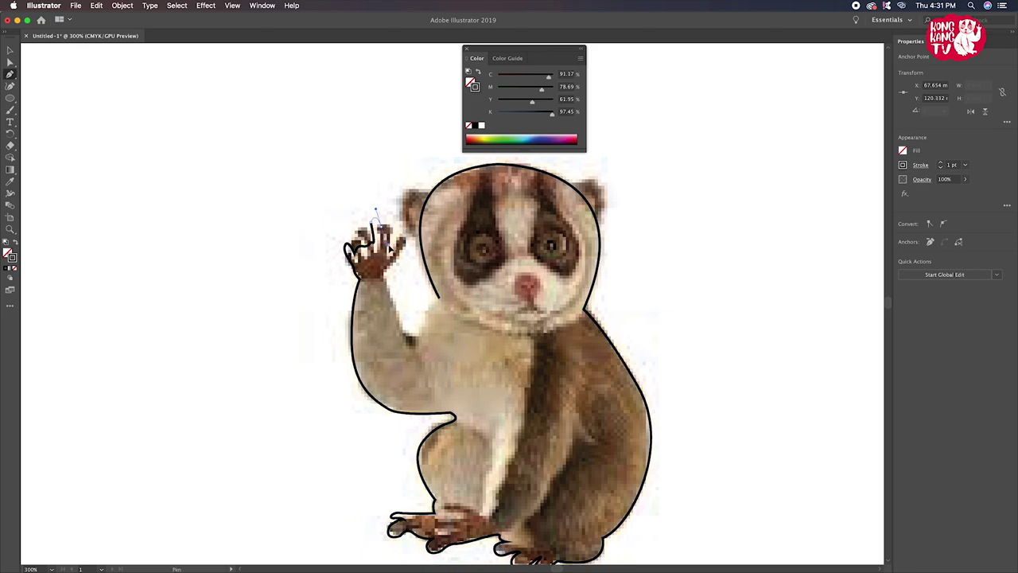
left_click(380, 227)
mouse_move(387, 247)
left_mouse_down()
mouse_move(398, 238)
mouse_move(397, 255)
left_mouse_up()
key("ctrl+shift+a")
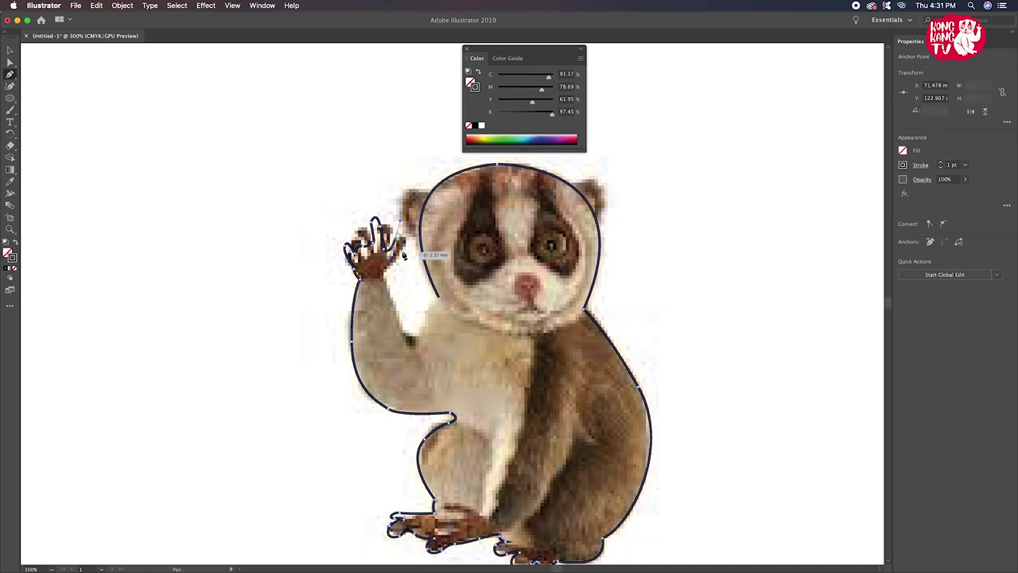
left_click(401, 244)
key("ctrl+shift+a")
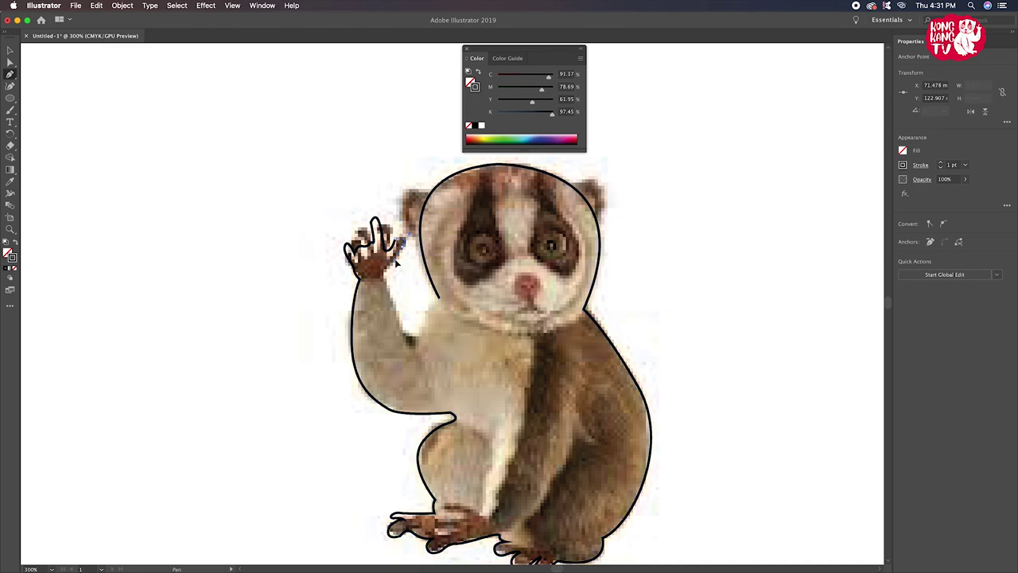
left_click_drag(401, 269, 390, 268)
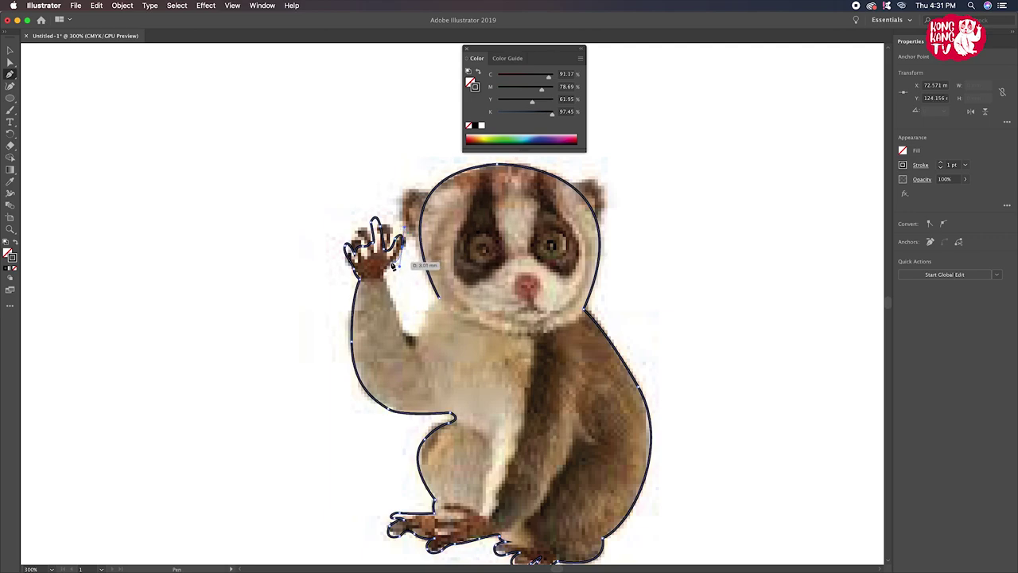
mouse_move(385, 281)
left_mouse_down()
mouse_move(379, 288)
mouse_move(392, 267)
left_mouse_up()
left_click(383, 288, "ctrl")
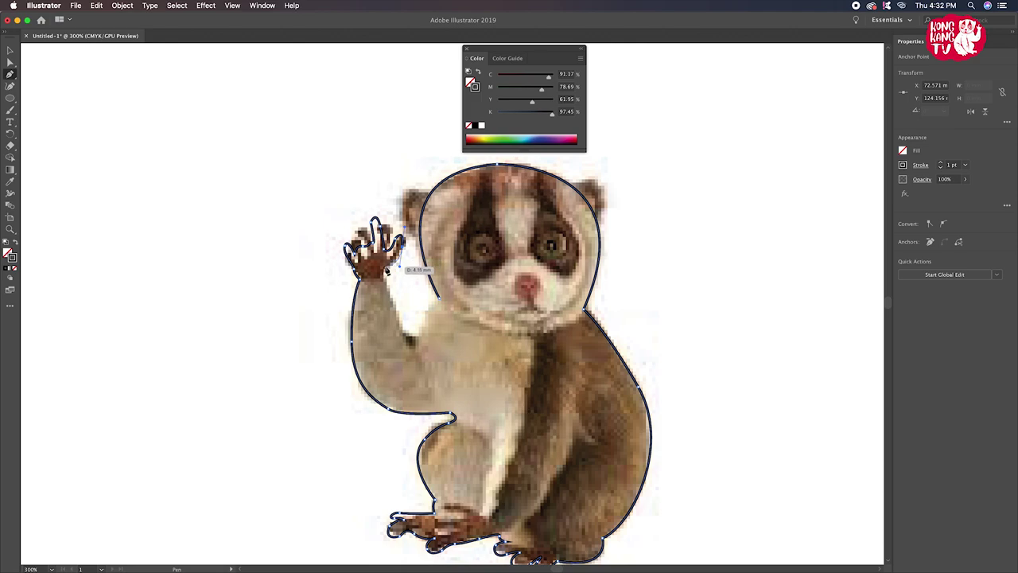
Run the outline down the inner arm and close it at the head's starting anchor
mouse_move(388, 270)
left_mouse_down()
mouse_move(402, 267)
mouse_move(408, 340)
mouse_move(419, 336)
left_mouse_up()
left_click(387, 275, "ctrl")
left_click(425, 341, "ctrl")
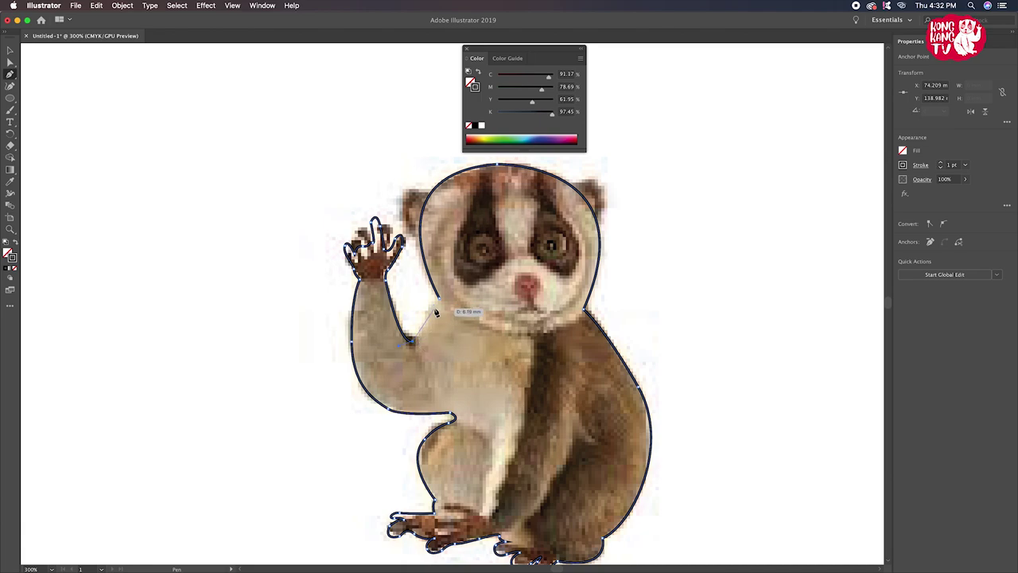
left_click_drag(419, 336, 449, 307)
mouse_move(410, 341)
left_mouse_down()
mouse_move(414, 349)
mouse_move(426, 337)
mouse_move(440, 302)
left_mouse_up()
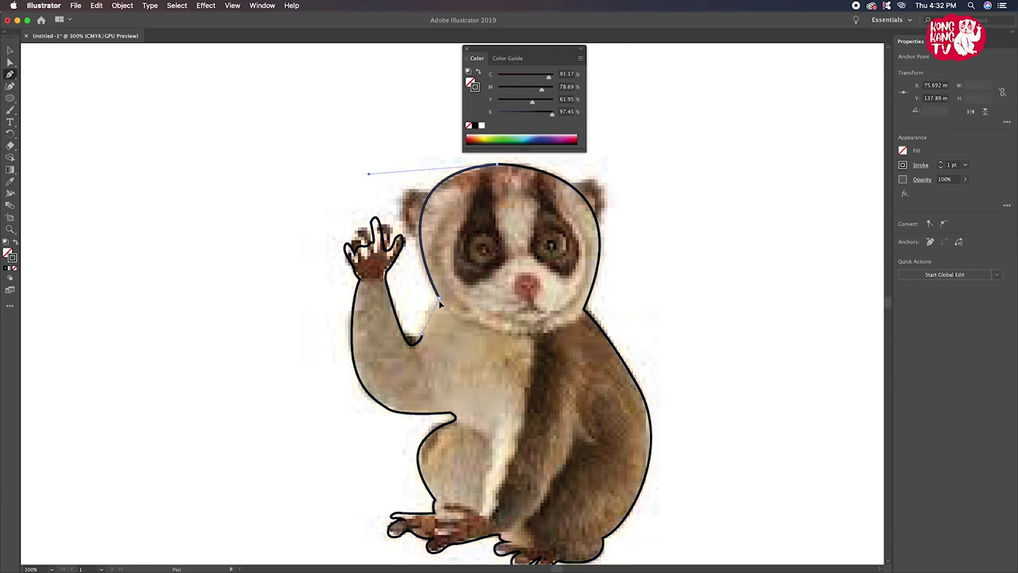
left_click(456, 291)
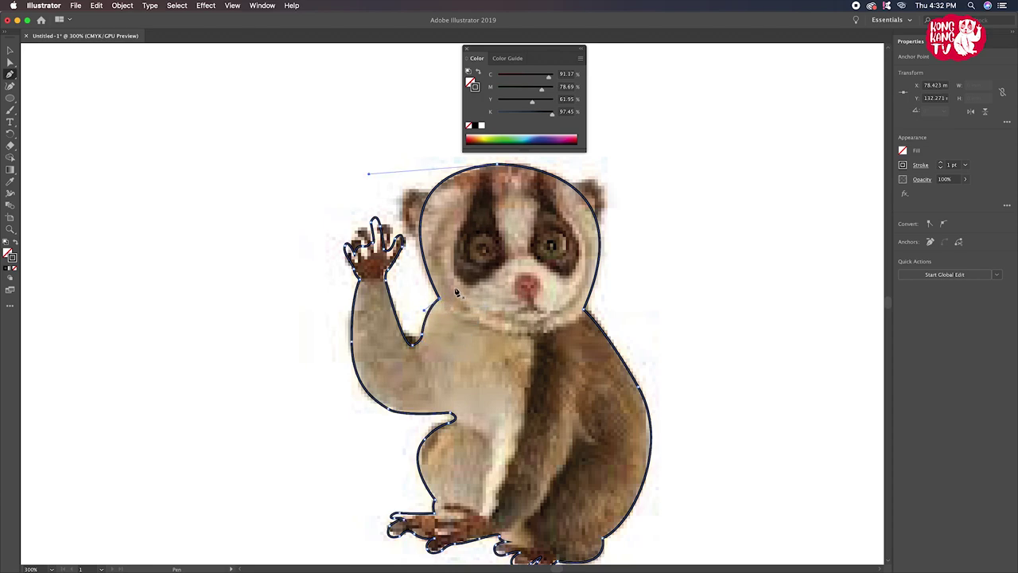
left_click(9, 62)
left_click(380, 227)
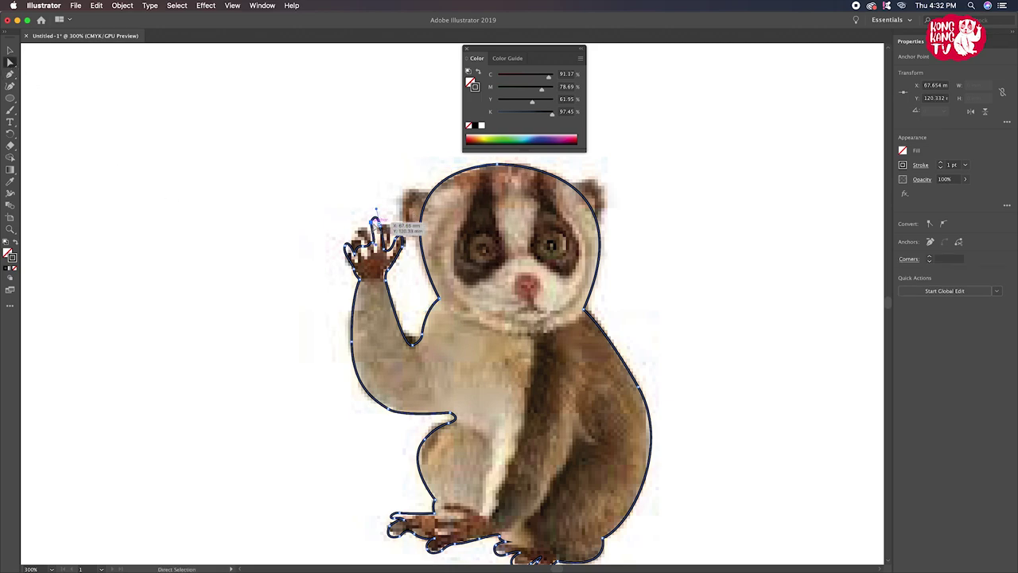
Fill the closed loris outline solid black
key("ctrl+a")
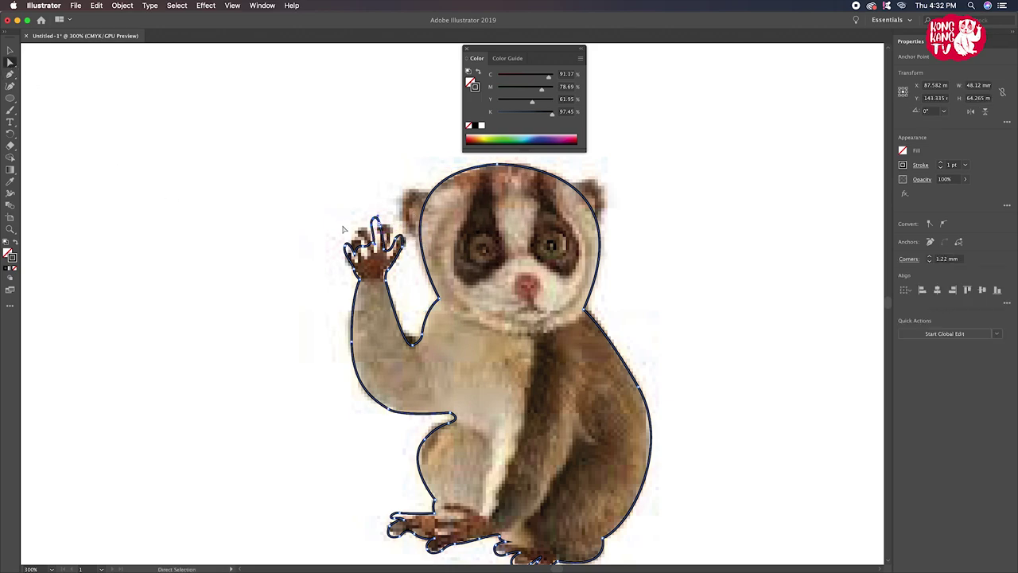
left_click(10, 50)
left_click(167, 187)
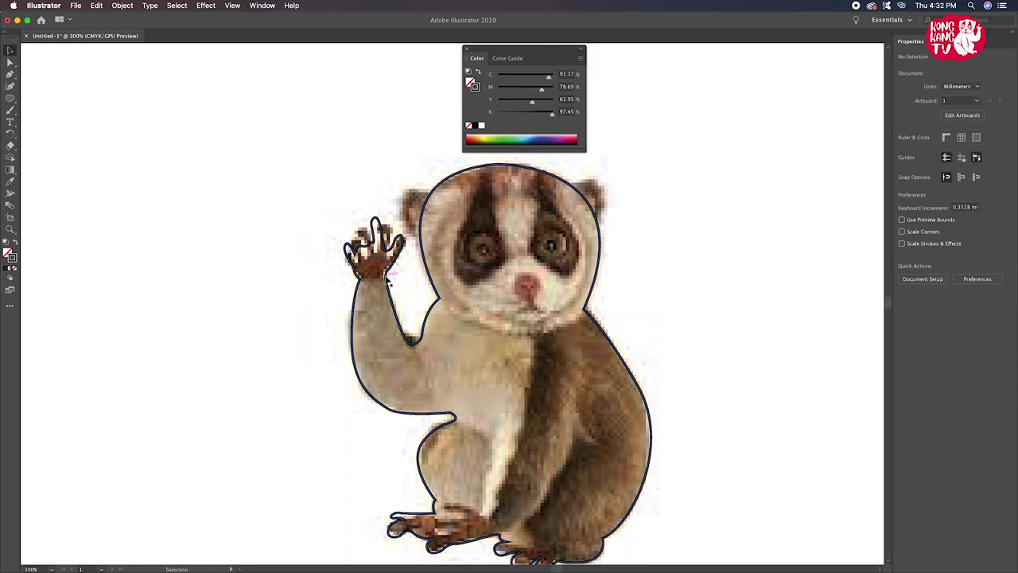
left_click(388, 280)
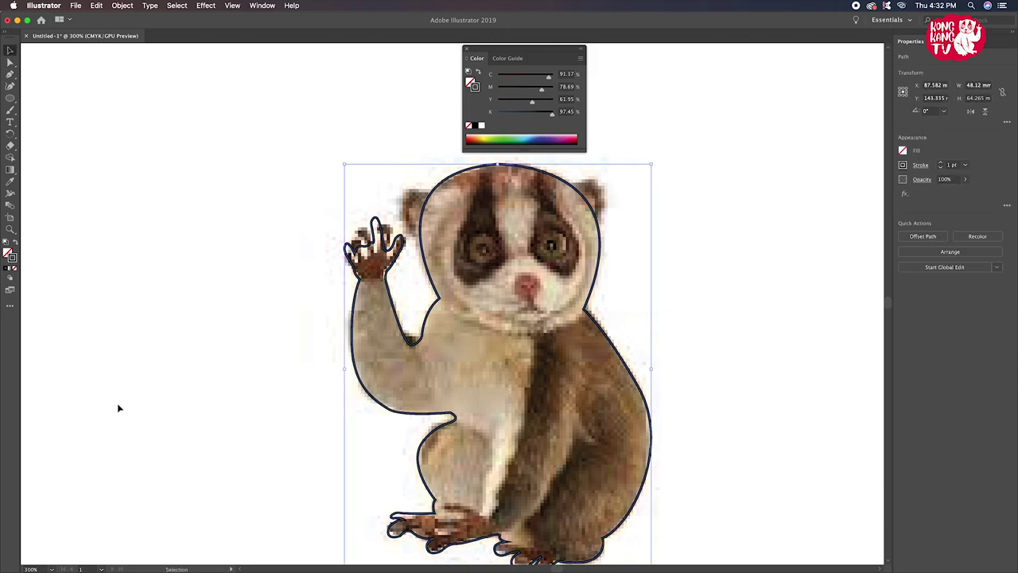
left_click(15, 244)
left_click(173, 288)
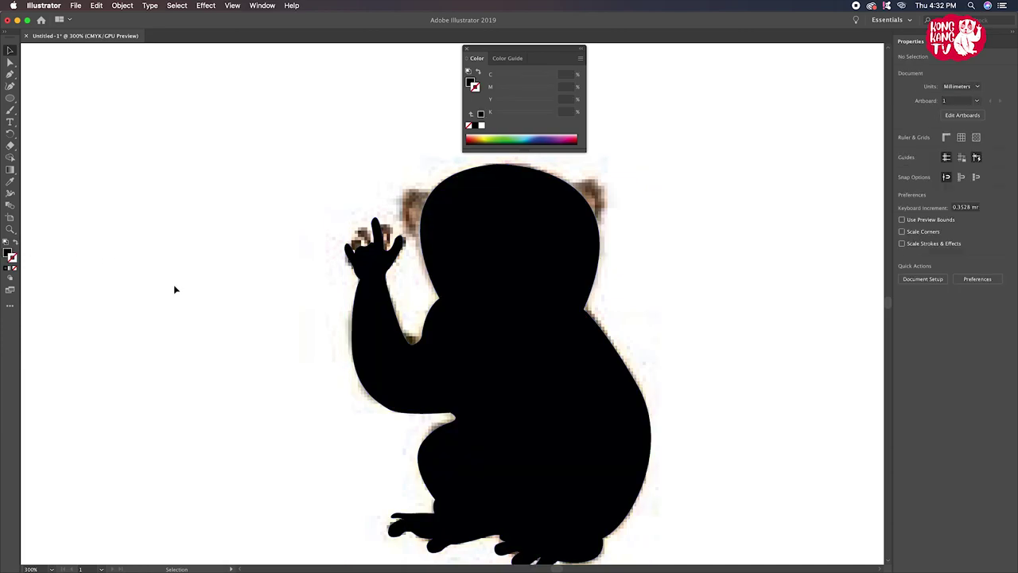
Move the black silhouette to the left of the loris photo
key("super+minus")
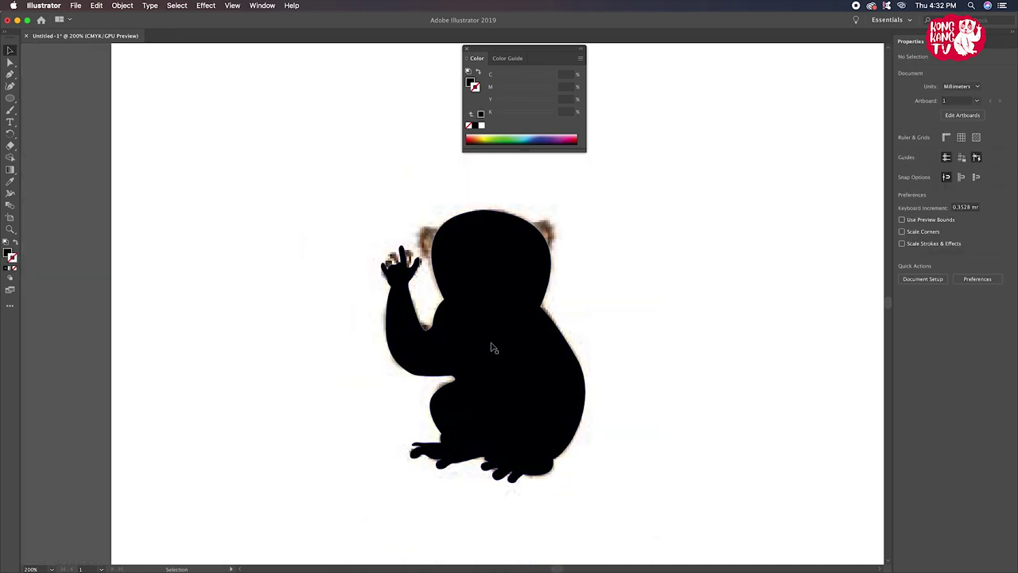
left_click_drag(491, 347, 259, 347)
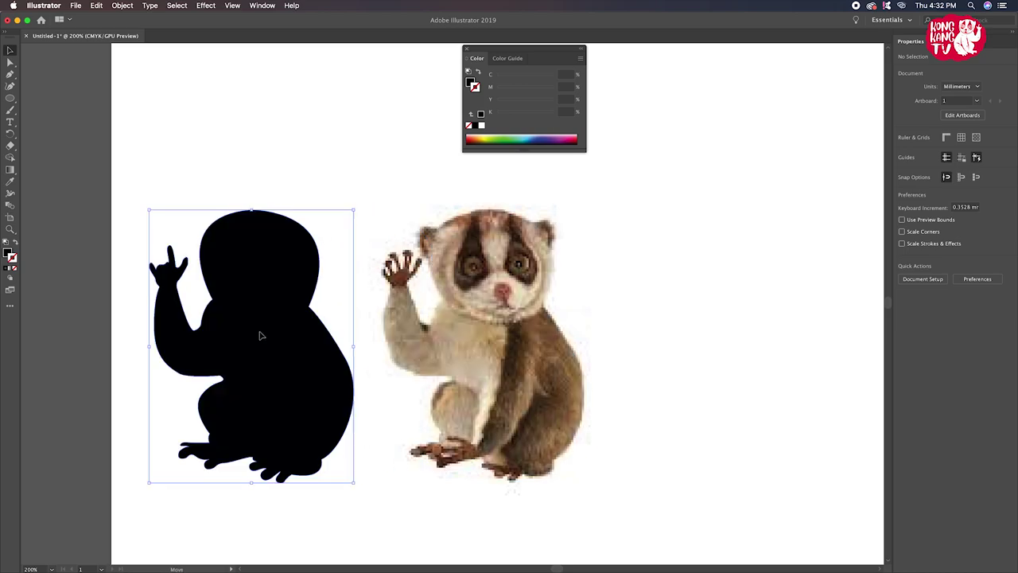
left_click(600, 348)
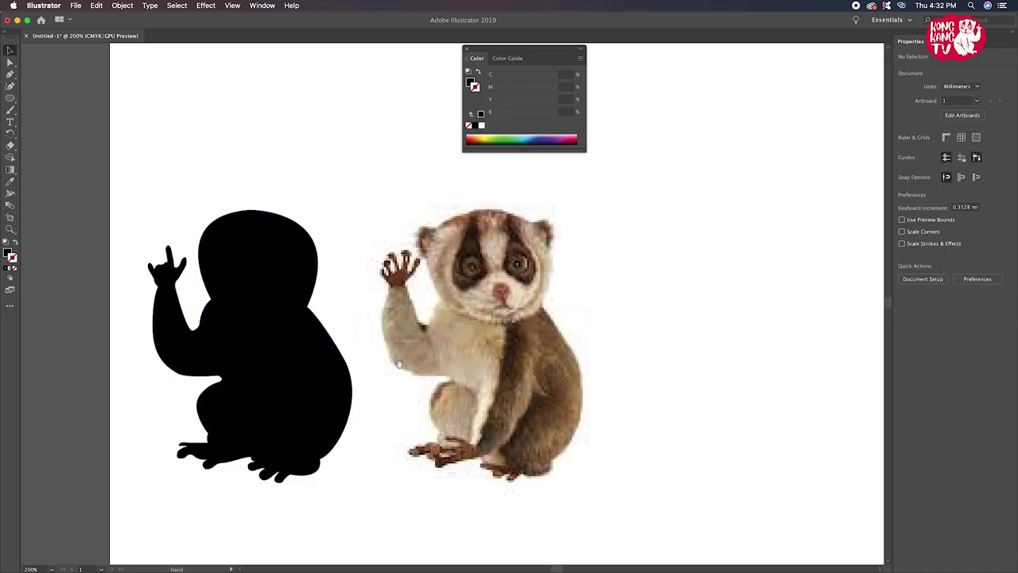
scroll(469, 366, "left", 5)
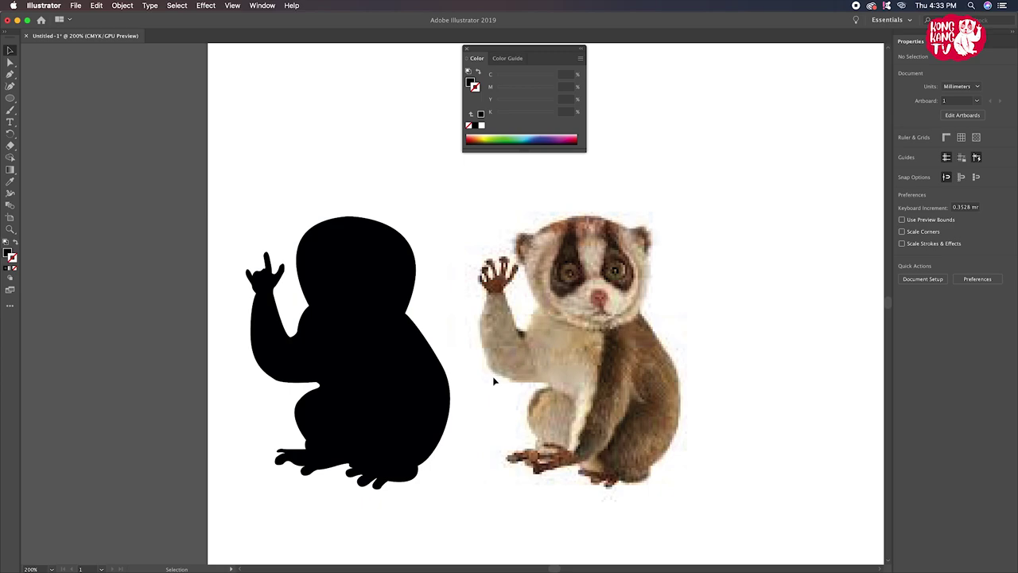
scroll(493, 381, "up", 5)
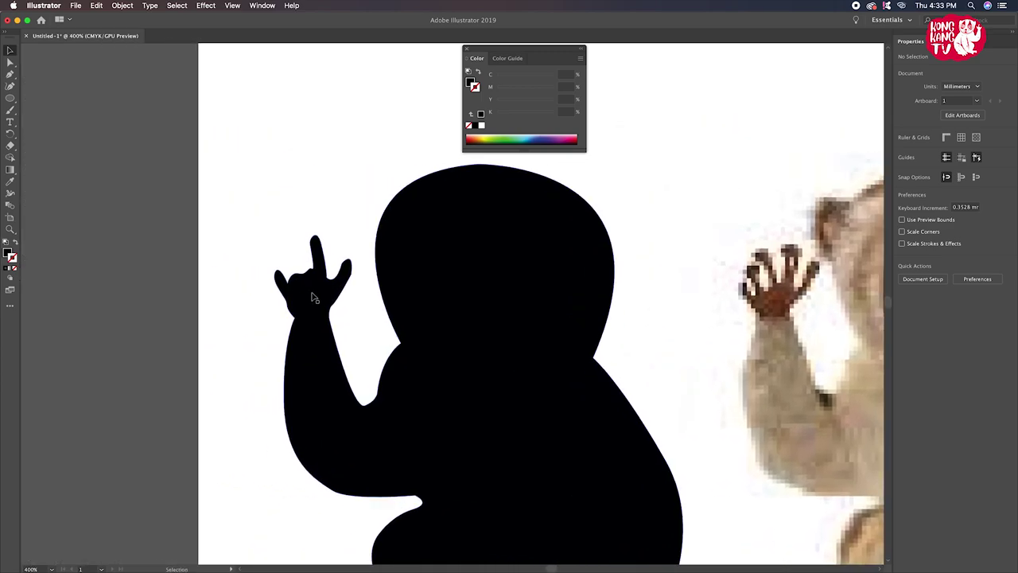
Reshape the raised-hand finger curve by dragging its anchor handle with Direct Selection
left_click(314, 299)
left_click(10, 62)
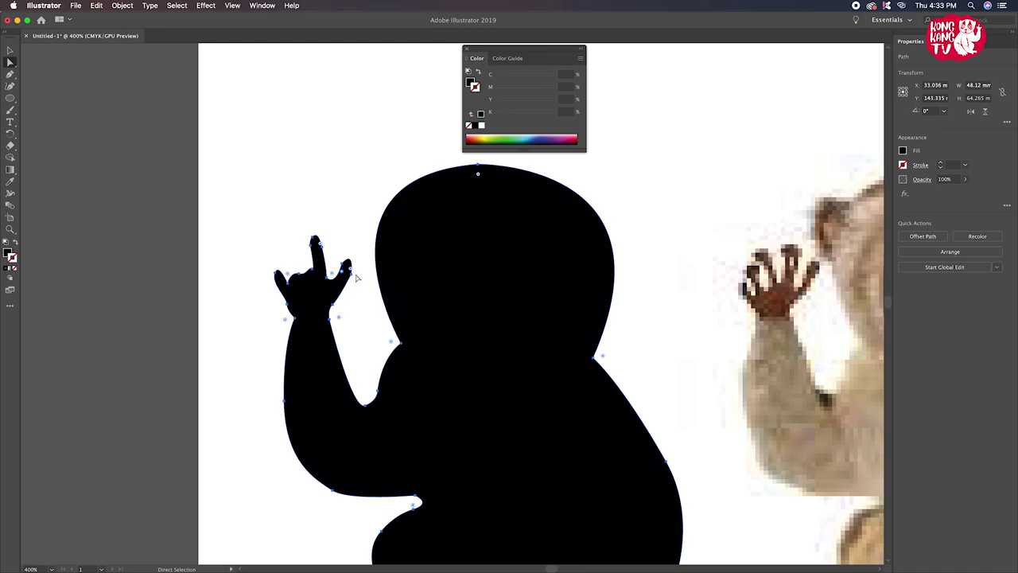
left_click(348, 265)
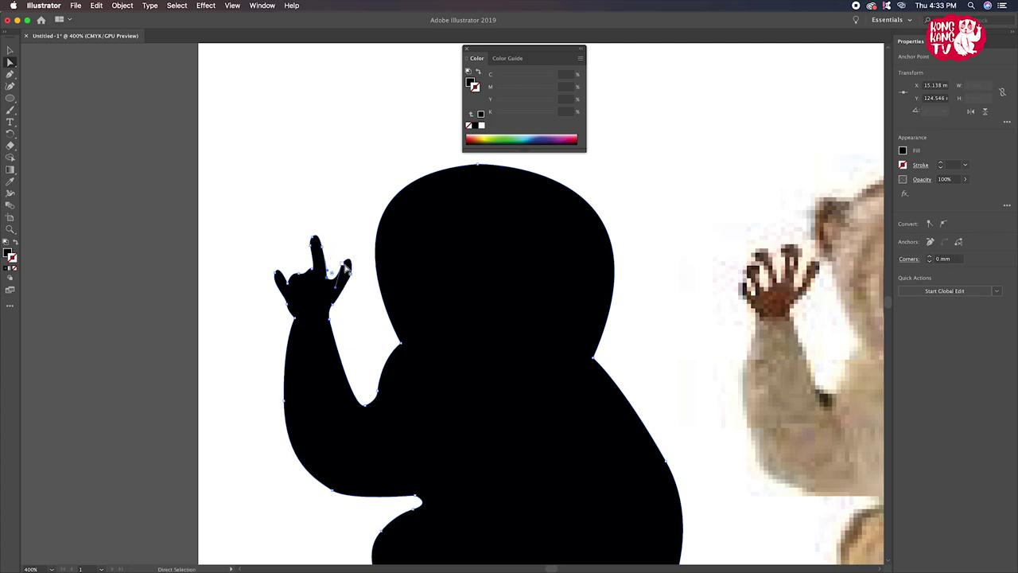
left_click(346, 272)
left_click_drag(355, 251, 355, 288)
left_click(345, 270)
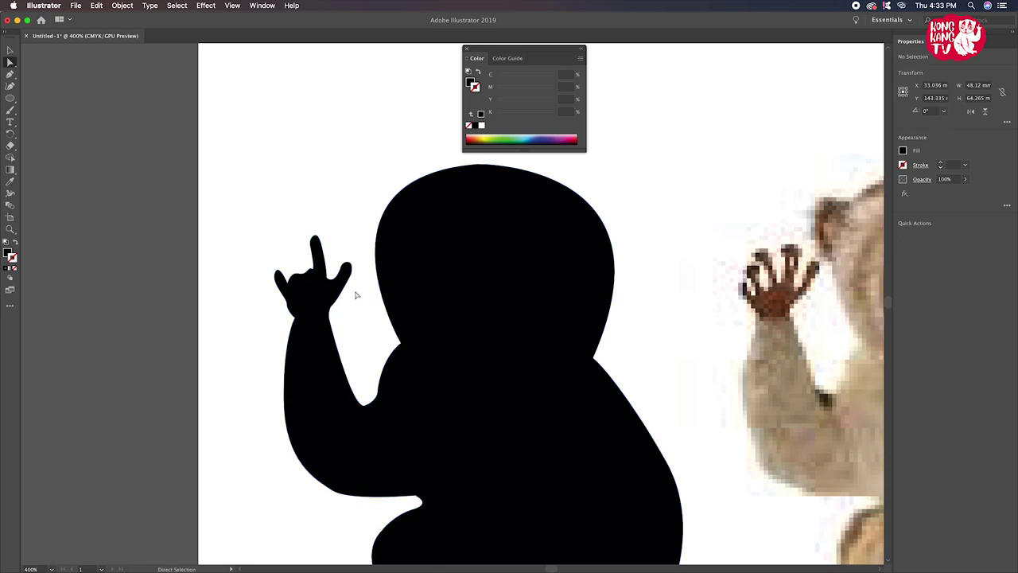
Round the tall middle fingertip to a 1.22 mm corner using the live corner widget
left_click(349, 300)
left_click(313, 243)
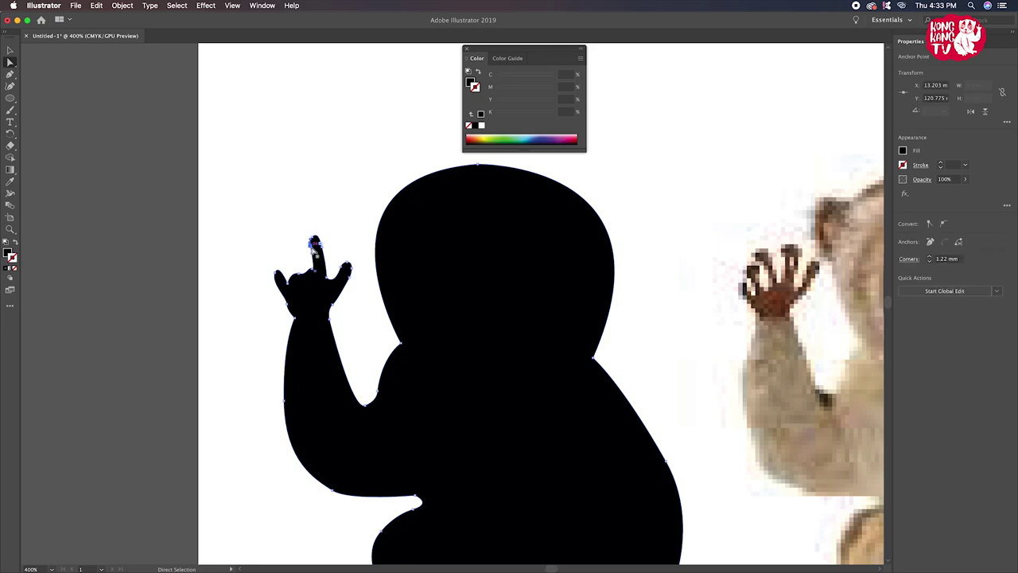
left_click(318, 238)
left_click_drag(320, 244, 338, 225)
left_click(338, 226)
Move an anchor on the hand to reshape the finger outline
left_click(291, 291)
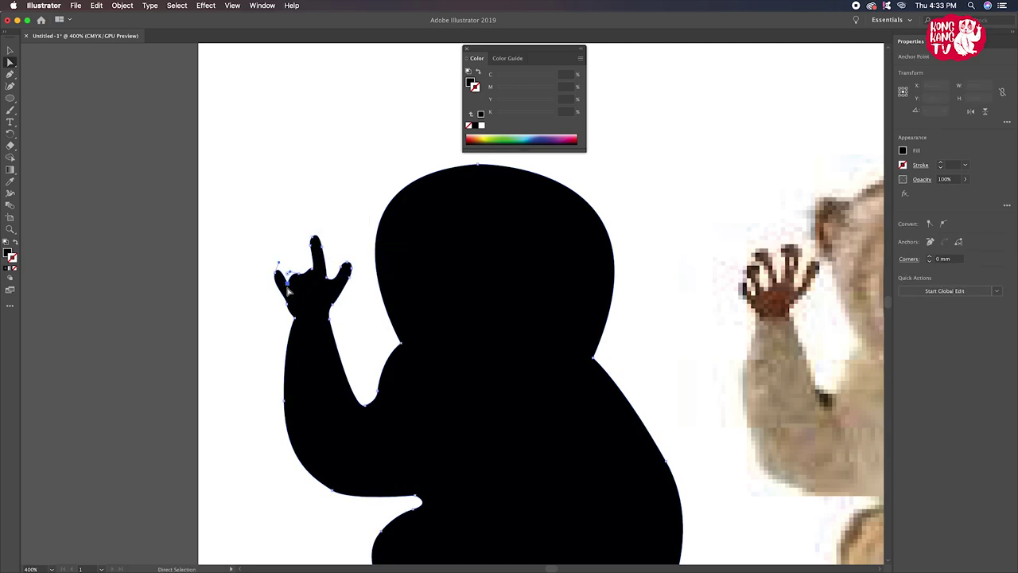
left_click(274, 314)
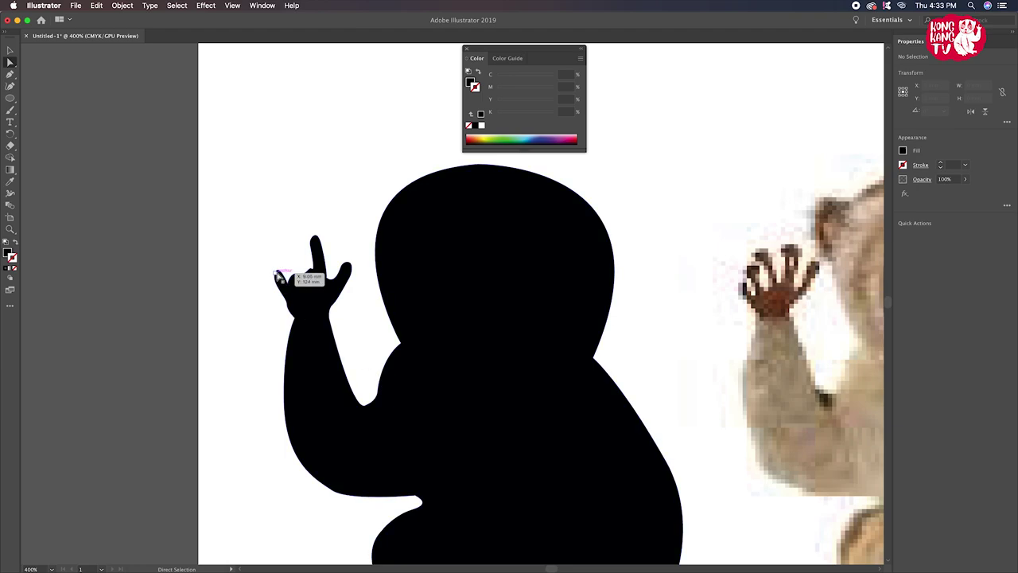
left_click(306, 278)
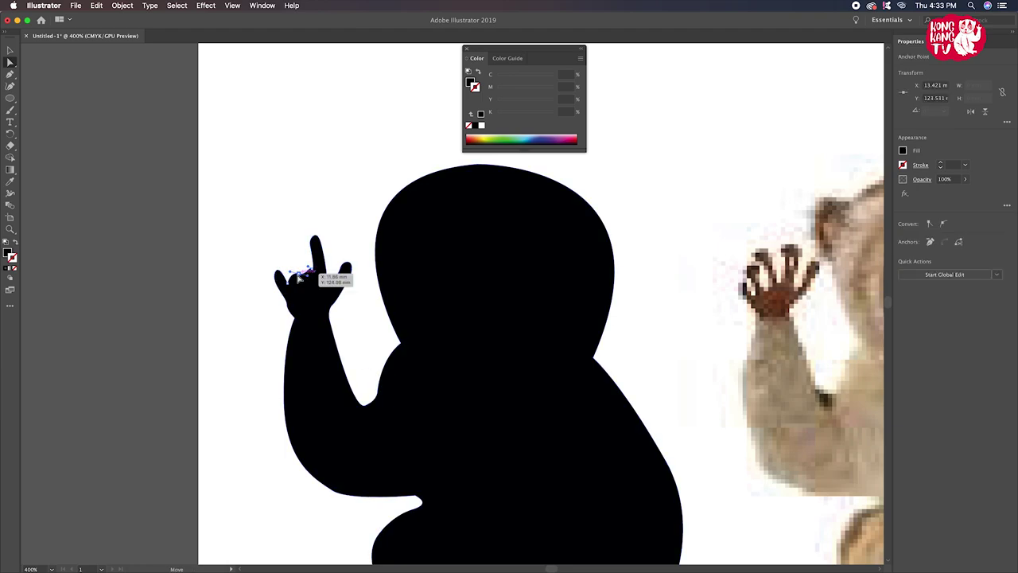
left_click_drag(298, 276, 312, 275)
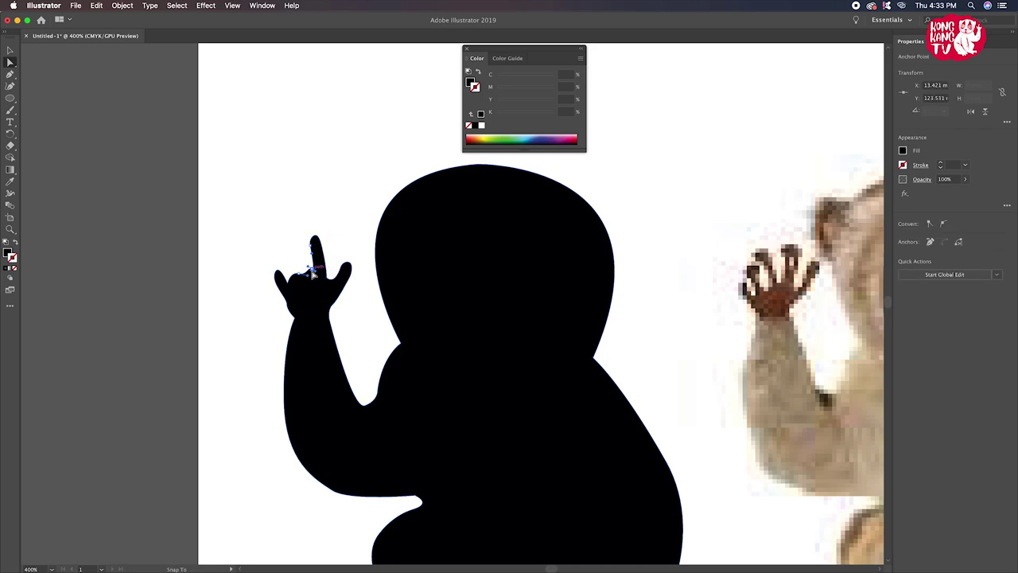
left_click(306, 280)
left_click(291, 209)
Shift the finger anchors and nudge a single finger anchor slightly upward
key("super+a")
left_click_drag(314, 276, 316, 274)
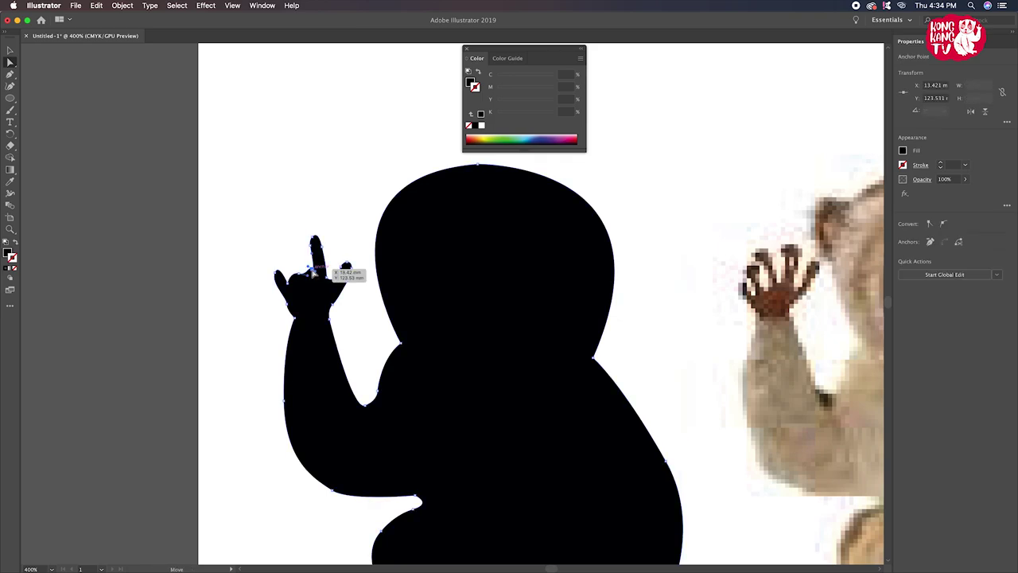
left_click_drag(314, 274, 313, 273)
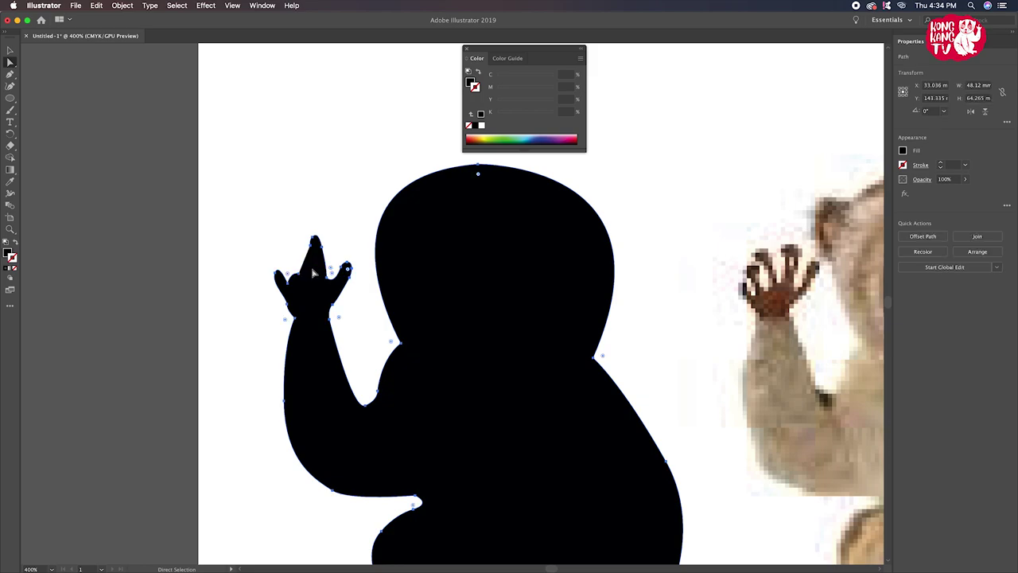
left_click(295, 276)
left_click_drag(302, 280, 303, 280)
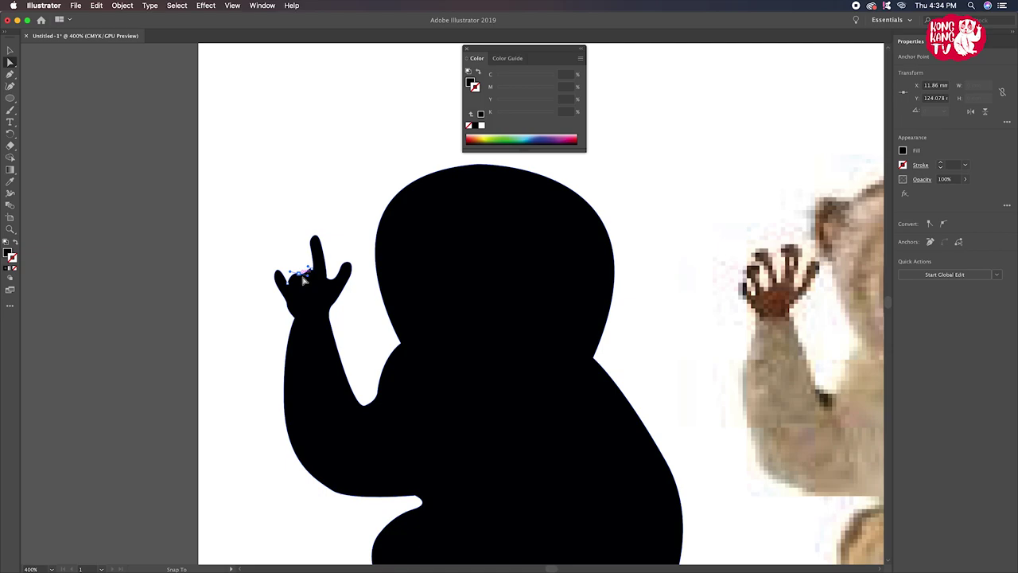
left_click_drag(303, 279, 306, 272)
left_click(295, 262)
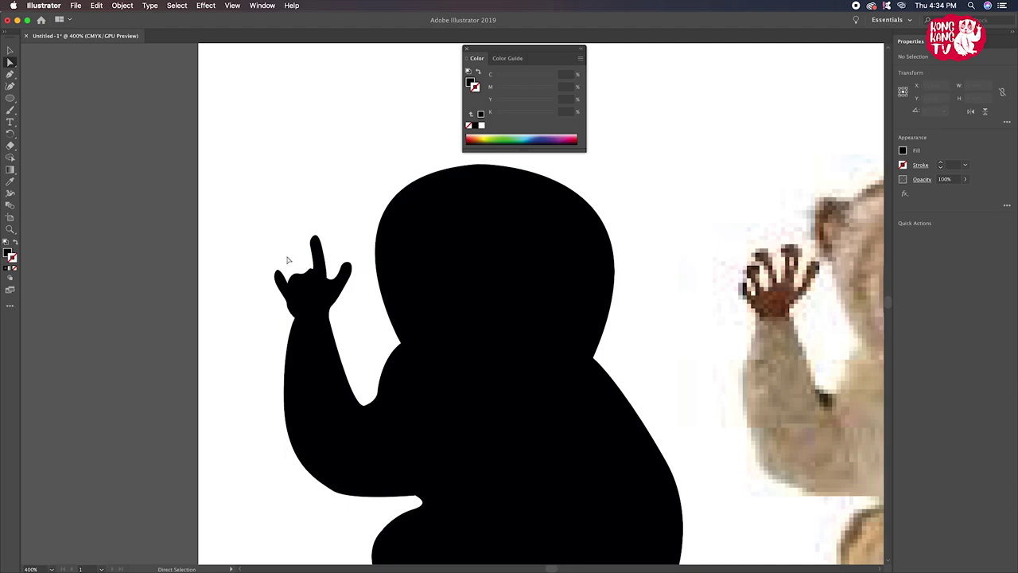
Try repositioning the fingertip anchor, undo it, and zoom back onto the raised hand
left_click(315, 237)
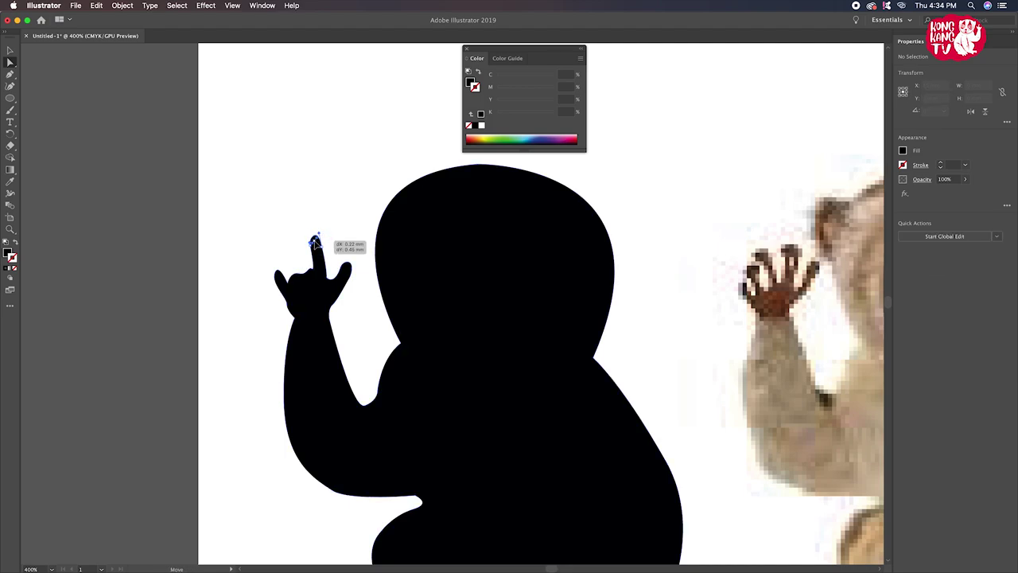
left_click(315, 238)
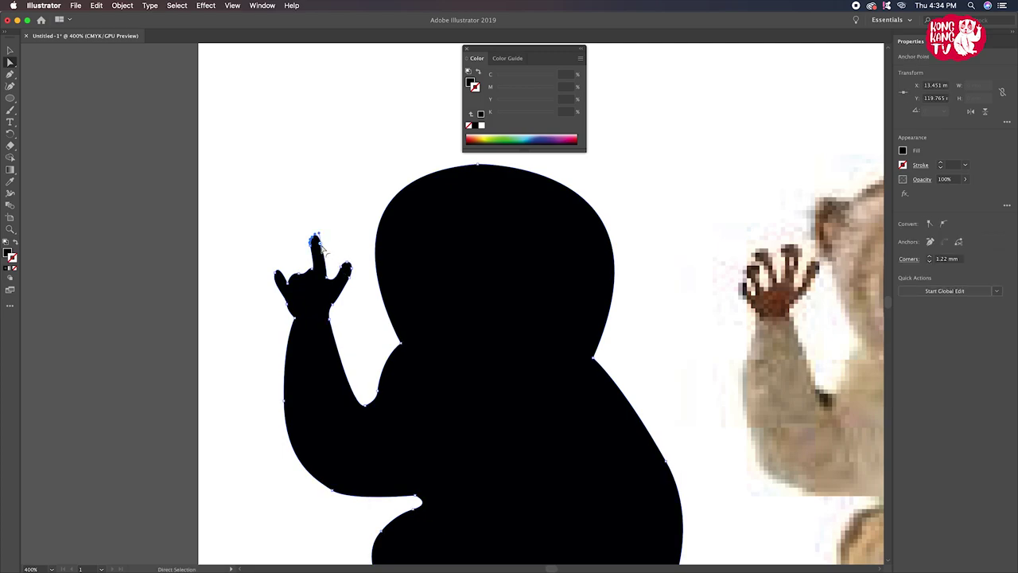
left_click(323, 236)
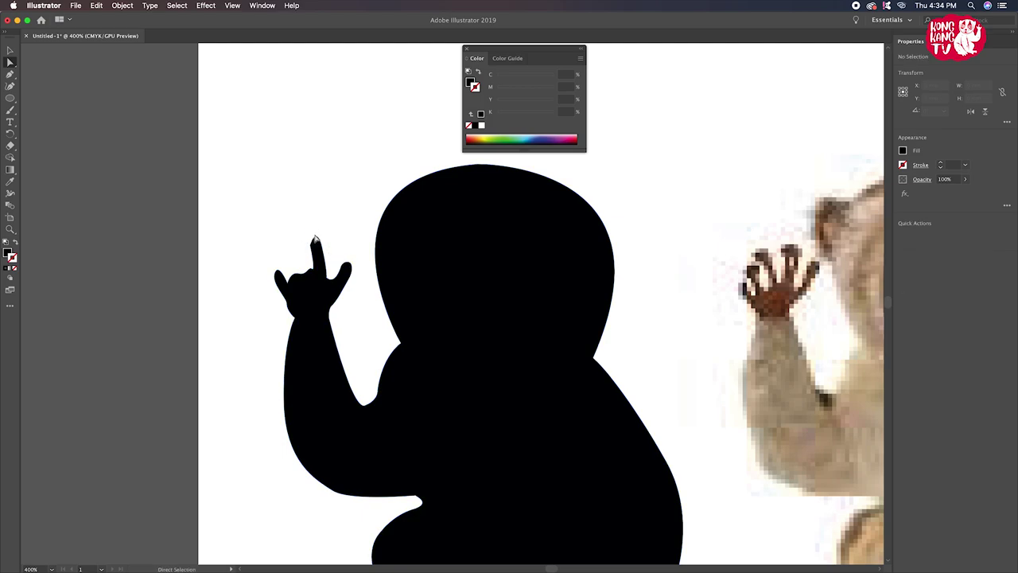
left_click(317, 238)
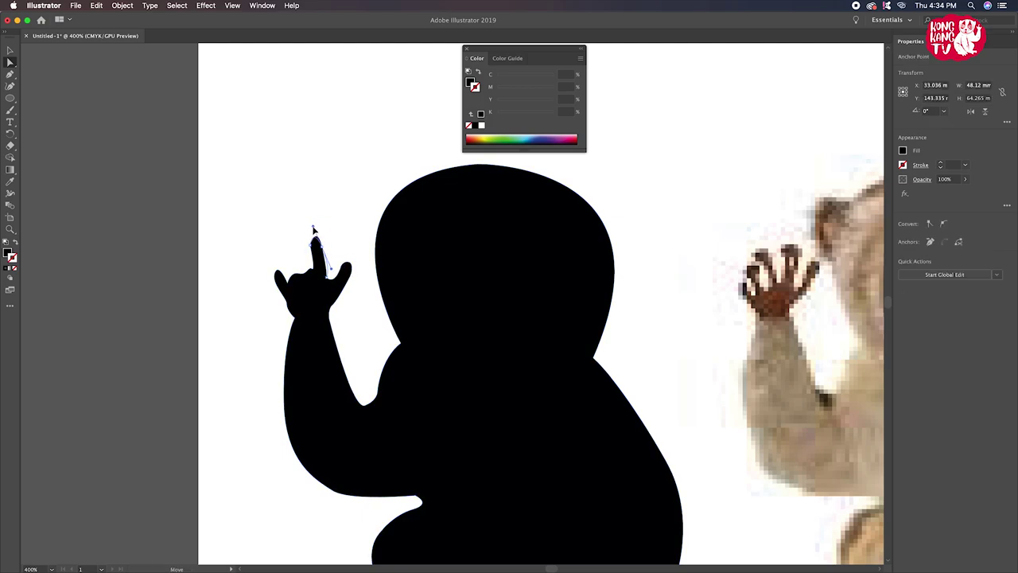
left_click(319, 221)
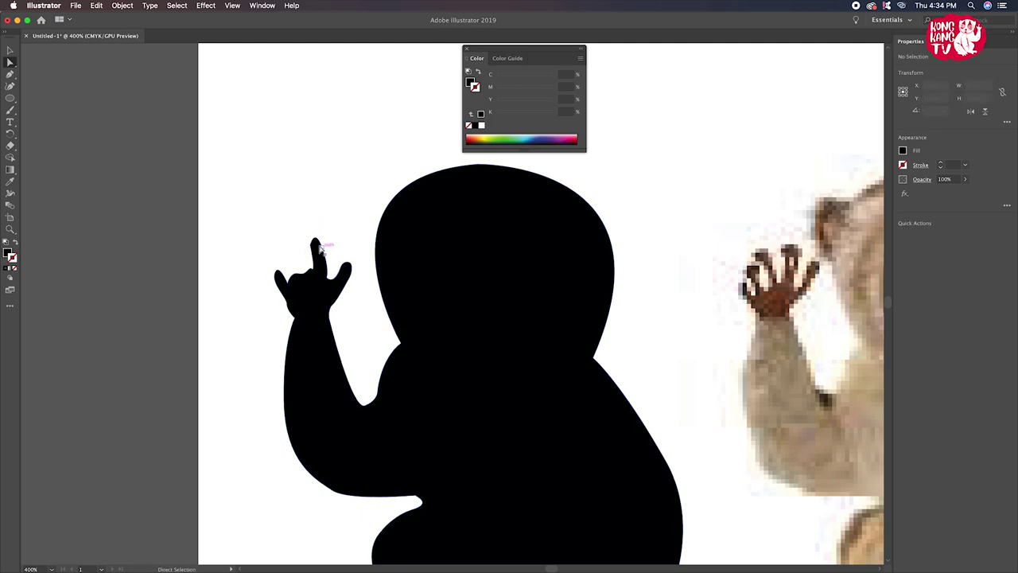
left_click_drag(313, 242, 313, 237)
left_click(334, 223)
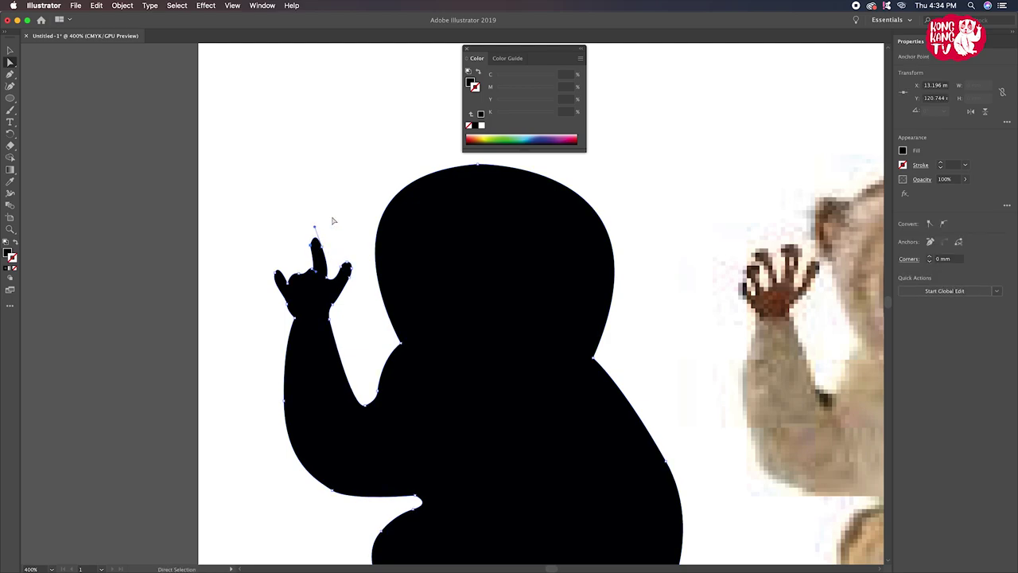
key("super+z")
left_click(333, 221)
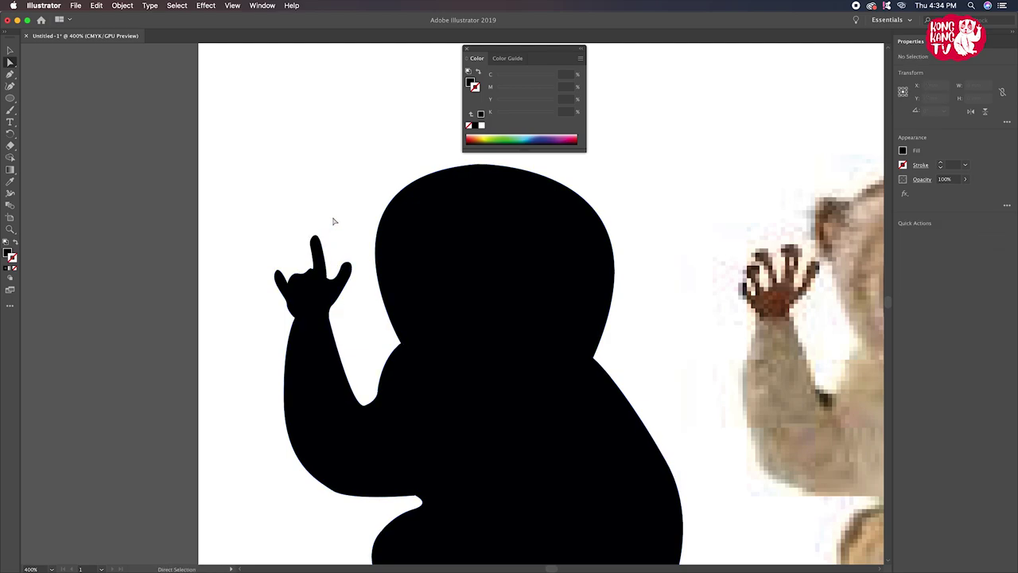
key("super+minus")
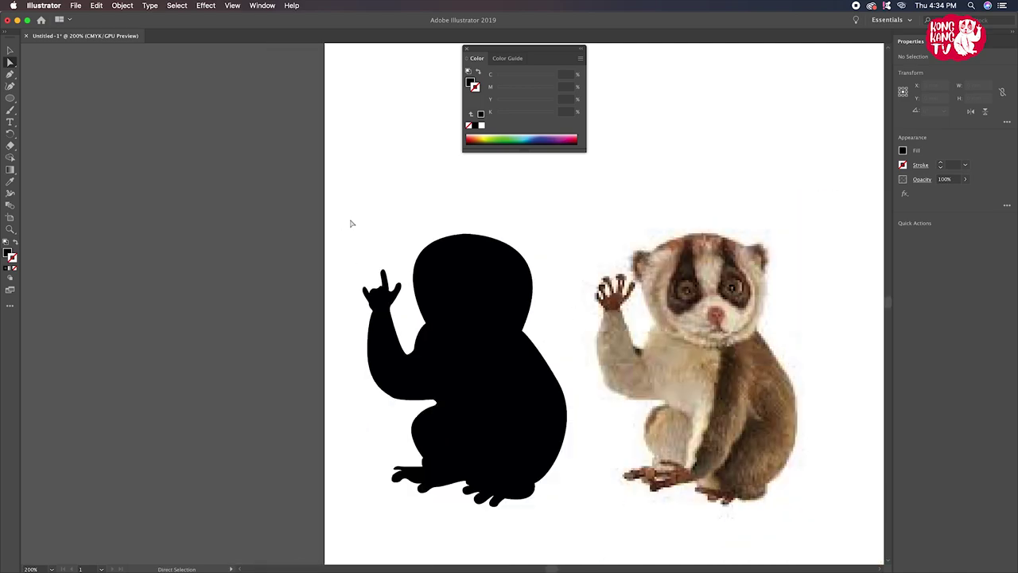
key("super+plus")
key("super+plus")
key("super+plus")
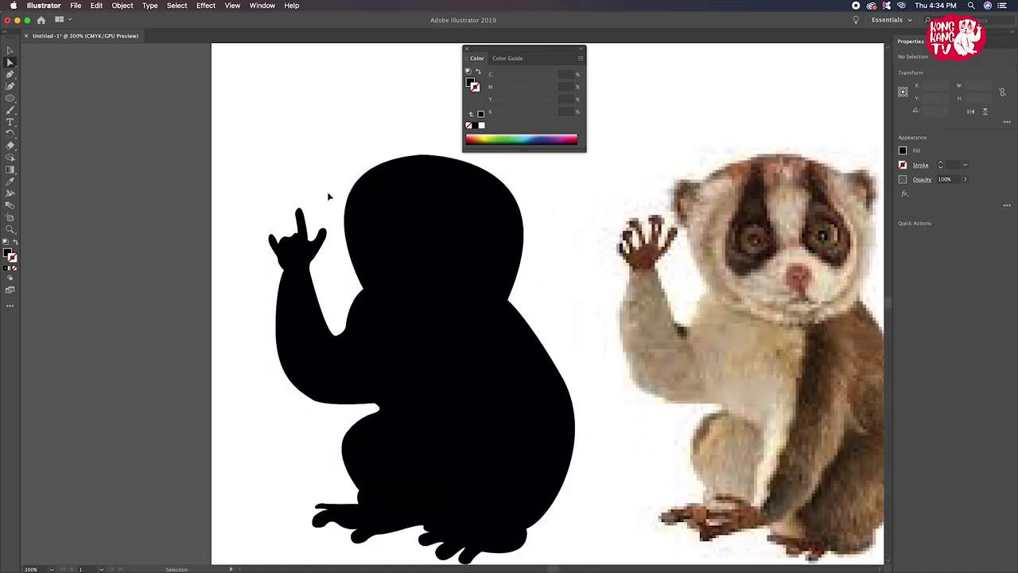
left_click_drag(261, 175, 283, 267)
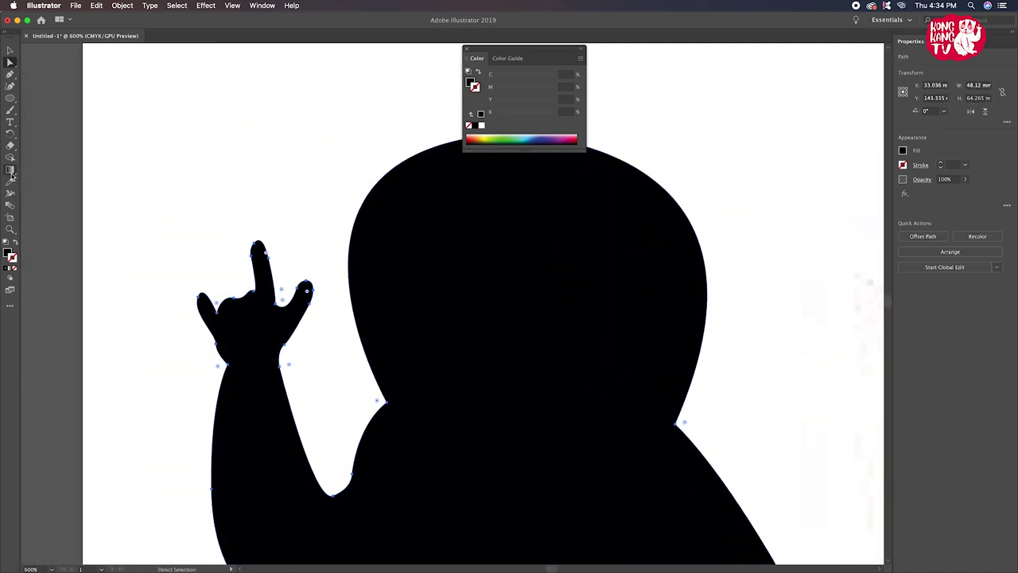
Erase the middle fingertip flat and close it with a new rounded Pen segment
left_click(10, 146)
left_click_drag(249, 237, 270, 235)
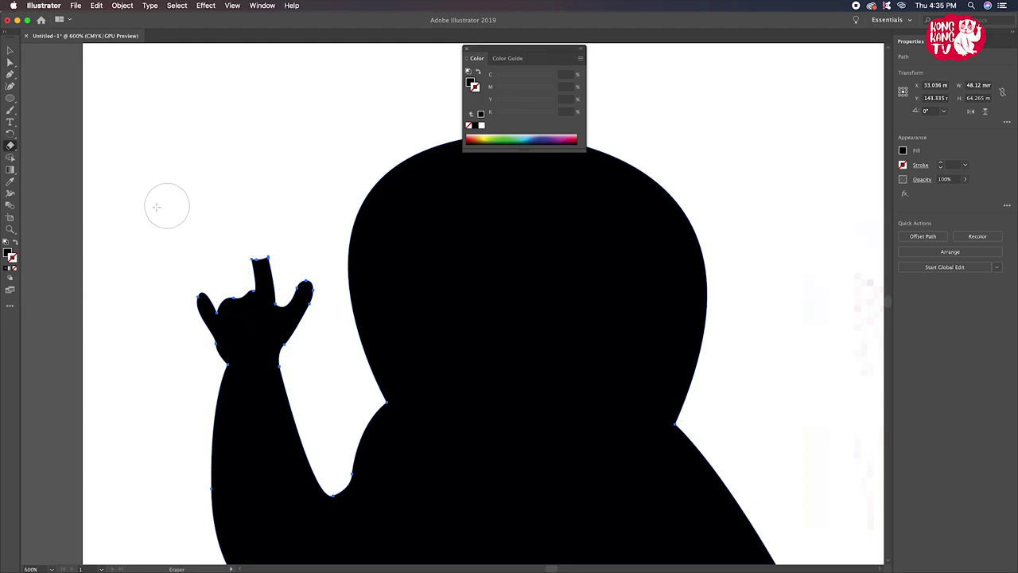
left_click(11, 65)
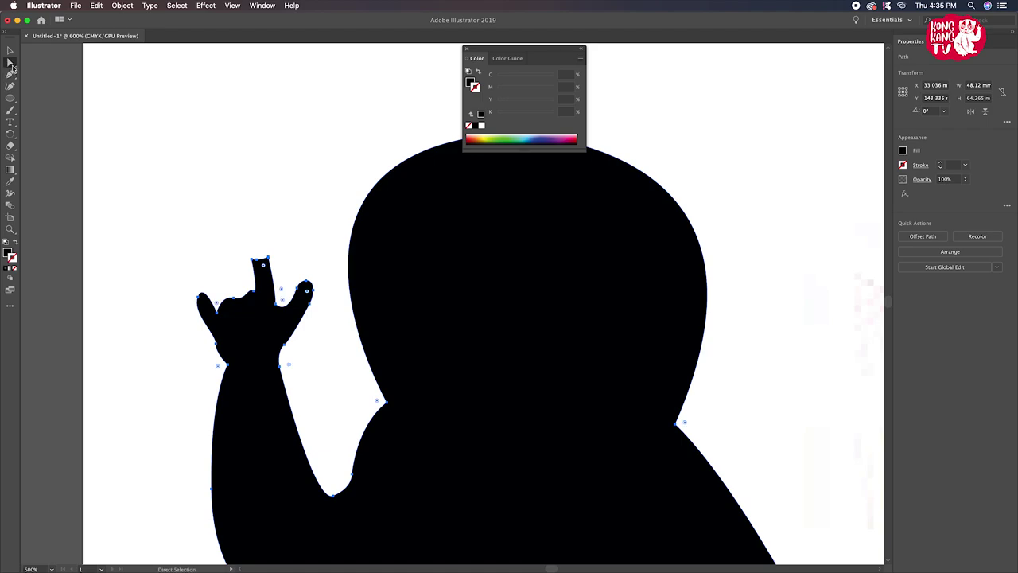
left_click(260, 267)
left_click(10, 74)
left_click(251, 258)
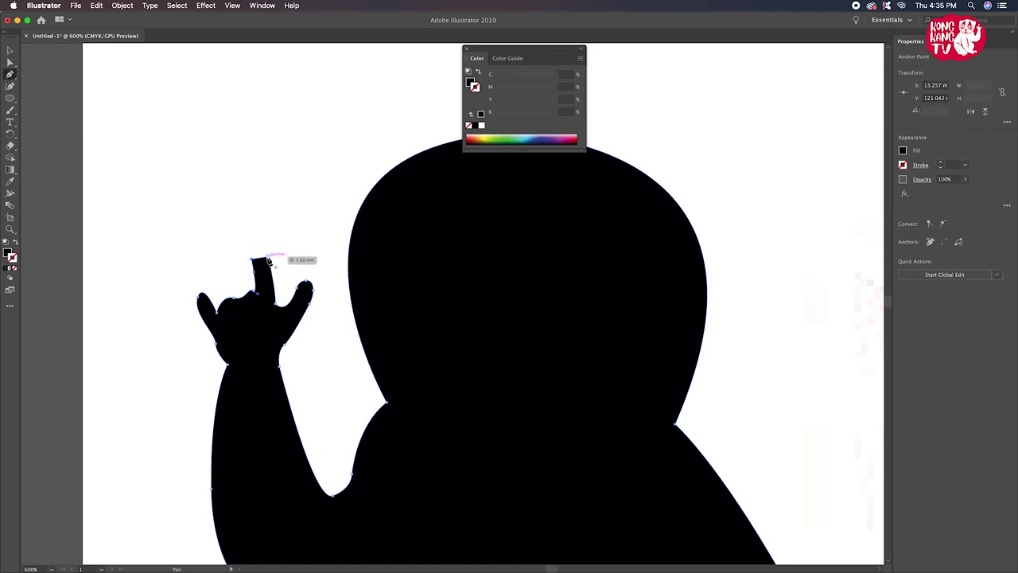
left_click(265, 257)
Round off the new fingertip corner by dragging its anchor
left_click(9, 62)
left_click(255, 240)
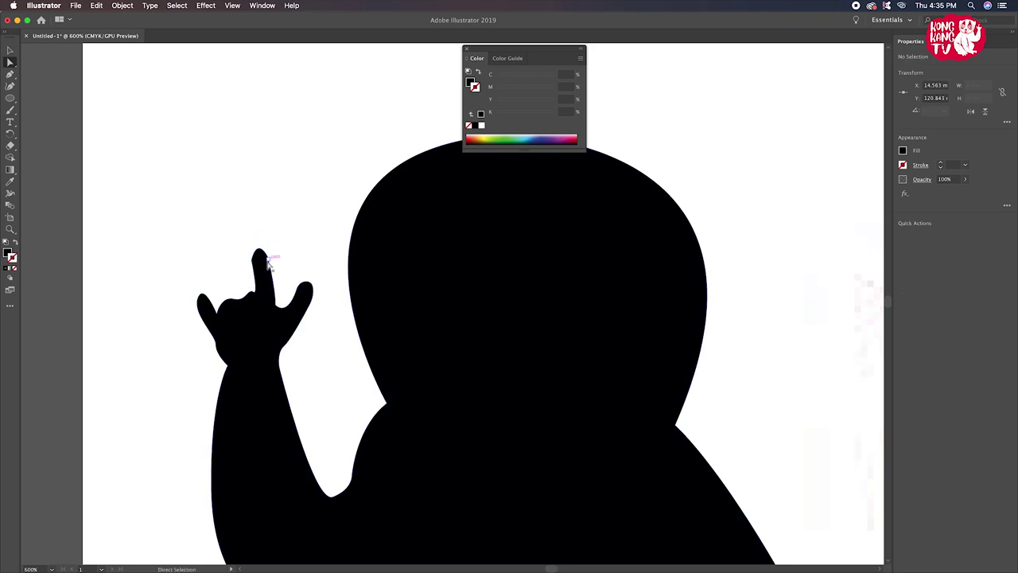
left_click(260, 262)
left_click_drag(260, 264, 267, 265)
left_click(225, 268)
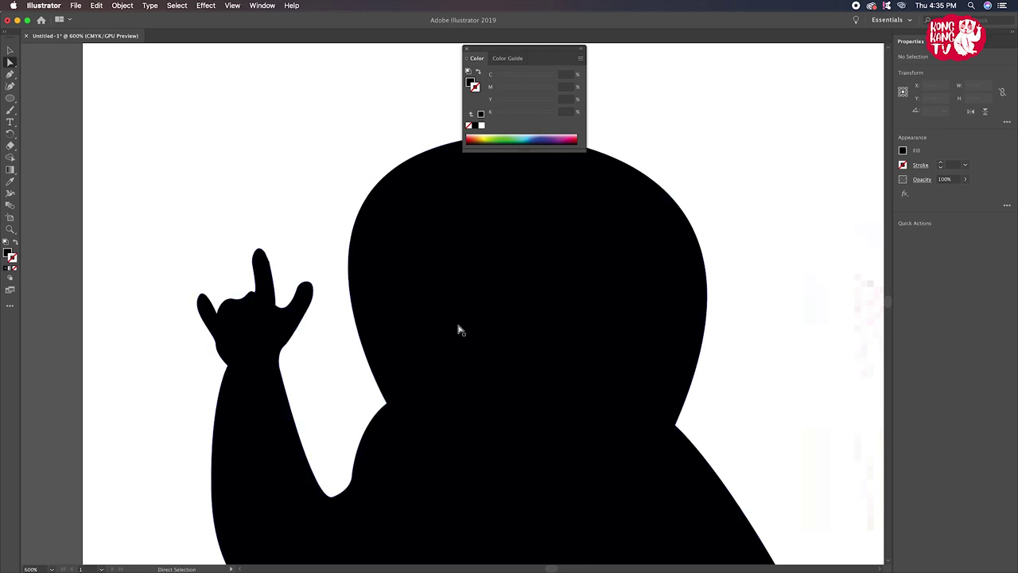
Nudge an anchor on the lower hand outline and deselect
left_click_drag(249, 296, 257, 298)
left_click(232, 286)
scroll(235, 288, "down", 2)
Zoom in and nudge one hand anchor slightly to the right
scroll(243, 291, "down", 2)
scroll(303, 318, "up", 2)
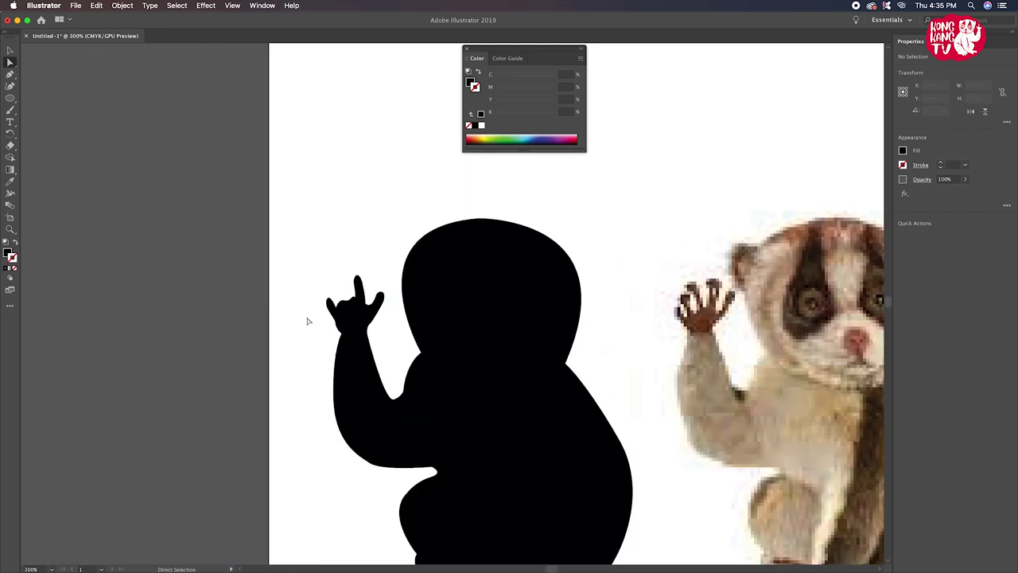
scroll(347, 337, "up", 1)
scroll(334, 326, "up", 1)
left_click(322, 294)
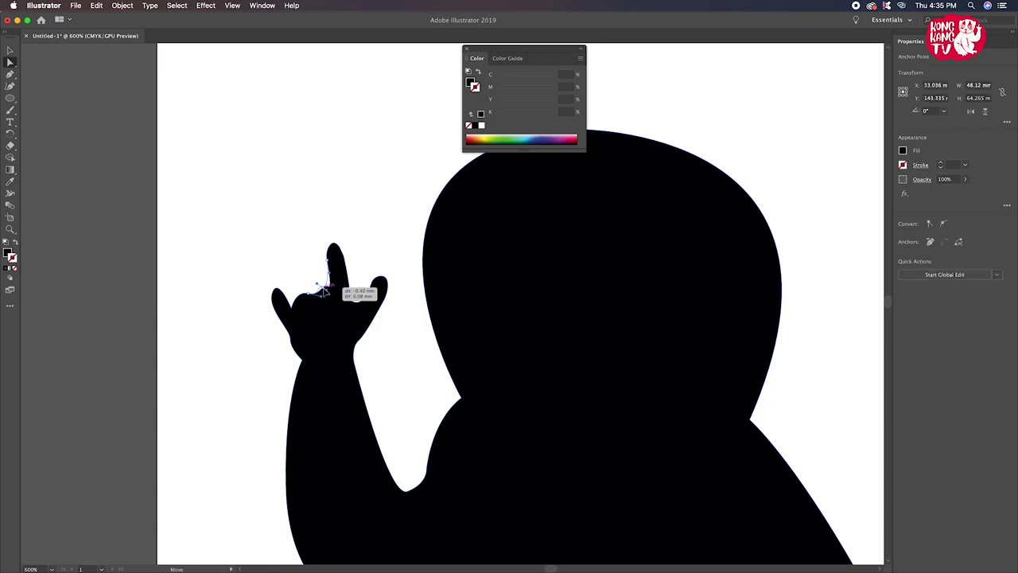
left_click_drag(321, 294, 330, 291)
left_click(318, 282)
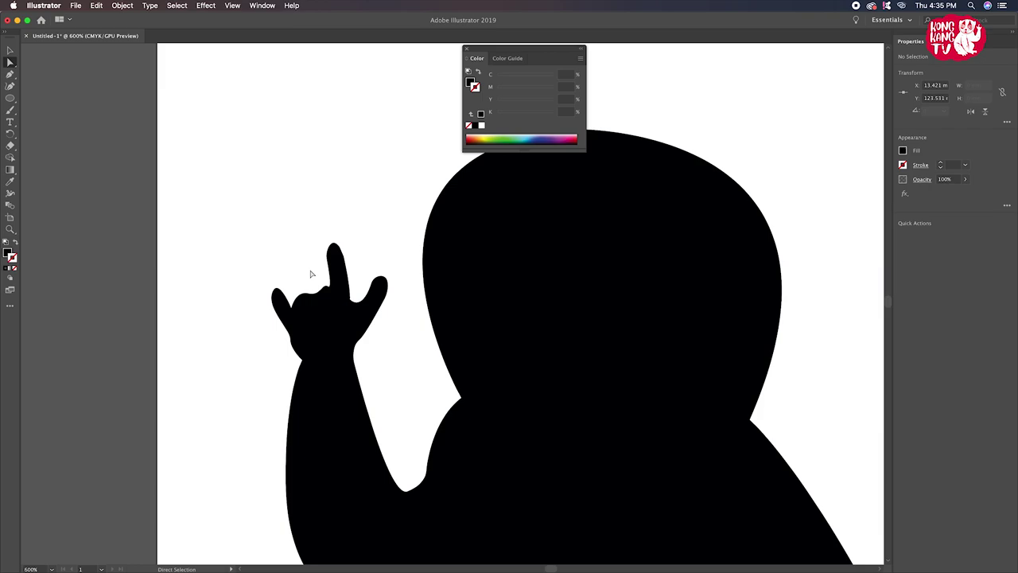
Close the floating colour panel and bring the reference loris photo into view
scroll(314, 279, "down", 2)
scroll(310, 270, "down", 2)
left_click_drag(362, 299, 263, 208)
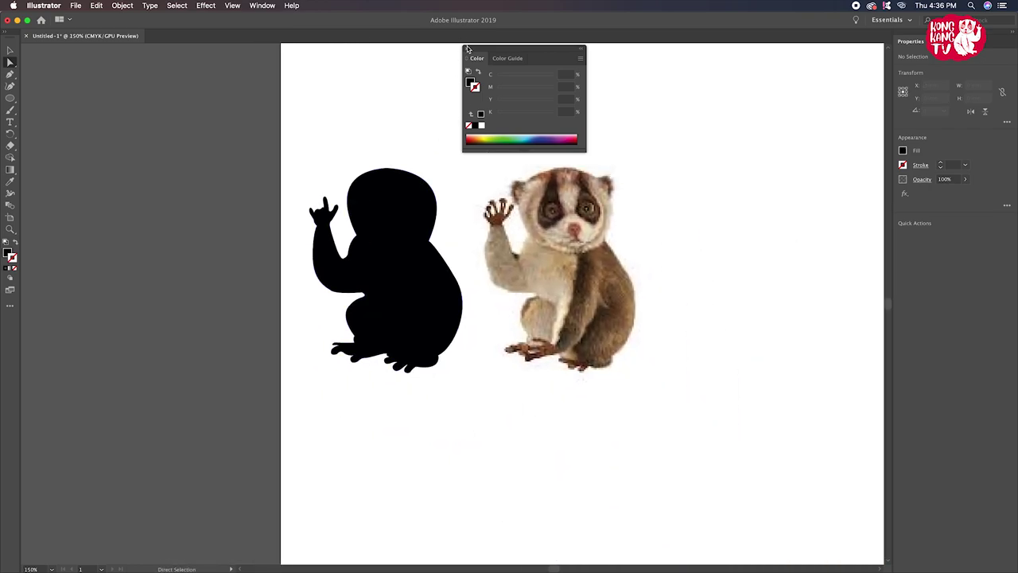
left_click(468, 49)
left_click_drag(452, 166, 445, 178)
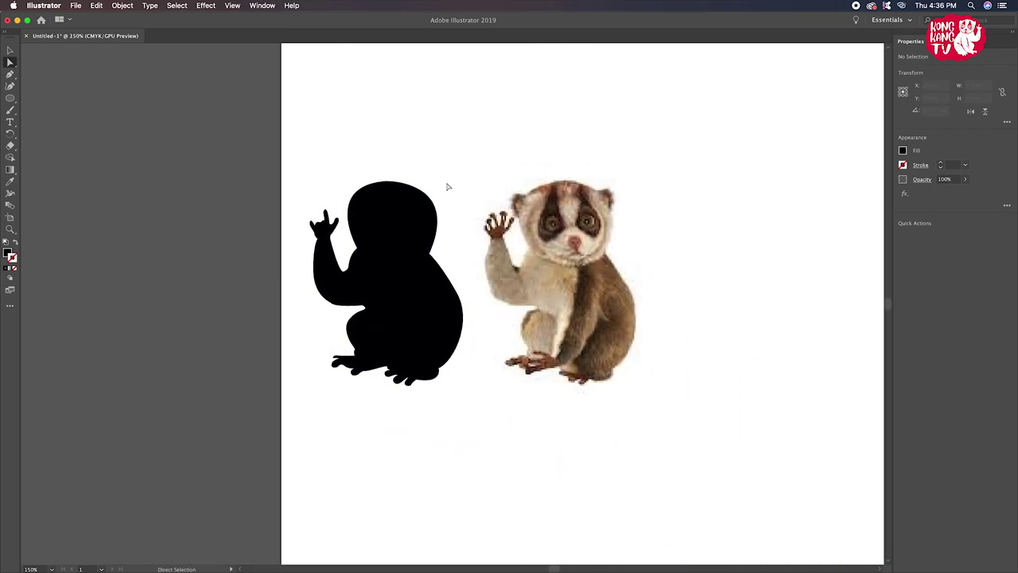
key("super+equal")
left_click_drag(443, 245, 446, 278)
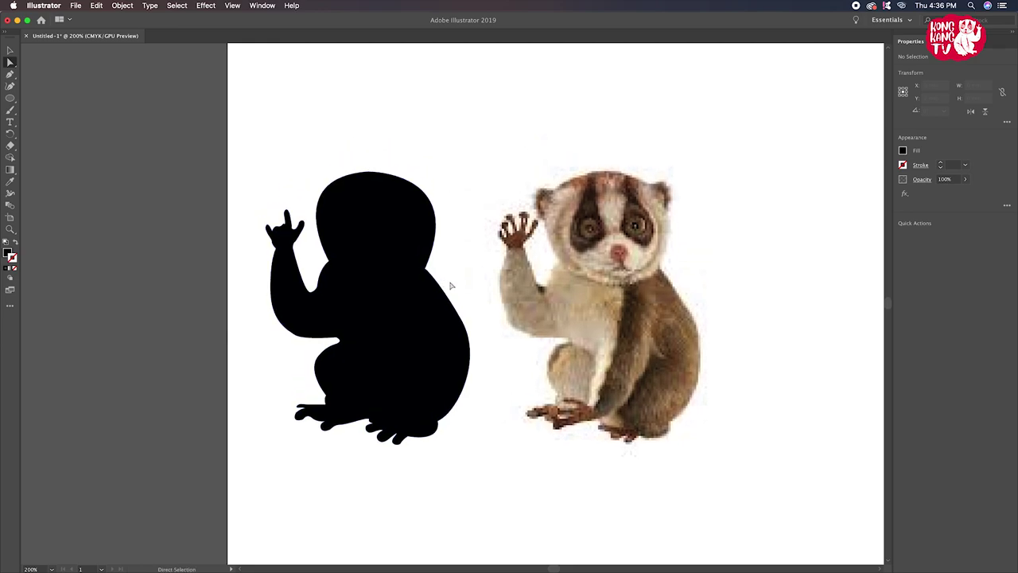
key("super+equal")
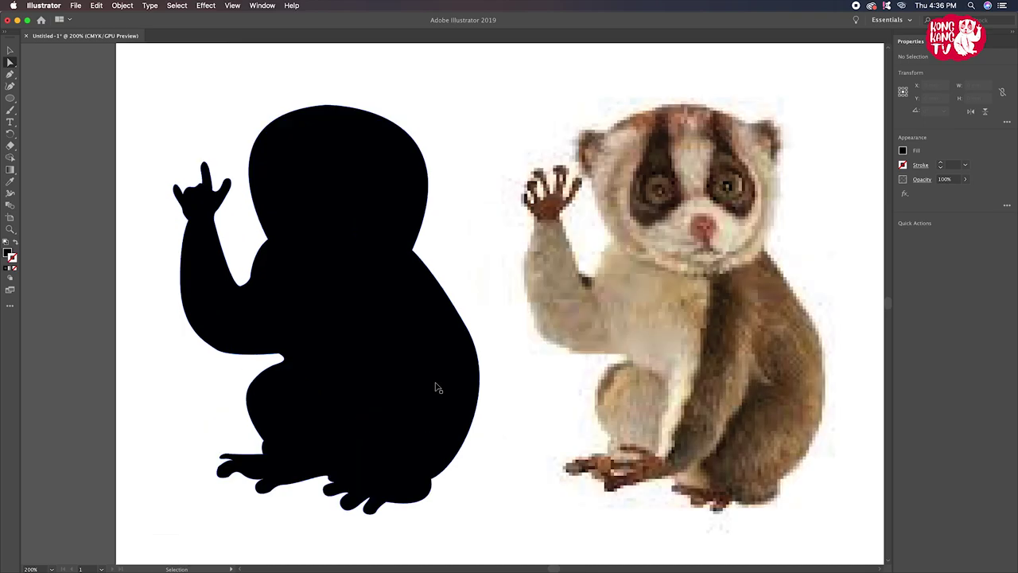
mouse_move(436, 397)
left_mouse_down()
mouse_move(409, 352)
mouse_move(243, 363)
left_mouse_up()
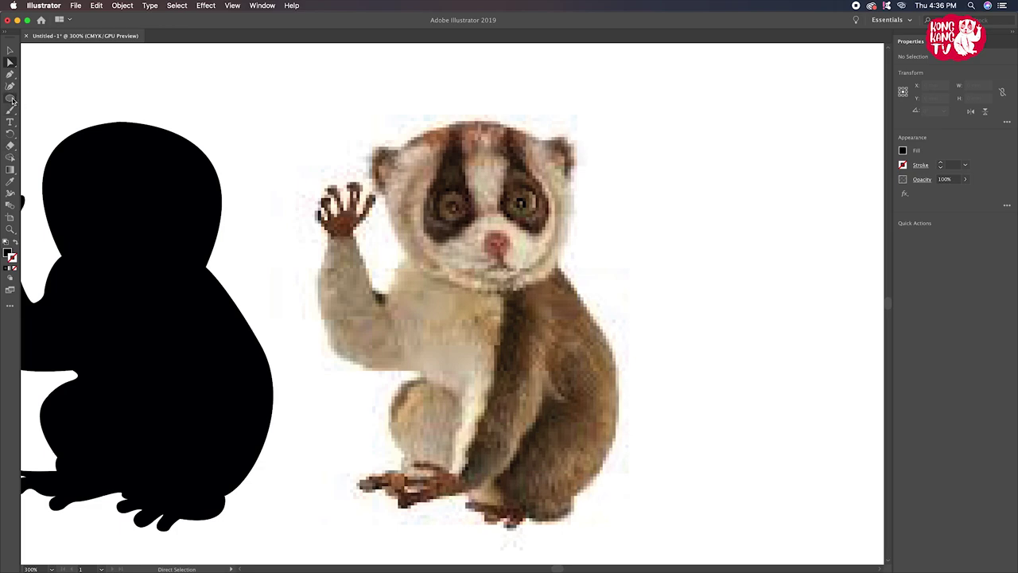
Draw an outline-only circle over the photo's left eye
left_click(11, 99)
left_click_drag(438, 191, 472, 222)
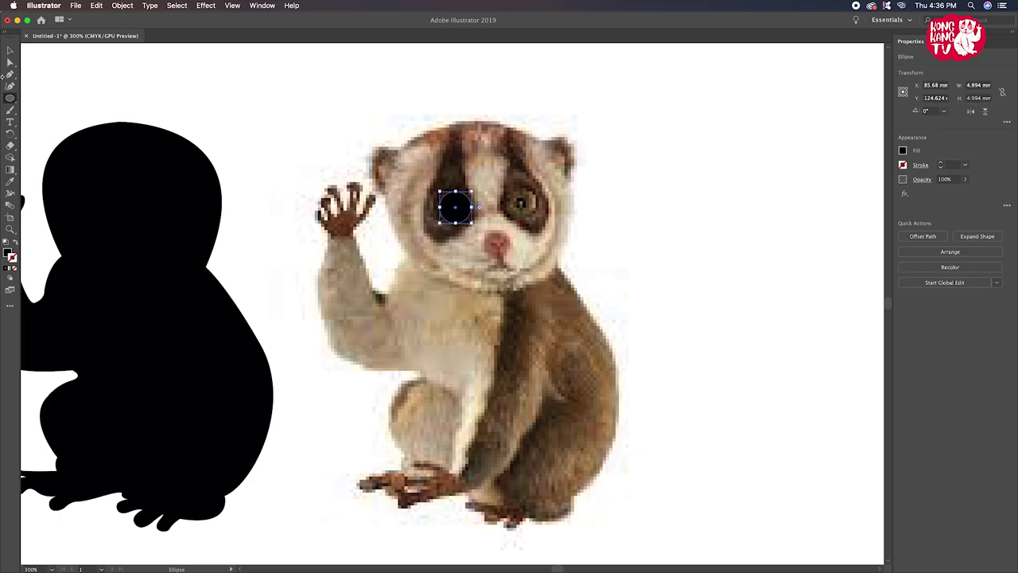
left_click(15, 243)
left_click(11, 50)
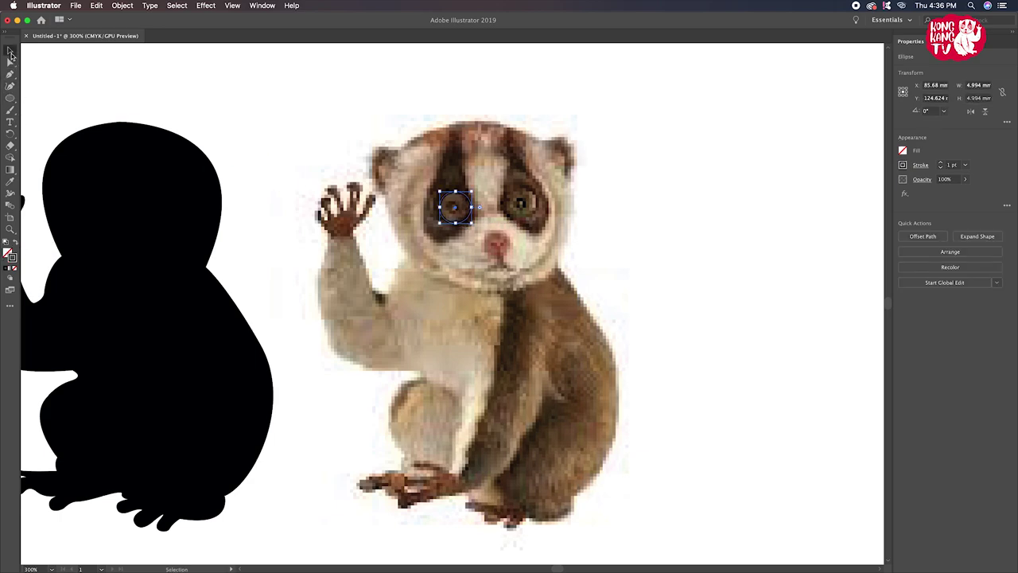
left_click(477, 217)
Copy the eye circle over the right eye and dismiss the Global Edit tip
left_click_drag(467, 220, 535, 215)
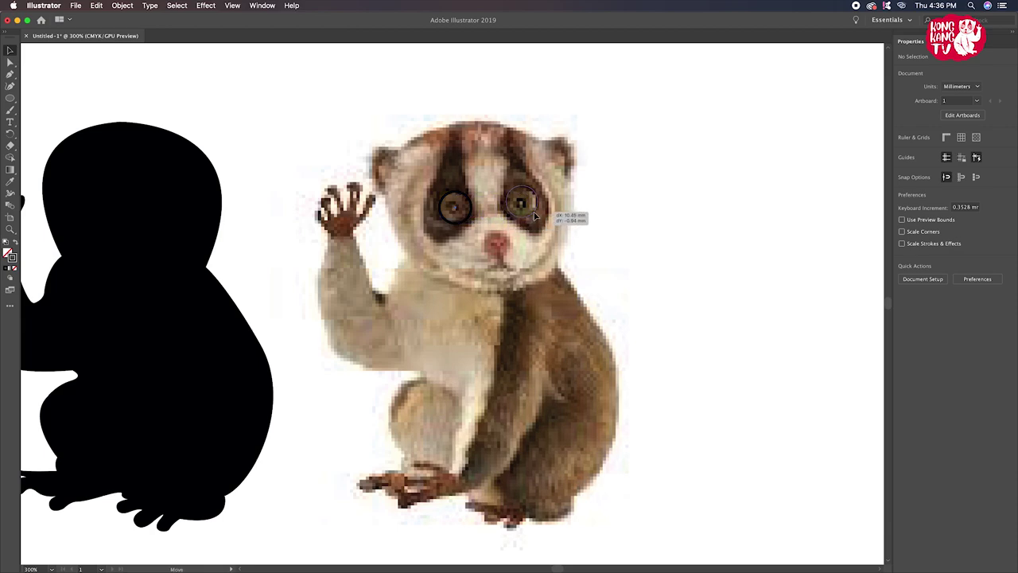
left_click_drag(536, 215, 535, 215)
left_click(461, 210)
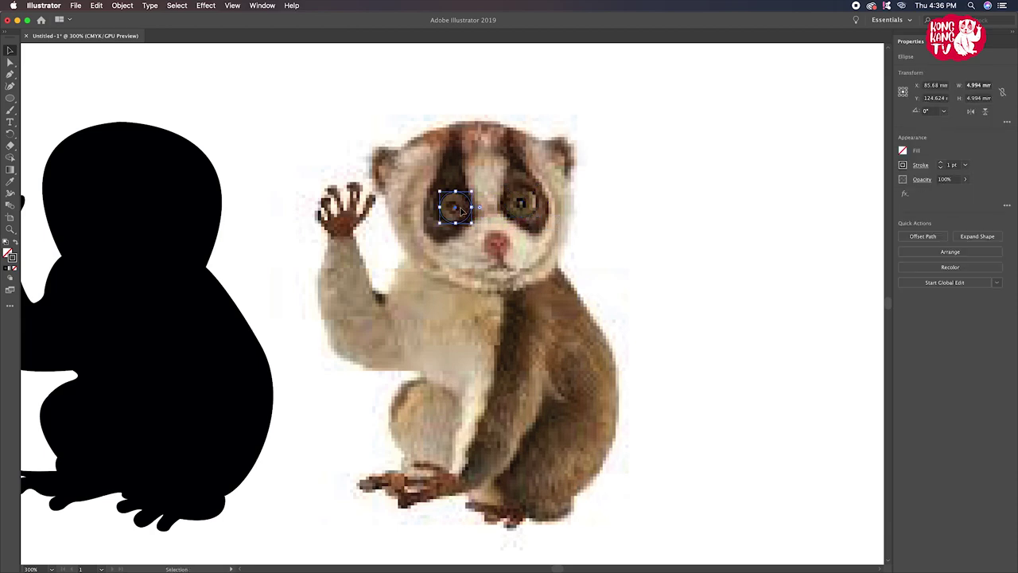
left_click_drag(471, 218, 540, 214)
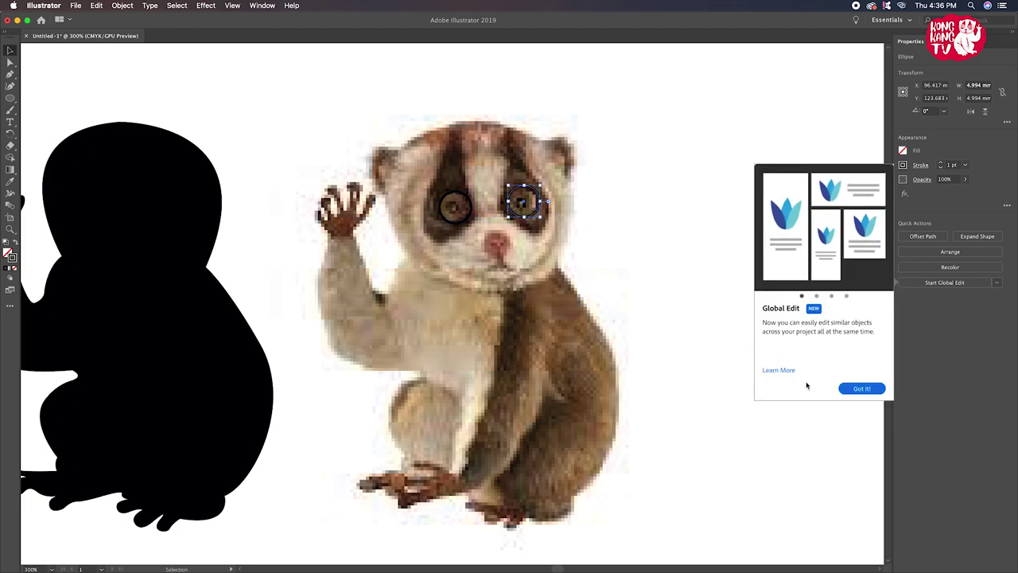
left_click(859, 389)
left_click(684, 345)
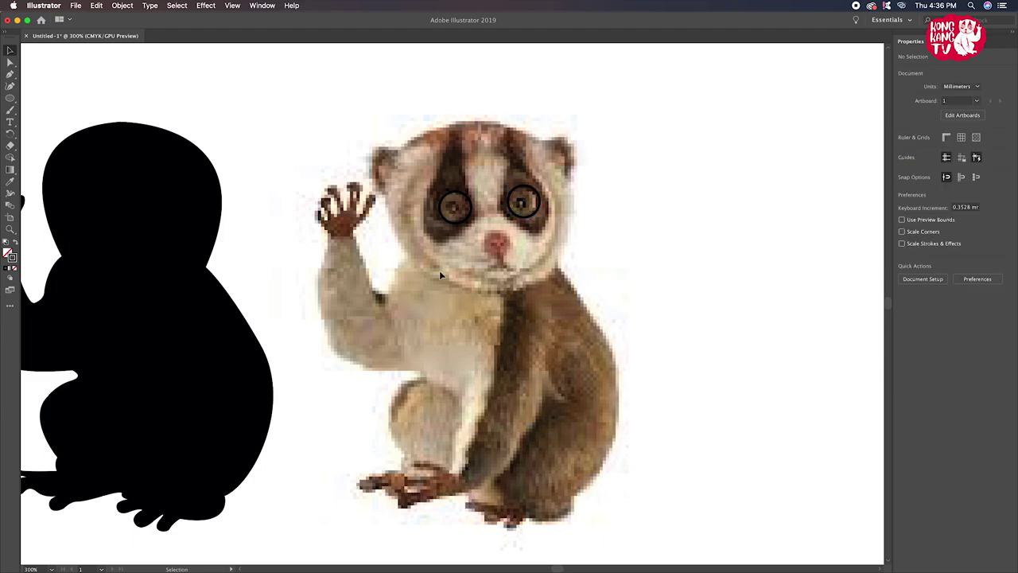
Draw an outline oval over the photo's nose
left_click(11, 87)
left_click(9, 74)
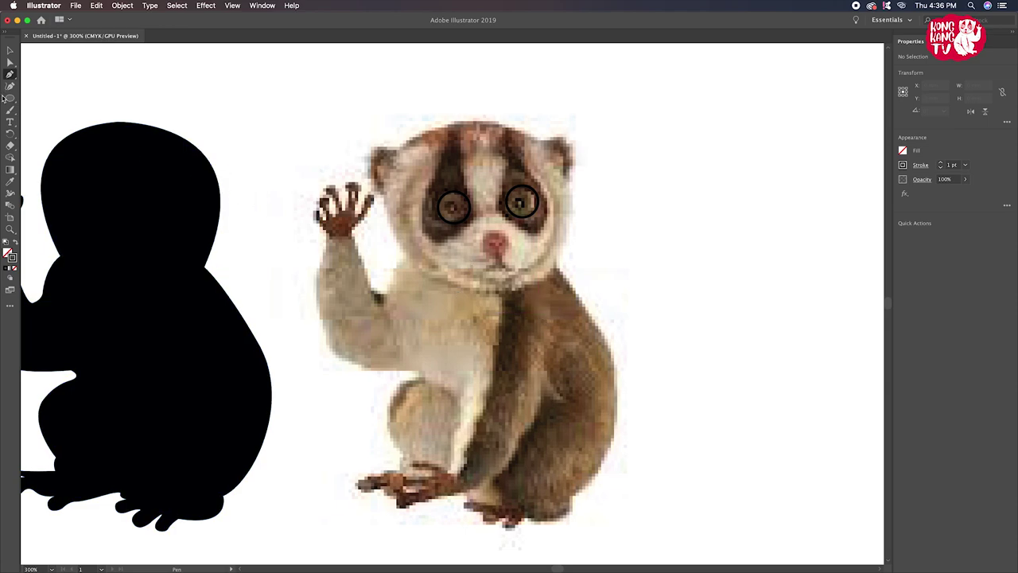
left_click_drag(9, 97, 48, 109)
mouse_move(484, 232)
left_mouse_down()
mouse_move(509, 256)
mouse_move(507, 241)
left_mouse_up()
left_click(8, 50)
left_click(604, 257)
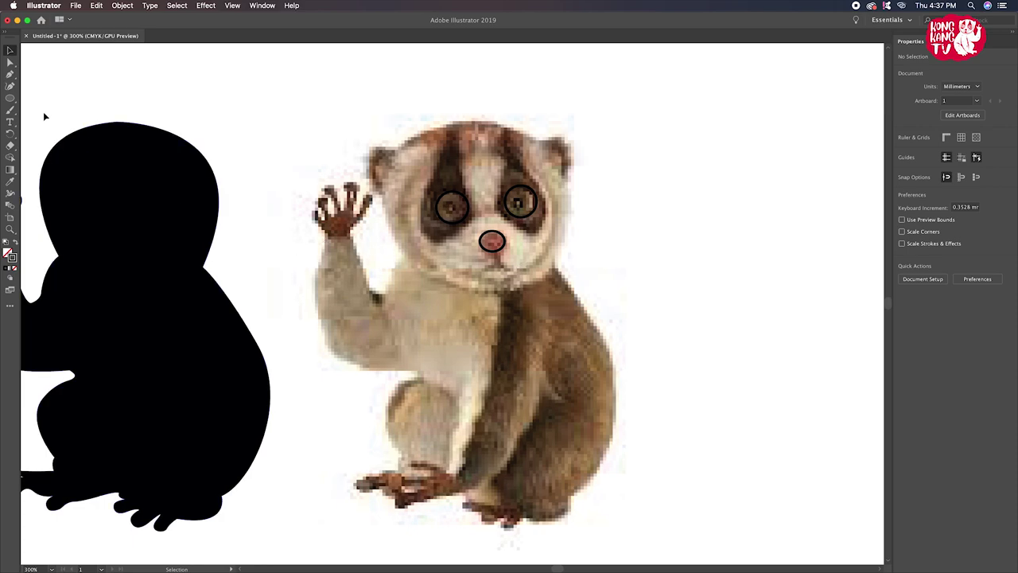
Draw a curved mouth line from the bottom of the nose, redrawing one bad segment
left_click(9, 74)
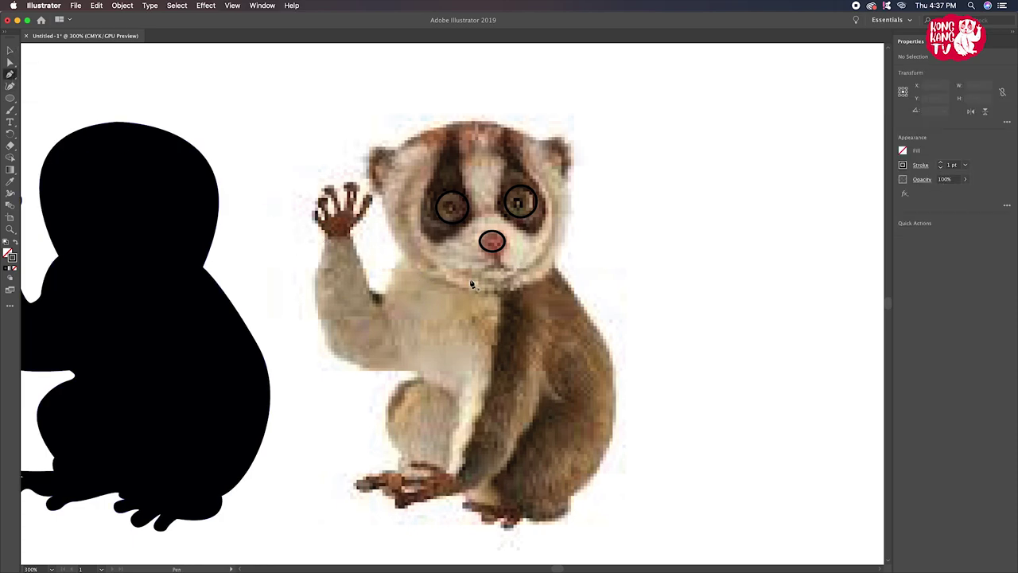
left_click(492, 253)
left_click_drag(504, 271, 516, 265)
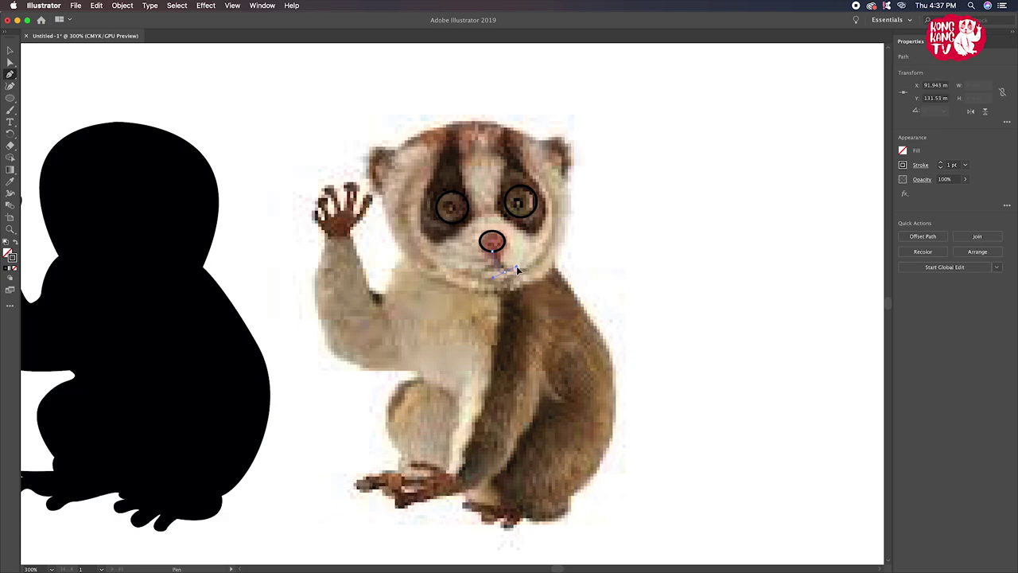
left_click_drag(520, 274, 525, 277)
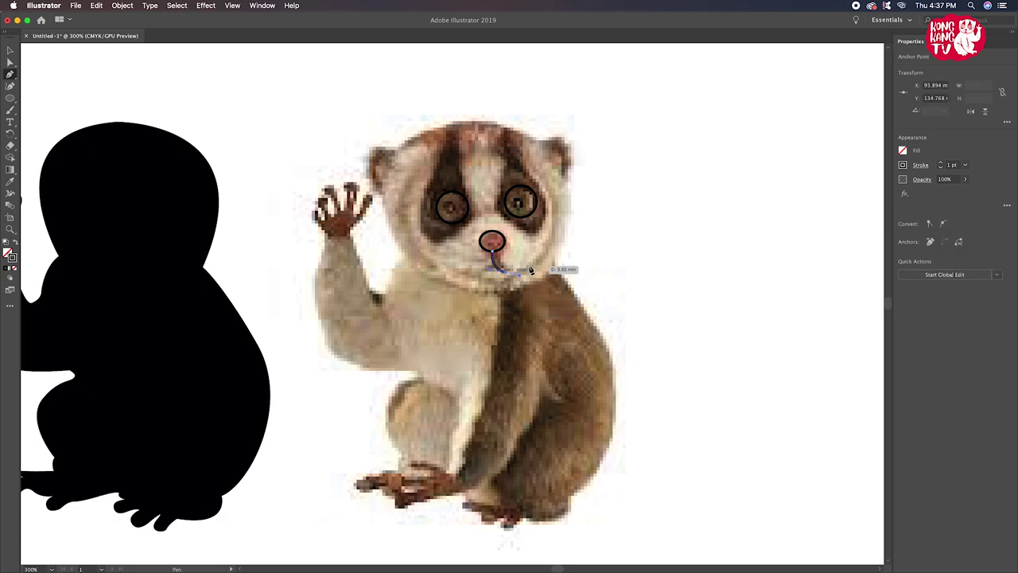
key("super+z")
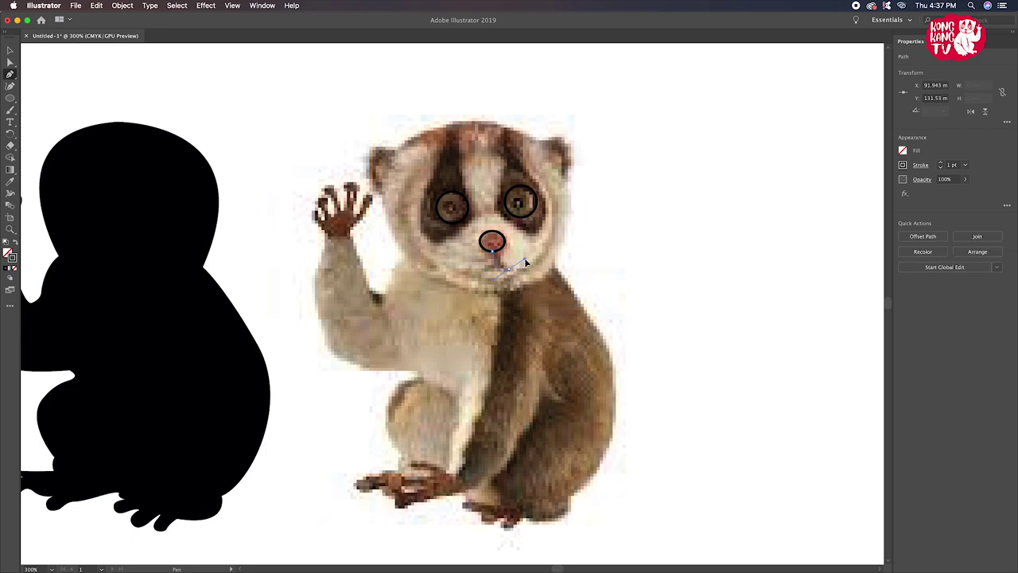
left_click_drag(525, 266, 524, 267)
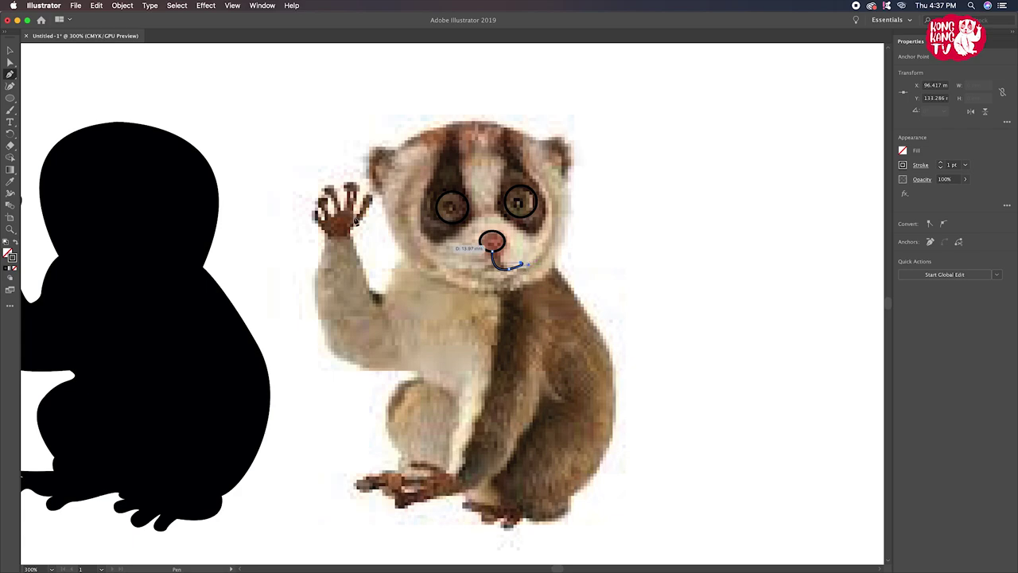
key("v")
Continue the mouth path from its end, then reselect the mouth path
left_click(328, 236)
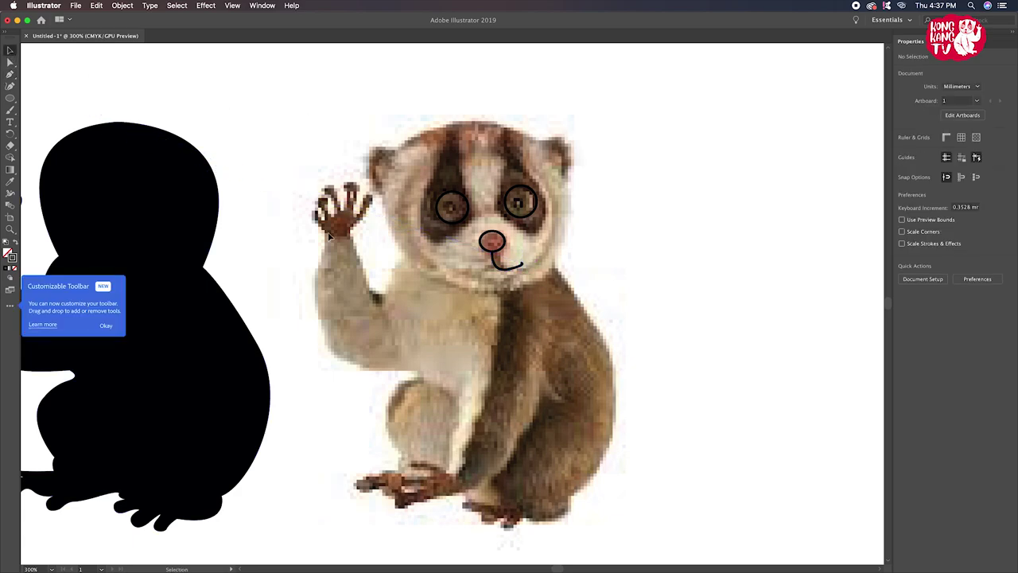
left_click(514, 271)
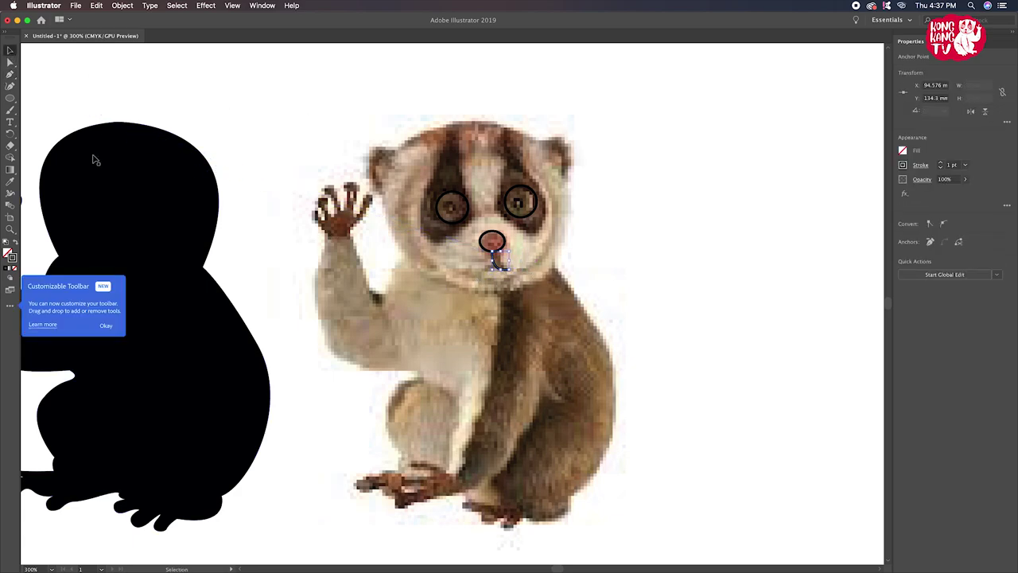
left_click(105, 327)
left_click(10, 73)
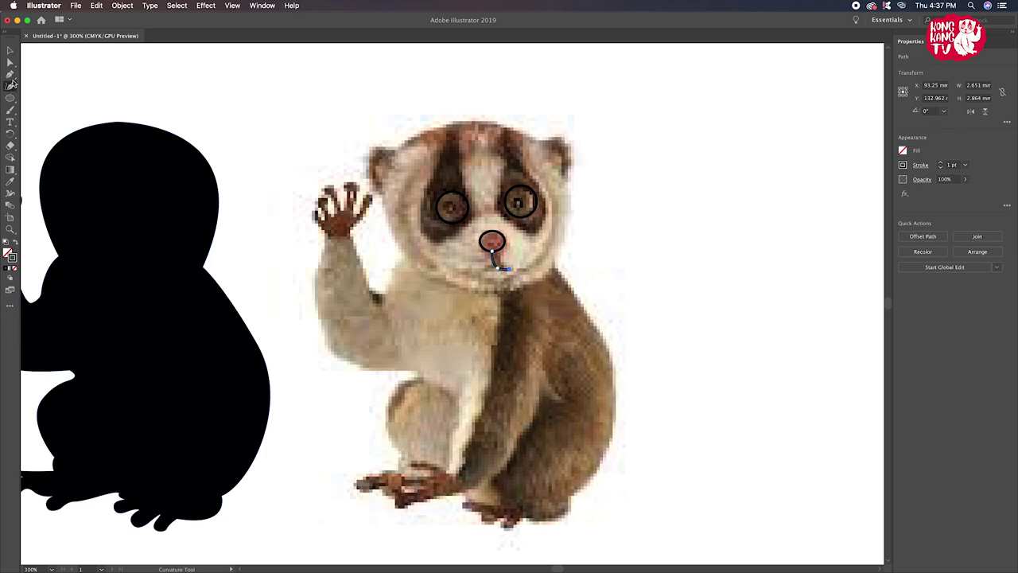
left_click(515, 272)
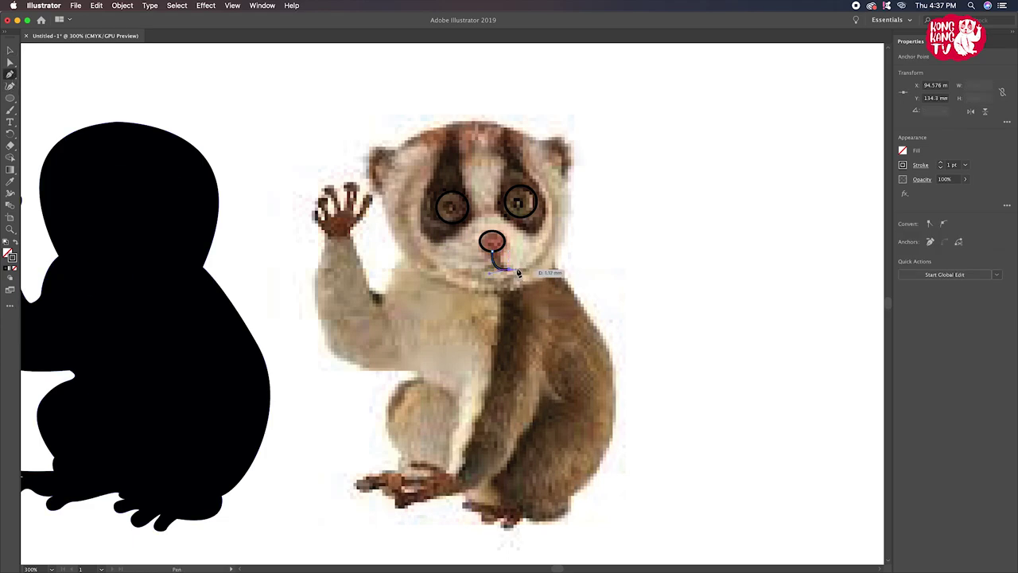
left_click(9, 50)
left_click(473, 260)
left_click(497, 267)
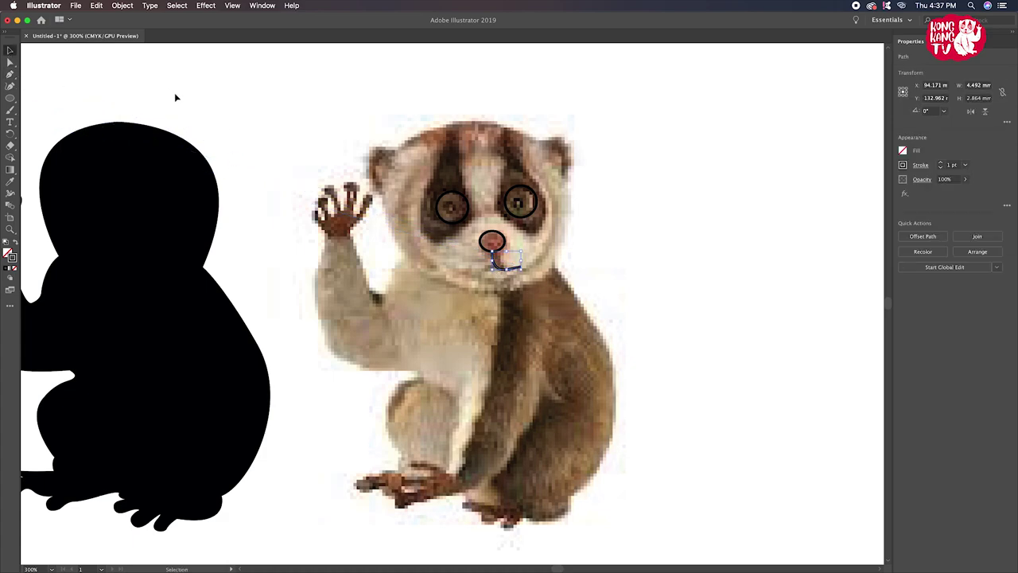
left_click(123, 5)
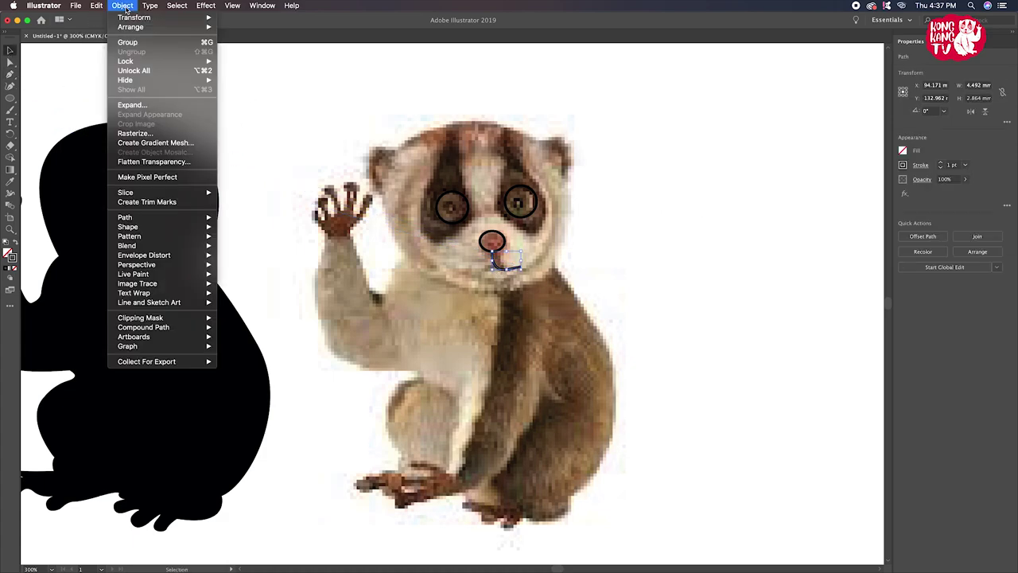
Switch to the Automation workspace and give the mouth stroke an oval width profile
left_click(199, 6)
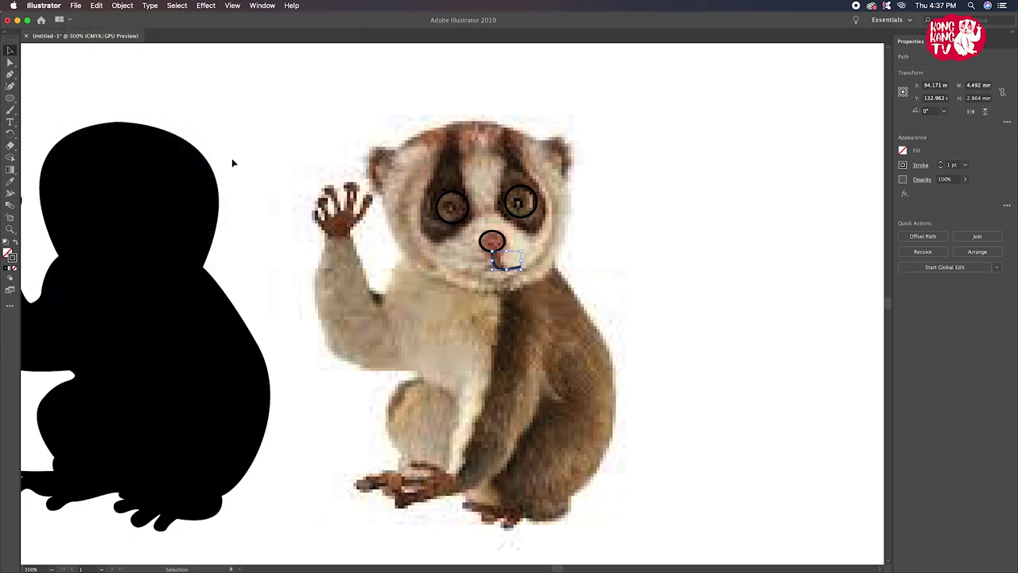
left_click(508, 267)
left_click(266, 6)
mouse_move(273, 52)
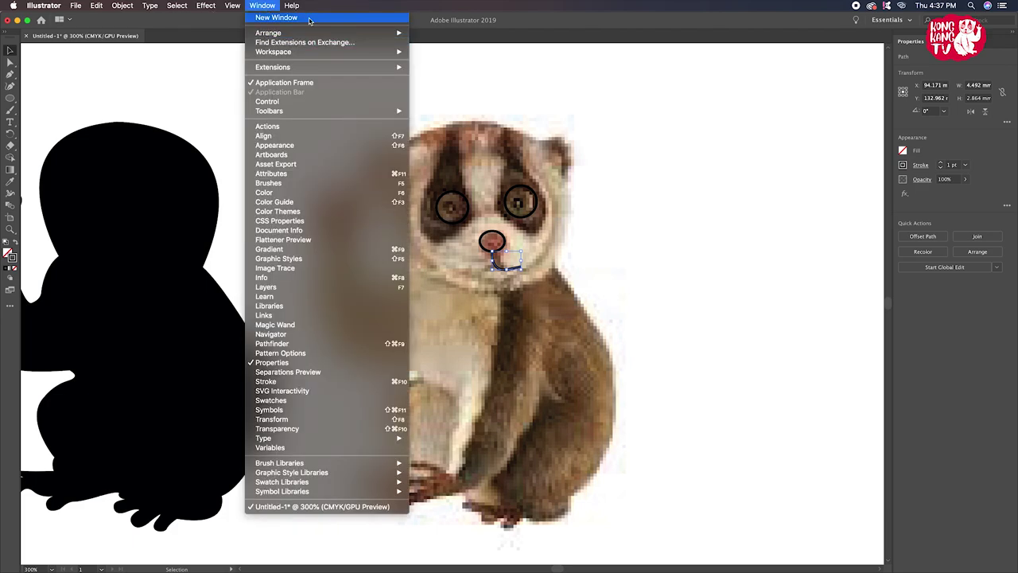
left_click(434, 52)
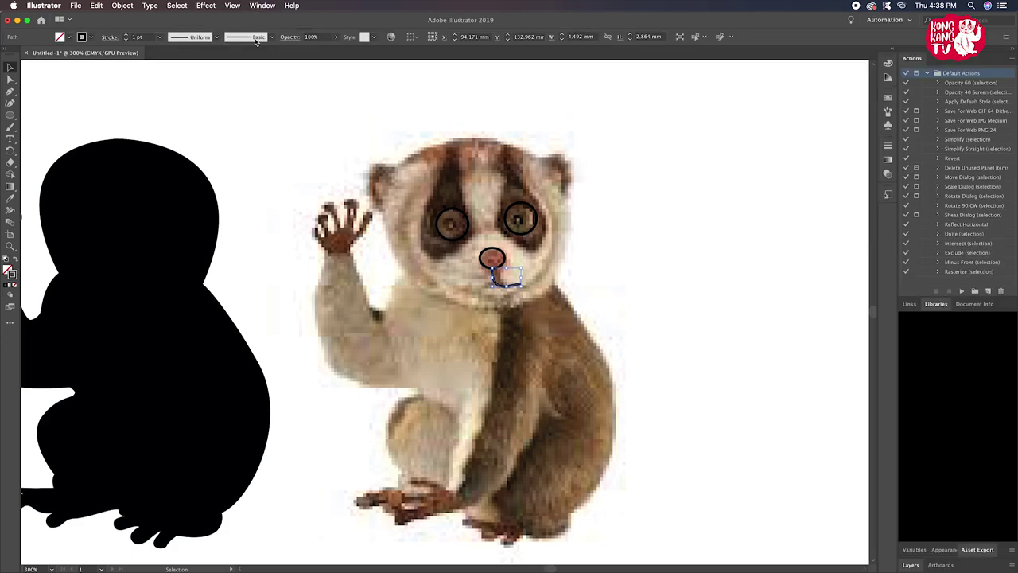
left_click(216, 37)
left_click(191, 73)
left_click(317, 189)
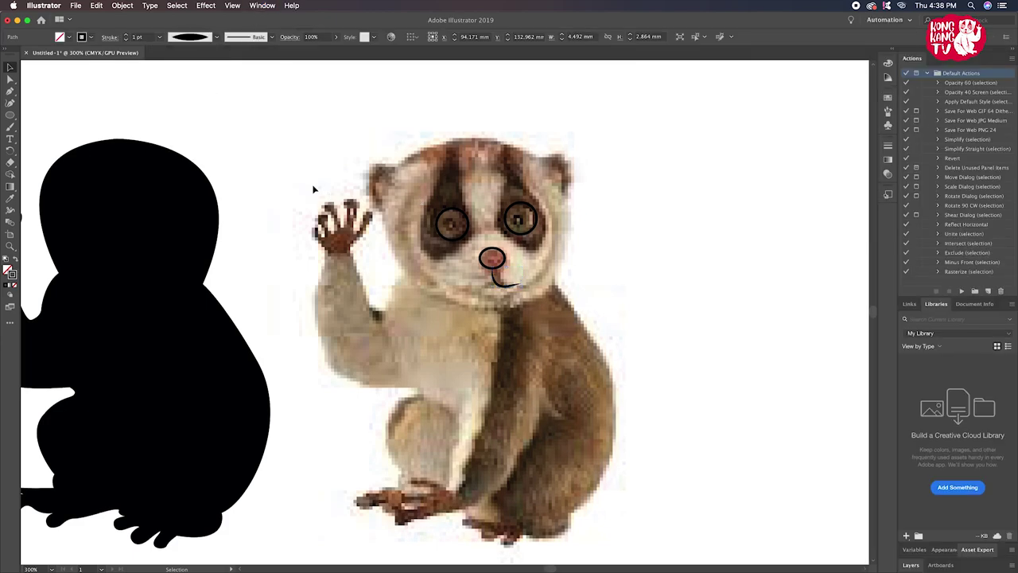
Reflect the mouth curve via Transform > Reflect and position the mirrored copy under the nose
left_click(492, 283)
right_click(487, 288)
mouse_move(512, 428)
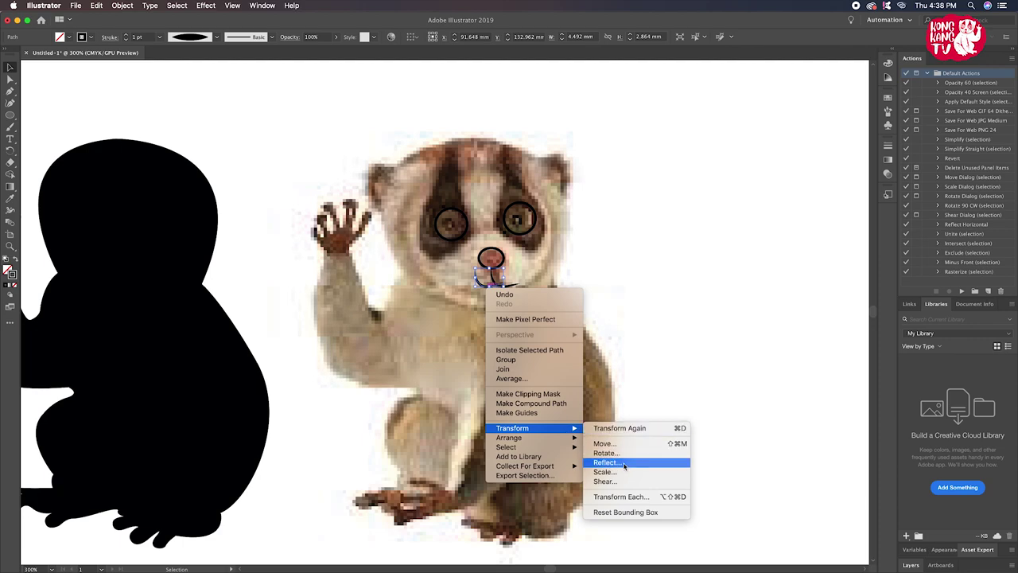
left_click(606, 463)
left_click(560, 360)
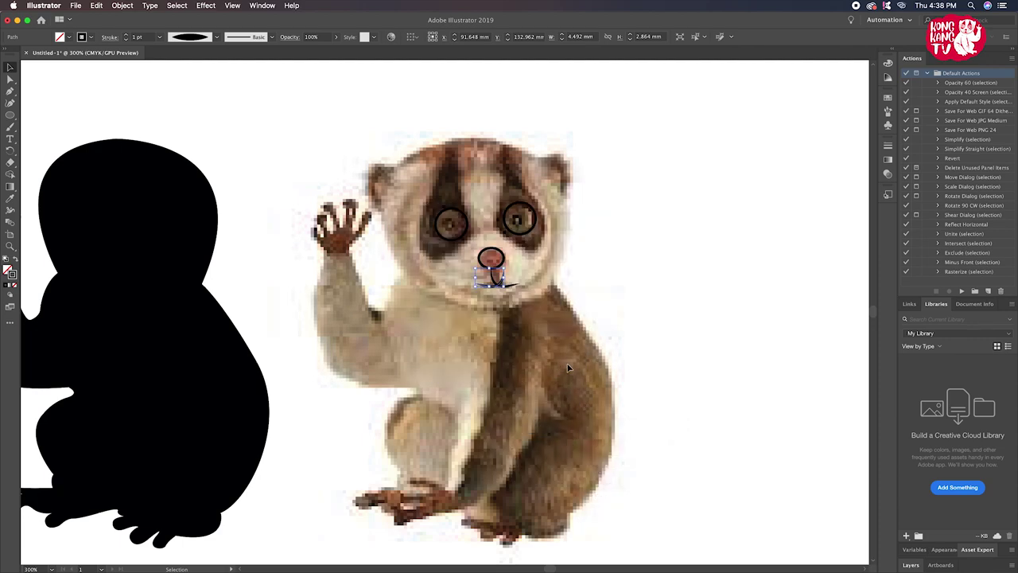
key("Left")
key("Left")
key("Left")
key("Left")
key("Left")
left_click_drag(493, 288, 495, 288)
left_click(622, 281)
left_click(477, 283)
left_click(566, 276)
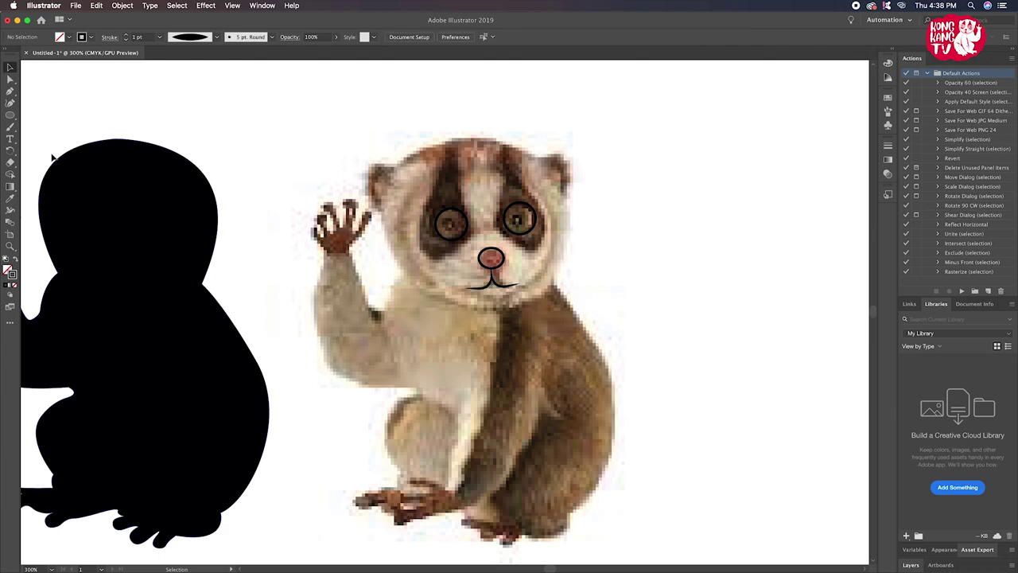
left_click(10, 115)
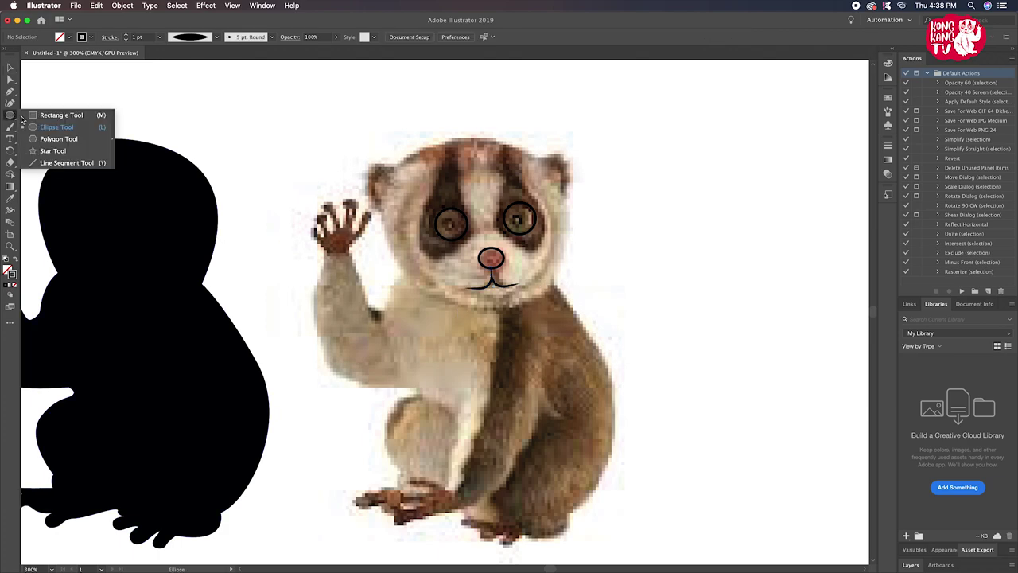
Draw a small circle, then a small Pen triangle with a 0.5 pt outline
left_click(62, 129)
mouse_move(444, 171)
left_mouse_down()
mouse_move(520, 226)
mouse_move(451, 231)
left_mouse_up()
key("v")
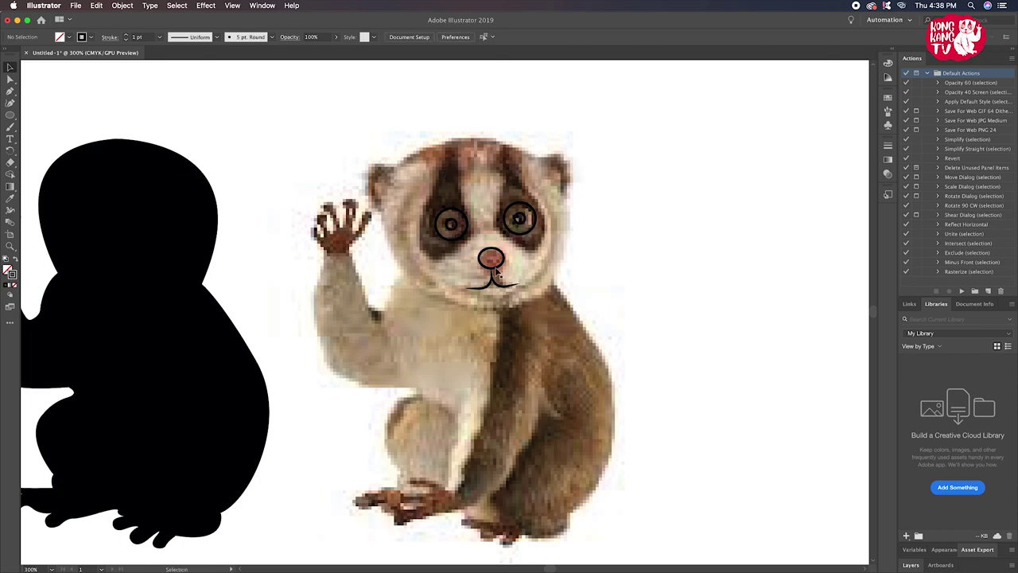
left_click(10, 91)
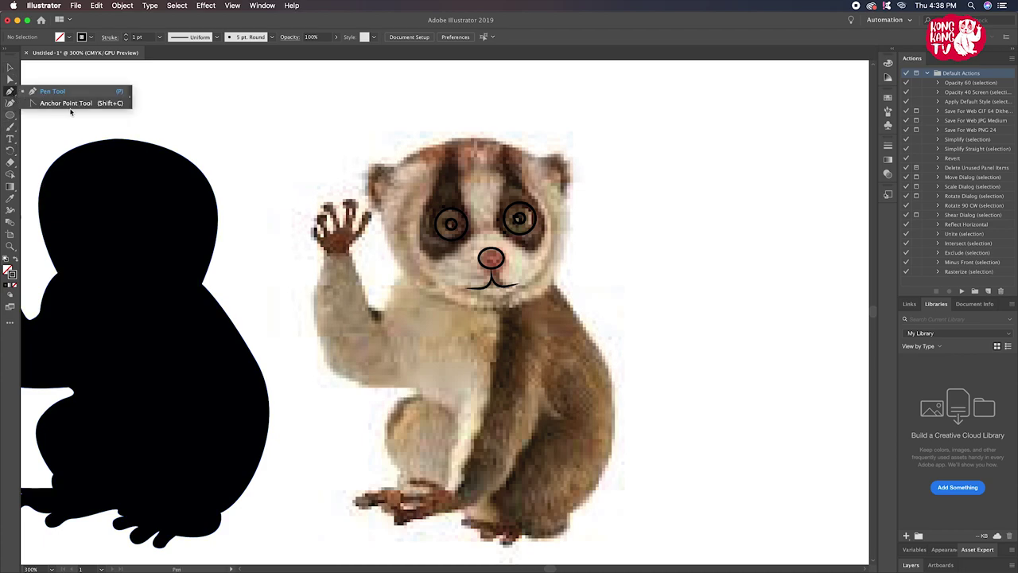
left_click(604, 261)
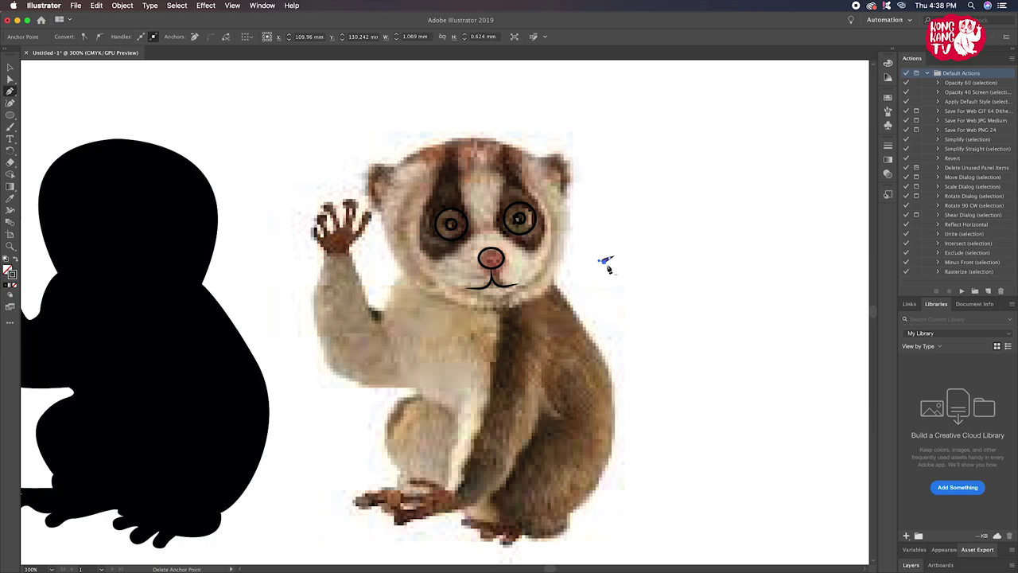
left_click(607, 267)
left_click(10, 67)
left_click(607, 263)
left_click(160, 37)
left_click(175, 62)
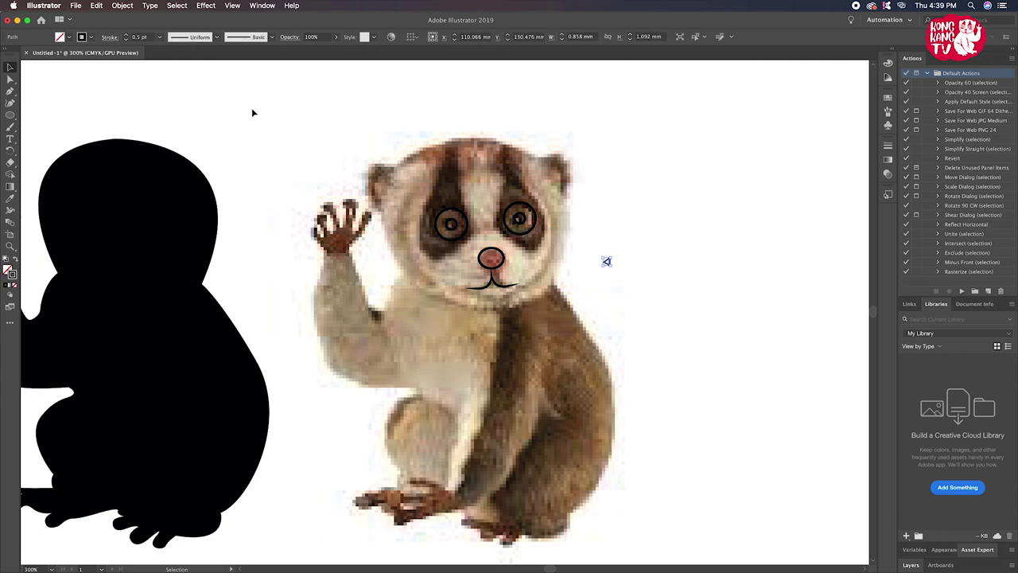
left_click(650, 286)
Move the triangle into the nose, shrink it, and round its corners
left_click_drag(603, 265, 493, 267)
scroll(545, 276, "up", 4)
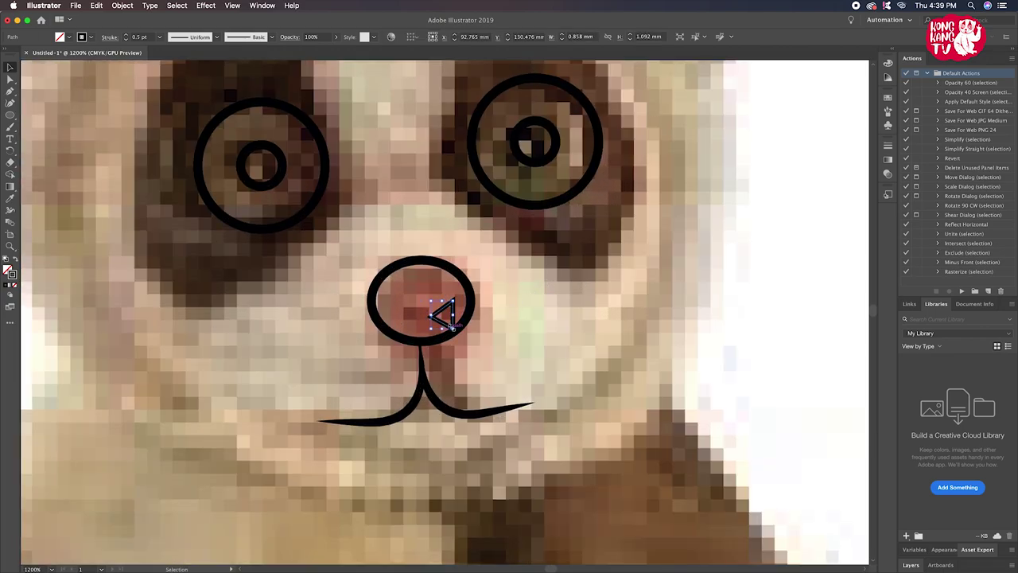
left_click_drag(454, 328, 450, 317)
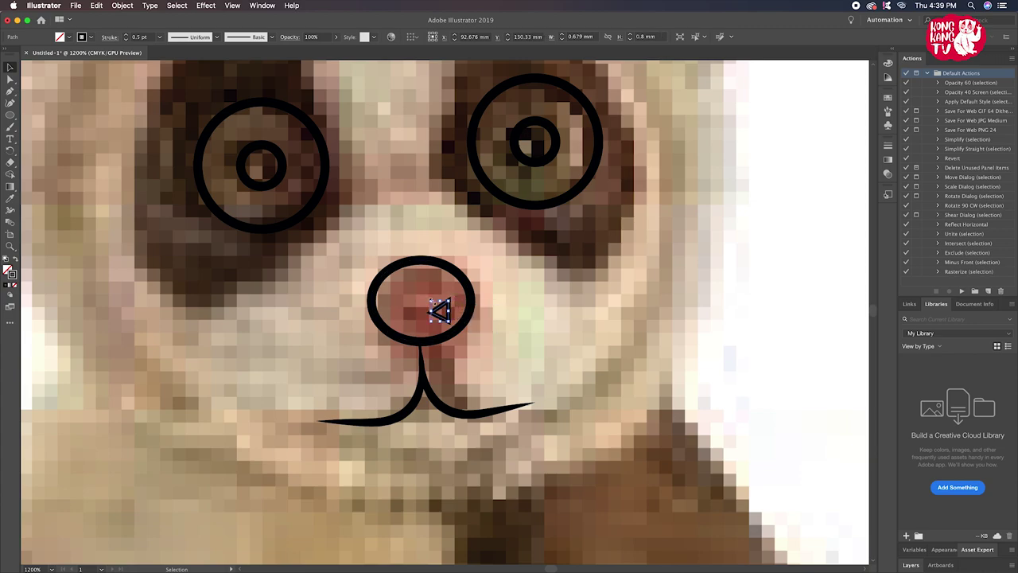
left_click(8, 80)
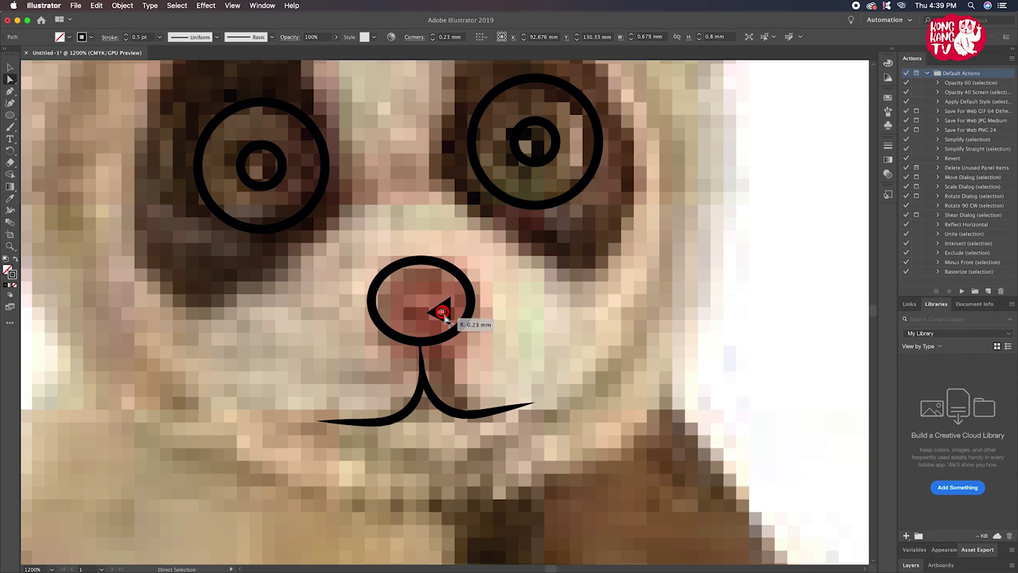
left_click_drag(442, 312, 443, 308)
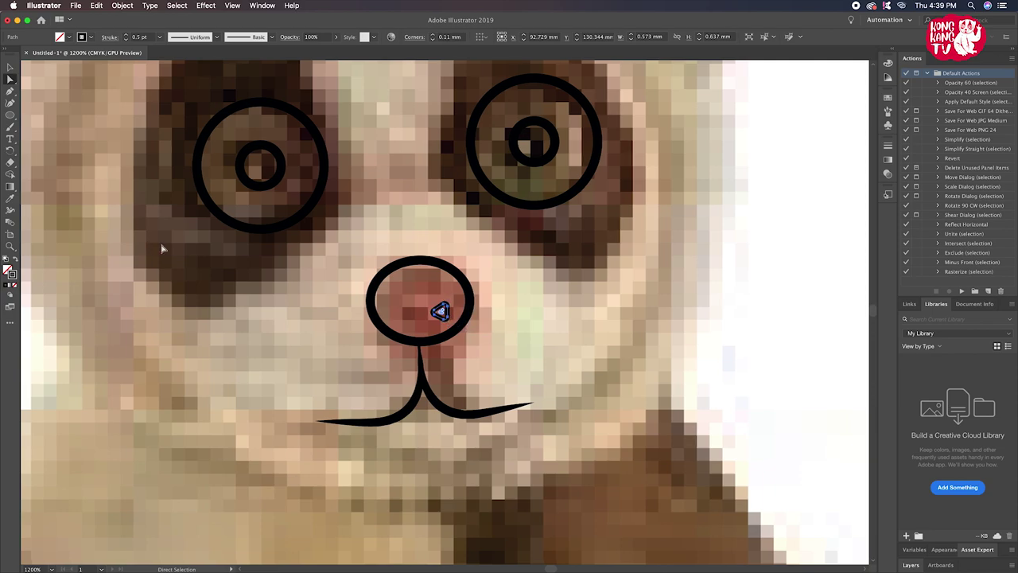
Duplicate the triangle as the second nostril, then zoom out to the whole loris
left_click(10, 67)
left_click(396, 318)
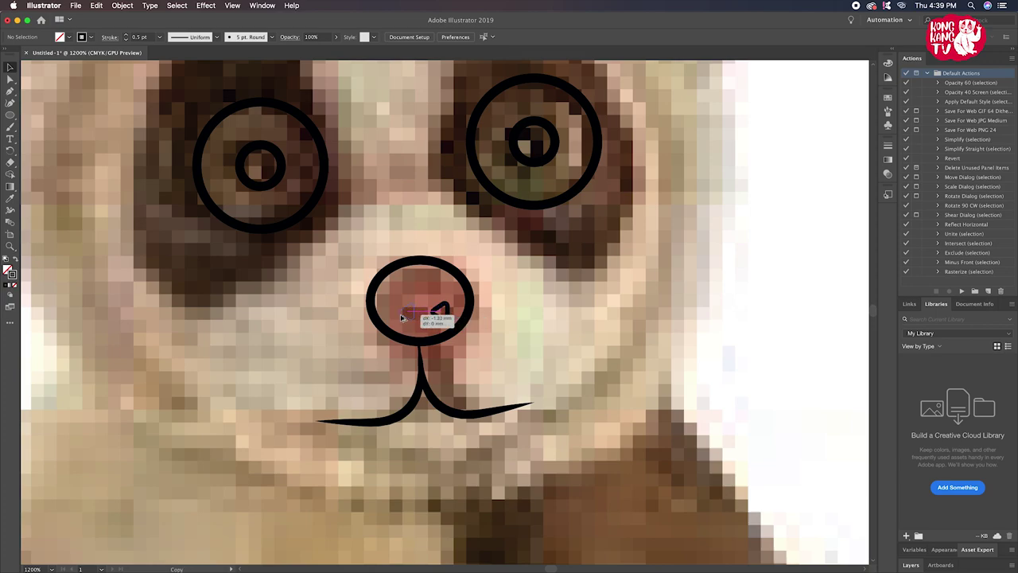
mouse_move(439, 311)
left_mouse_down()
mouse_move(404, 316)
mouse_move(440, 316)
left_mouse_up()
left_click(440, 311)
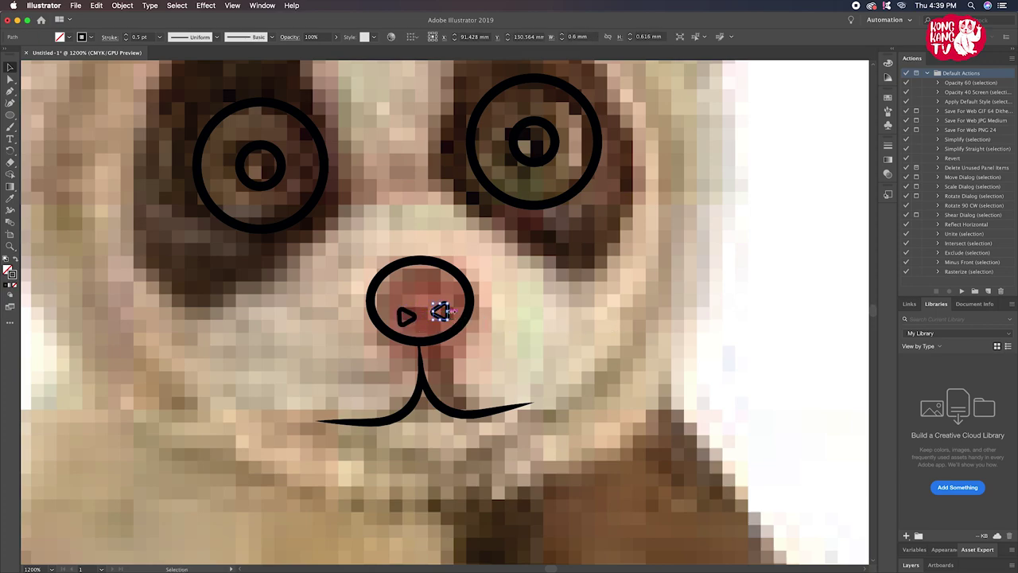
left_click(796, 357)
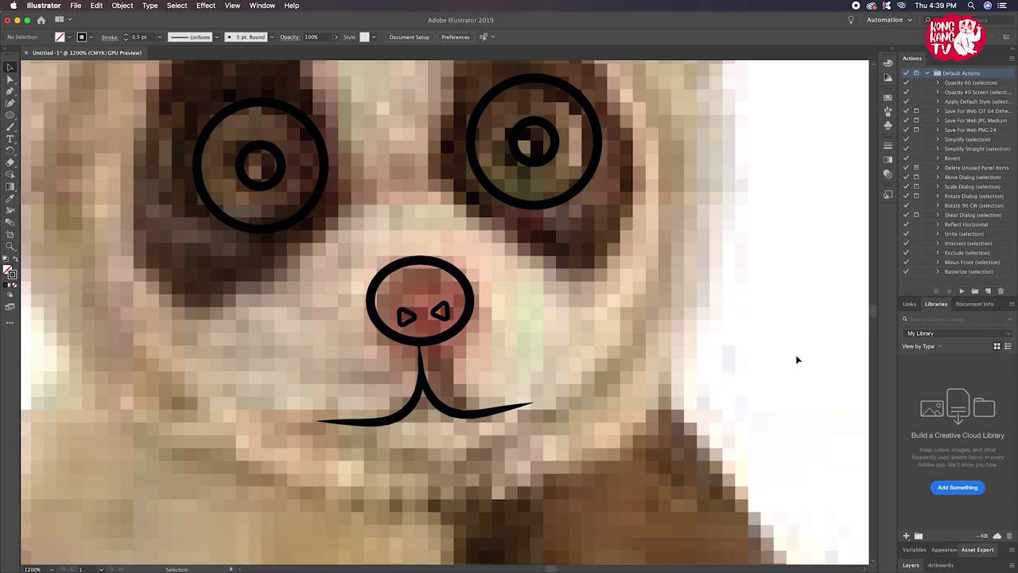
key("ctrl+minus")
key("ctrl+minus")
key("ctrl+minus")
key("ctrl+minus")
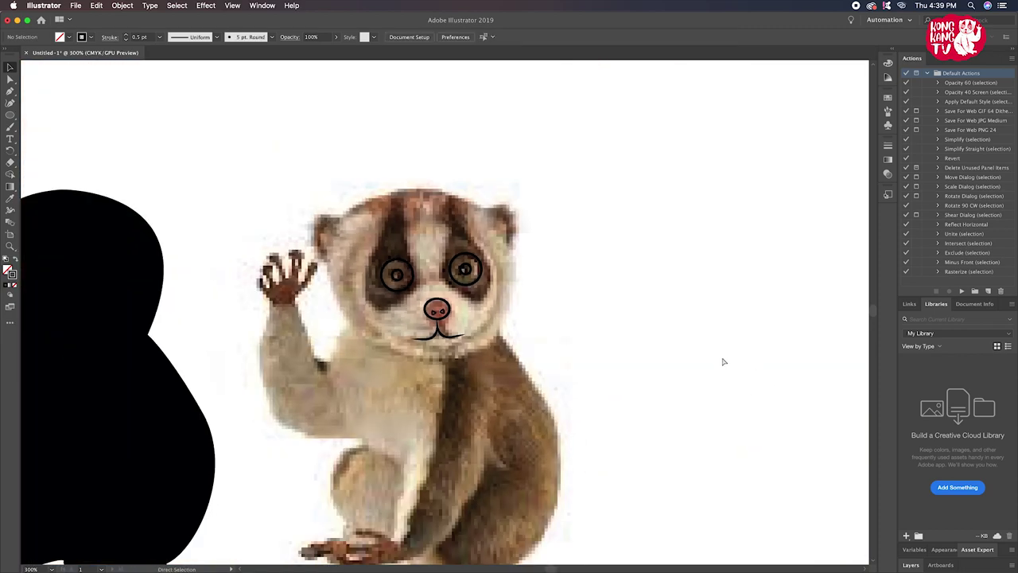
Zoom in to inspect both nostril triangles, leave them as drawn, and zoom back out
key("ctrl+plus")
key("ctrl+plus")
key("ctrl+plus")
key("ctrl+plus")
left_click(440, 305)
left_click(397, 307, "shift")
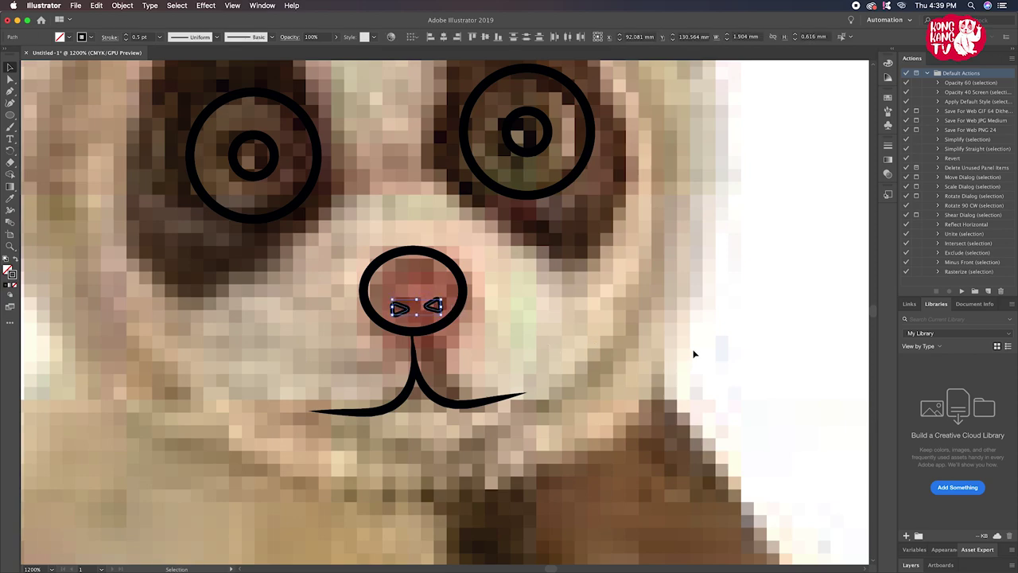
left_click(769, 350)
key("ctrl+minus")
key("ctrl+minus")
key("ctrl+minus")
key("ctrl+minus")
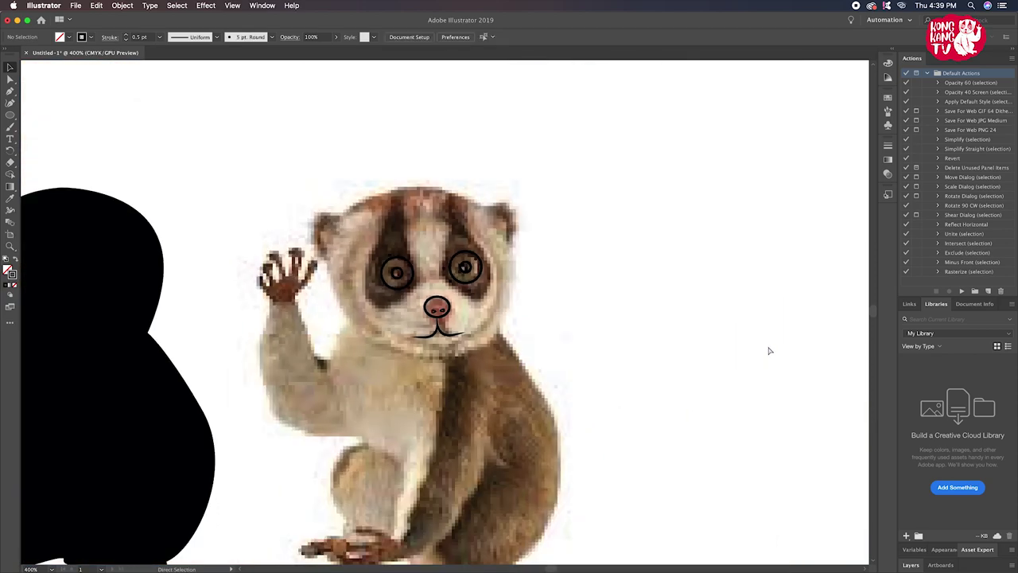
Recentre the loris, choose the Pen tool, and bring up Safari's Pinterest slow loris results
left_click_drag(649, 342, 680, 355)
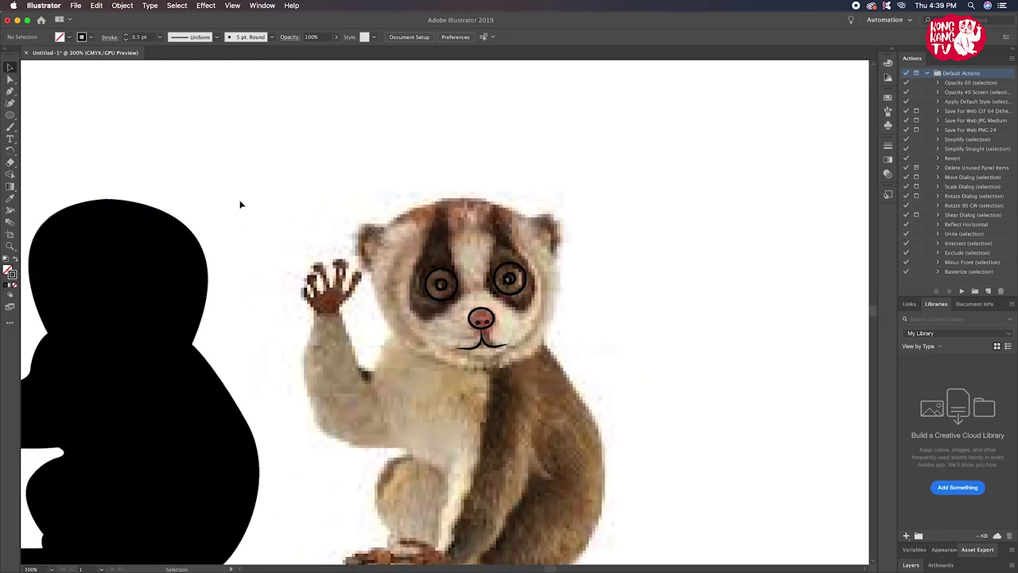
left_click(11, 91)
key("ctrl+plus")
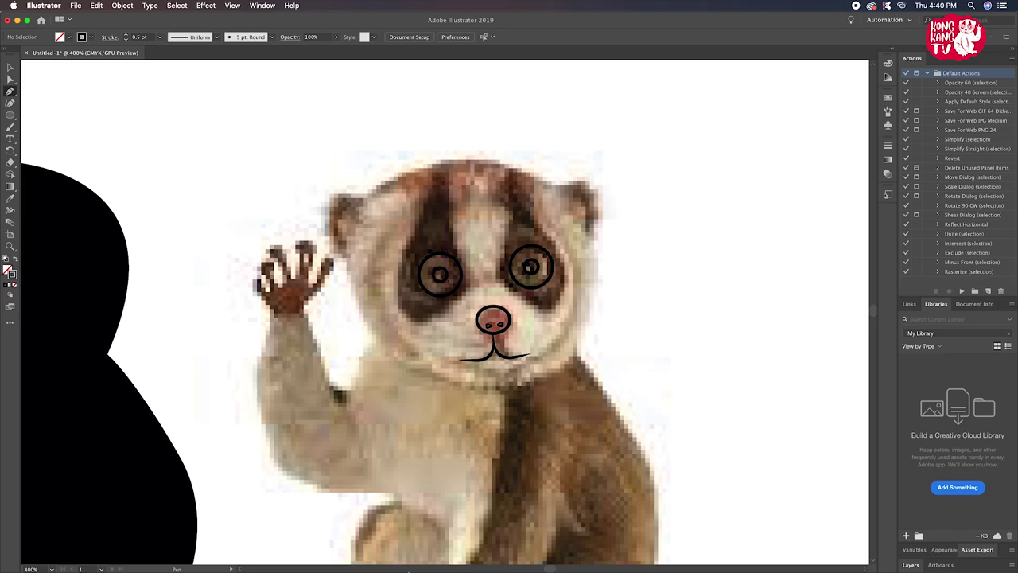
left_click(351, 556)
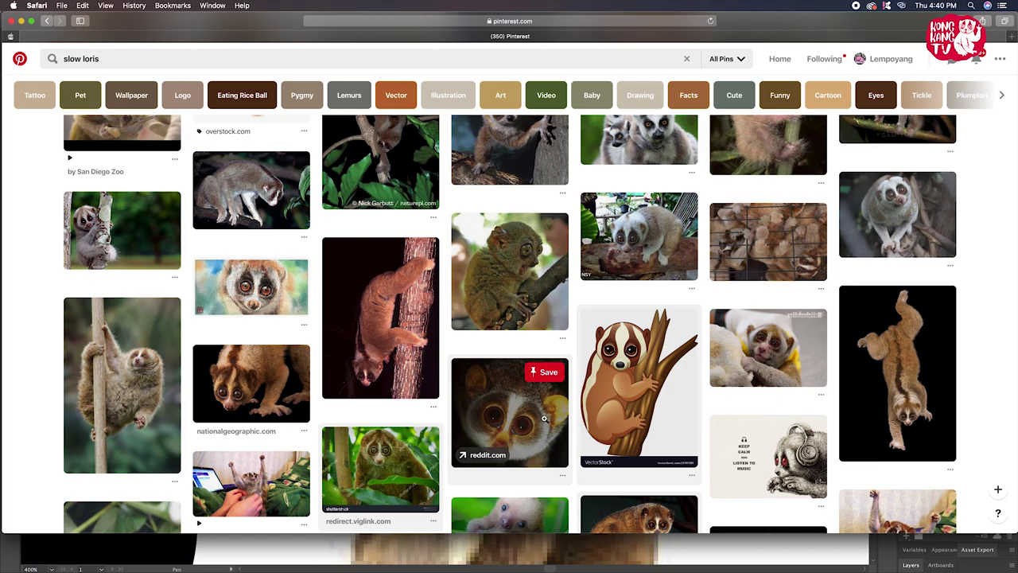
Scroll further through the Pinterest slow loris pins, then return to the Illustrator drawing
scroll(544, 418, "down", 3)
scroll(540, 421, "down", 3)
scroll(539, 422, "down", 1)
scroll(539, 422, "down", 1)
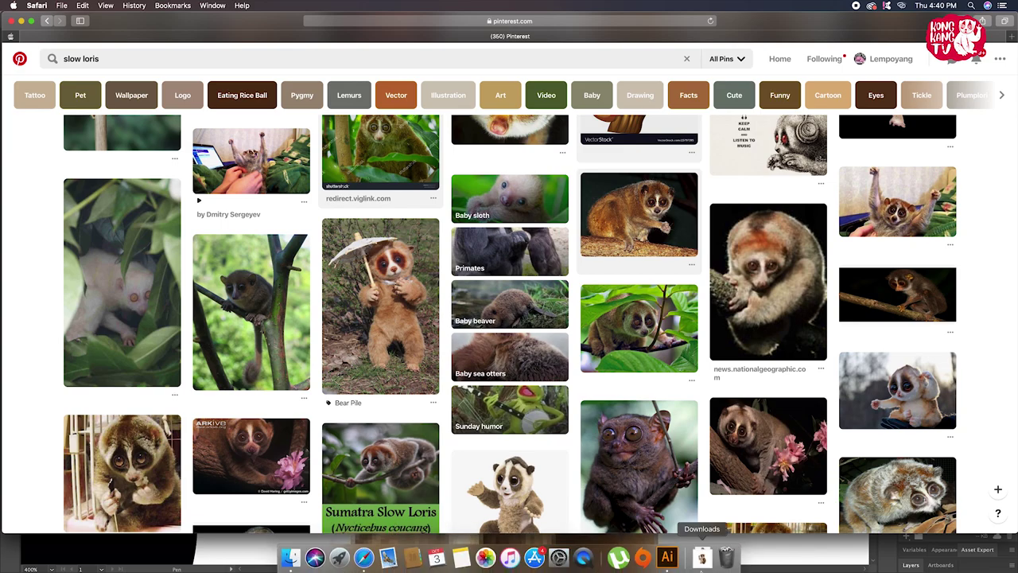
left_click(668, 558)
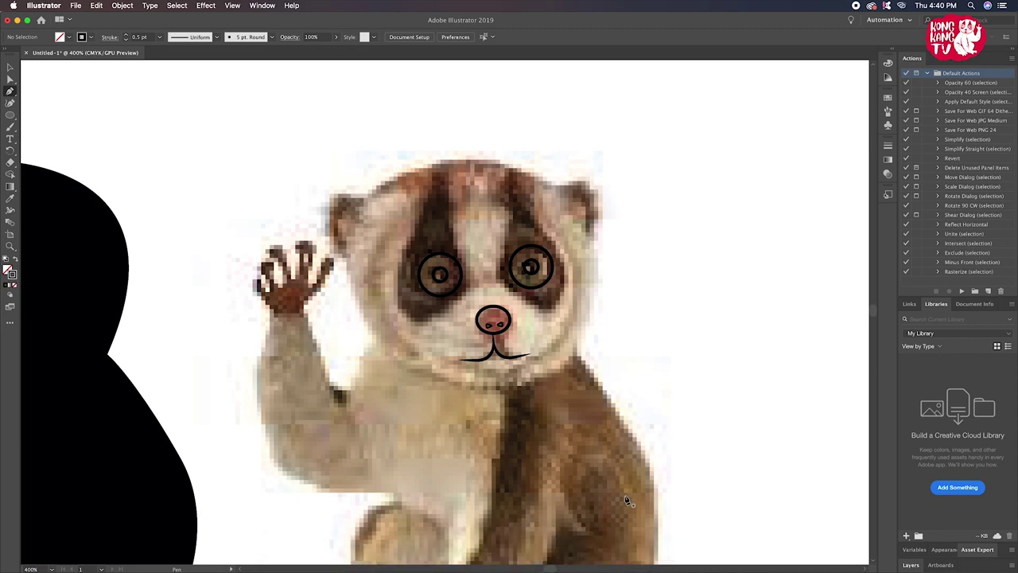
key("super+shift+5")
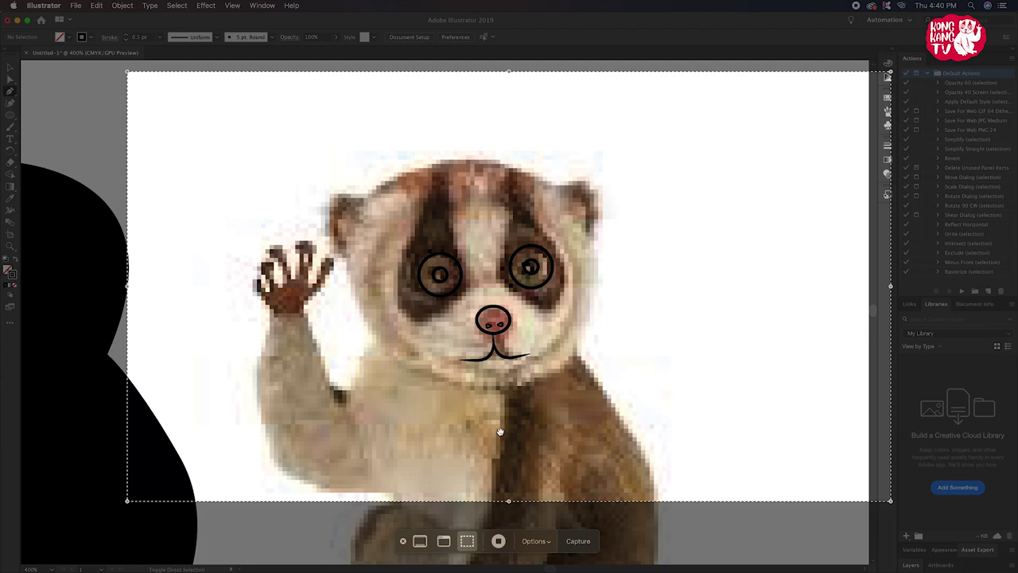
mouse_move(536, 427)
left_mouse_down()
mouse_move(513, 422)
mouse_move(512, 477)
mouse_move(516, 468)
left_mouse_up()
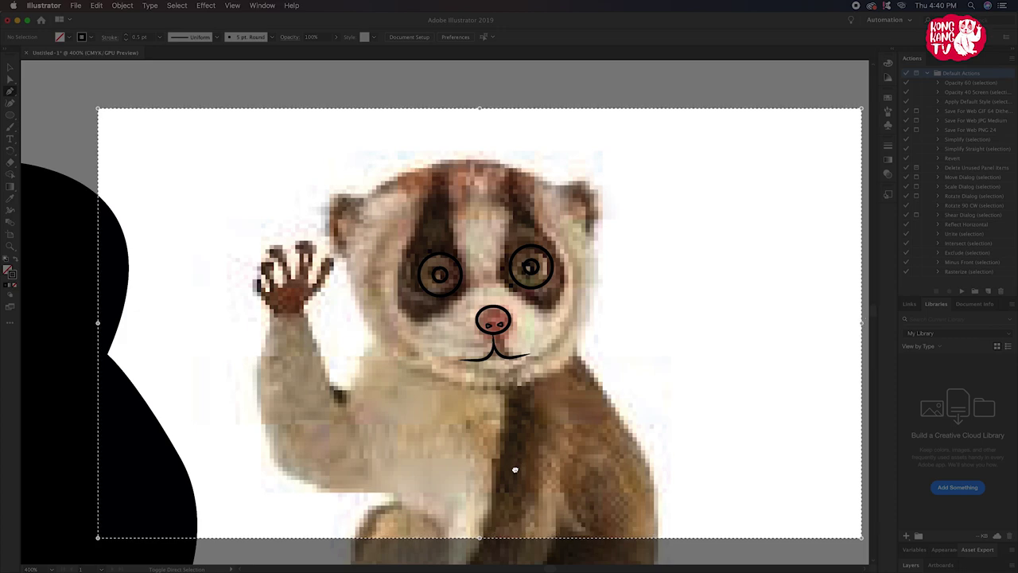
left_click(402, 542)
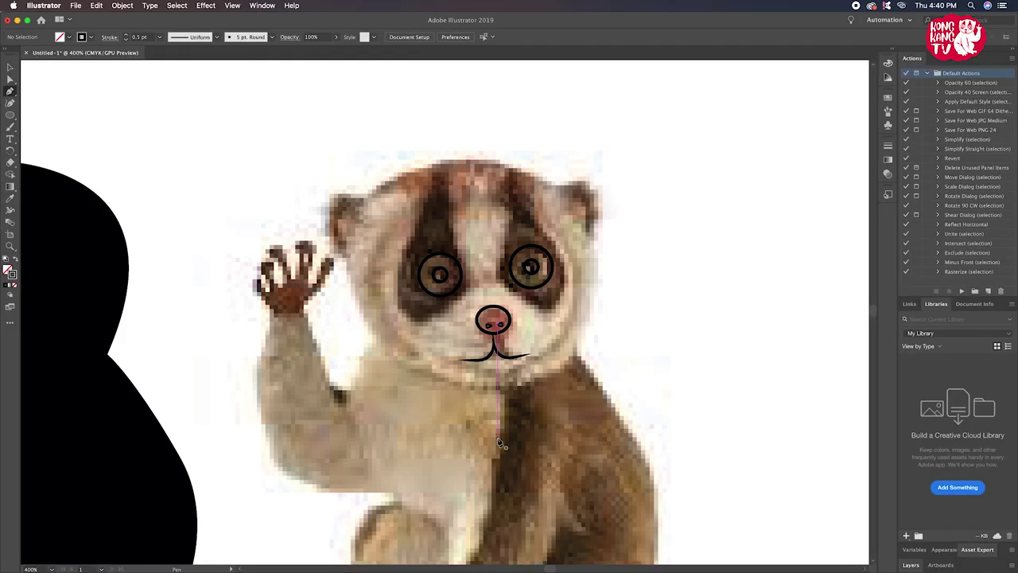
Start the left-eye teardrop at the top of the eye stripe and curve it down the patch's outer edge
key("super+equal")
key("super+equal")
key("super+minus")
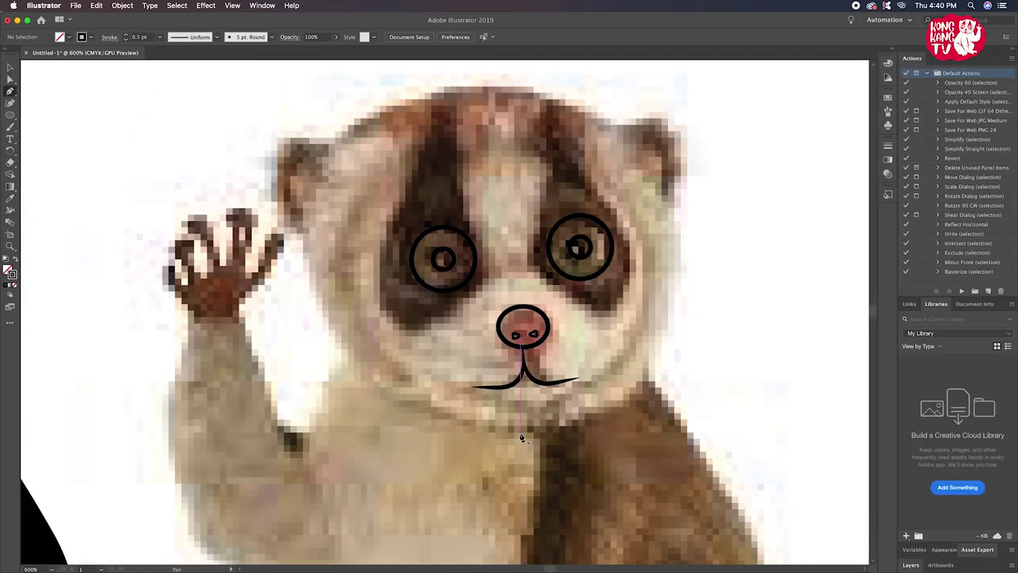
left_click_drag(521, 392, 461, 415)
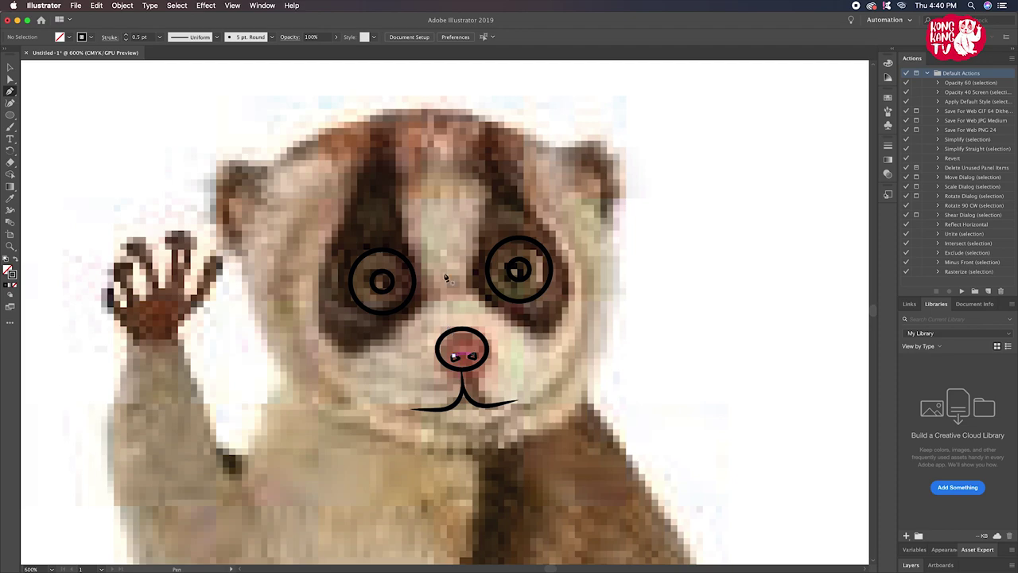
left_click(371, 130)
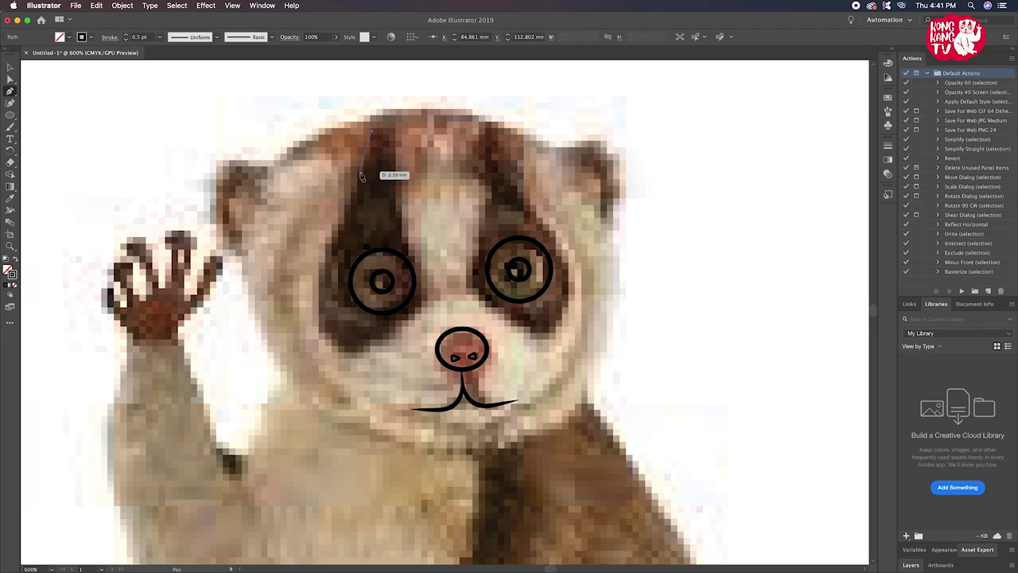
left_click_drag(351, 195, 352, 196)
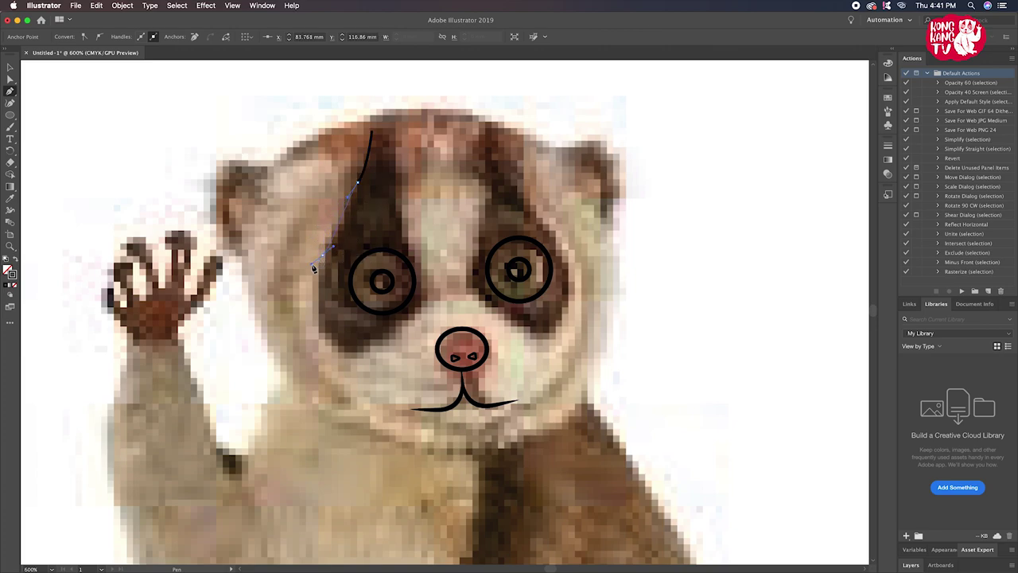
key("ctrl+z")
left_click_drag(334, 230, 309, 251)
mouse_move(351, 354)
left_mouse_down()
mouse_move(388, 361)
mouse_move(405, 347)
left_mouse_up()
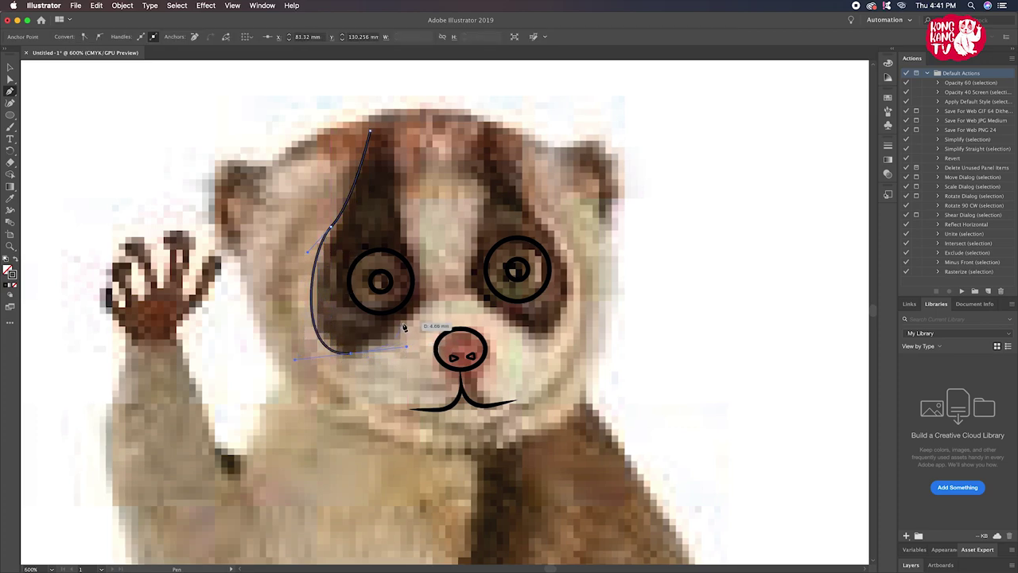
key("super+z")
key("super+z")
left_click_drag(333, 231, 312, 261)
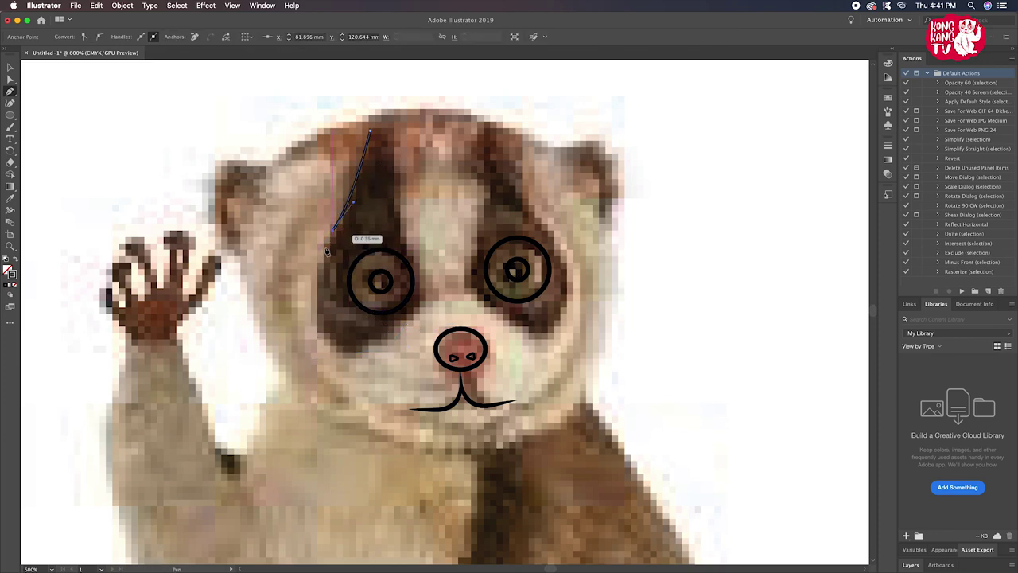
mouse_move(335, 345)
left_mouse_down()
mouse_move(387, 366)
mouse_move(382, 379)
left_mouse_up()
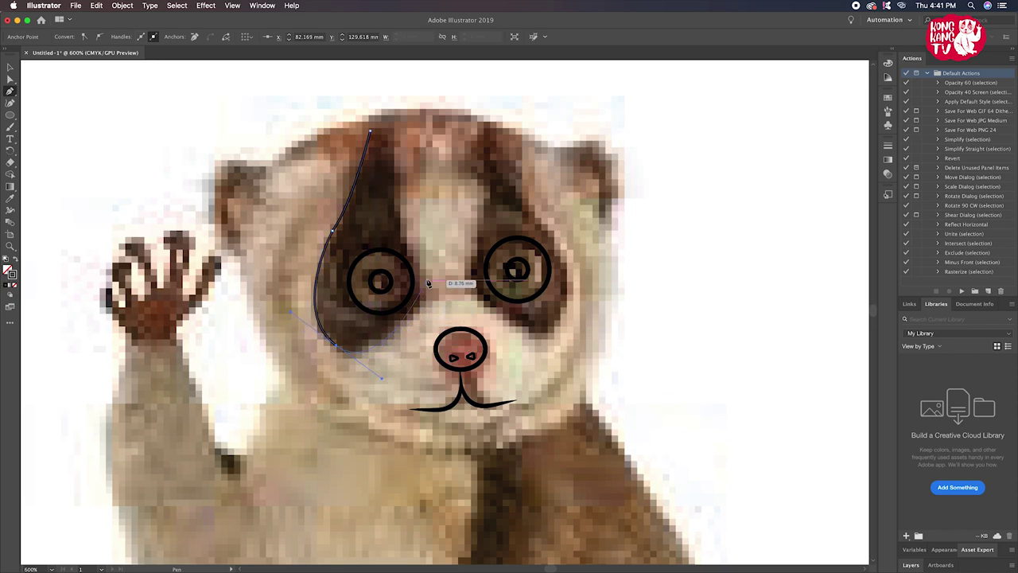
left_click_drag(419, 303, 375, 210)
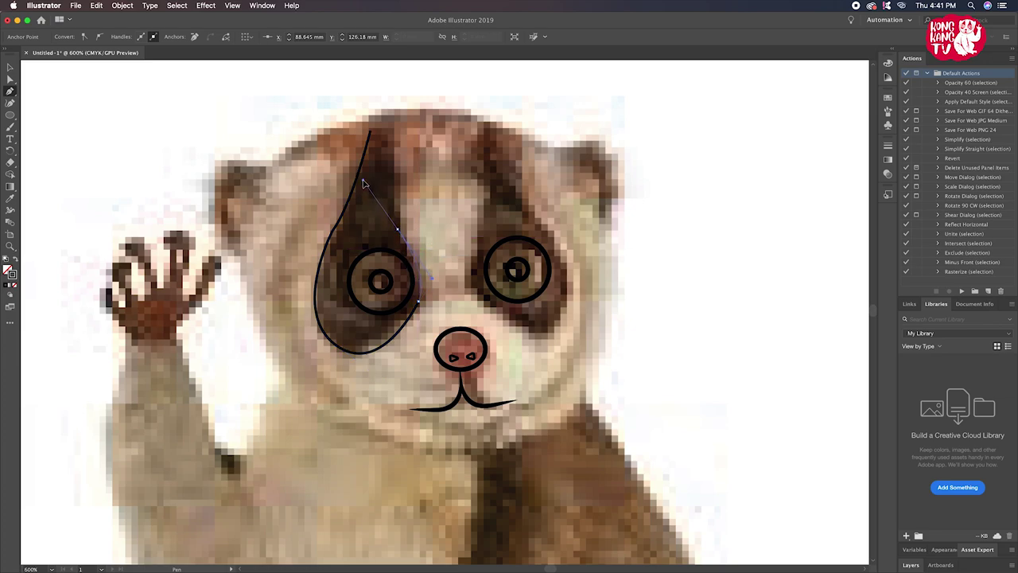
left_click(397, 229)
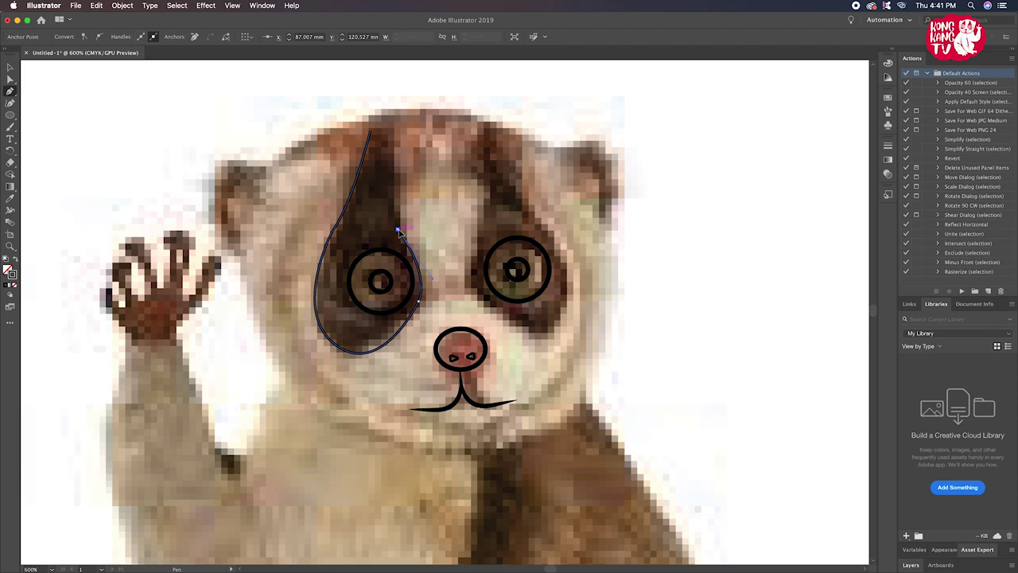
left_click(371, 132)
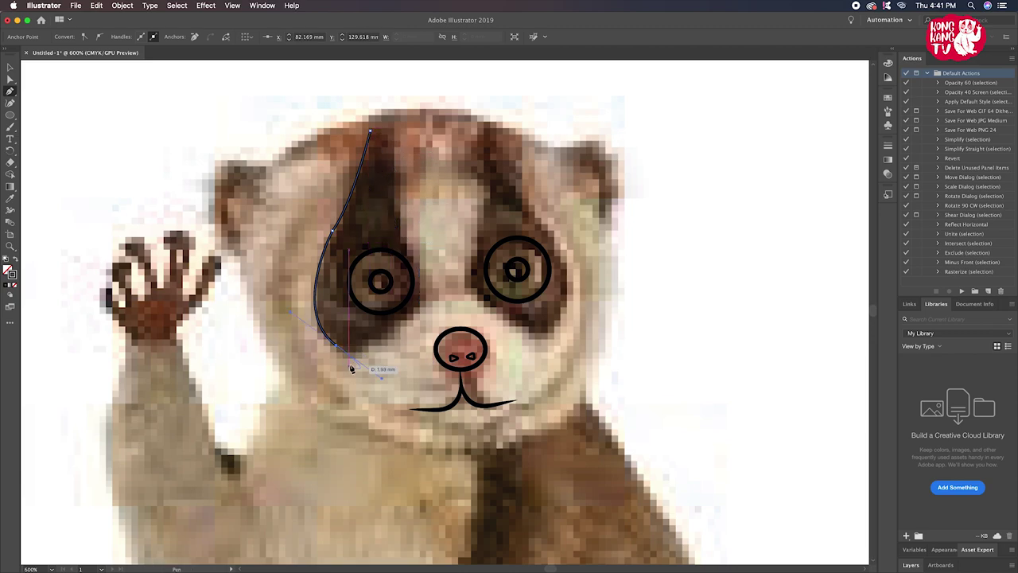
Reshape the bottom anchor and extend the curve rightward beneath the left eye
left_click_drag(351, 369, 381, 378)
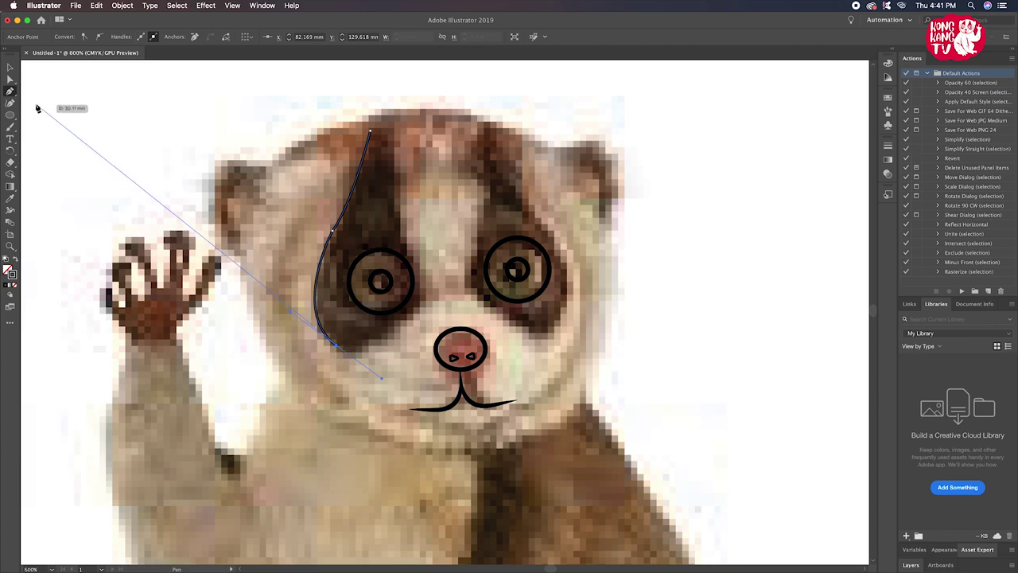
left_click(10, 80)
left_click(336, 233)
left_click_drag(339, 237, 332, 254)
left_click(11, 91)
scroll(342, 358, "up", 1)
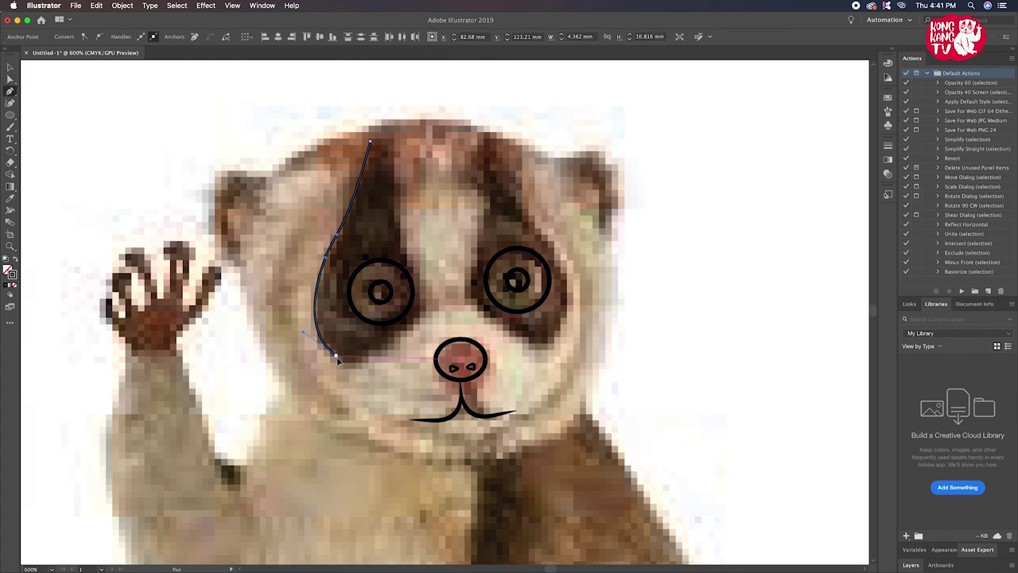
left_click_drag(380, 349, 403, 334)
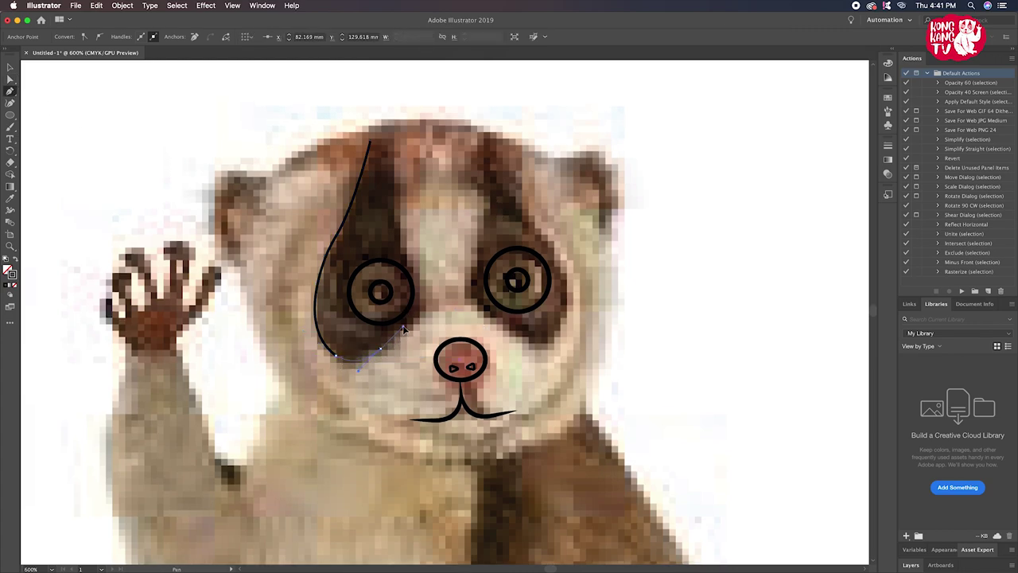
left_click(423, 303)
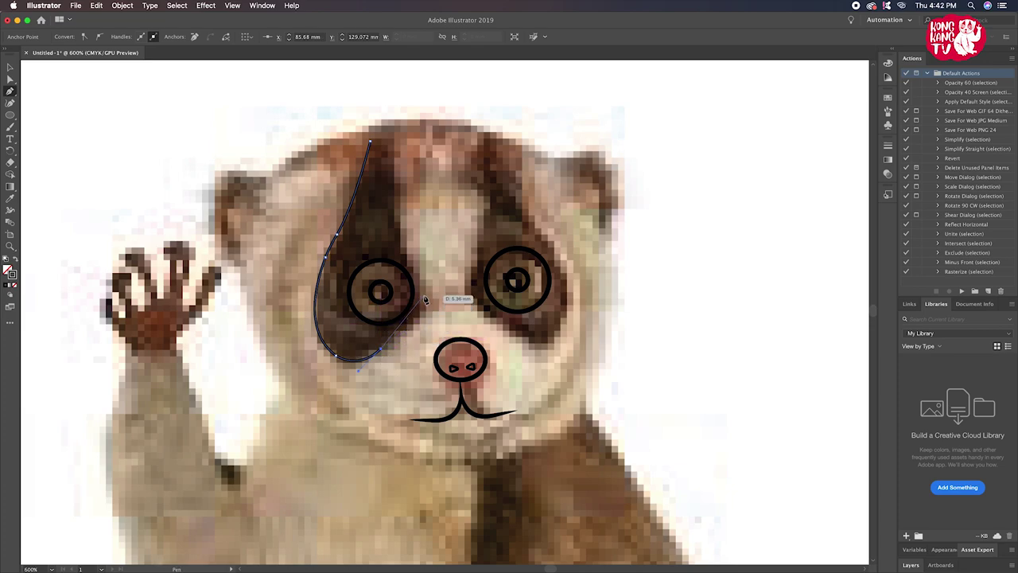
left_click(422, 307)
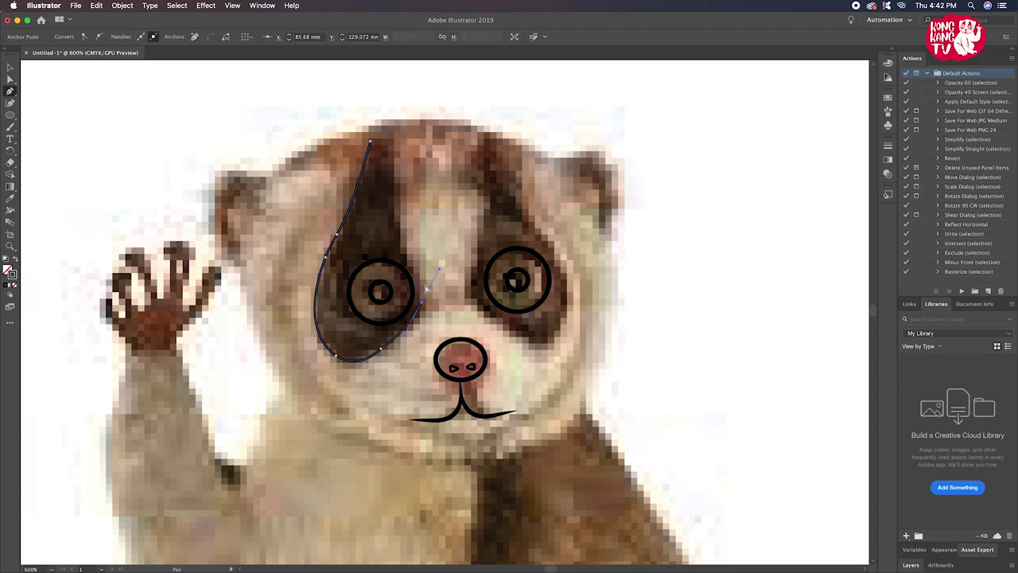
left_click(421, 255)
key("ctrl+z")
key("ctrl+z")
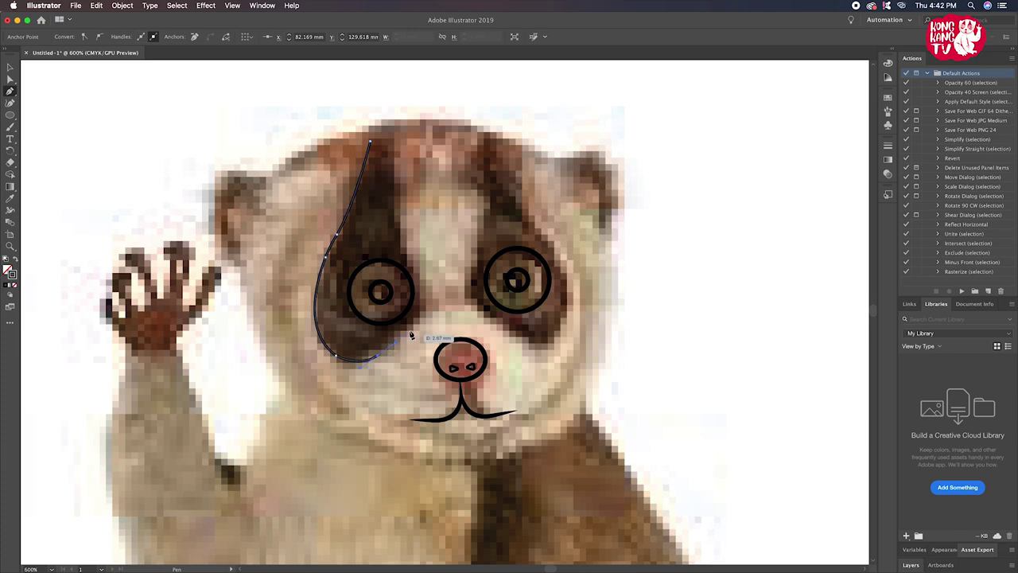
Run the path up the right side of the eye and close the teardrop at its top point
left_click(415, 322)
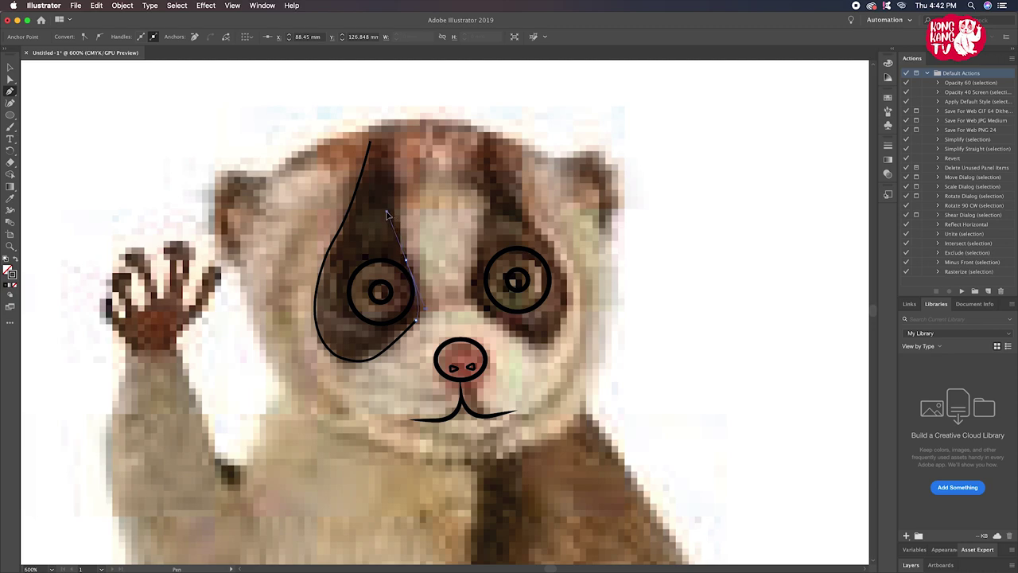
left_click(419, 266)
left_click(390, 182)
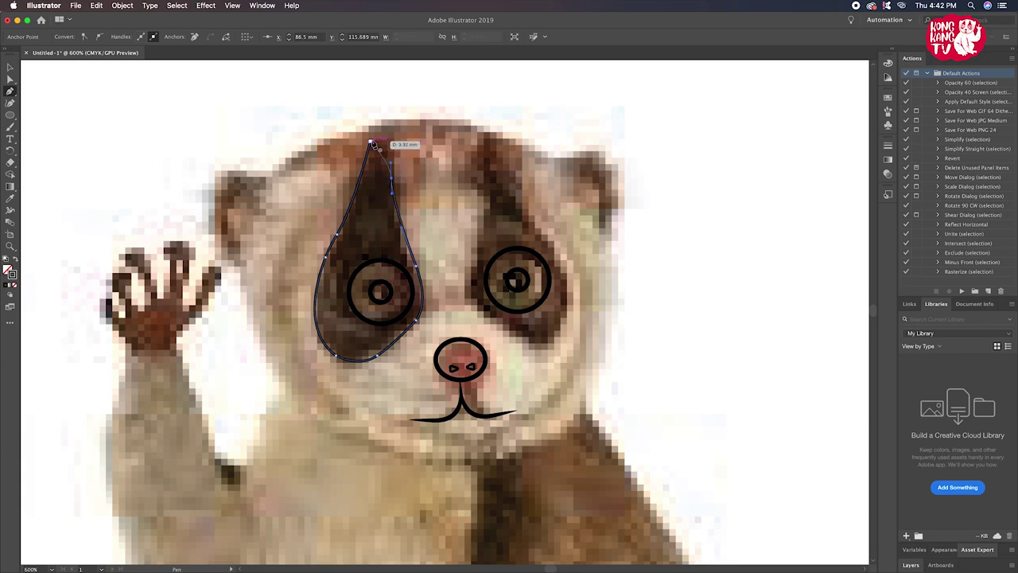
key("super+z")
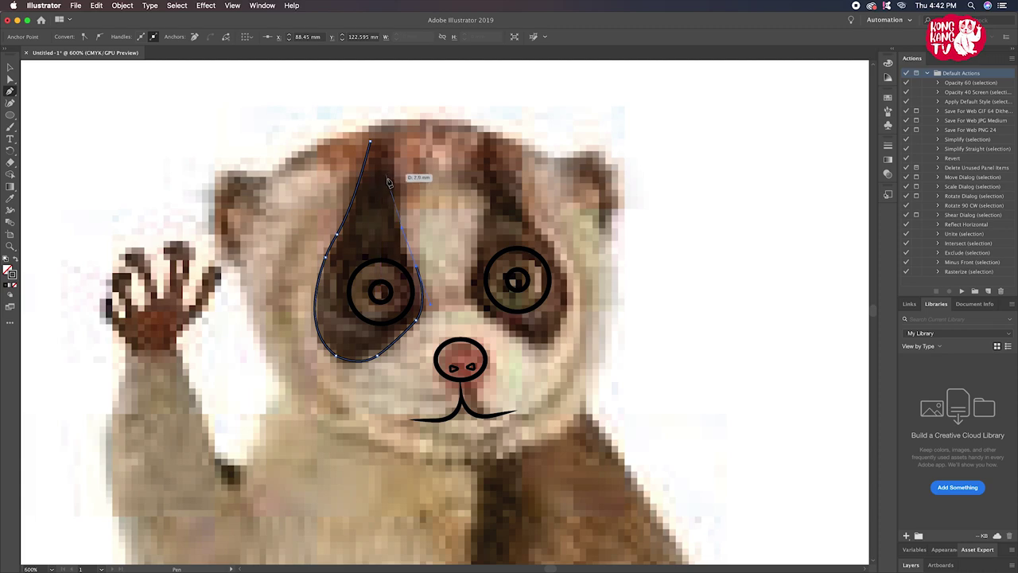
left_click_drag(401, 215, 406, 195)
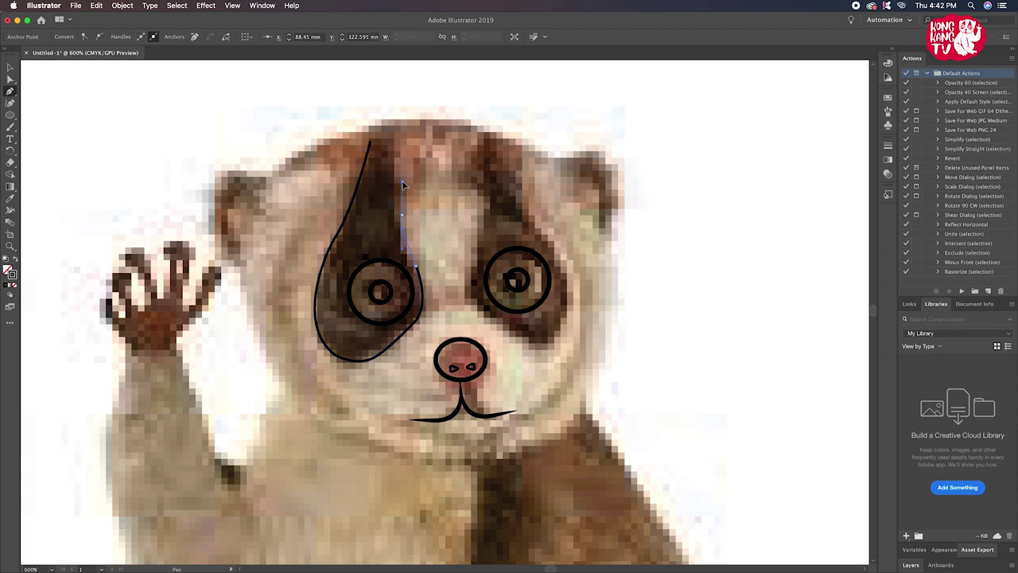
key("super+z")
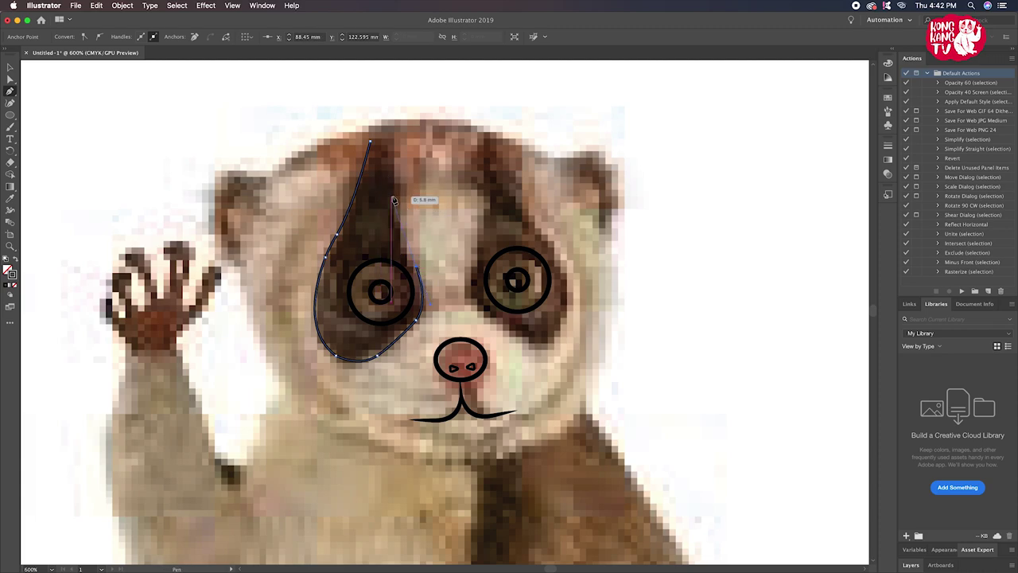
mouse_move(371, 144)
left_mouse_down()
mouse_move(344, 130)
mouse_move(374, 109)
mouse_move(366, 112)
left_mouse_up()
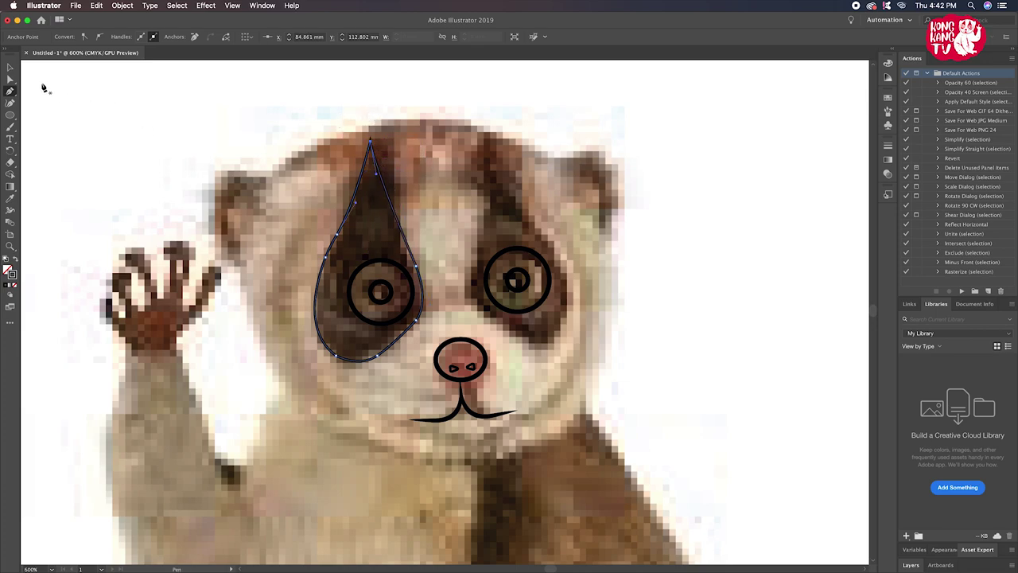
Fine-tune the teardrop's lower anchors with Direct Selection, then select the whole outline
left_click(10, 79)
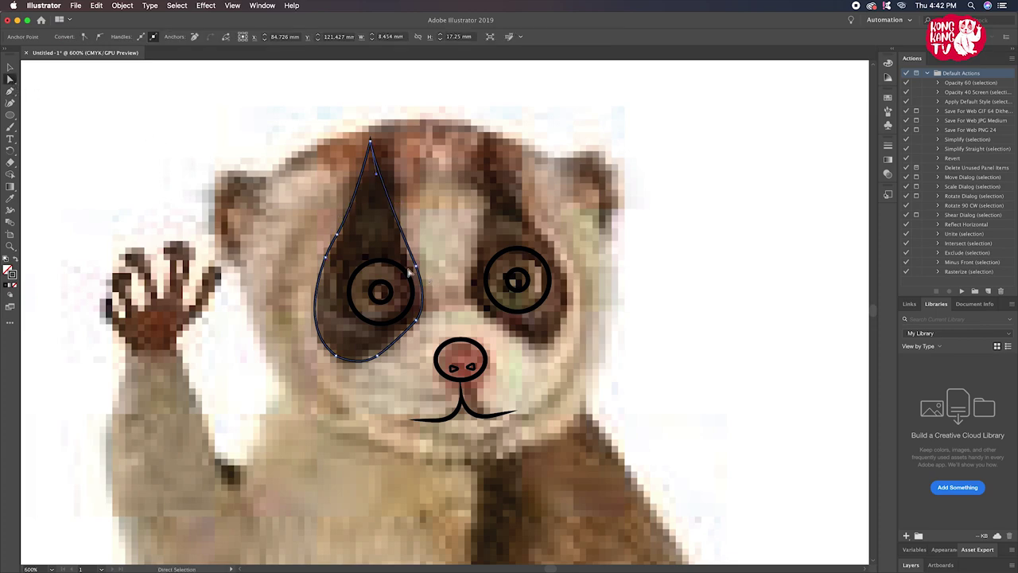
mouse_move(416, 320)
left_mouse_down()
mouse_move(394, 312)
mouse_move(412, 329)
left_mouse_up()
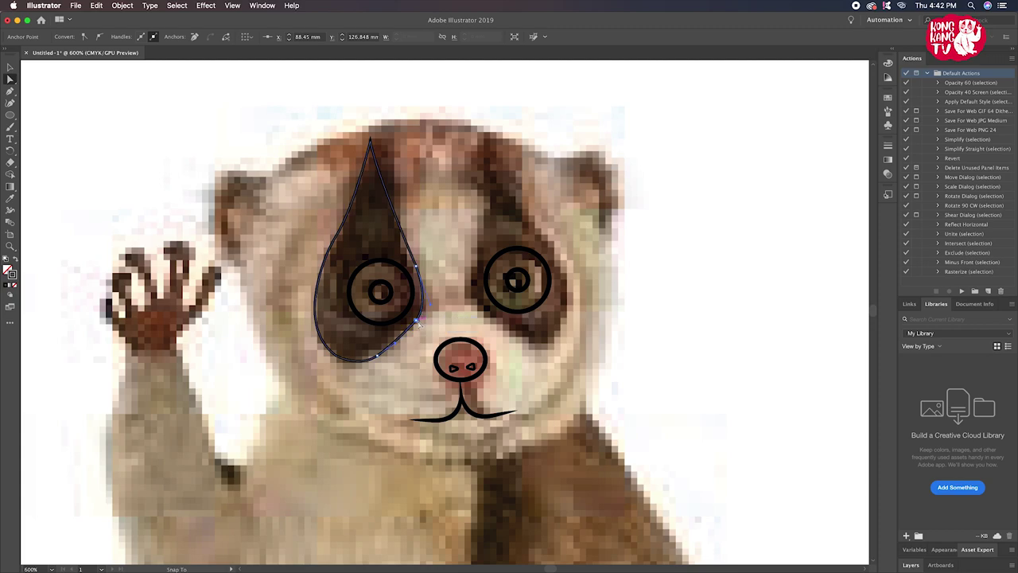
left_click_drag(412, 330, 415, 322)
left_click_drag(379, 357, 393, 355)
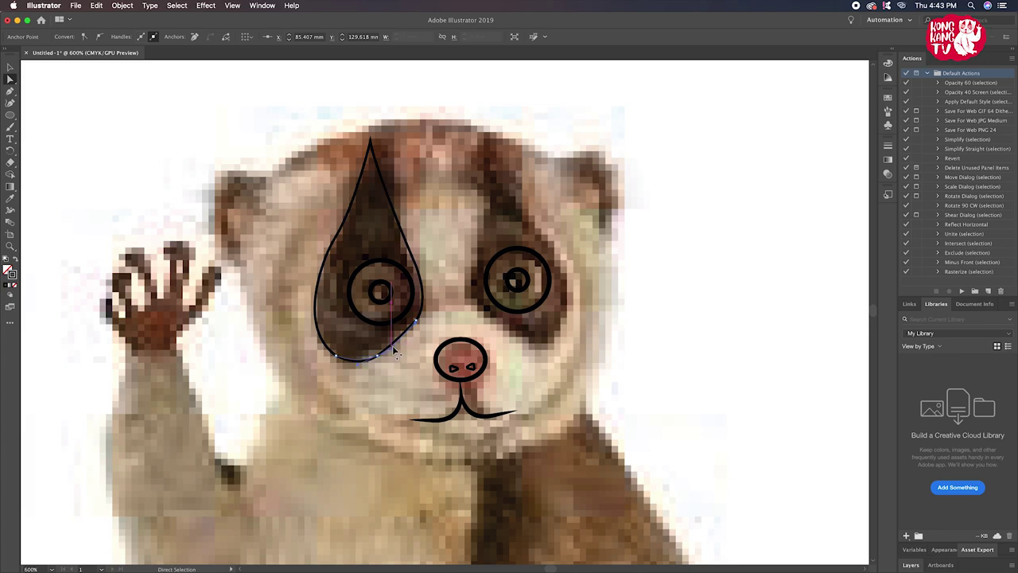
left_click(400, 365)
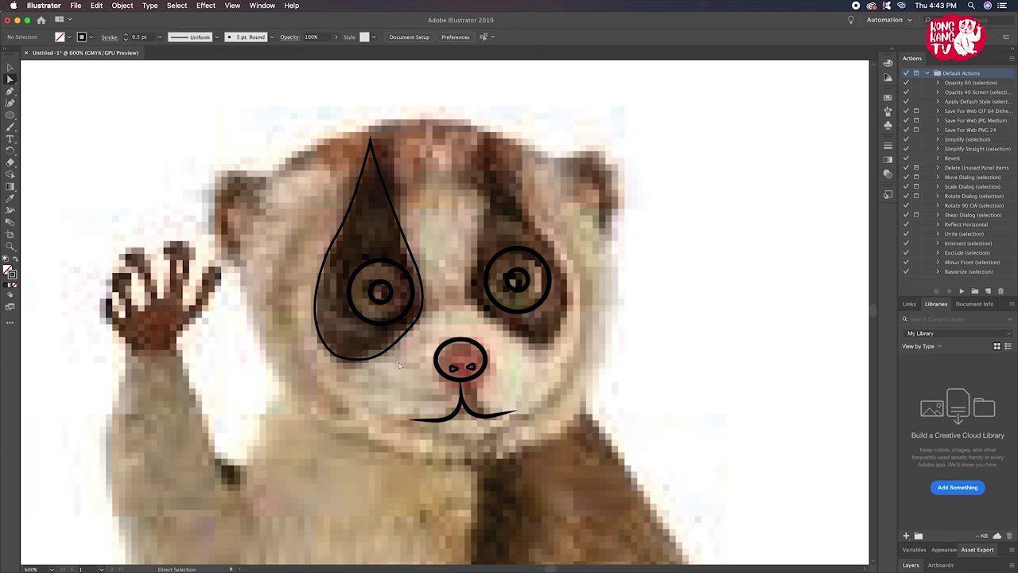
left_click(329, 253)
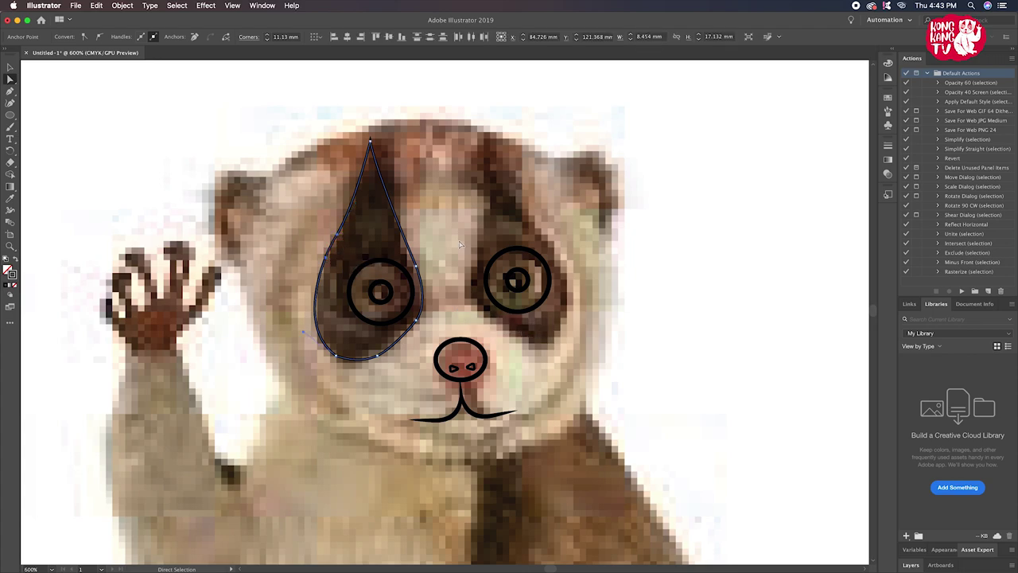
left_click(415, 333)
left_click(380, 358)
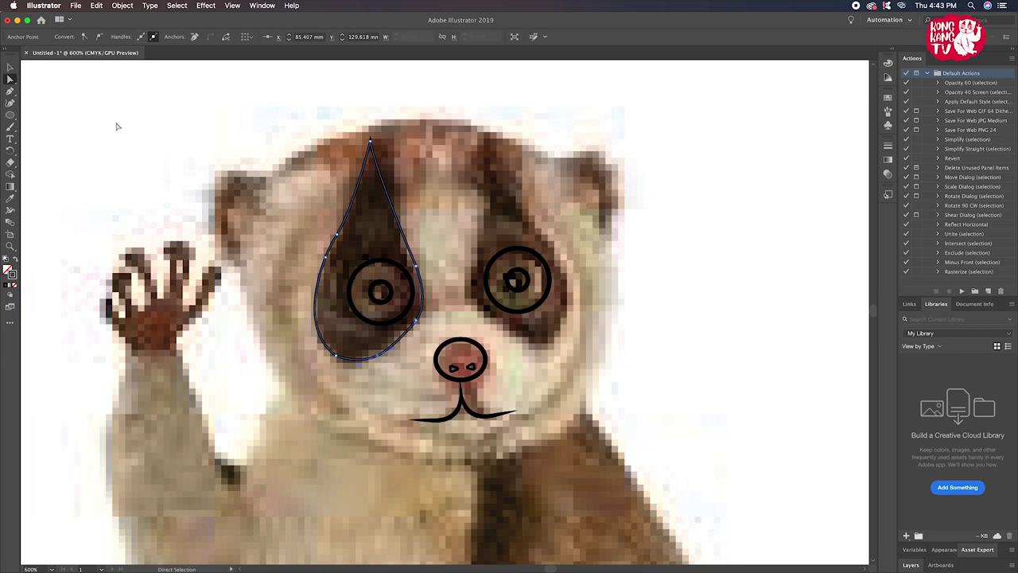
left_click(9, 69)
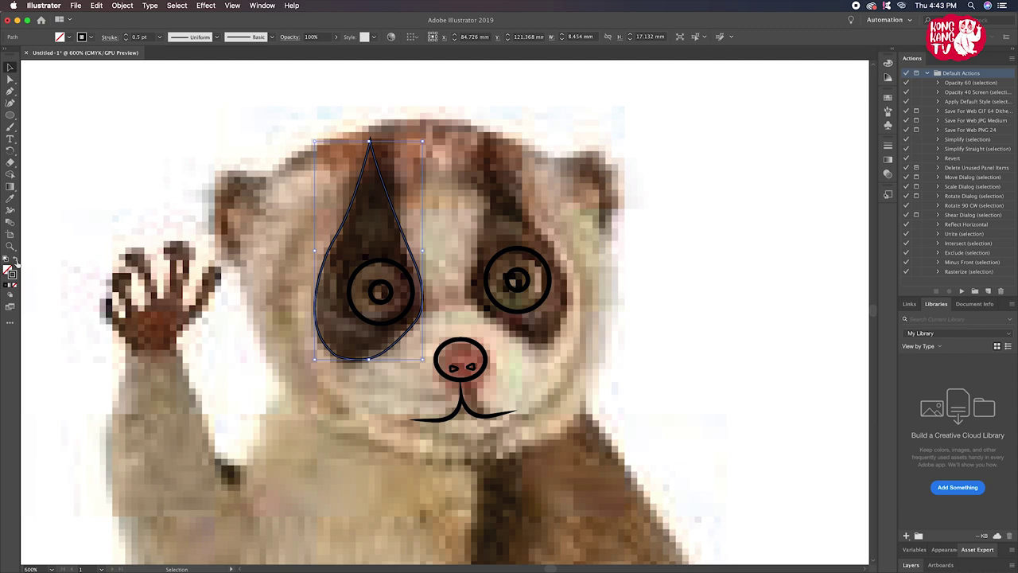
Fill the teardrop black and turn the left eye's circles into filled shapes, the inner one white
left_click(14, 260)
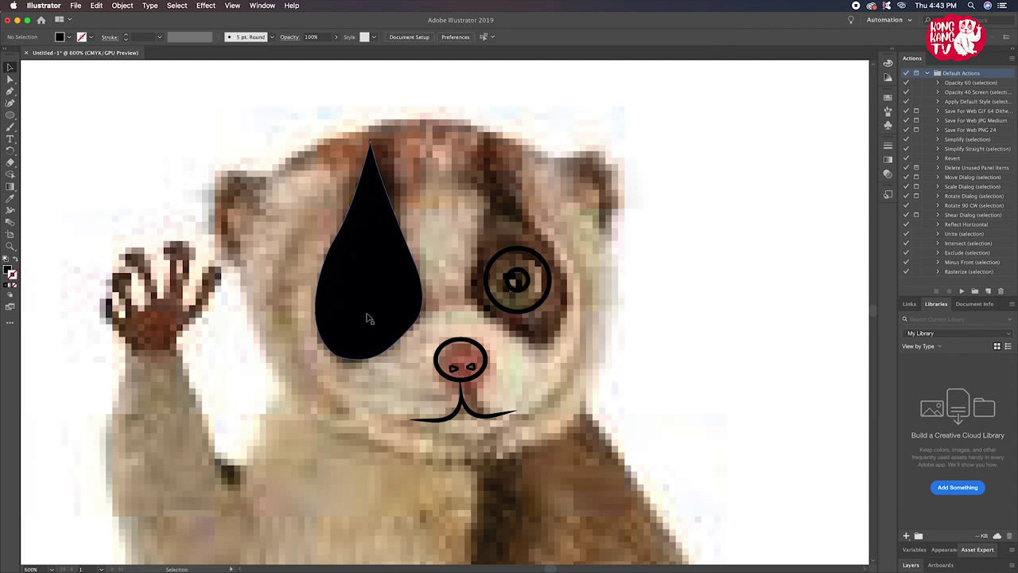
key("super+y")
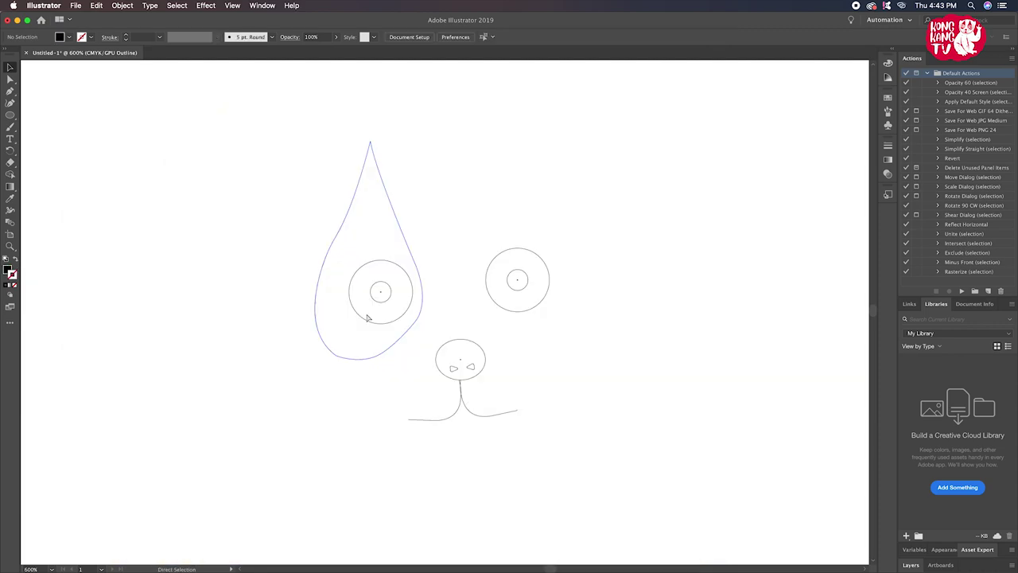
left_click(362, 322)
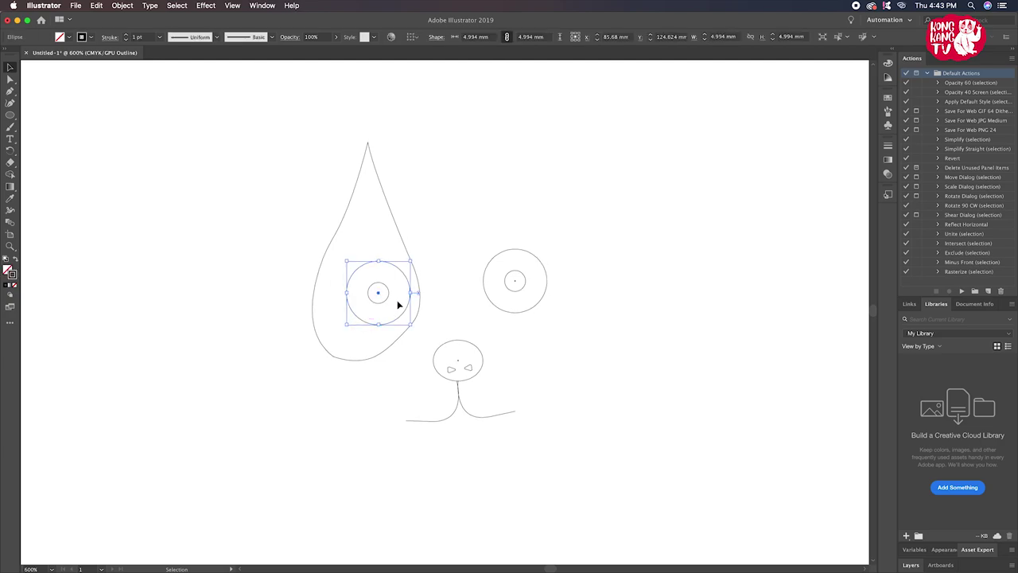
left_click(15, 260)
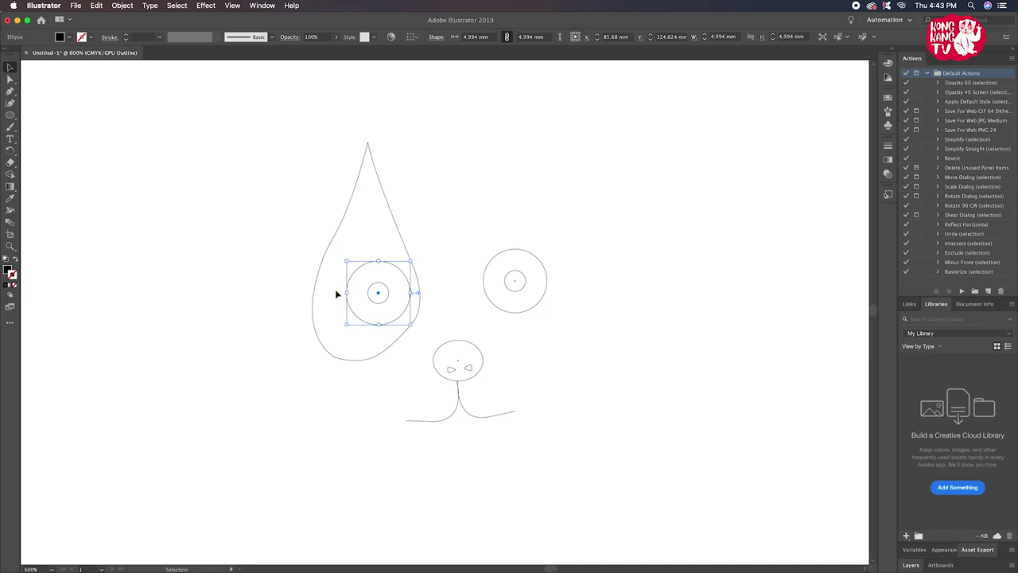
left_click(388, 291)
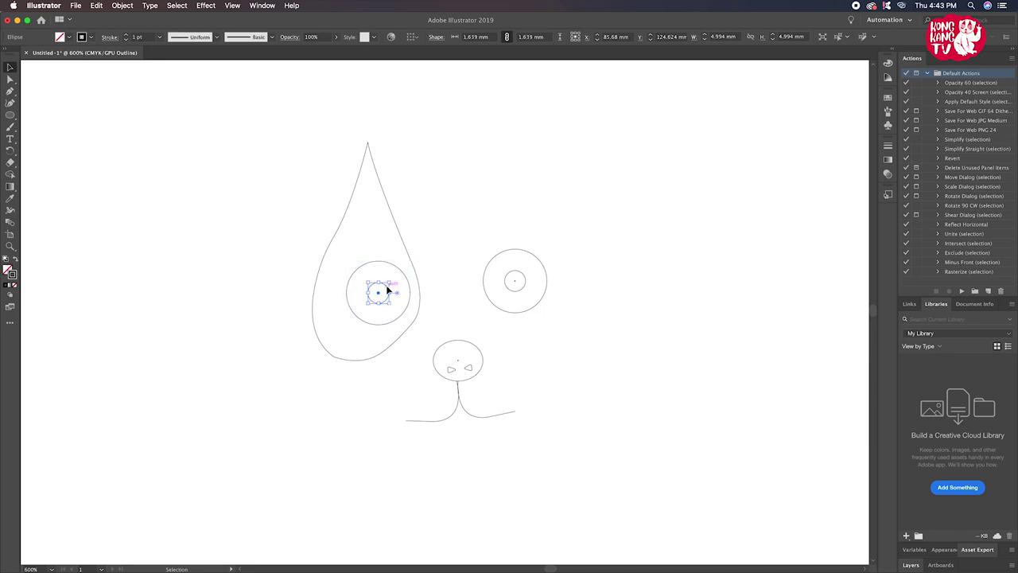
left_click(15, 260)
key("ctrl+y")
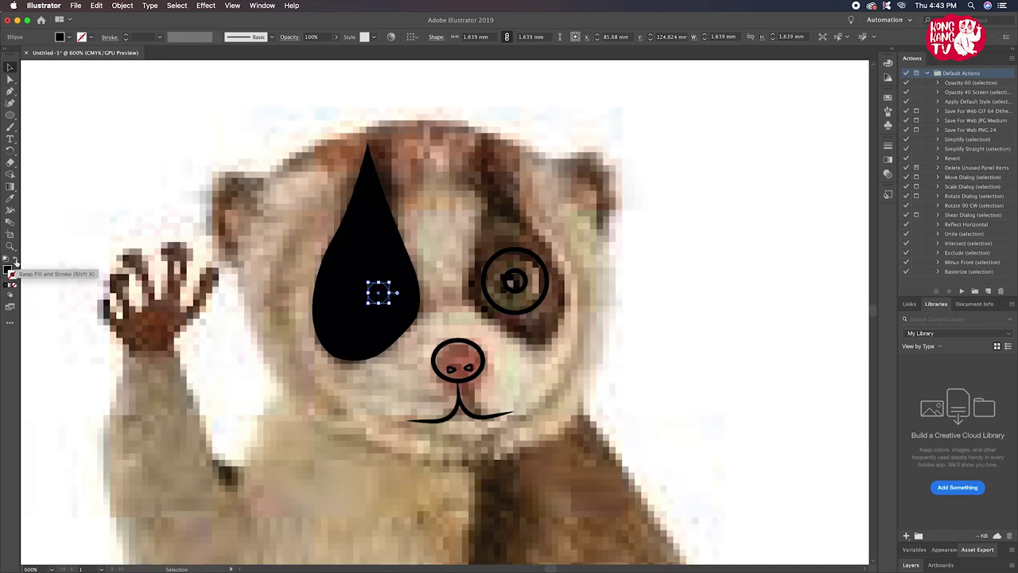
left_click(10, 198)
left_click(116, 161)
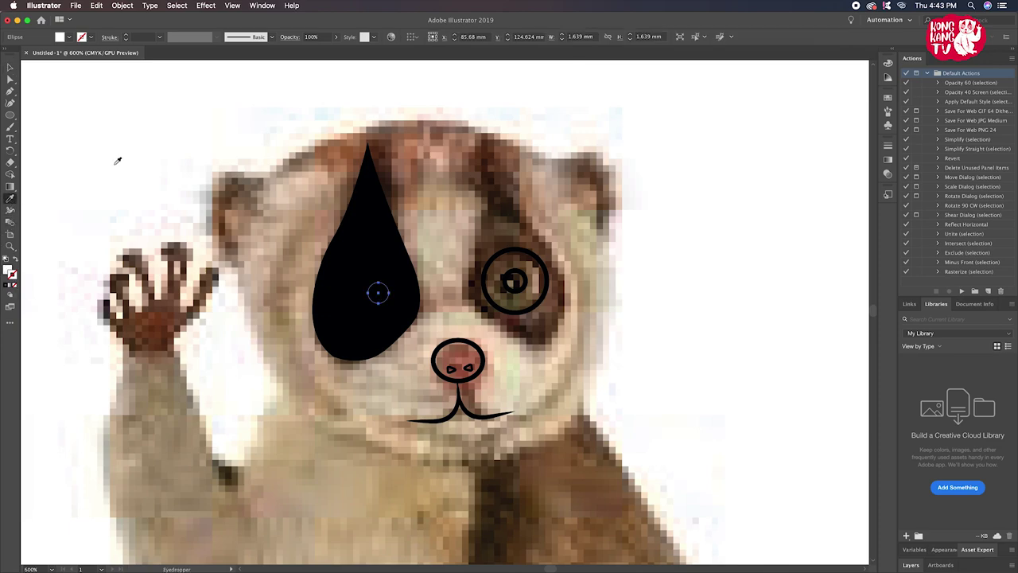
scroll(110, 125, "down", 1)
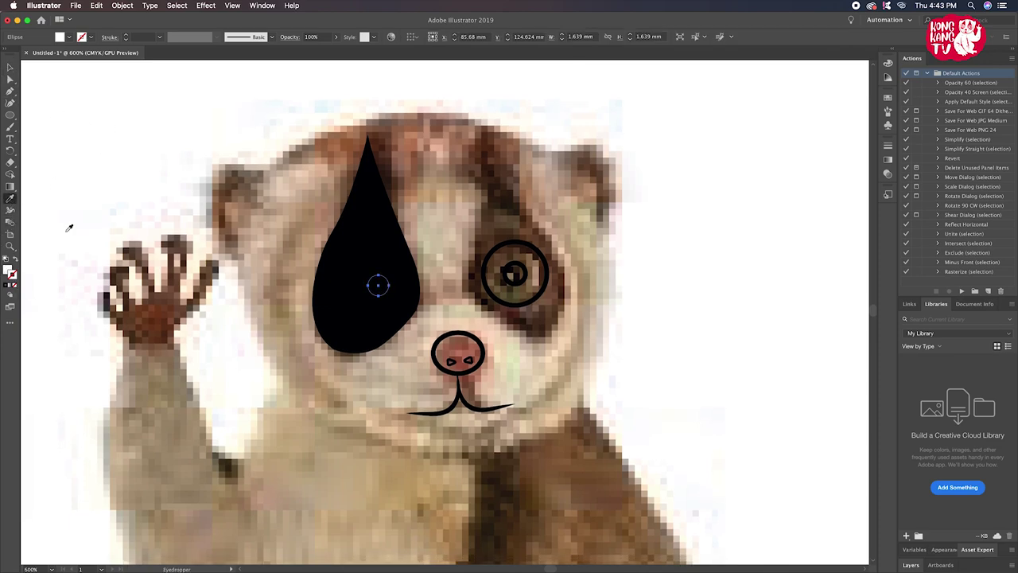
Bring the small white circle in front of the black teardrop and deselect it
key("v")
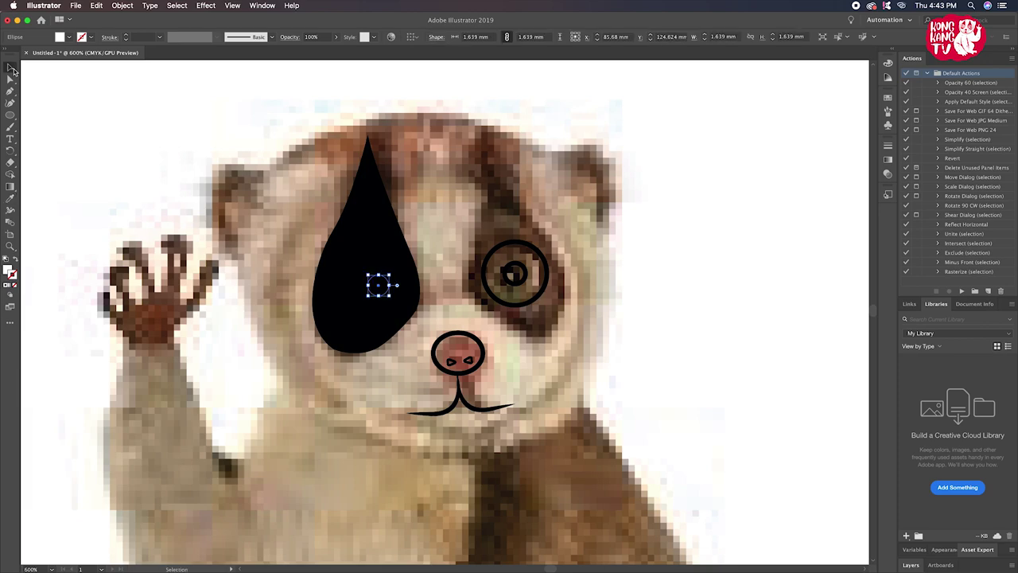
right_click(379, 290)
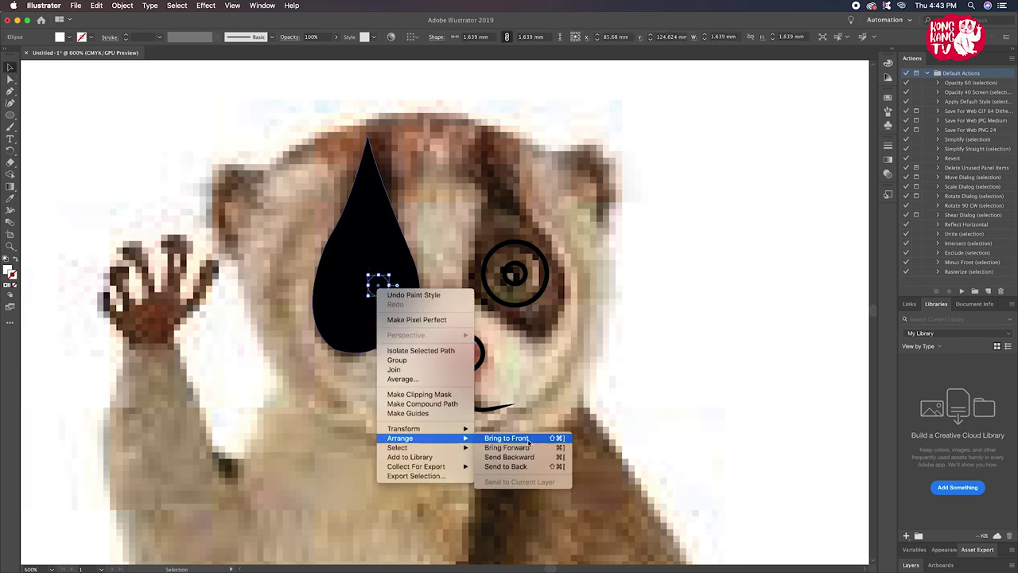
left_click(529, 442)
left_click(428, 324)
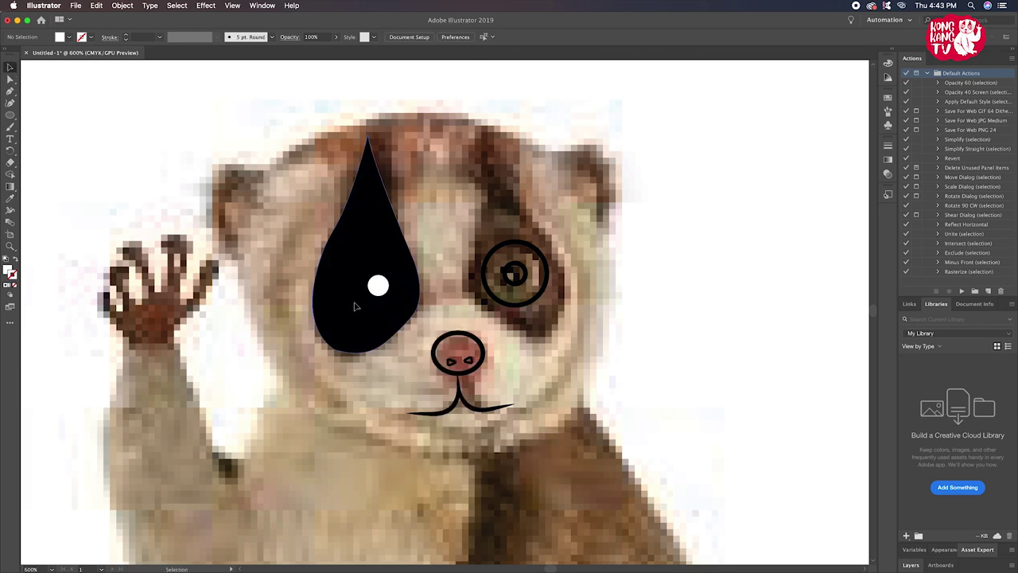
In Outline mode, swap the large eye circle's fill and stroke, then return to Preview
left_click(355, 305)
key("ctrl+y")
left_click(354, 307)
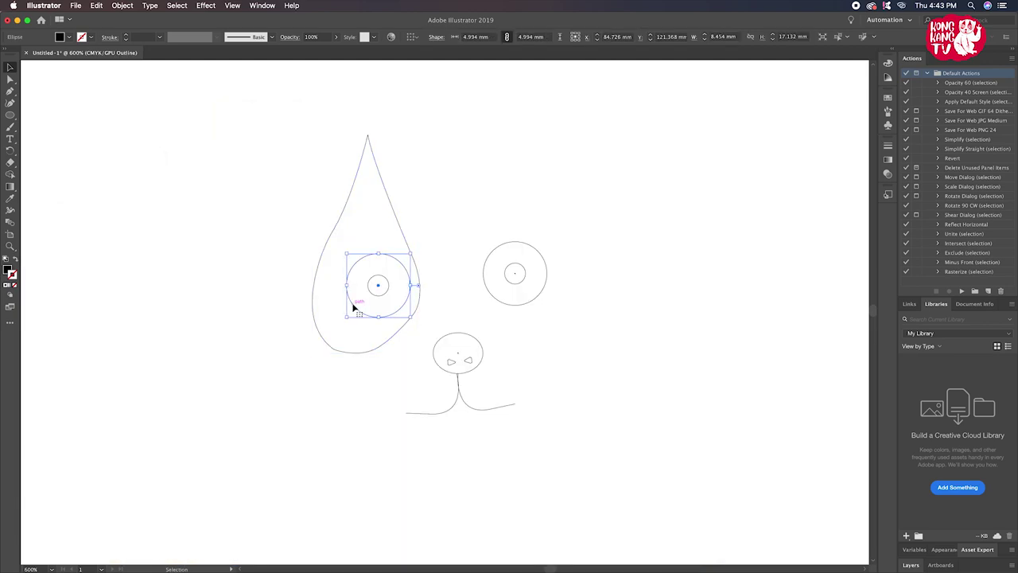
left_click(11, 198)
left_click(16, 259)
left_click(9, 67)
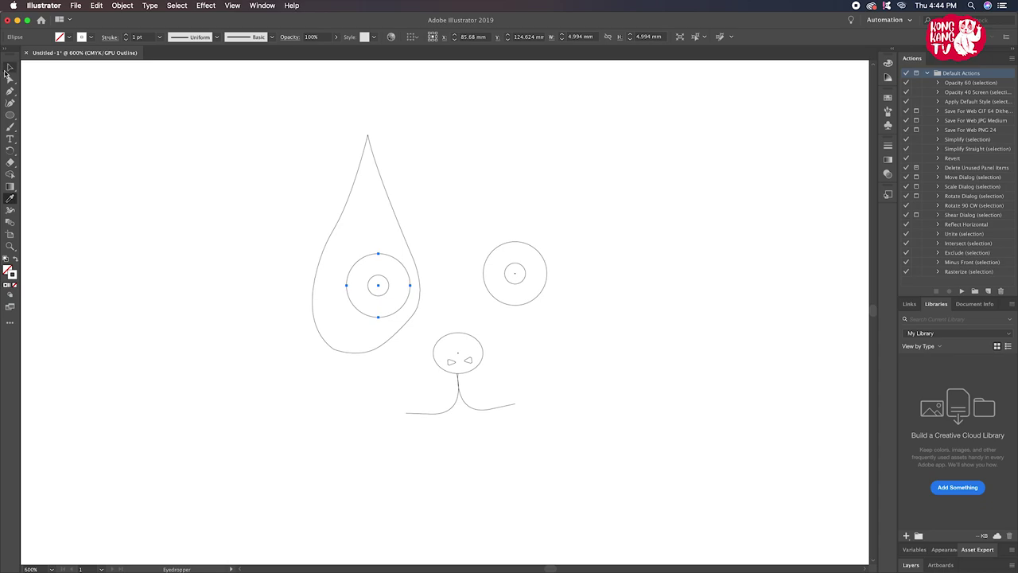
left_click(137, 202)
key("super+minus")
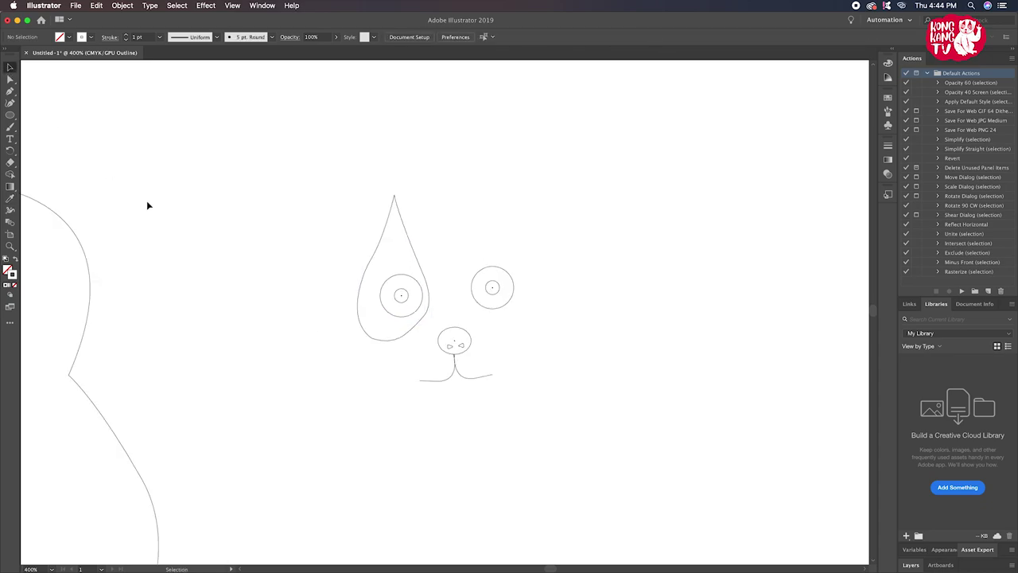
key("super+y")
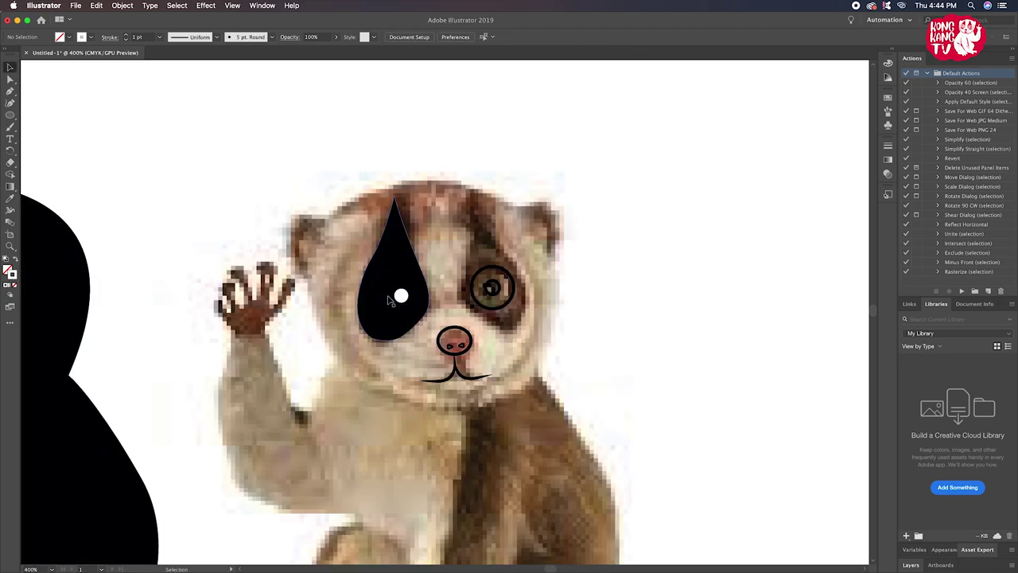
Send the teardrop backward and bring the large eye circle to the front with a white fill
left_click(383, 301)
right_click(386, 314)
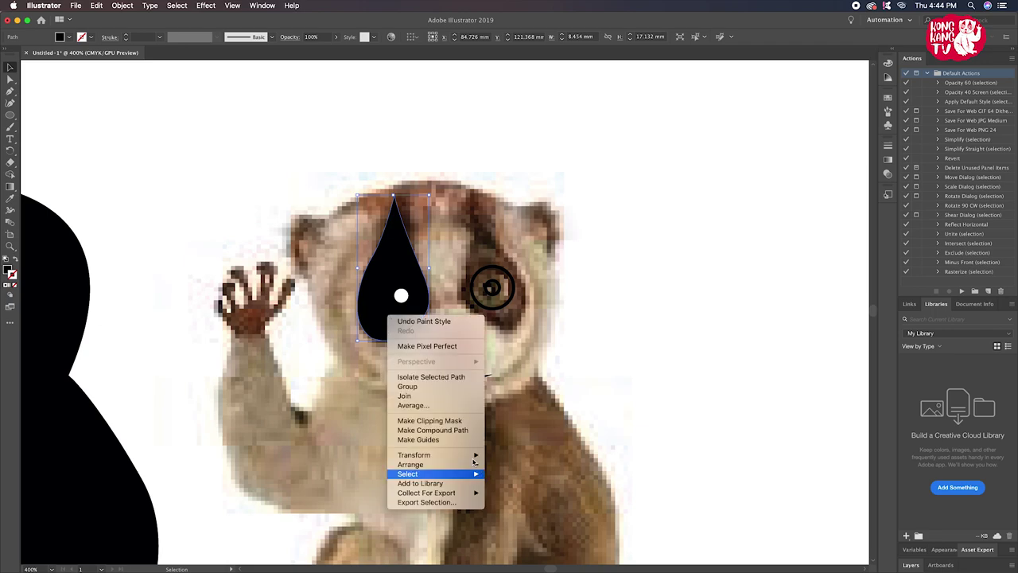
mouse_move(411, 464)
left_click(505, 483)
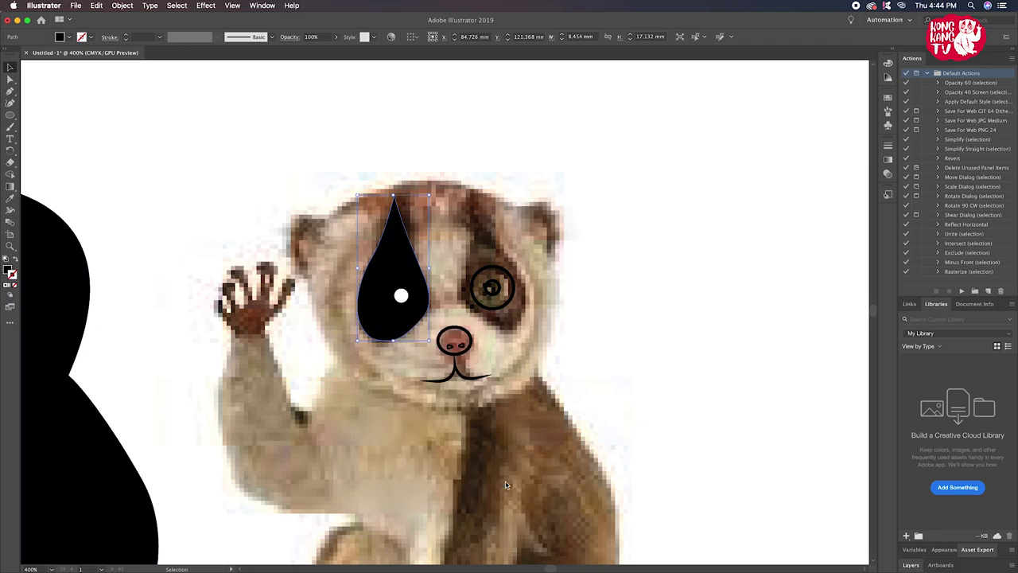
key("ctrl+y")
left_click(387, 287)
right_click(385, 283)
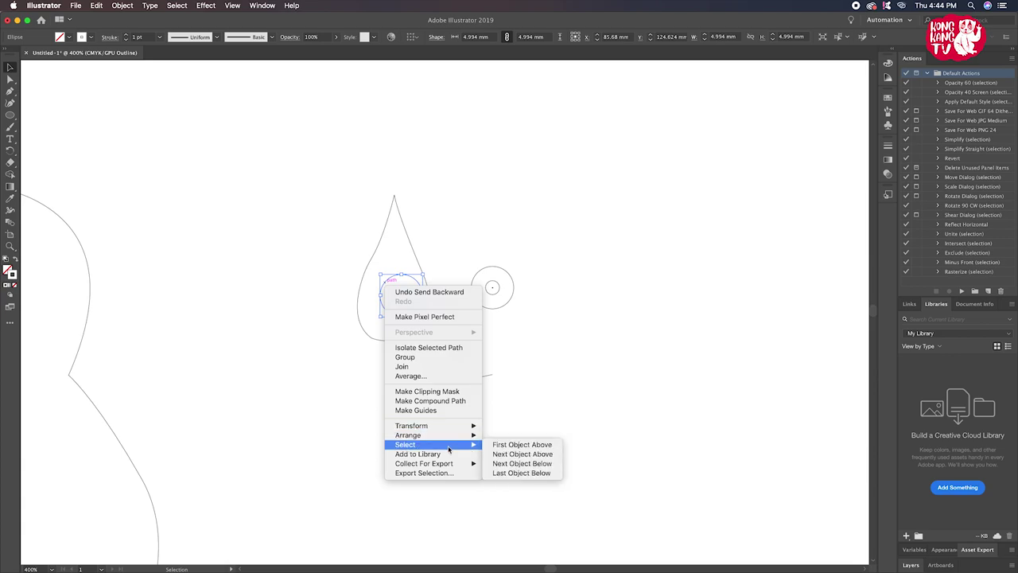
mouse_move(407, 434)
left_click(499, 437)
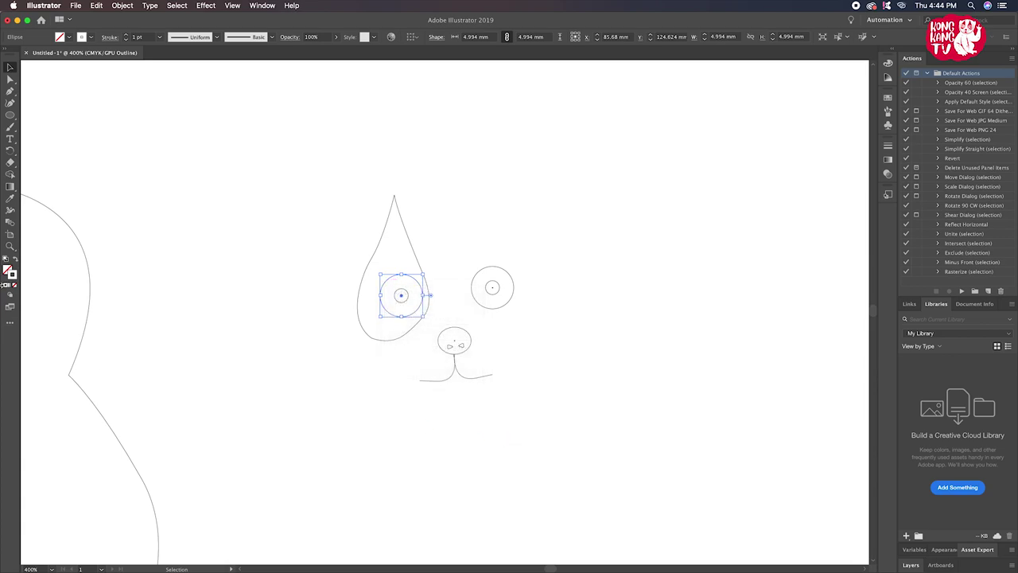
left_click(10, 198)
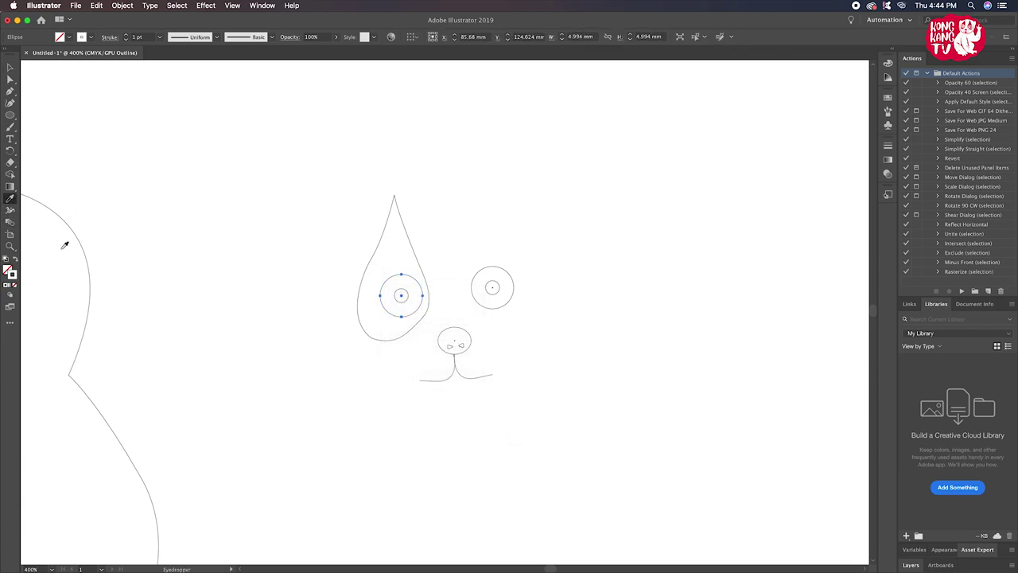
left_click(117, 253)
key("ctrl+y")
left_click(10, 66)
left_click(266, 238)
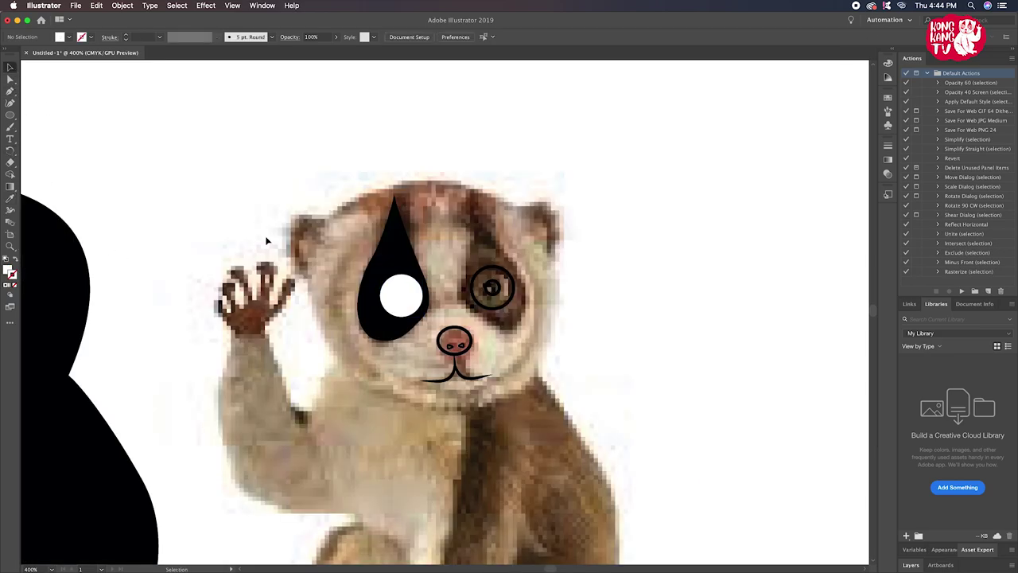
Eyedrop black onto the small centre circle to make the pupil, then select the teardrop
left_click(402, 303)
key("ctrl+f")
left_click(11, 198)
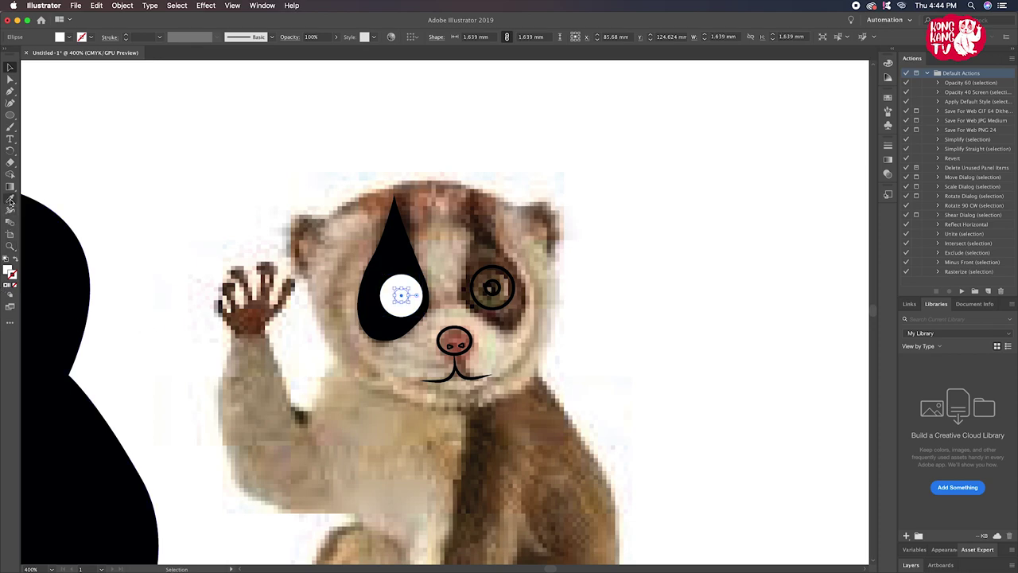
left_click(49, 259)
left_click(10, 68)
left_click(88, 151)
scroll(213, 220, "down", 5)
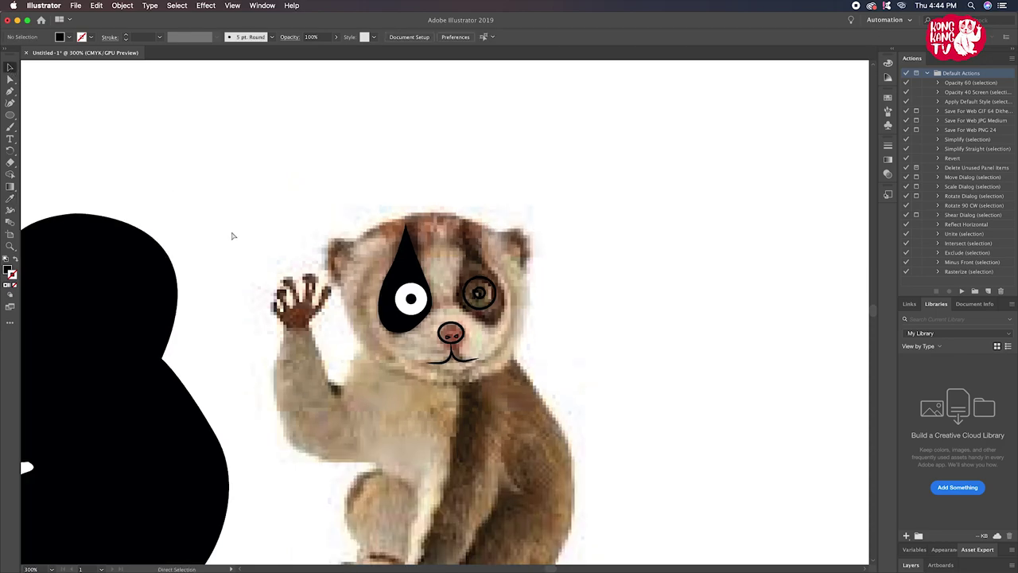
scroll(247, 248, "up", 4)
scroll(248, 248, "up", 1)
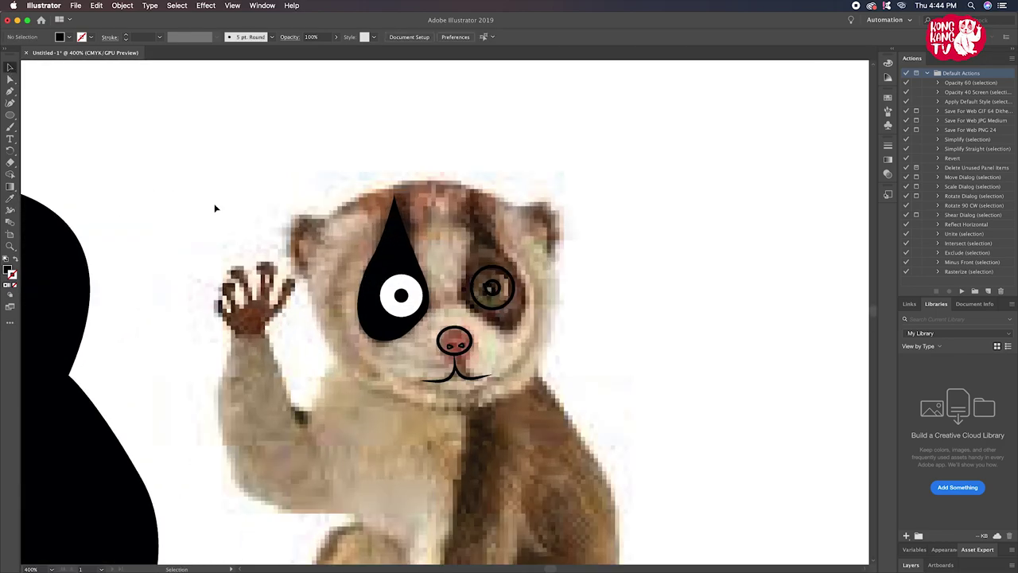
left_click(411, 223)
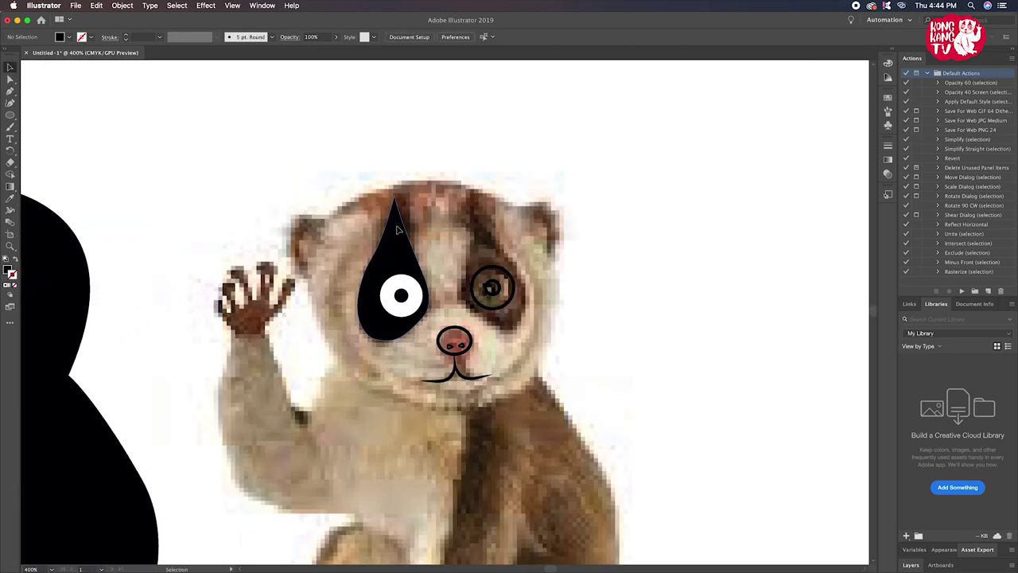
Give the left teardrop a 0.5 pt black (000000) Charcoal - Feather brush stroke
left_click(272, 37)
left_click(241, 106)
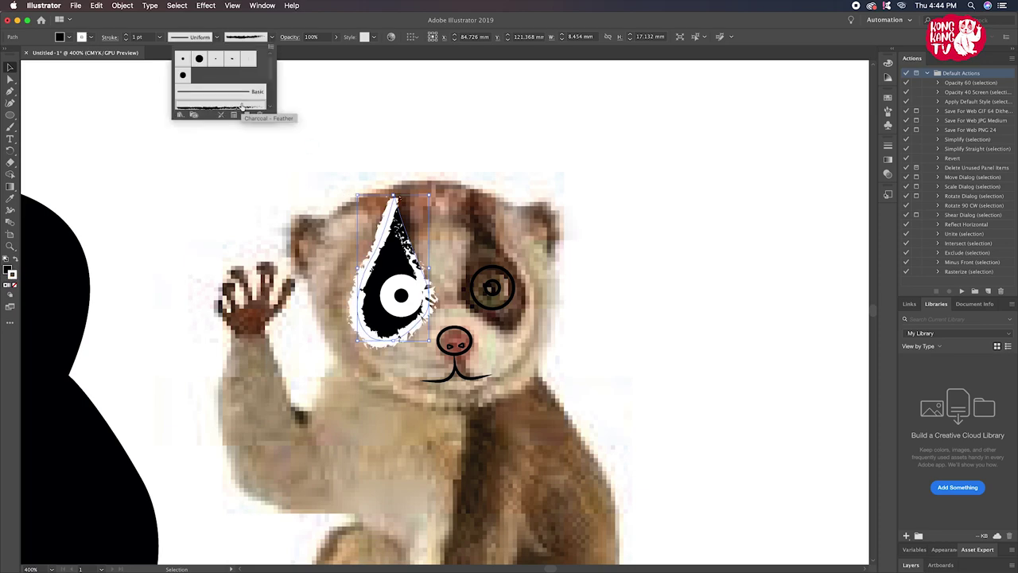
left_click(160, 37)
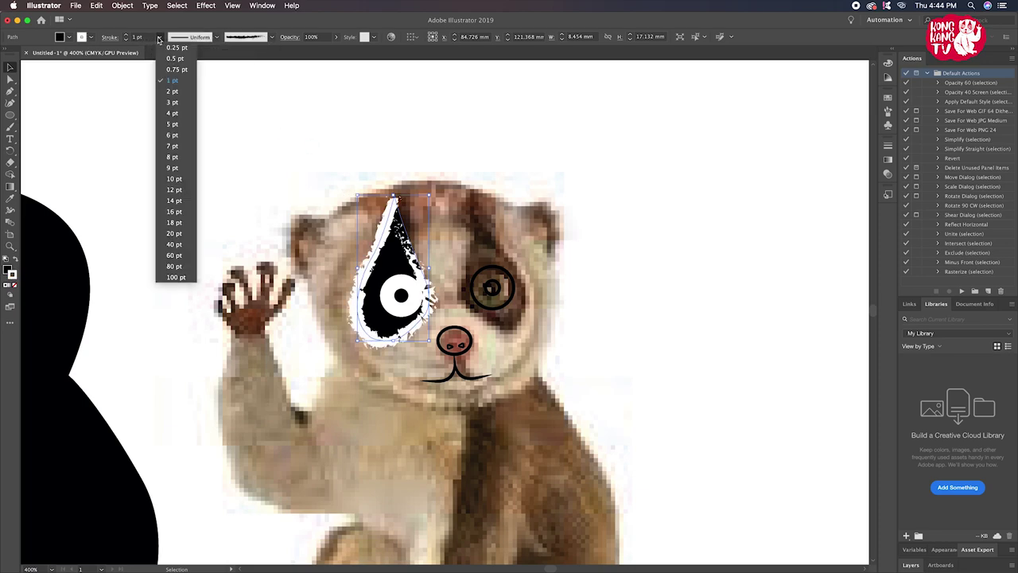
left_click(182, 58)
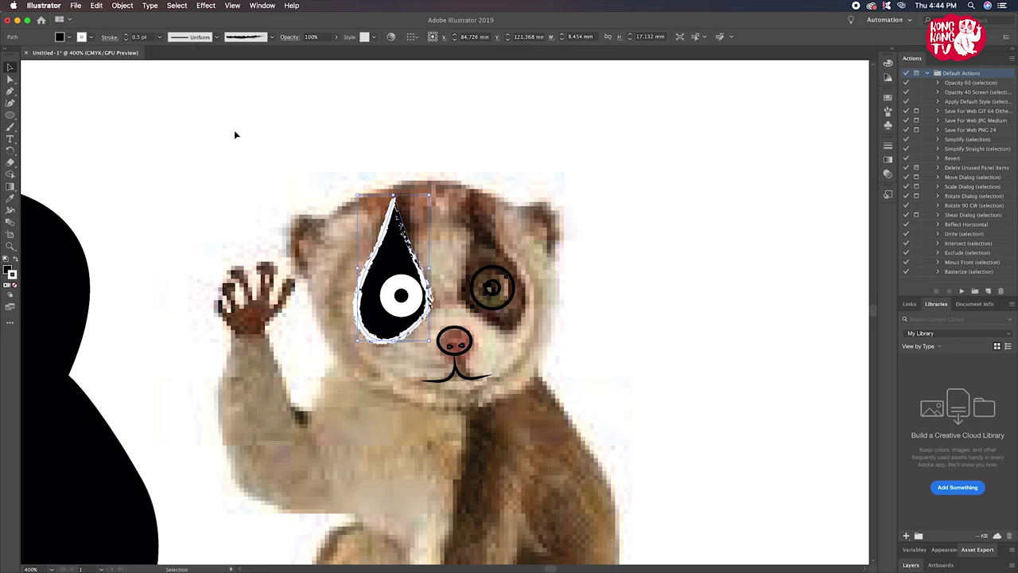
double_click(18, 277)
left_click(378, 356)
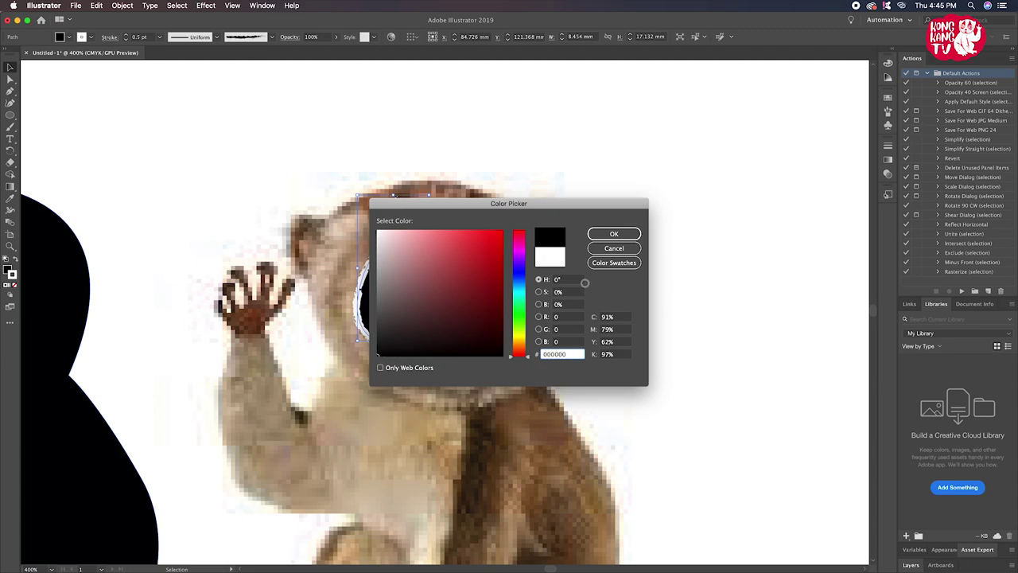
left_click(612, 236)
left_click(327, 163)
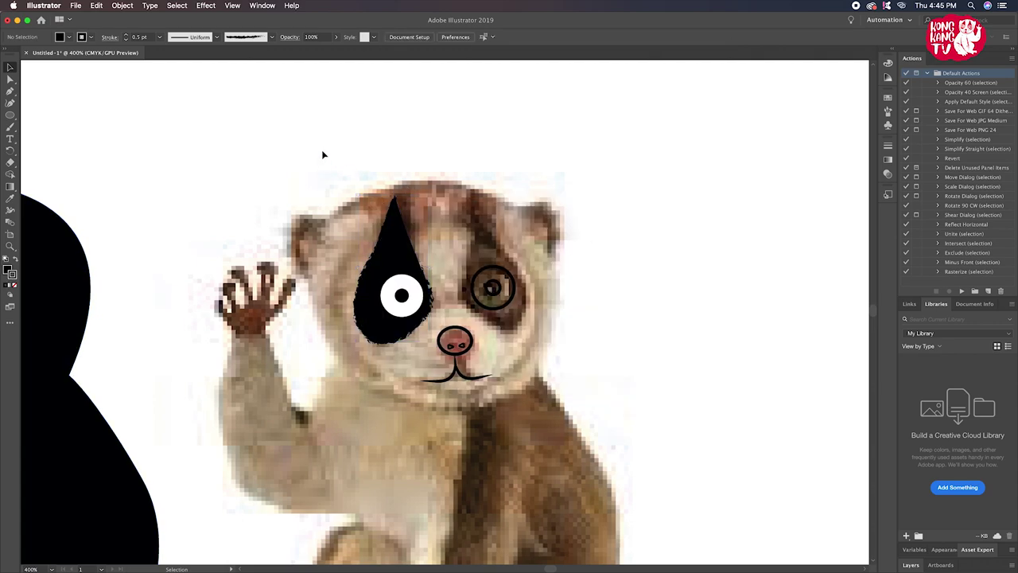
left_click(472, 306)
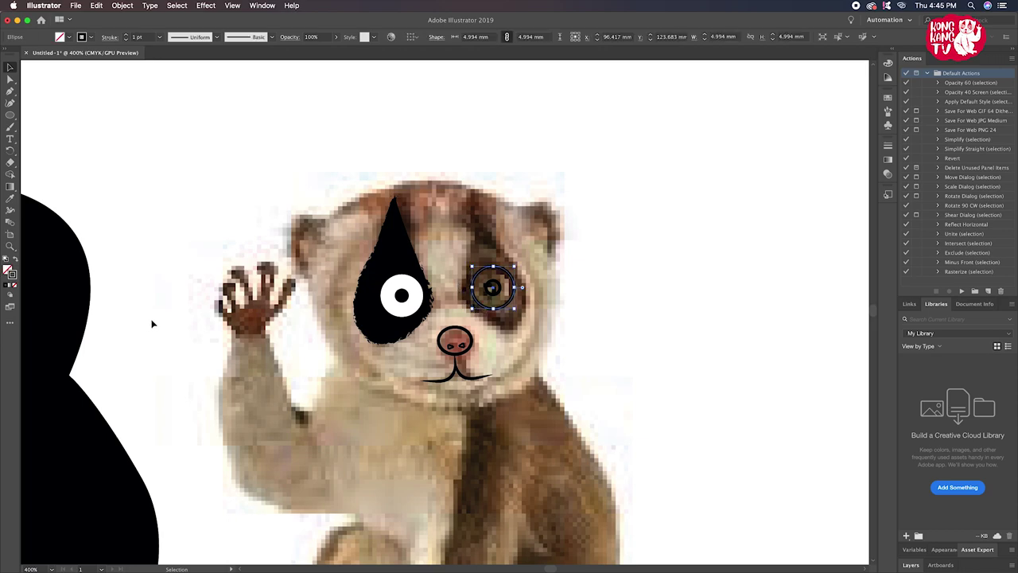
Eyedrop the left eye's colours so the right eye is white with a black pupil
left_click(10, 198)
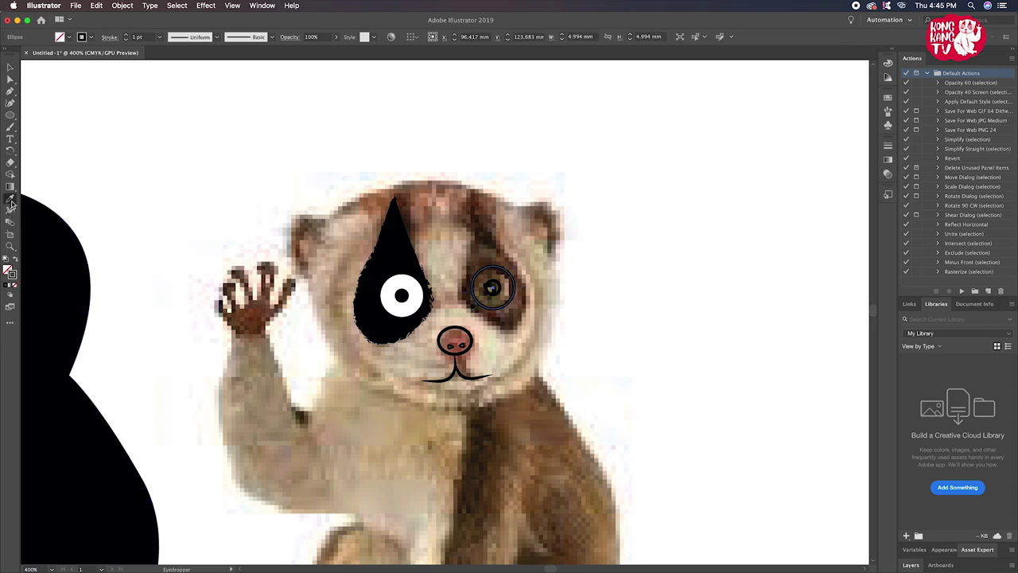
left_click(412, 310)
left_click(10, 67)
key("ctrl+shift+a")
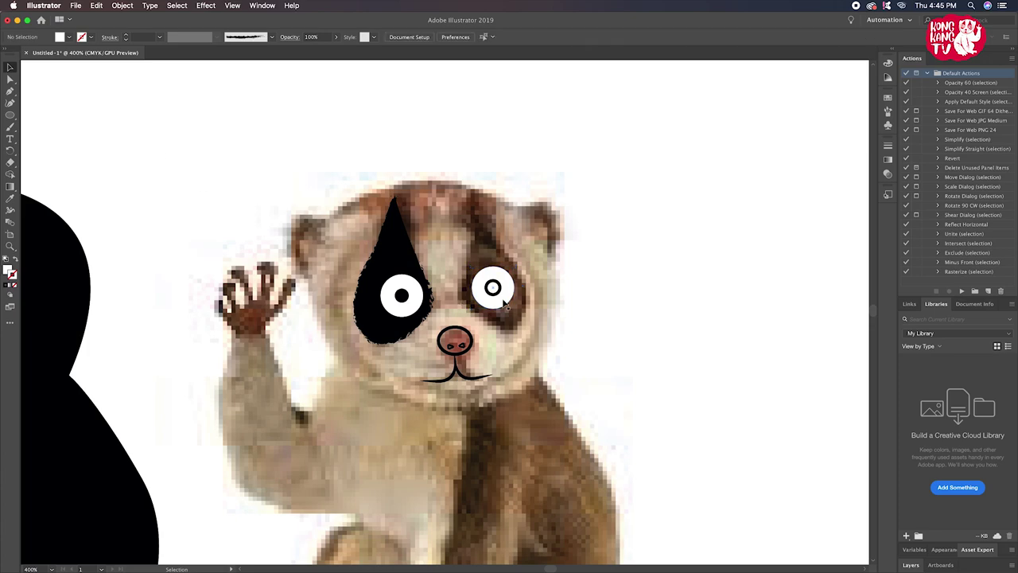
left_click(493, 290)
left_click(11, 198)
left_click(402, 296)
left_click(11, 67)
Draw a closed teardrop path with the Pen tool around the right eye patch
key("ctrl+shift+a")
left_click(9, 92)
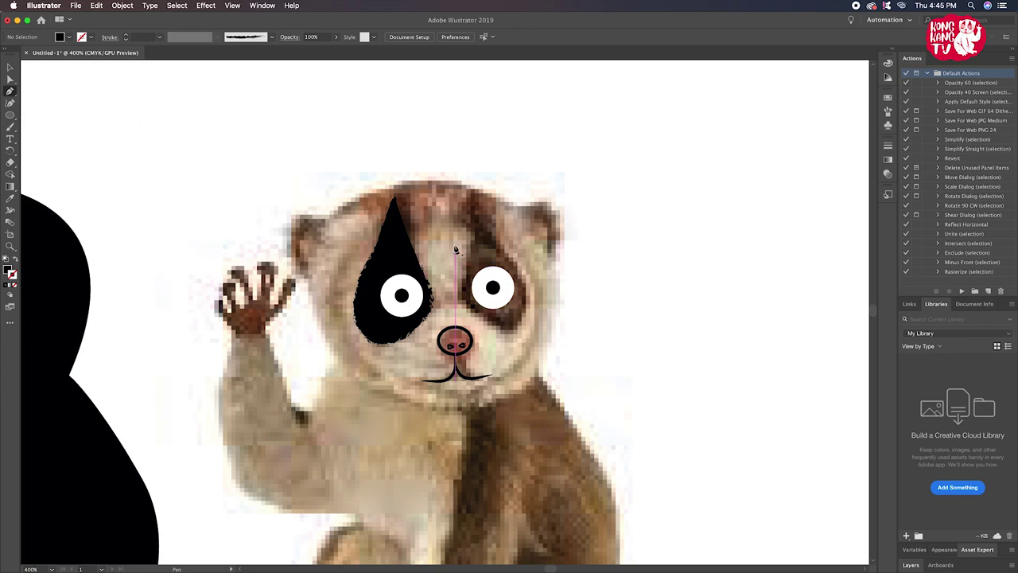
left_click(471, 205)
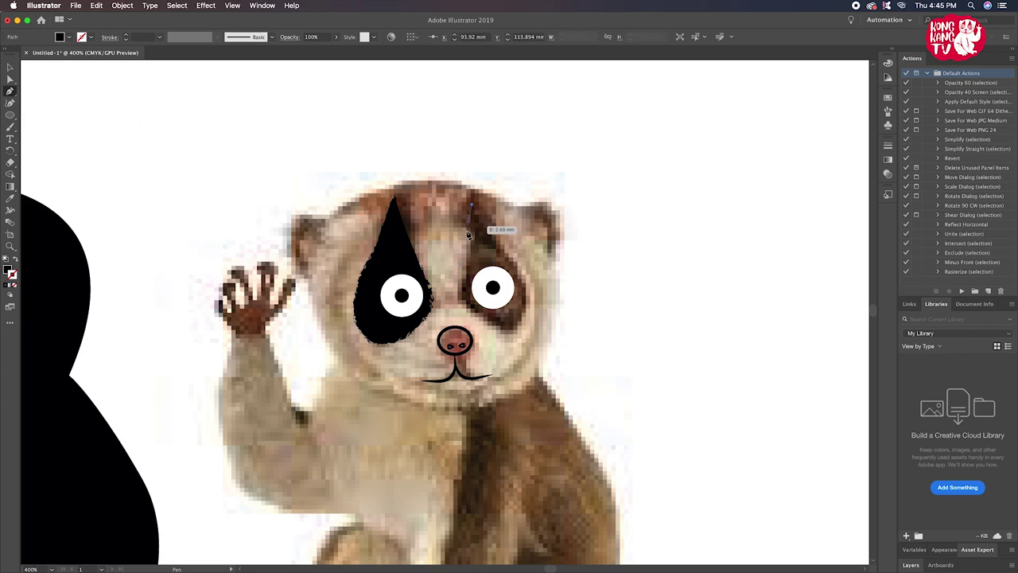
left_click(463, 284)
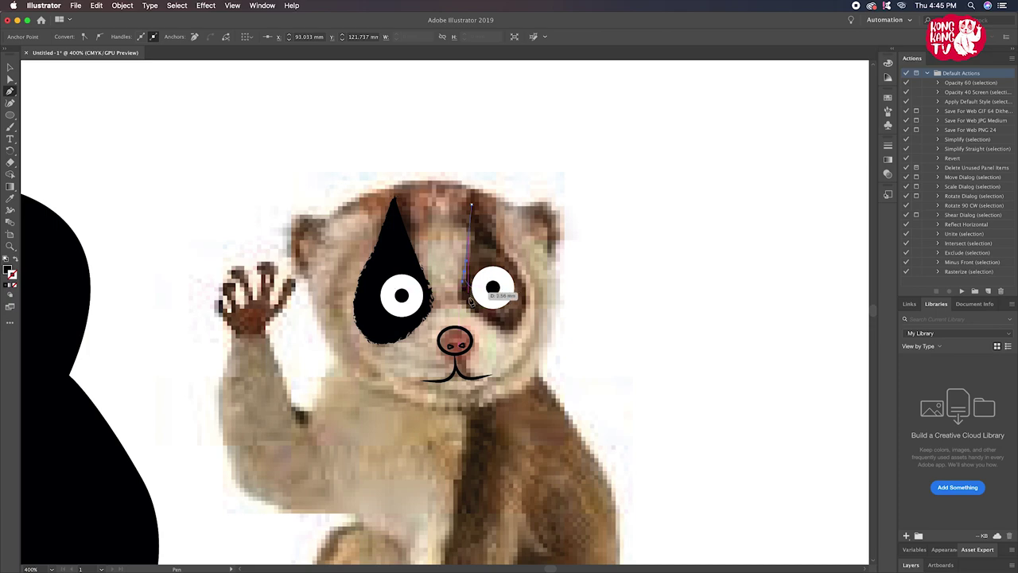
left_click(485, 322)
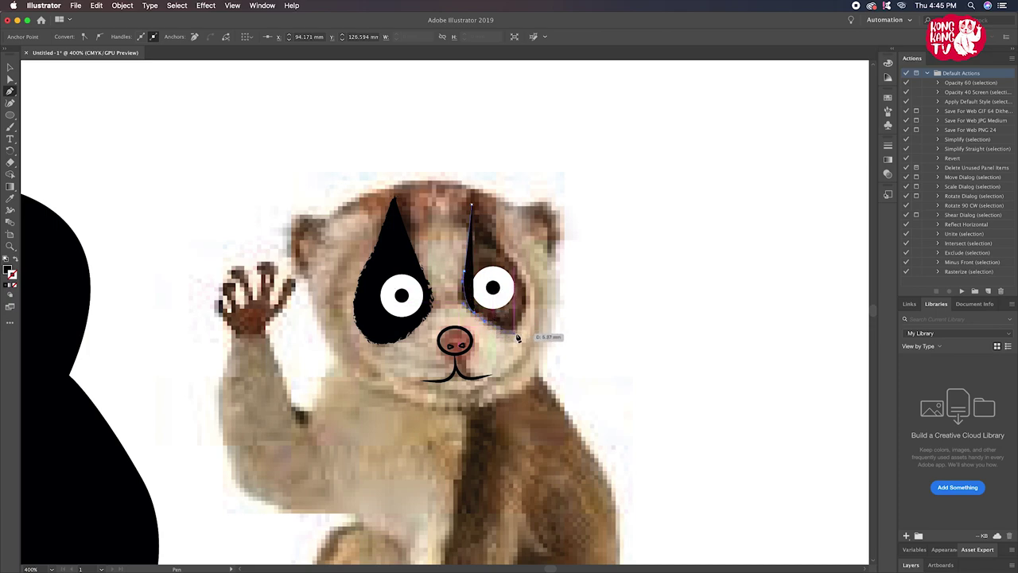
left_click(526, 330)
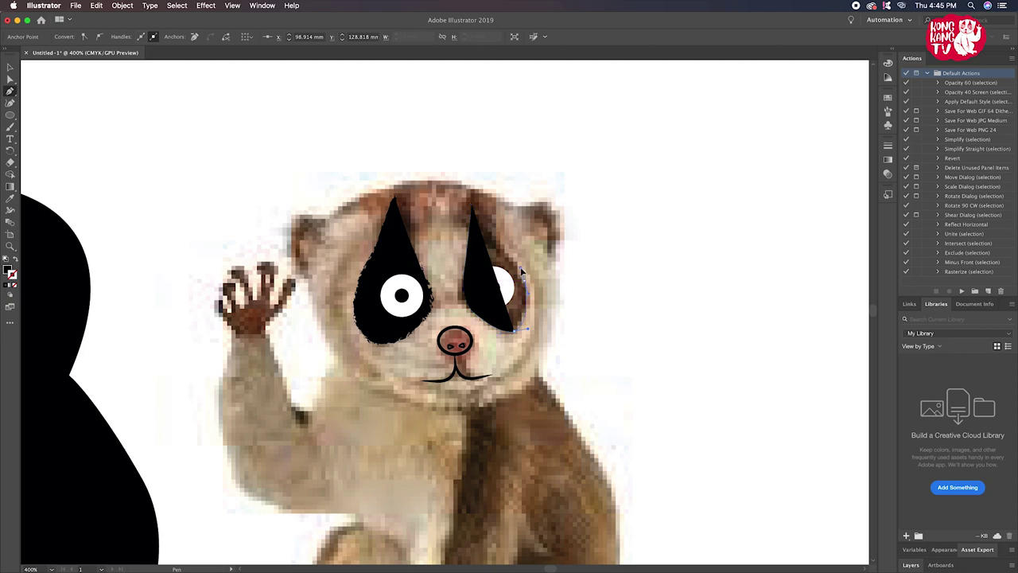
left_click_drag(524, 275, 501, 239)
left_click_drag(471, 207, 478, 211)
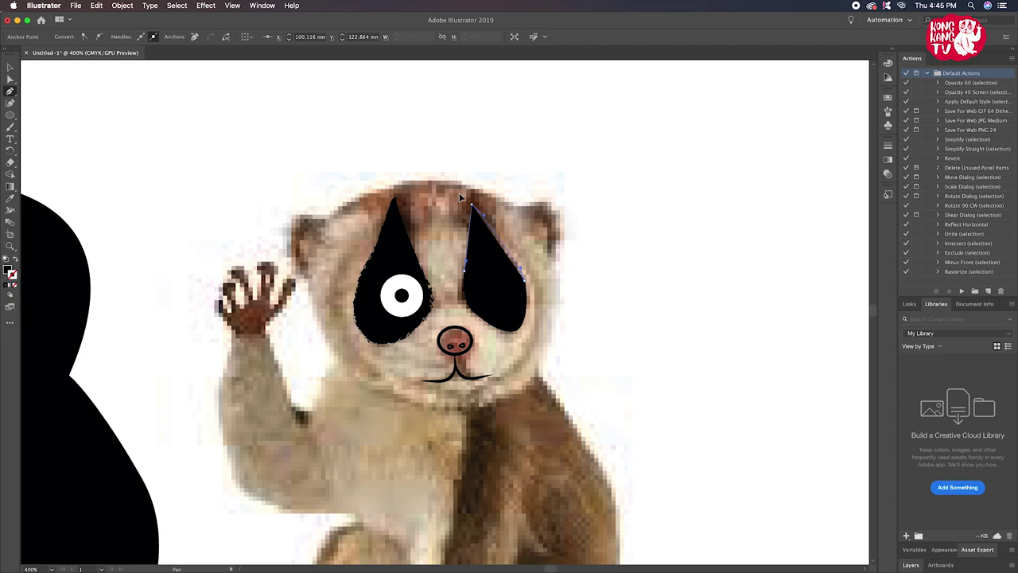
Pull the right teardrop's lower-right anchor inward to mirror the left patch
left_click(10, 79)
left_click(527, 280)
key("v")
left_click(10, 79)
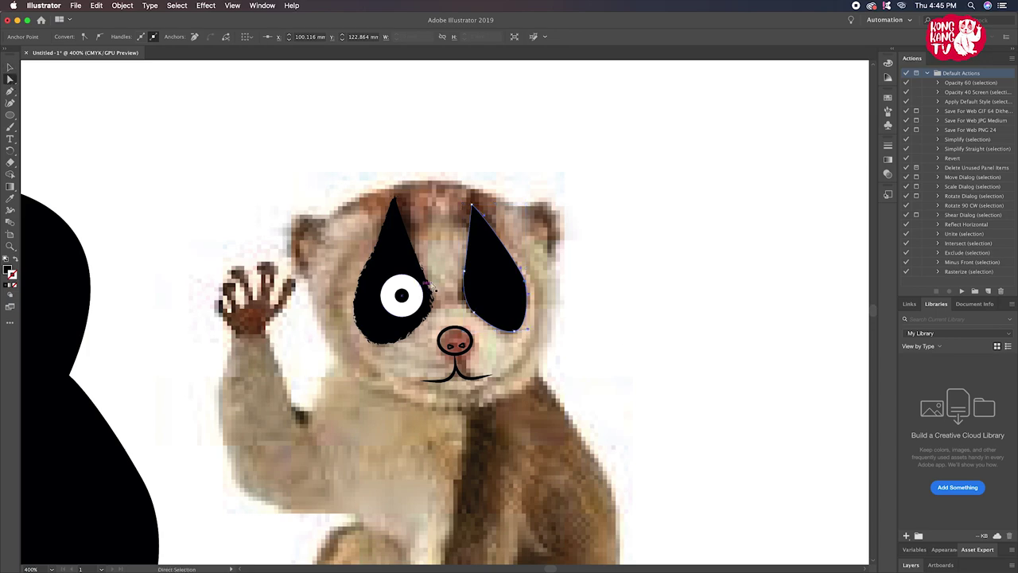
left_click(466, 271)
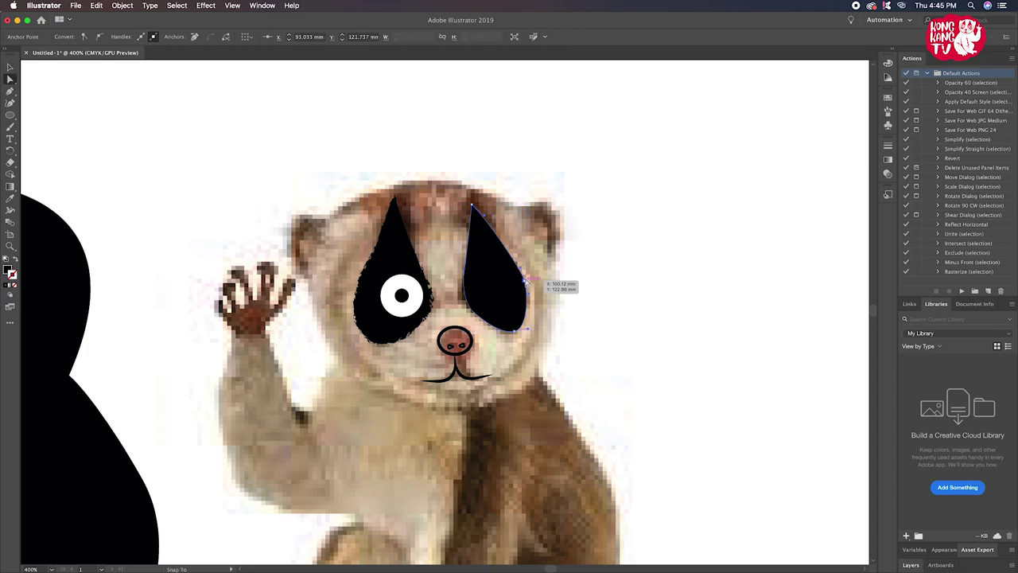
left_click(523, 330)
left_click_drag(528, 330, 517, 333)
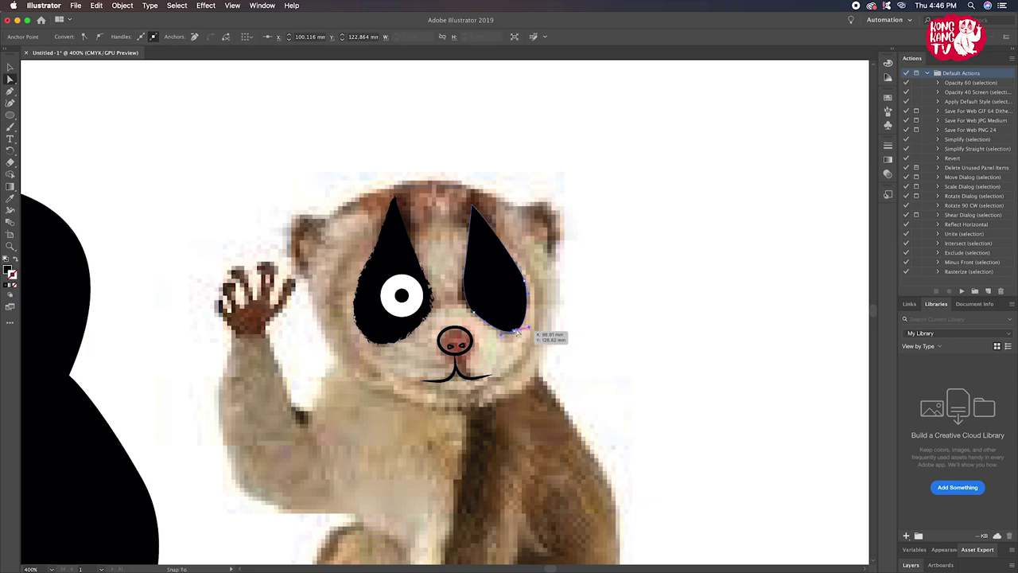
left_click_drag(516, 328, 519, 330)
left_click(532, 322)
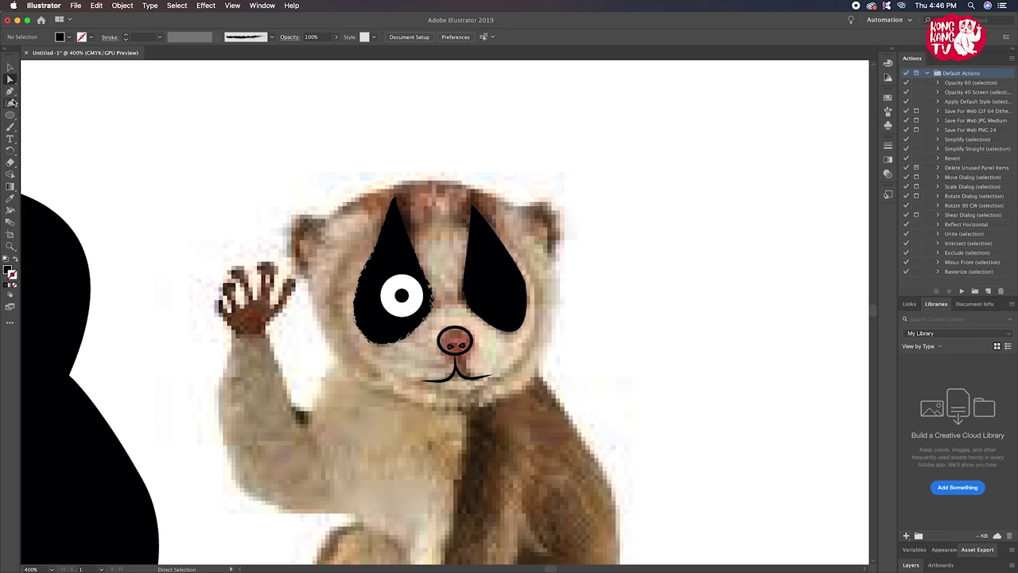
Give the right teardrop a charcoal brush outline at 0.5 pt stroke weight
key("super+z")
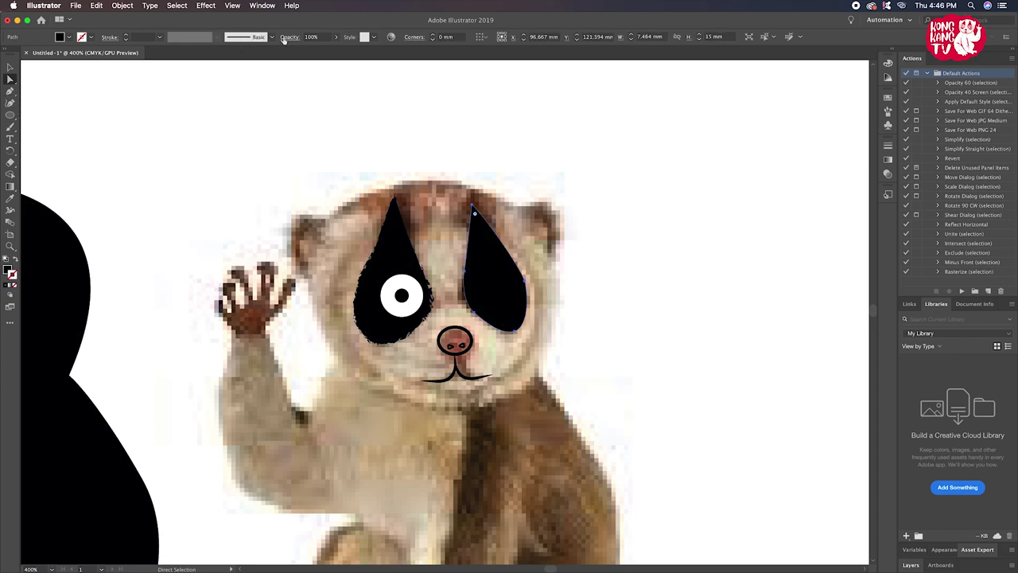
left_click(273, 38)
left_click(235, 108)
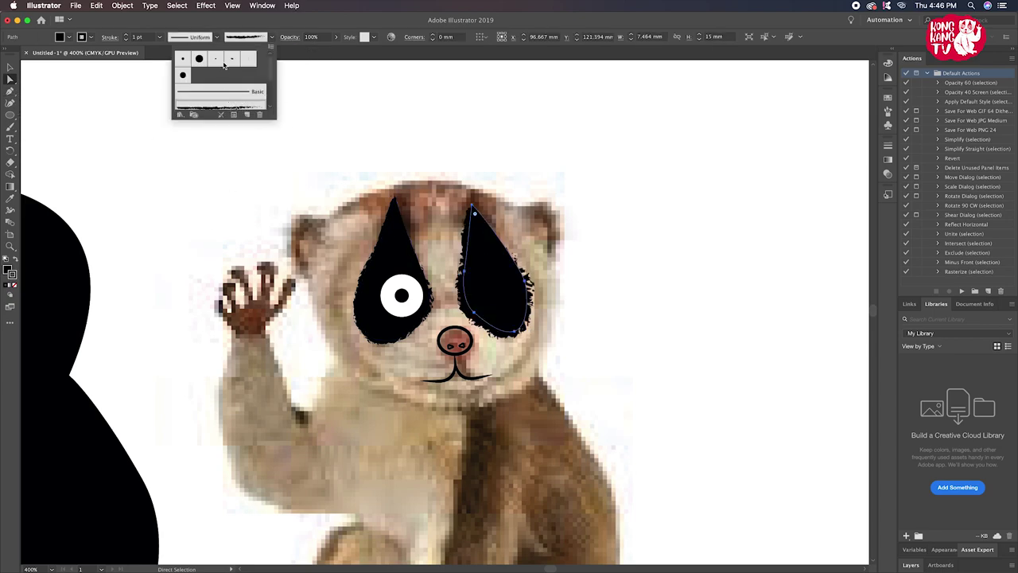
left_click(157, 38)
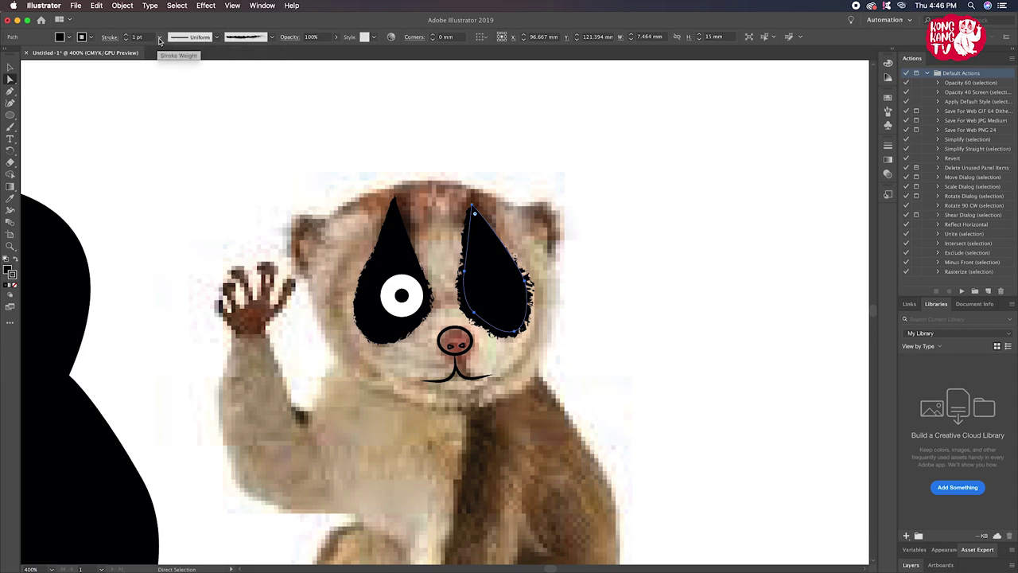
left_click(159, 38)
left_click(176, 58)
key("v")
left_click(130, 134)
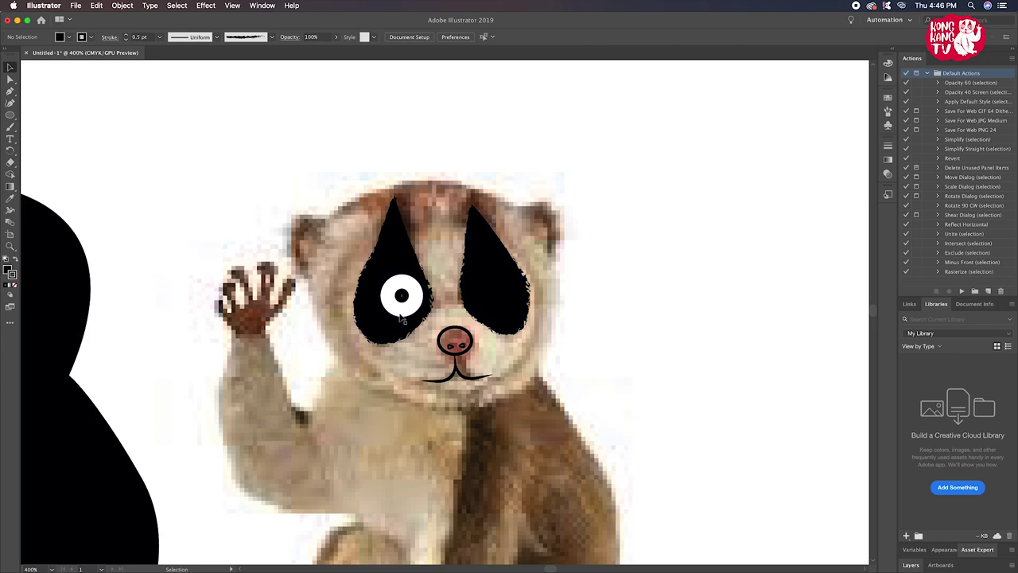
Fill the right eye circle with white using the Eyedropper
key("ctrl+y")
left_click(492, 309)
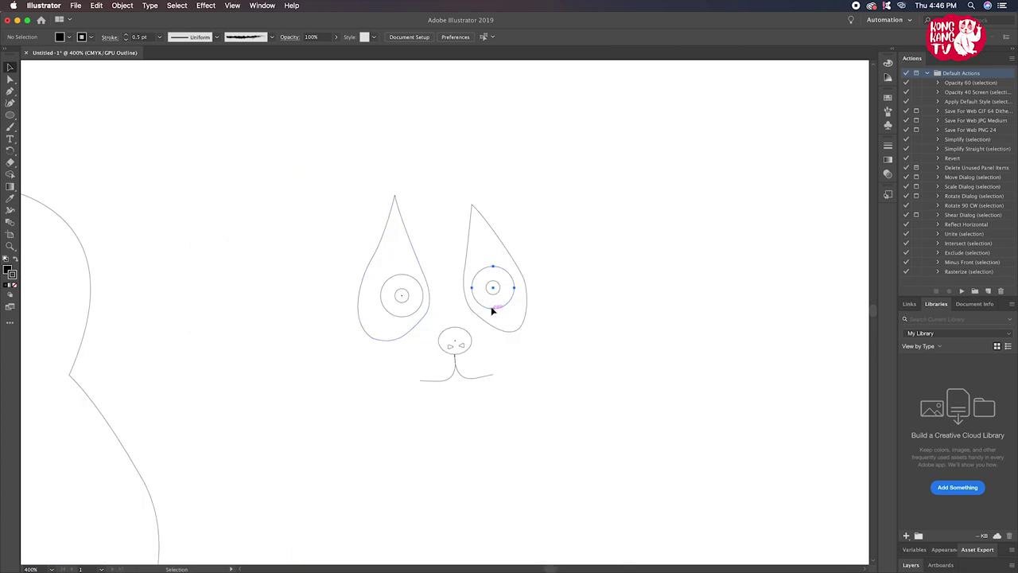
left_click(10, 198)
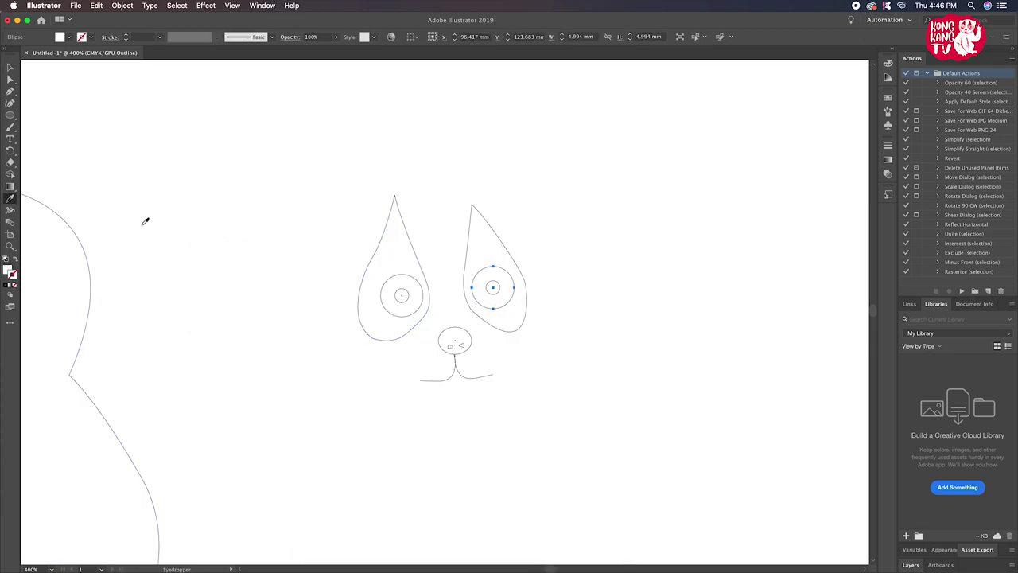
key("ctrl+y")
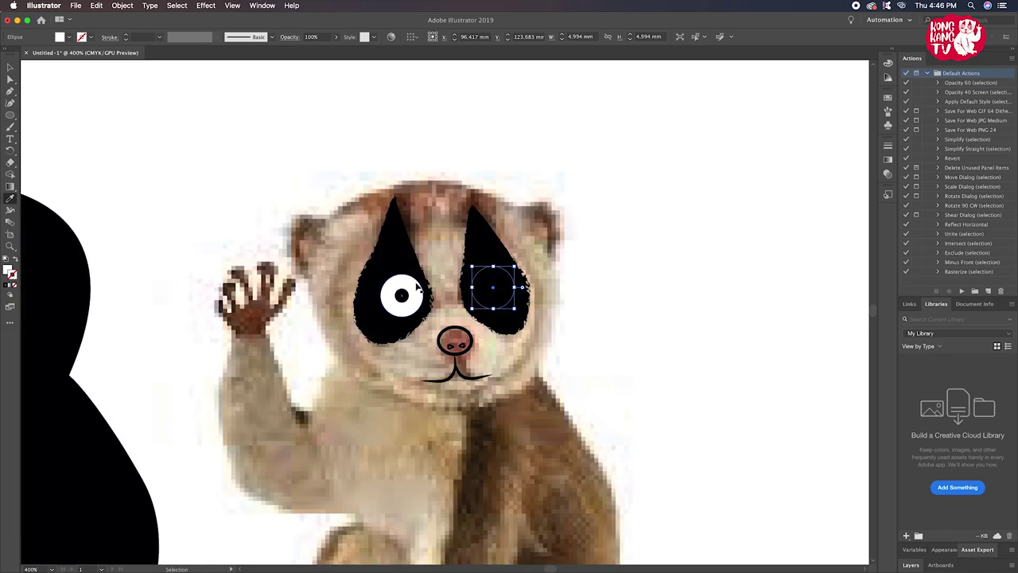
left_click(9, 69)
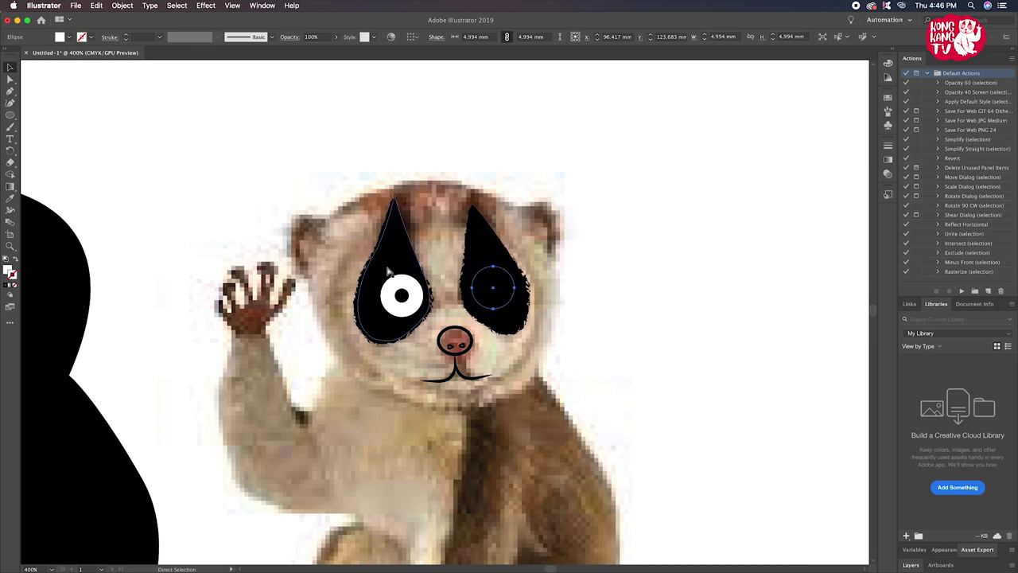
key("ctrl+plus")
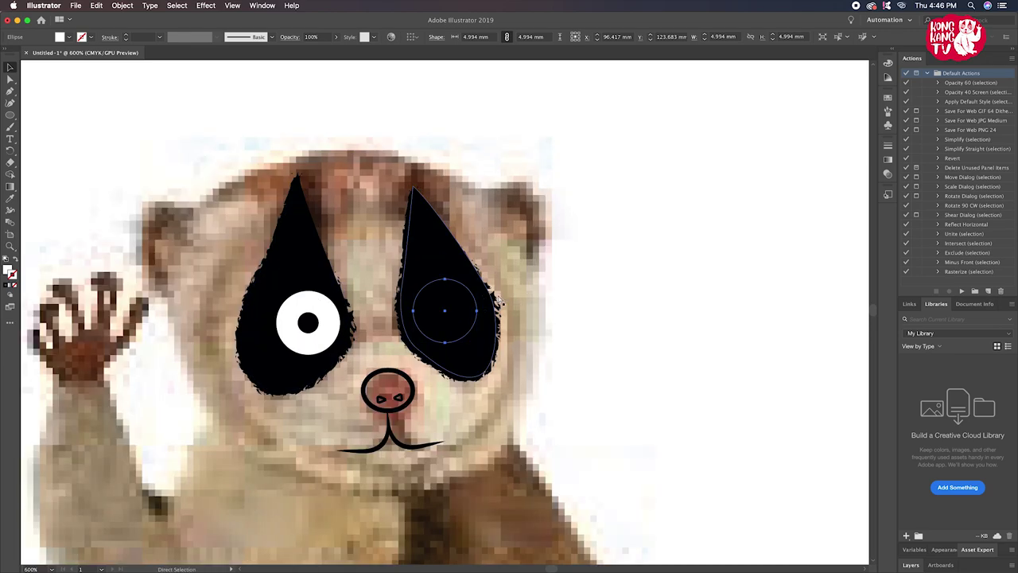
key("ctrl+shift+bracketright")
Bring the right eye's black pupil in front of the white eye circle
right_click(454, 323)
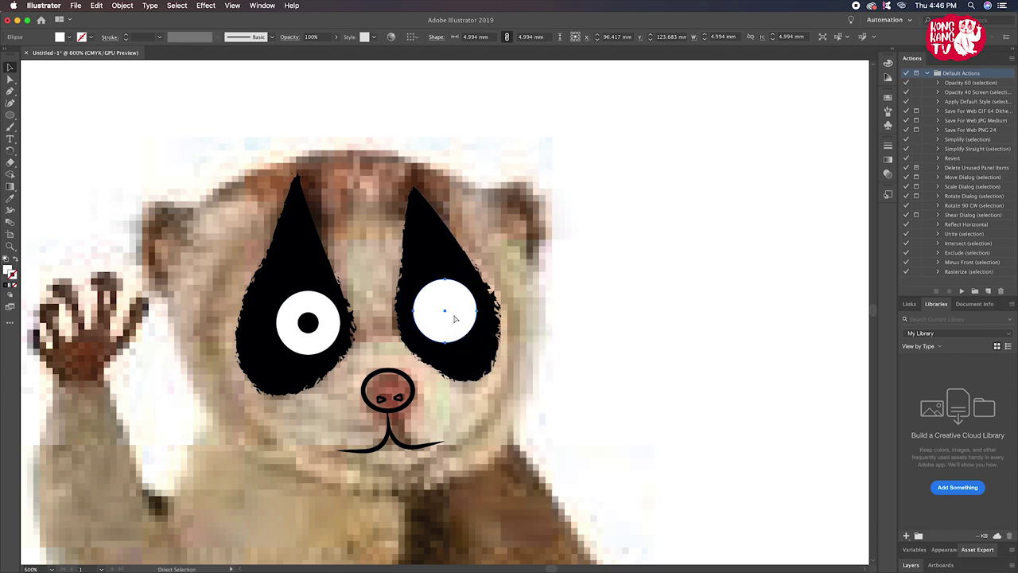
key("ctrl+y")
left_click(454, 319)
right_click(454, 319)
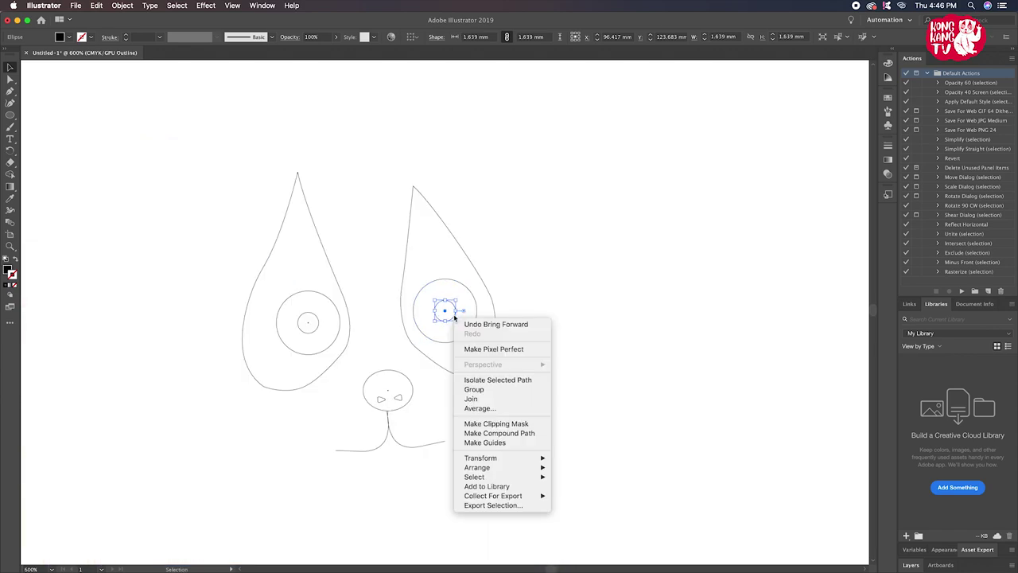
mouse_move(477, 466)
left_click(562, 469)
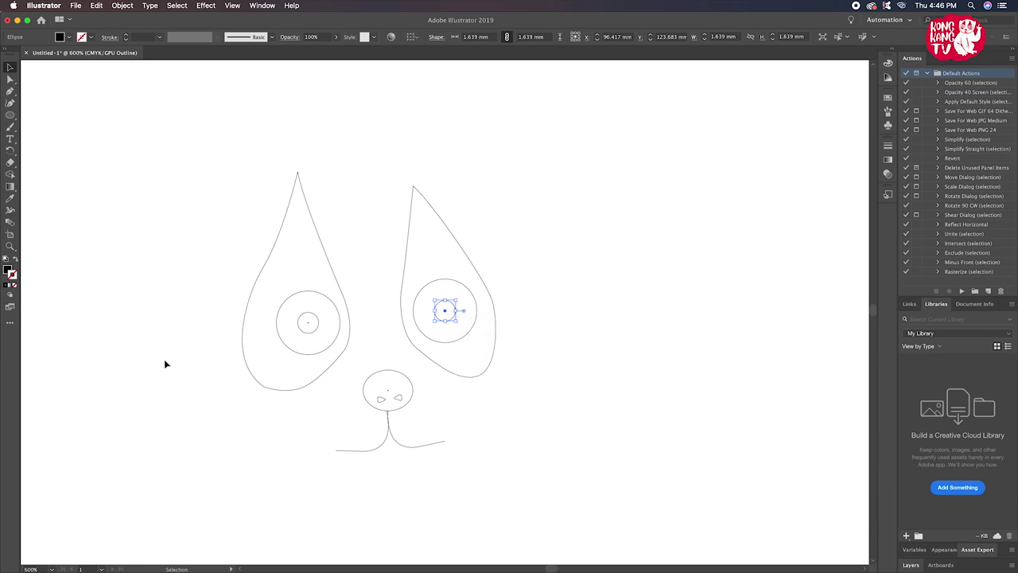
key("ctrl+y")
left_click(273, 141)
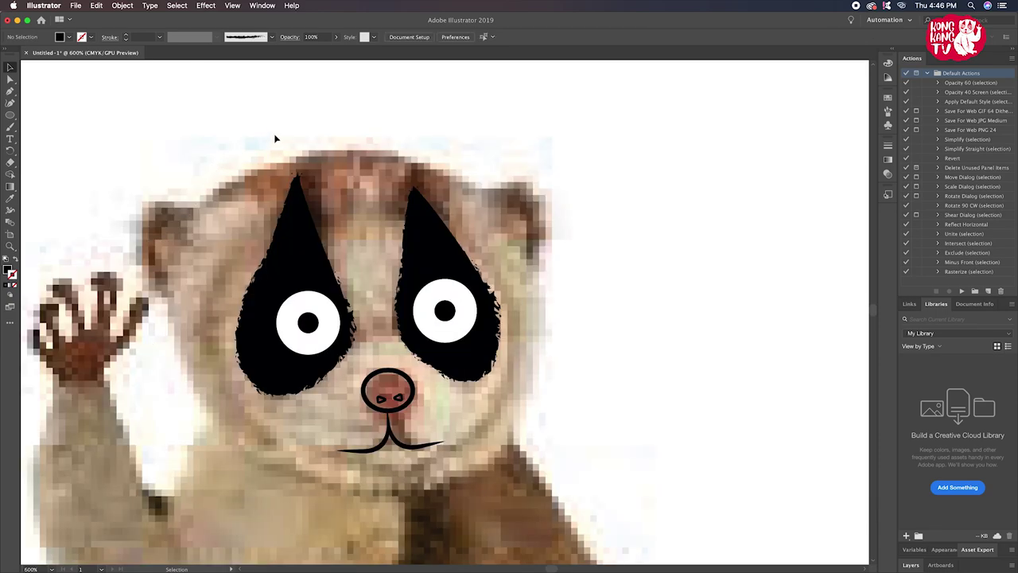
key("ctrl+minus")
key("ctrl+minus")
key("ctrl+minus")
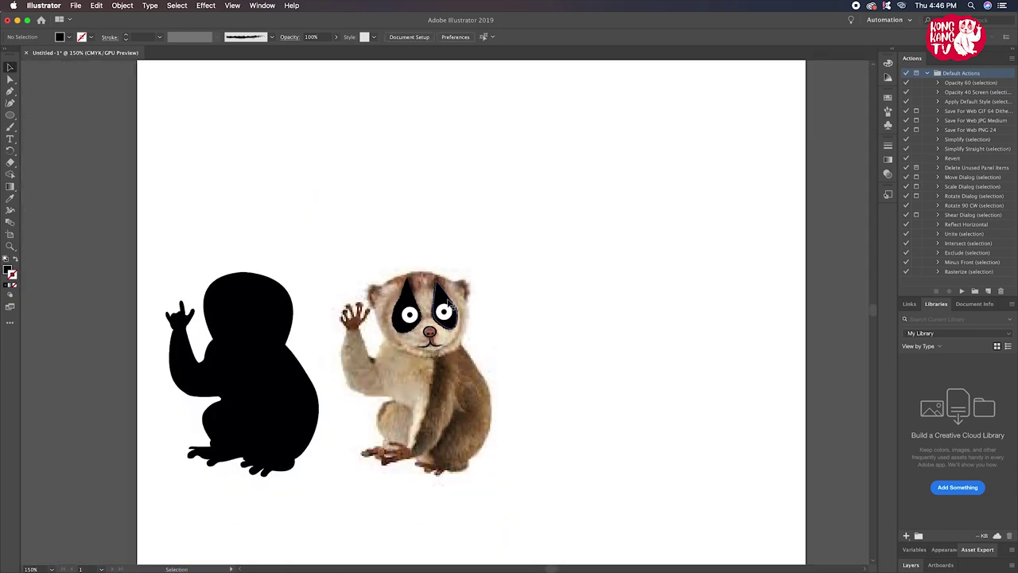
Select both eye patches together and drag them onto the black silhouette's head
left_click(449, 303)
left_click(412, 317, "shift")
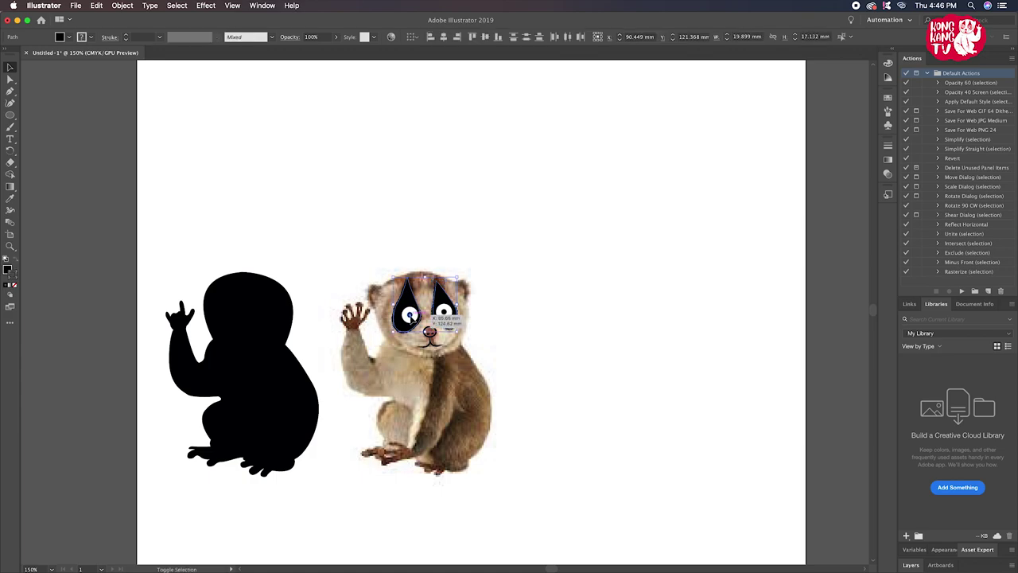
left_click(502, 234)
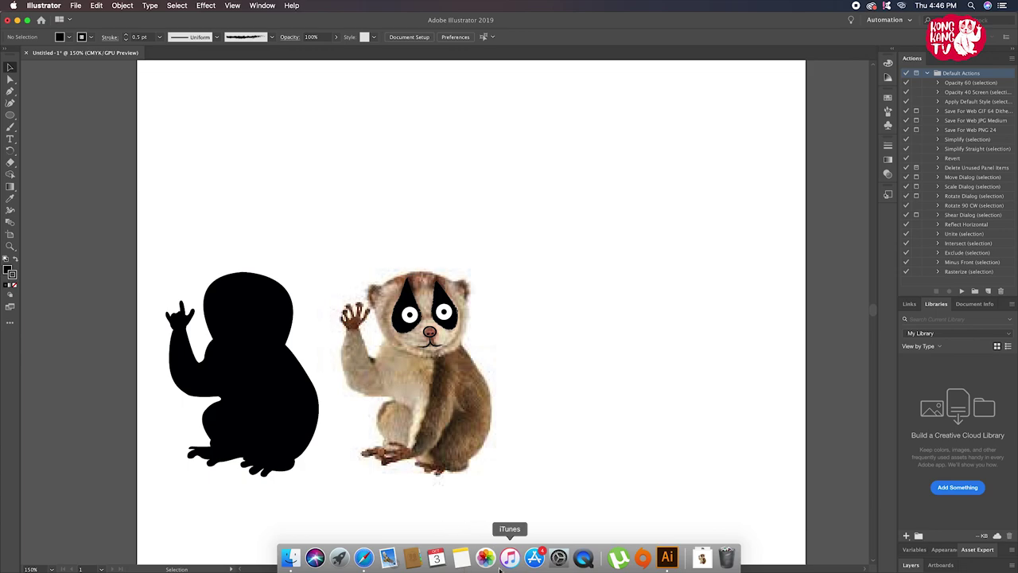
key("super+equal")
key("super+equal")
key("super+equal")
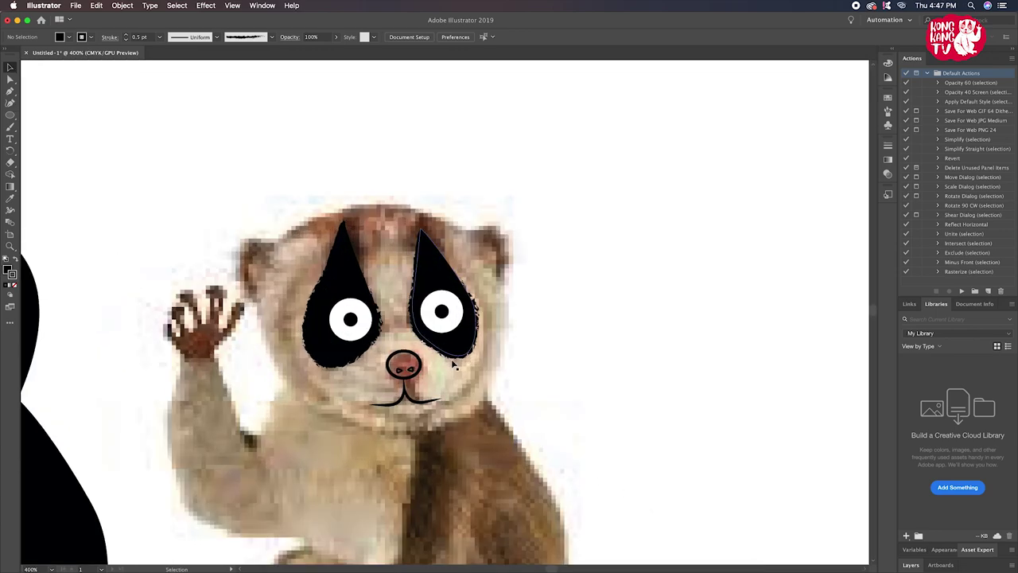
left_click(451, 345)
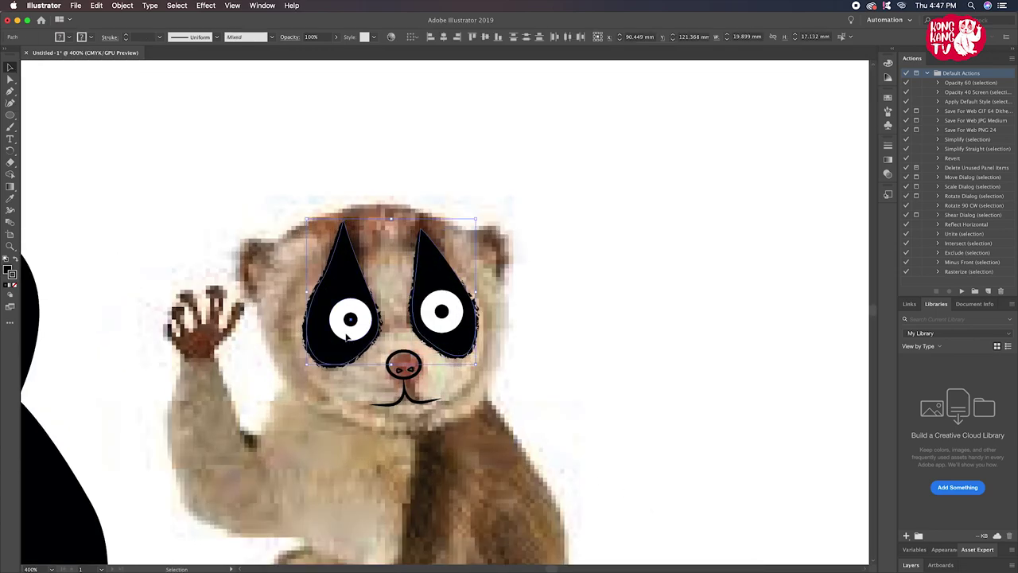
key("a")
key("super+minus")
mouse_move(351, 322)
left_mouse_down()
mouse_move(565, 322)
mouse_move(214, 316)
left_mouse_up()
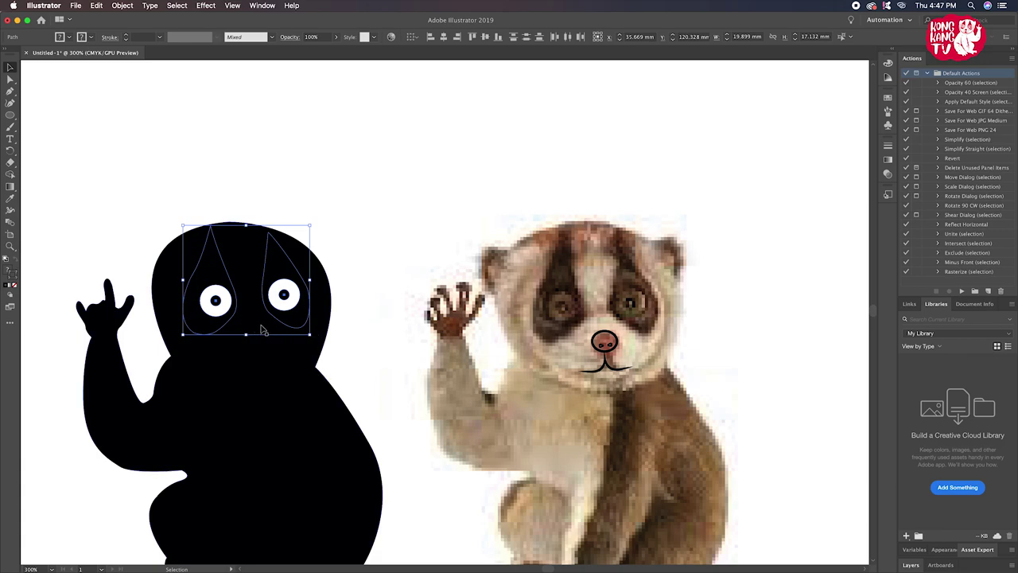
Nudge the eye patches slightly lower on the head, then reselect both patches
key("Down")
key("Right")
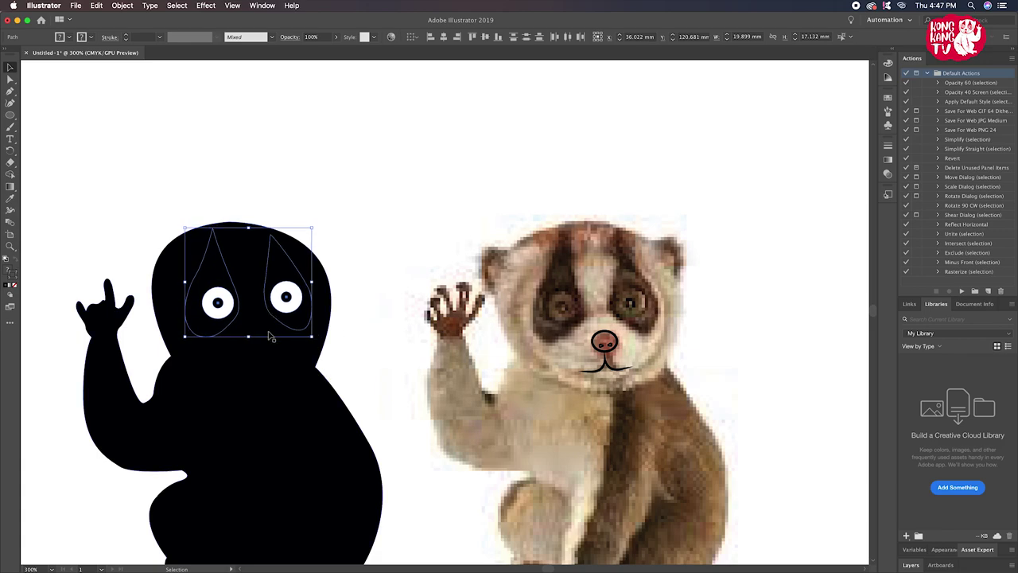
key("Left")
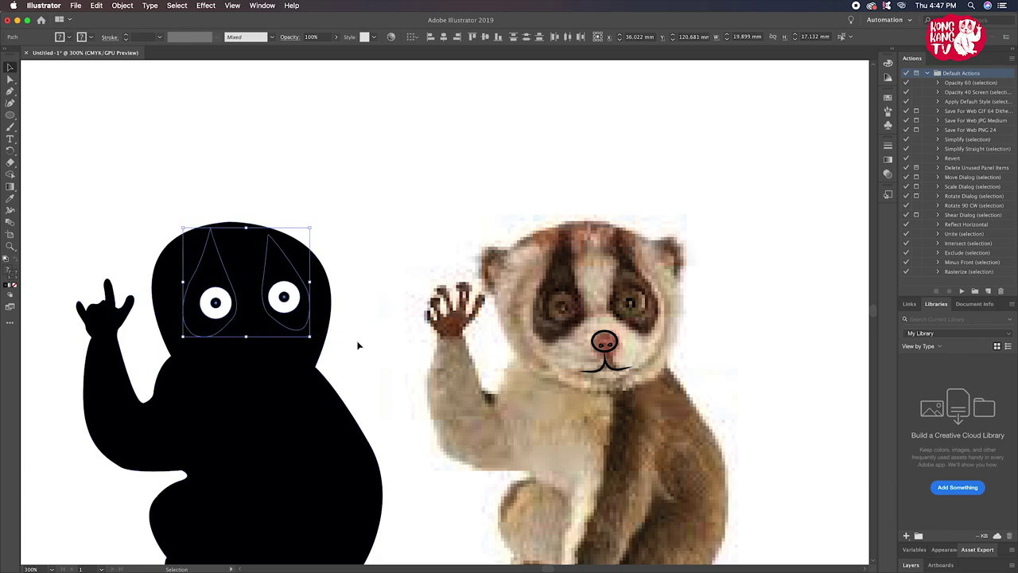
left_click(358, 345)
left_click(286, 262)
left_click(211, 266, "shift")
Undo an accidental Eyedropper white fill on the eye patches
left_click(10, 198)
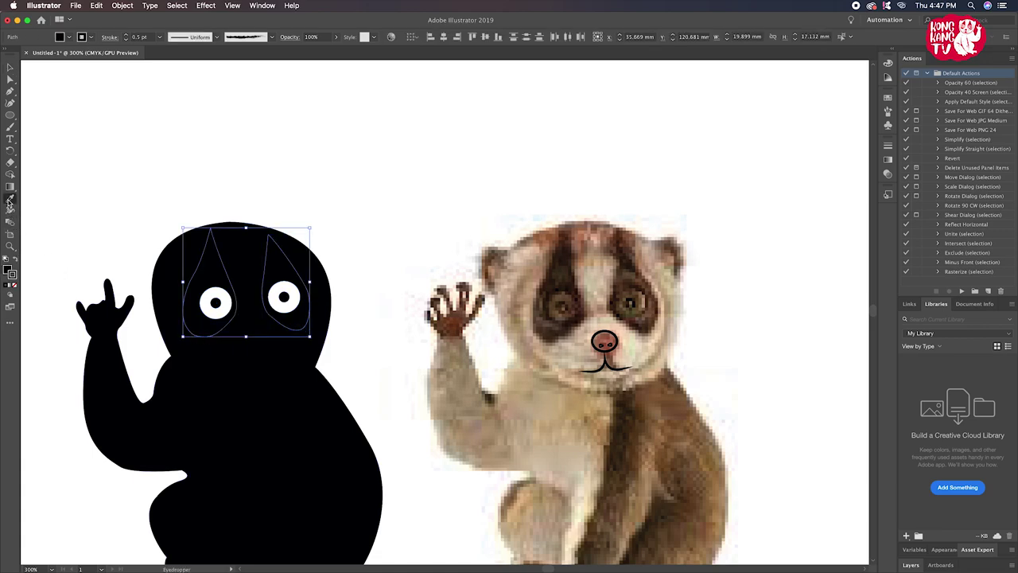
left_click(82, 221)
key("ctrl+z")
left_click(11, 67)
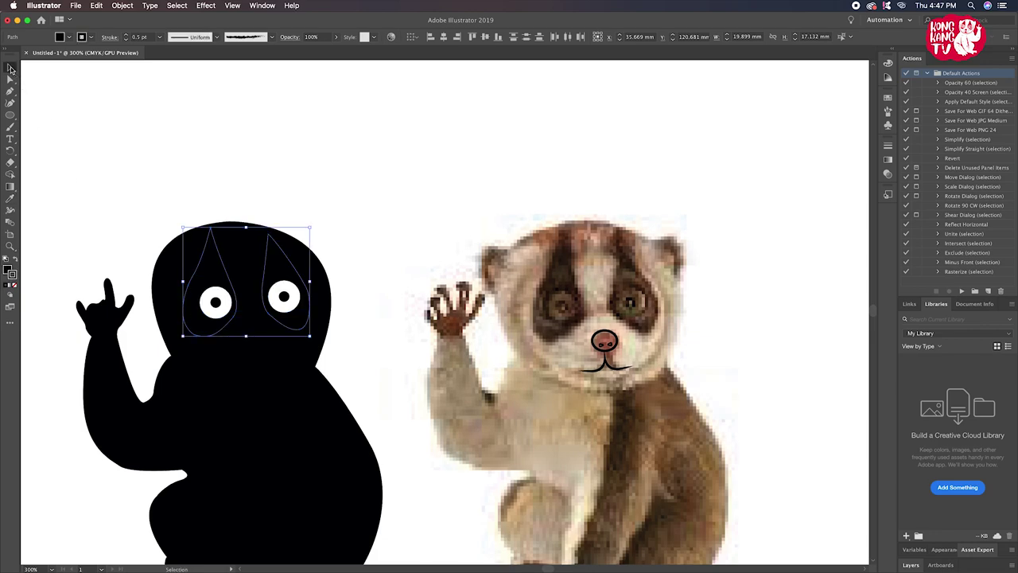
Bring up the menu bar and right-click commands for the selected eye patches
left_click(258, 8)
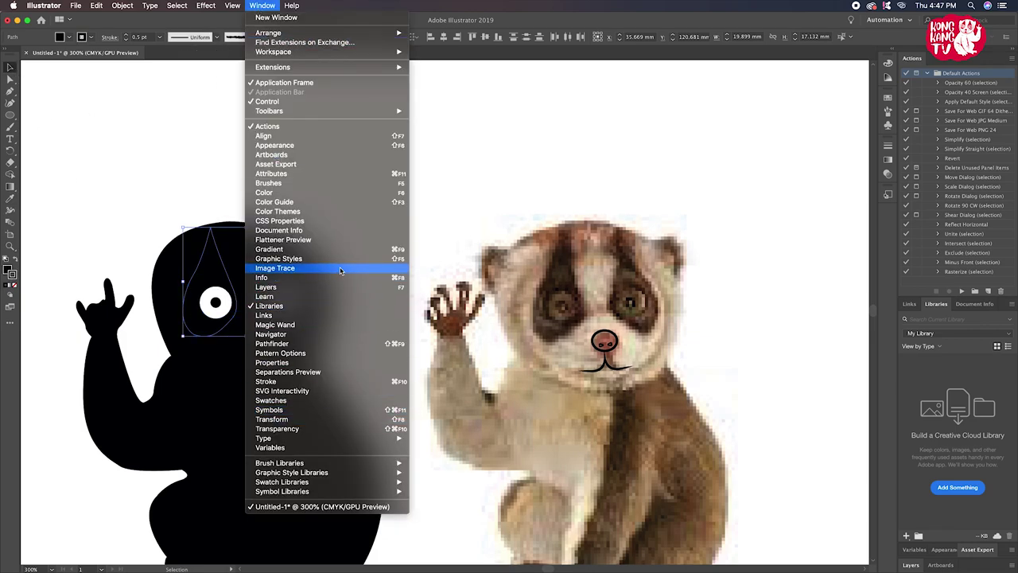
left_click(226, 280)
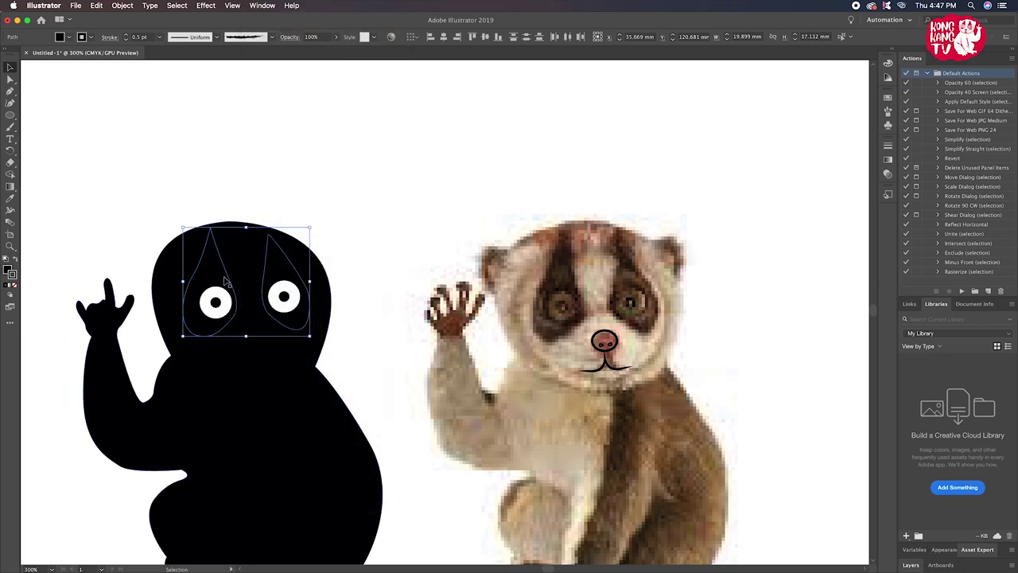
right_click(225, 279)
mouse_move(251, 409)
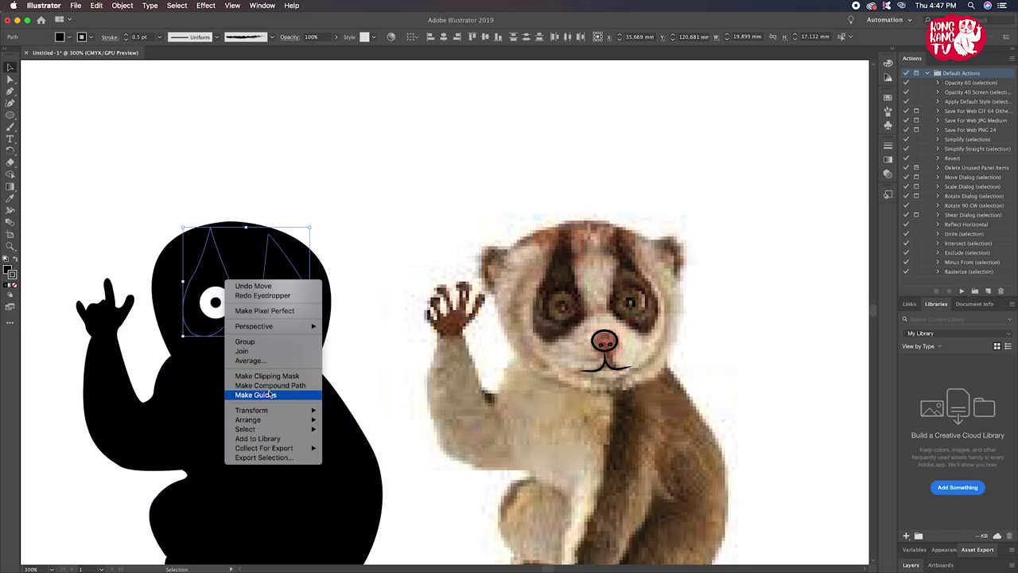
left_click(252, 6)
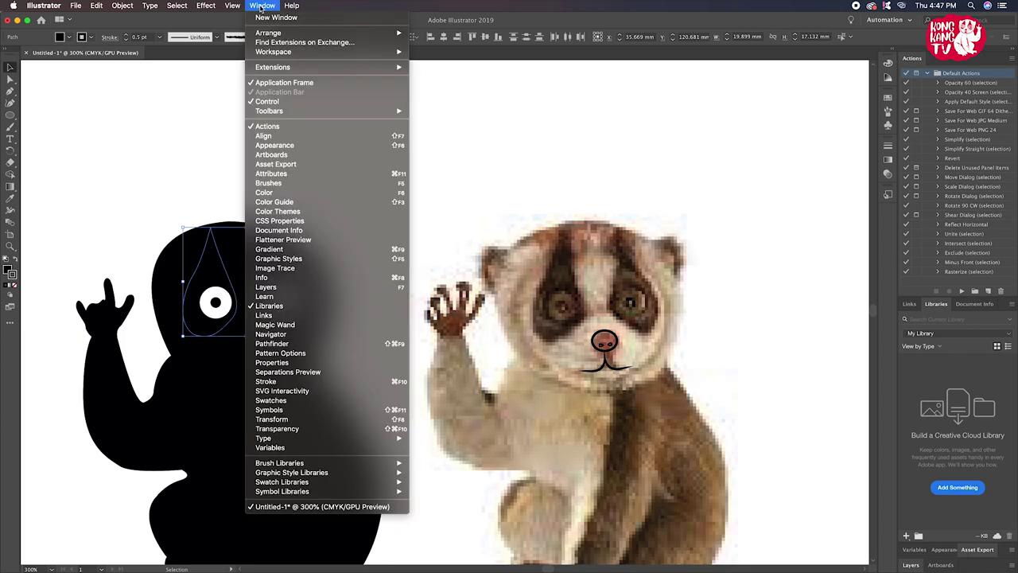
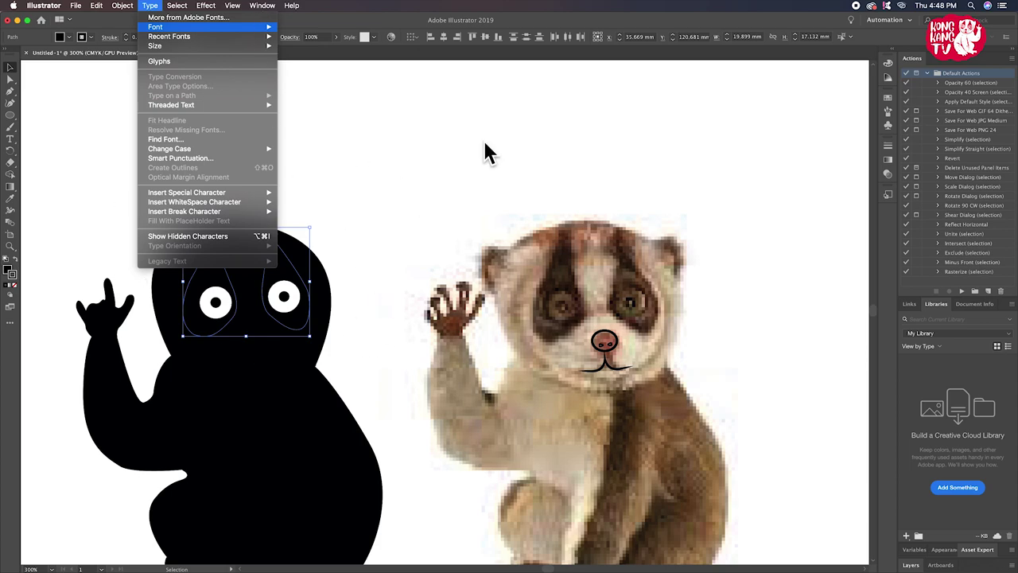
Open the Stroke panel from the Window menu, then close it again
left_click(298, 256)
left_click(262, 6)
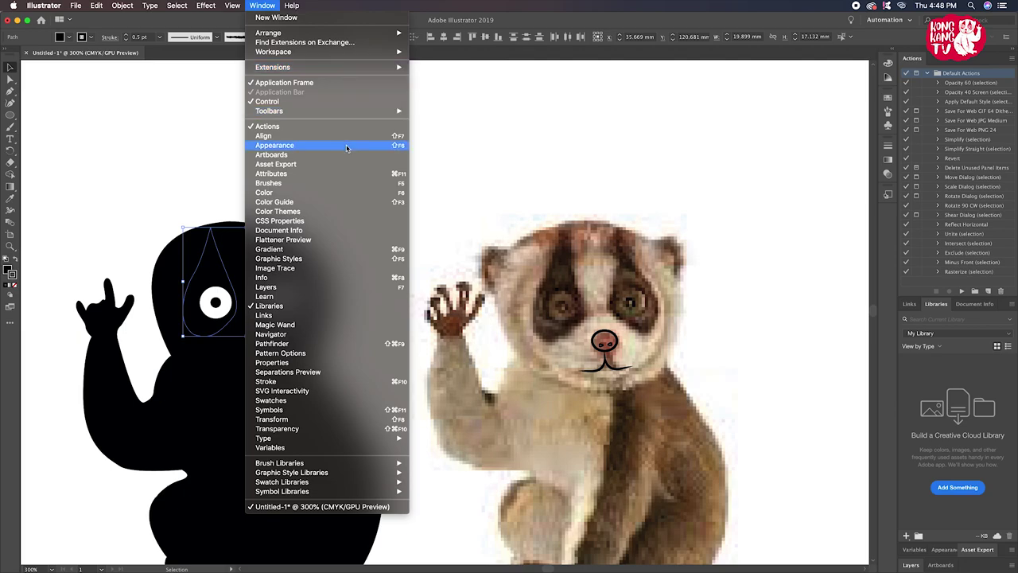
left_click(331, 382)
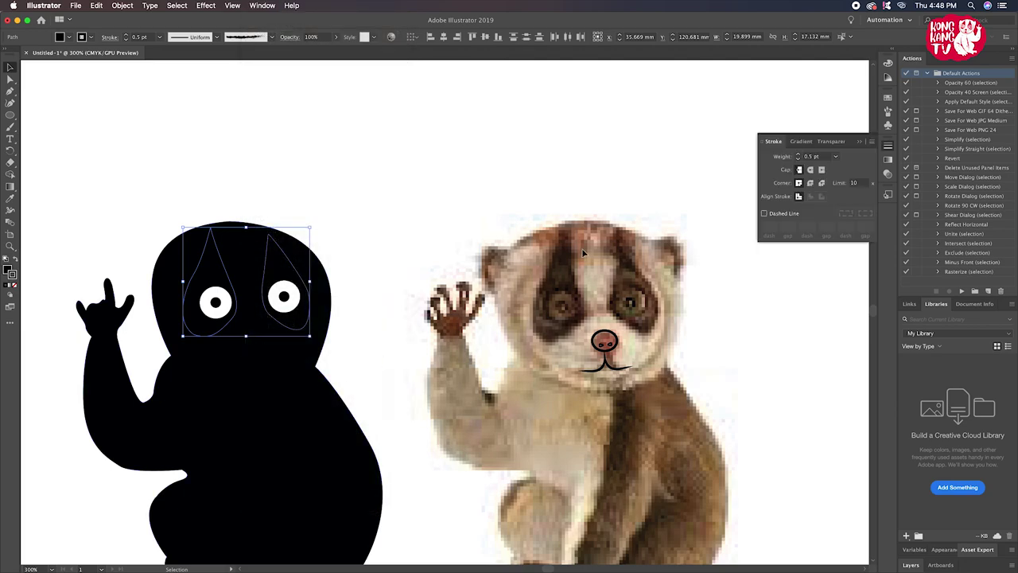
left_click(857, 143)
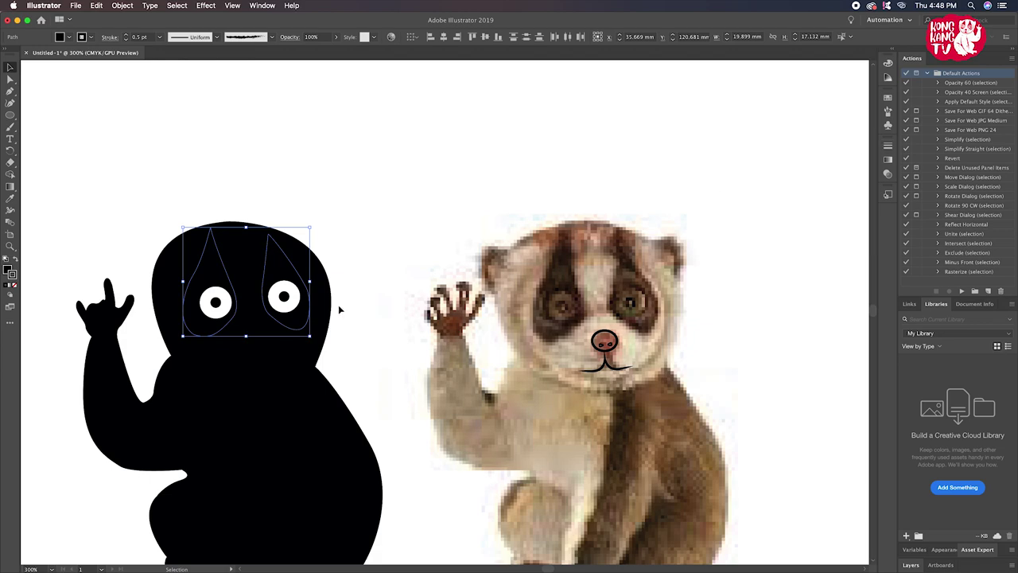
Give the two teardrop eye shapes a white stroke and a white fill from the control bar swatches
right_click(303, 320)
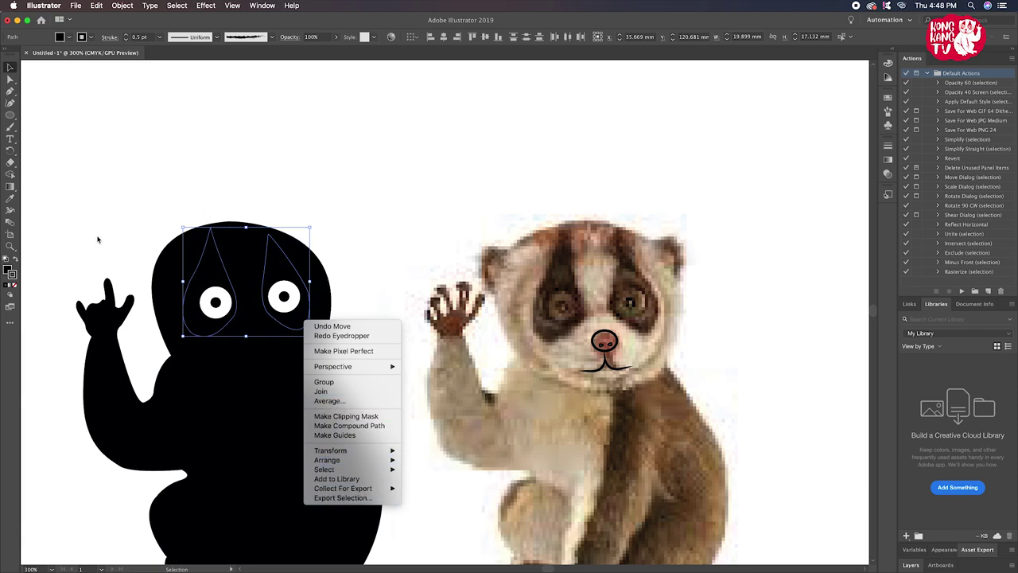
left_click(97, 42)
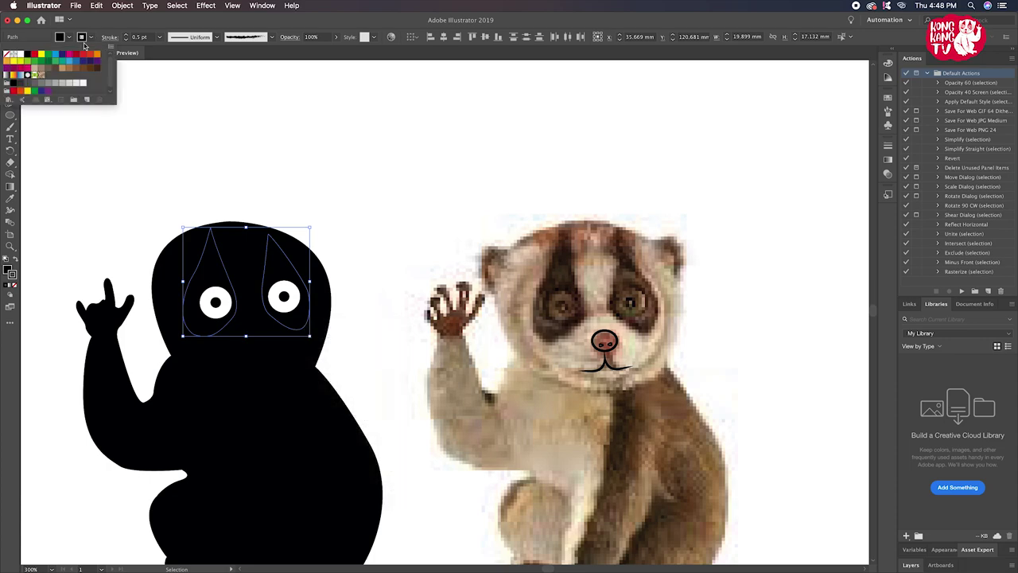
left_click(20, 55)
left_click(67, 41)
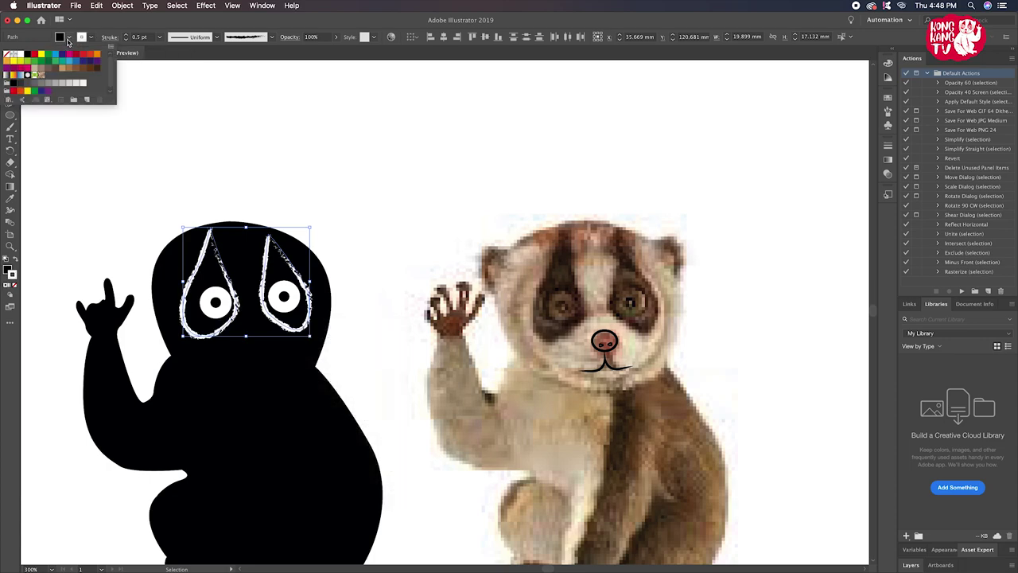
left_click(24, 56)
left_click(209, 163)
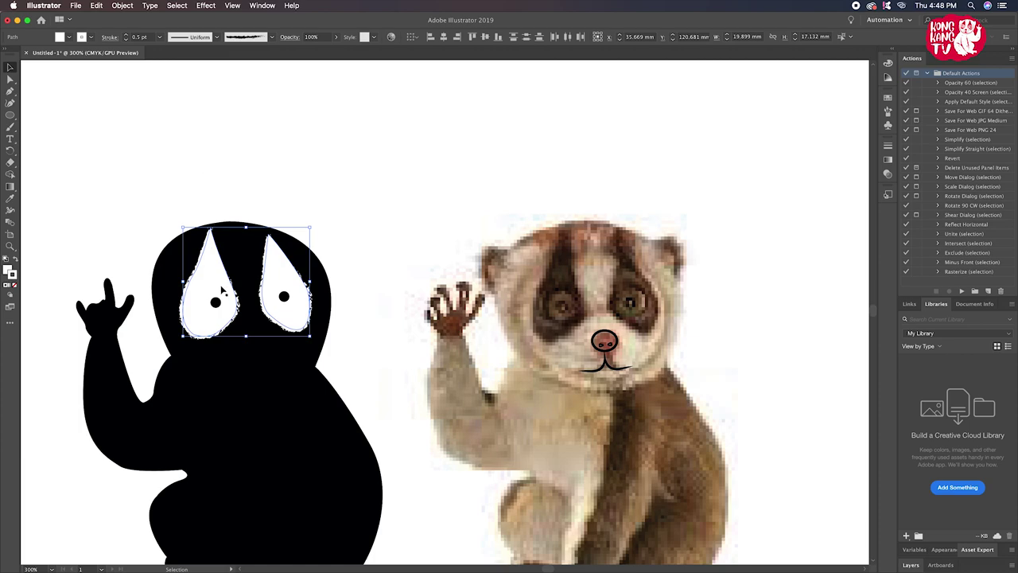
left_click(215, 299)
left_click(10, 198)
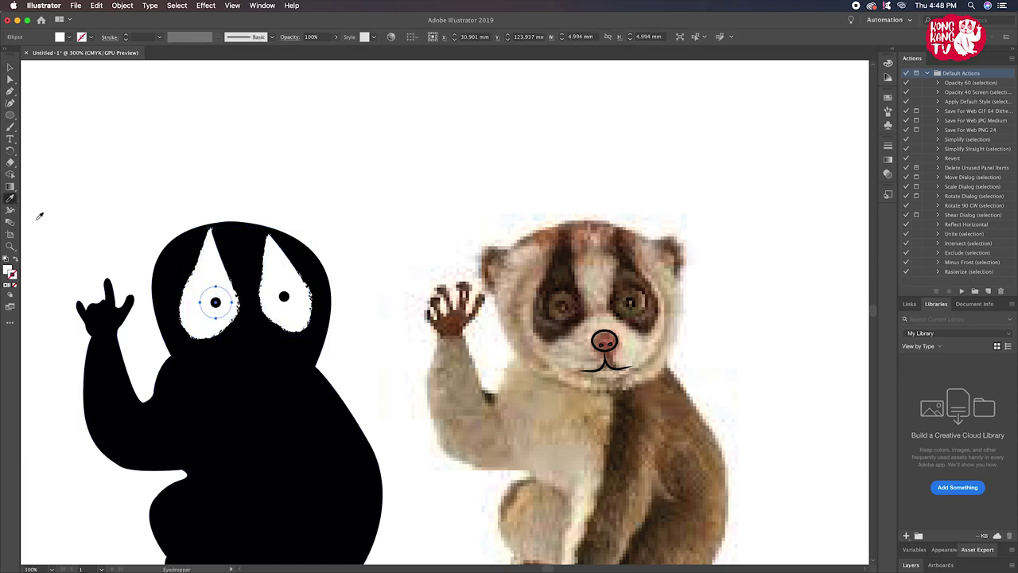
Eyedrop the body's black onto the left pupil and white onto its small highlight
left_click(110, 329)
left_click(11, 68)
left_click(215, 301)
left_click(10, 198)
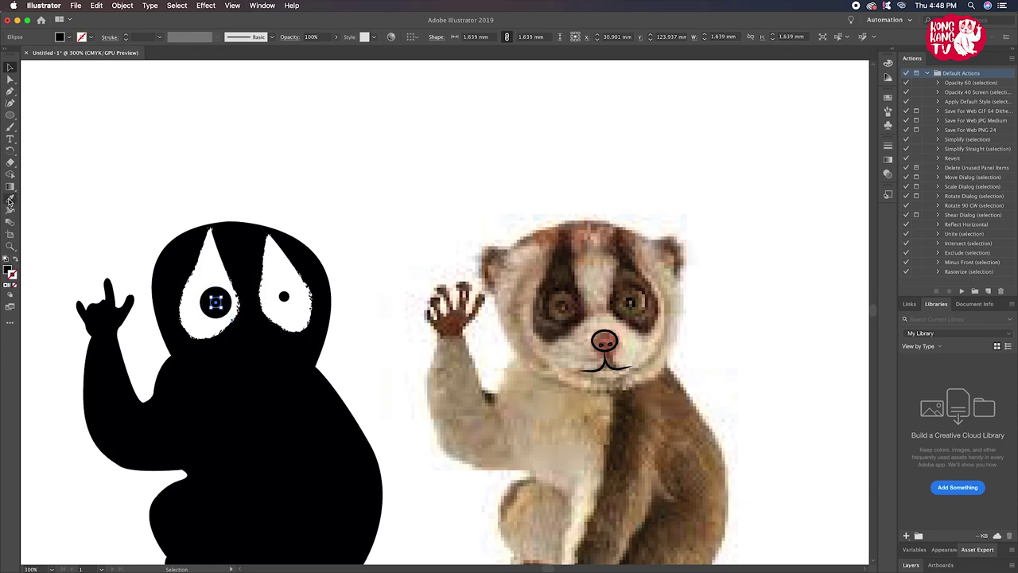
left_click(203, 271)
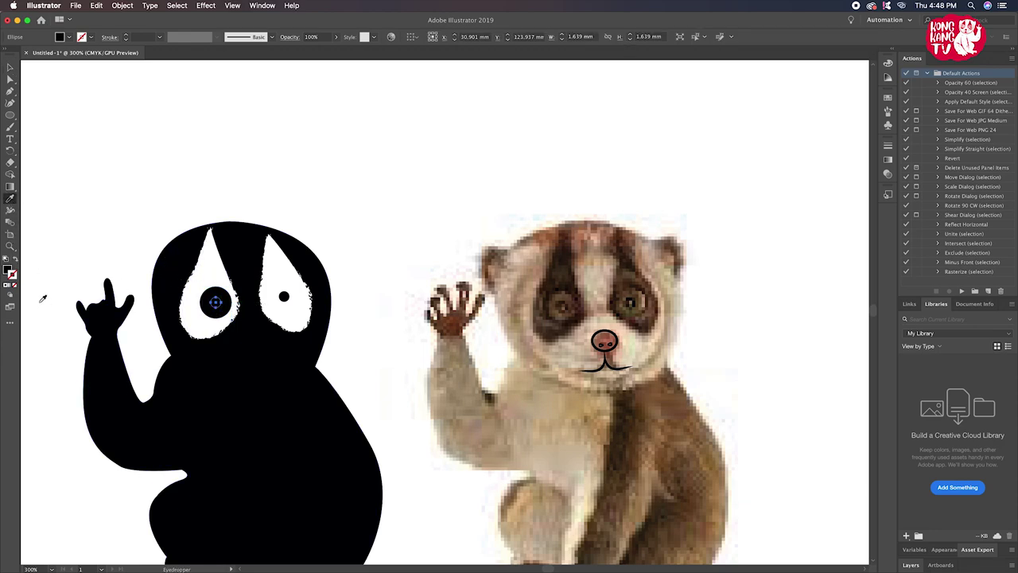
left_click(10, 68)
left_click(186, 231)
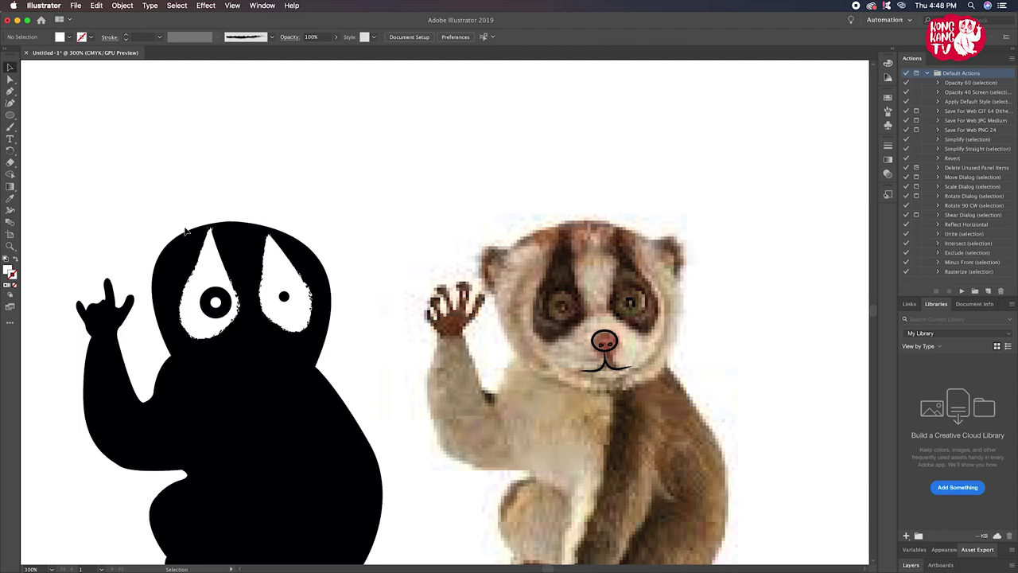
Eyedrop the body's black onto the right pupil, then select its highlight
left_click(286, 296)
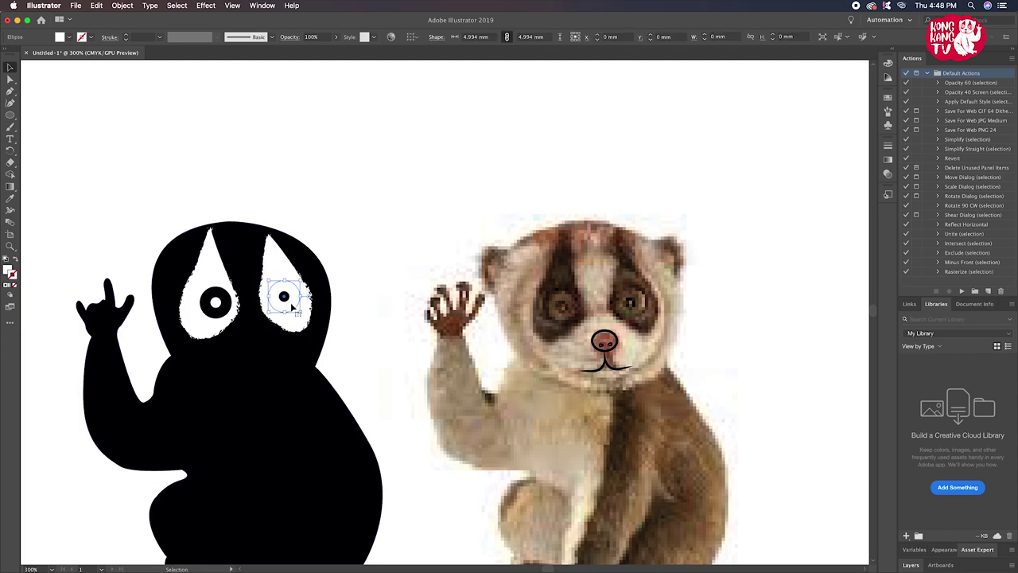
left_click(10, 198)
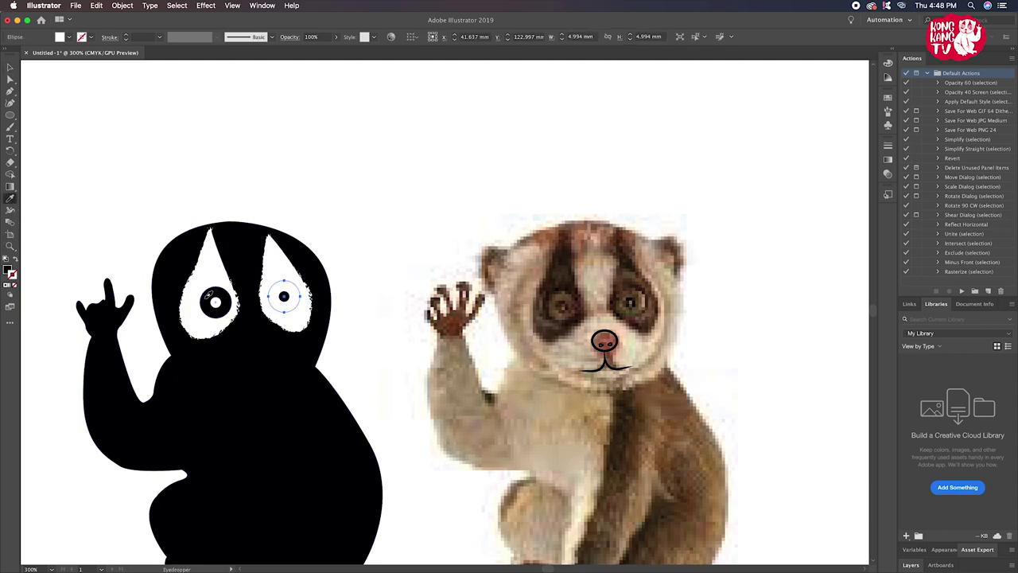
left_click(167, 233)
left_click(10, 68)
left_click(286, 300)
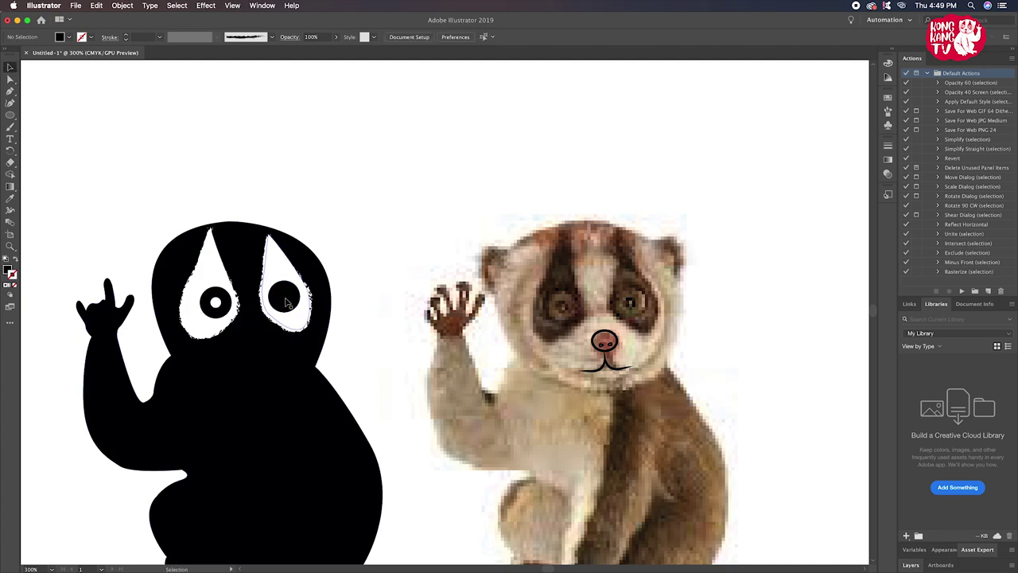
Eyedrop white onto the right pupil's highlight to match the left one
left_click(11, 198)
left_click(218, 303)
left_click(11, 67)
left_click(162, 183)
Eyedrop white onto the nose circle and black onto both nostrils
left_click(612, 354)
left_click(10, 198)
left_click(367, 232)
key("v")
left_click(604, 343)
left_click(604, 343, "shift")
left_click(10, 198)
left_click(232, 238)
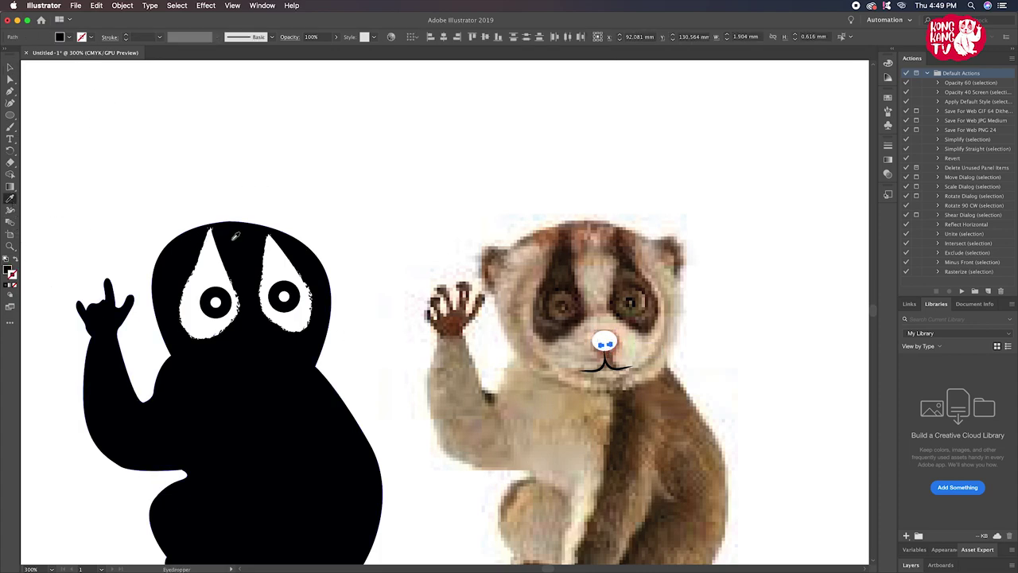
key("v")
left_click(159, 187)
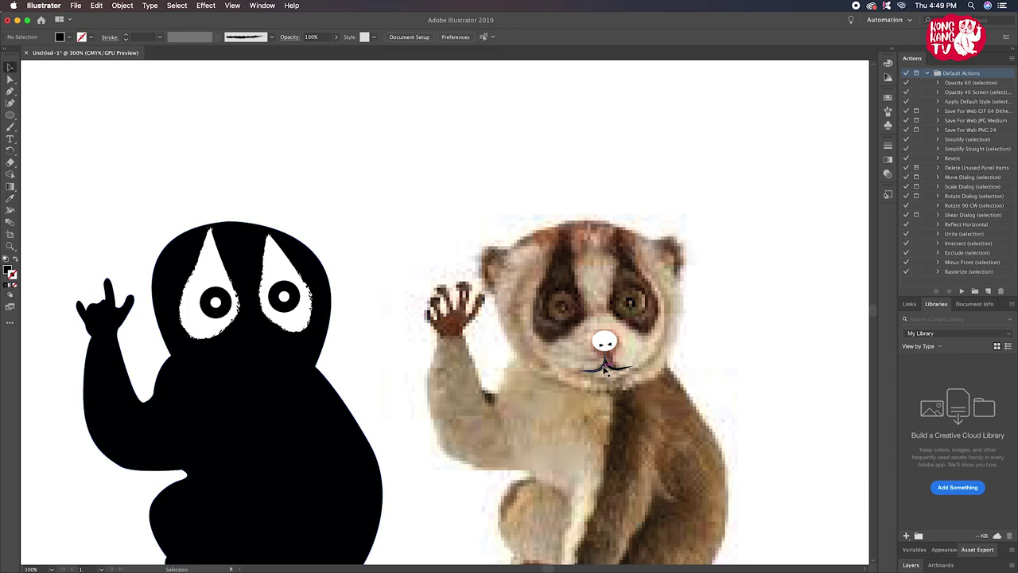
Turn the mouth into a white stroke line with a tapered width profile
left_click(607, 367)
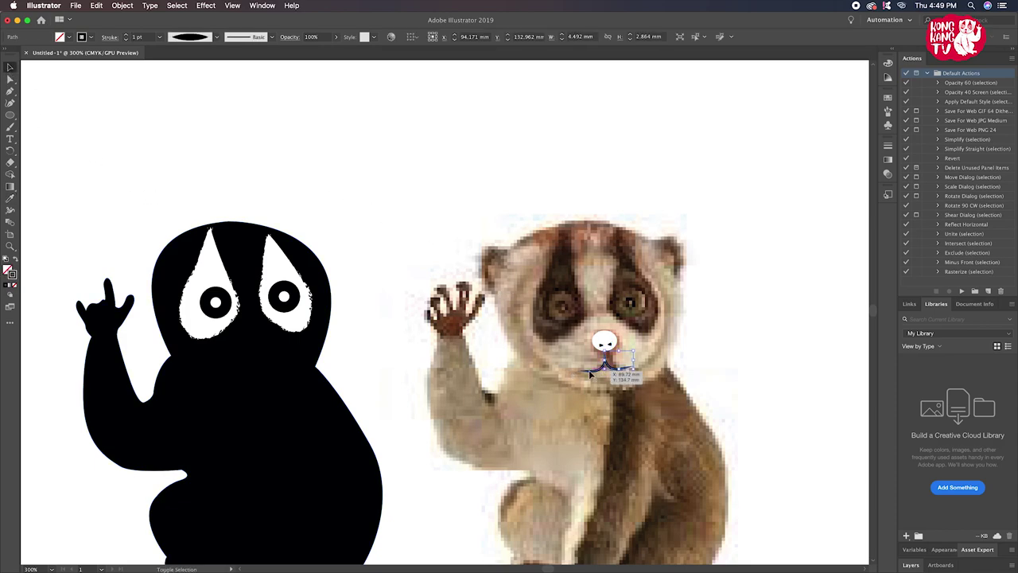
left_click(11, 198)
left_click(160, 157)
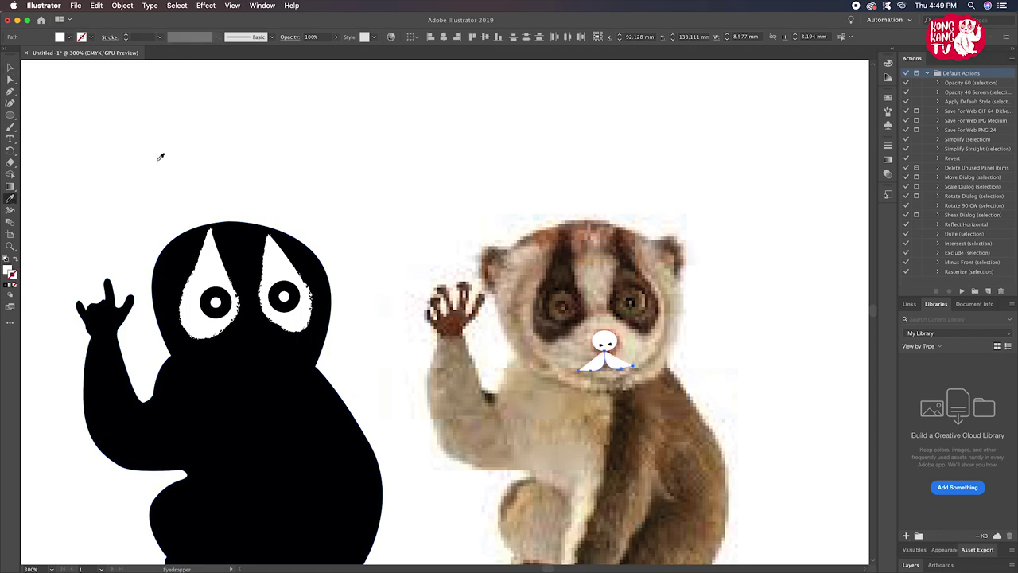
left_click(15, 260)
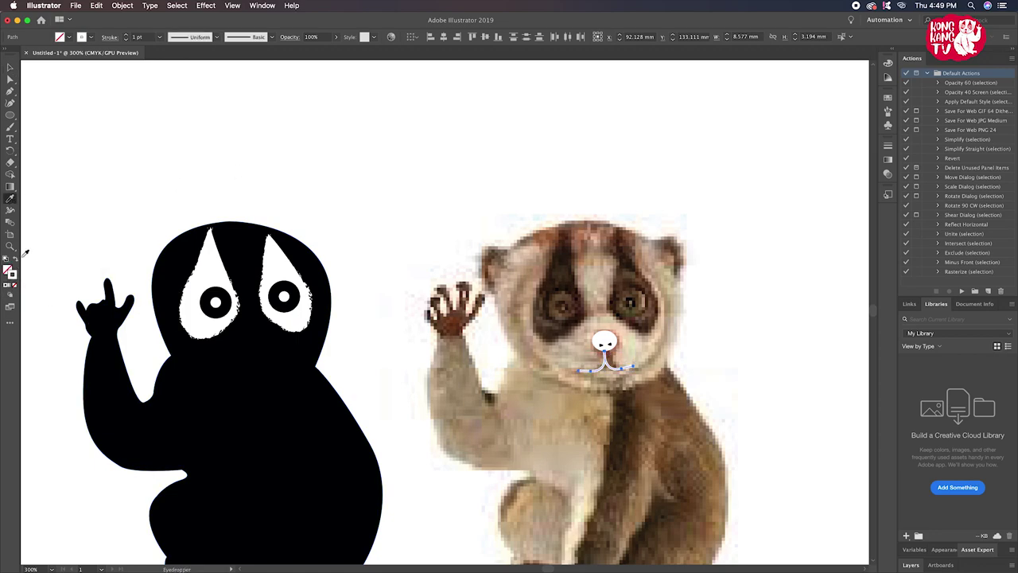
left_click(216, 37)
left_click(201, 69)
Move the nose and mouth together onto the mascot's face
left_click(602, 342, "shift")
left_click_drag(602, 342, 259, 357)
left_click(368, 362)
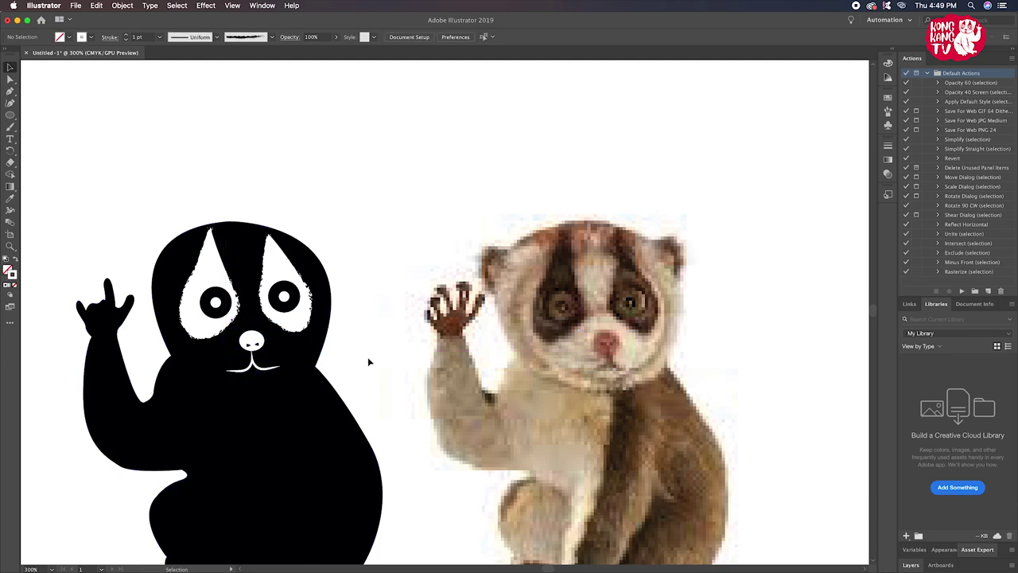
Draw an ellipse around the photo loris's face and stretch it wider and taller
key("ctrl+minus")
key("ctrl+minus")
key("ctrl+minus")
key("ctrl+minus")
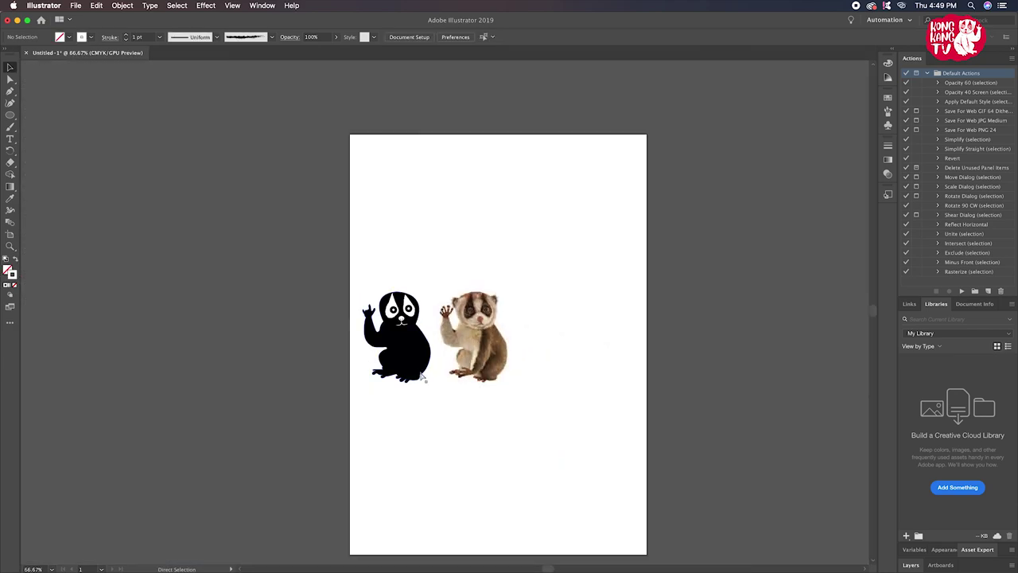
key("ctrl+plus")
key("ctrl+plus")
key("ctrl+plus")
key("ctrl+plus")
scroll(519, 318, "down", 2)
scroll(533, 296, "down", 2)
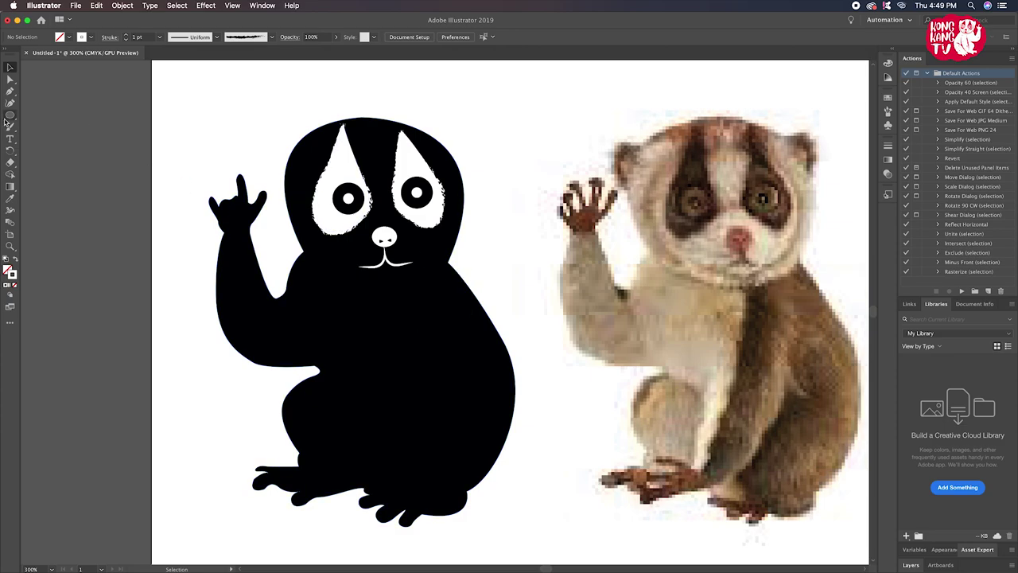
left_click_drag(10, 115, 52, 125)
left_click_drag(669, 156, 795, 276)
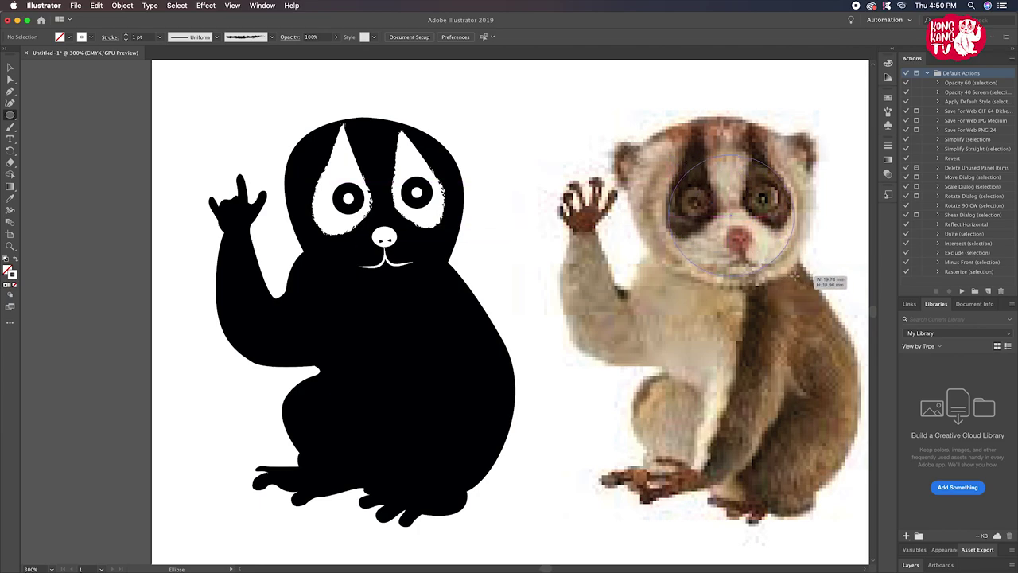
left_click_drag(796, 277, 799, 276)
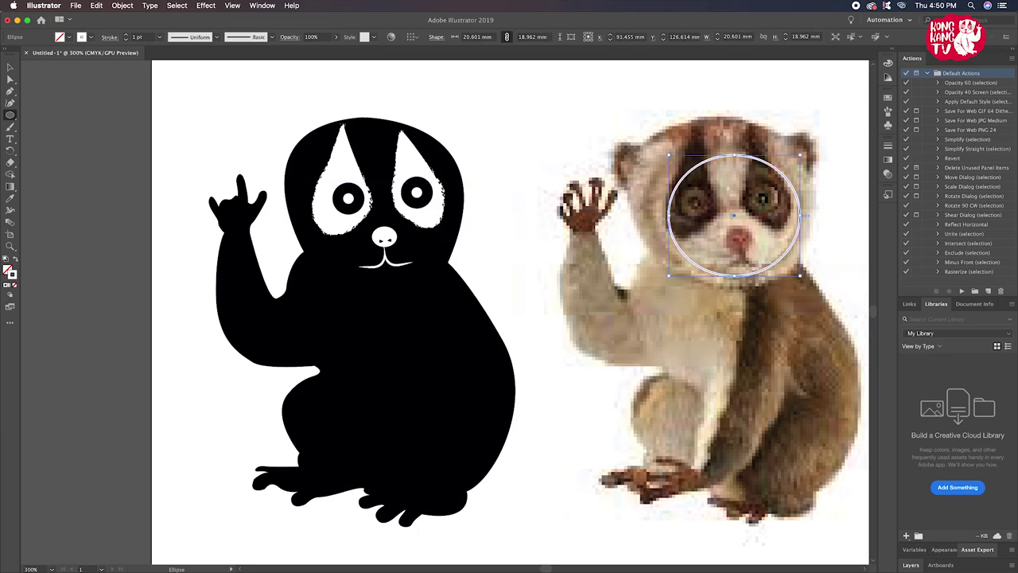
left_click_drag(669, 216, 651, 212)
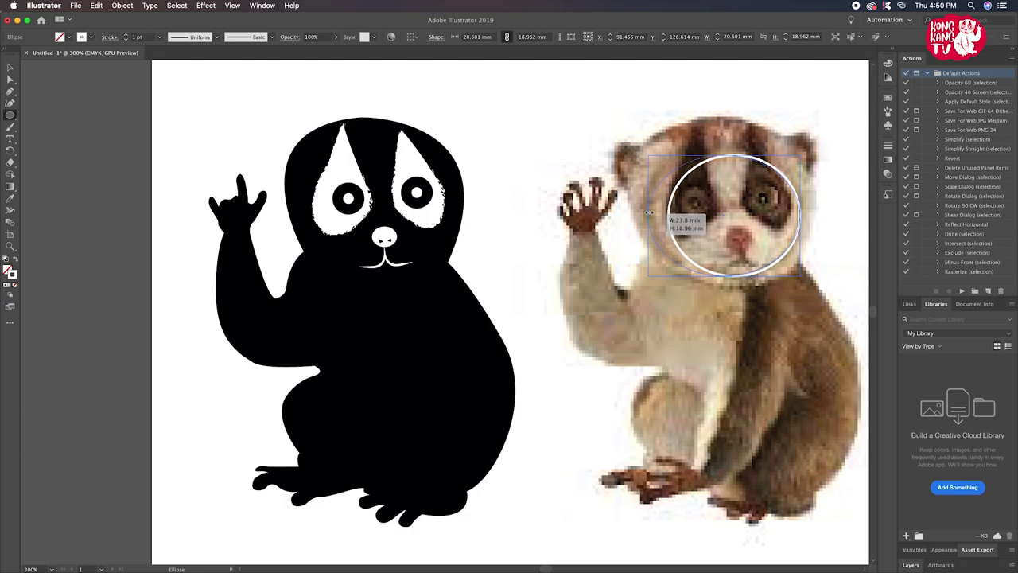
left_click_drag(725, 155, 726, 137)
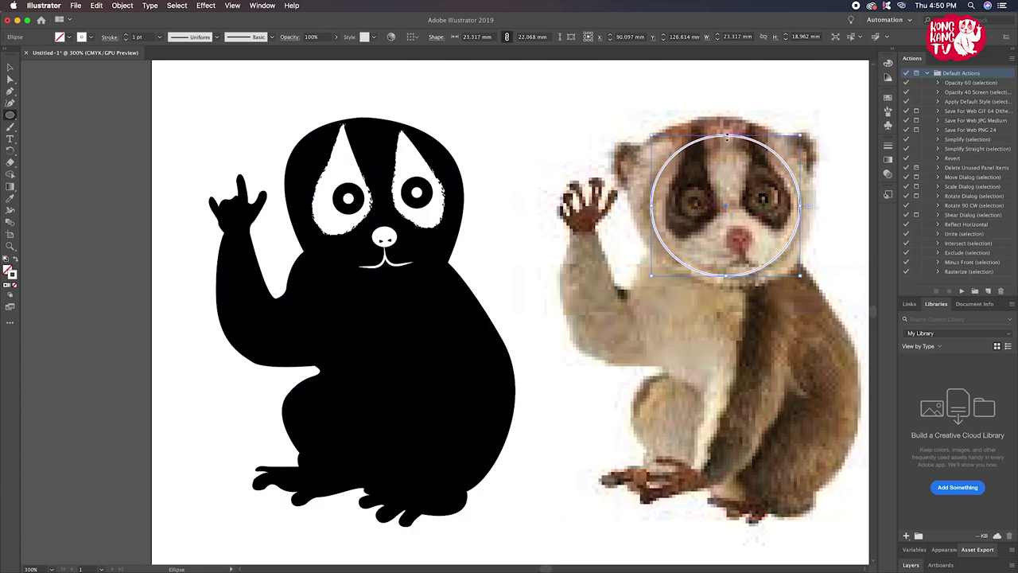
Add a point at the ellipse's top with the Curvature tool and delete the top segment
left_click(10, 80)
left_click(718, 138)
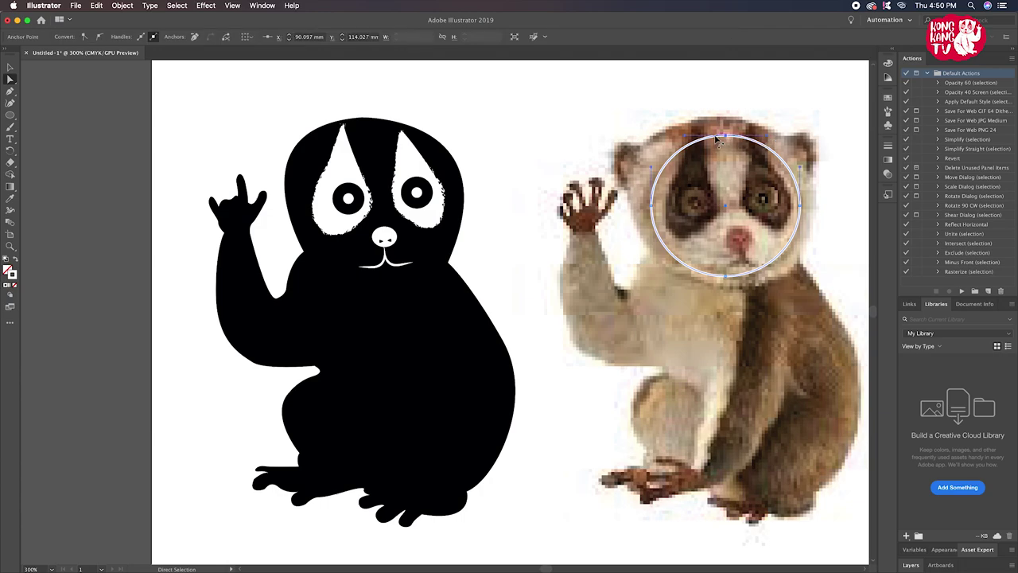
left_click(10, 105)
left_click(11, 92)
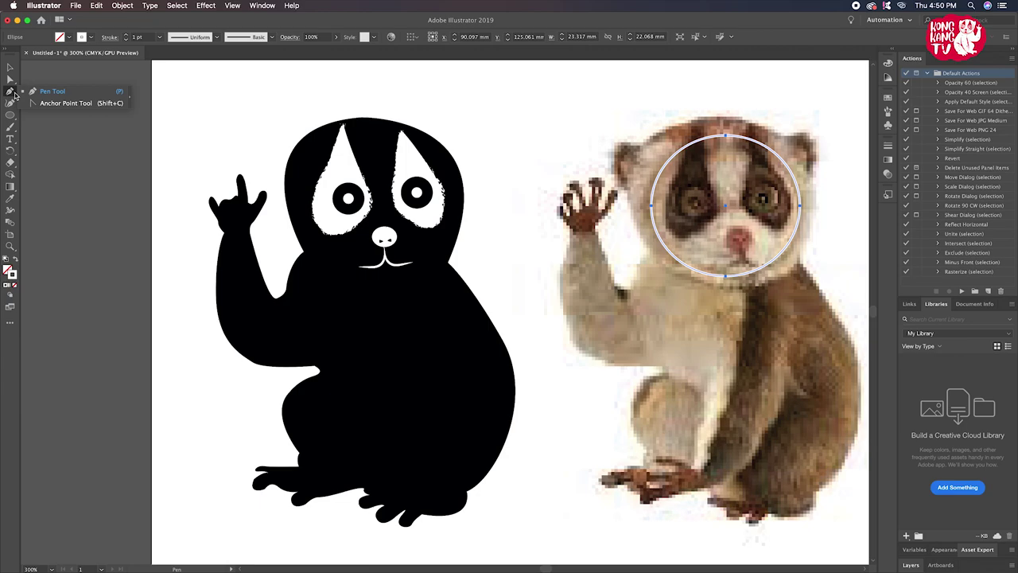
left_click(67, 103)
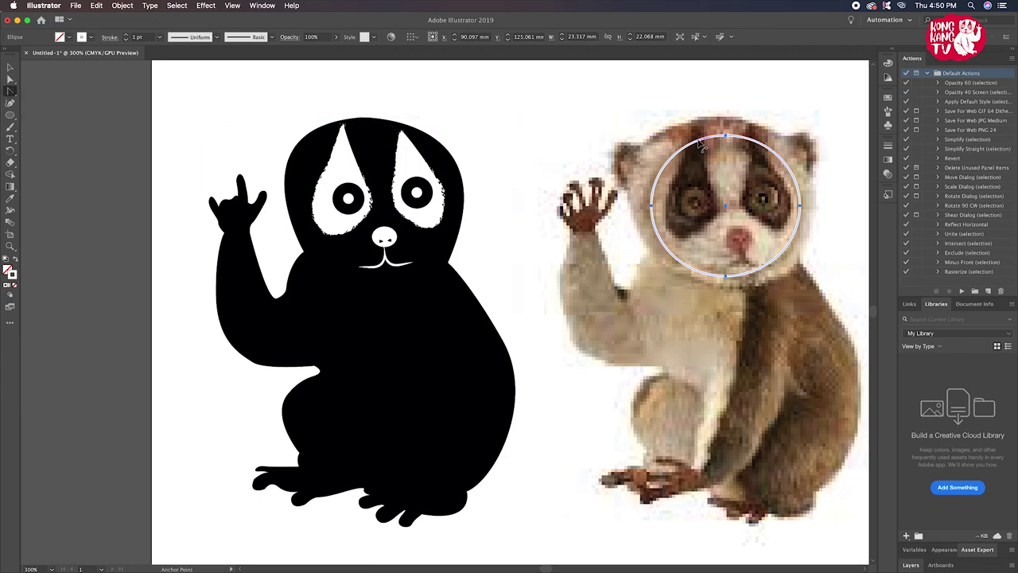
left_click(701, 144)
left_click(11, 79)
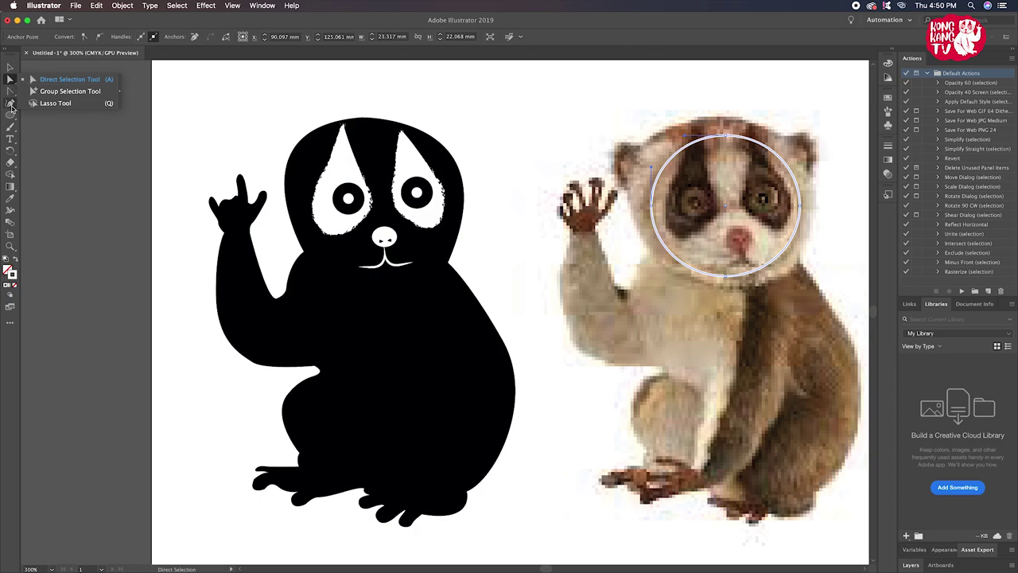
left_click(11, 104)
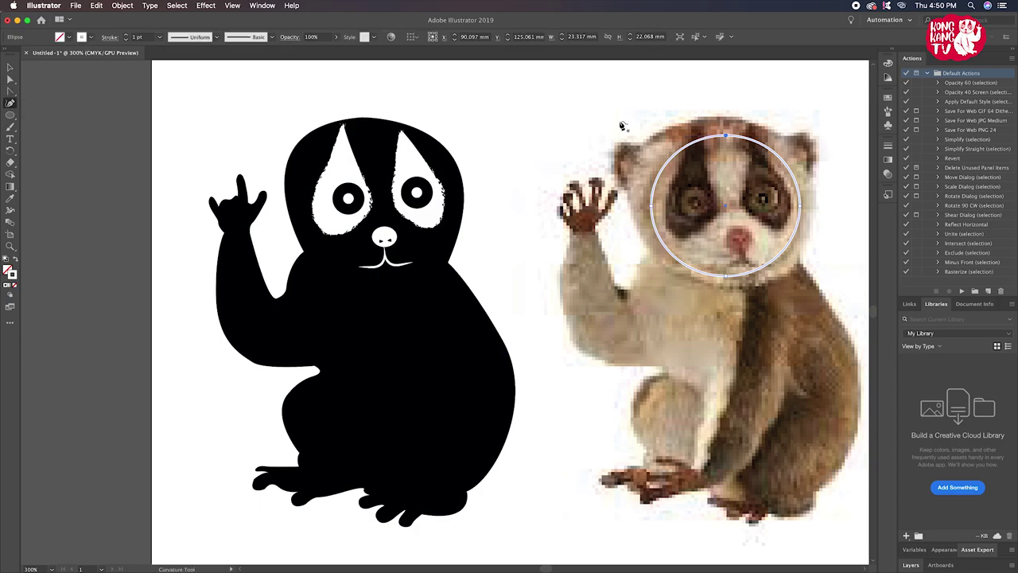
left_click(704, 141)
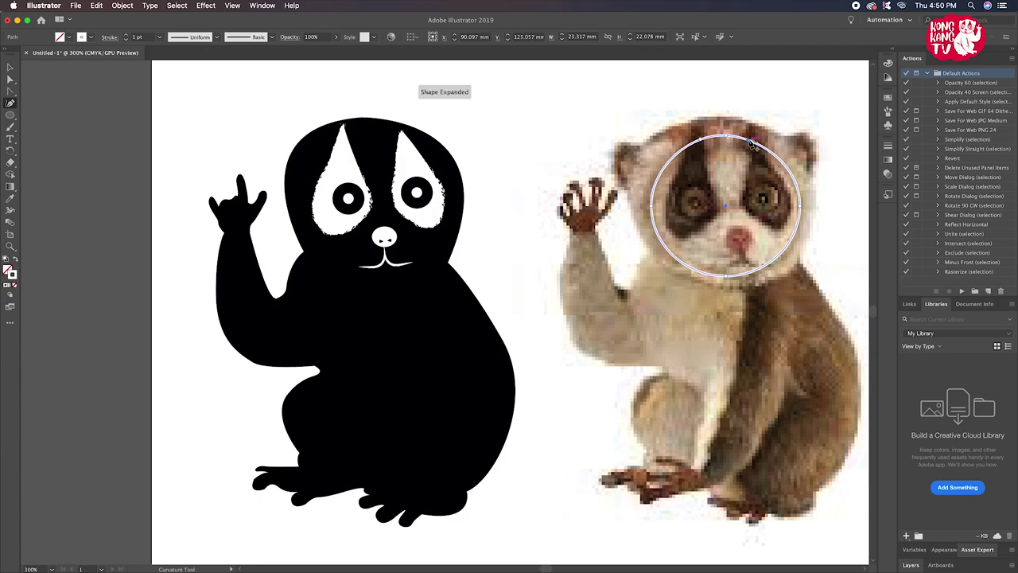
key("a")
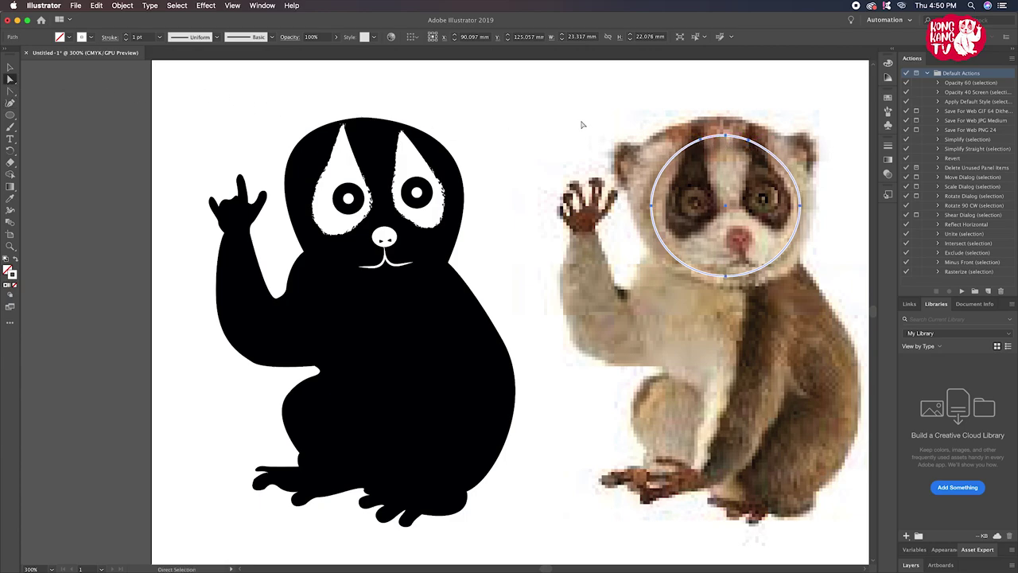
left_click(728, 139)
Give the opened ring the tapered Width Profile 1
left_click(8, 66)
left_click(213, 38)
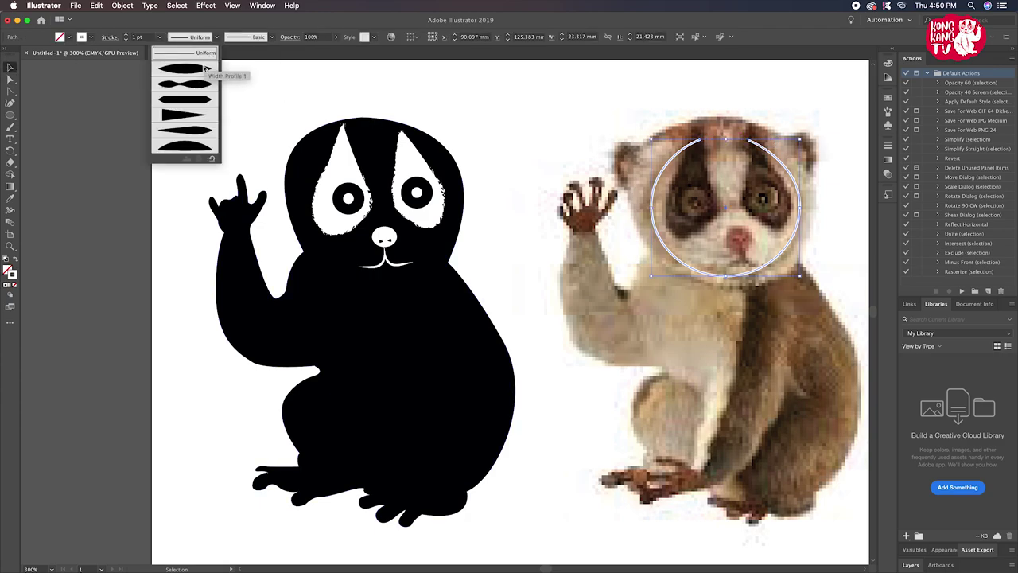
left_click(204, 70)
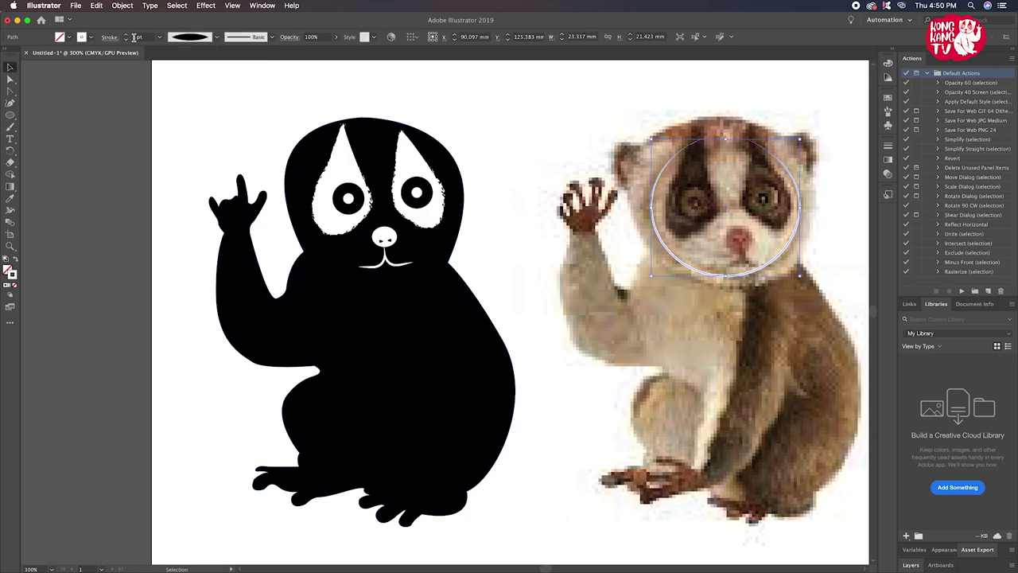
left_click(534, 114)
Move the open white ring over onto the cartoon loris's face
mouse_move(663, 247)
left_mouse_down()
mouse_move(454, 301)
mouse_move(314, 247)
left_mouse_up()
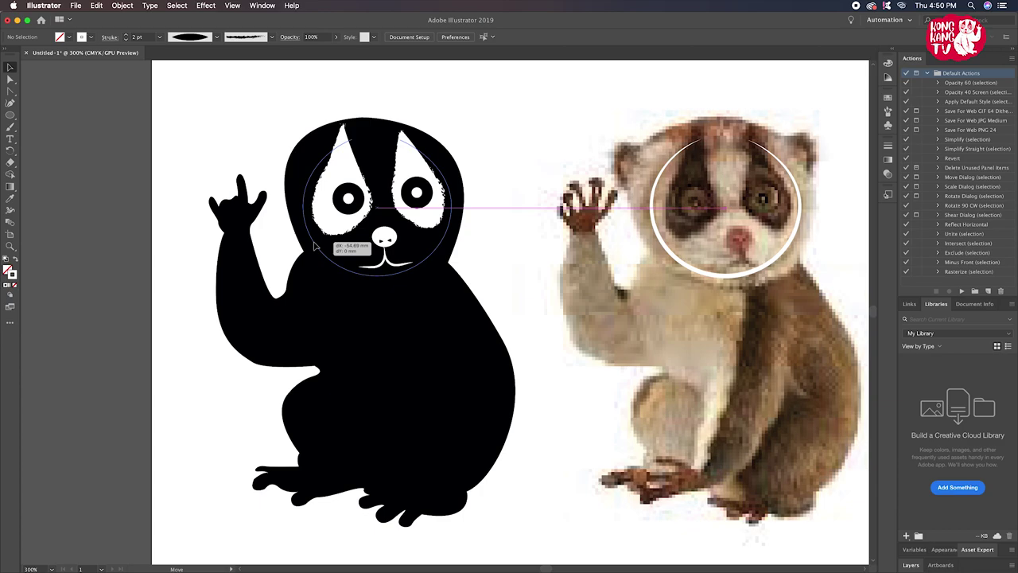
left_click_drag(314, 246, 314, 249)
left_click(213, 172)
scroll(215, 172, "right", 1)
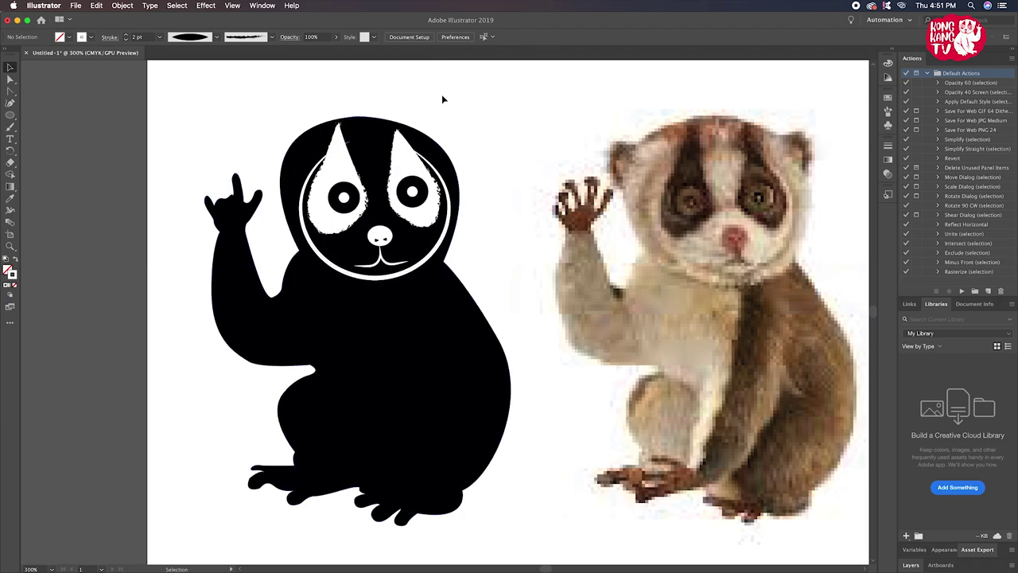
Adjust an end point at the ring's top gap with Direct Selection
left_click(356, 154)
left_click(10, 78)
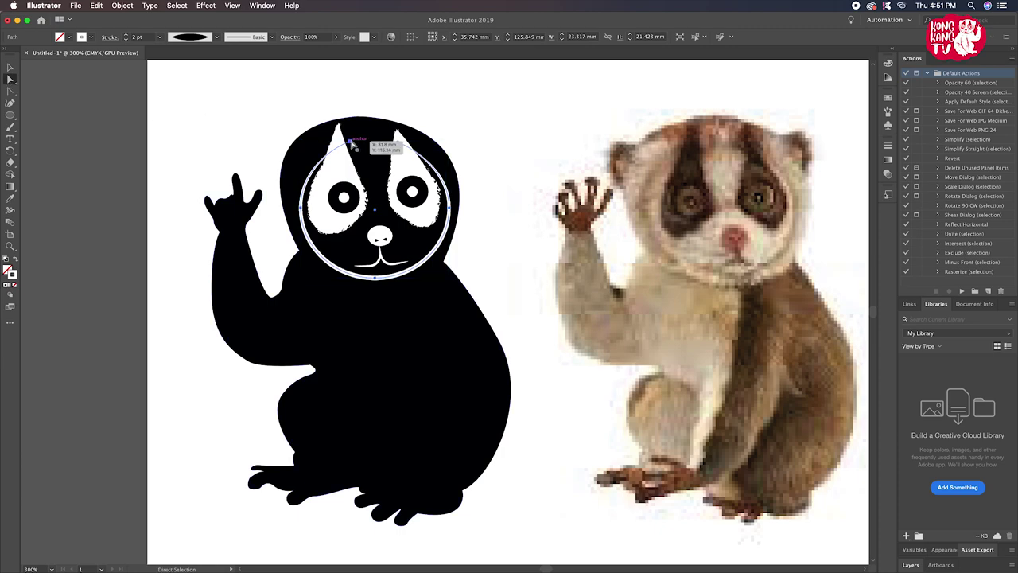
left_click_drag(345, 144, 338, 148)
key("v")
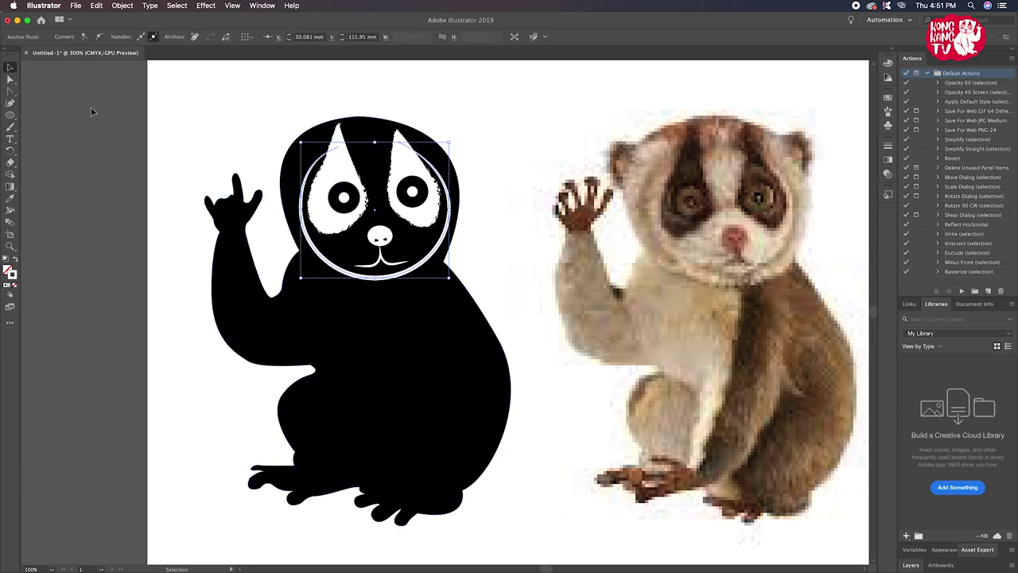
left_click(113, 118)
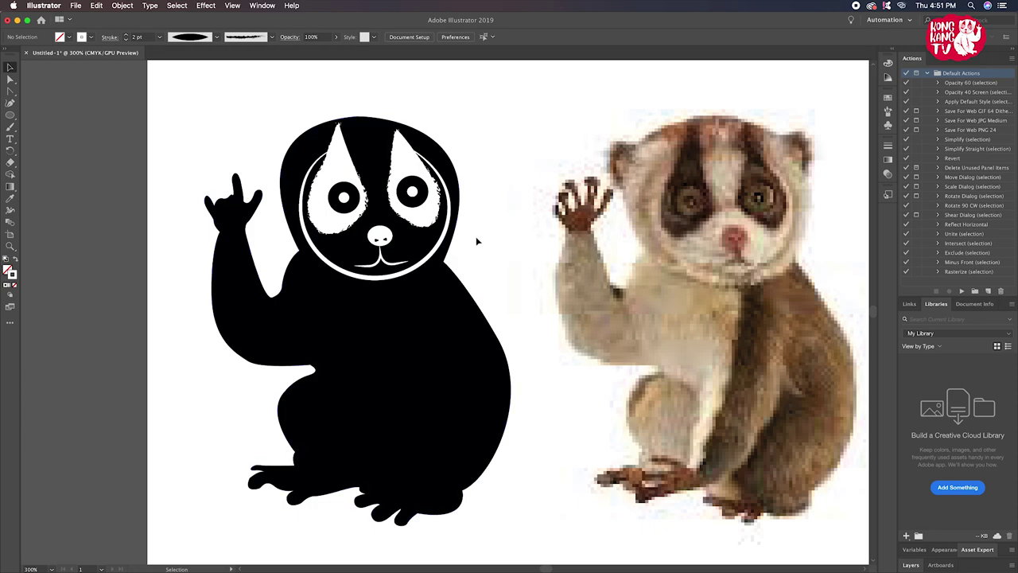
Drag the middle of the mouth line to reshape it into a wider smile
left_click(395, 265)
left_click(466, 262)
left_click(379, 268)
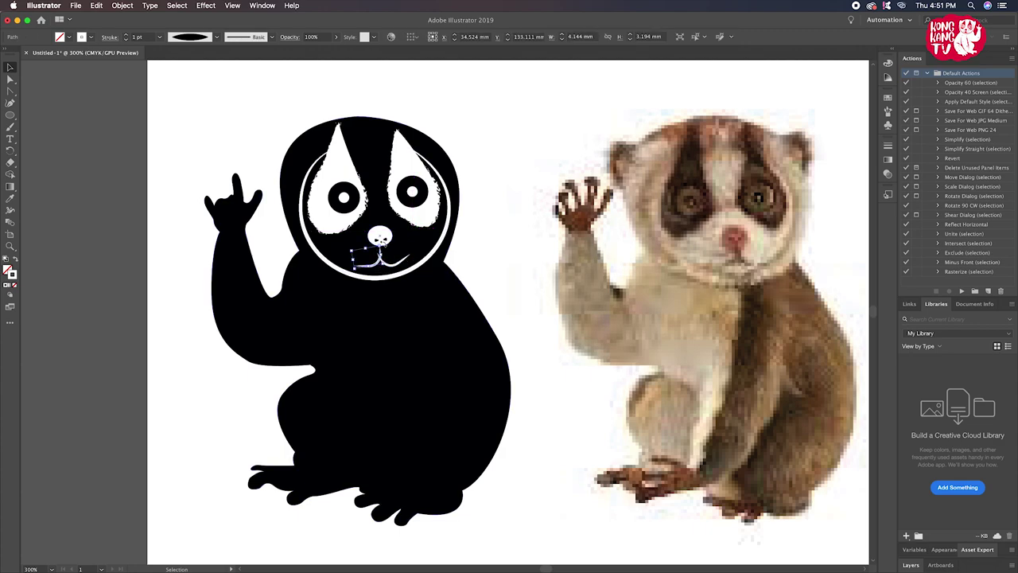
left_click(451, 263)
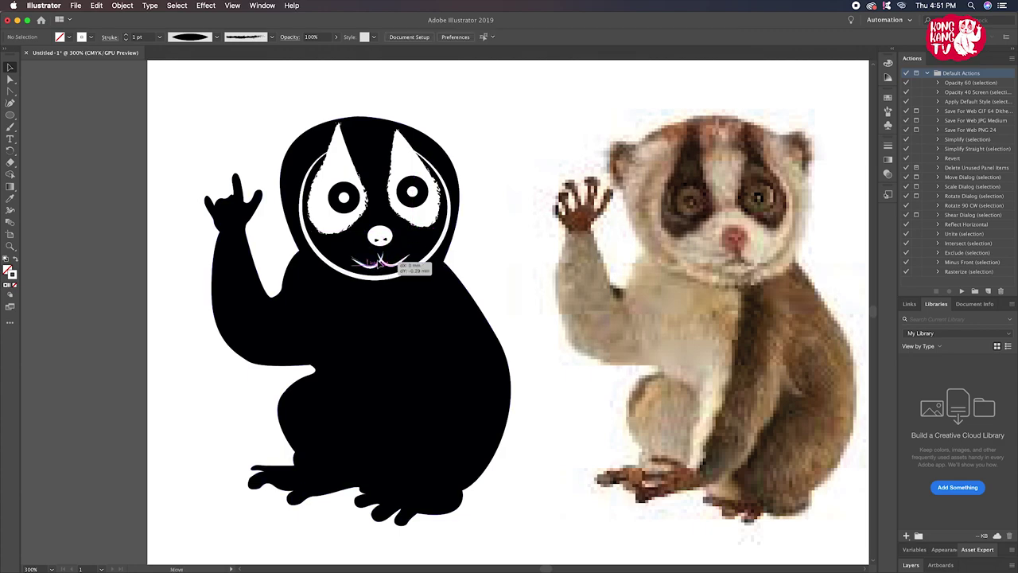
left_click_drag(433, 275, 350, 247)
left_click(445, 256)
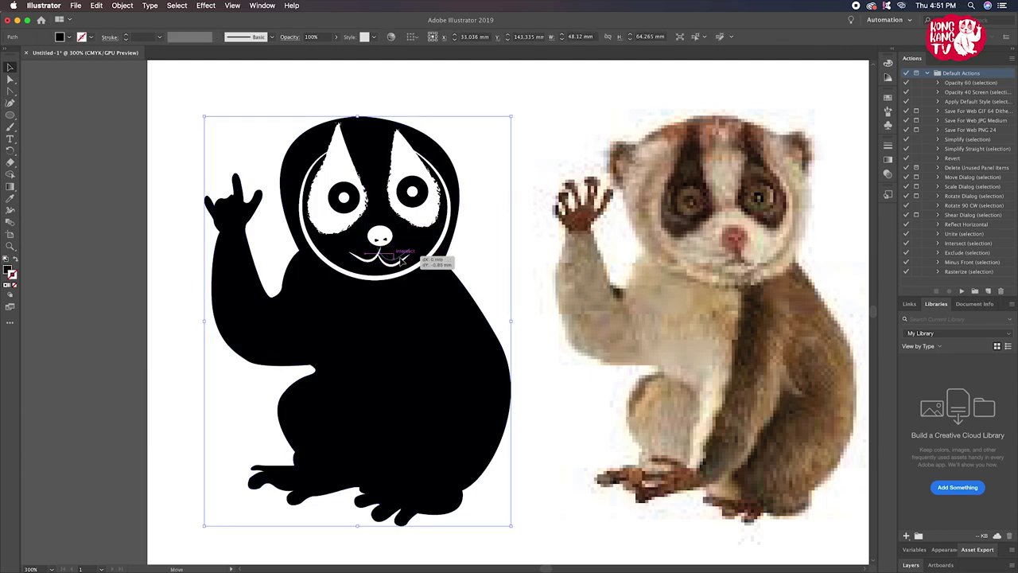
left_click(509, 249)
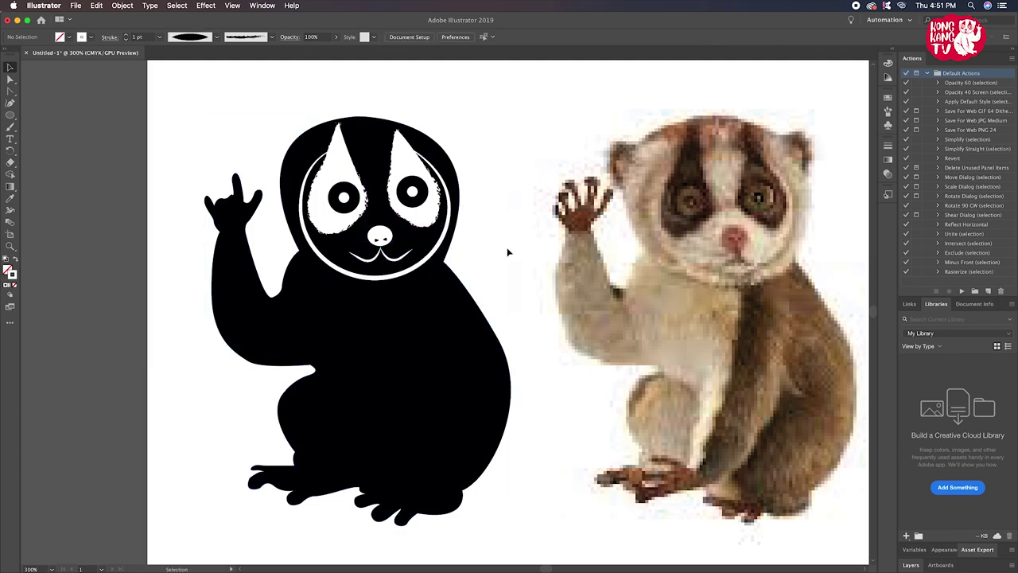
left_click_drag(502, 283, 439, 282)
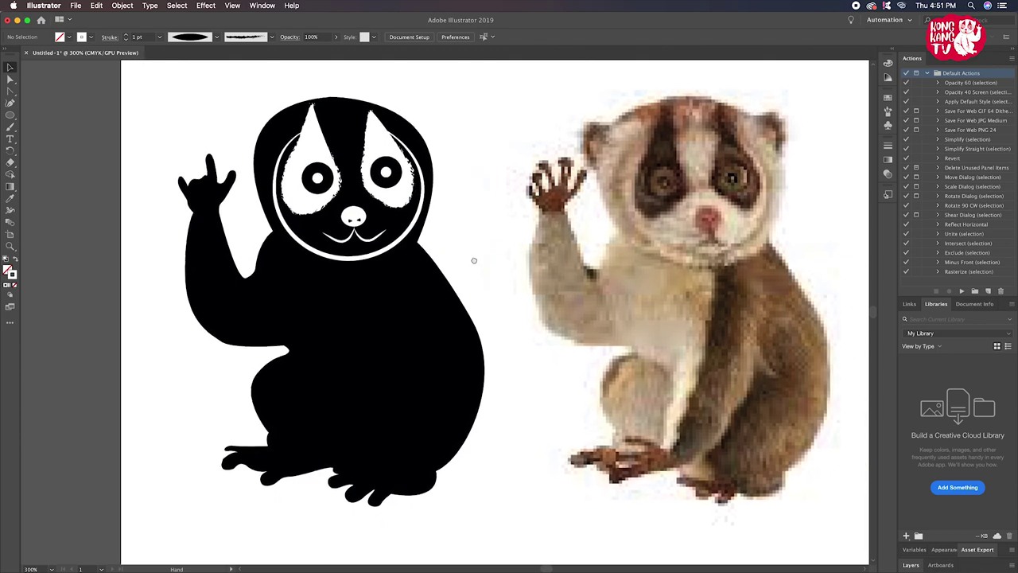
Trace the photo loris's left ear with the Pen tool and eyedrop the body's black onto it
scroll(443, 289, "down", 2)
scroll(442, 289, "left", 2)
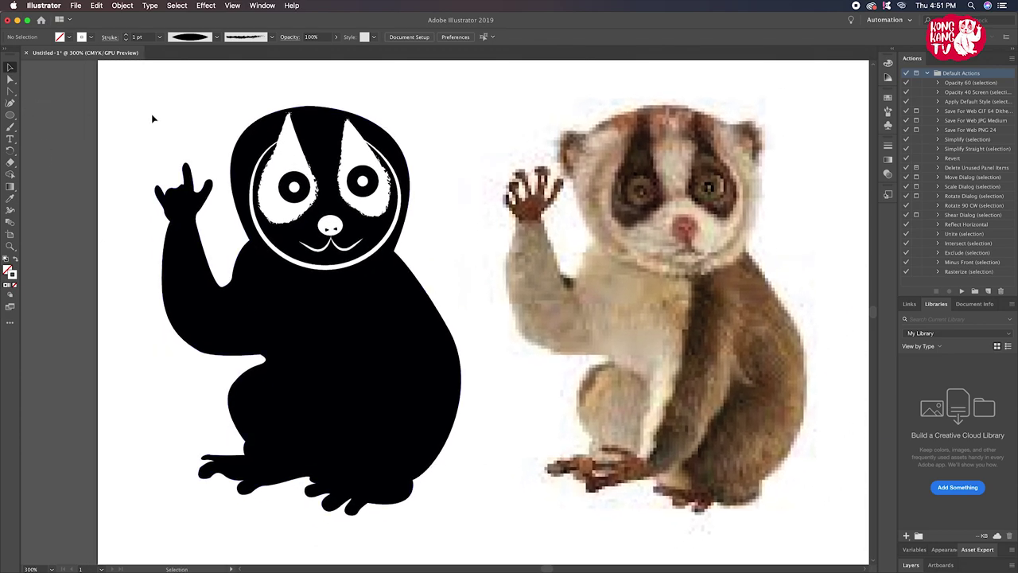
left_click(13, 106)
key("v")
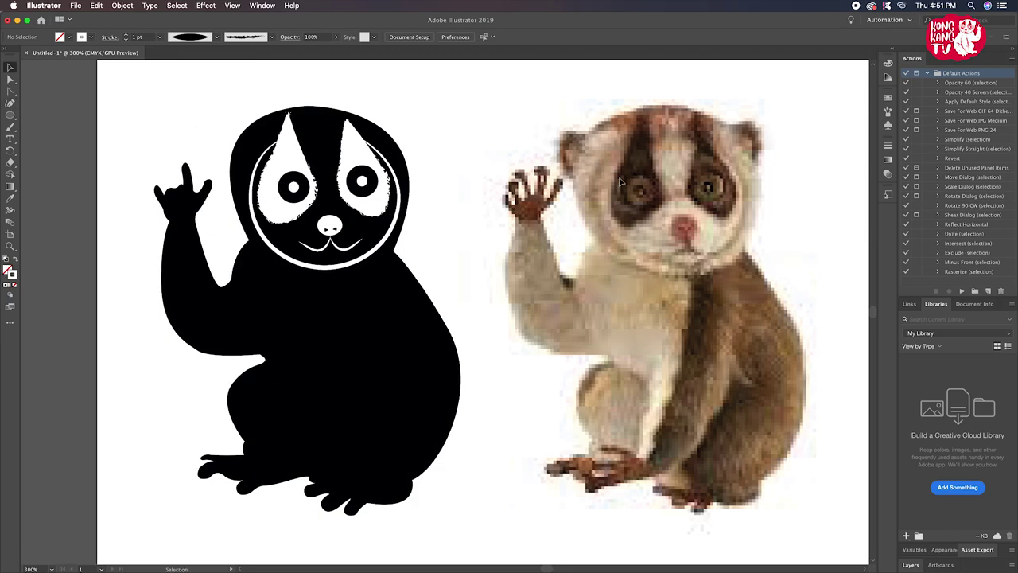
key("p")
left_click_drag(586, 142, 551, 151)
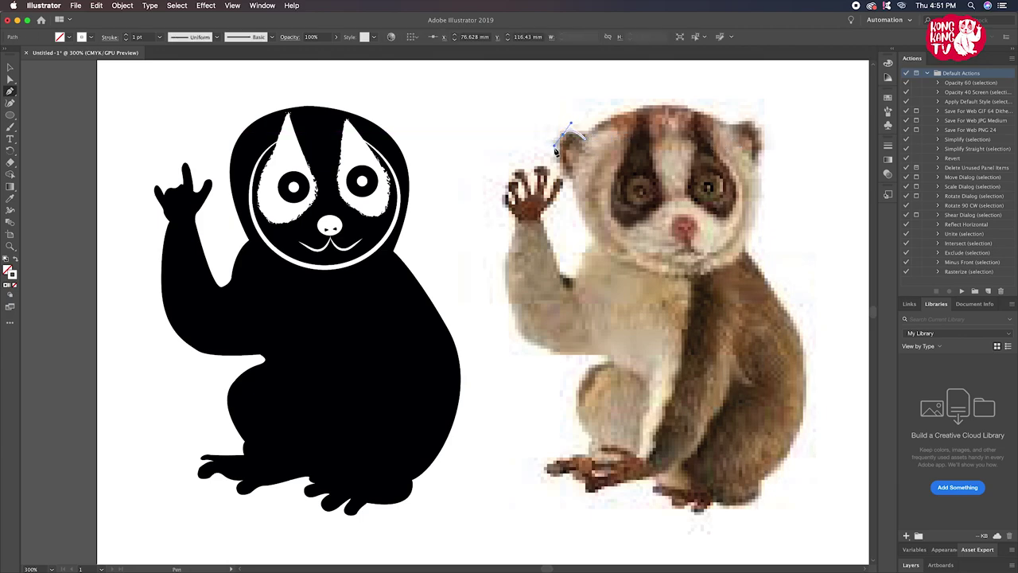
left_click_drag(569, 181, 580, 178)
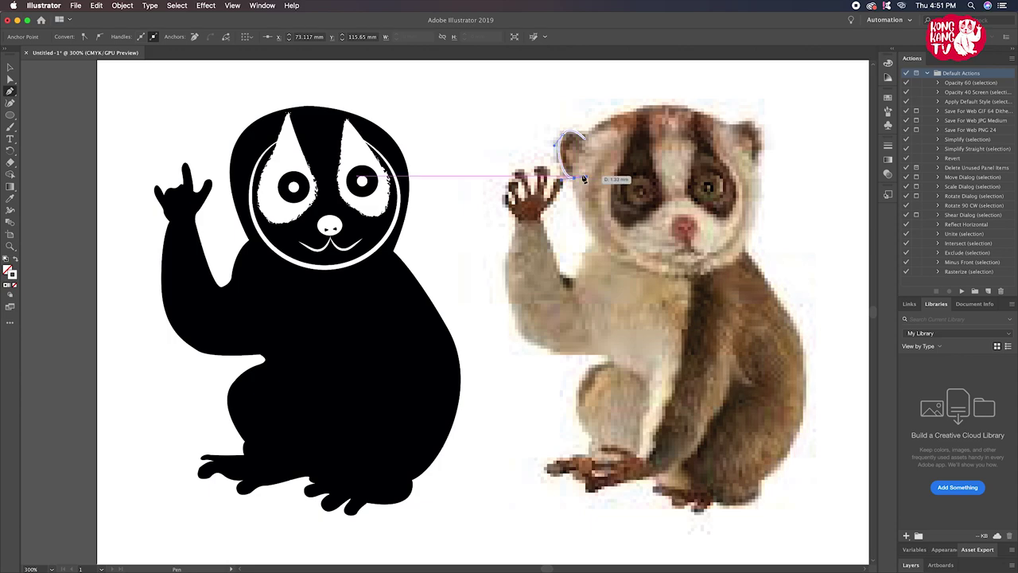
left_click(9, 201)
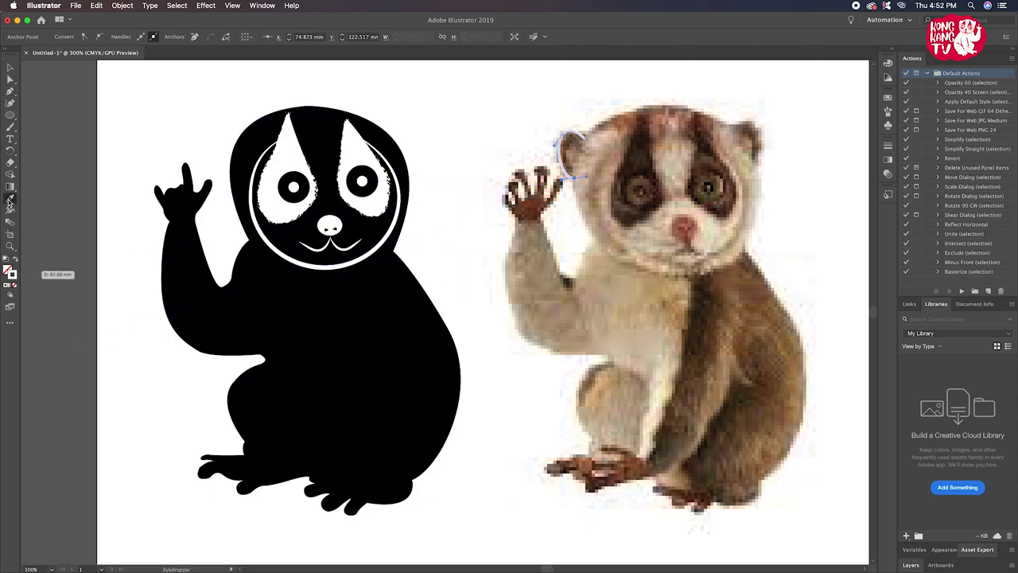
left_click(307, 289)
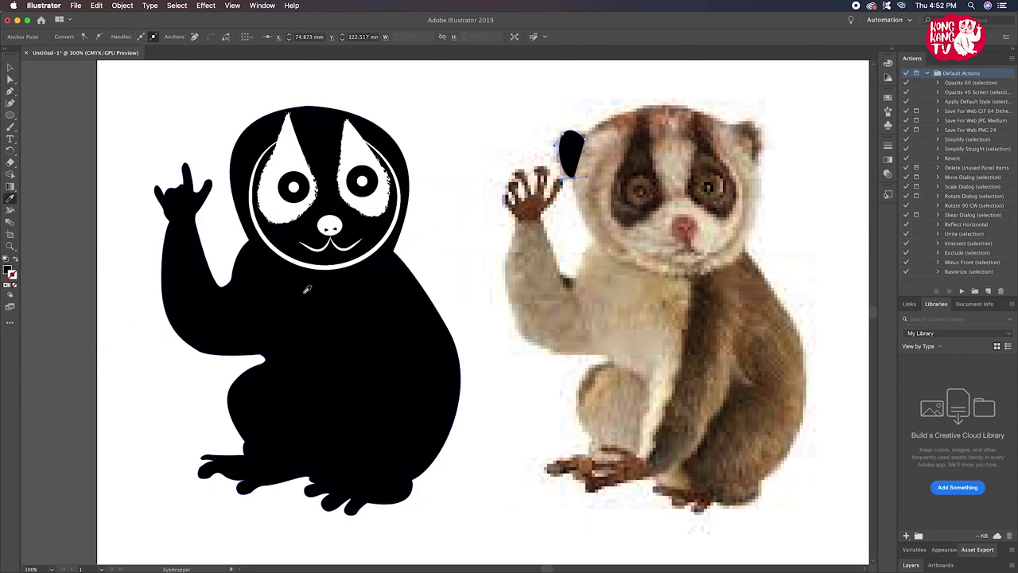
left_click(16, 262)
key("p")
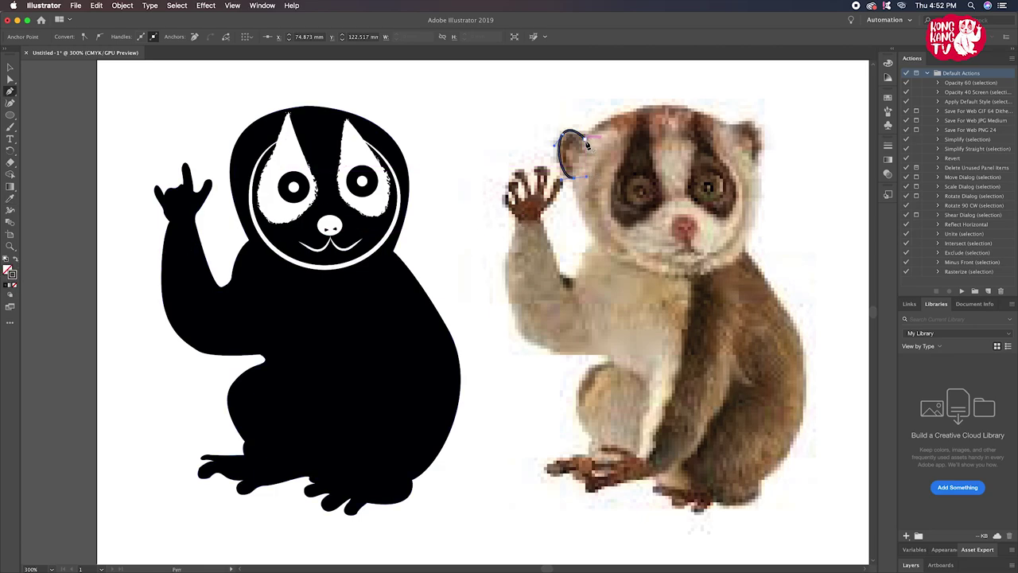
left_click_drag(574, 181, 592, 140)
Move the ear onto the cartoon head's left side as a solid black shape
key("v")
left_click(341, 103)
scroll(402, 111, "up", 3)
left_click_drag(602, 190, 264, 182)
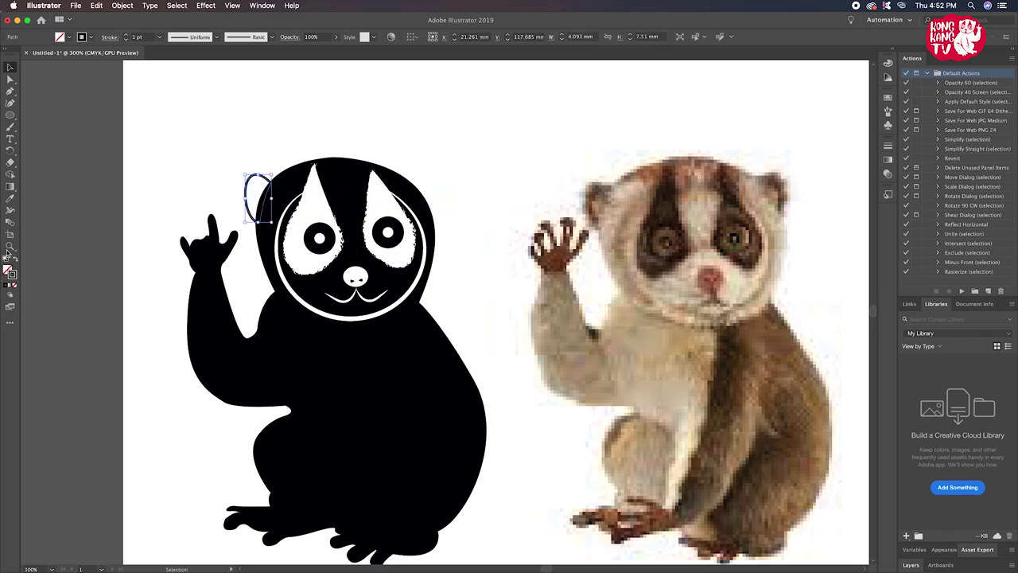
key("shift+x")
left_click(215, 139)
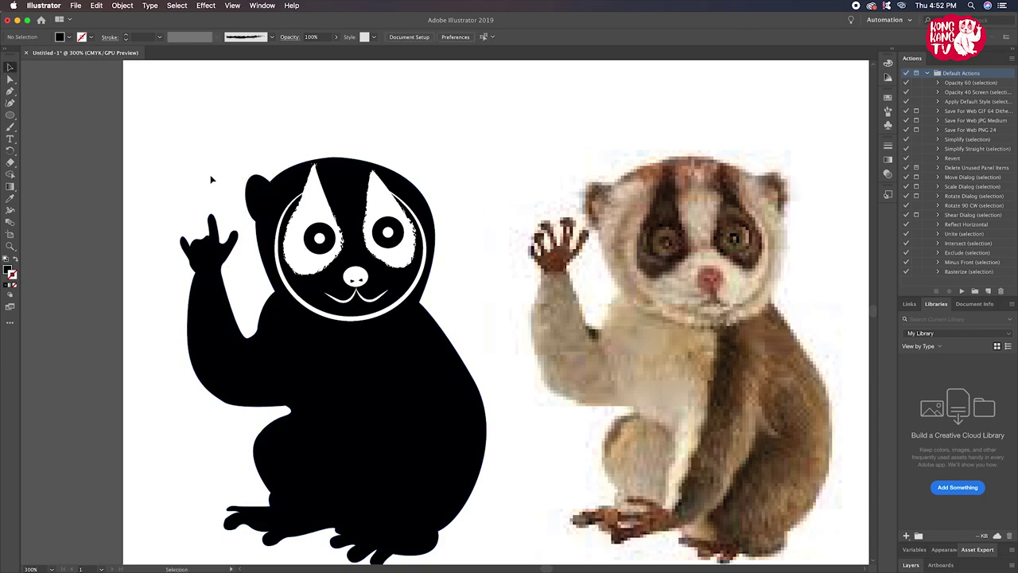
Trace the photo's right ear with the Pen tool and move it onto the cartoon head's right side
left_click_drag(10, 90, 68, 97)
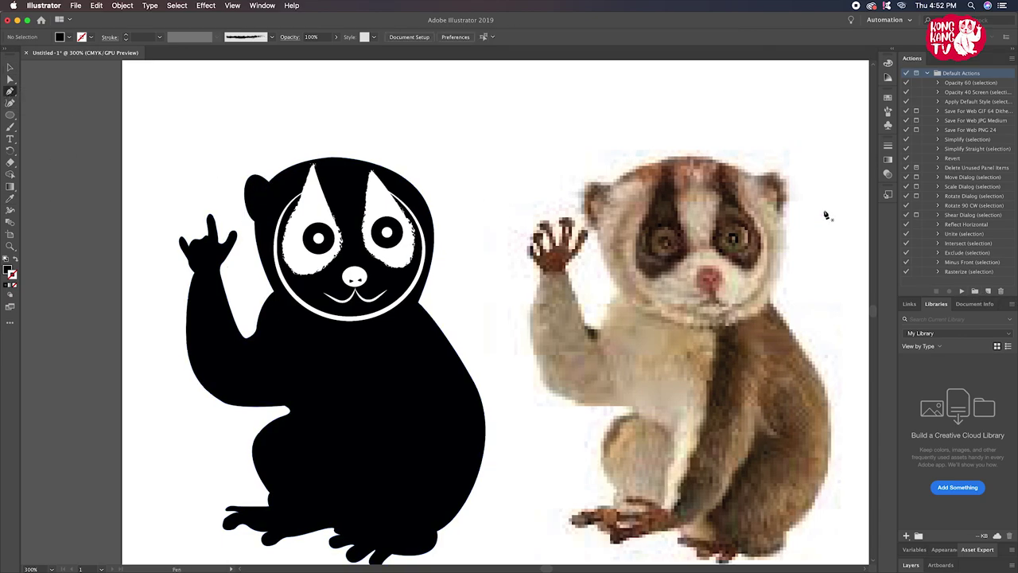
left_click(771, 178)
left_click_drag(771, 178, 792, 191)
left_click(789, 211)
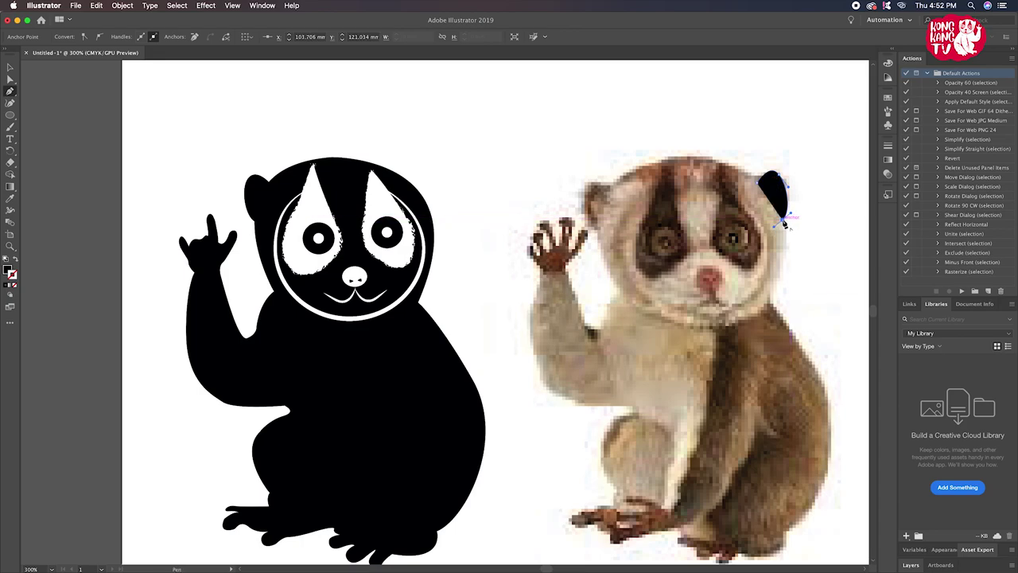
left_click_drag(785, 215, 760, 186)
left_click(10, 67)
left_click(483, 150)
left_click_drag(771, 195, 429, 196)
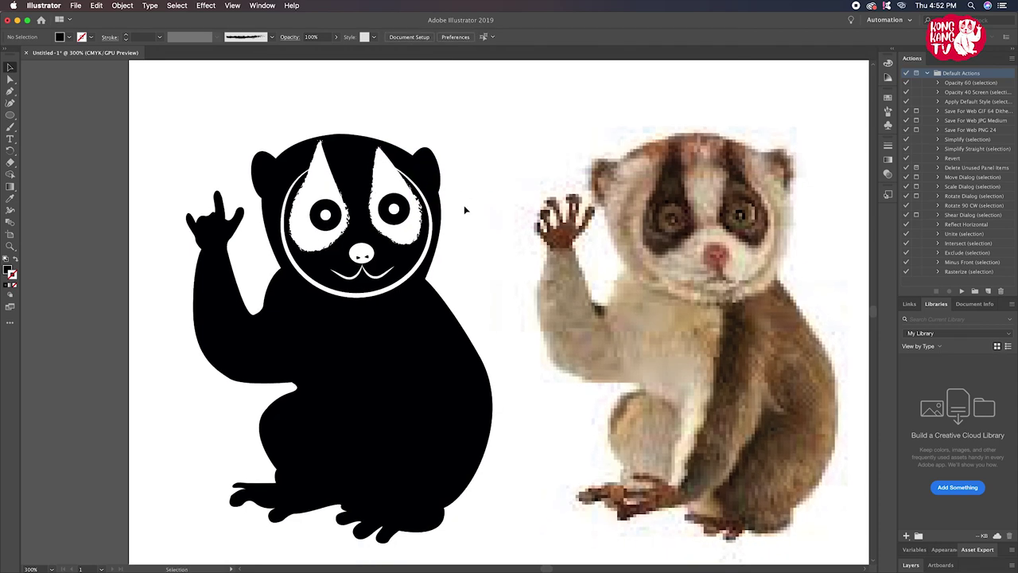
Thin the white face ring's stroke to 1 pt
left_click(400, 284)
left_click(159, 36)
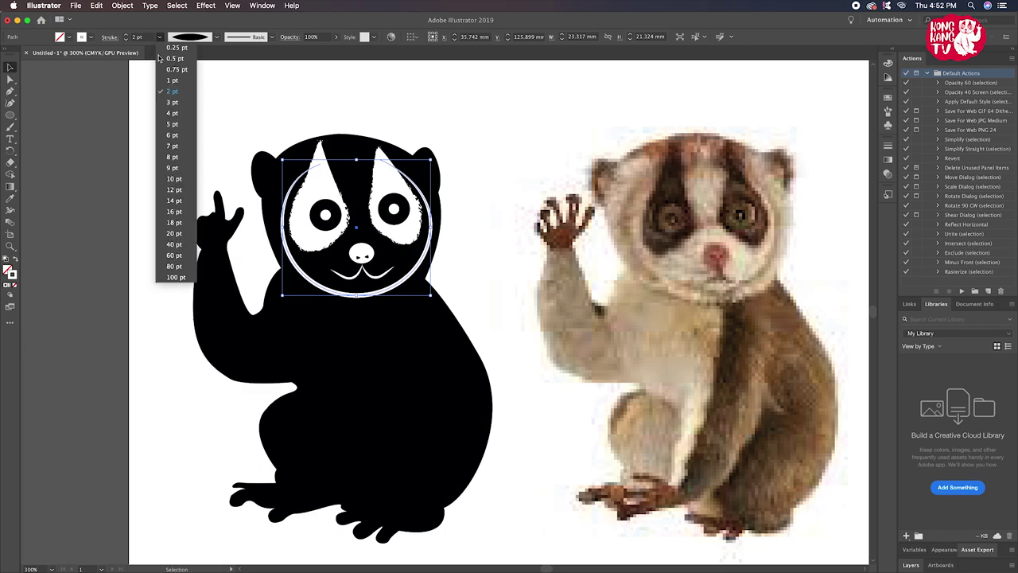
left_click(168, 81)
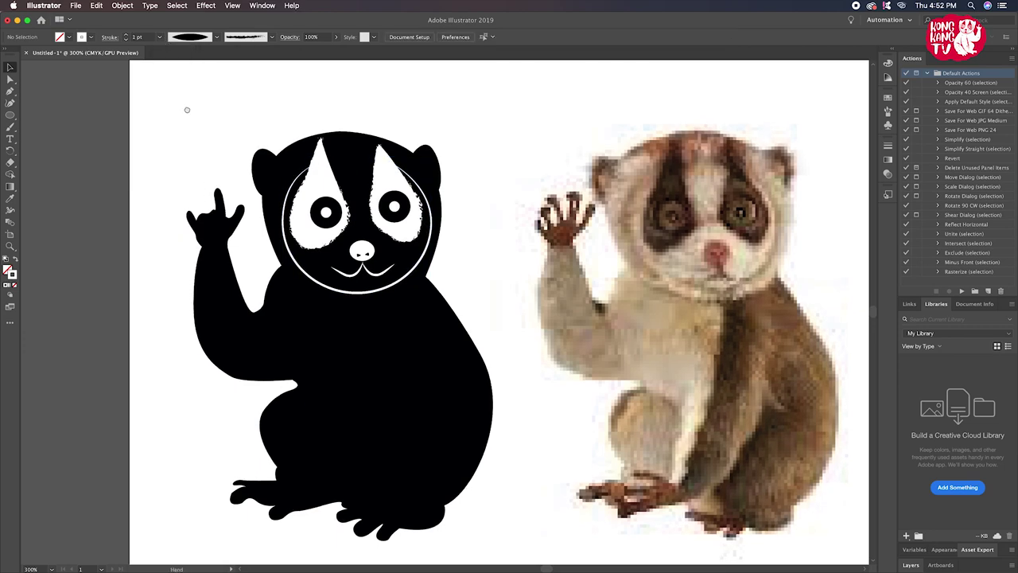
scroll(191, 104, "down", 1)
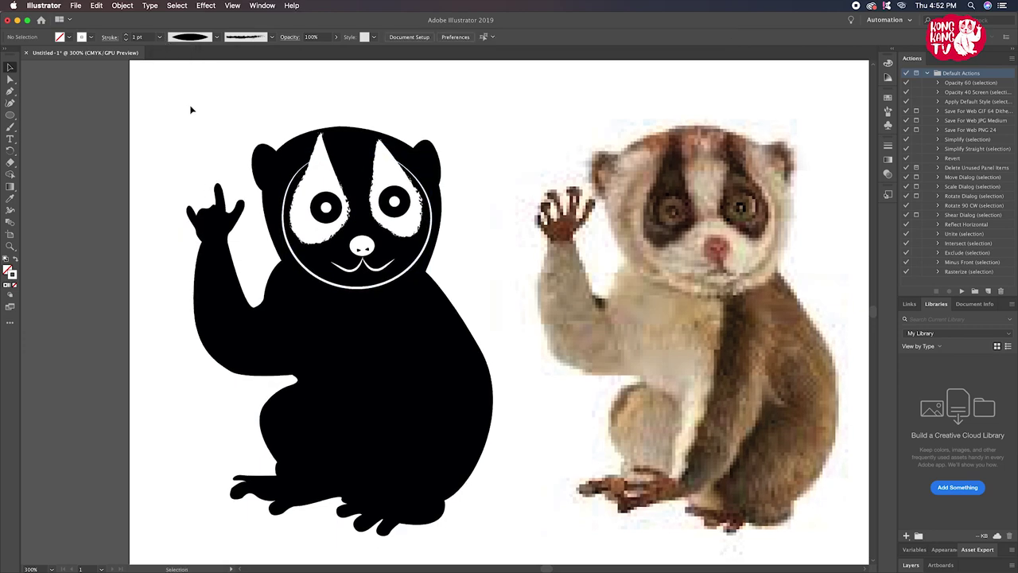
Swap the left eye circle's fill and stroke and sample a colour with the Eyedropper
left_click(328, 201)
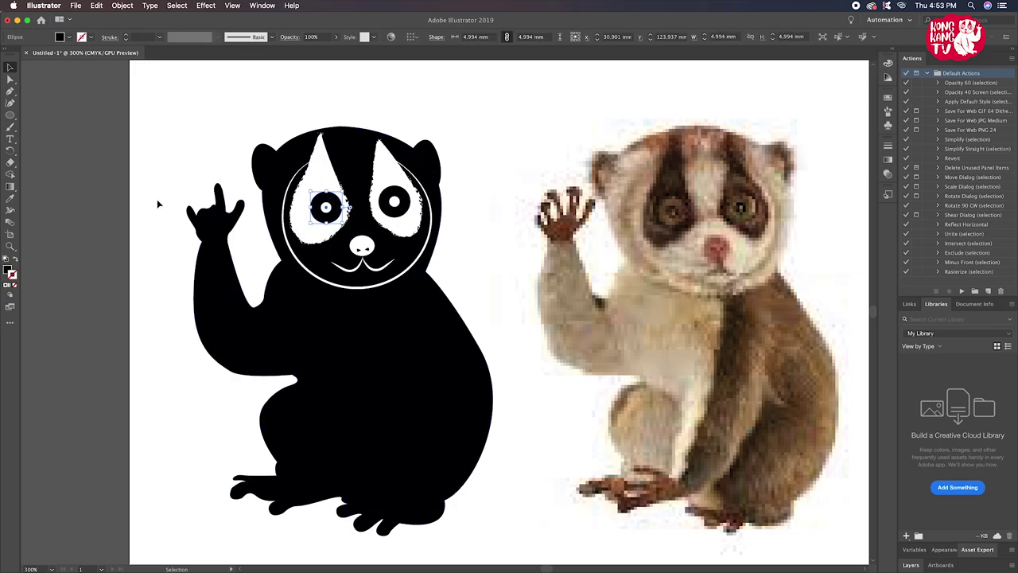
left_click(14, 262)
left_click(194, 248)
left_click(325, 217)
left_click(9, 200)
left_click(10, 68)
left_click(142, 127)
Swap the right eye's fill and stroke and sample the body's black onto it
left_click(399, 213)
key("i")
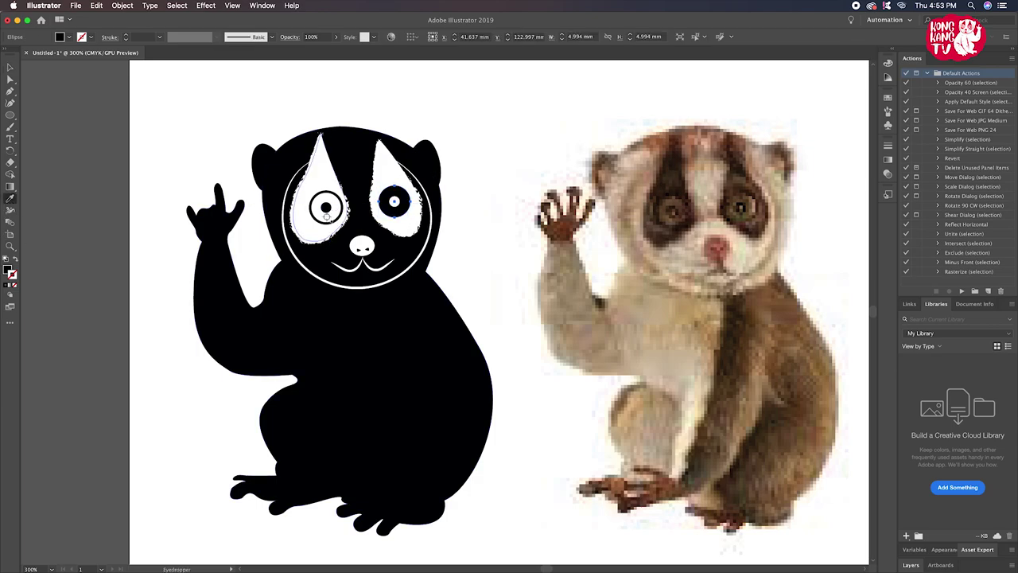
left_click(16, 268)
left_click(10, 68)
left_click(11, 204)
left_click(256, 313)
left_click(10, 68)
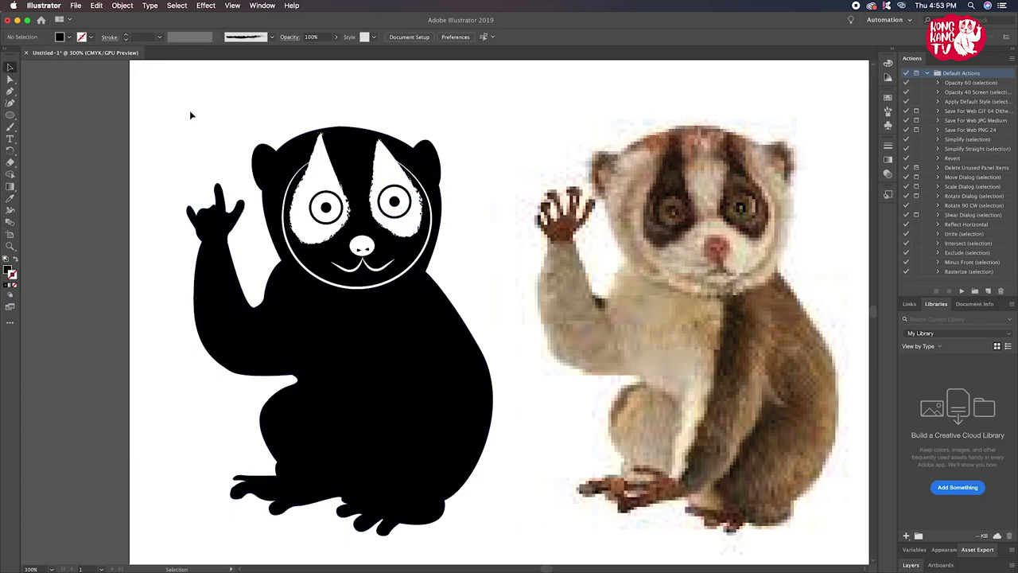
Give both eye circles a 2 pt stroke with a tapered width profile
left_click(323, 218)
left_click(398, 221, "shift")
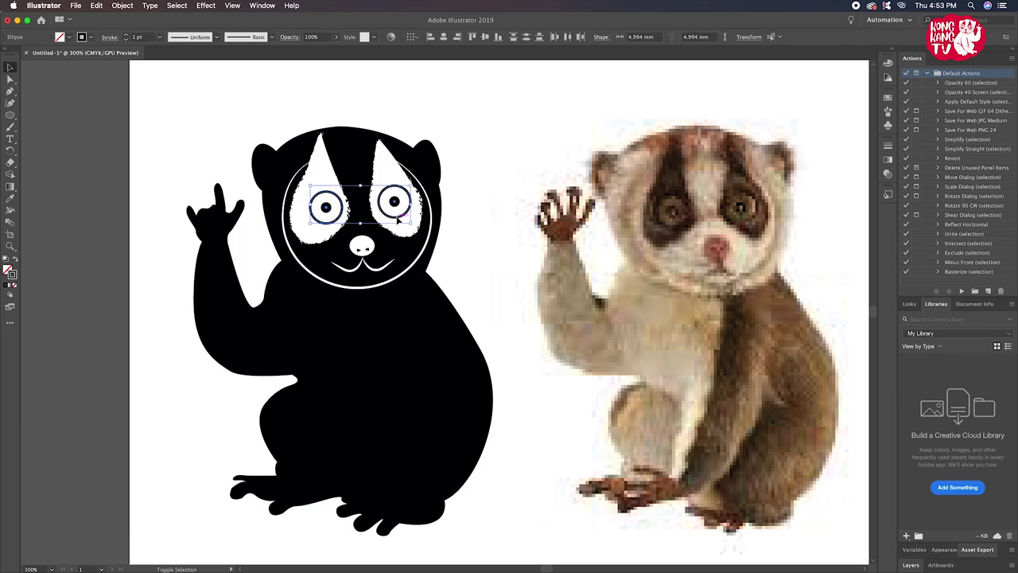
left_click(130, 38)
left_click(130, 37)
left_click(125, 40)
left_click(216, 37)
left_click(203, 74)
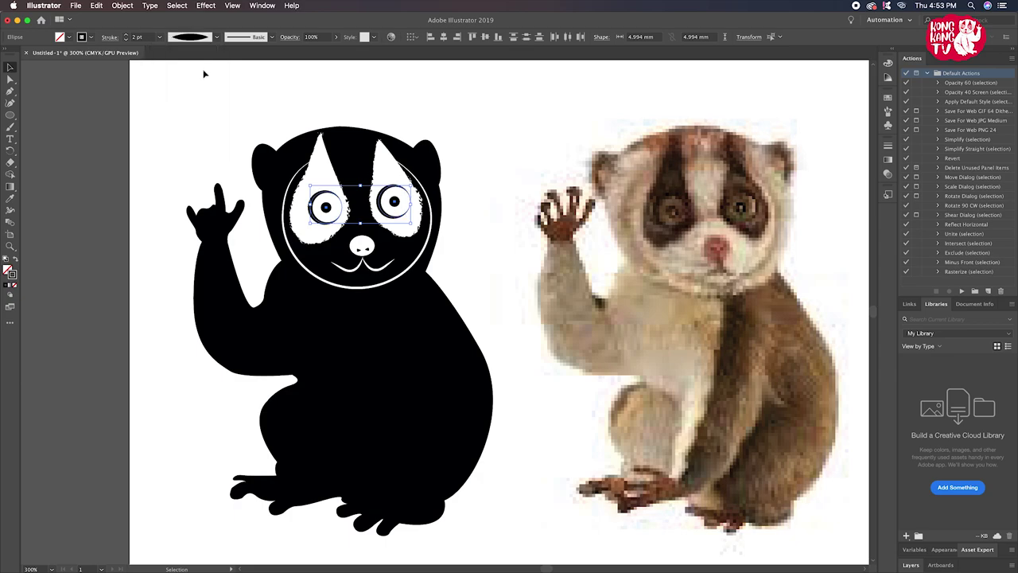
left_click(218, 101)
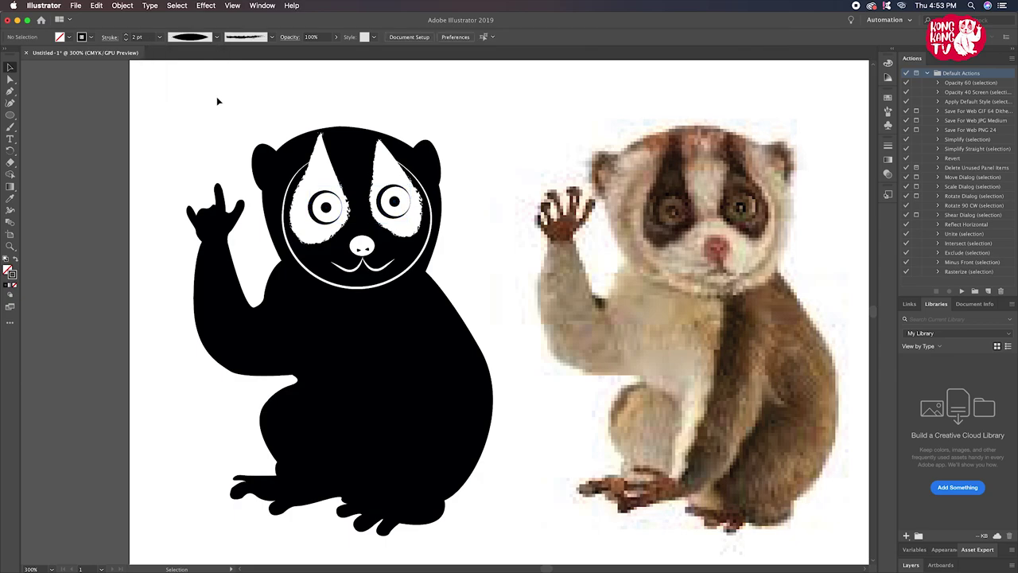
key("super+z")
key("super+z")
left_click(215, 38)
left_click(210, 90)
left_click(209, 112)
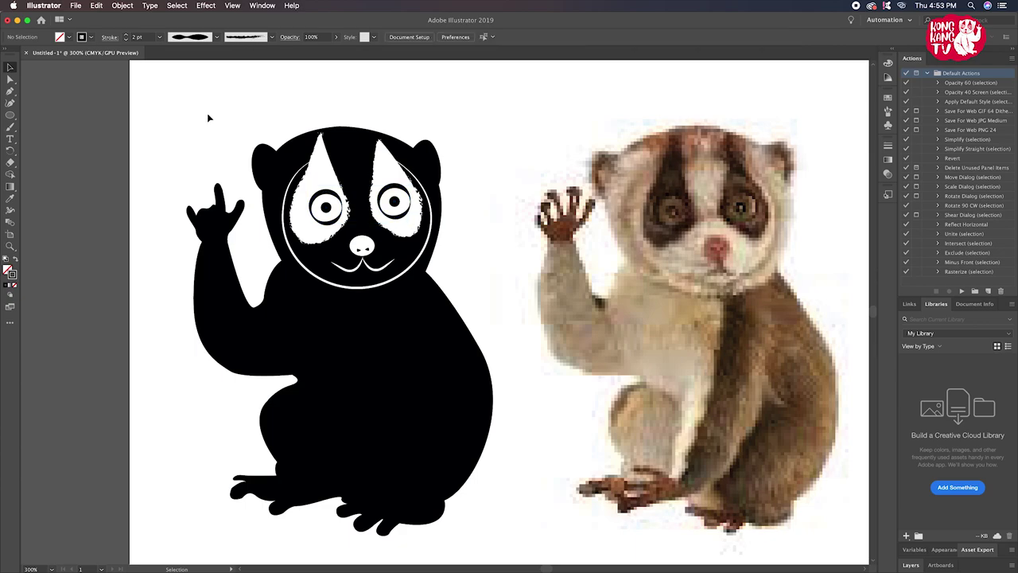
left_click_drag(406, 159, 316, 141)
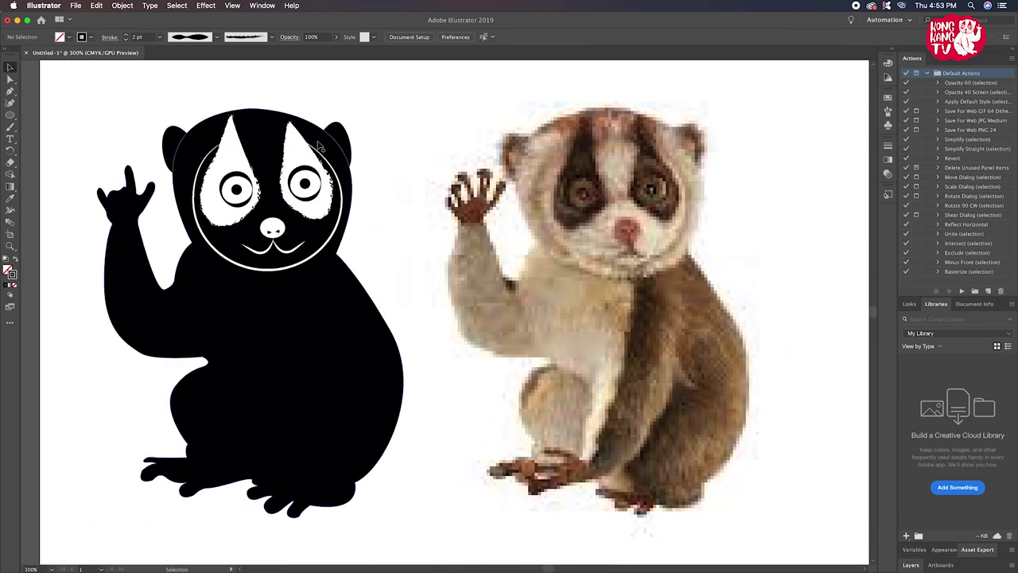
Draw a small circle with the Ellipse Tool and place it on a fingertip of the raised hand
scroll(374, 271, "left", 4)
scroll(374, 271, "up", 2)
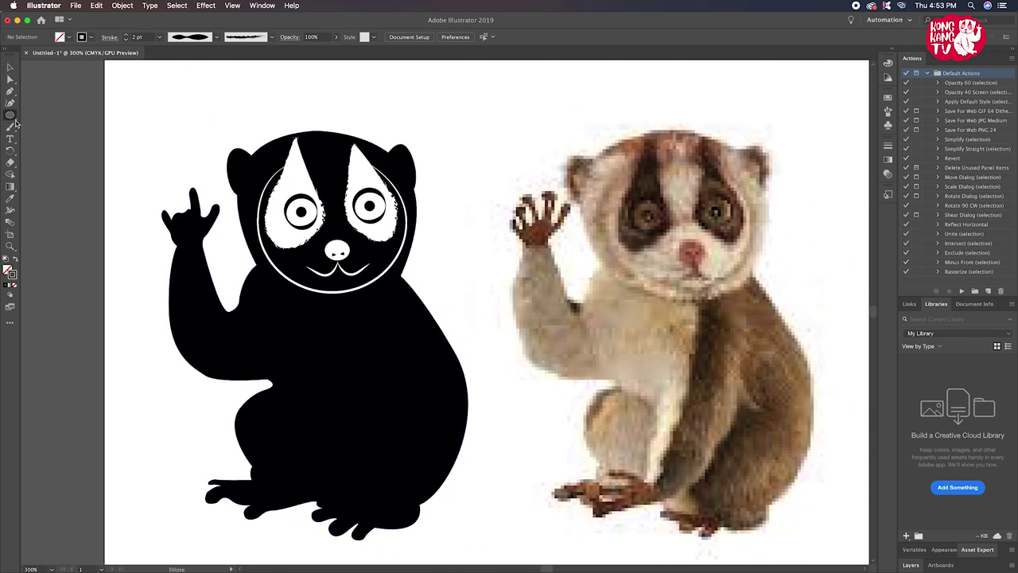
left_click_drag(10, 114, 48, 125)
left_click_drag(163, 170, 166, 173)
left_click(10, 67)
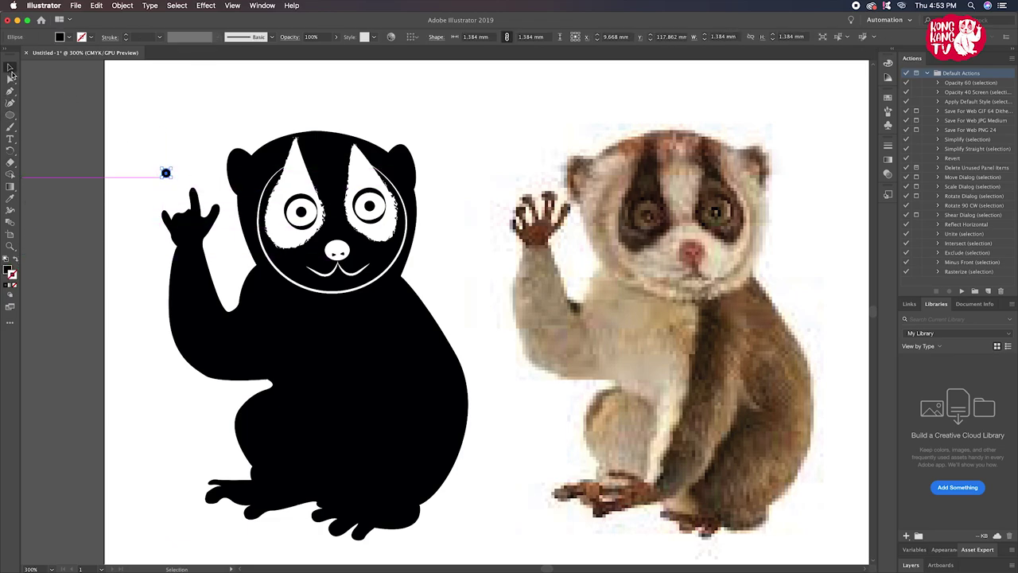
left_click_drag(166, 173, 192, 196)
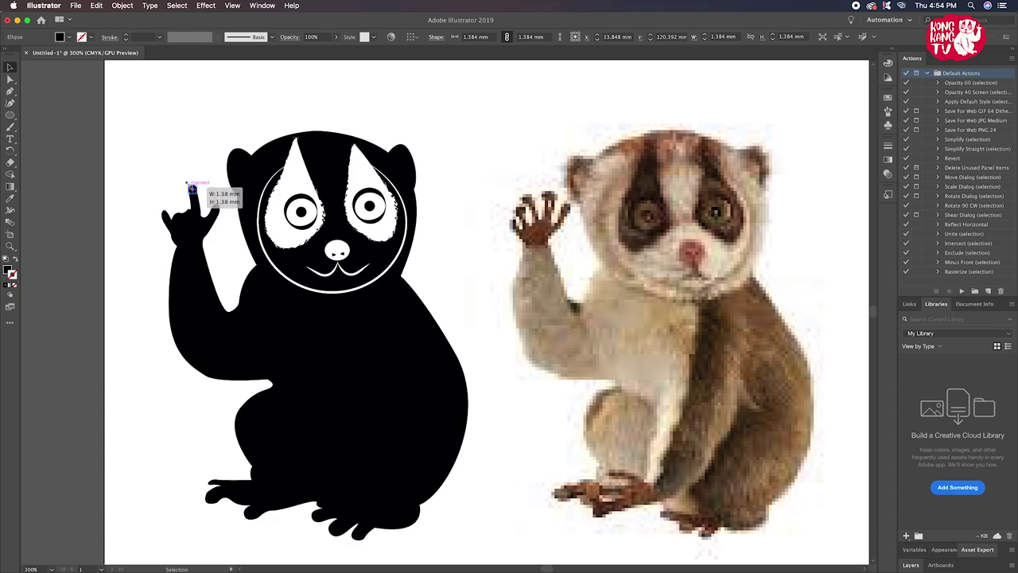
left_click_drag(191, 187, 165, 212)
key("super+equal")
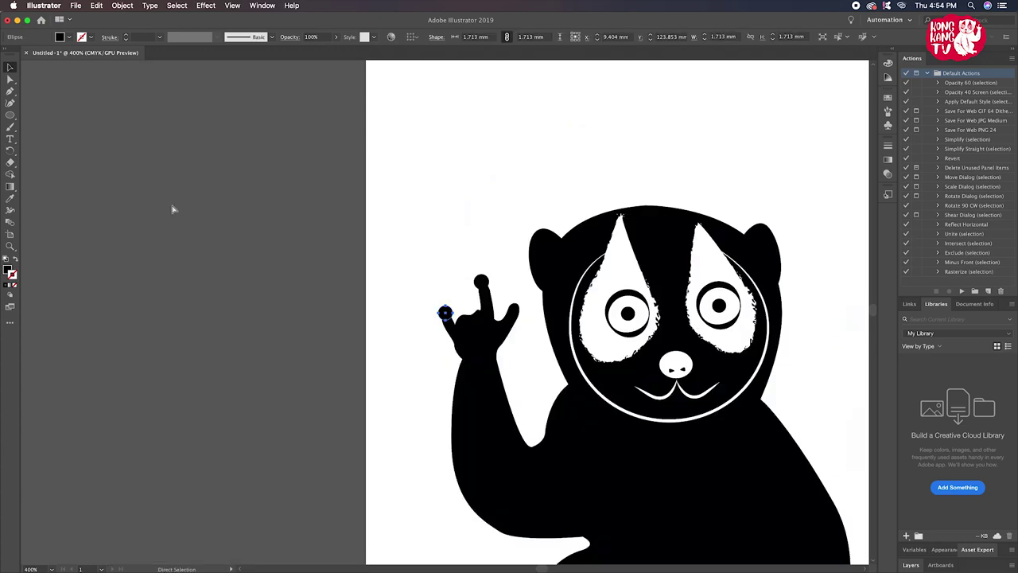
key("super+equal")
left_click_drag(446, 312, 445, 315)
left_click(462, 287)
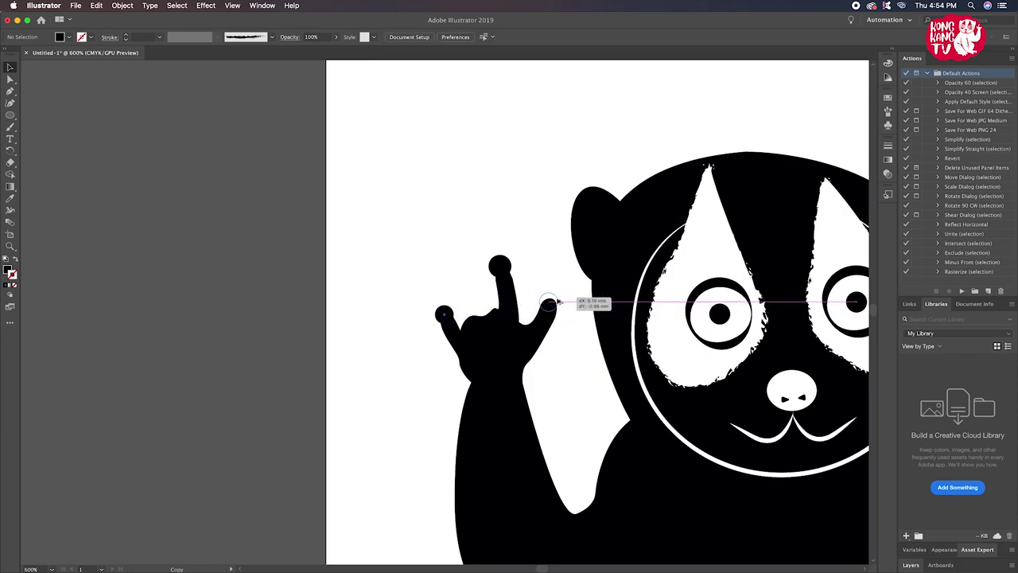
Alt-drag copies of the circle onto another fingertip and as toe circles on the left foot
left_click_drag(444, 314, 548, 303)
left_click(551, 278)
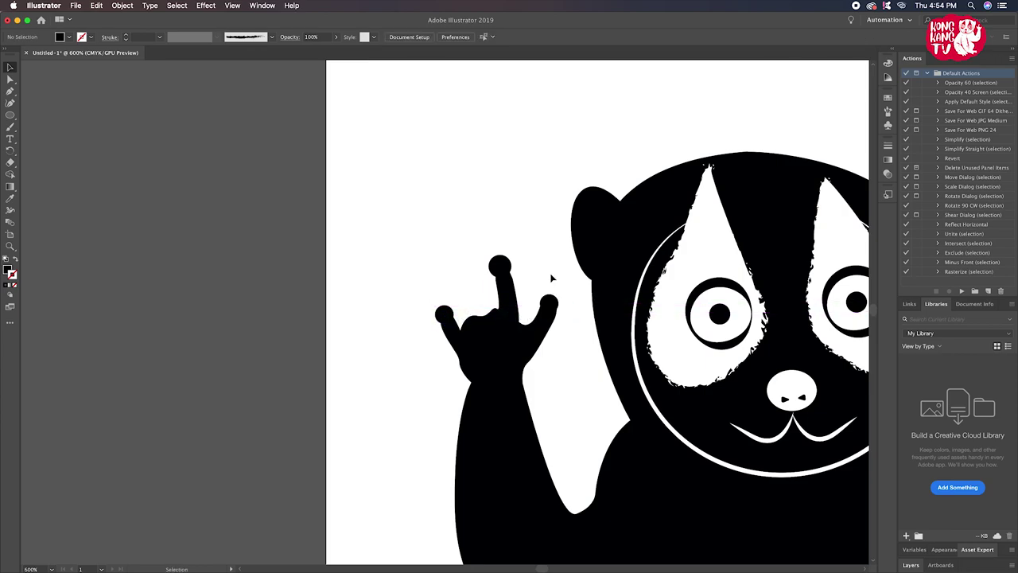
key("super+minus")
key("super+minus")
key("super+minus")
left_click_drag(645, 368, 600, 300)
key("super+equal")
key("super+equal")
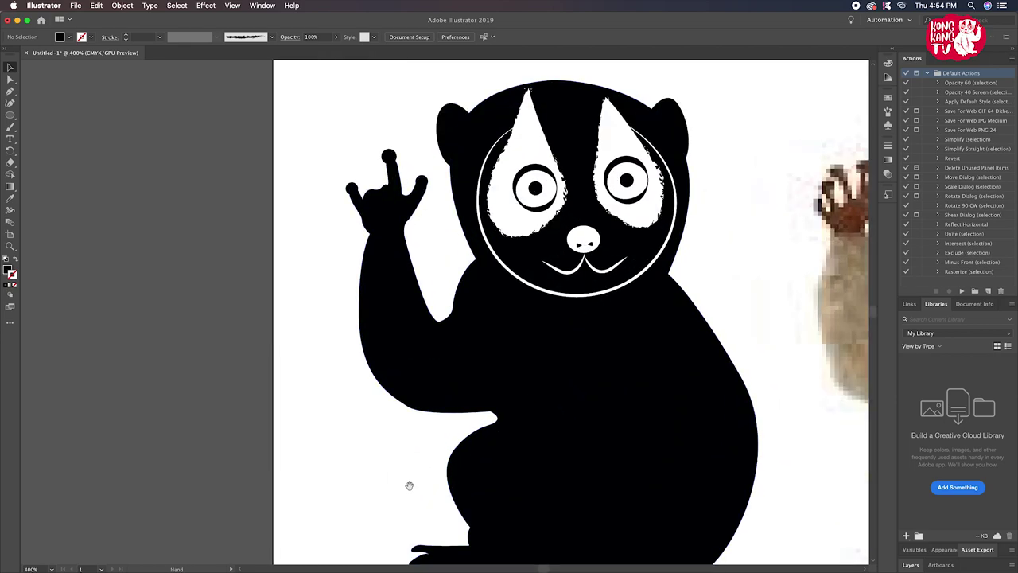
scroll(401, 433, "down", 3)
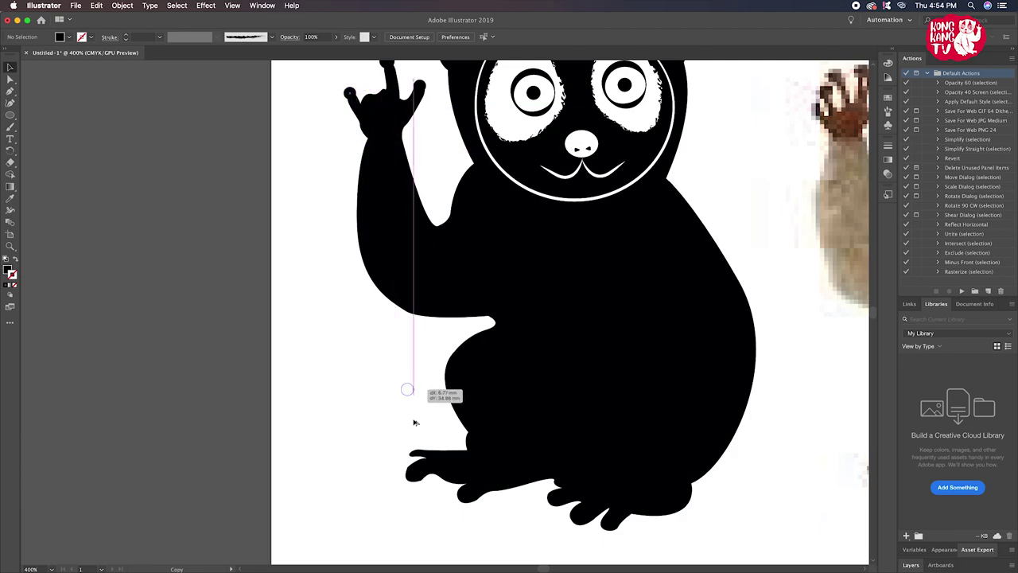
mouse_move(408, 447)
left_mouse_down()
mouse_move(419, 458)
mouse_move(418, 489)
mouse_move(413, 472)
left_mouse_up()
left_click(389, 455)
left_click(412, 508)
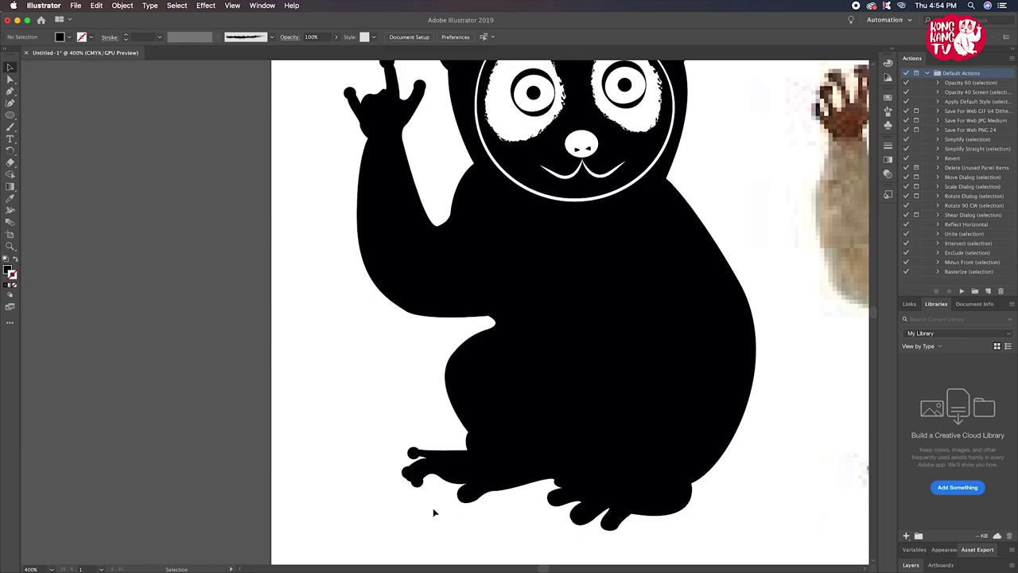
left_click(433, 512)
left_click_drag(420, 485, 415, 474)
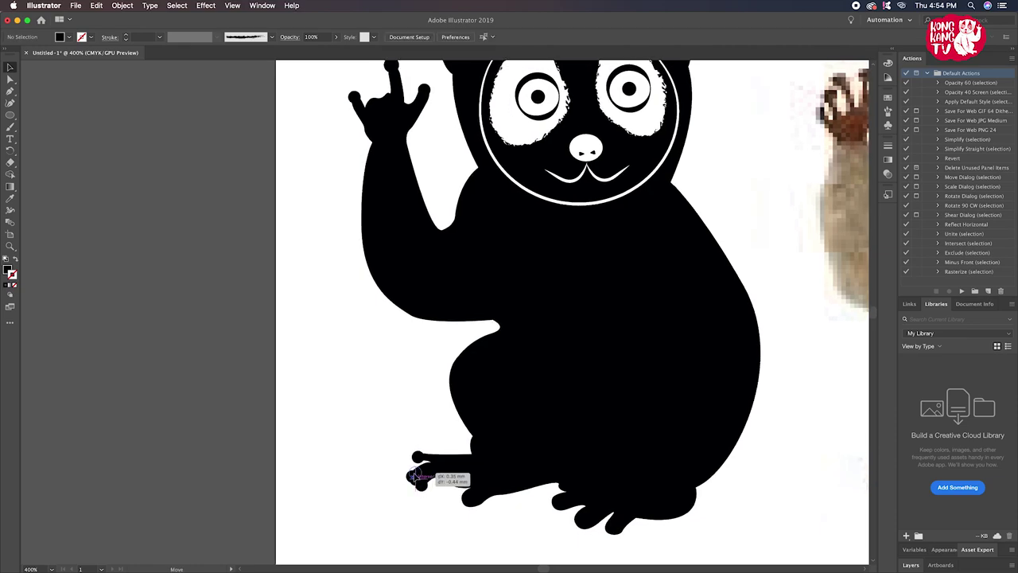
Move a toe circle under the right foot and enlarge it
left_click(448, 521)
scroll(449, 527, "down", 3)
scroll(449, 527, "right", 2)
left_click_drag(382, 442, 427, 458)
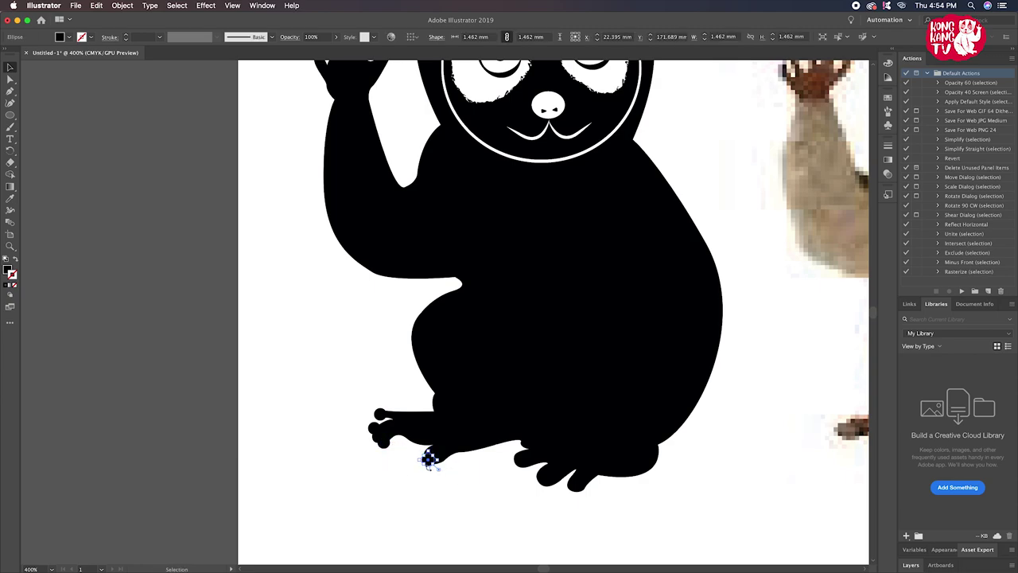
left_click(431, 477)
left_click(427, 458)
key("super+equal")
key("super+equal")
mouse_move(455, 323)
left_mouse_down()
mouse_move(463, 331)
mouse_move(453, 319)
left_mouse_up()
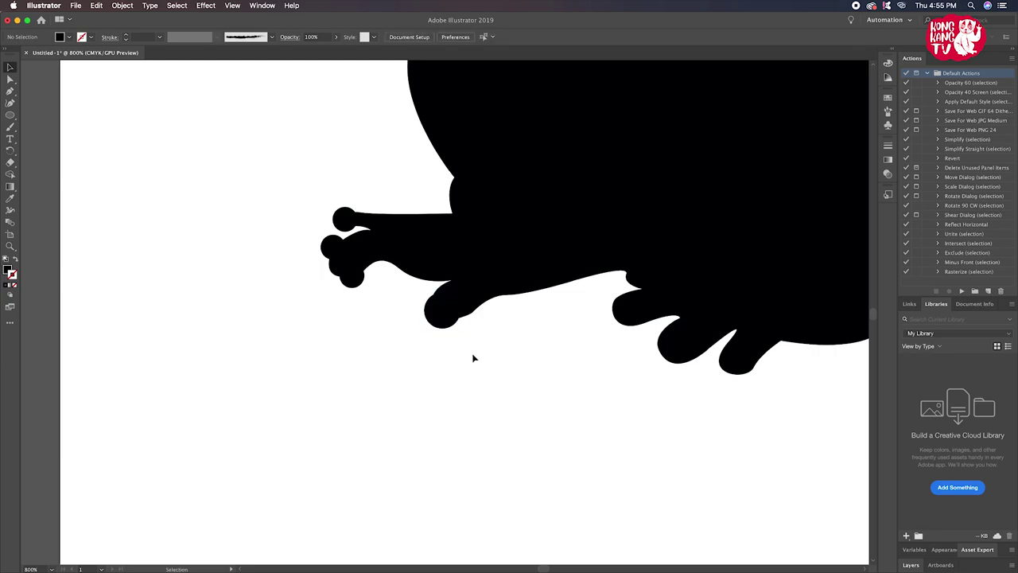
Position the enlarged toe circle beneath the right foot so it merges with the foot
left_click_drag(477, 354, 269, 345)
left_click(295, 300)
left_click(272, 402)
mouse_move(185, 269)
left_mouse_down()
mouse_move(415, 296)
mouse_move(557, 354)
mouse_move(595, 384)
mouse_move(591, 401)
left_mouse_up()
key("super+equal")
left_click(569, 428)
left_click(593, 421)
left_click(591, 385)
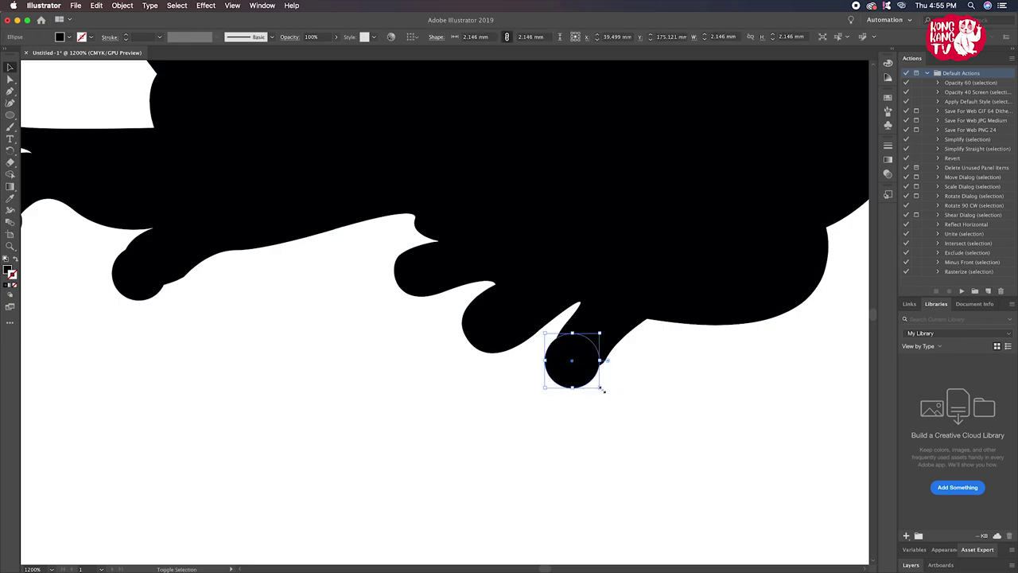
Add more toe circle copies beside the first under the foot, enlarging one slightly
mouse_move(576, 372)
left_mouse_down()
mouse_move(459, 372)
mouse_move(491, 354)
mouse_move(397, 287)
left_mouse_up()
left_click(482, 378)
left_click(486, 385)
left_click(404, 358)
left_click(477, 342)
left_click_drag(504, 366, 509, 373)
left_click(502, 410)
scroll(502, 410, "down", 2)
scroll(501, 410, "down", 4)
scroll(493, 402, "down", 1)
mouse_move(481, 392)
left_mouse_down()
mouse_move(427, 472)
mouse_move(412, 470)
left_mouse_up()
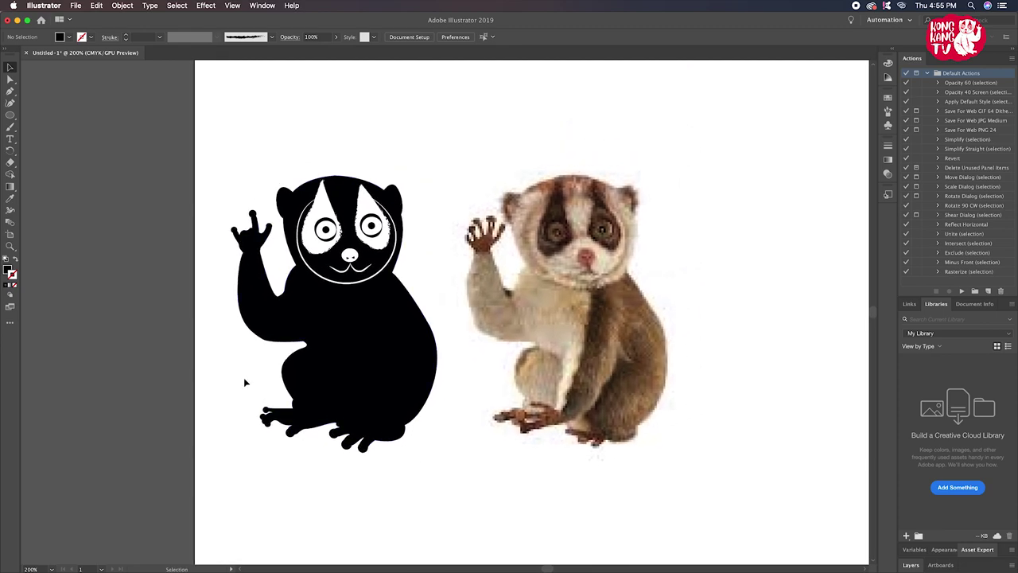
Give the white face ring a wavy width profile and a 2 pt stroke
left_click(358, 263)
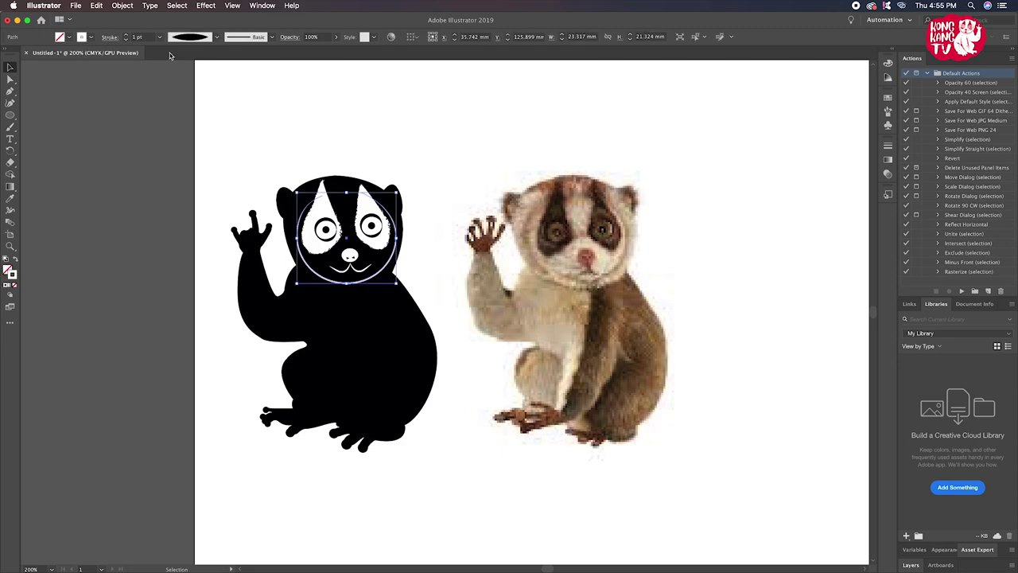
left_click(215, 37)
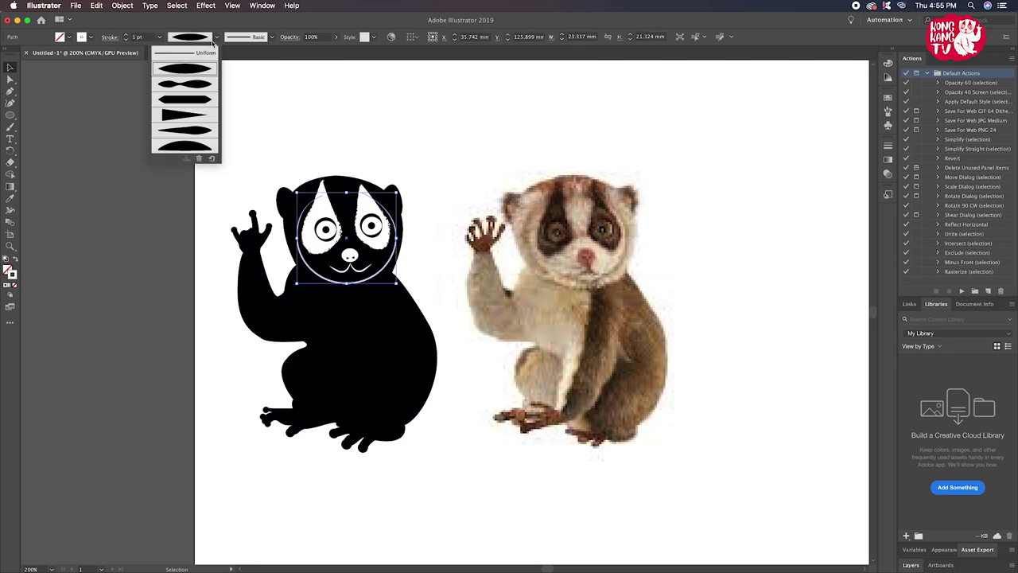
left_click(207, 85)
left_click(125, 36)
left_click(234, 122)
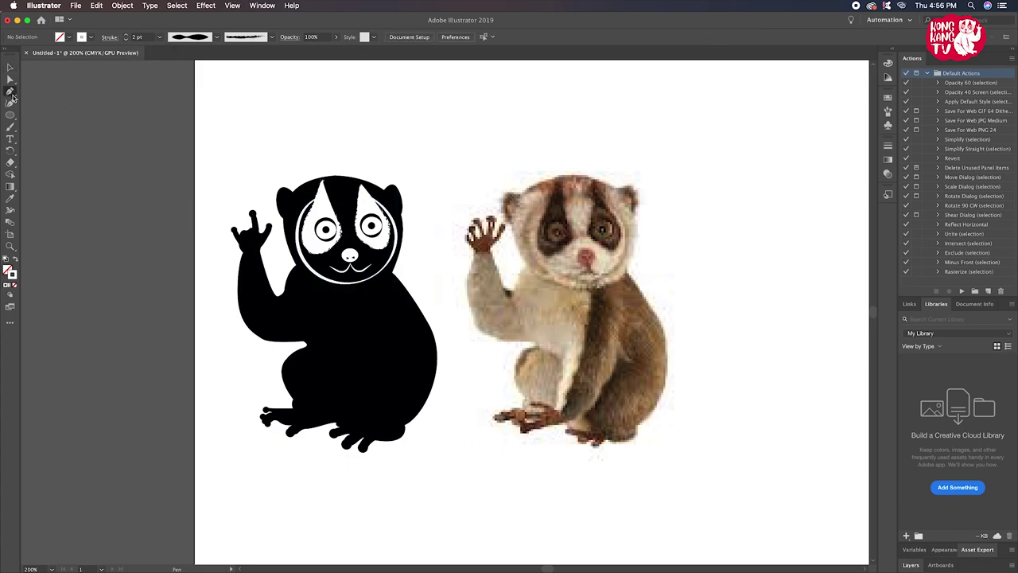
key("super+equal")
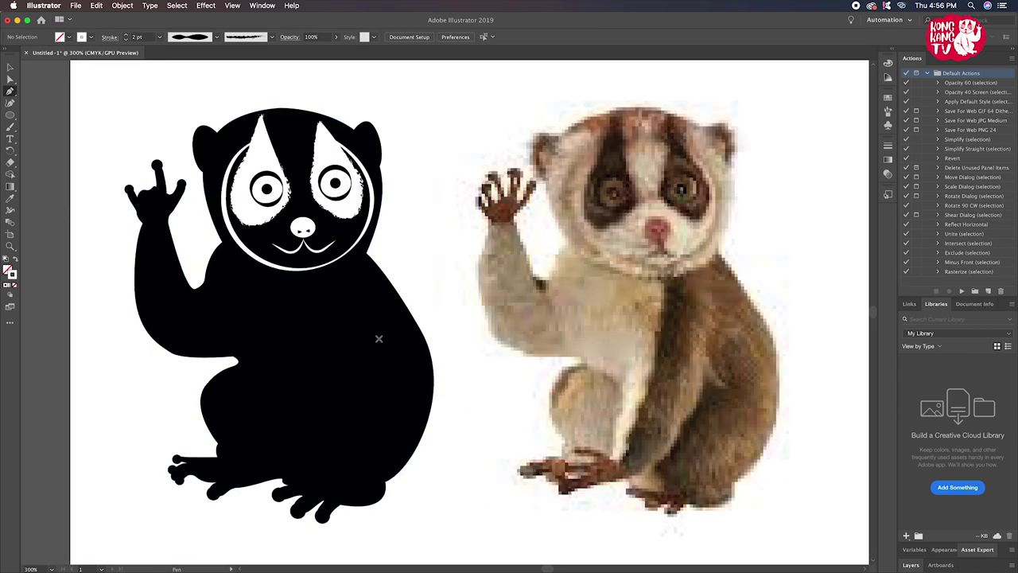
Draw a curved white fur stroke down the photo loris's back, ending near its foot
scroll(379, 338, "down", 2)
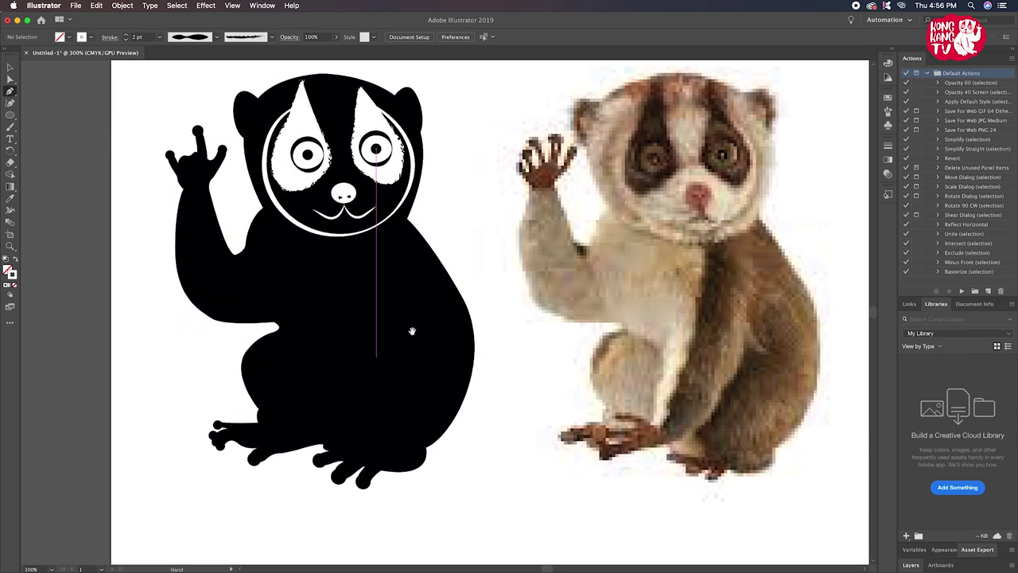
left_click(753, 268)
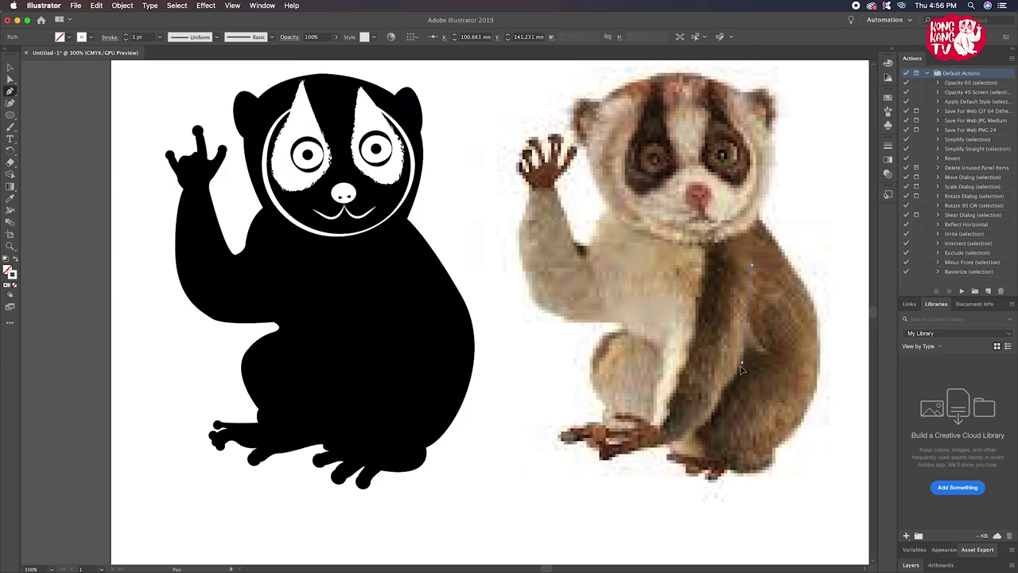
left_click_drag(745, 362, 749, 364)
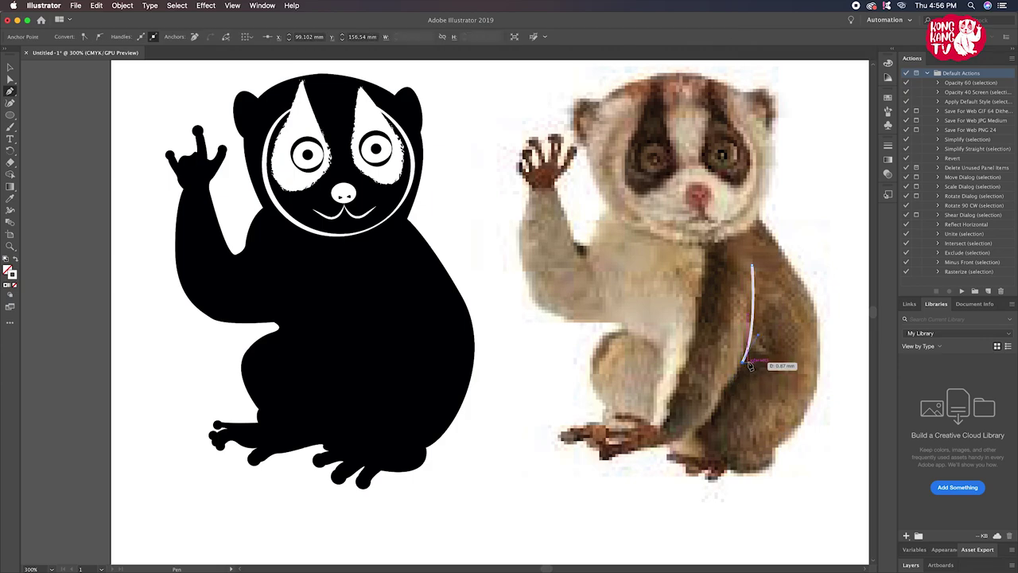
left_click_drag(749, 364, 743, 370)
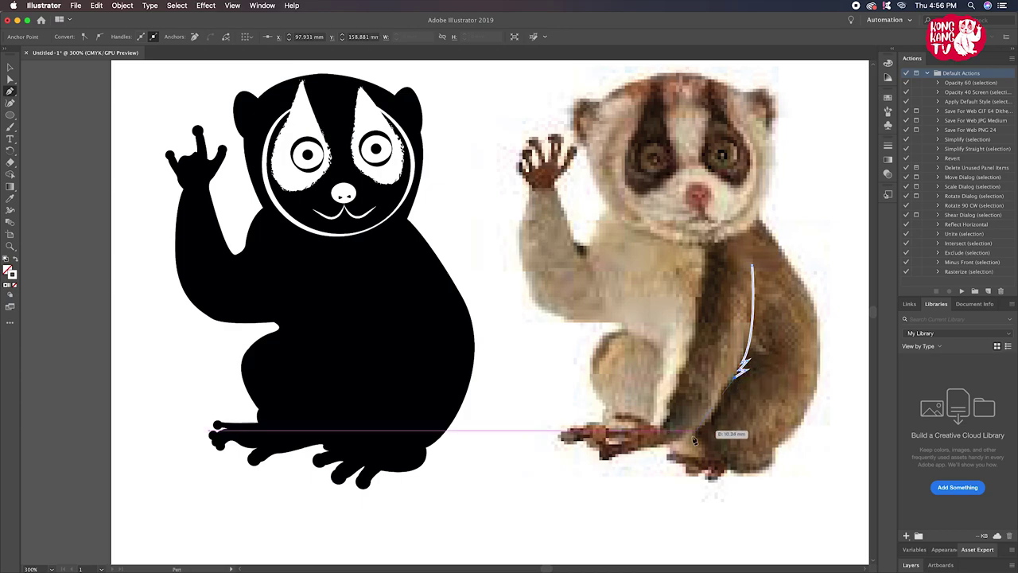
left_click_drag(647, 451, 664, 451)
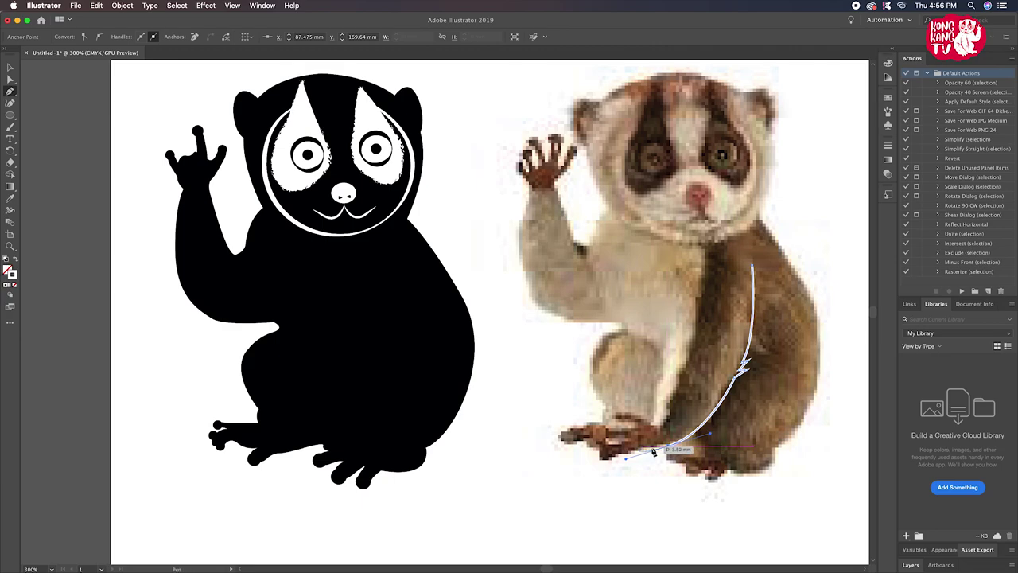
left_click(643, 451, "ctrl")
left_click(639, 448)
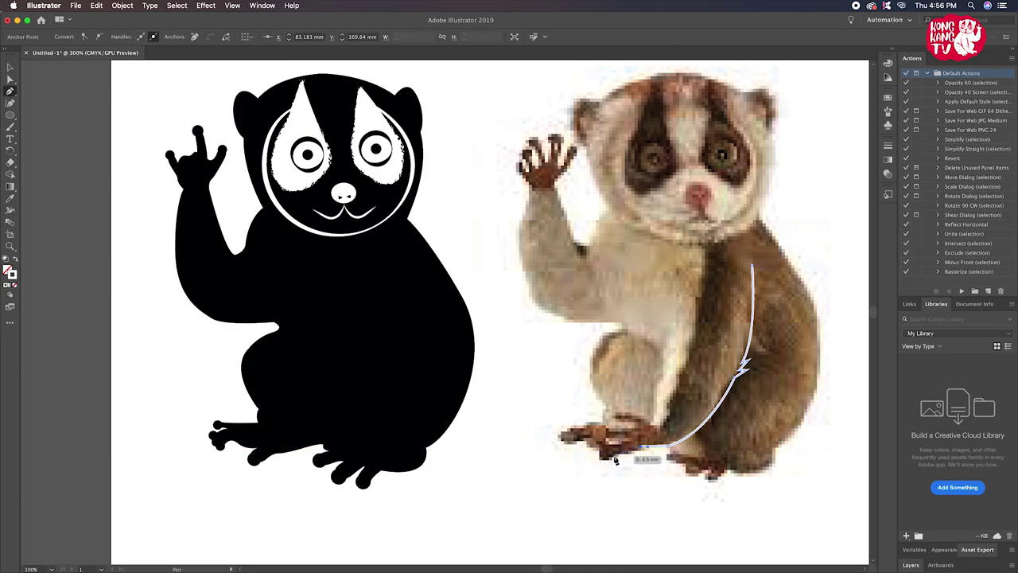
key("super")
mouse_move(659, 457)
left_mouse_down()
mouse_move(622, 455)
mouse_move(646, 455)
left_mouse_up()
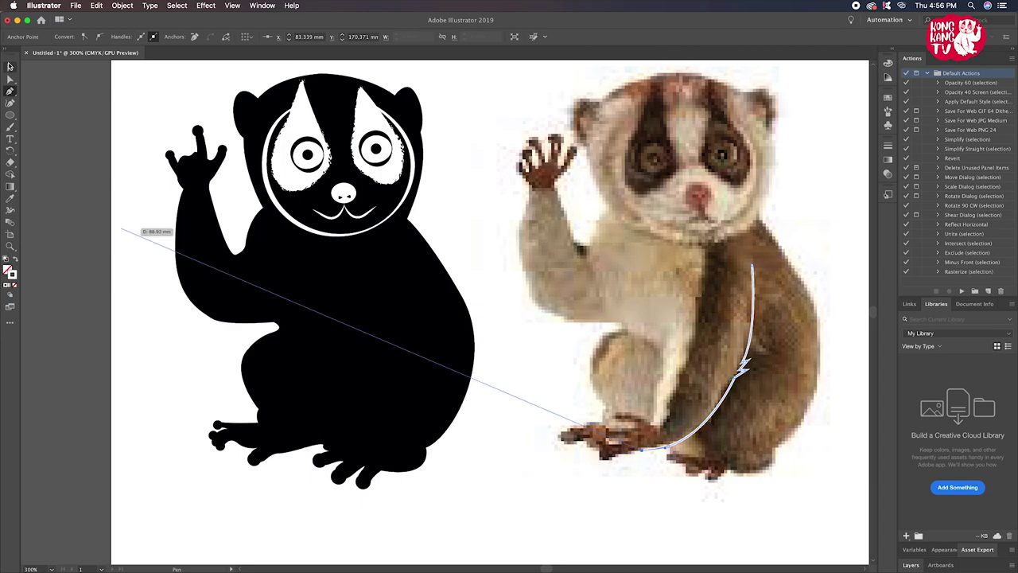
left_click(121, 229, "super")
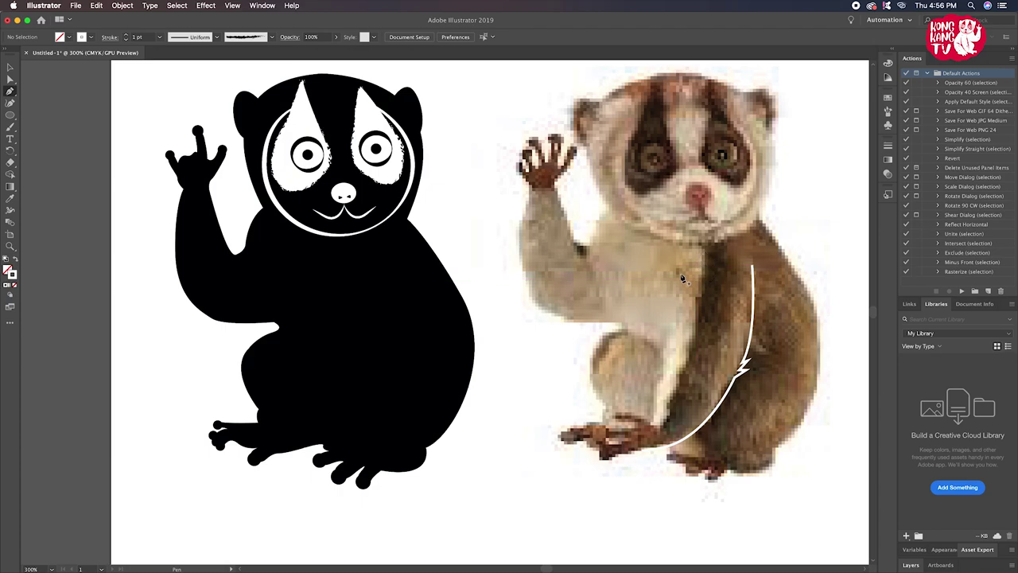
Draw a second curved stroke with a small jagged tuft down the photo's chest
left_click_drag(697, 260, 682, 296)
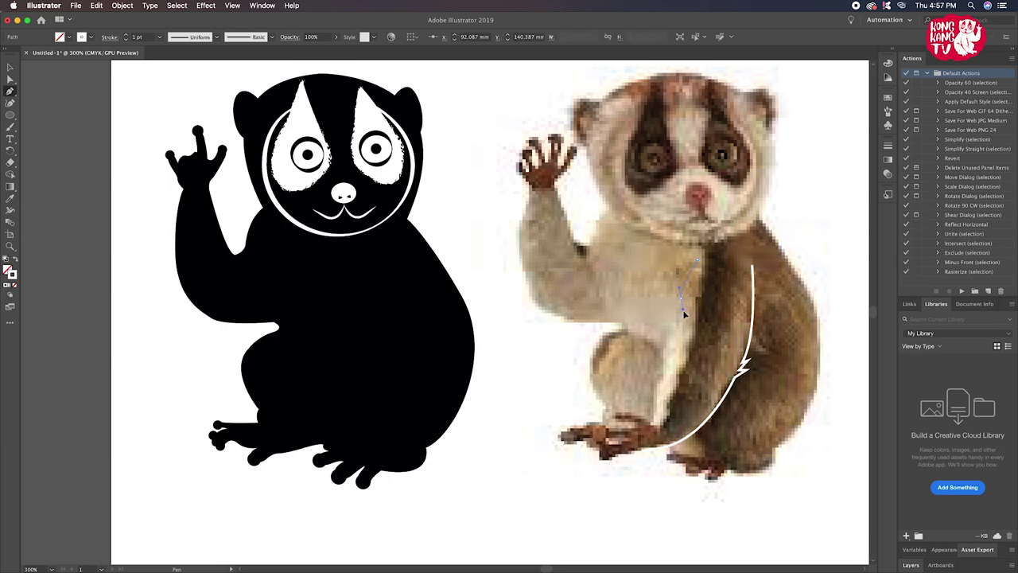
left_click(682, 300)
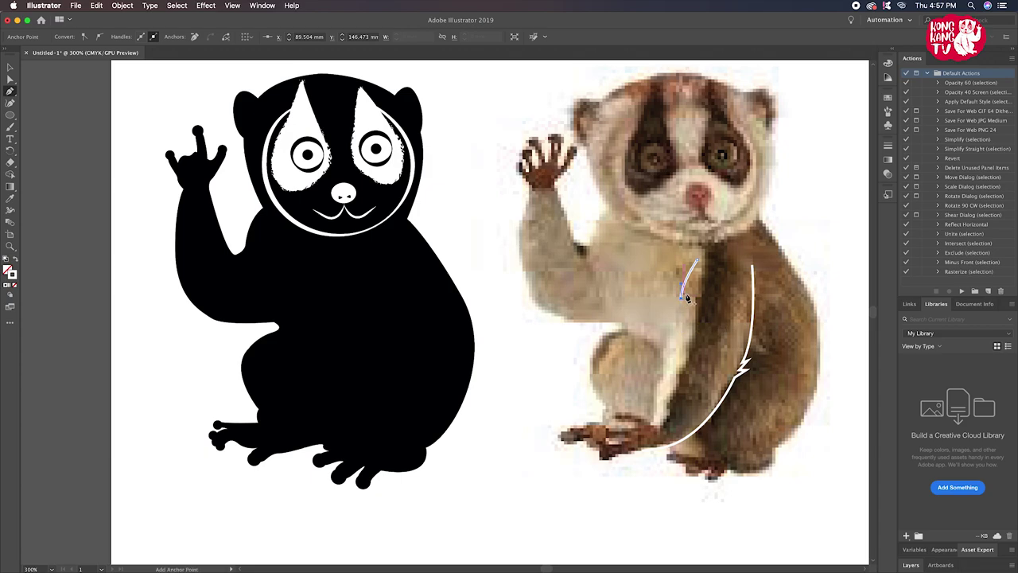
left_click_drag(686, 299, 690, 296)
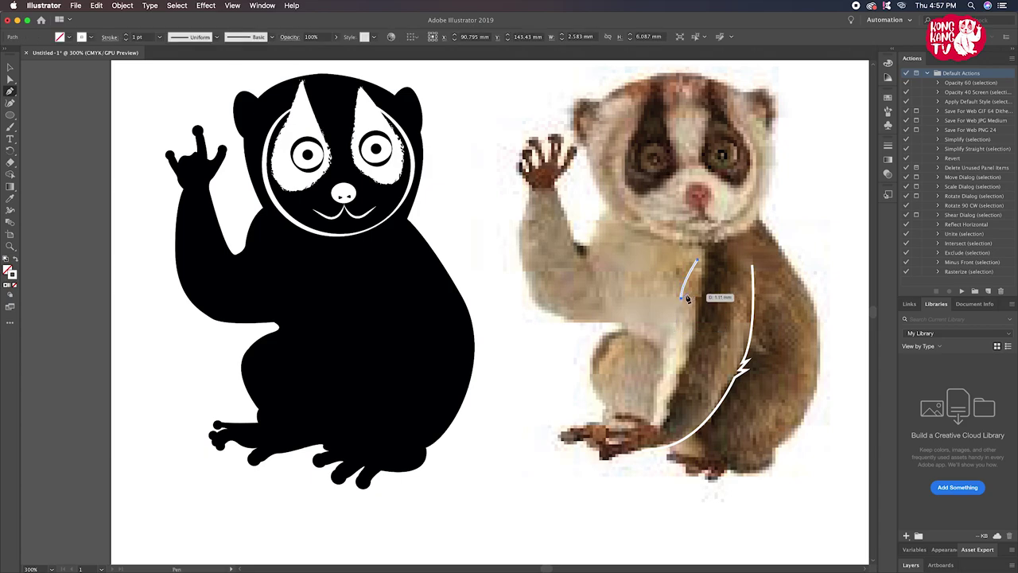
left_click_drag(690, 297, 657, 398)
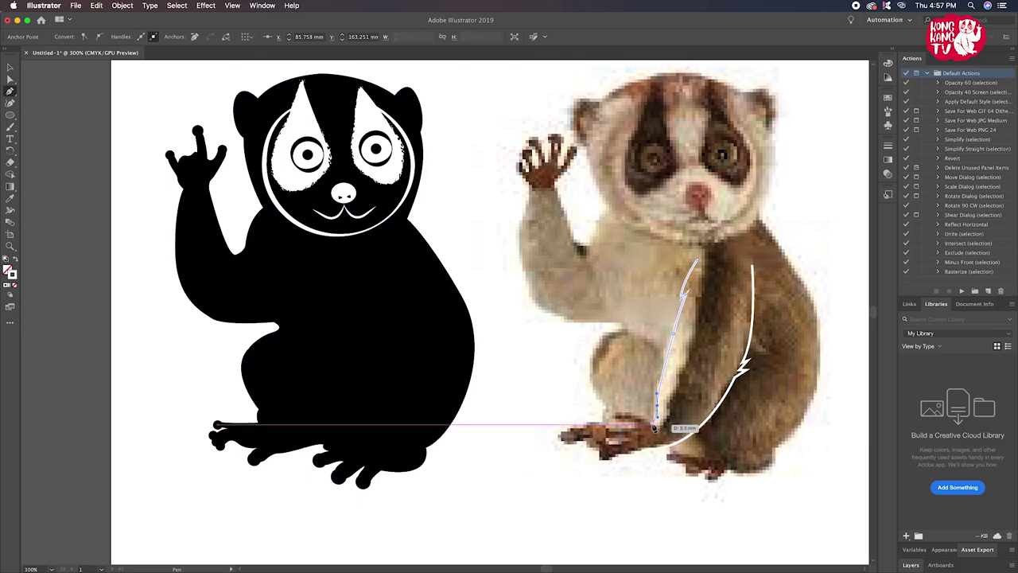
left_click_drag(653, 420, 653, 423)
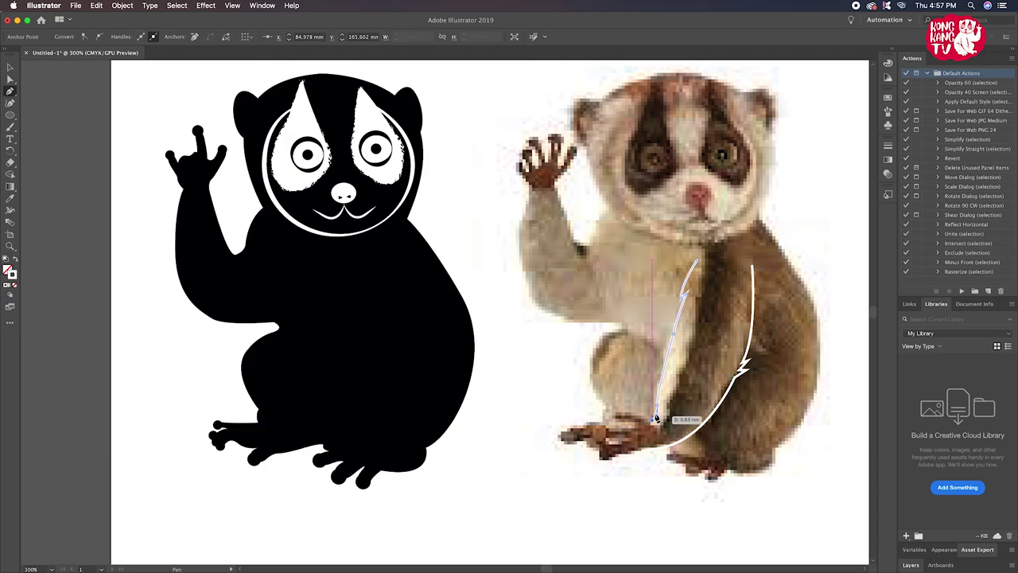
left_click(11, 79)
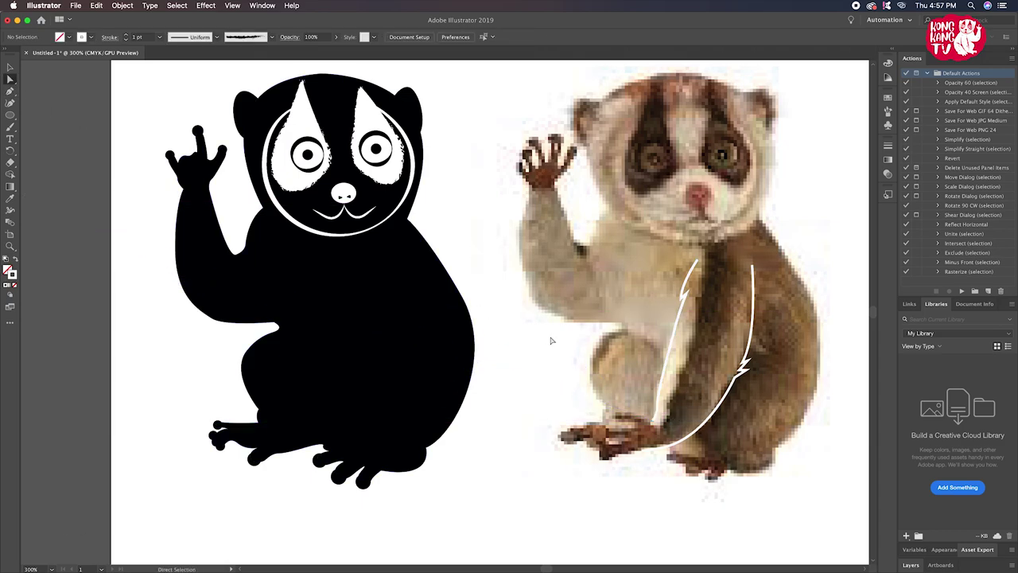
Adjust the chest stroke's bottom point and move both fur strokes onto the silhouette's belly
left_click(658, 405)
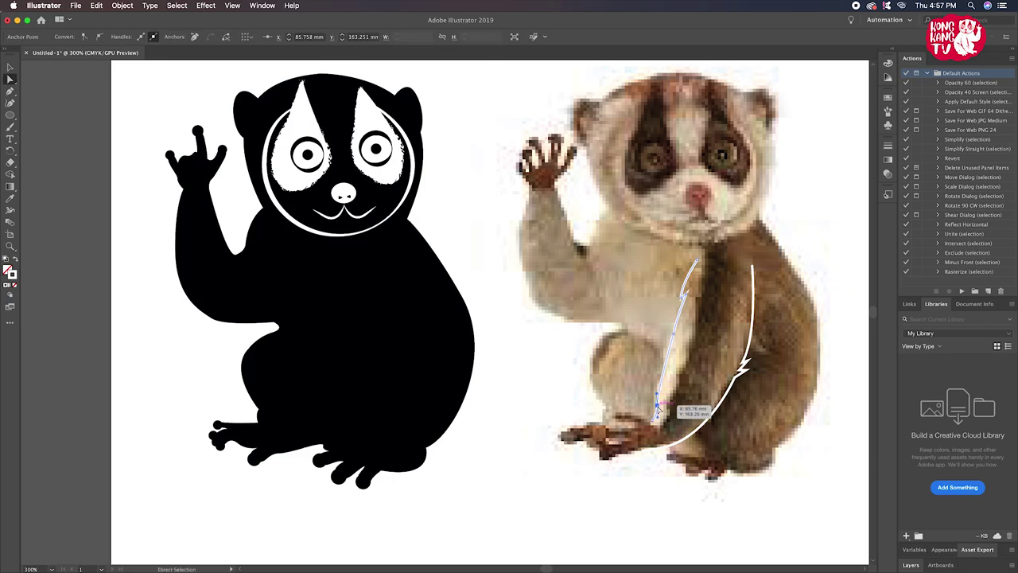
left_click_drag(660, 403, 662, 395)
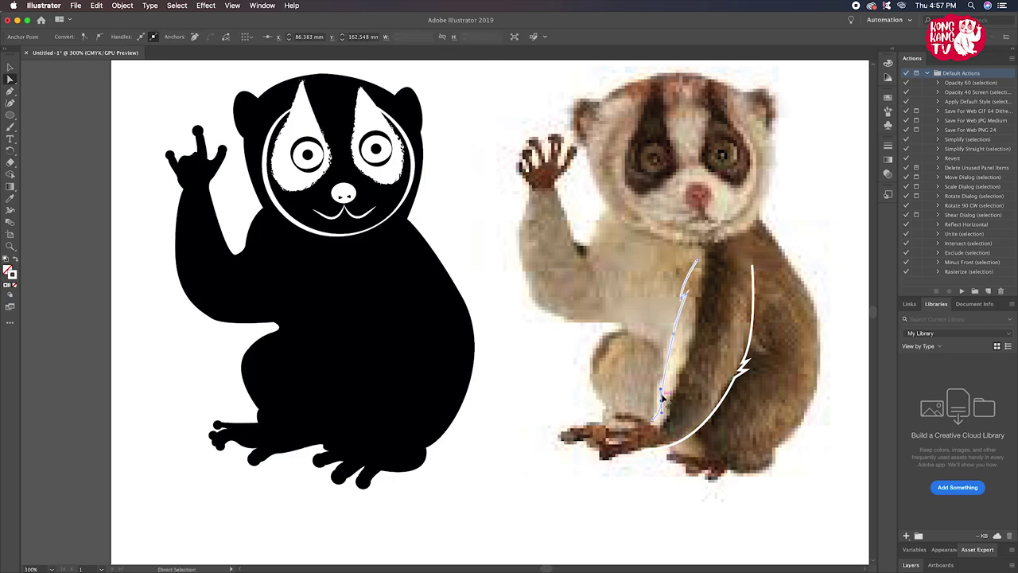
left_click(538, 354)
left_click(10, 67)
left_click(672, 324)
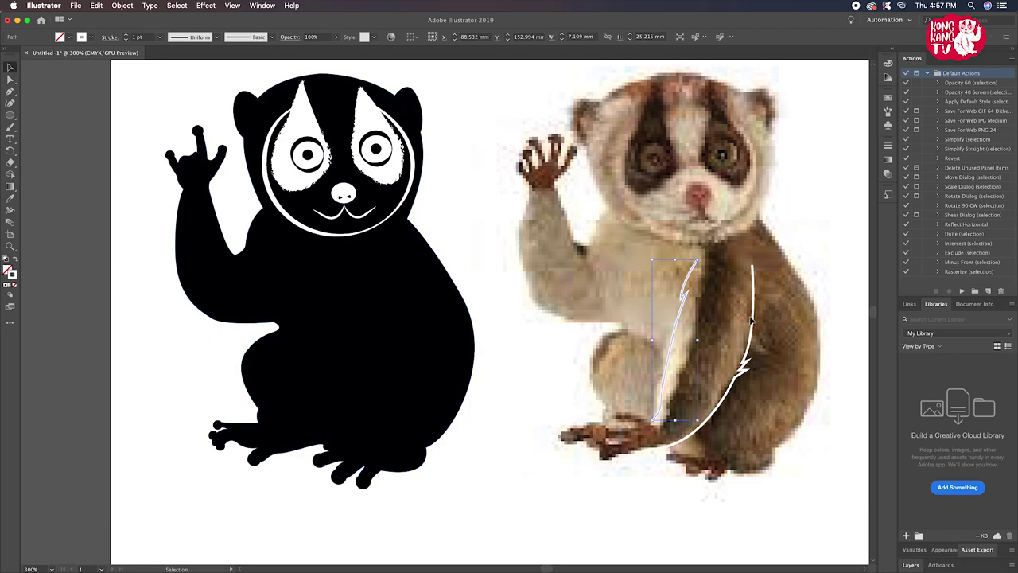
left_click(756, 315, "shift")
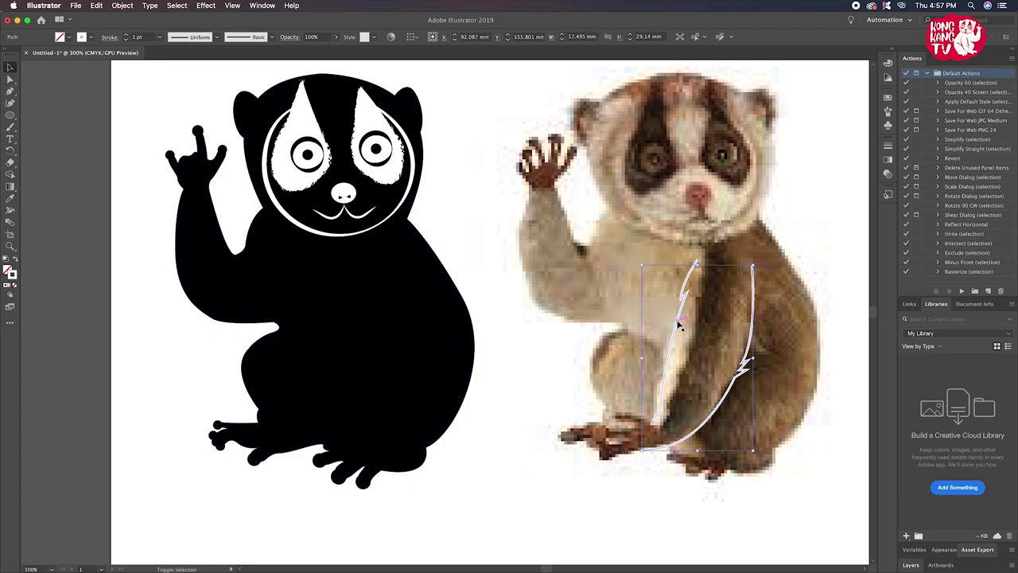
left_click_drag(682, 317, 322, 314)
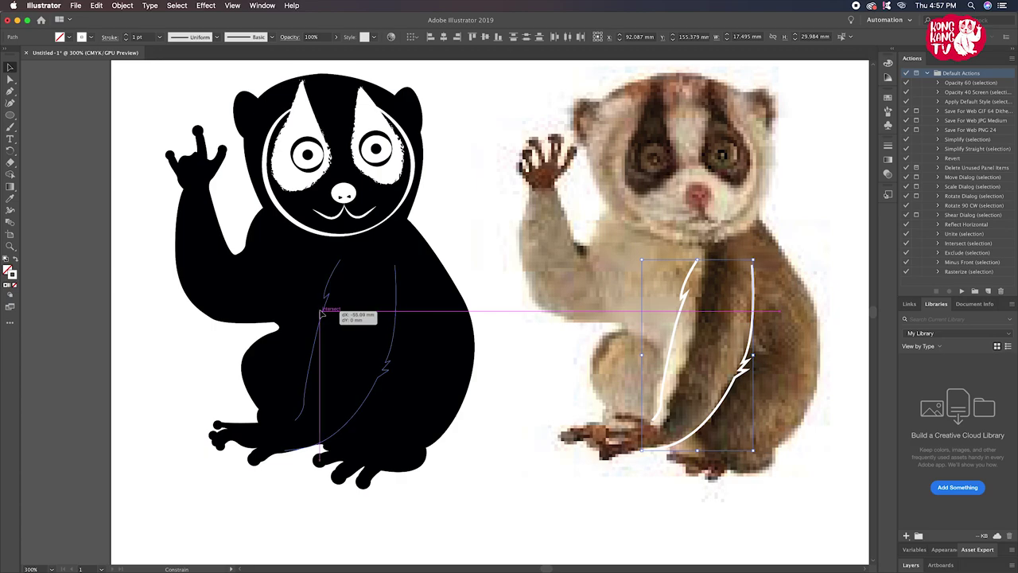
left_click_drag(322, 314, 322, 314)
Set the fur strokes to 2 pt with the Basic brush and a tapered elliptical width profile
left_click(189, 378)
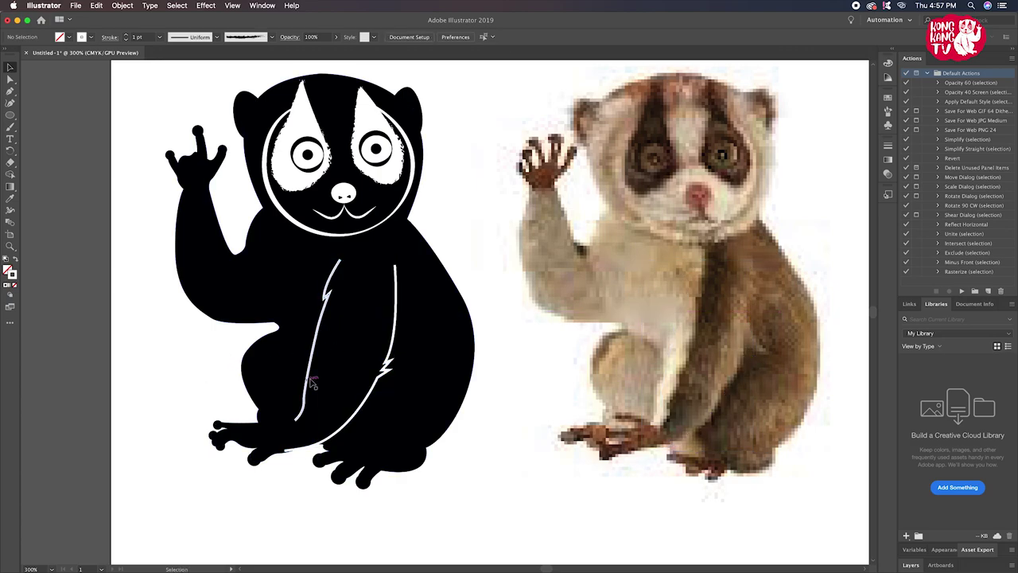
left_click(318, 334)
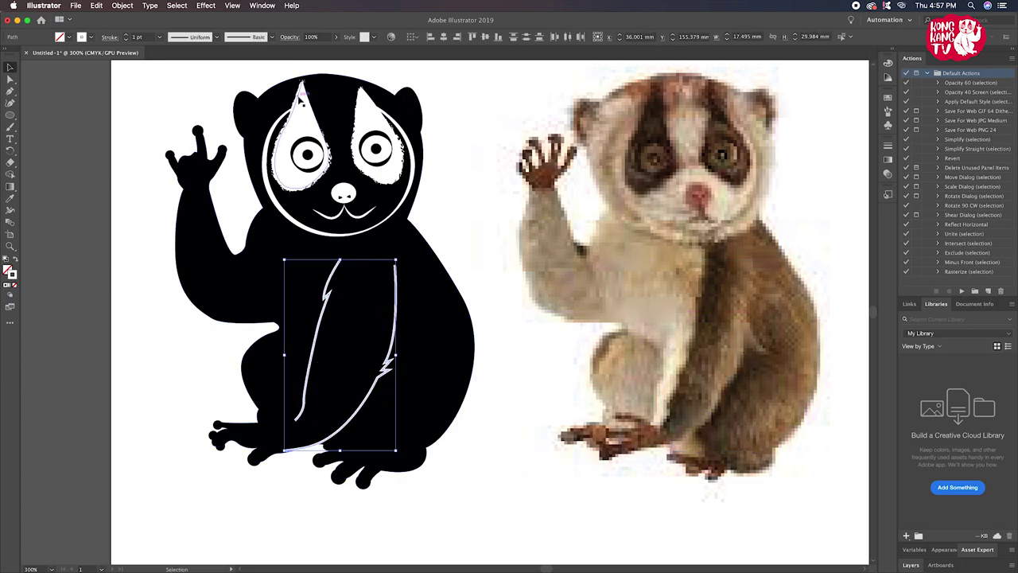
left_click(126, 35)
left_click(214, 37)
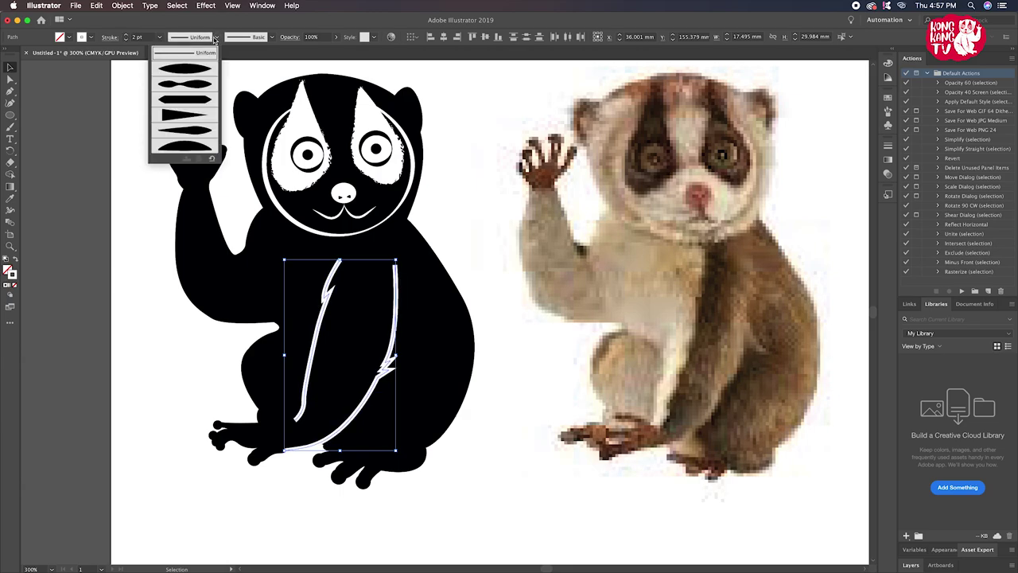
left_click(271, 36)
left_click(243, 102)
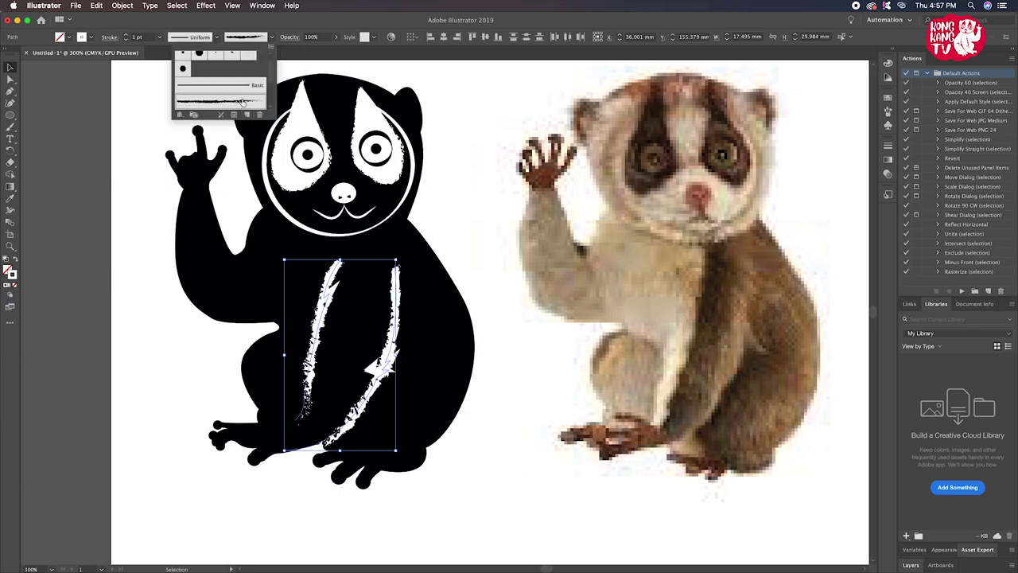
left_click(248, 90)
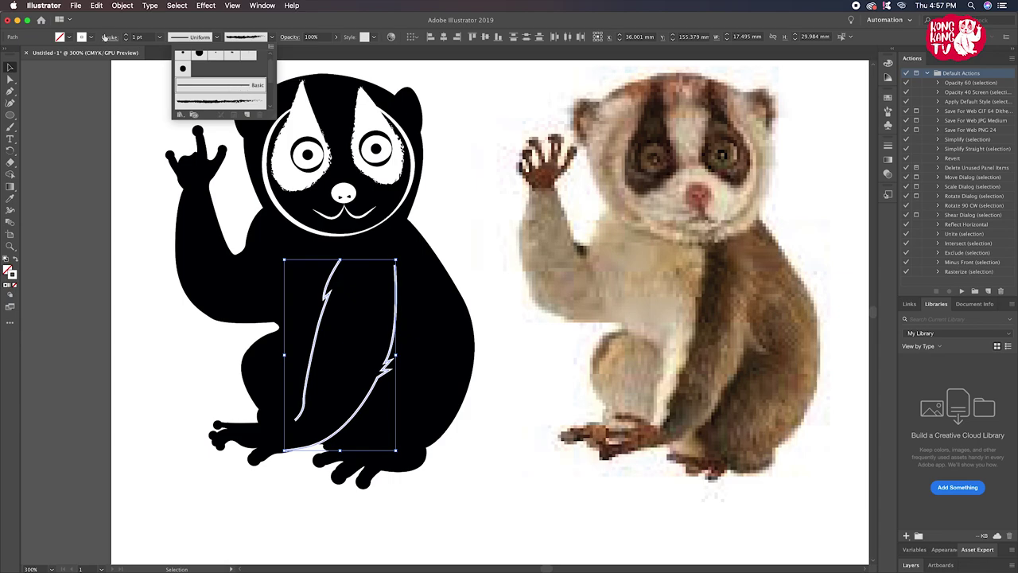
left_click(125, 34)
left_click(216, 37)
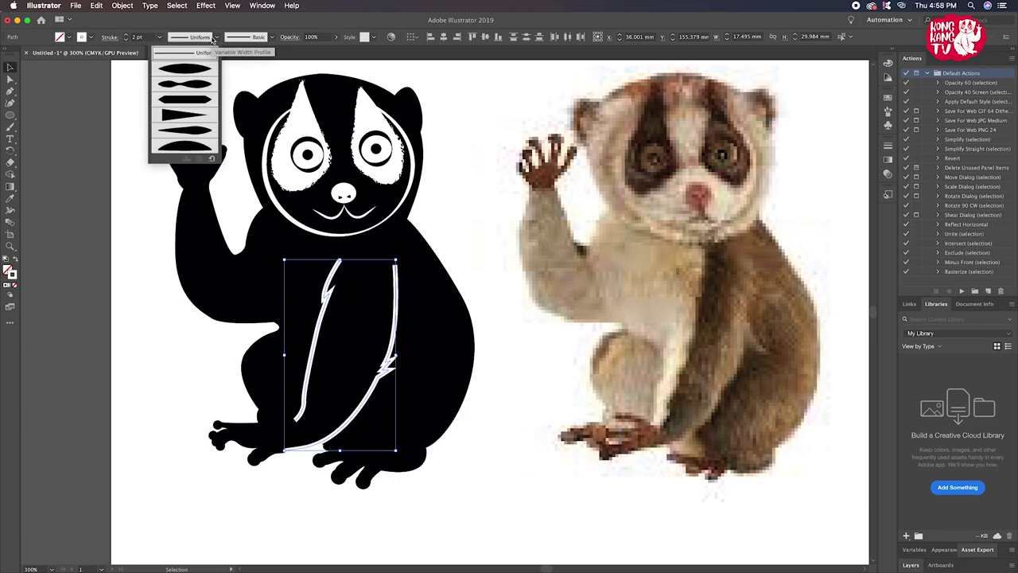
left_click(206, 69)
left_click(149, 272)
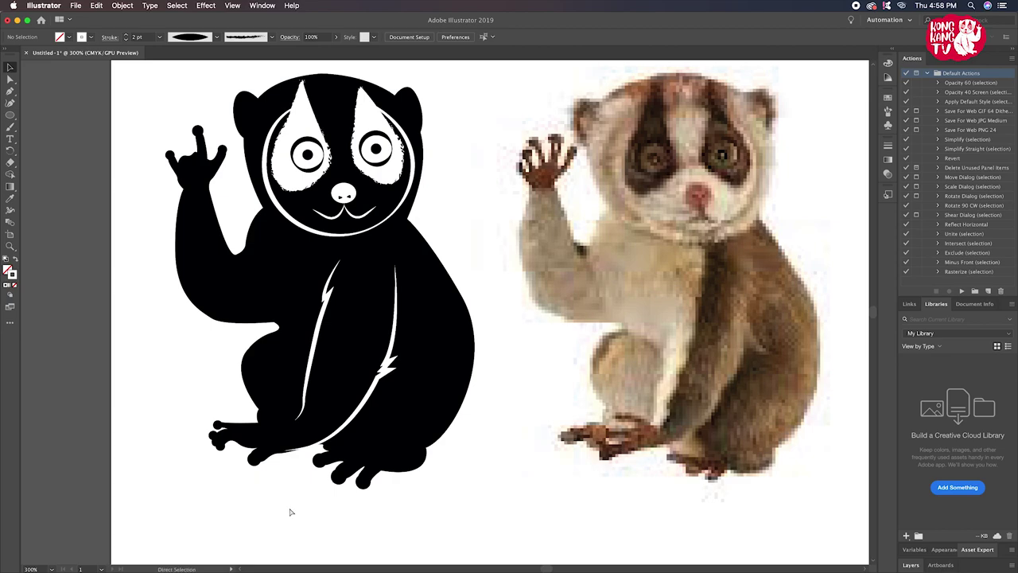
key("super+minus")
key("super+minus")
key("super+minus")
key("super+equal")
key("super+equal")
key("super+equal")
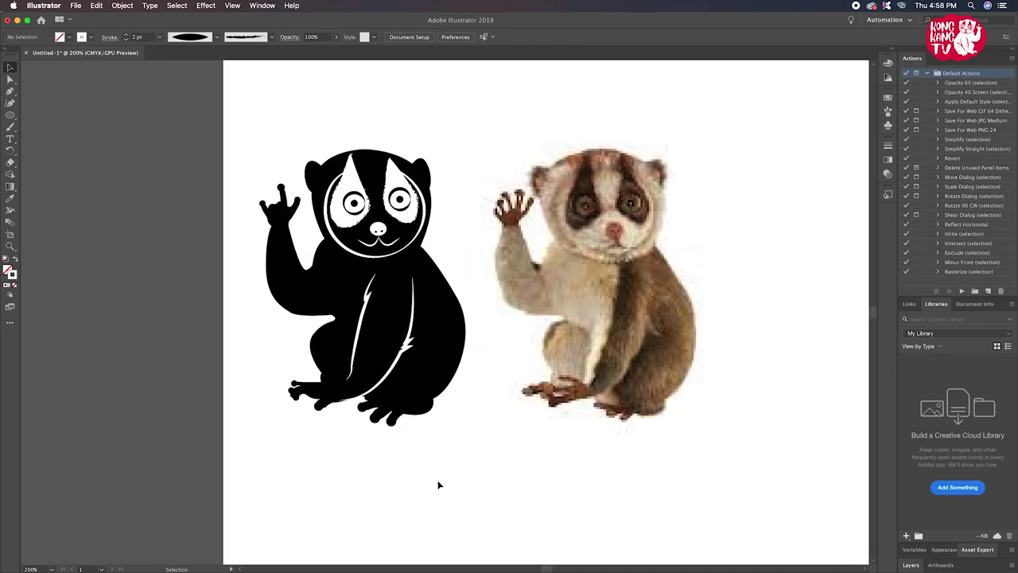
Draw a curved smile line with the Pen tool over the photo loris's mouth
left_click_drag(436, 483, 492, 499)
key("super+equal")
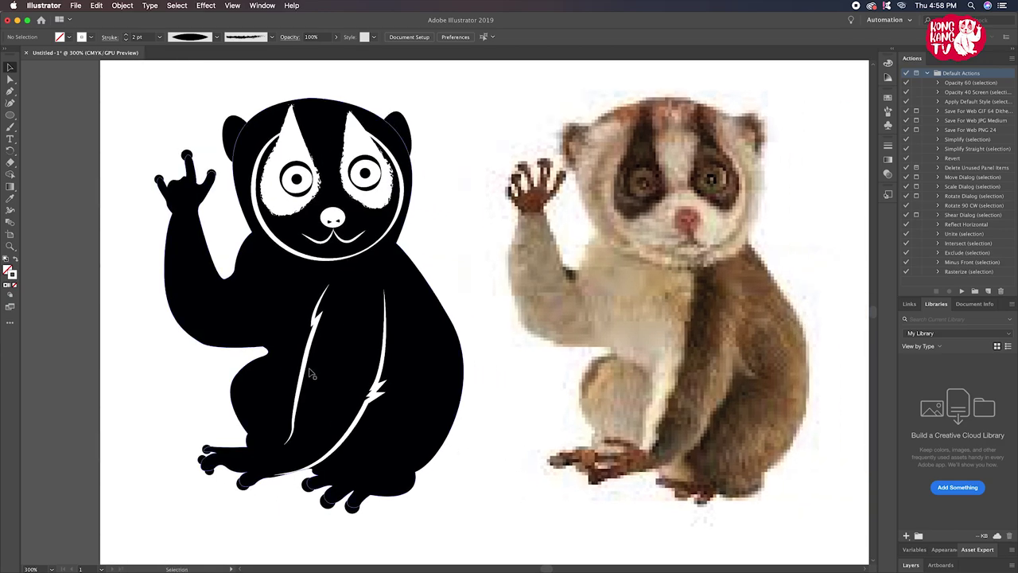
left_click(11, 90)
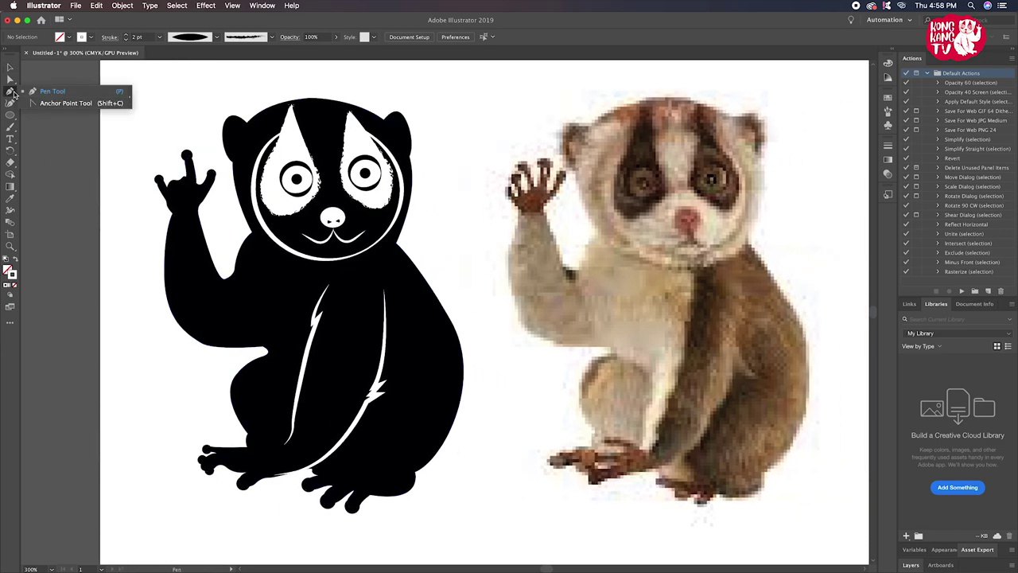
left_click(672, 253)
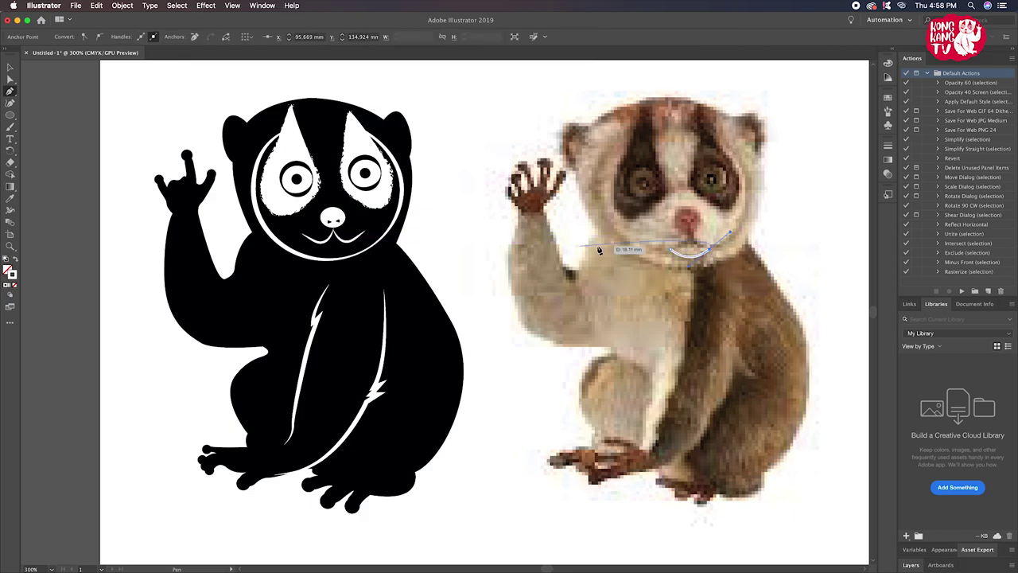
left_click_drag(710, 252, 728, 236)
left_click(10, 67)
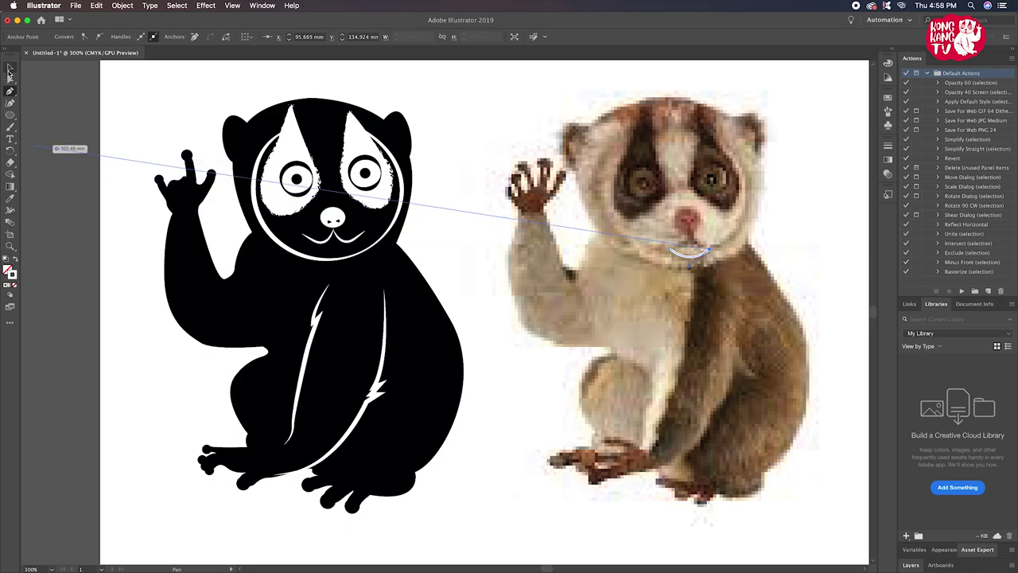
left_click(469, 202)
Move the smile curve under the cartoon's nose and give it a tapered width profile
left_click_drag(682, 257, 325, 255)
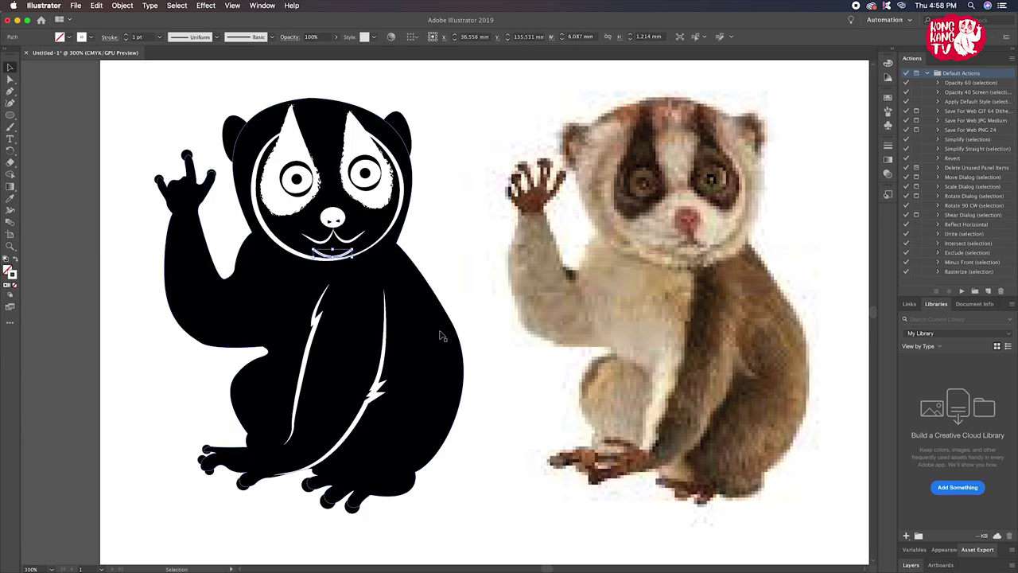
key("Up")
key("Up")
key("Up")
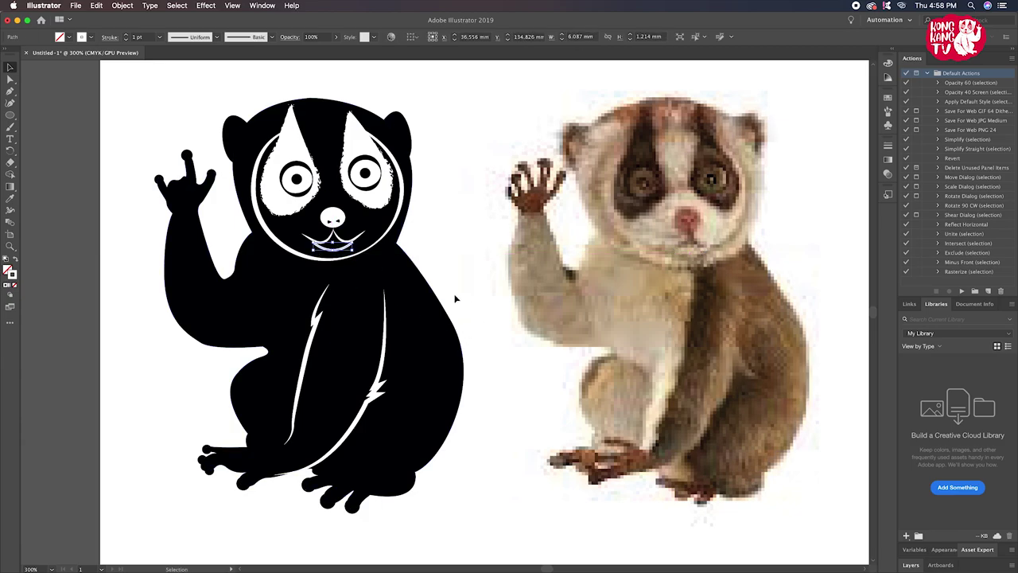
left_click(214, 43)
left_click(199, 71)
left_click(195, 104)
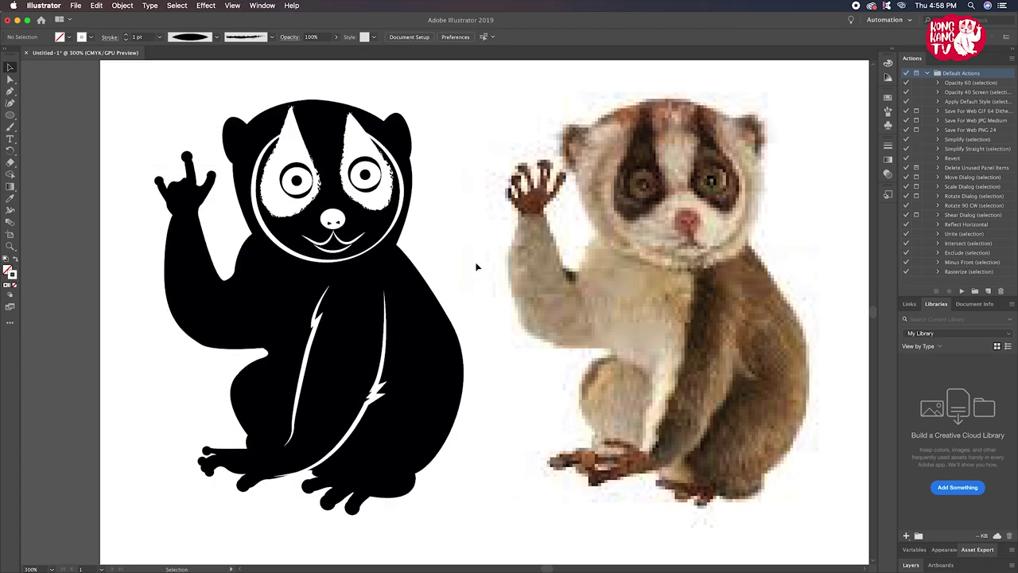
left_click(10, 92)
left_click(713, 221)
left_click(705, 248)
key("ctrl+z")
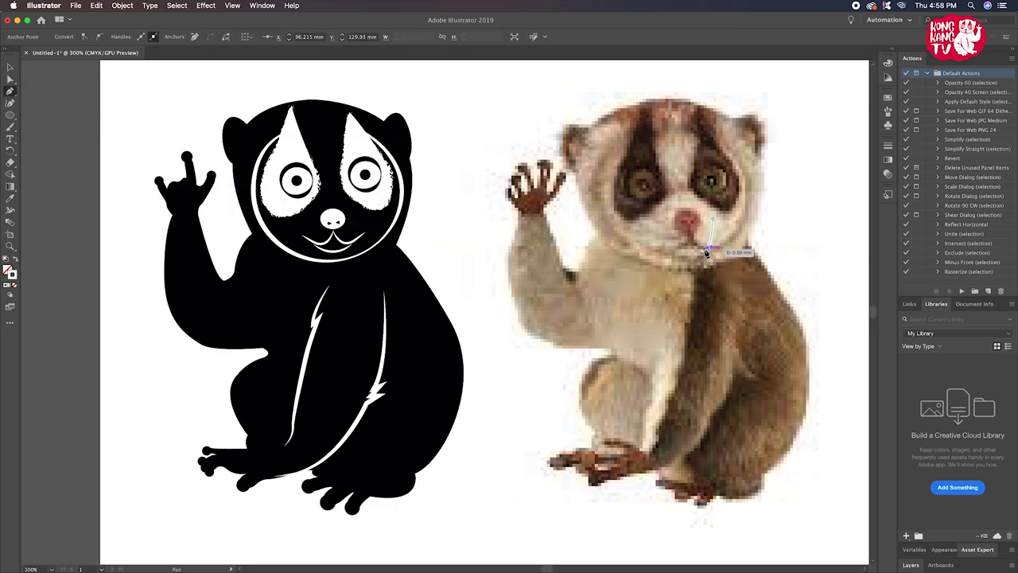
left_click(353, 209)
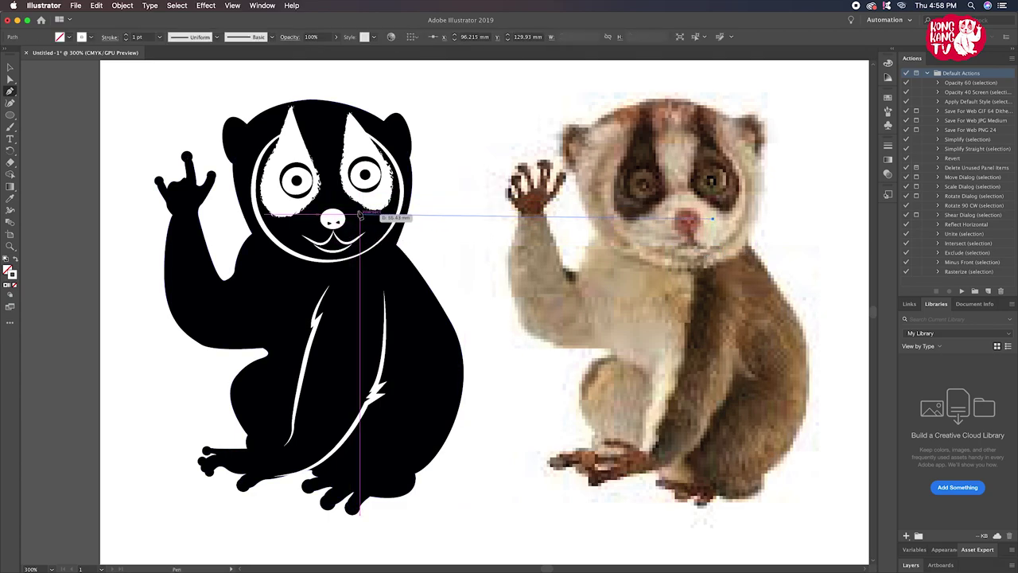
left_click_drag(360, 233, 361, 236)
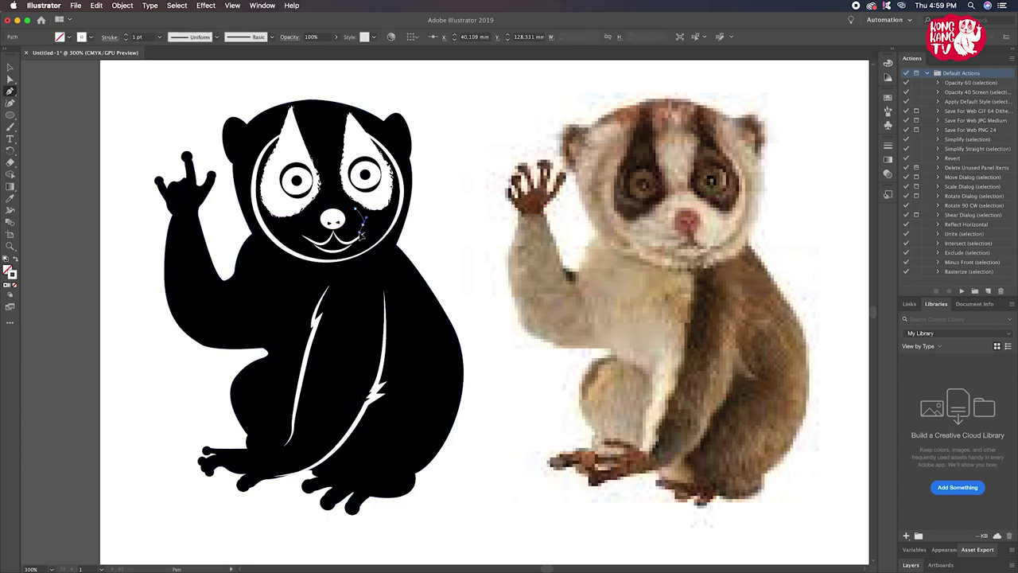
left_click(9, 67)
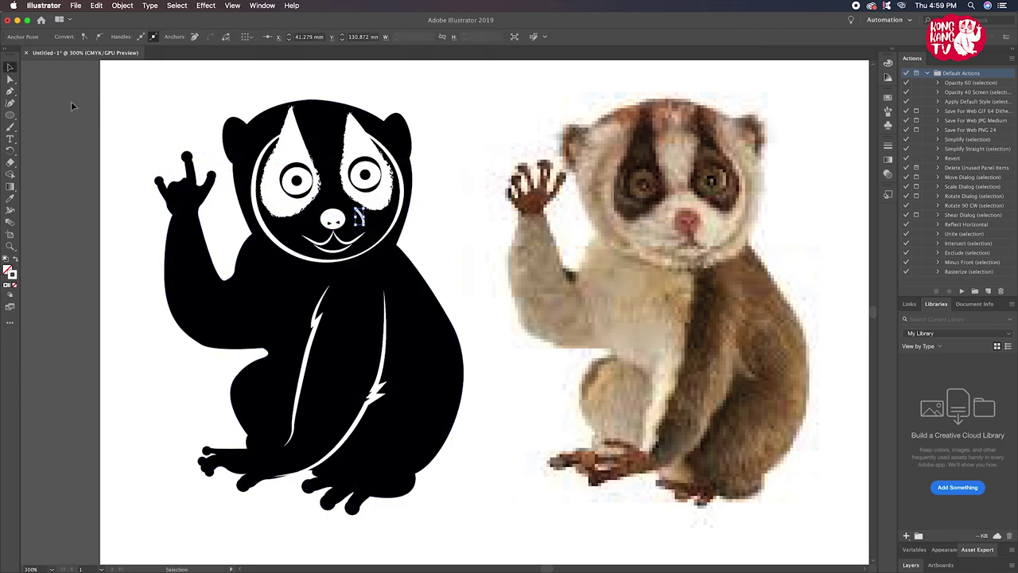
left_click(120, 116)
left_click(363, 222)
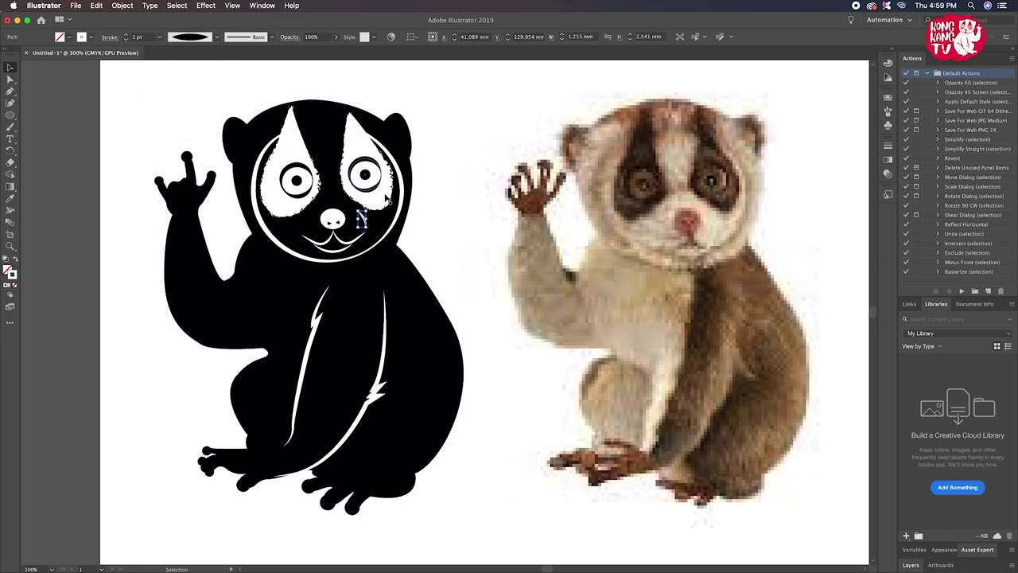
key("Delete")
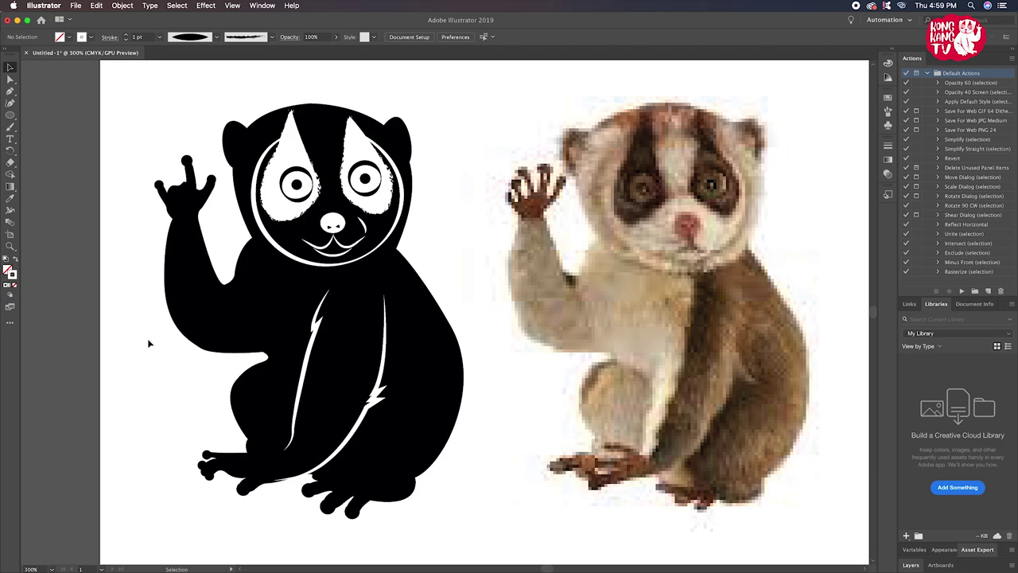
key("super+equal")
Delete the anchor at the base of the raised hand's index finger
left_click_drag(147, 342, 513, 374)
scroll(513, 374, "down", 3)
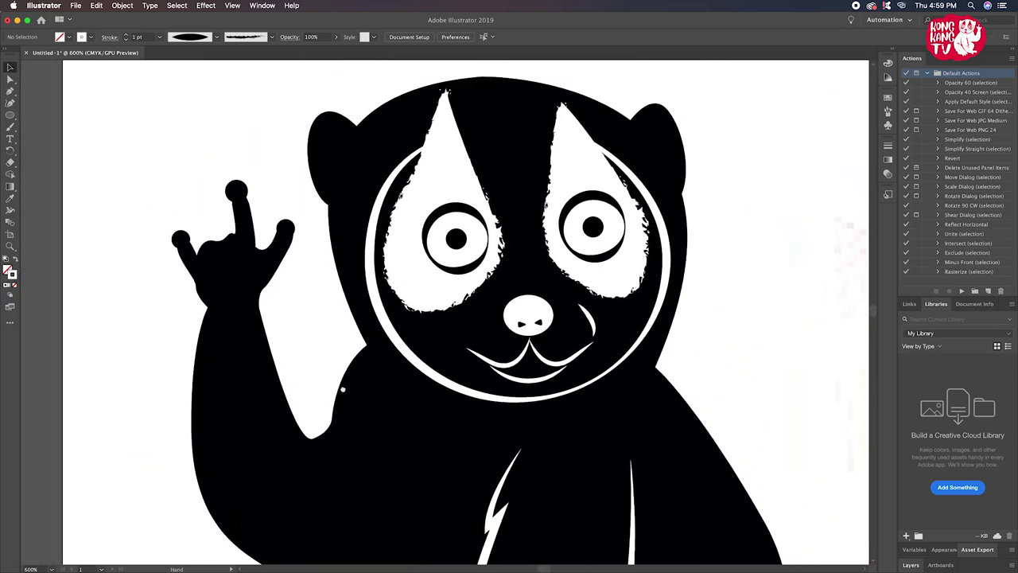
scroll(348, 386, "up", 8)
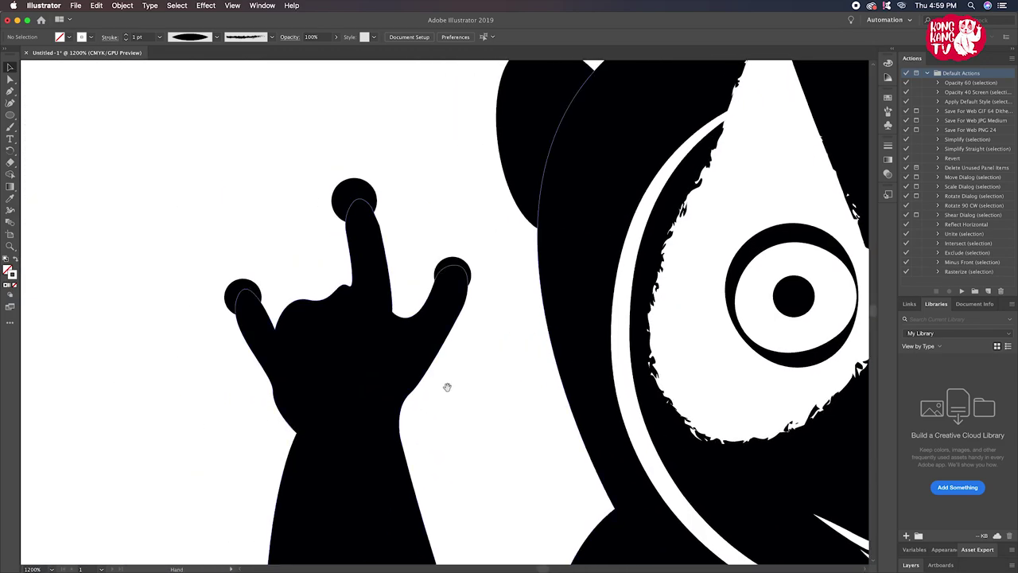
left_click(334, 324)
key("a")
left_click_drag(348, 286, 310, 300)
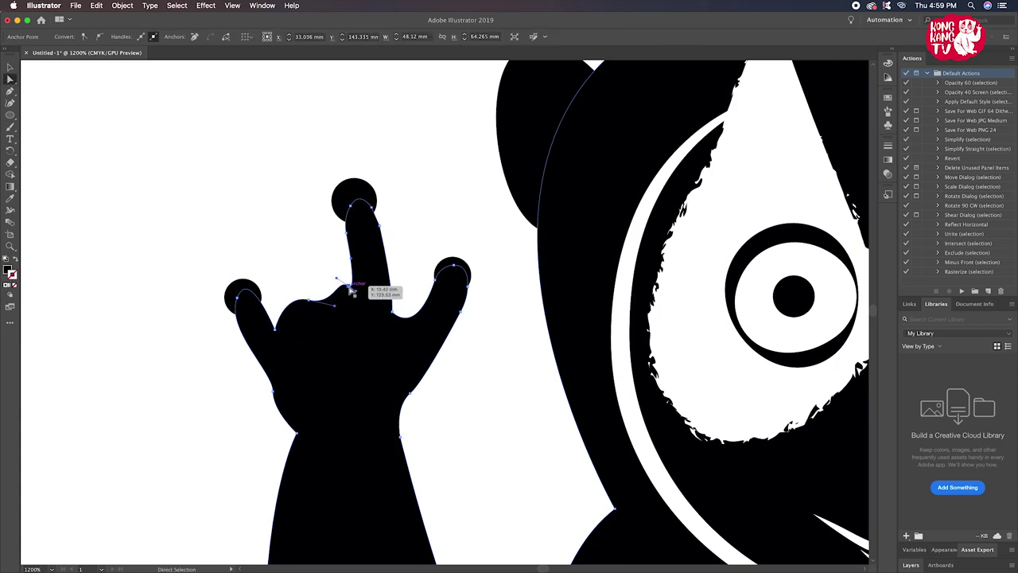
key("Delete")
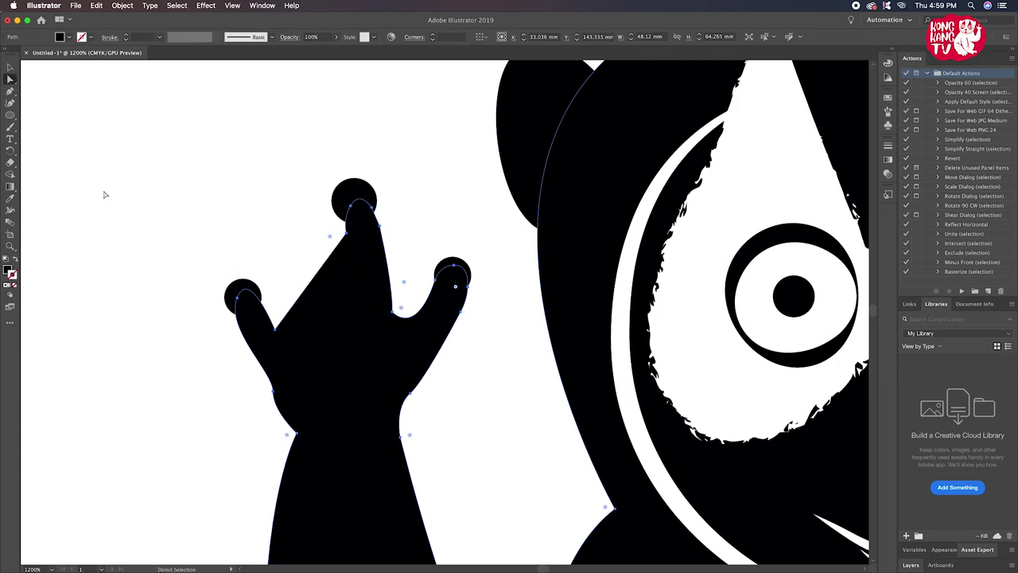
Redraw the gap between the fingers as a curved knuckle bump with the Pen tool
left_click(10, 91)
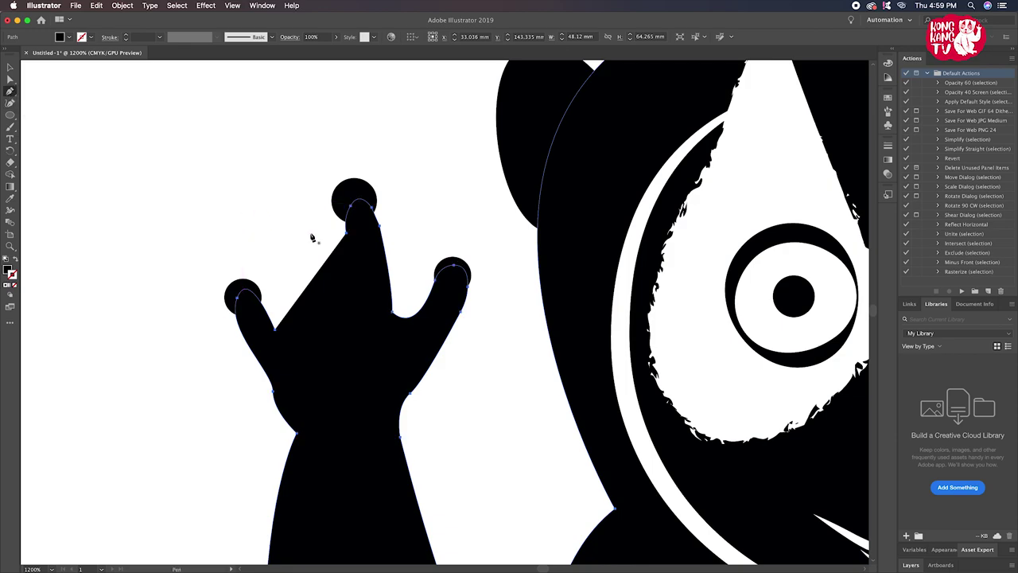
left_click(346, 233)
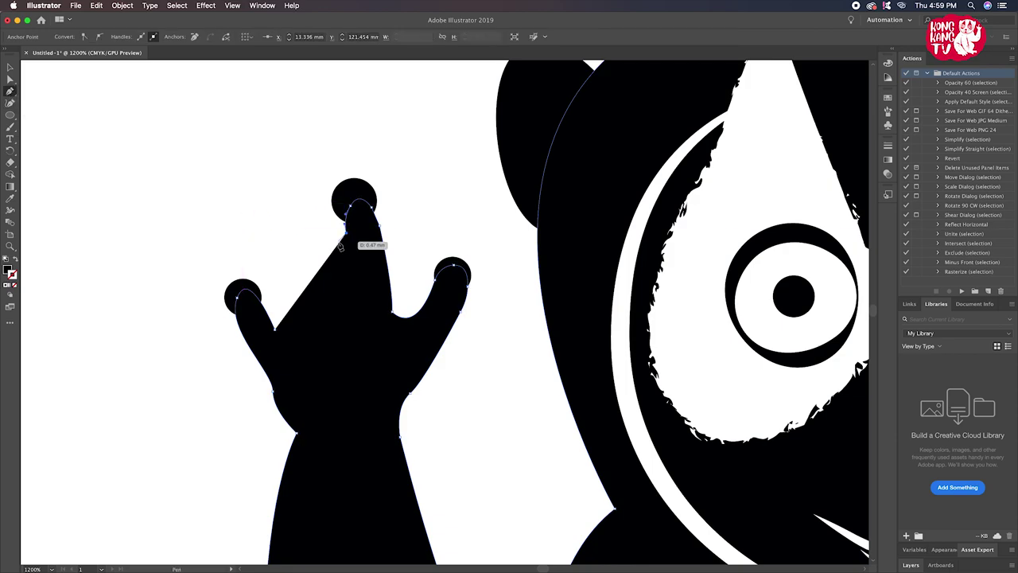
left_click(356, 296)
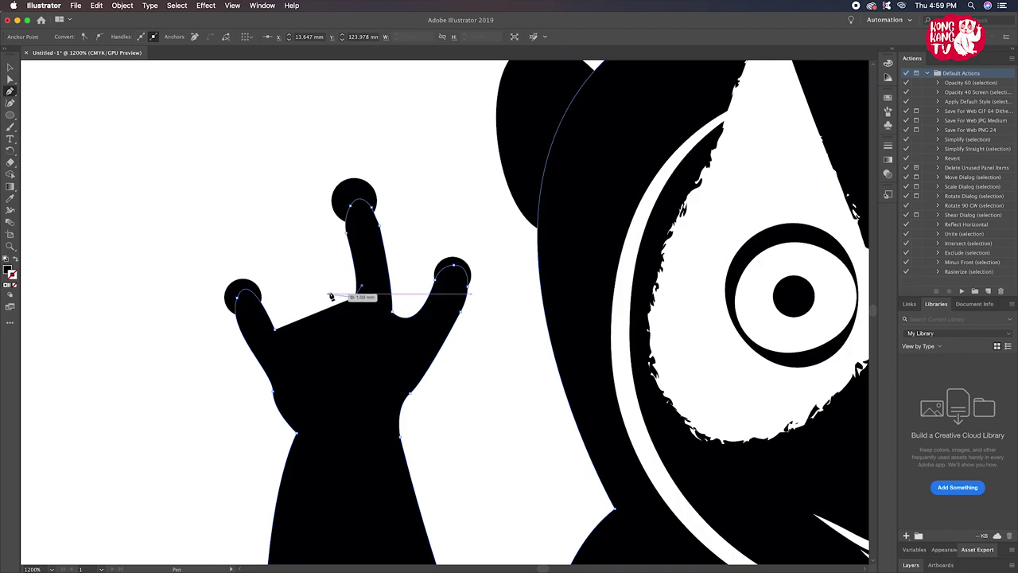
left_click_drag(310, 297, 311, 303)
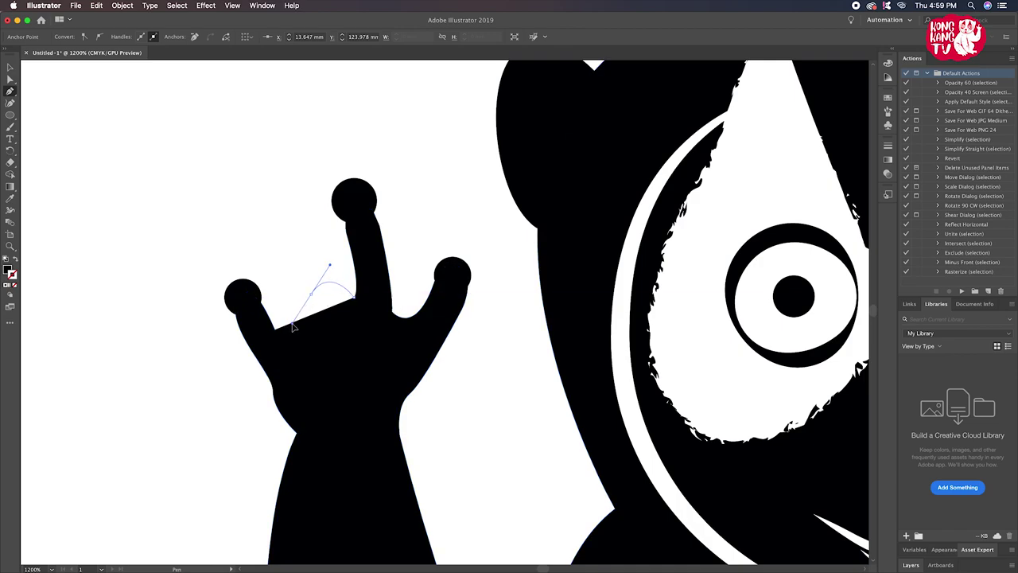
left_click(311, 295)
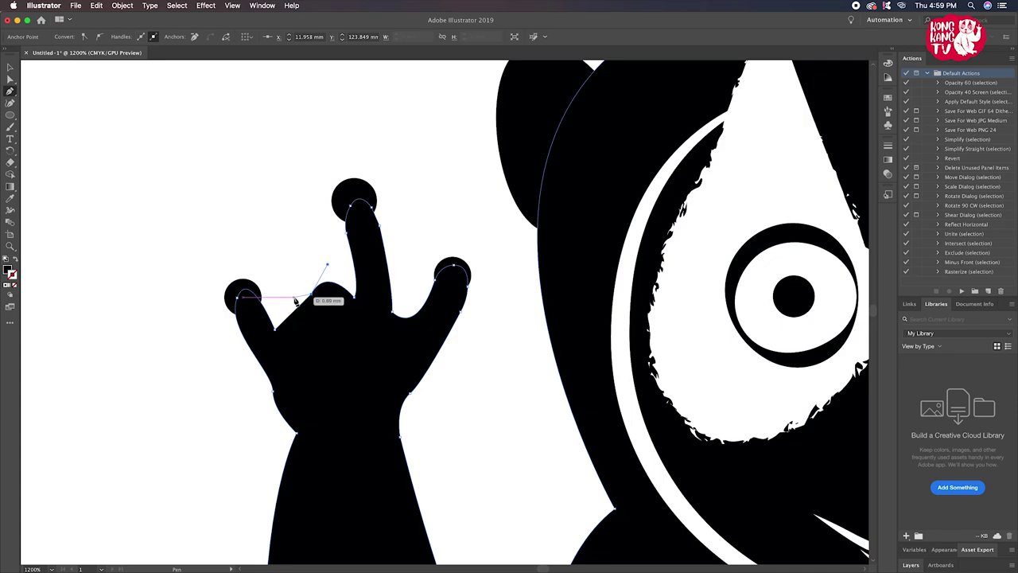
key("ctrl")
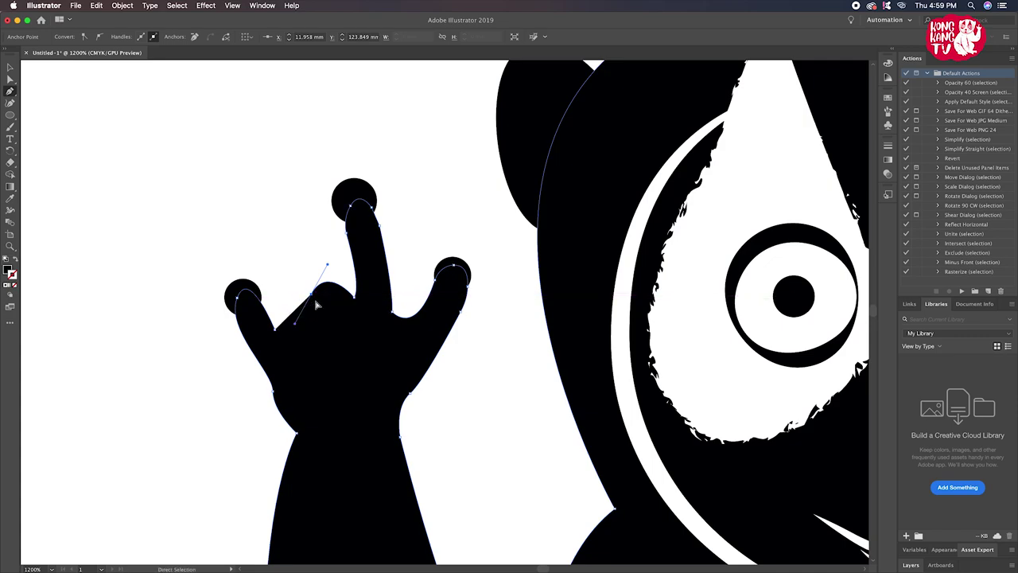
mouse_move(315, 306)
left_mouse_down()
mouse_move(310, 348)
mouse_move(291, 326)
mouse_move(273, 368)
left_mouse_up()
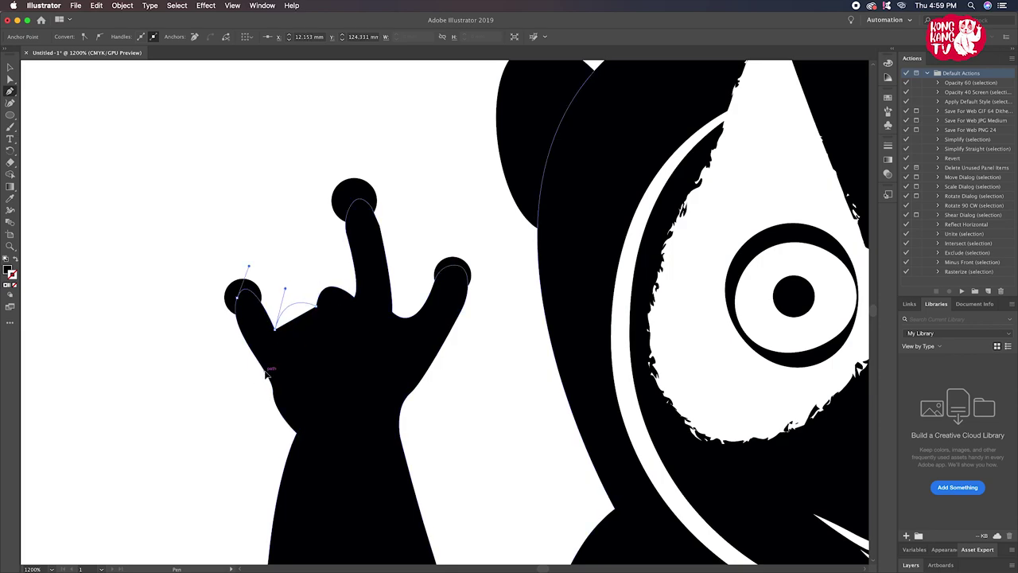
left_click(271, 375)
Fine-tune the finger-gap and finger-base anchors and handles to round the knuckles
left_click(12, 79)
left_click(312, 308)
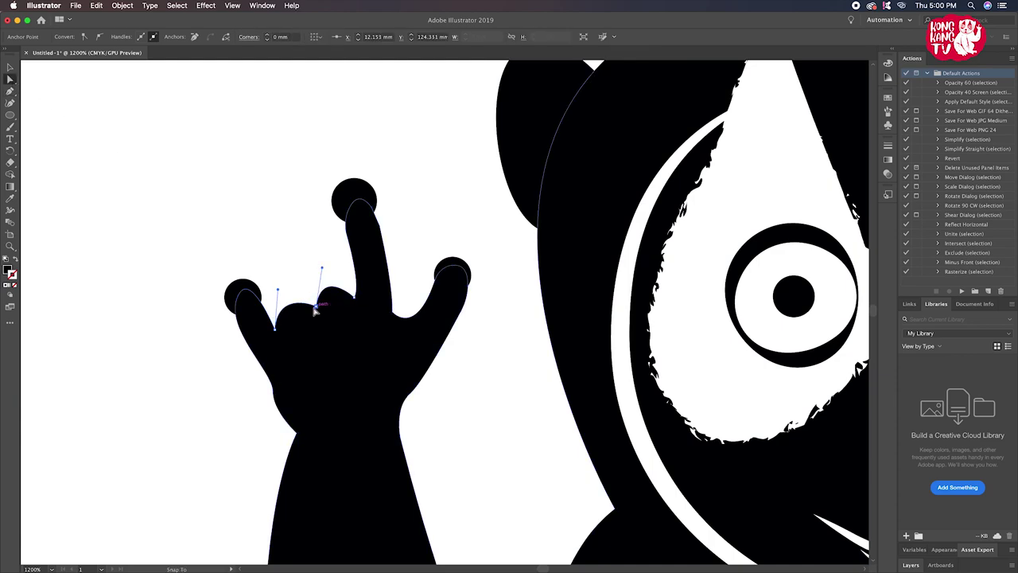
left_click_drag(324, 269, 327, 265)
left_click_drag(354, 299, 359, 297)
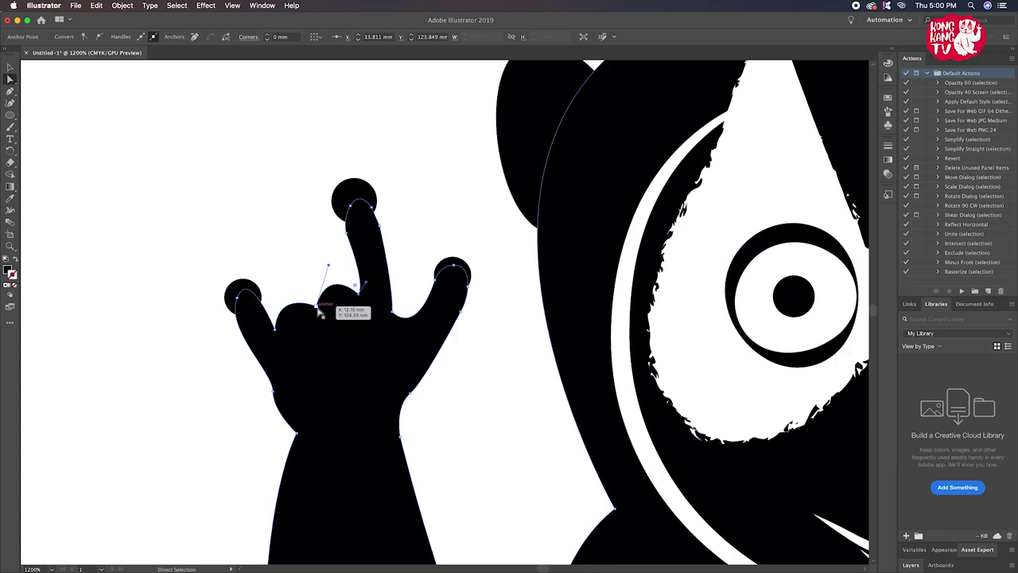
left_click(275, 328)
left_click_drag(276, 331, 282, 334)
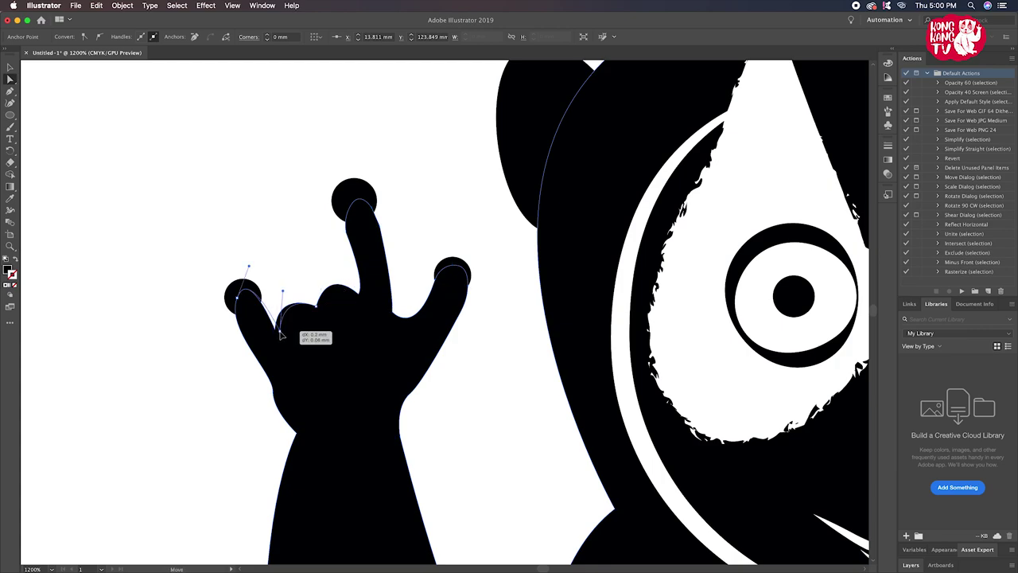
left_click(302, 266)
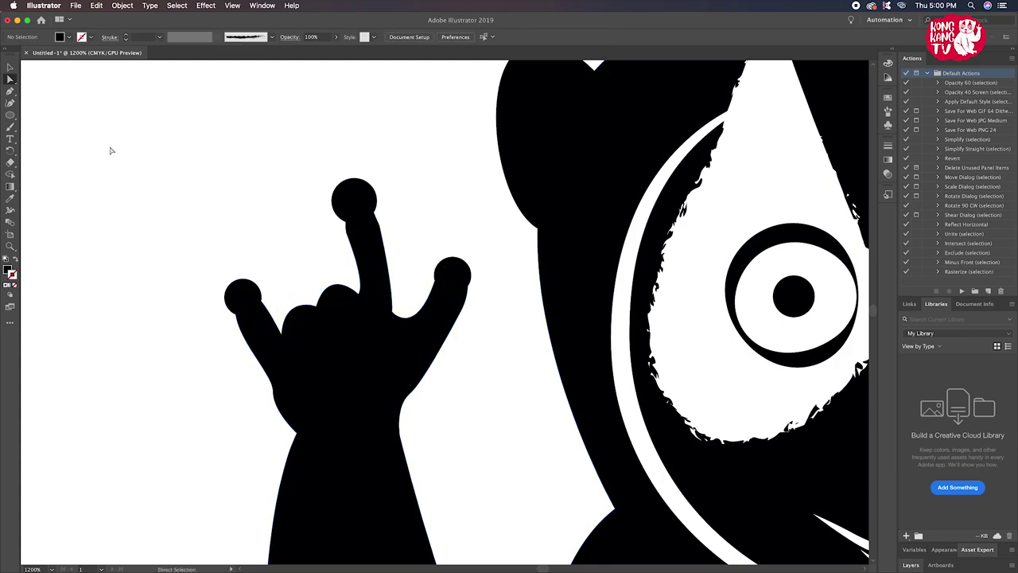
key("super+minus")
key("super+minus")
key("super+minus")
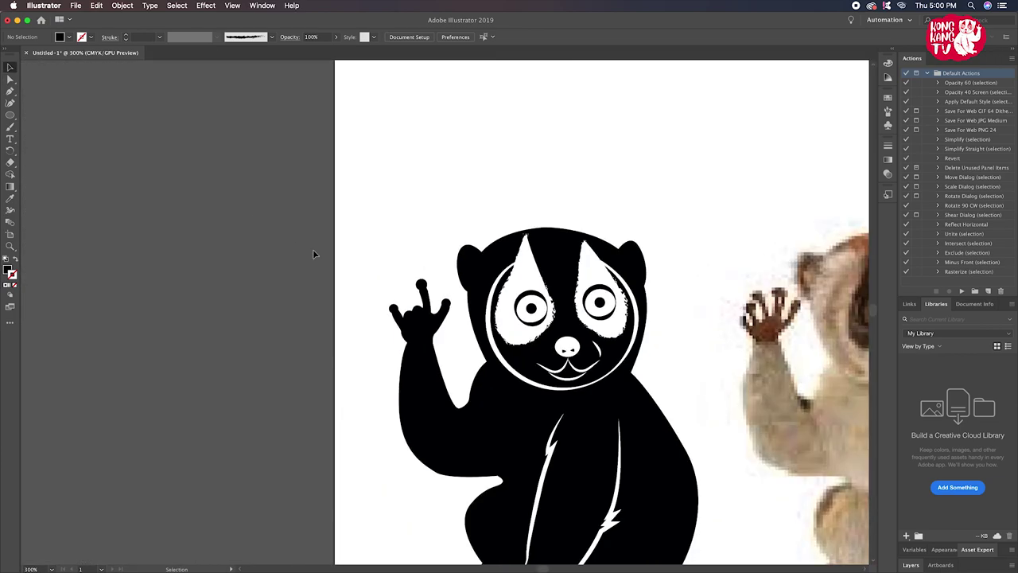
Drag the white belly stroke's bottom anchor right so it follows the belly curve
mouse_move(326, 276)
left_mouse_down()
mouse_move(288, 236)
mouse_move(312, 294)
left_mouse_up()
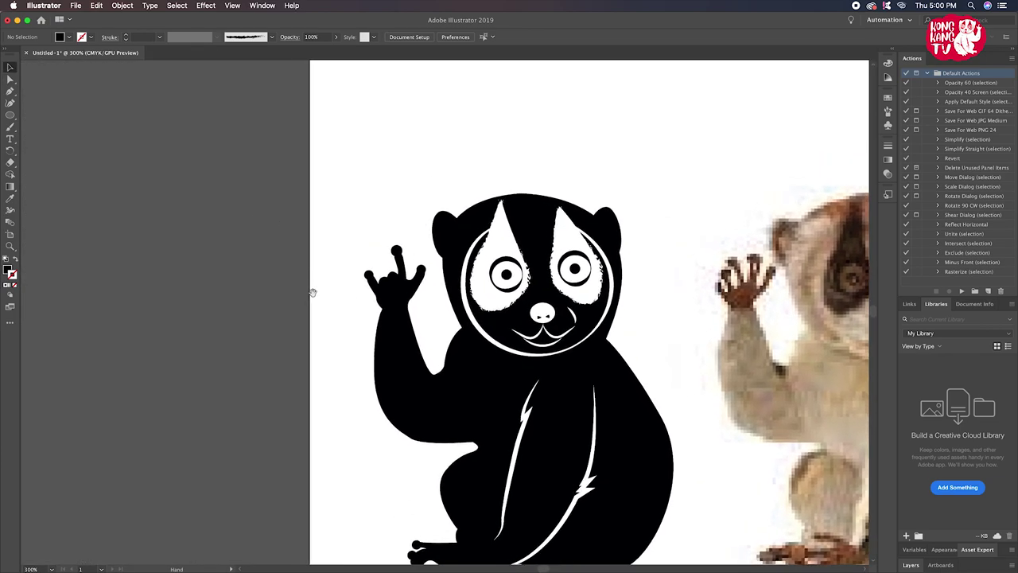
scroll(323, 303, "down", 3)
key("super+plus")
left_click(527, 410)
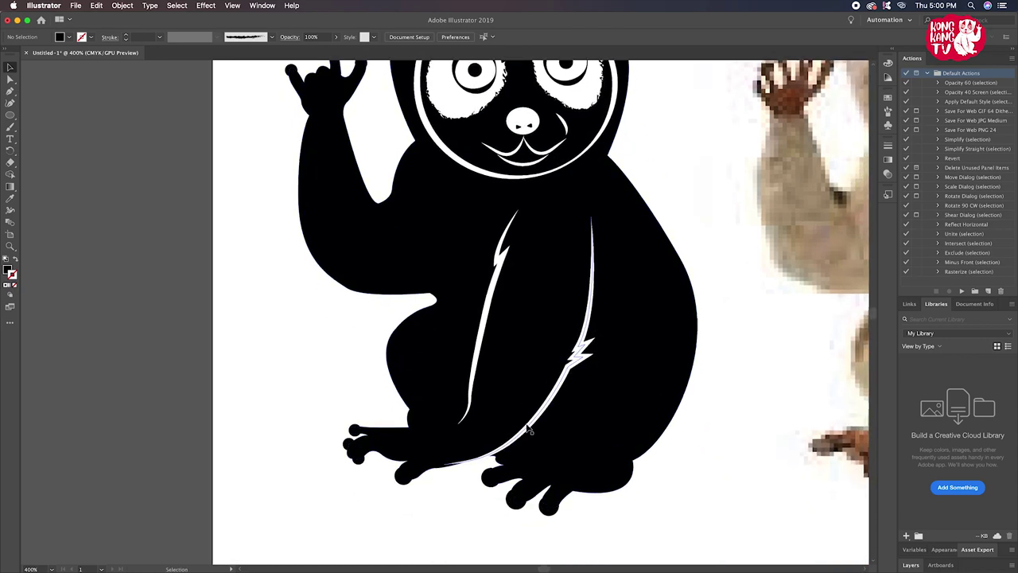
left_click(10, 80)
left_click(446, 466)
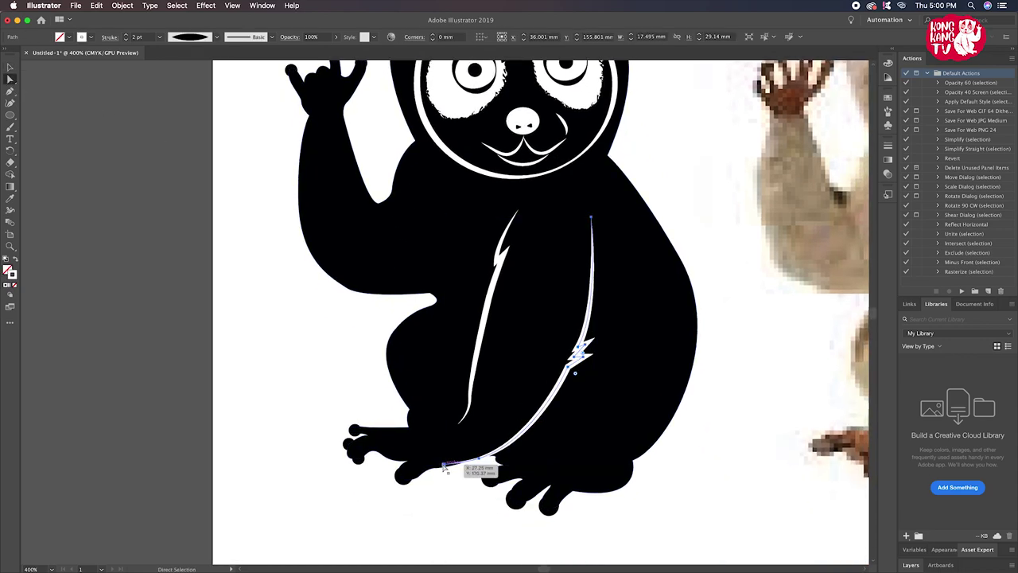
left_click_drag(445, 466, 481, 469)
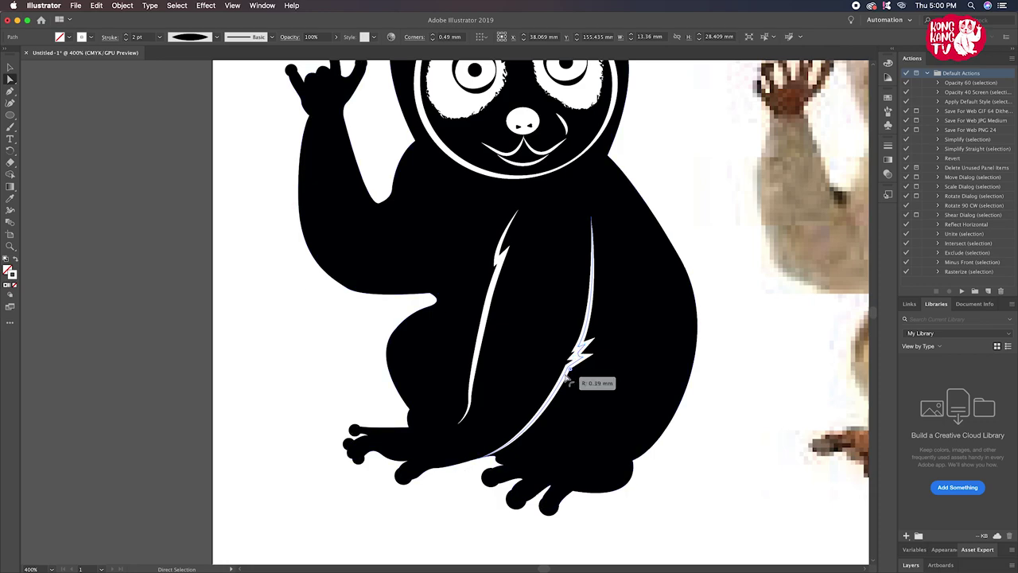
left_click(9, 67)
left_click(141, 213)
key("super+1")
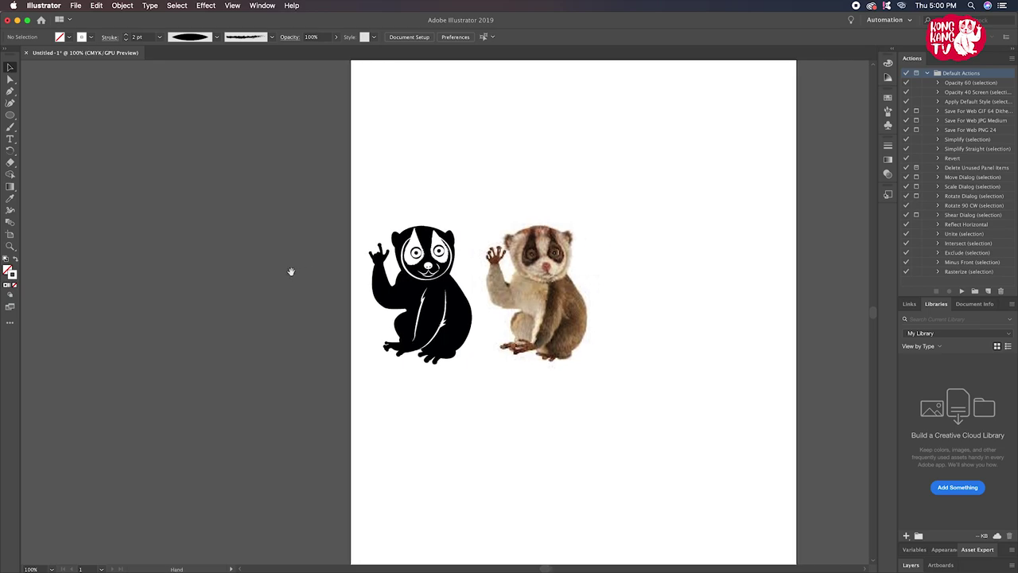
key("super+equal")
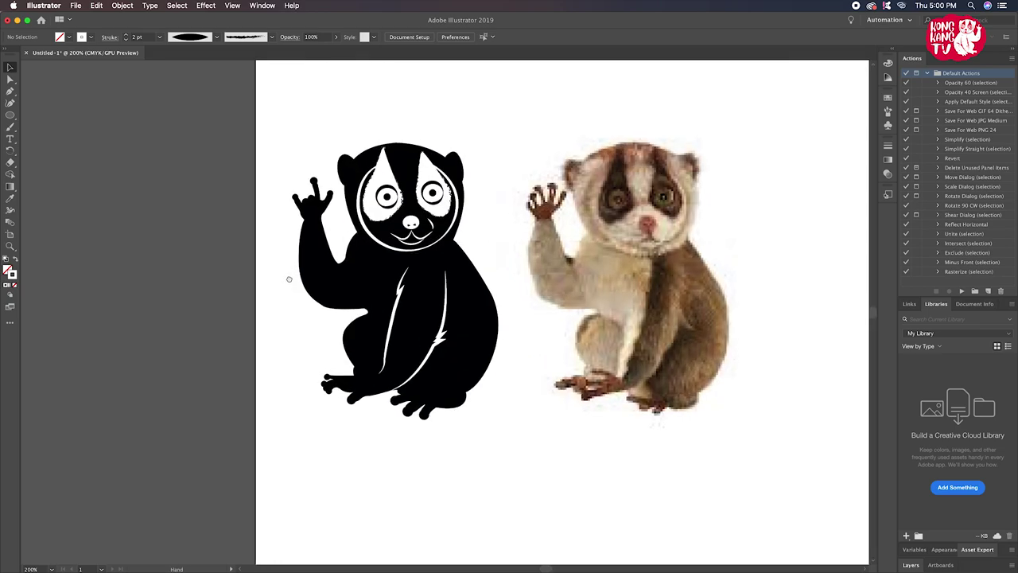
key("super+equal")
Give the face circle an elliptical width profile and a 1.5 pt stroke weight
left_click(449, 232)
left_click(201, 41)
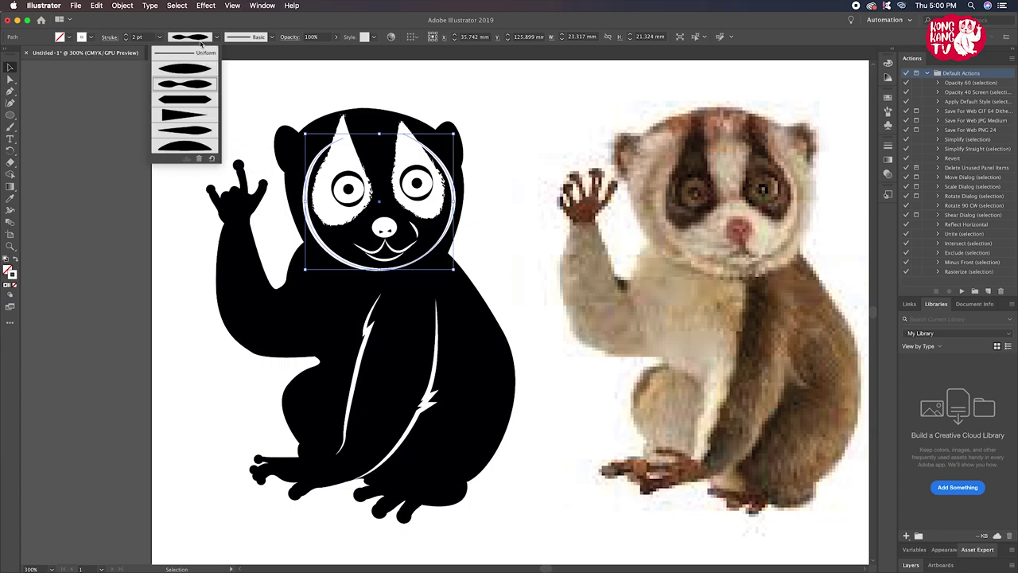
left_click(190, 116)
left_click(216, 36)
left_click(205, 69)
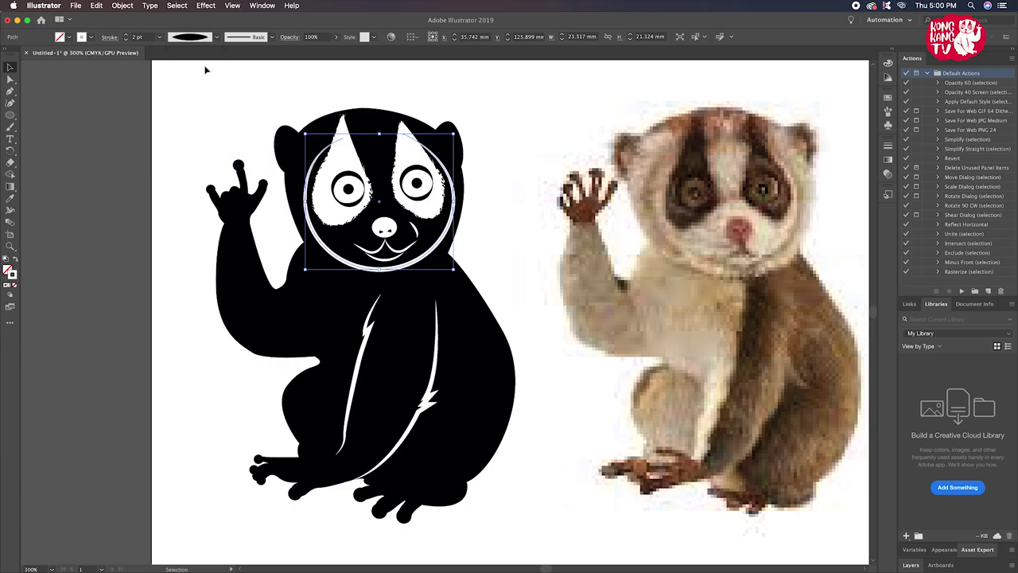
left_click(127, 40)
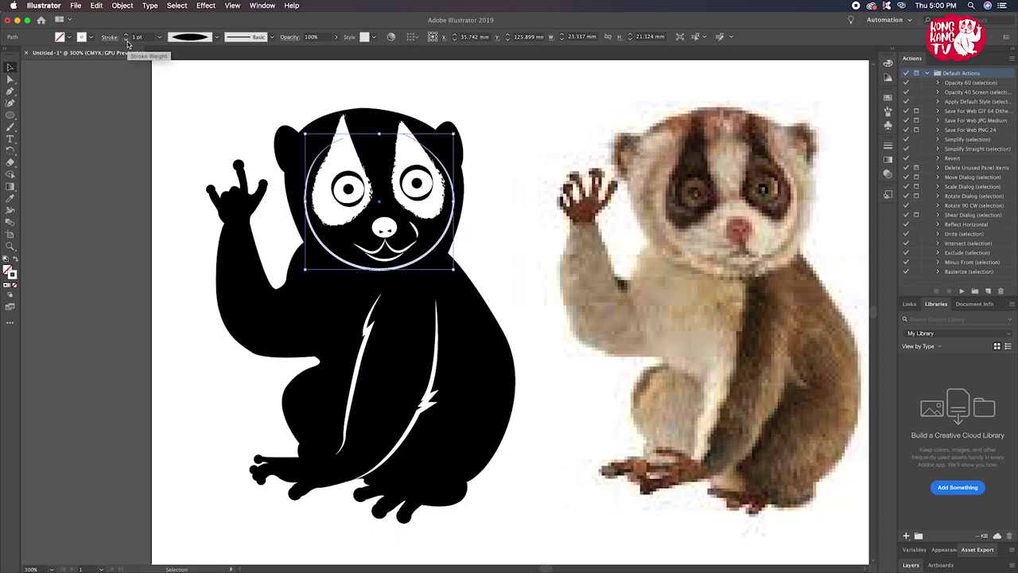
left_click(135, 37)
type("1.5")
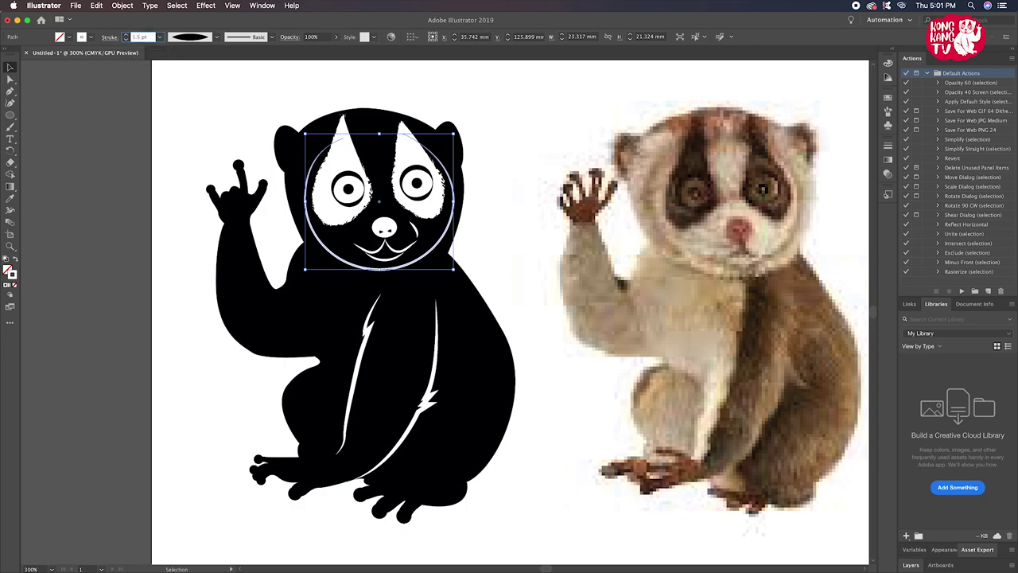
key("Return")
left_click(181, 147)
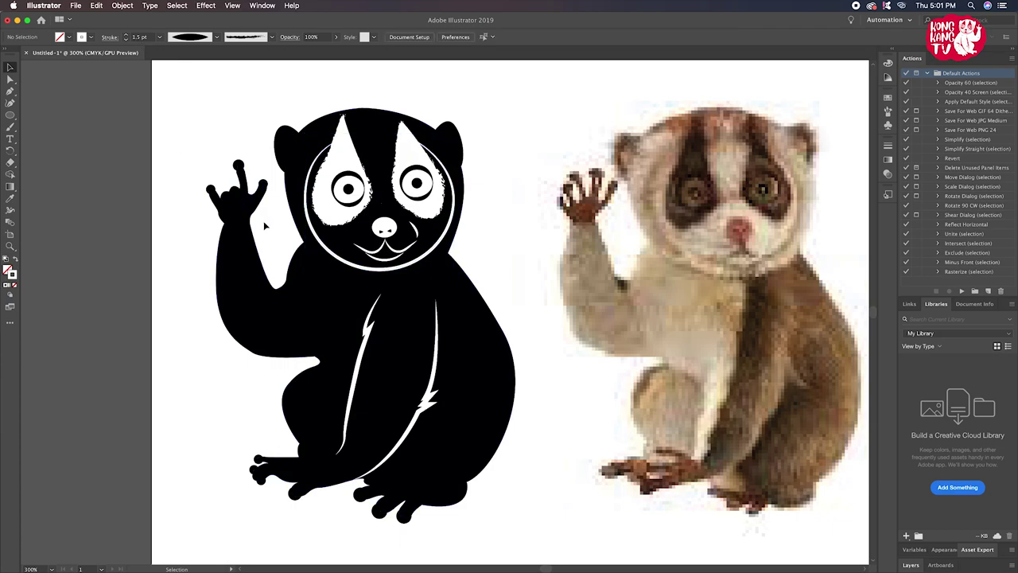
Apply a varying-width stroke profile to both the right and left eye rings
left_click(417, 170)
left_click(208, 37)
left_click(205, 74)
left_click(217, 106)
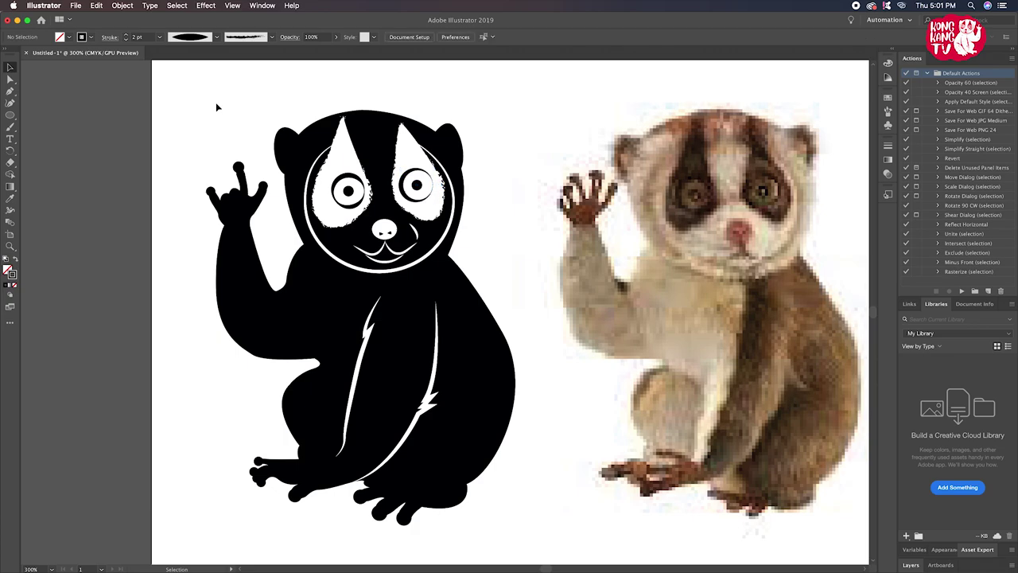
left_click(411, 198)
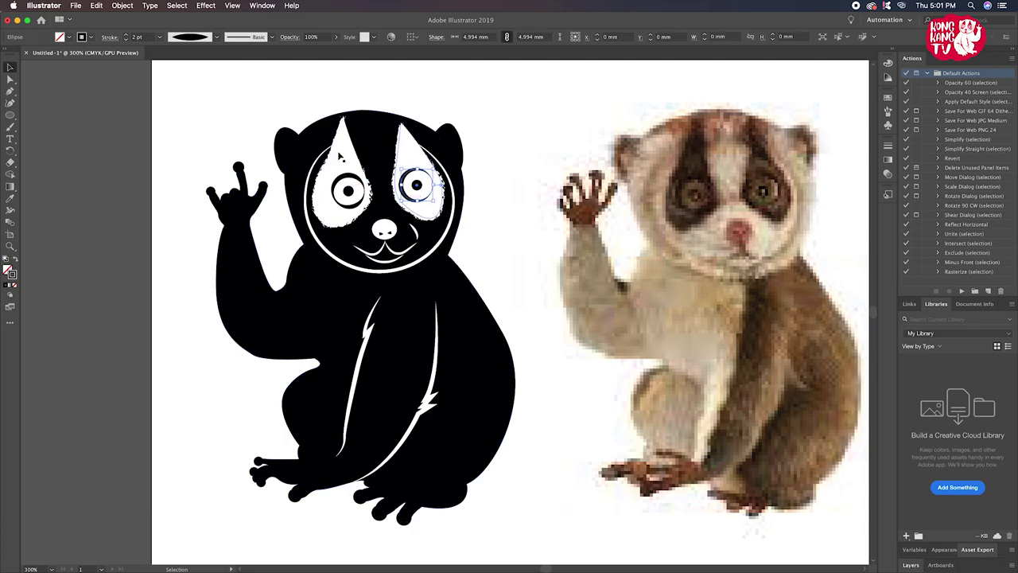
left_click(217, 38)
left_click(211, 93)
left_click(338, 183)
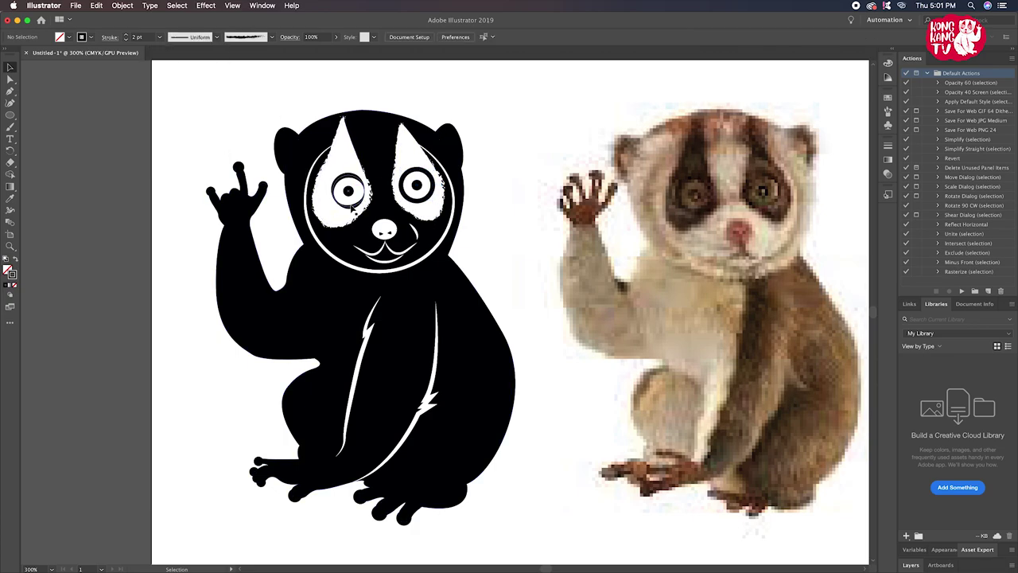
left_click(216, 37)
left_click(199, 94)
left_click(208, 119)
Zoom in close on the loris's face
left_click_drag(176, 147, 167, 181)
left_click(10, 91)
mouse_move(292, 224)
left_mouse_down()
mouse_move(378, 266)
mouse_move(382, 350)
left_mouse_up()
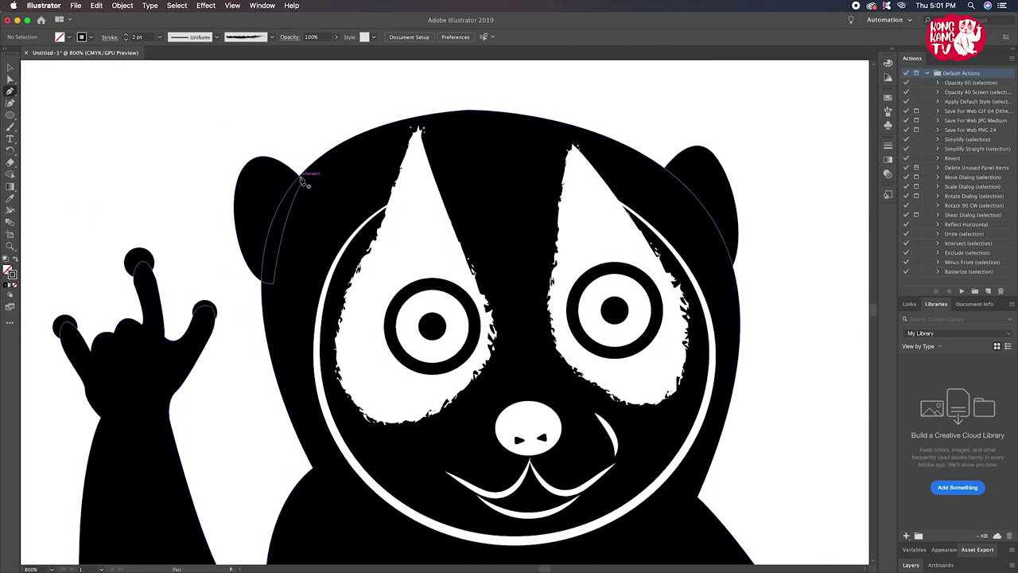
Marquee-select the black head shape, then select every shape with the same fill colour
left_click(10, 68)
left_click_drag(236, 137, 303, 220)
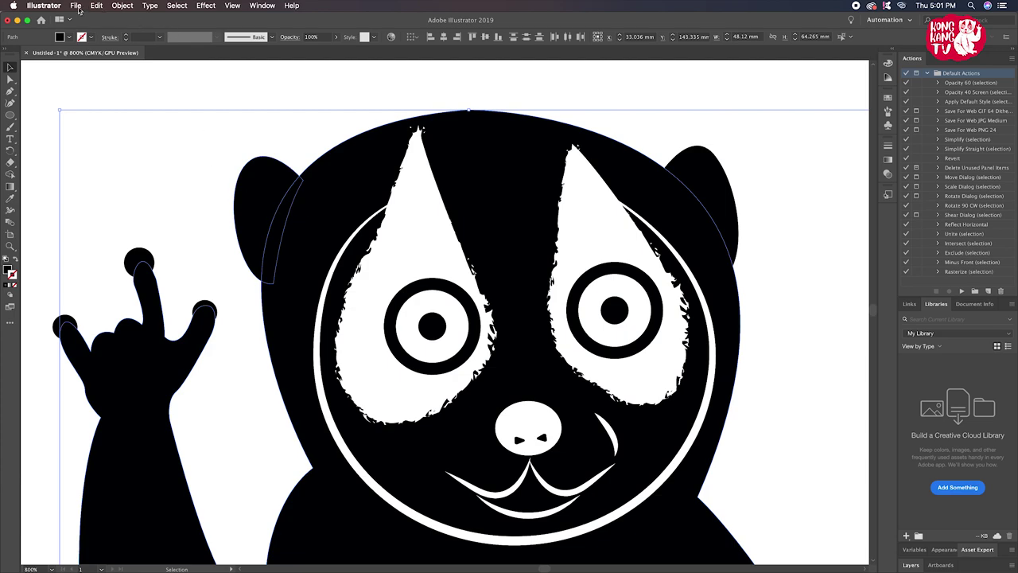
left_click(77, 6)
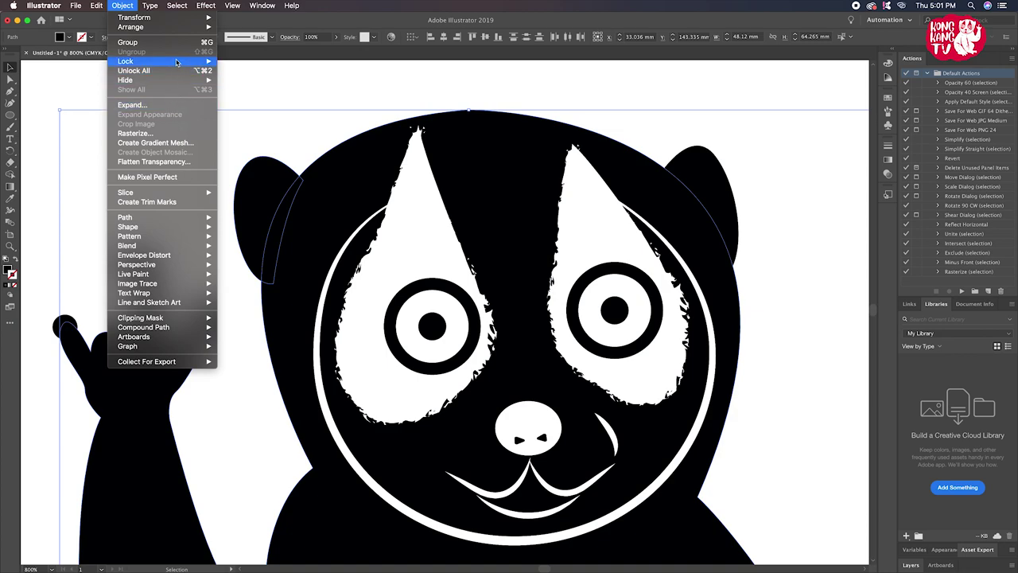
mouse_move(177, 6)
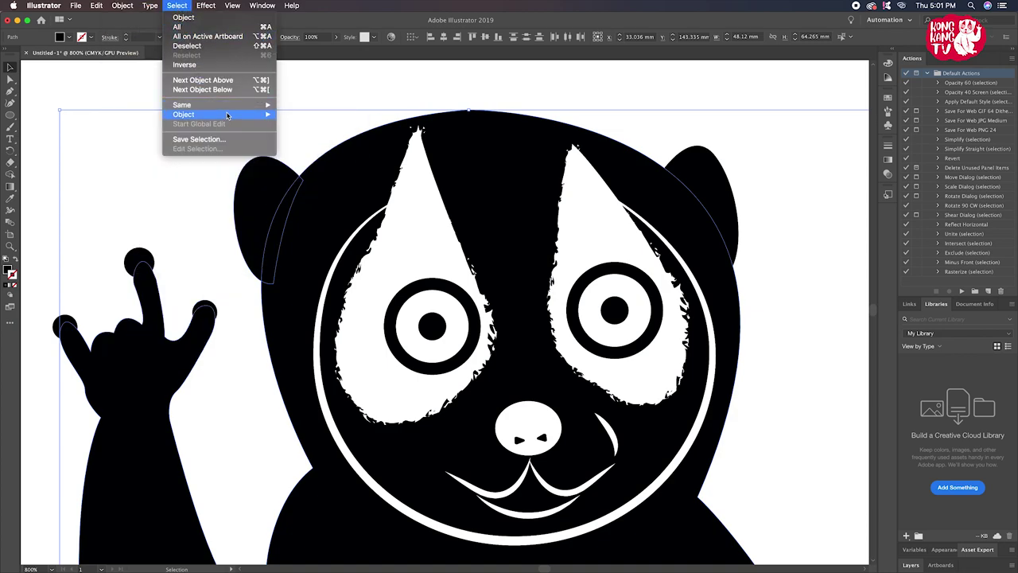
mouse_move(182, 105)
left_click(300, 135)
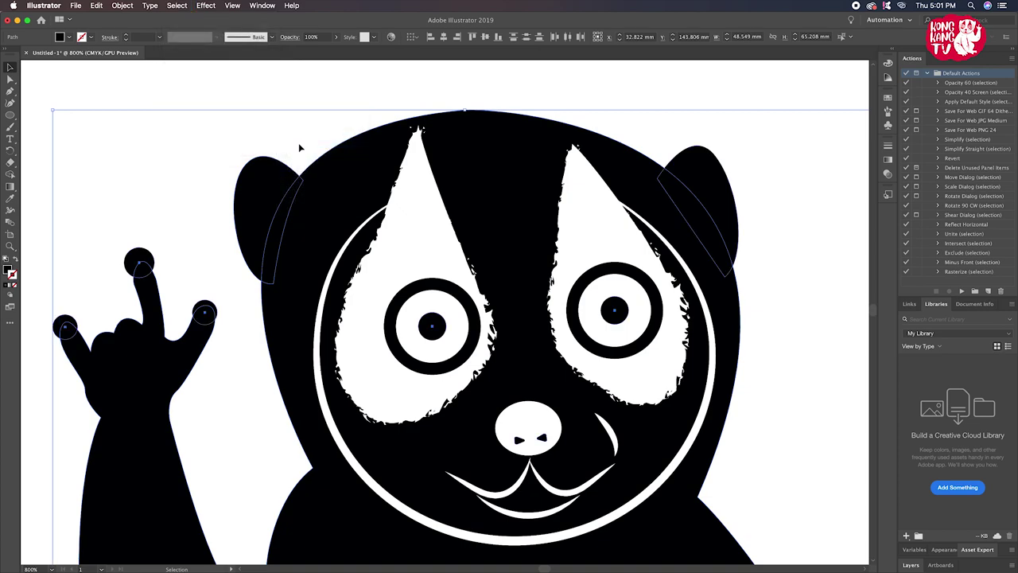
left_click(123, 5)
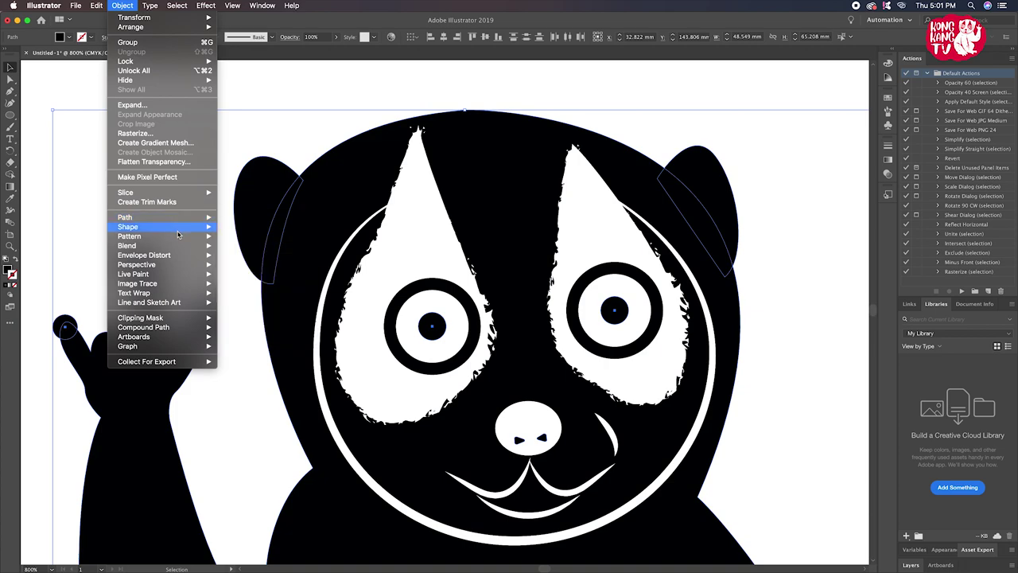
mouse_move(141, 317)
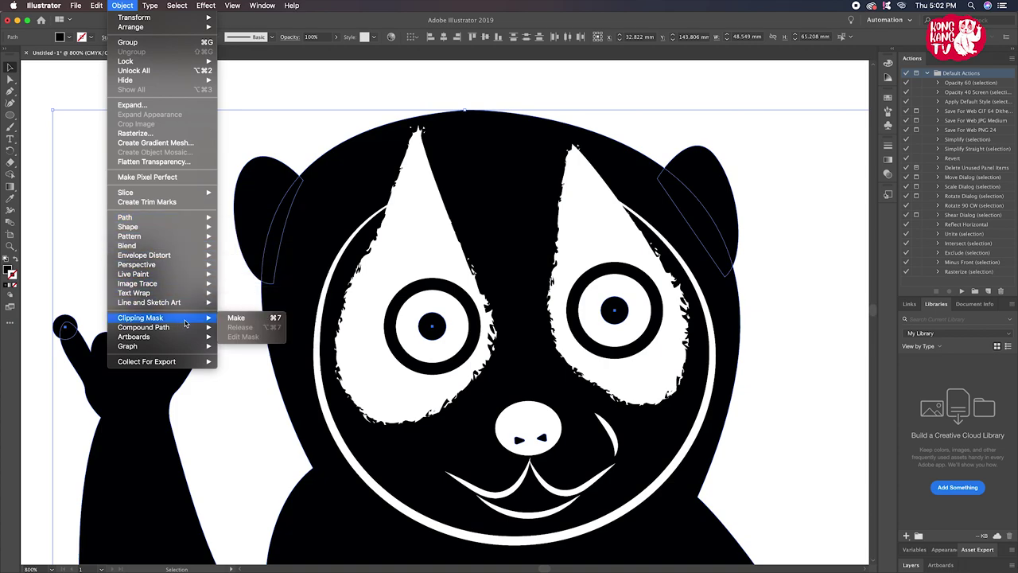
left_click(237, 318)
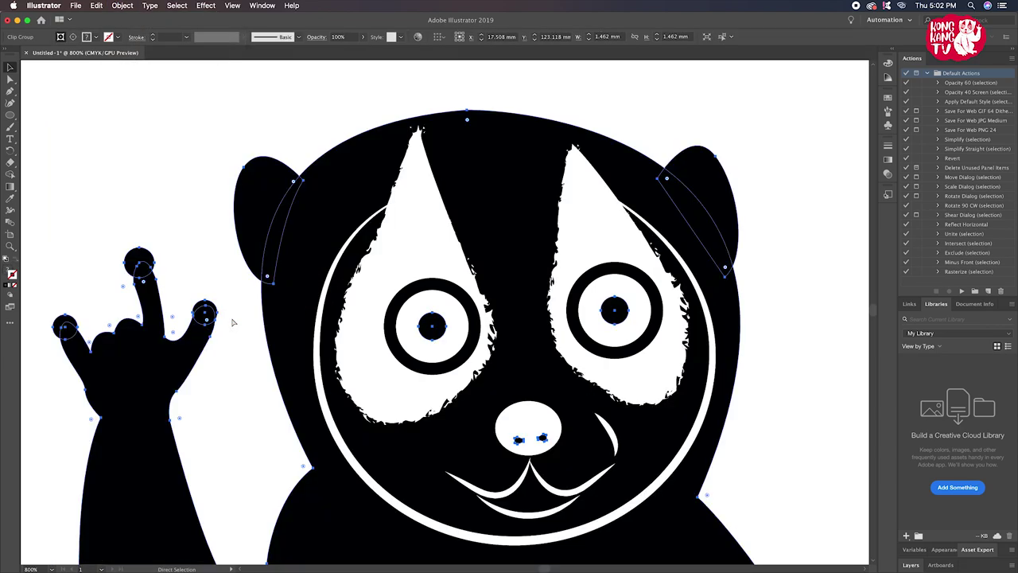
key("v")
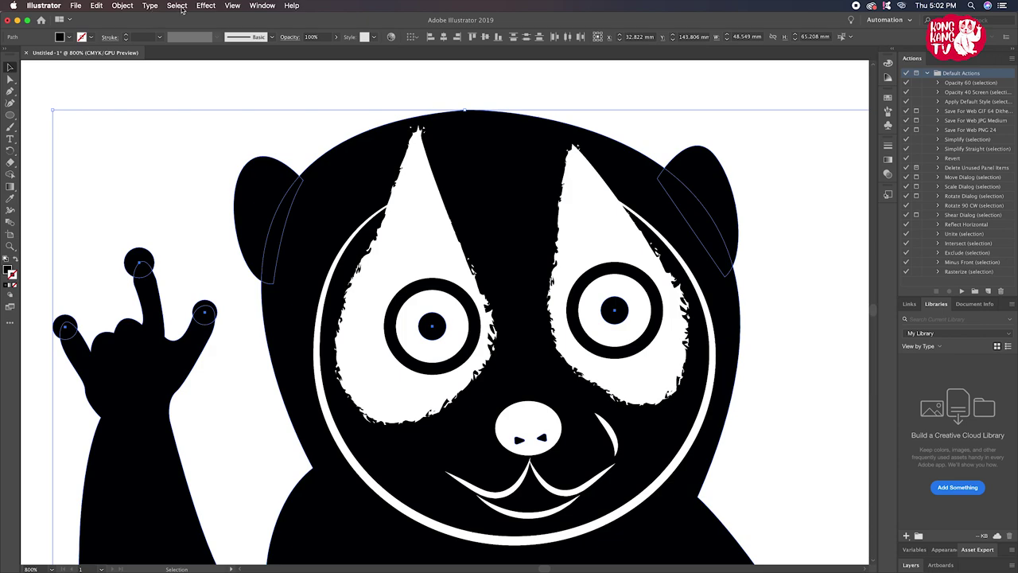
left_click(120, 5)
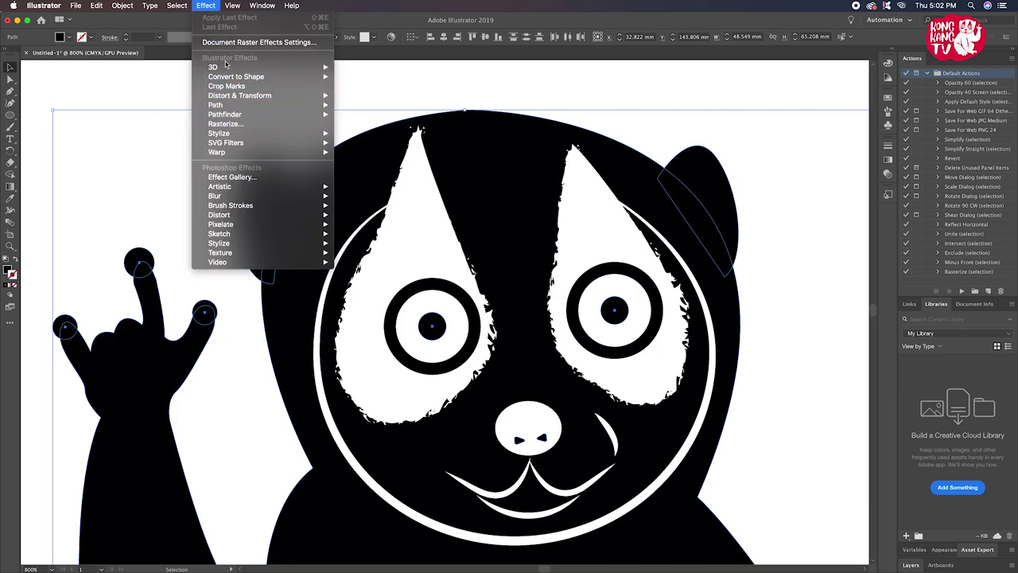
mouse_move(238, 114)
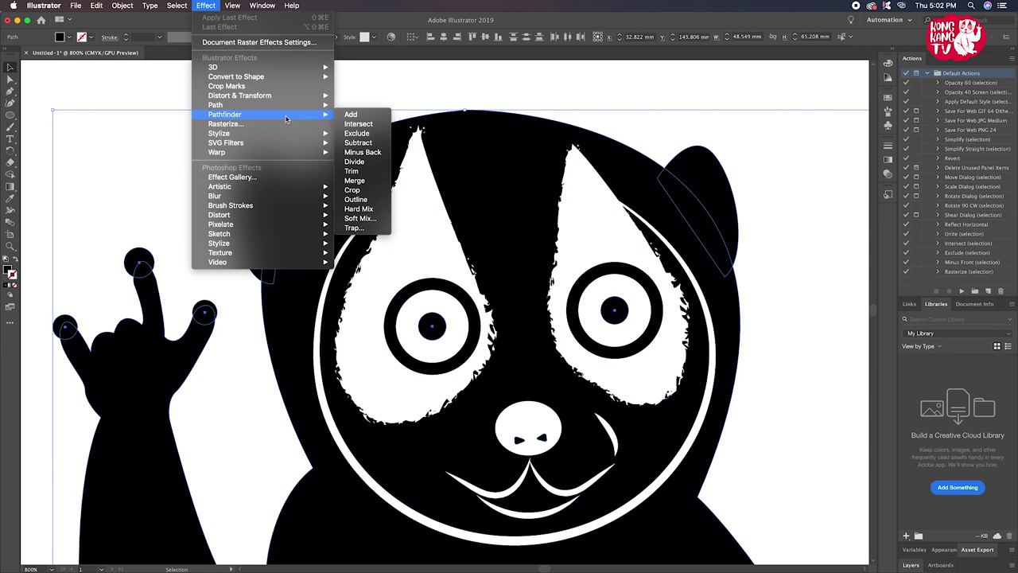
left_click(377, 182)
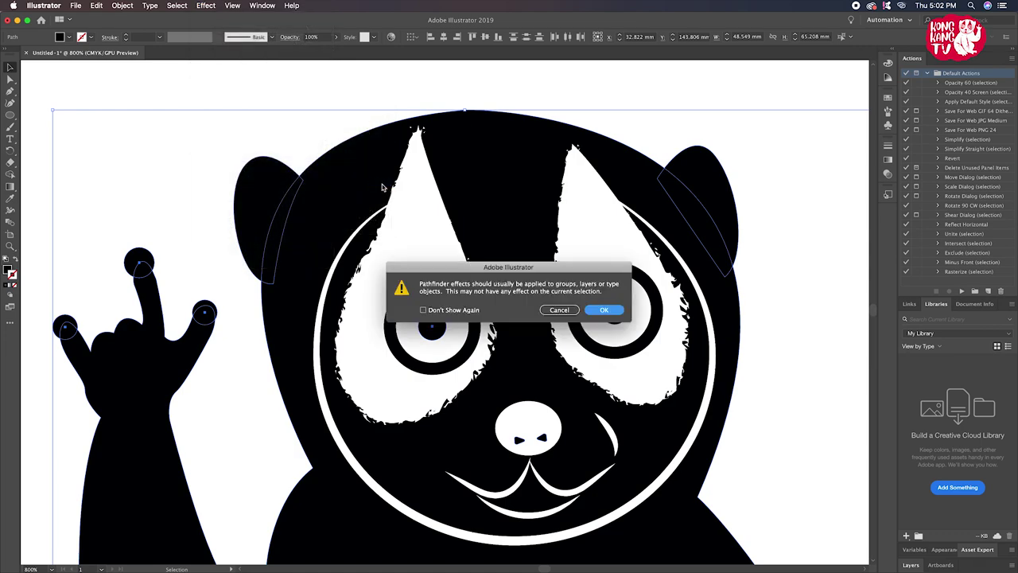
left_click(602, 311)
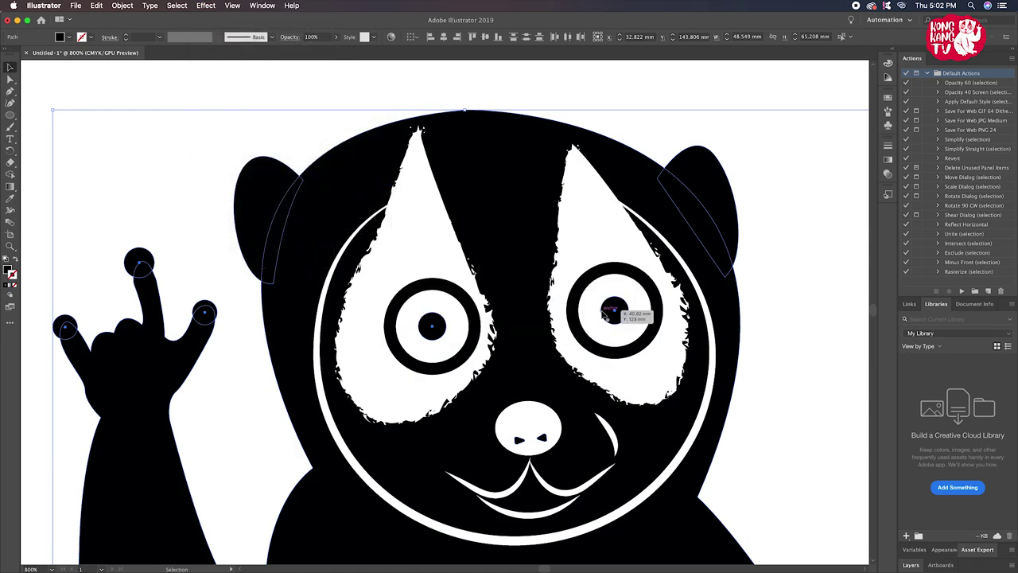
left_click(199, 7)
mouse_move(261, 5)
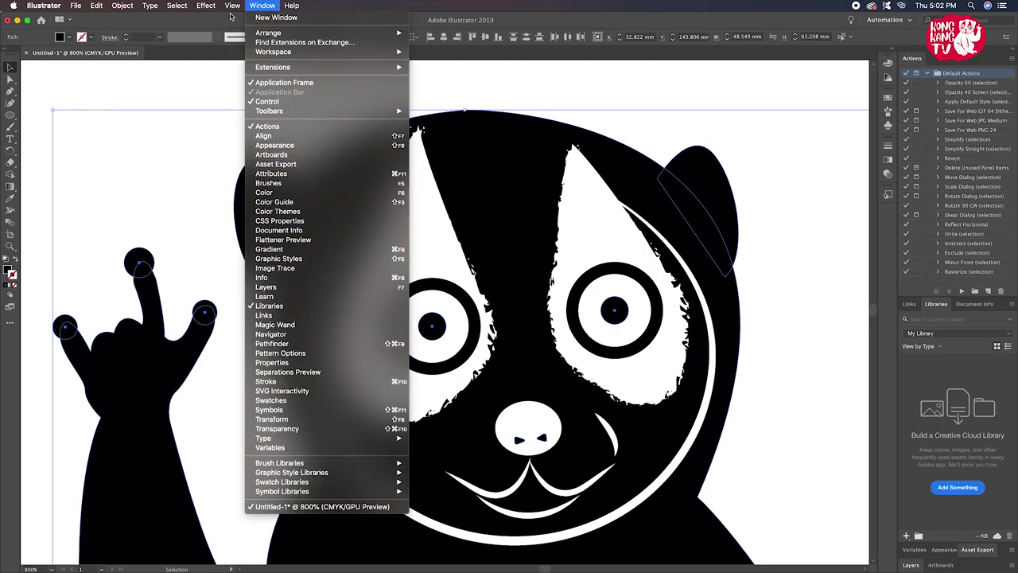
Unite the selected black shapes into one silhouette with Pathfinder, then zoom out
right_click(381, 153)
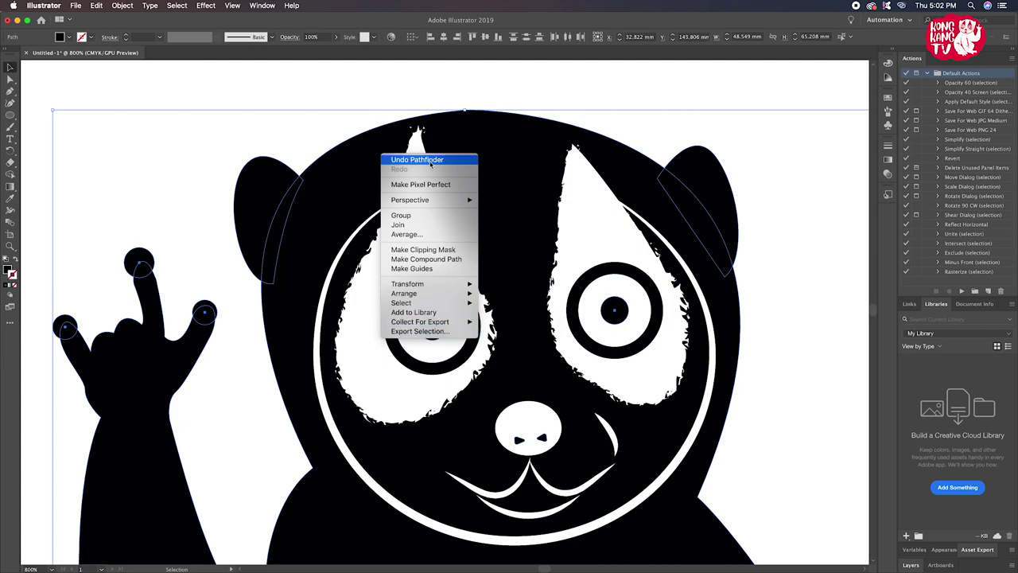
left_click(261, 5)
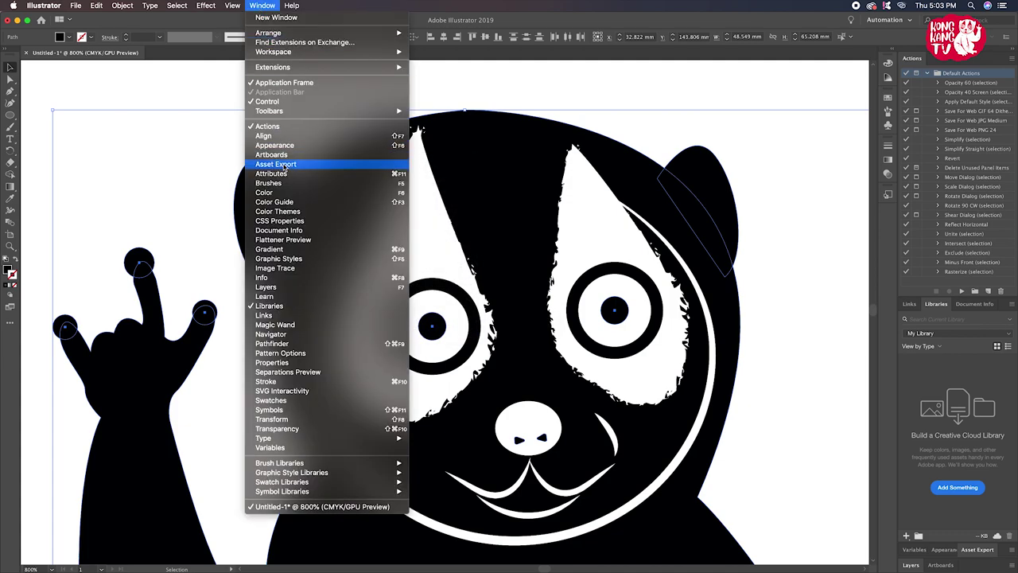
left_click(285, 346)
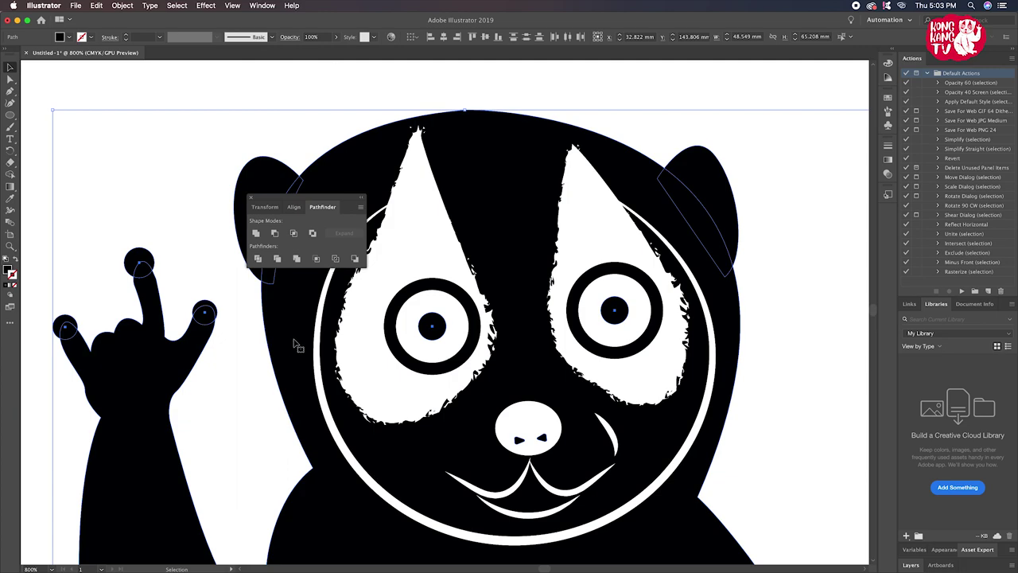
left_click(255, 233)
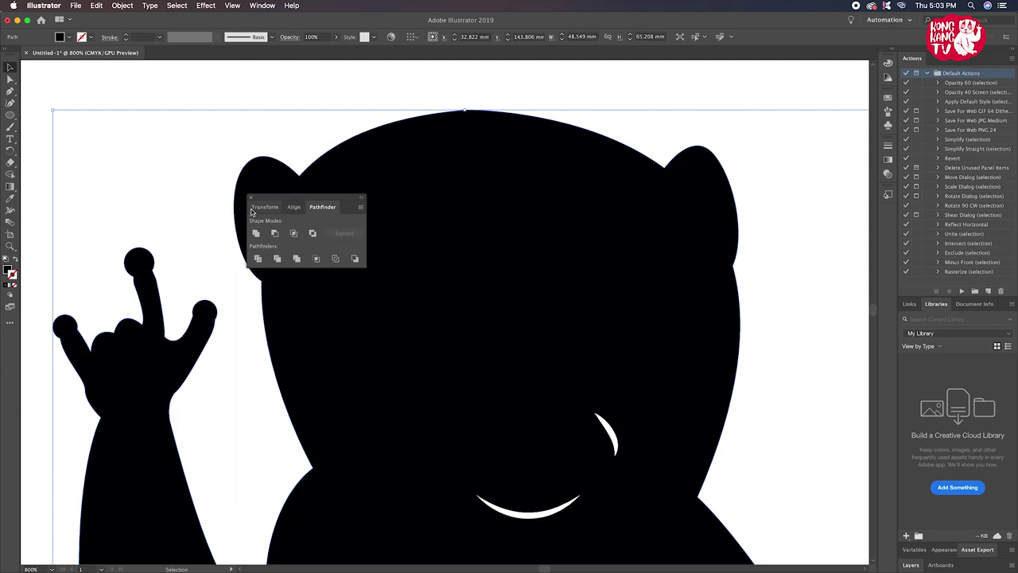
key("a")
key("ctrl+minus")
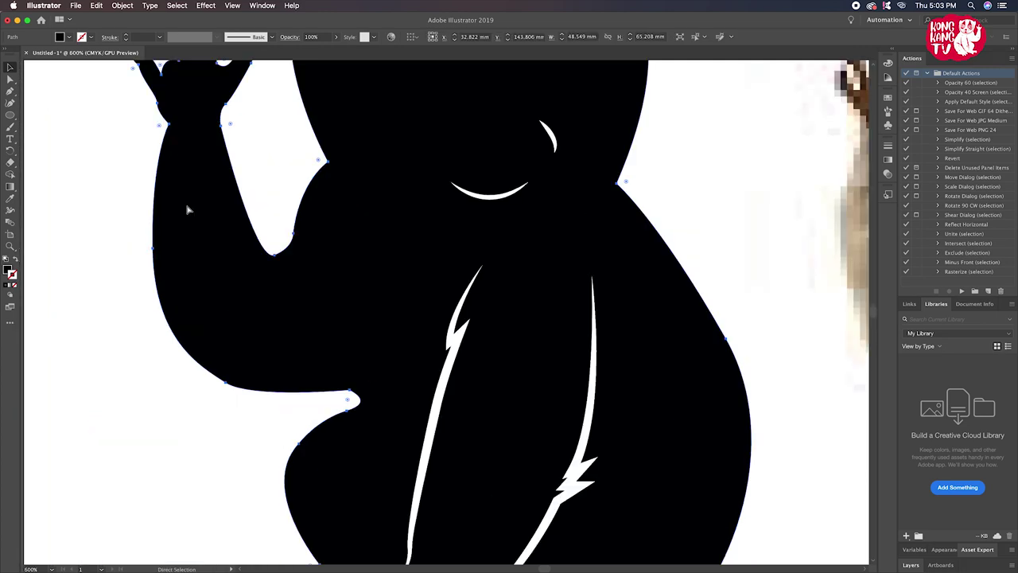
Send the united silhouette to the back and check the layering in Outline view
key("v")
right_click(397, 210)
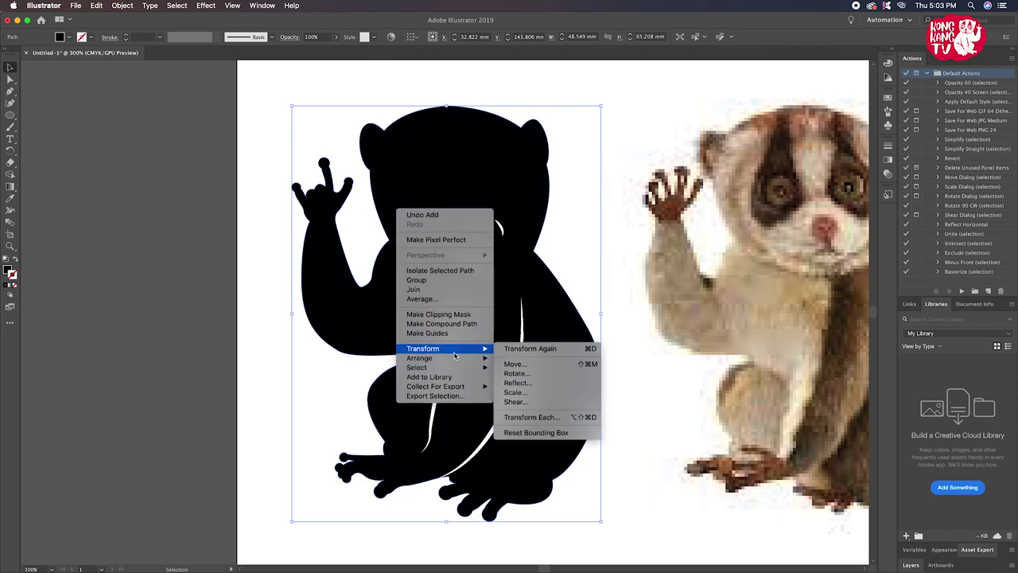
left_click(535, 386)
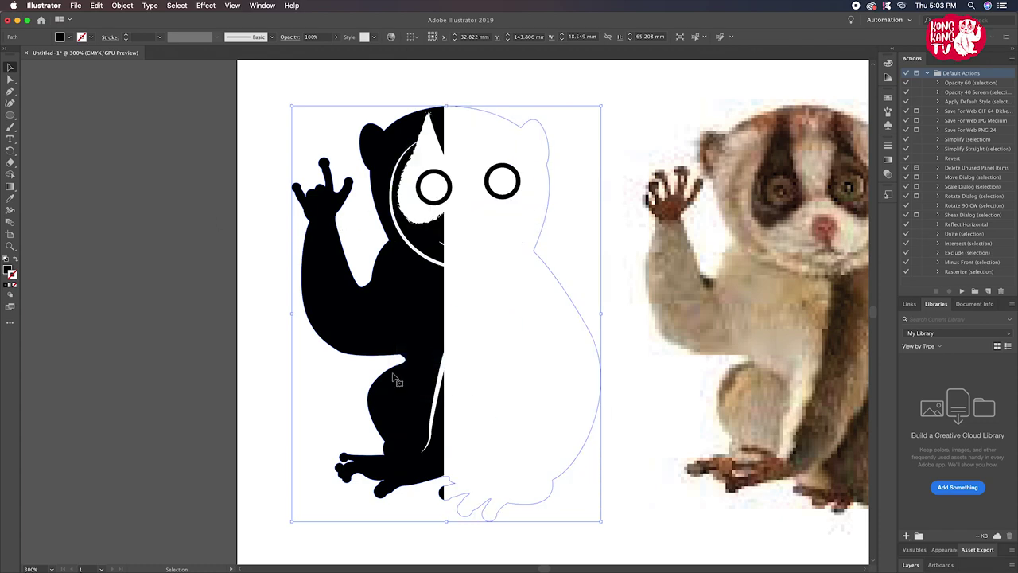
left_click(263, 358)
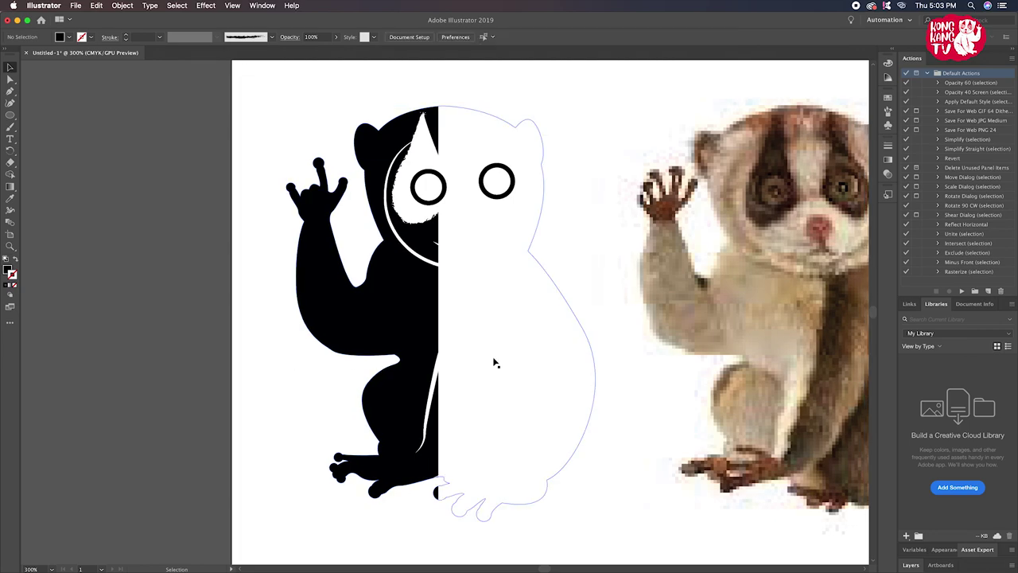
left_click_drag(493, 358, 191, 322)
key("a")
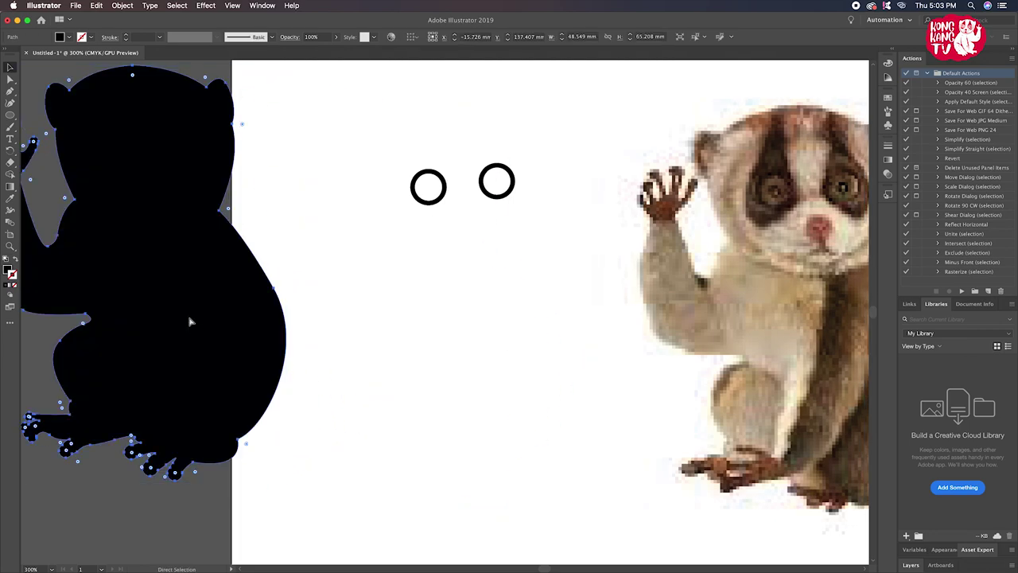
key("ctrl+z")
key("ctrl+y")
key("ctrl+y")
key("v")
left_click(257, 290)
Bring the loris figure's parts to the front and place it back beside the photo
key("ctrl+minus")
key("ctrl+minus")
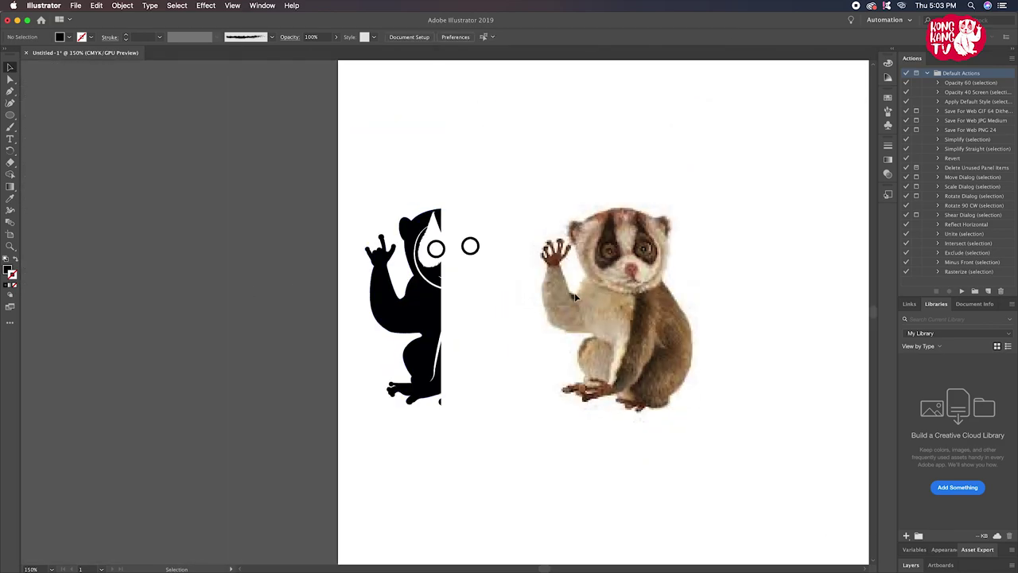
left_click(503, 389)
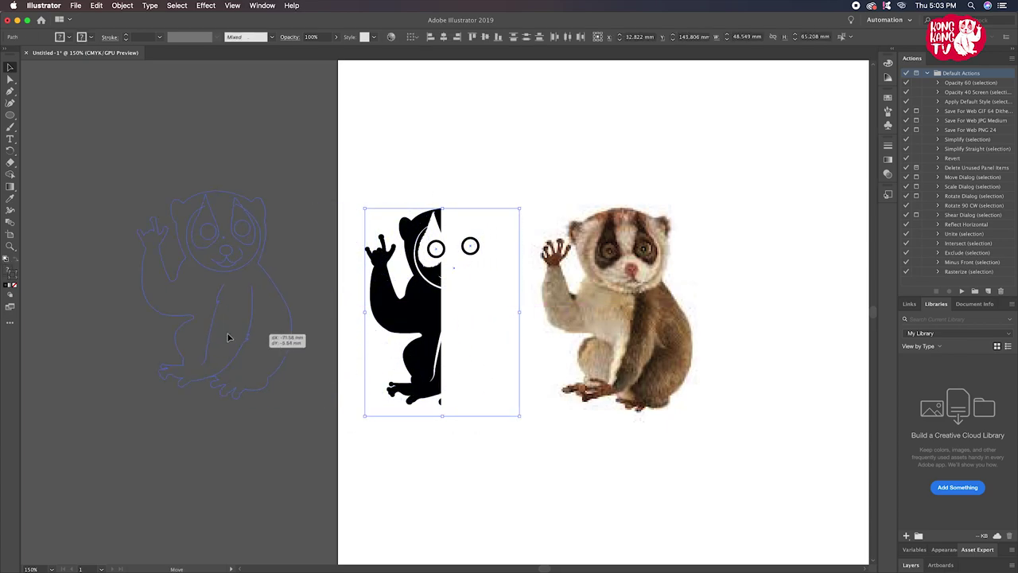
left_click_drag(502, 390, 241, 372)
right_click(237, 343)
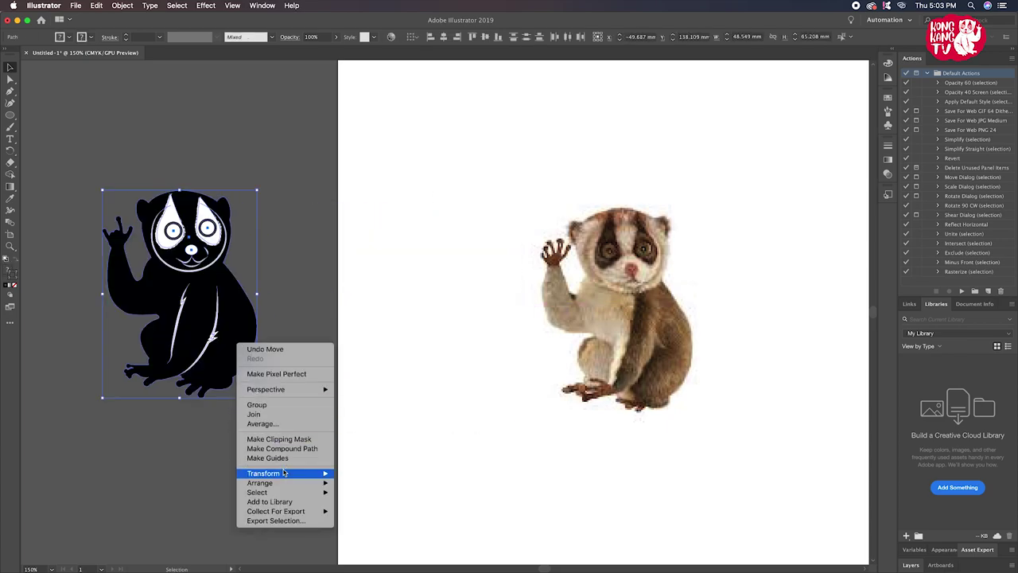
mouse_move(260, 483)
left_click(374, 482)
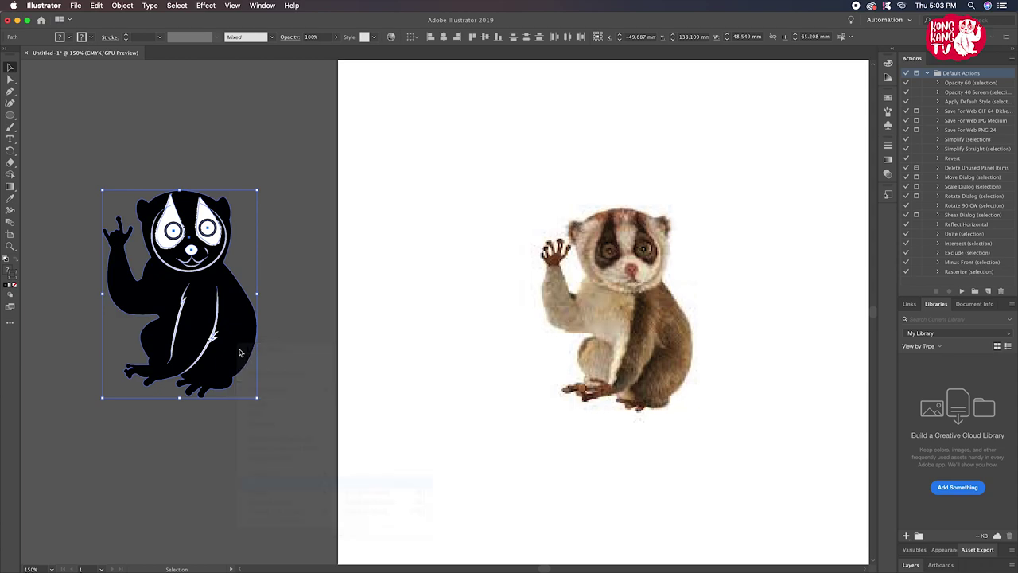
left_click_drag(204, 312, 458, 330)
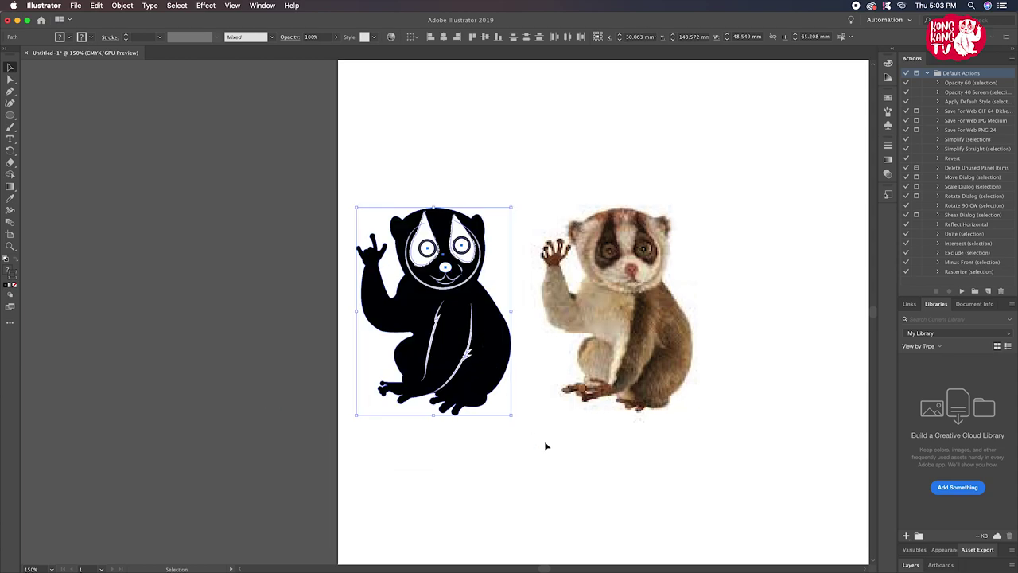
Inspect the black silhouette's anchor points up close
left_click(546, 446)
mouse_move(545, 446)
left_mouse_down()
mouse_move(459, 447)
mouse_move(398, 474)
left_mouse_up()
scroll(459, 448, "up", 1)
left_click(153, 232)
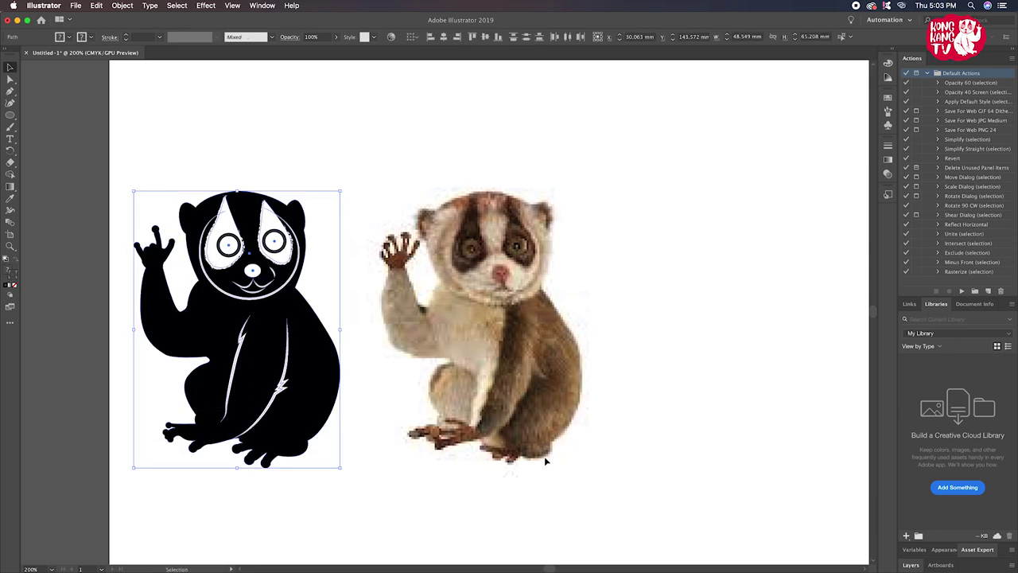
key("a")
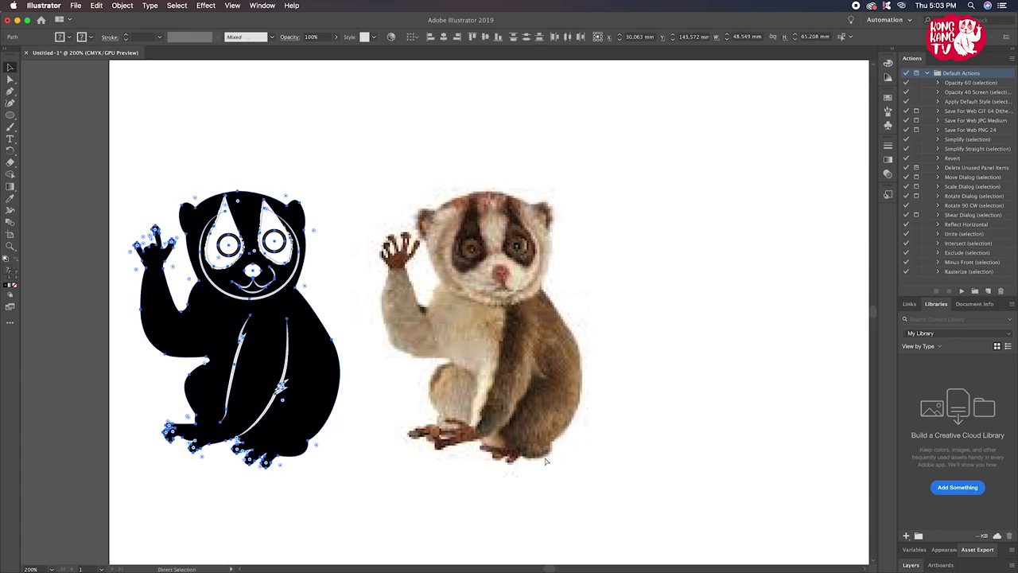
key("v")
key("a")
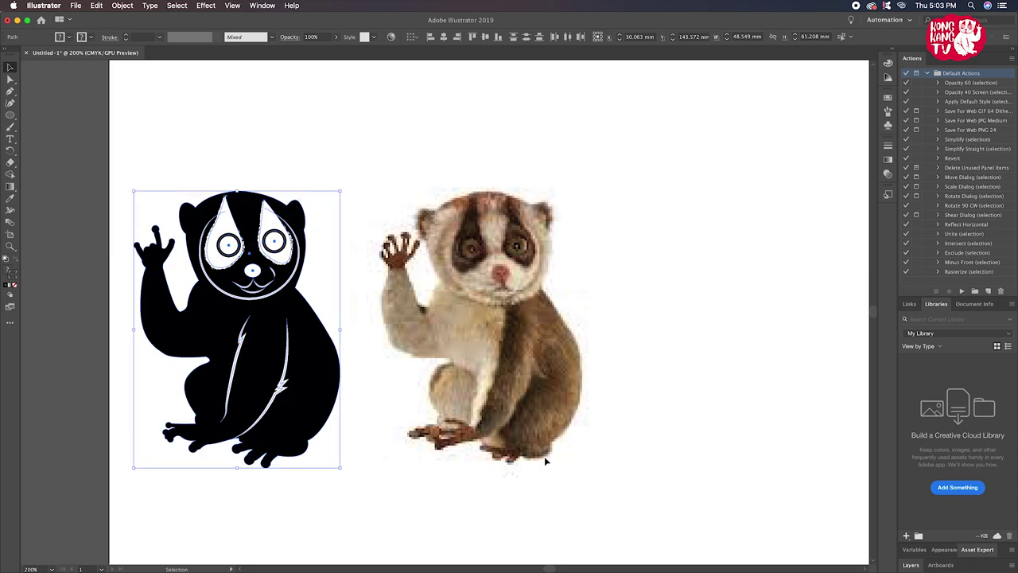
key("super+shift+a")
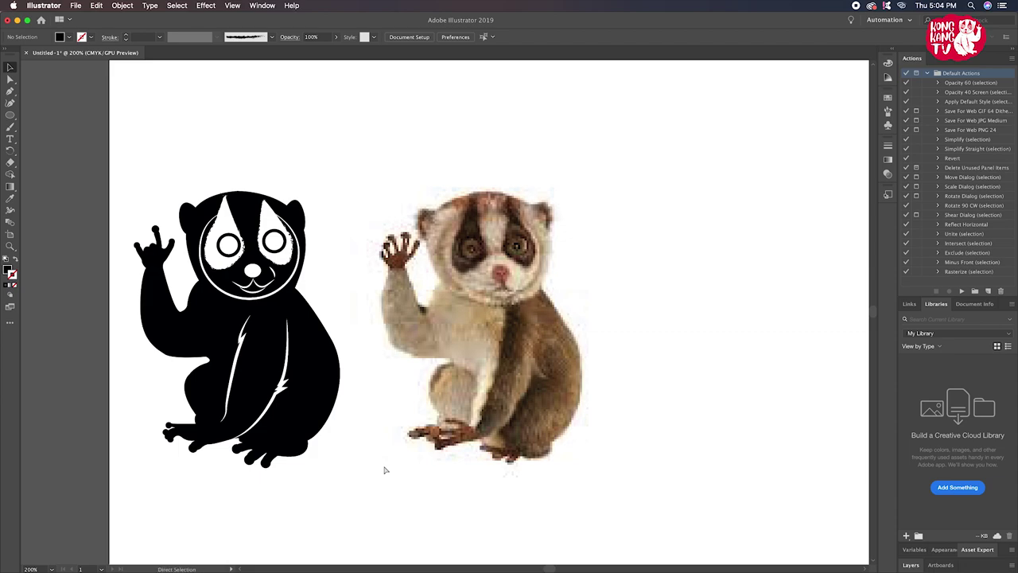
Move the reference photo further right on the page
key("ctrl+a")
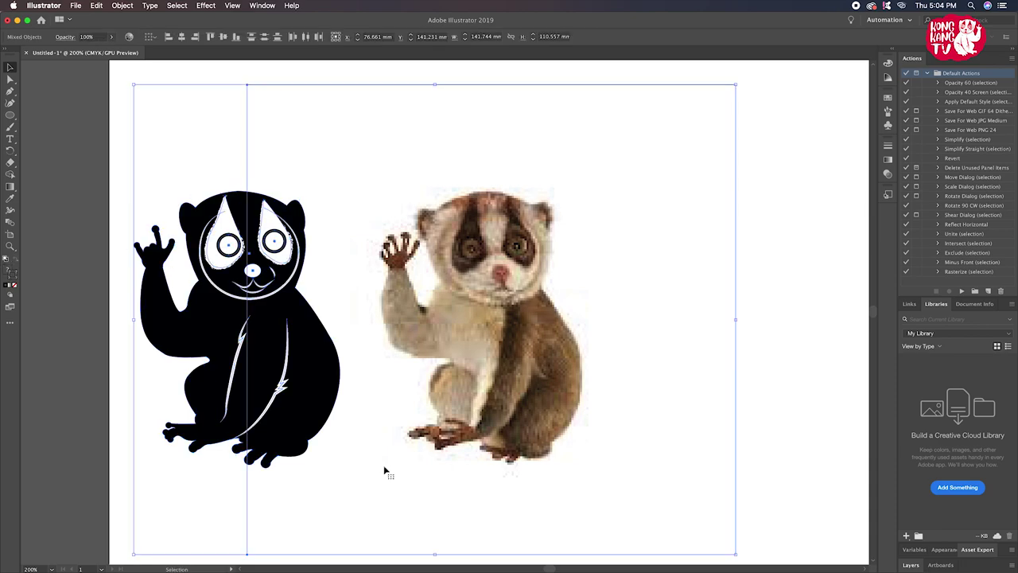
left_click(117, 191)
key("ctrl+minus")
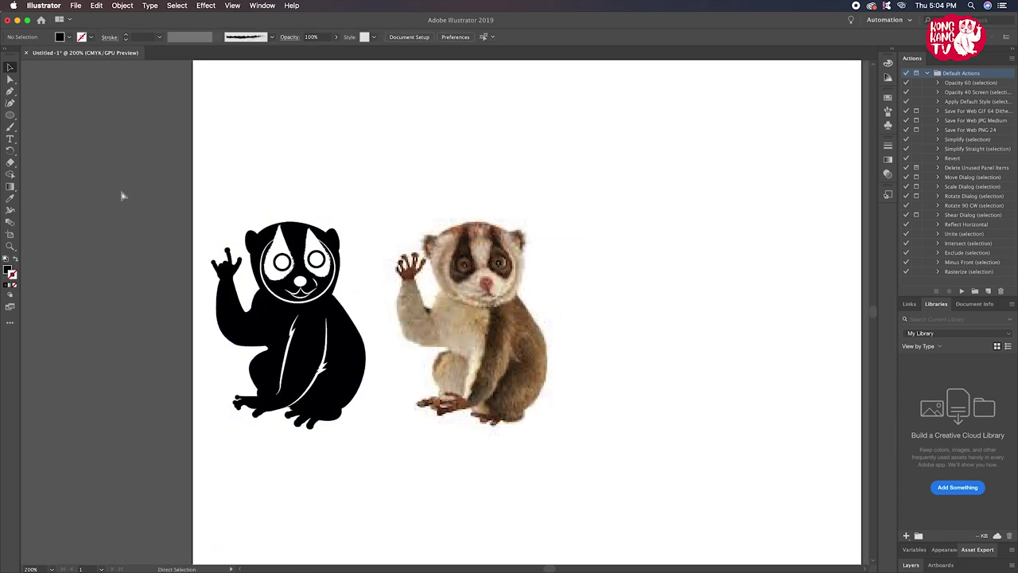
key("ctrl+minus")
left_click_drag(482, 295, 558, 306)
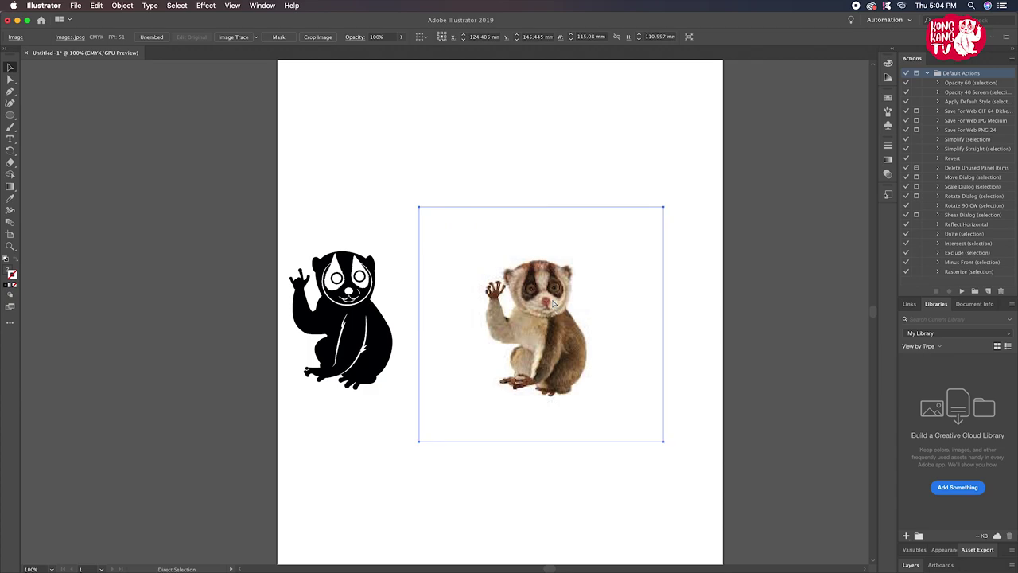
Marquee-select the silhouette, check it in Outline view, and move it right
left_click_drag(280, 225, 398, 415)
key("ctrl+shift+b")
key("ctrl+plus")
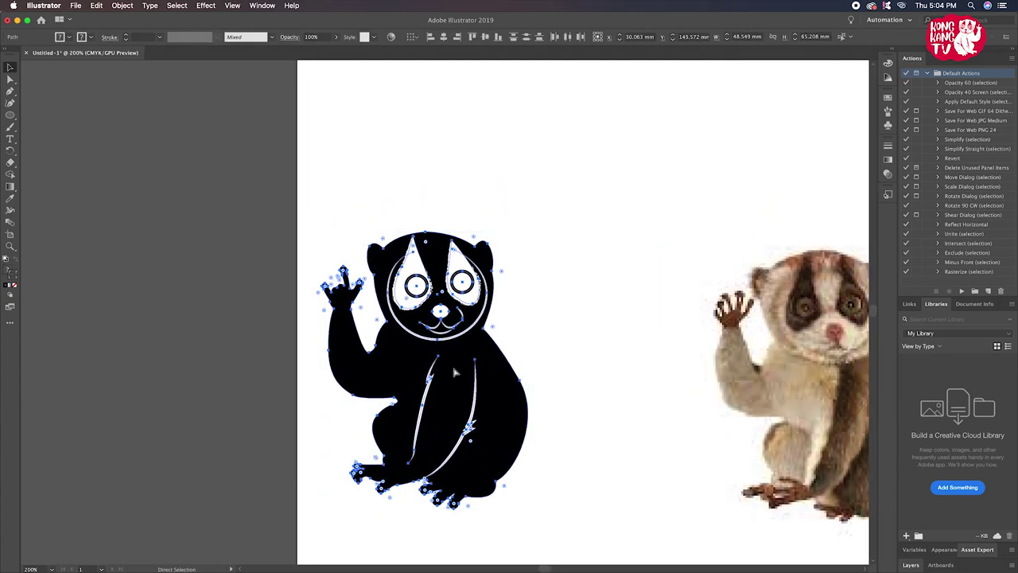
key("ctrl+y")
key("ctrl+y")
key("ctrl+shift+b")
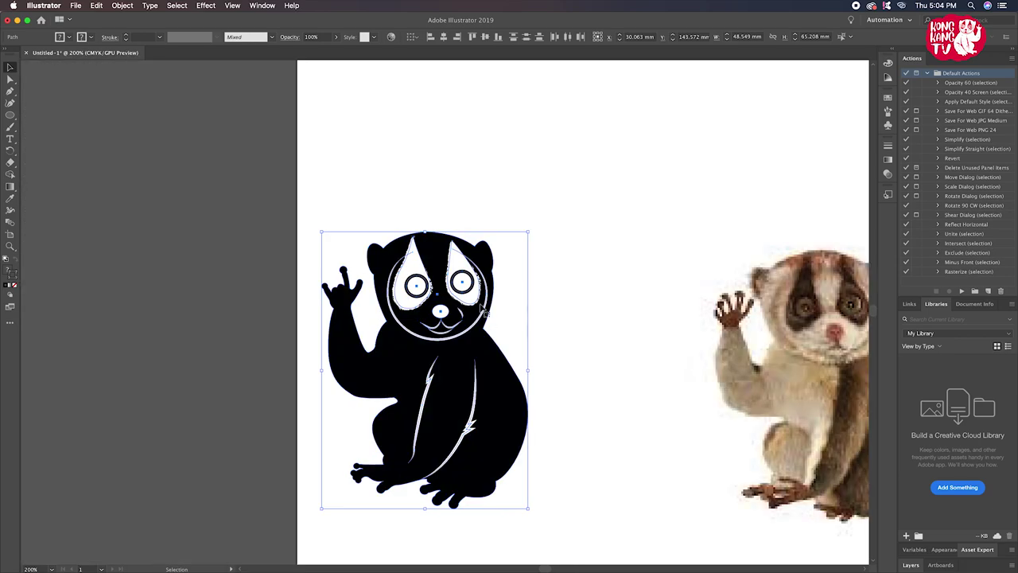
scroll(481, 292, "right", 5)
left_click_drag(291, 308, 453, 326)
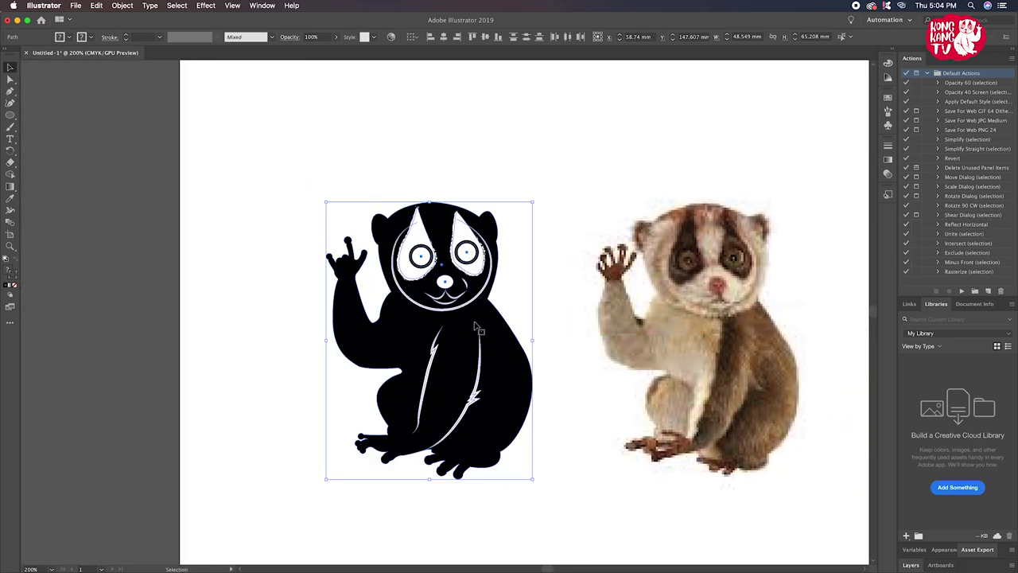
right_click(475, 326)
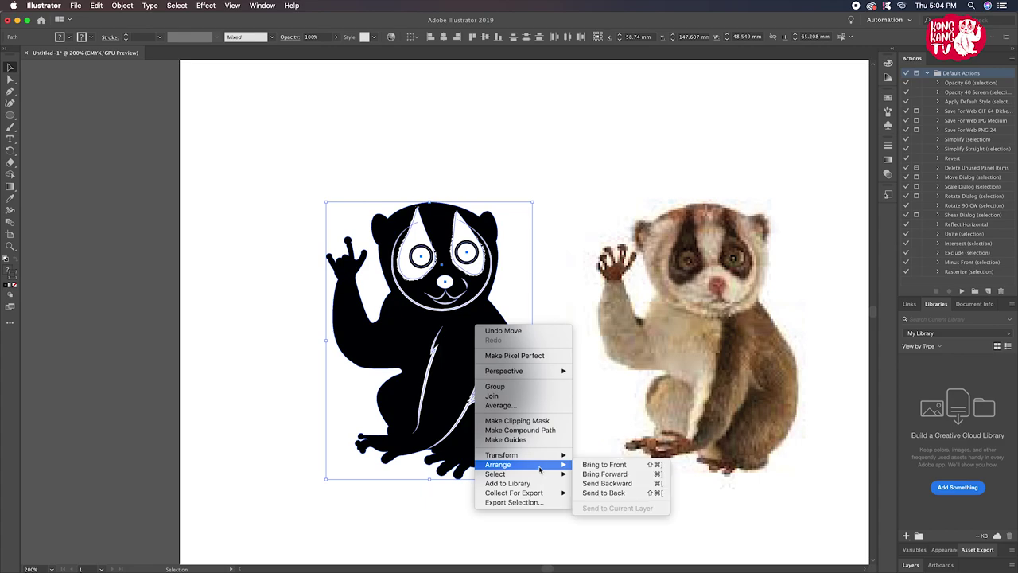
left_click(315, 420)
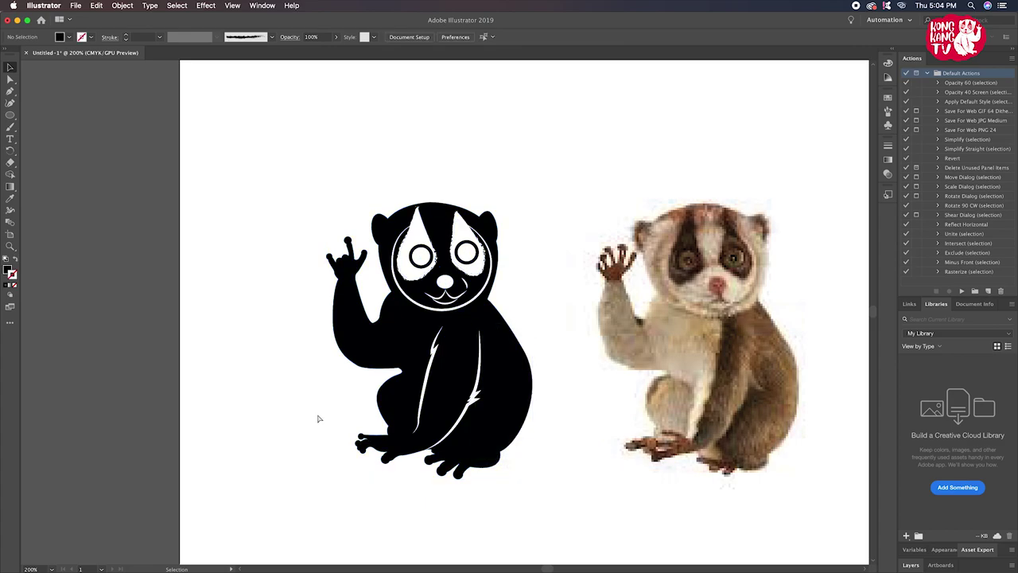
key("ctrl+equal")
Draw a small black pupil circle in the left eye and nudge it into place
left_click_drag(258, 386, 153, 375)
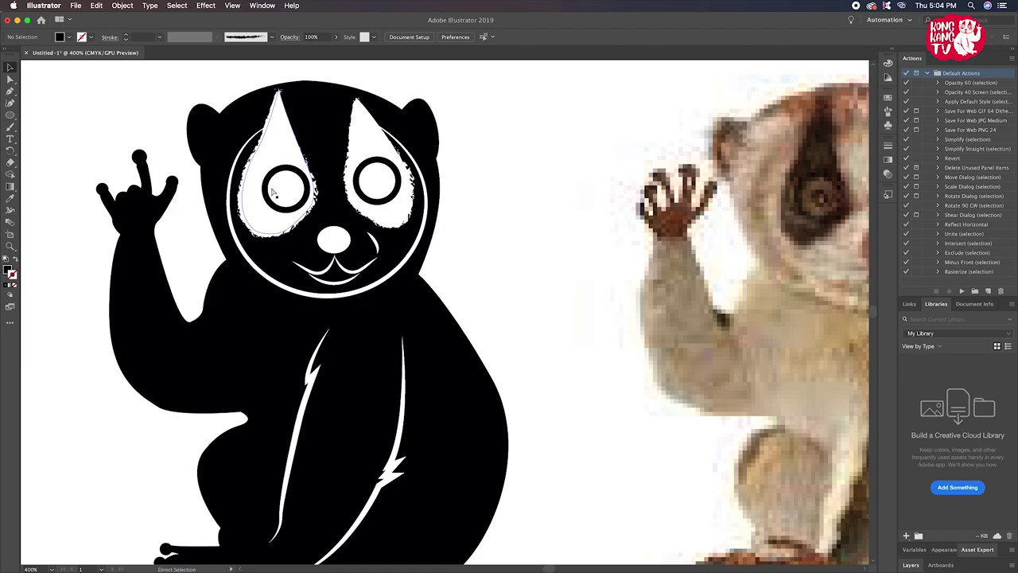
key("v")
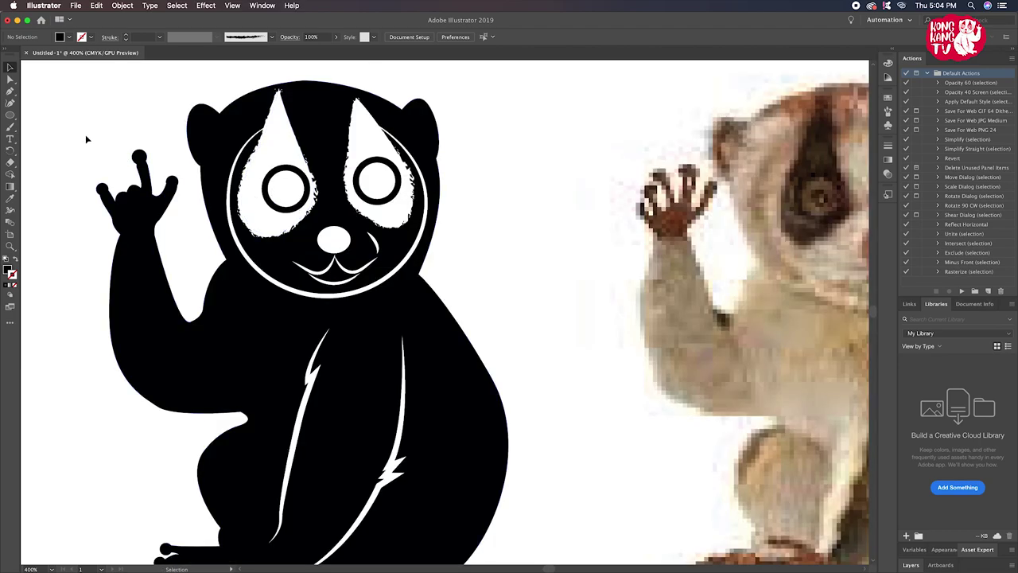
left_click_drag(9, 115, 46, 127)
left_click_drag(277, 183, 299, 198)
key("super+shift+a")
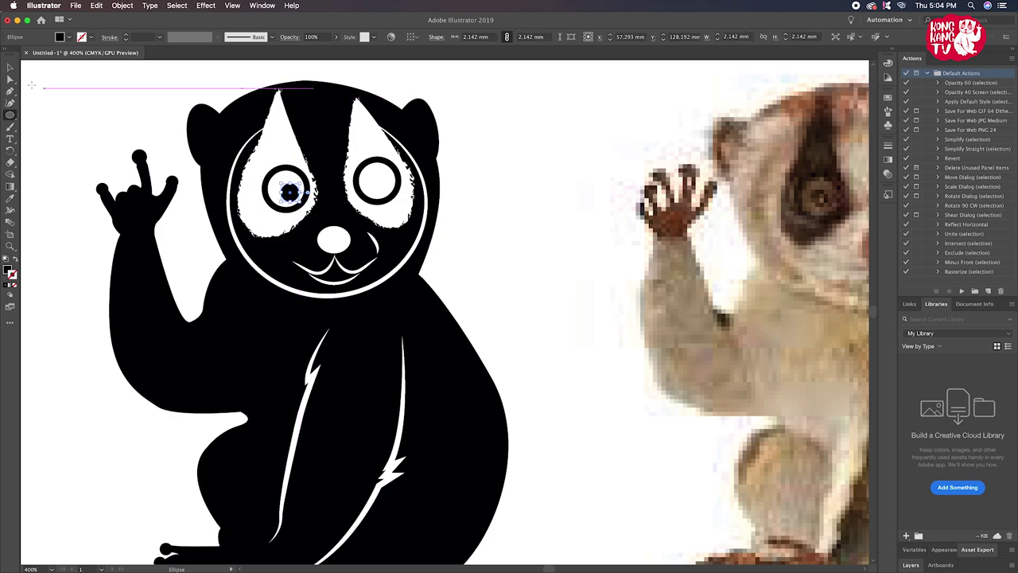
key("v")
left_click_drag(289, 192, 290, 189)
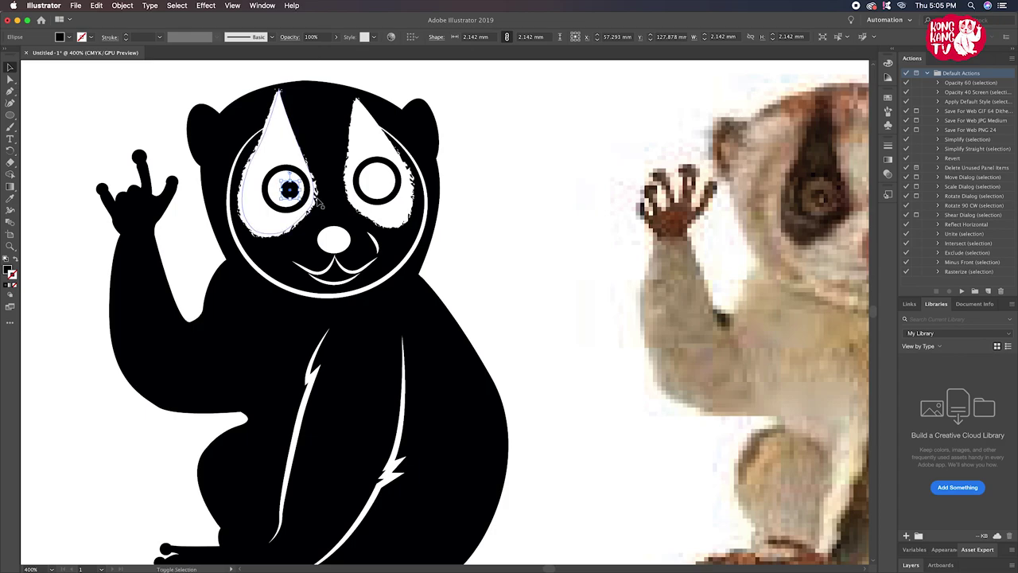
Option-drag a copy of the pupil into the right eye, then zoom out
key("ctrl+minus")
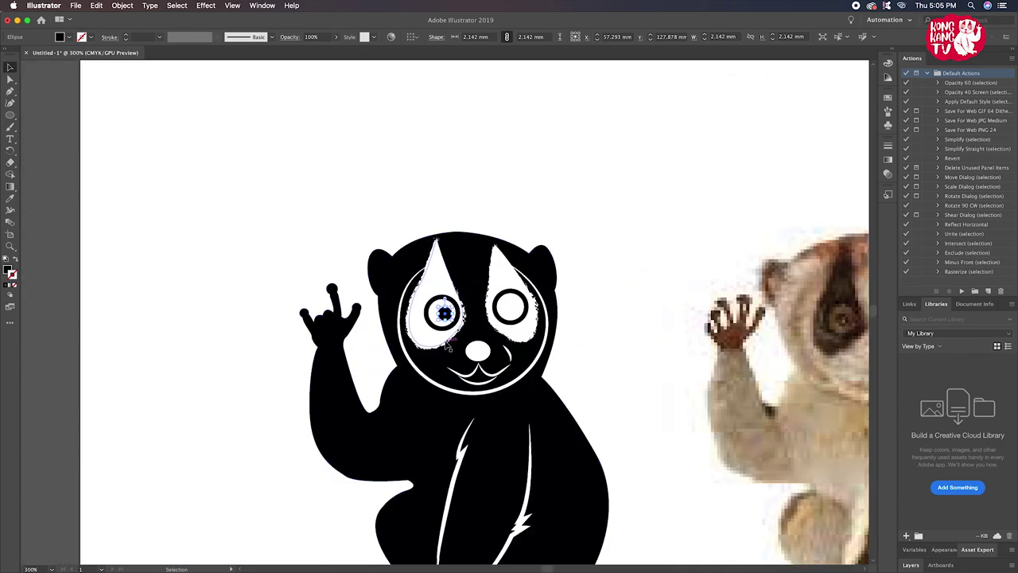
key("ctrl+plus")
key("ctrl+plus")
key("ctrl+plus")
key("ctrl+plus")
mouse_move(458, 340)
left_mouse_down()
mouse_move(712, 300)
mouse_move(726, 311)
left_mouse_up()
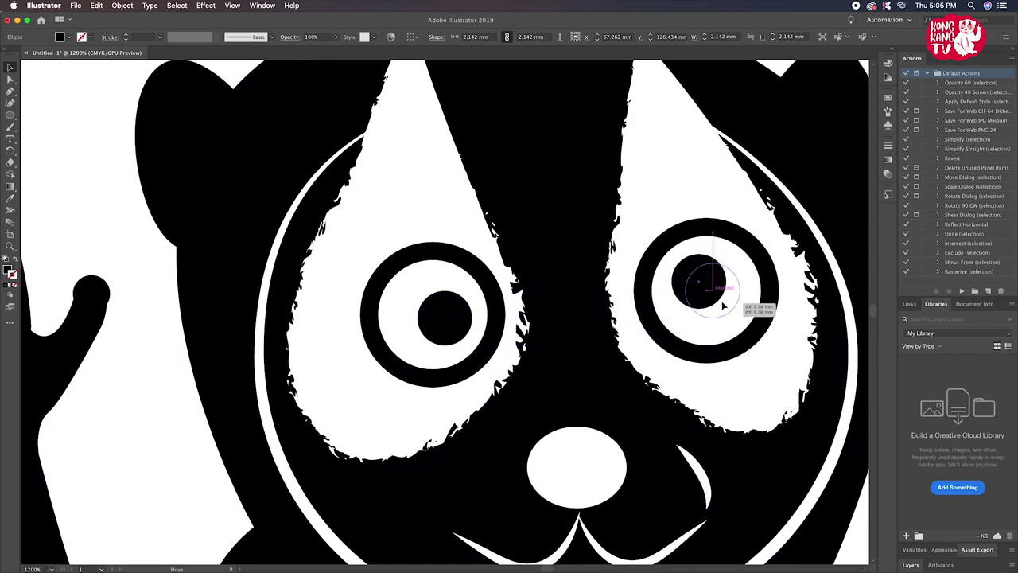
left_click(446, 330)
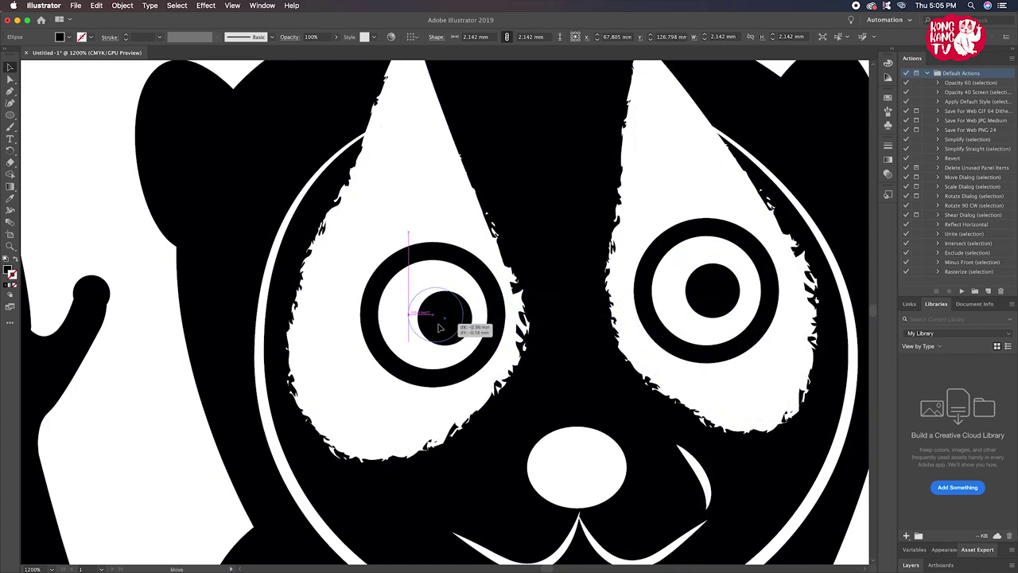
key("ctrl+minus")
key("ctrl+minus")
key("ctrl+minus")
key("ctrl+minus")
key("ctrl+minus")
left_click(320, 367)
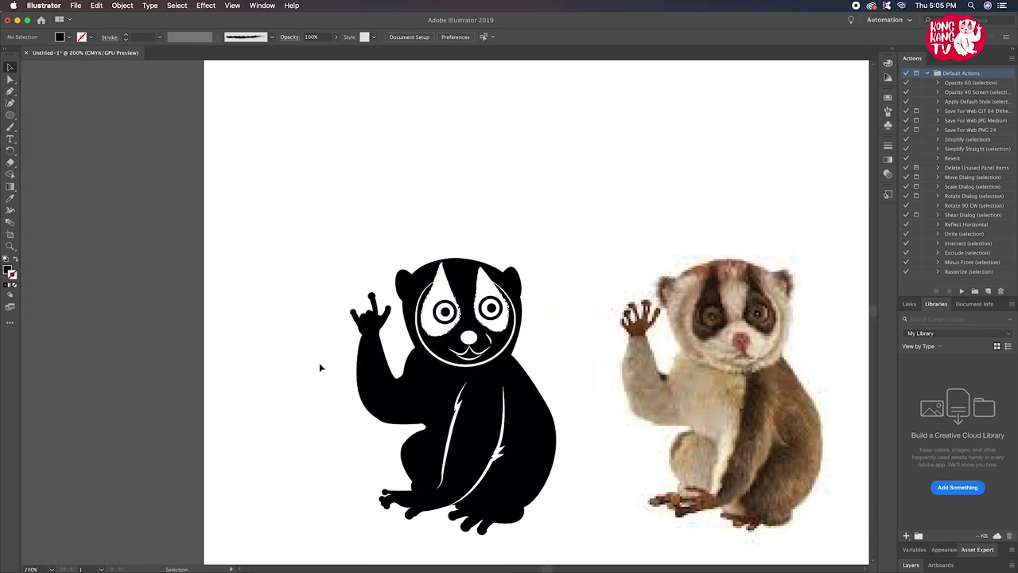
Nudge the right pupil slightly left and down
scroll(320, 367, "up", 2)
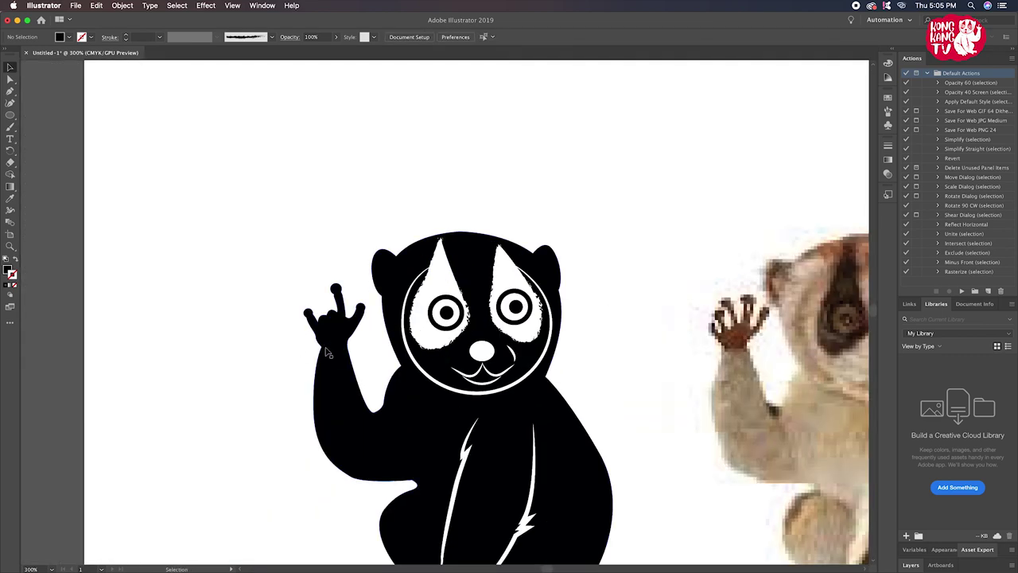
scroll(322, 344, "up", 3)
left_click(397, 217)
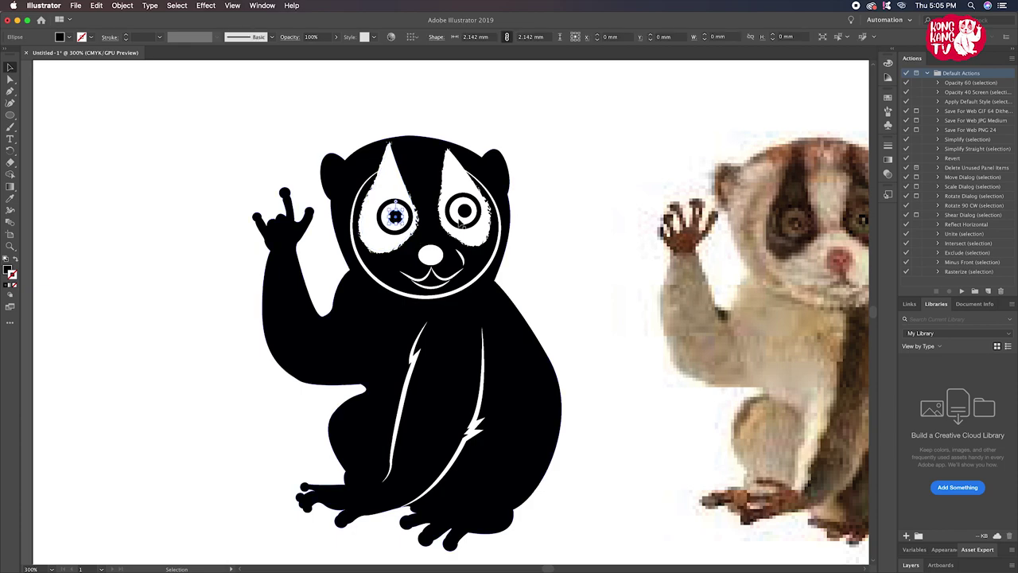
left_click(466, 216)
key("Left")
key("Down")
left_click(529, 285)
Draw a small curved black nostril path on the loris's white nose
key("super+minus")
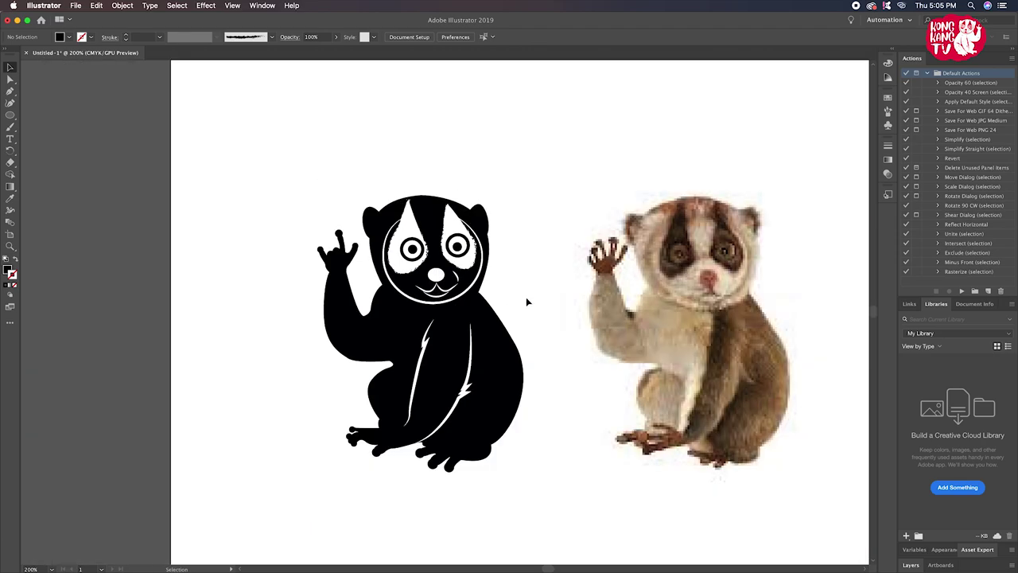
key("super+equal")
key("super+equal")
key("super+equal")
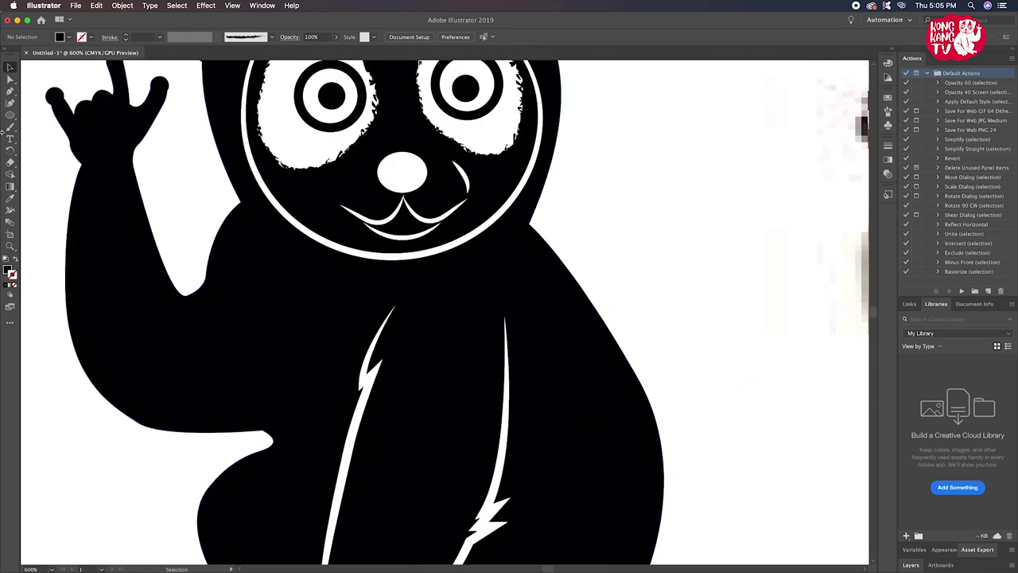
left_click(11, 93)
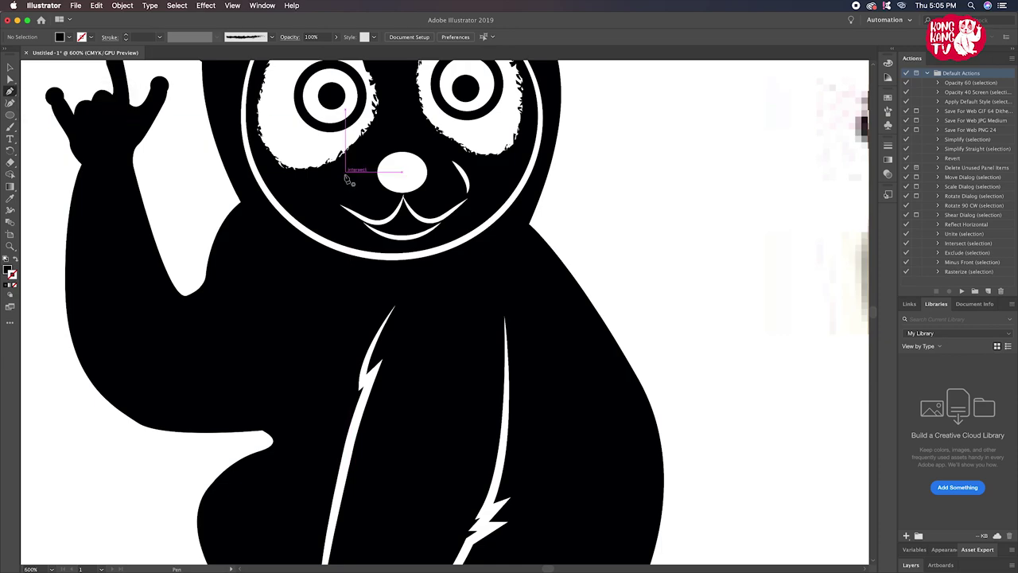
left_click(409, 184)
left_click_drag(412, 184, 411, 185)
left_click(11, 67)
left_click(412, 206)
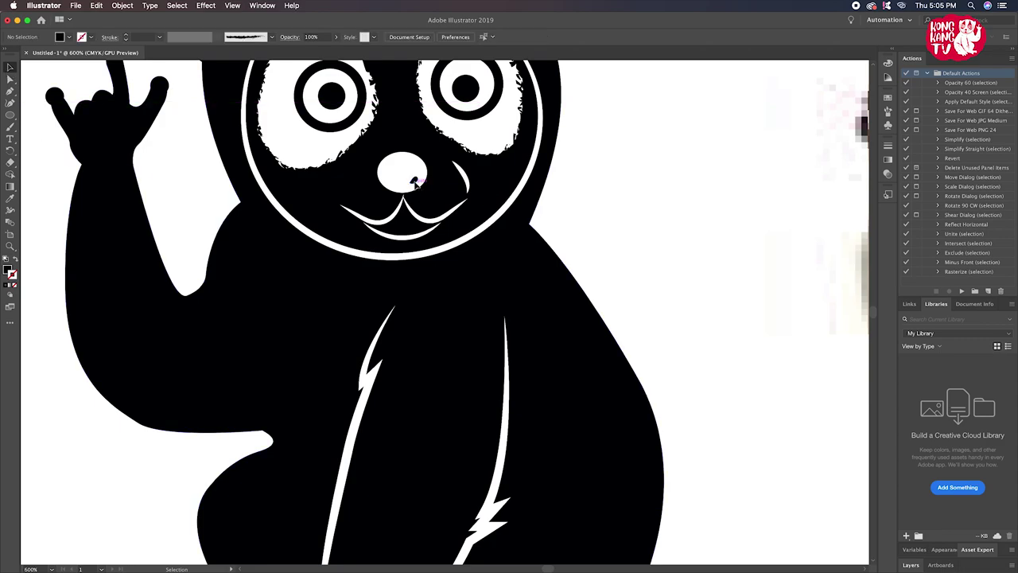
Mirror the nostril vertically for the second nostril, nudge it into place, and zoom out
left_click(413, 181)
right_click(396, 184)
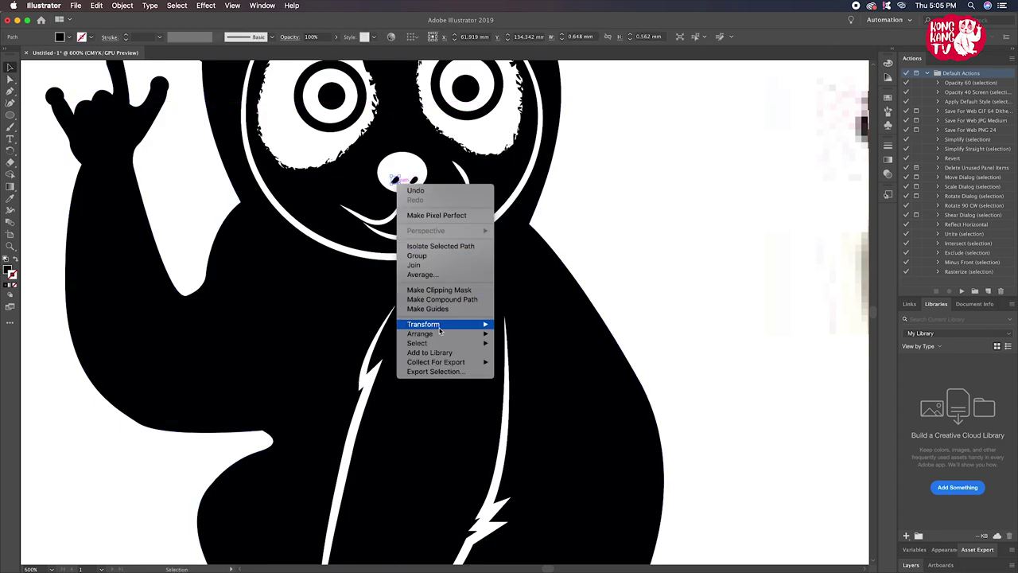
left_click(516, 349)
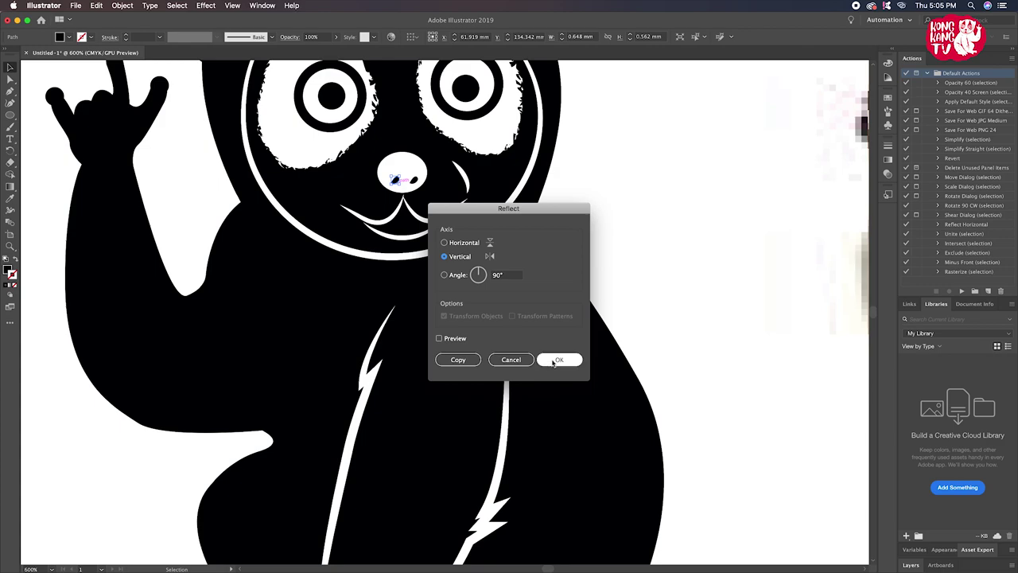
left_click(557, 362)
key("Right")
key("Down")
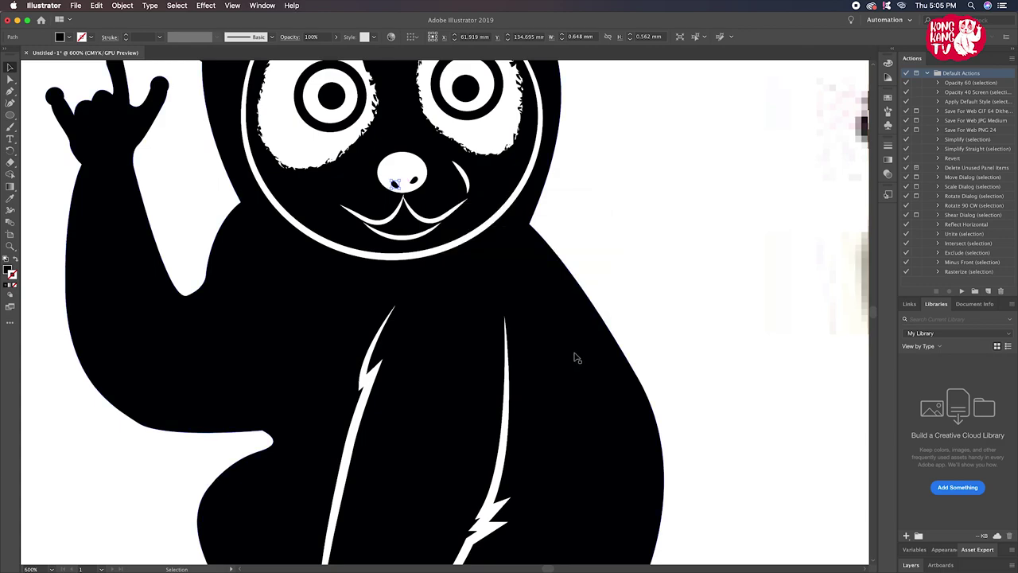
left_click(607, 246)
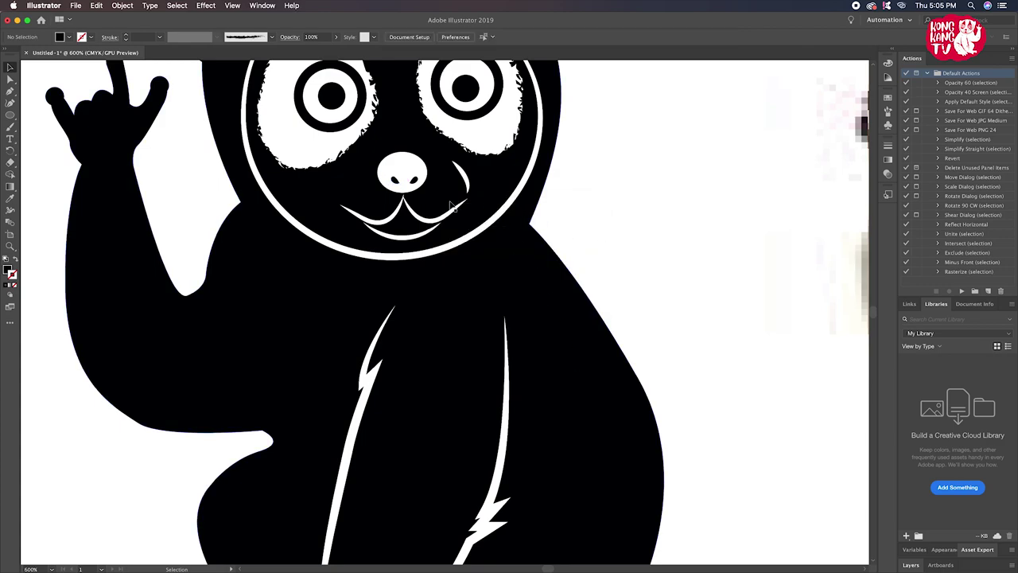
key("super+minus")
key("super+minus")
key("super+minus")
key("super+minus")
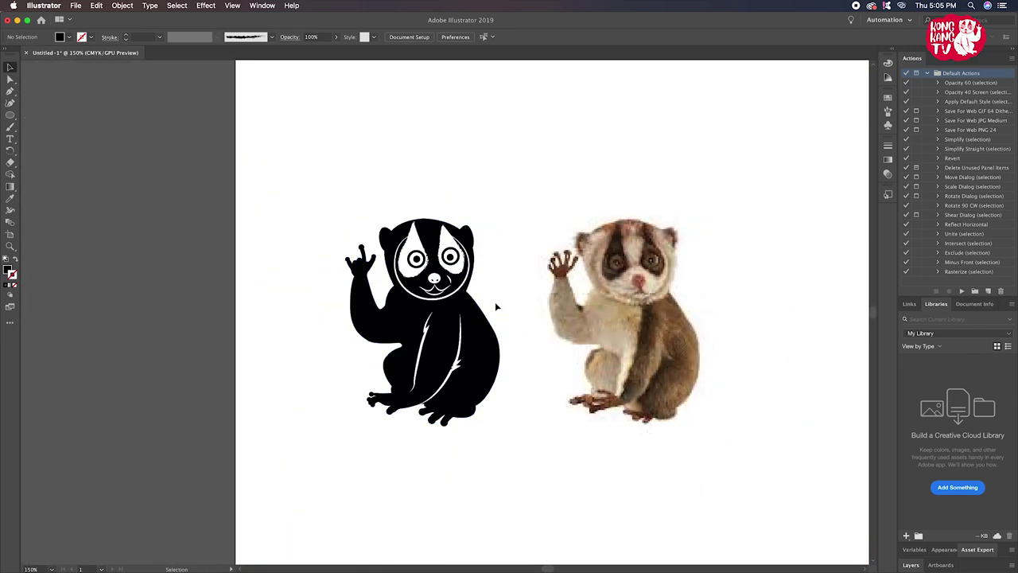
Create a vertically reflected copy of the small cheek curve beside the nose
left_click_drag(495, 302, 474, 281)
key("super+plus")
key("super+plus")
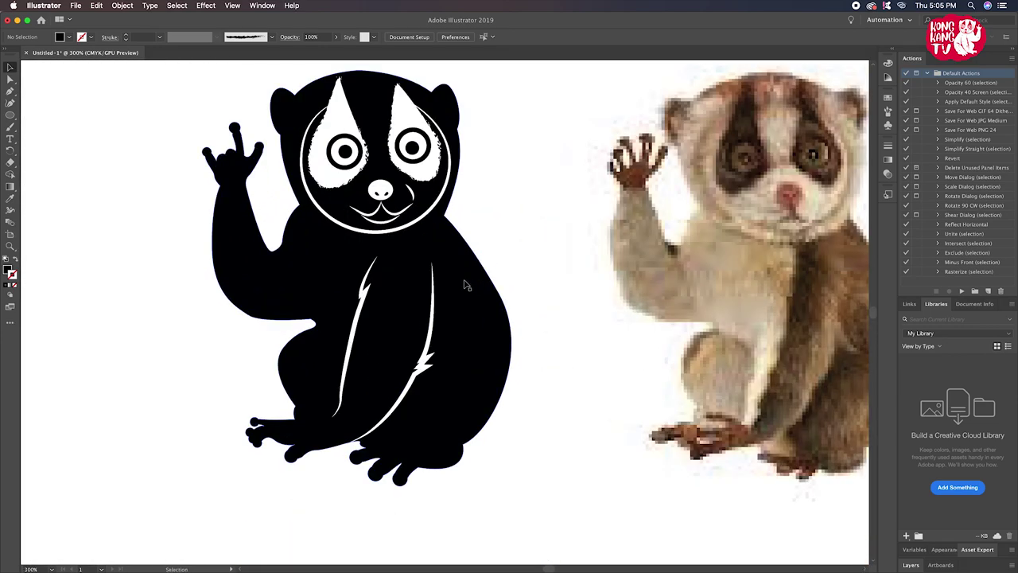
left_click_drag(401, 213, 348, 168)
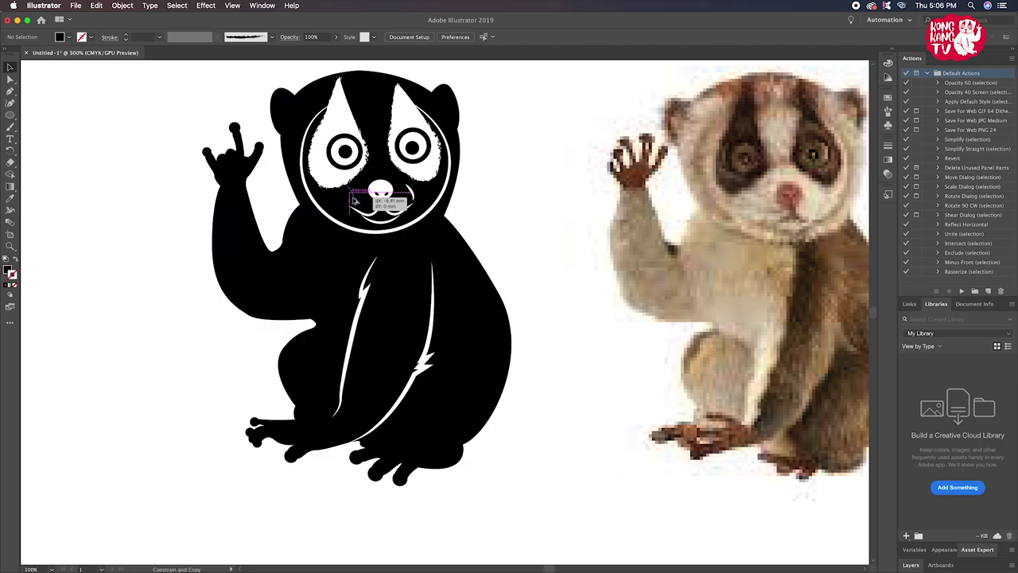
right_click(353, 201)
mouse_move(380, 341)
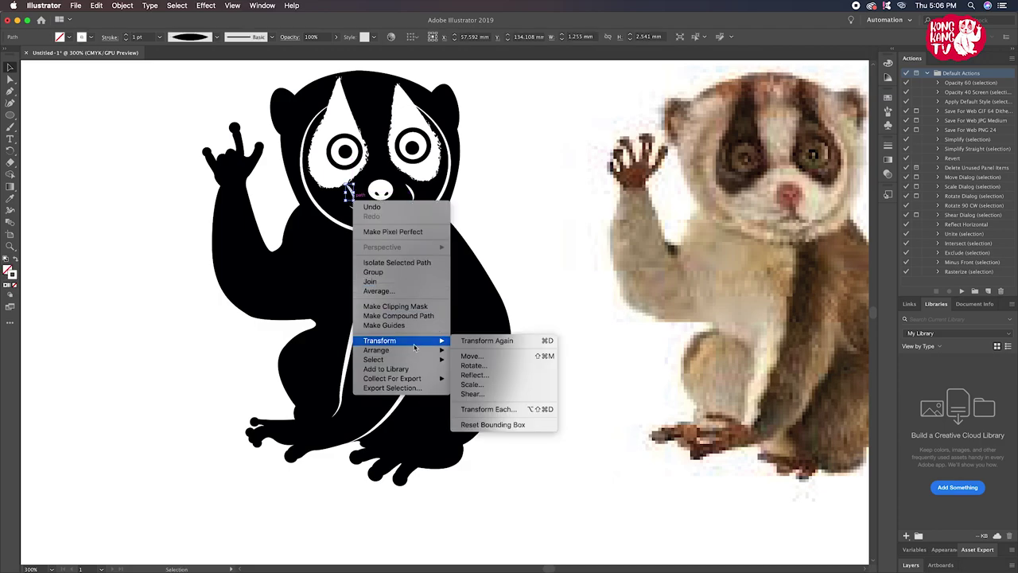
left_click(489, 375)
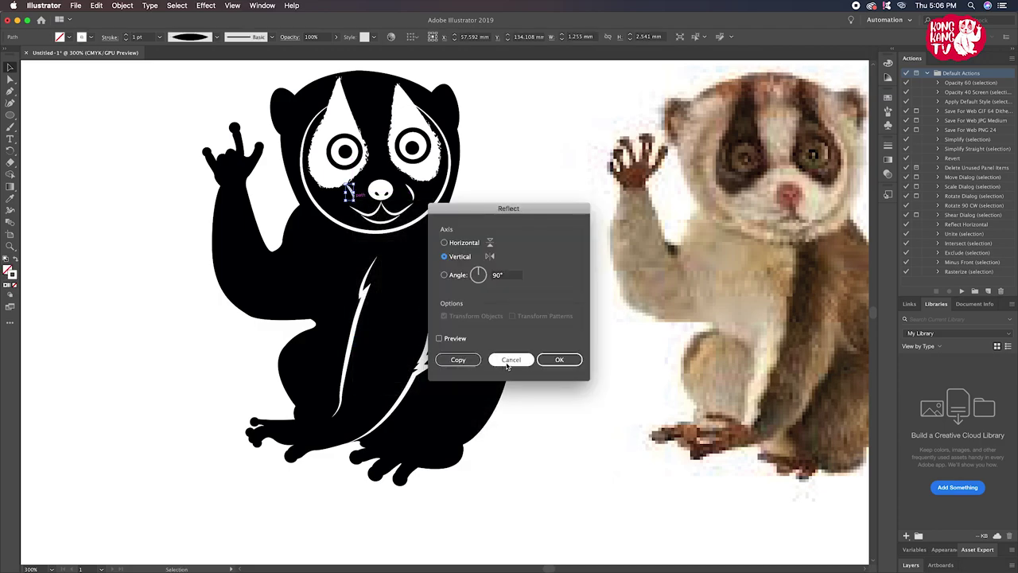
left_click(577, 365)
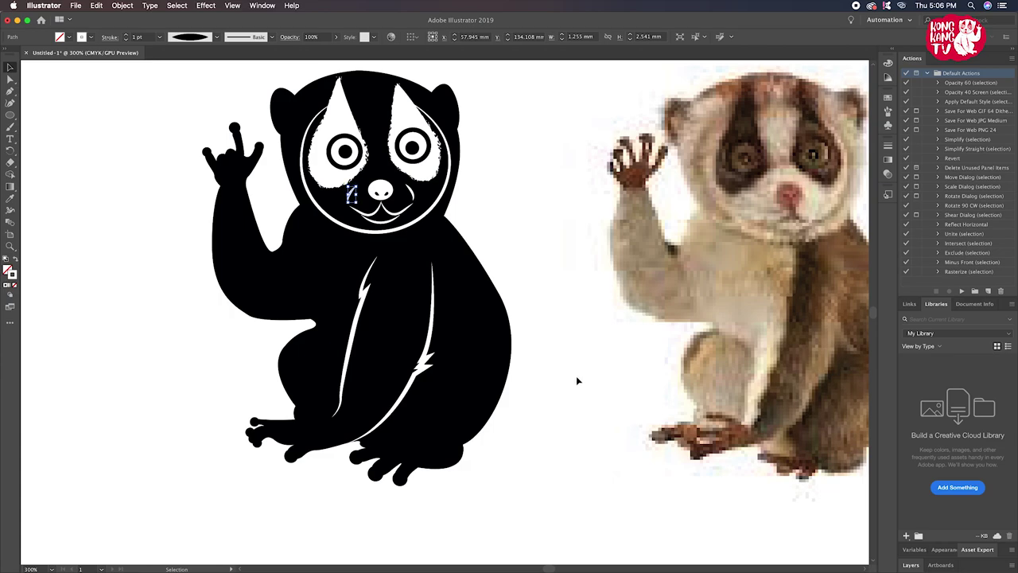
left_click(577, 380)
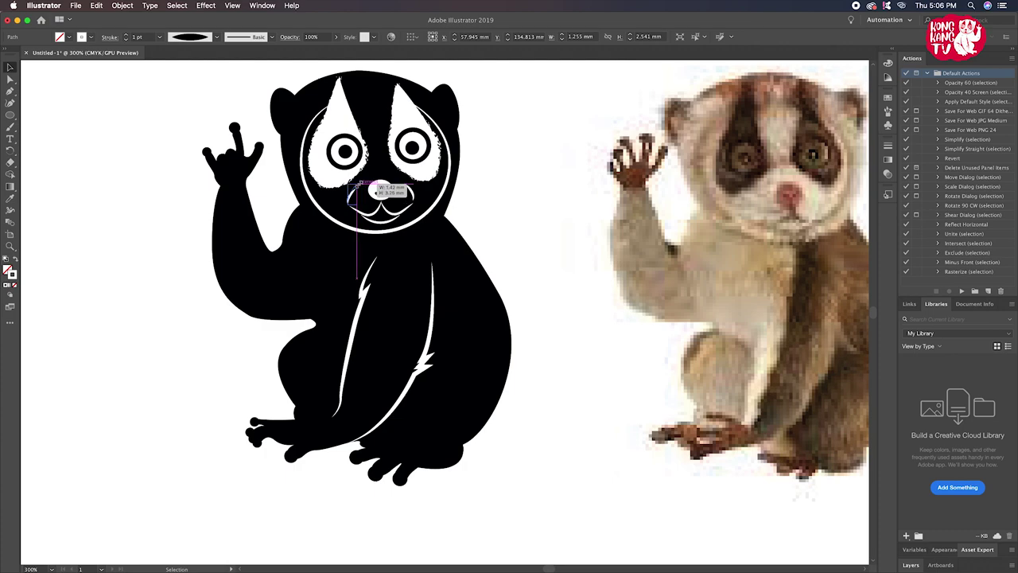
left_click(210, 319)
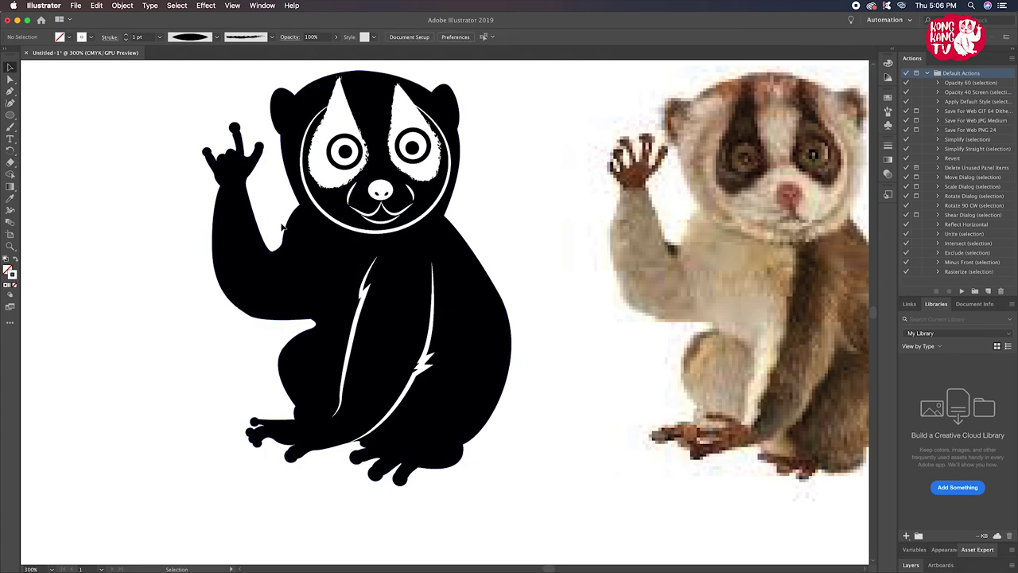
Set the stroke weight of both cheek curves to 0.75 pt
left_click(354, 191)
left_click(158, 41)
left_click(170, 75)
left_click(174, 150)
left_click(415, 197)
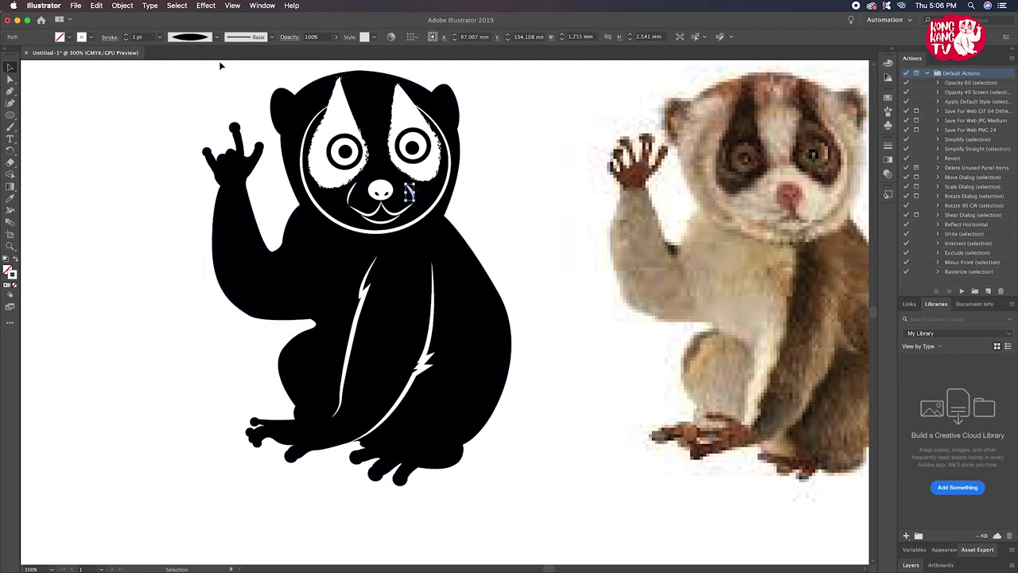
left_click(216, 37)
left_click(161, 38)
left_click(170, 75)
left_click(167, 170)
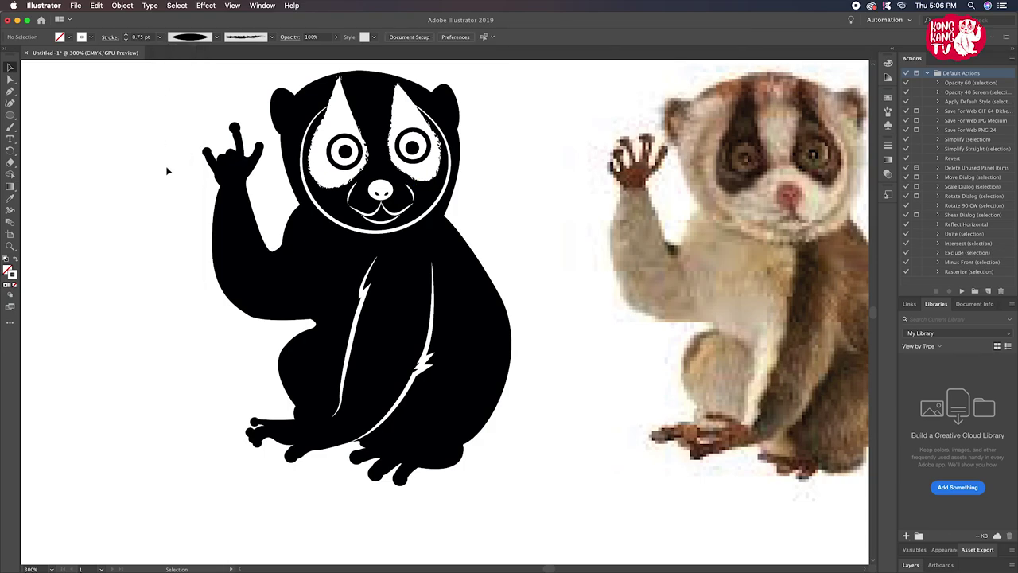
key("ctrl+minus")
key("ctrl+minus")
key("ctrl+plus")
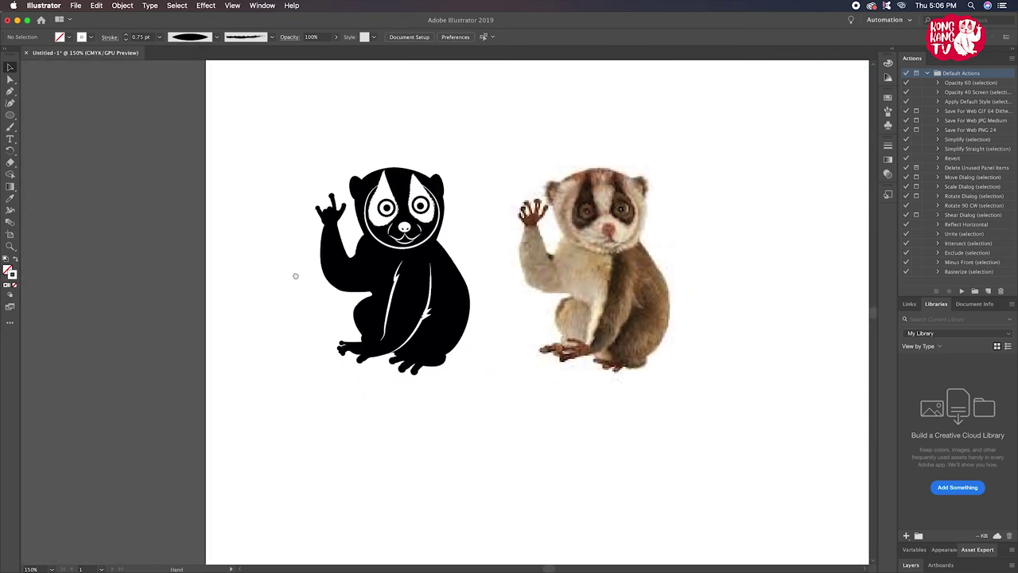
Draw a small fur tuft path along the loris's right shoulder outline
key("ctrl+plus")
left_click(10, 91)
left_click(10, 198)
left_click(9, 92)
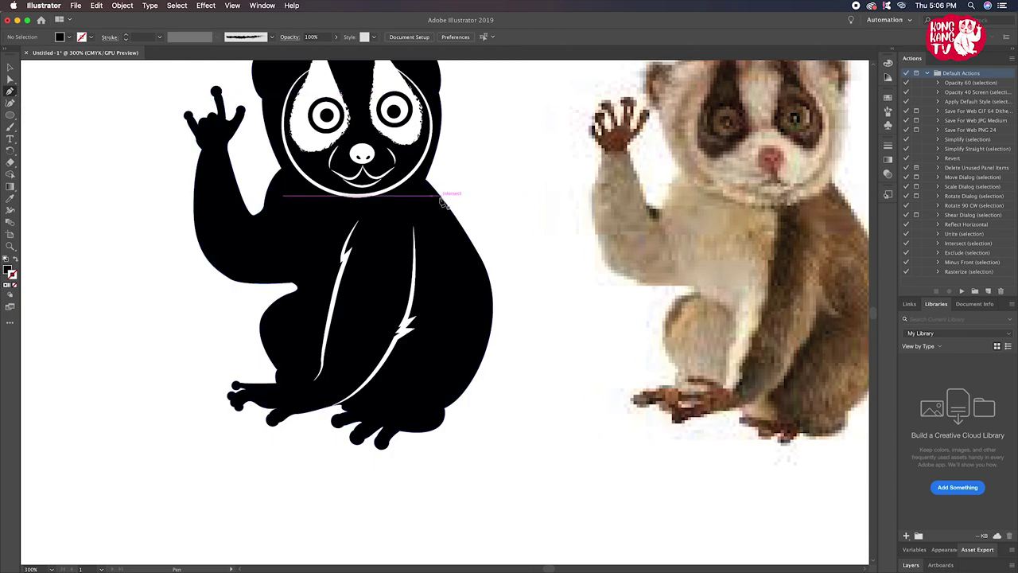
left_click_drag(440, 193, 449, 205)
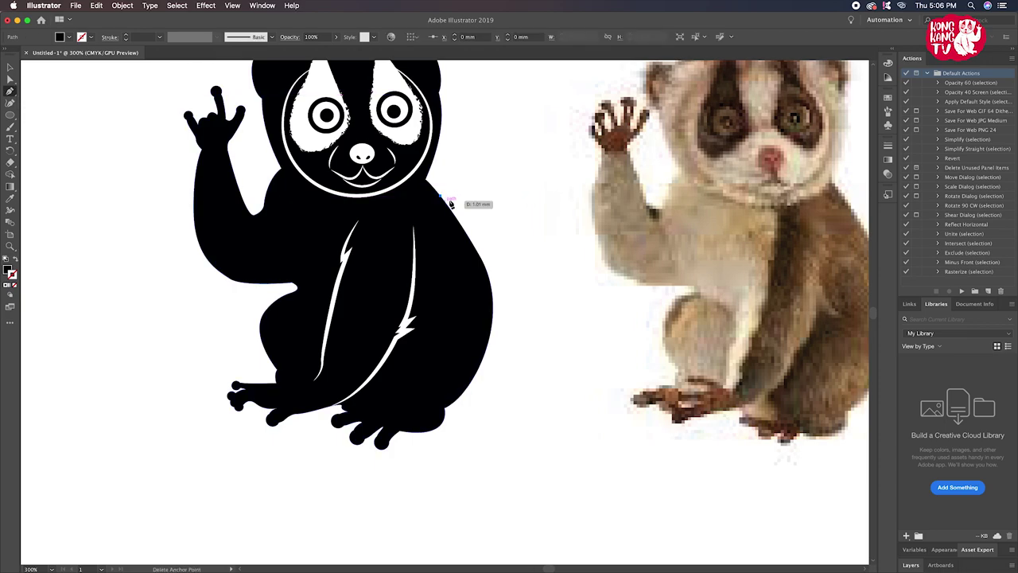
left_click_drag(448, 204, 451, 202)
left_click(454, 207)
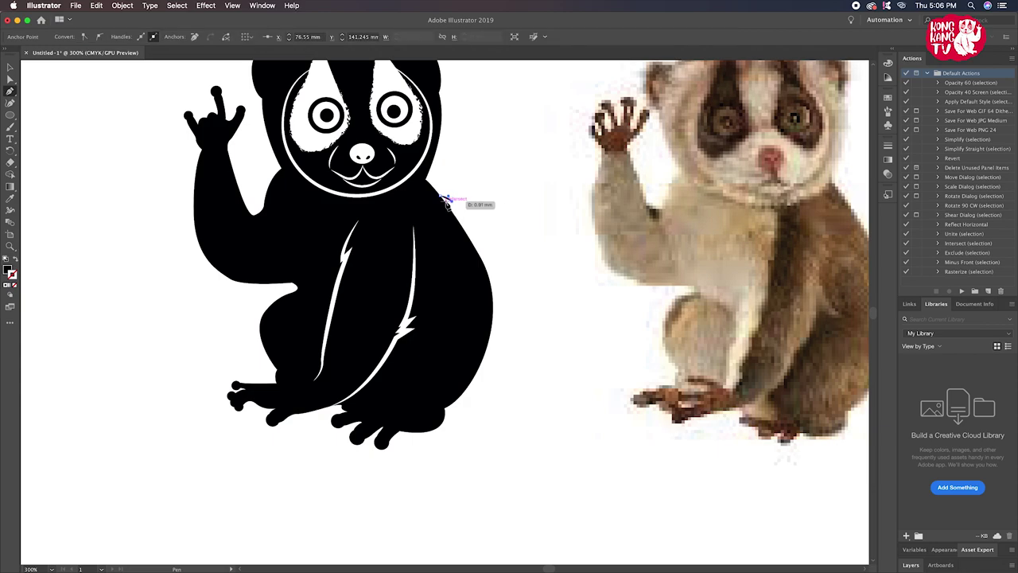
left_click(450, 208)
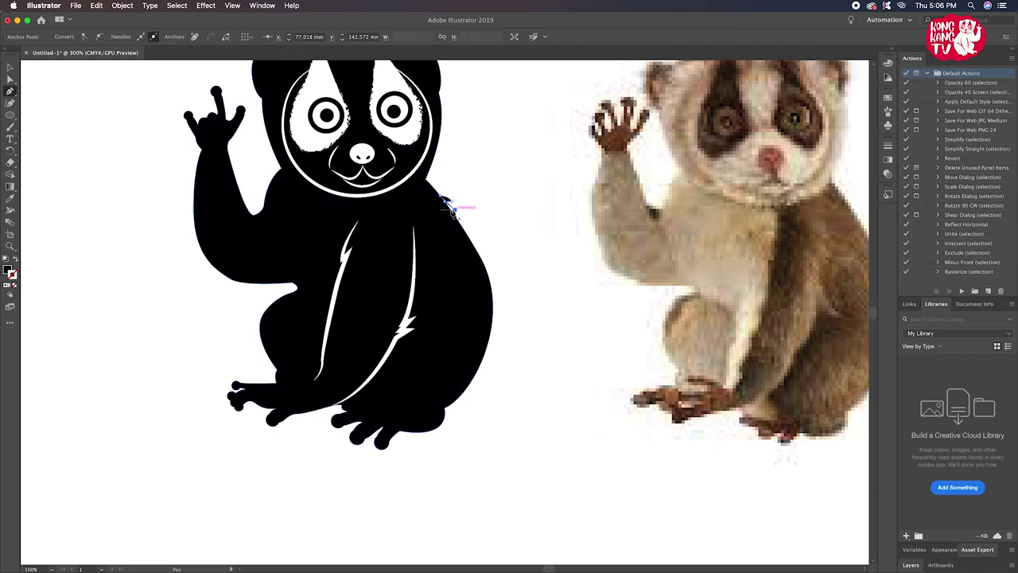
left_click_drag(453, 212, 446, 199)
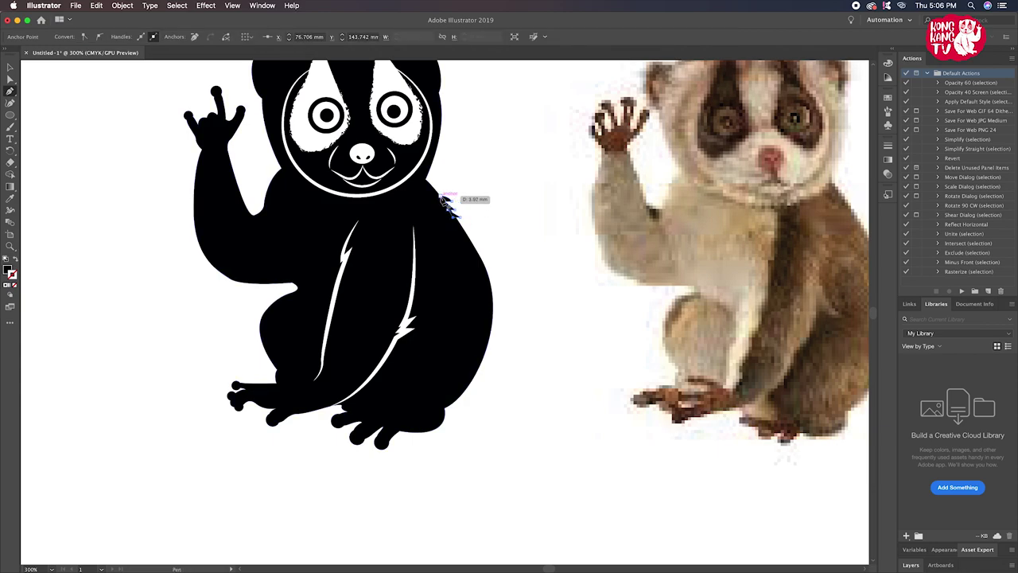
left_click(10, 67)
Pan around to review the new fur, then set the view to 200%
left_click(59, 120)
mouse_move(58, 121)
left_mouse_down()
mouse_move(77, 241)
mouse_move(71, 228)
left_mouse_up()
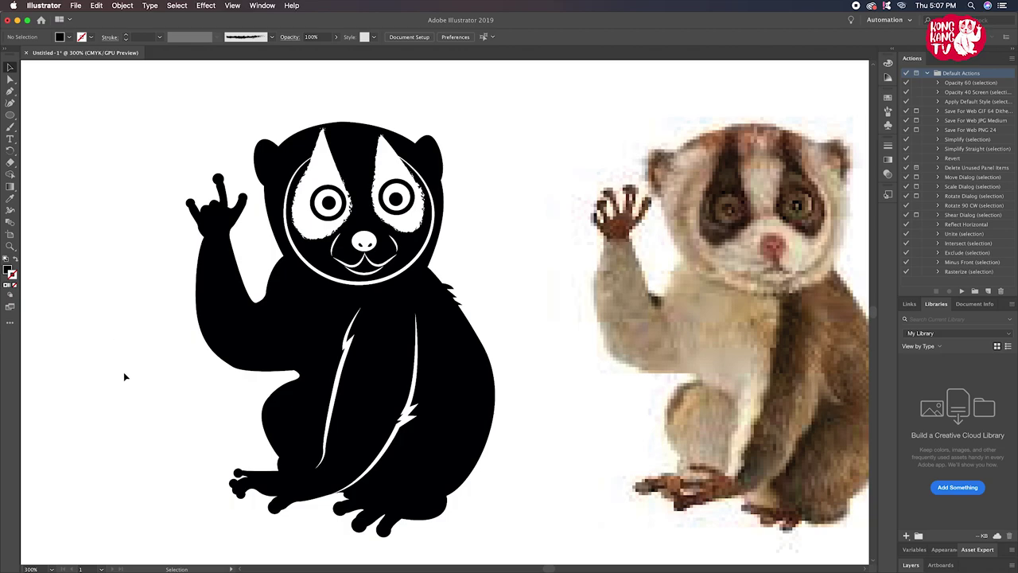
left_click_drag(124, 392, 116, 355)
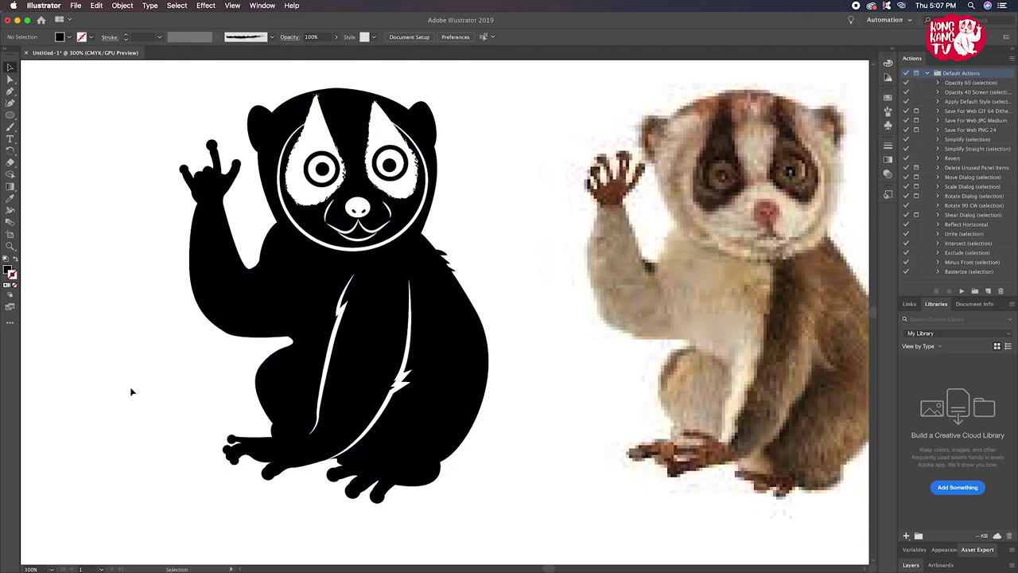
mouse_move(132, 392)
left_mouse_down()
mouse_move(68, 363)
mouse_move(80, 408)
mouse_move(100, 391)
mouse_move(138, 389)
left_mouse_up()
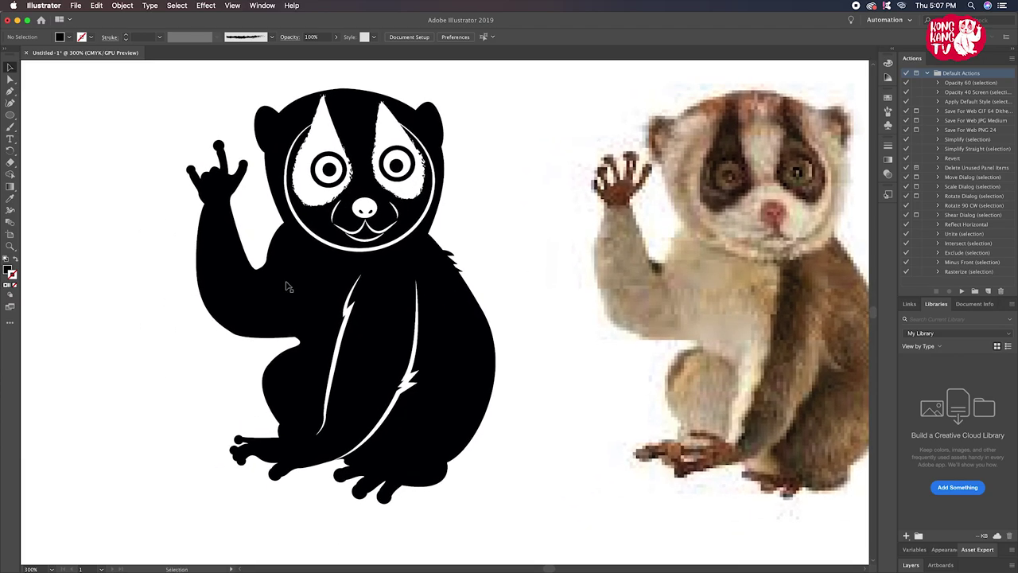
left_click(397, 164)
left_click(461, 218)
key("super+minus")
key("super+minus")
key("super+minus")
key("super+minus")
key("super+equal")
key("super+equal")
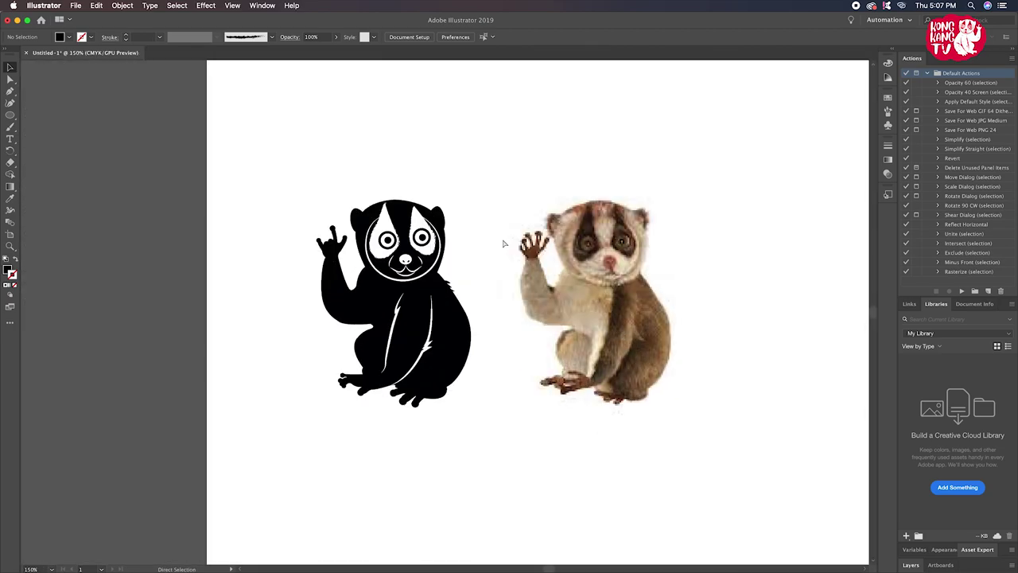
key("super+equal")
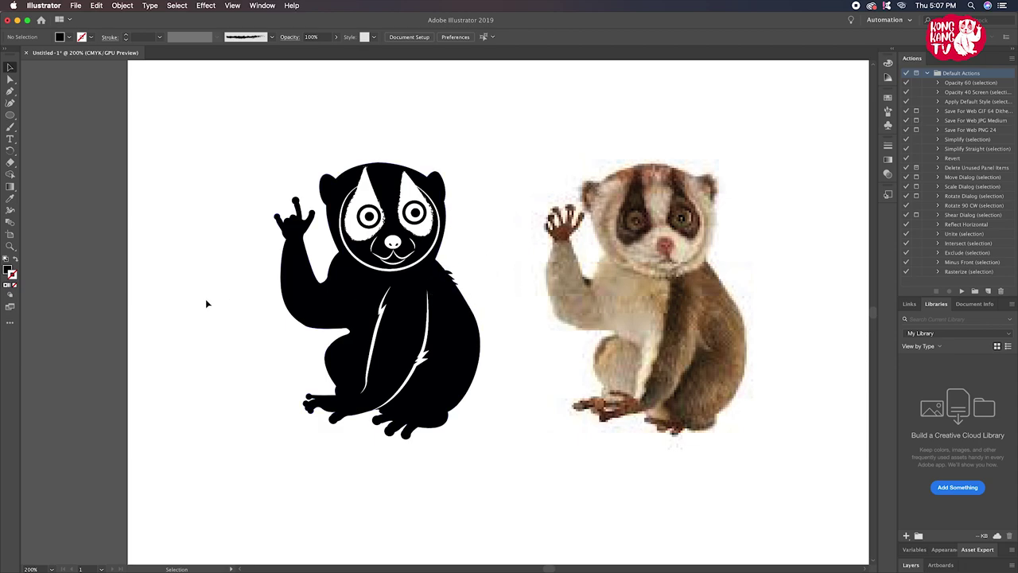
left_click_drag(11, 90, 63, 96)
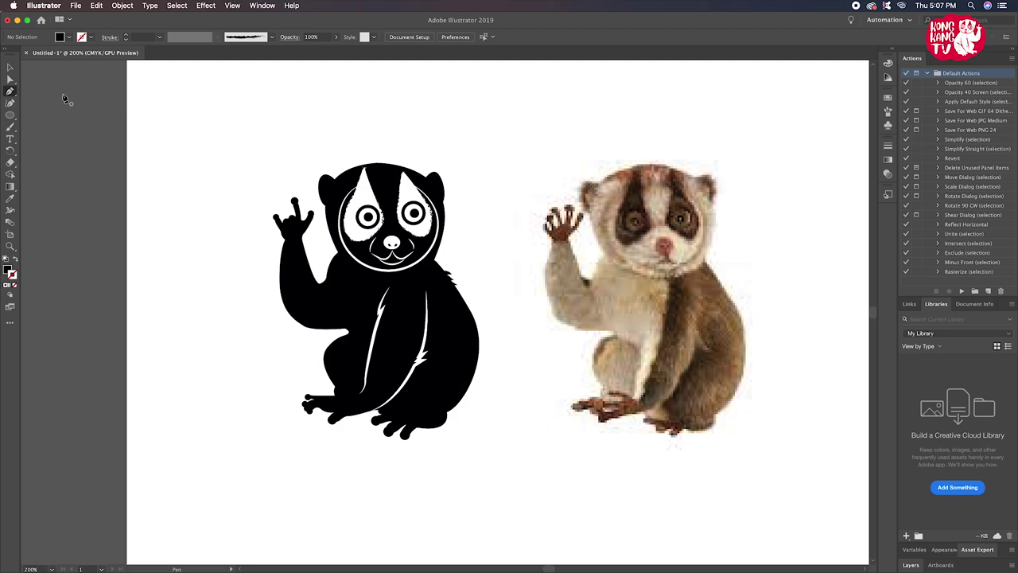
Zoom to 400% and draw a curved fur stroke along the belly and thigh
key("super+equal")
key("super+equal")
mouse_move(311, 309)
left_mouse_down()
mouse_move(184, 189)
mouse_move(191, 214)
left_mouse_up()
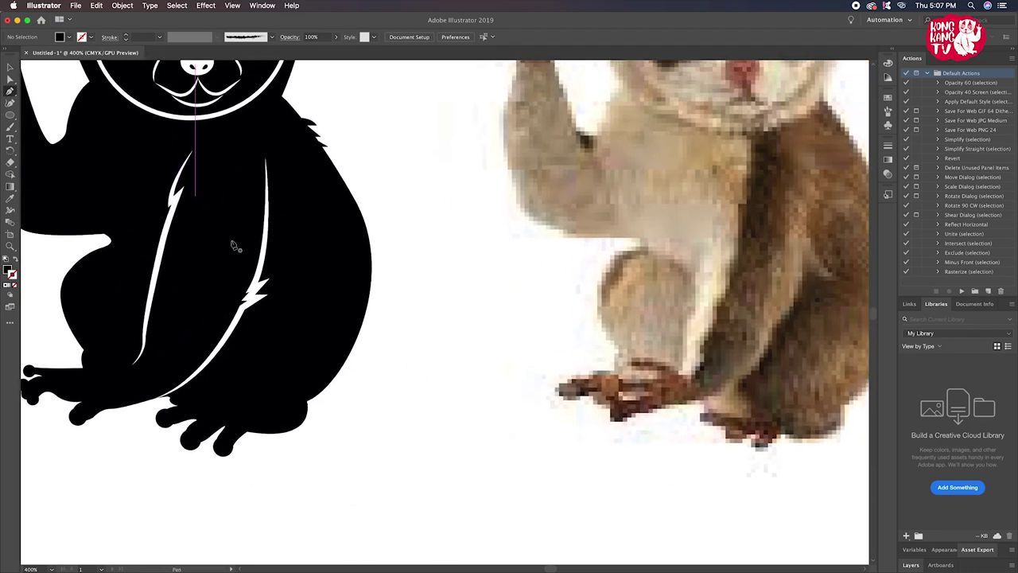
left_click(273, 295)
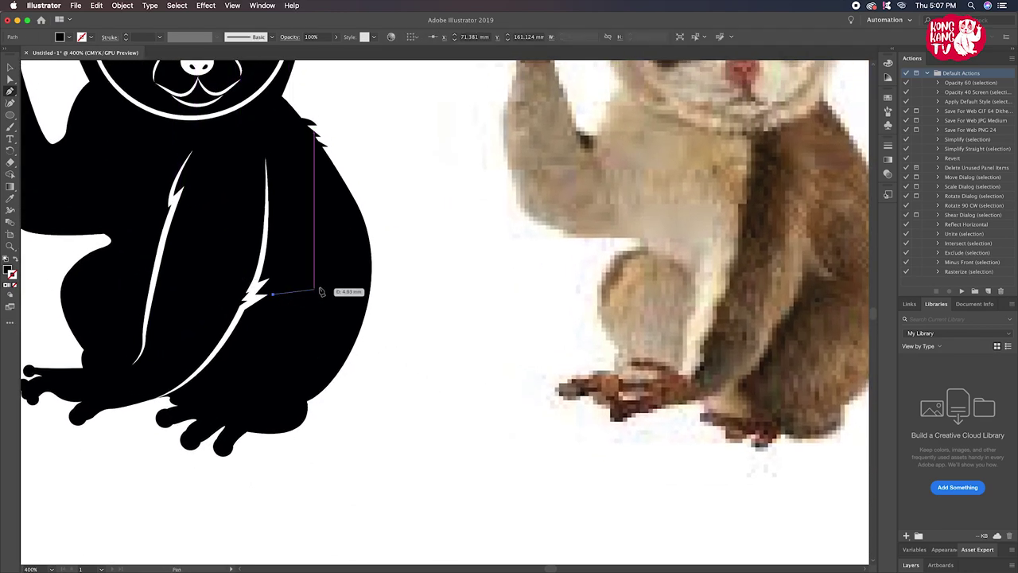
left_click_drag(338, 266, 384, 280)
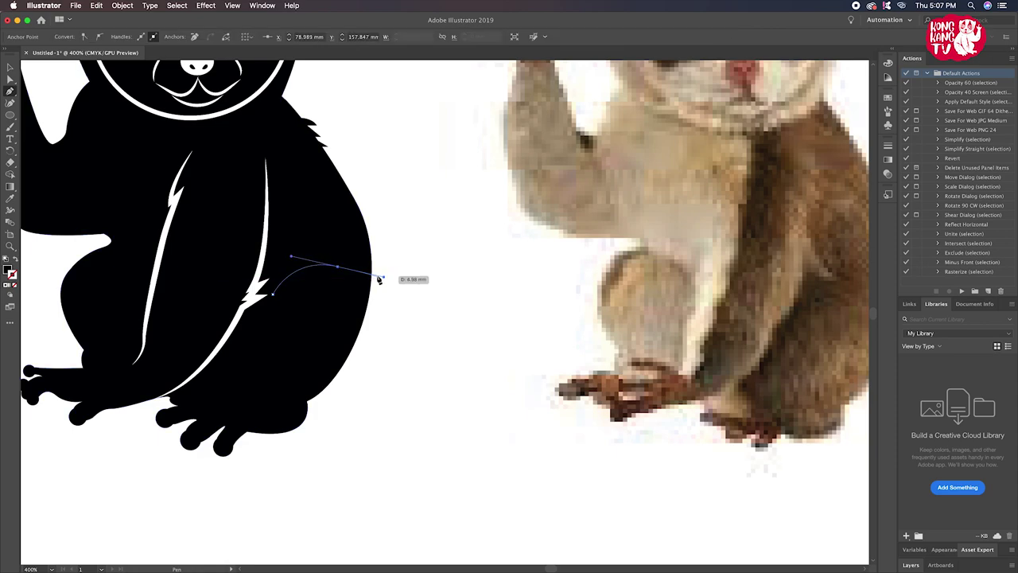
left_click(338, 265, "alt")
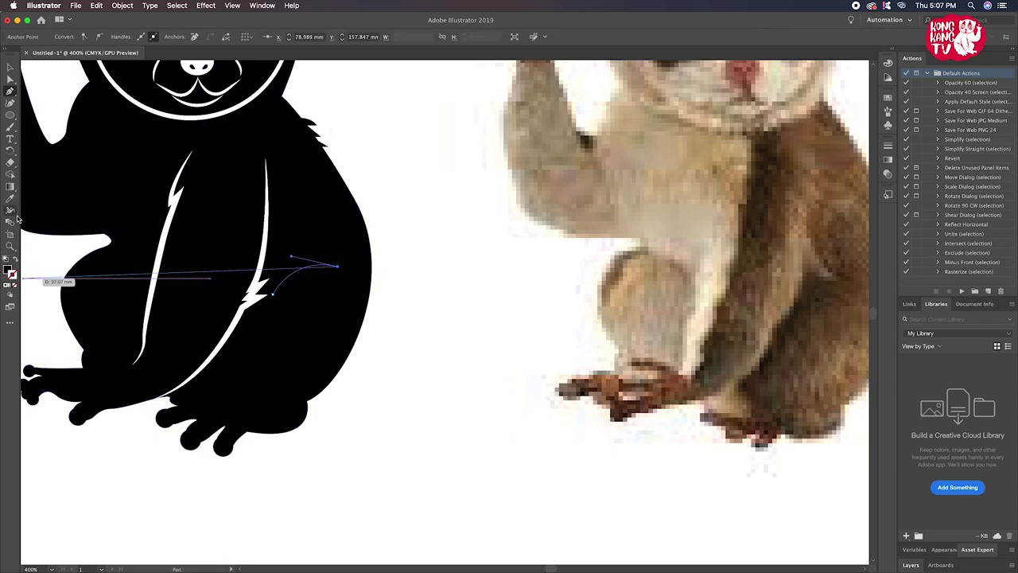
key("v")
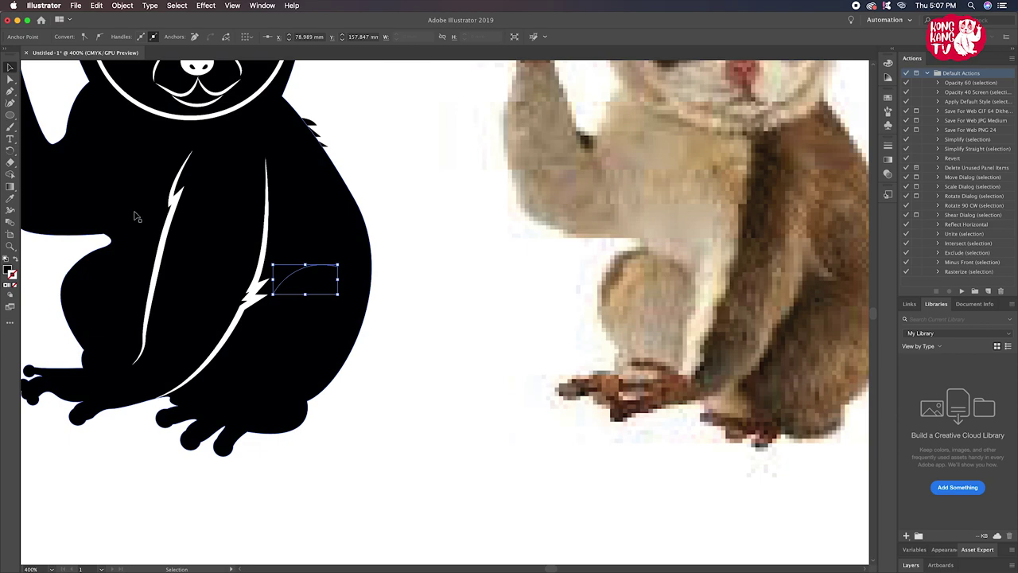
Give the new curve the belly marks' white and a tapered width profile
left_click(11, 198)
left_click(192, 262)
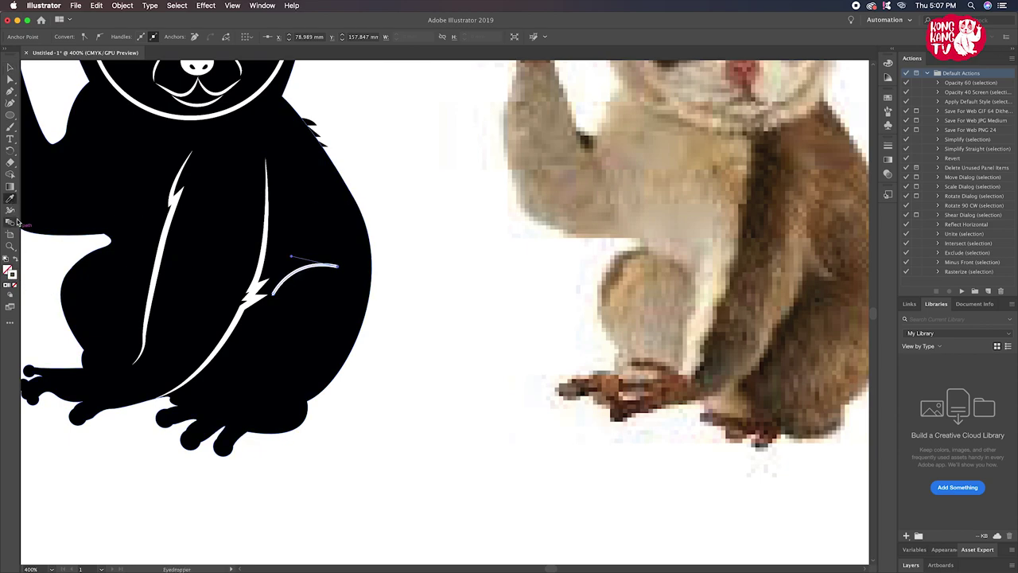
left_click_drag(191, 138, 326, 251)
key("v")
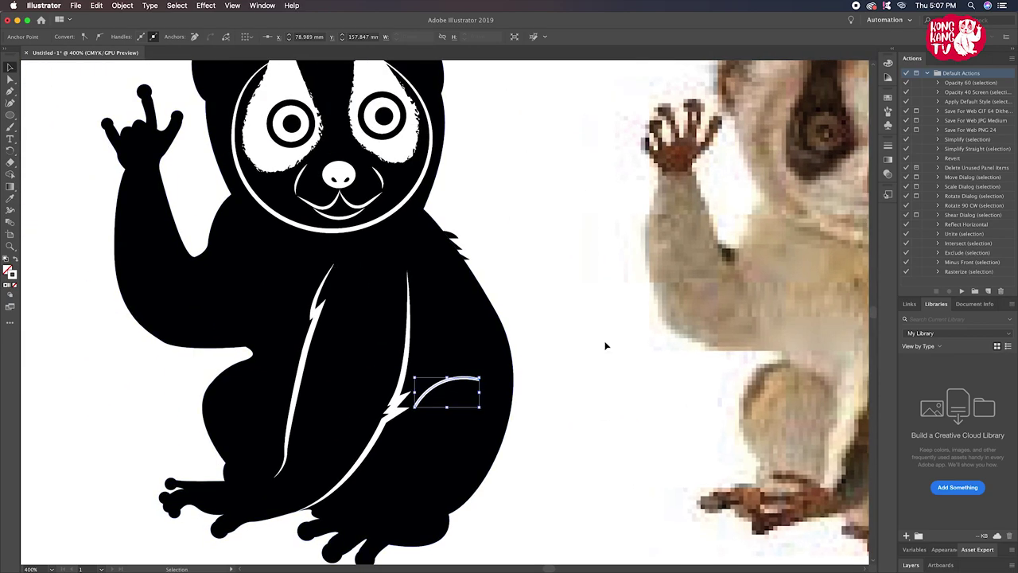
left_click(216, 36)
left_click(200, 77)
left_click(513, 265)
Reframe the view so both lorises appear enlarged side by side
key("ctrl+0")
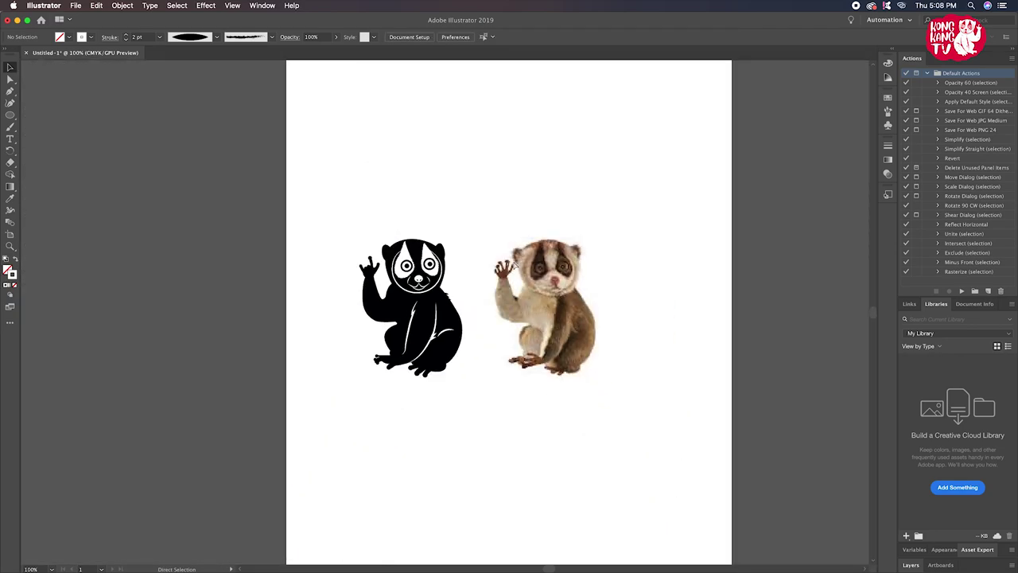
key("ctrl+equal")
key("ctrl+equal")
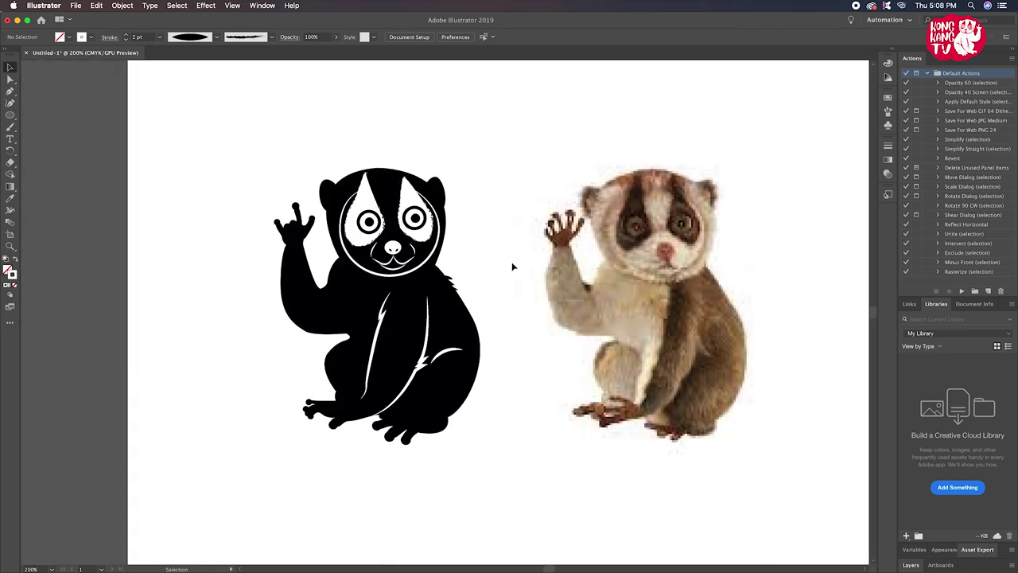
key("ctrl+equal")
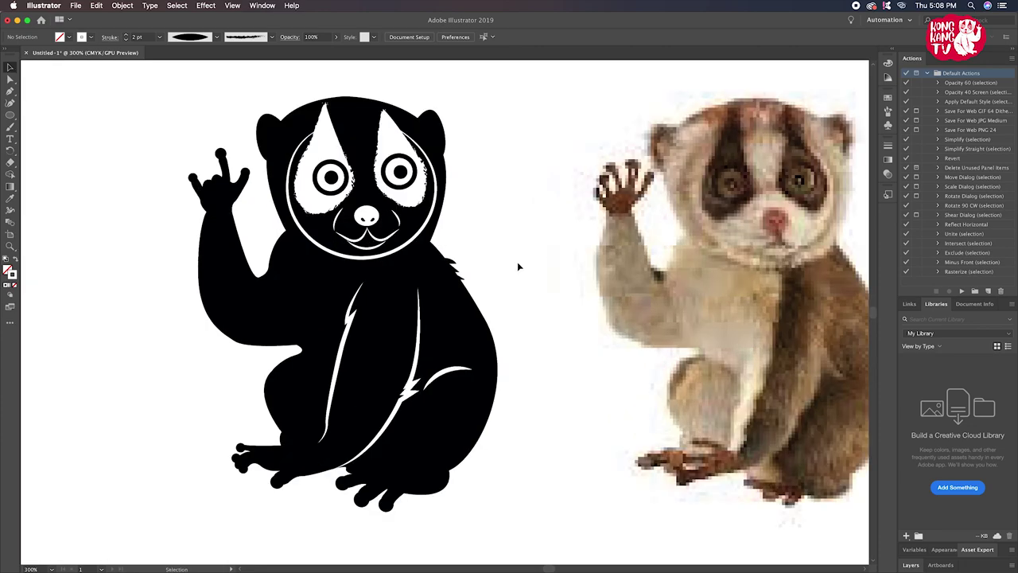
left_click_drag(516, 261, 467, 258)
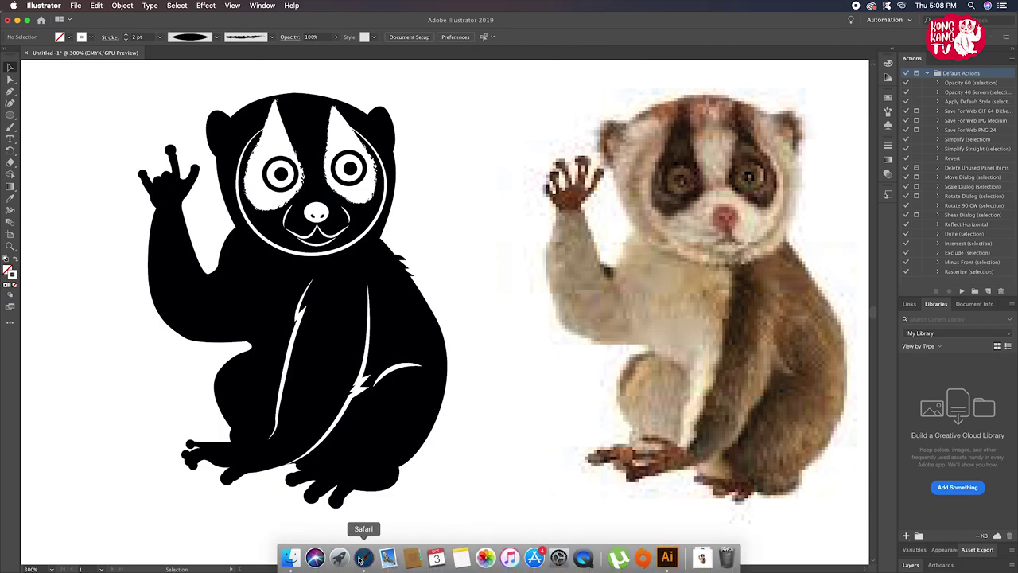
left_click(362, 556)
scroll(452, 429, "down", 3)
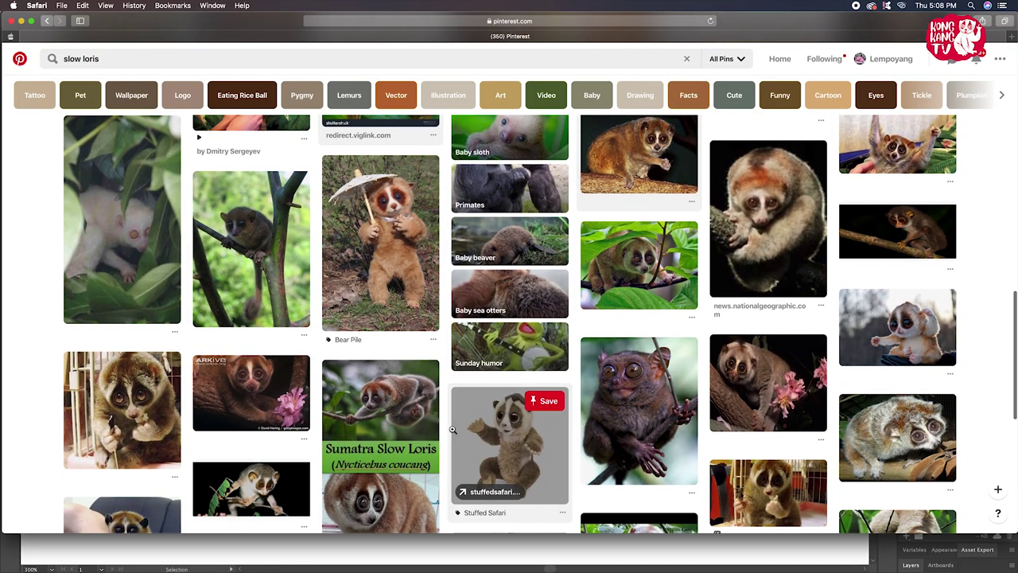
scroll(452, 430, "down", 1)
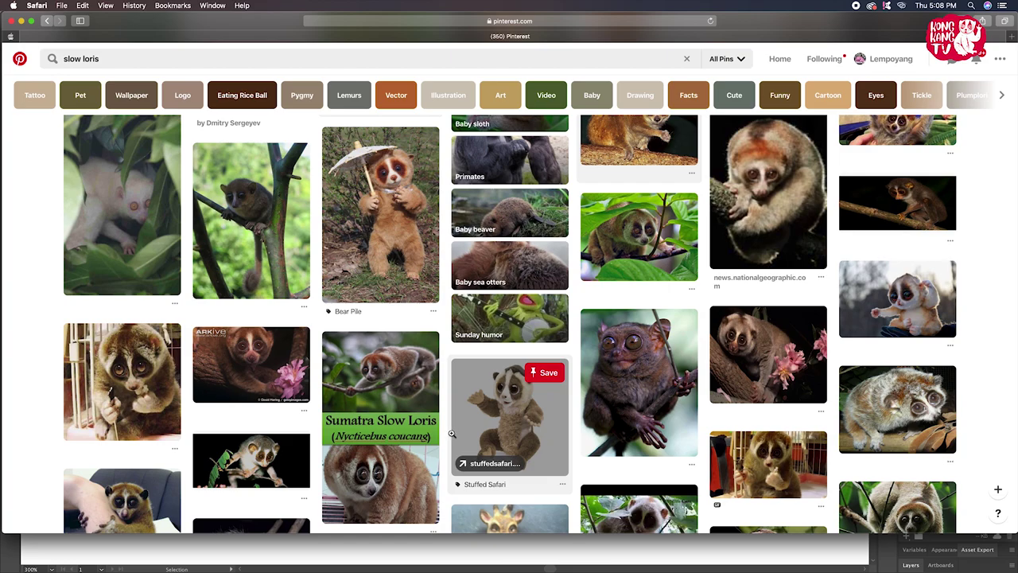
scroll(452, 433, "down", 1)
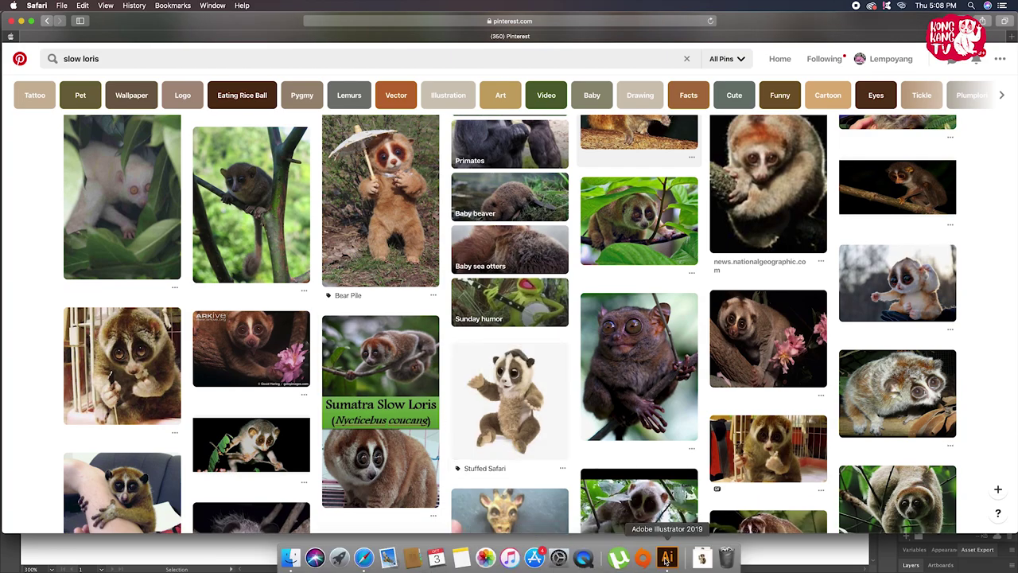
scroll(373, 358, "down", 3)
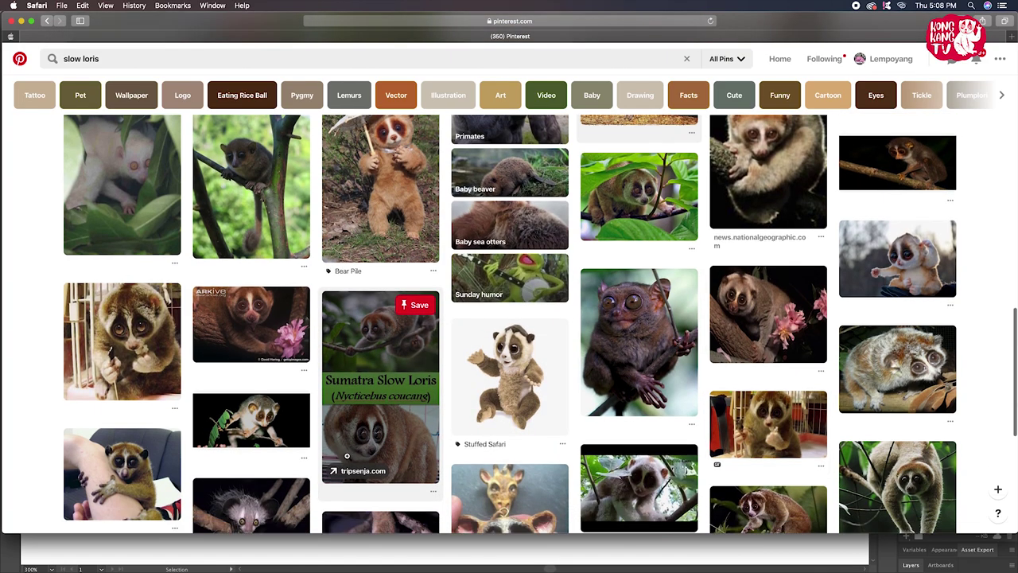
scroll(343, 454, "down", 3)
scroll(344, 454, "down", 2)
scroll(357, 446, "down", 1)
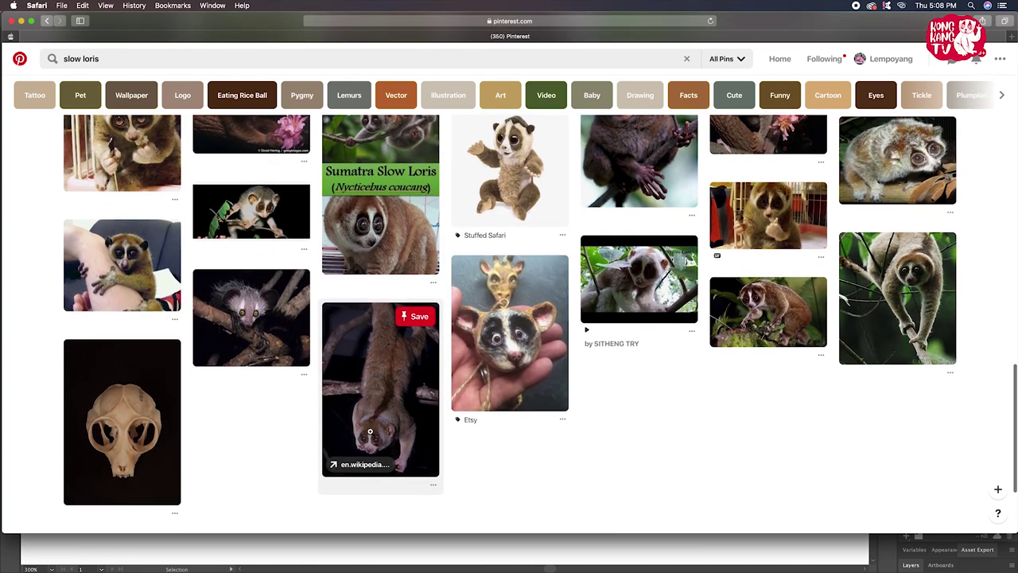
left_click(371, 434)
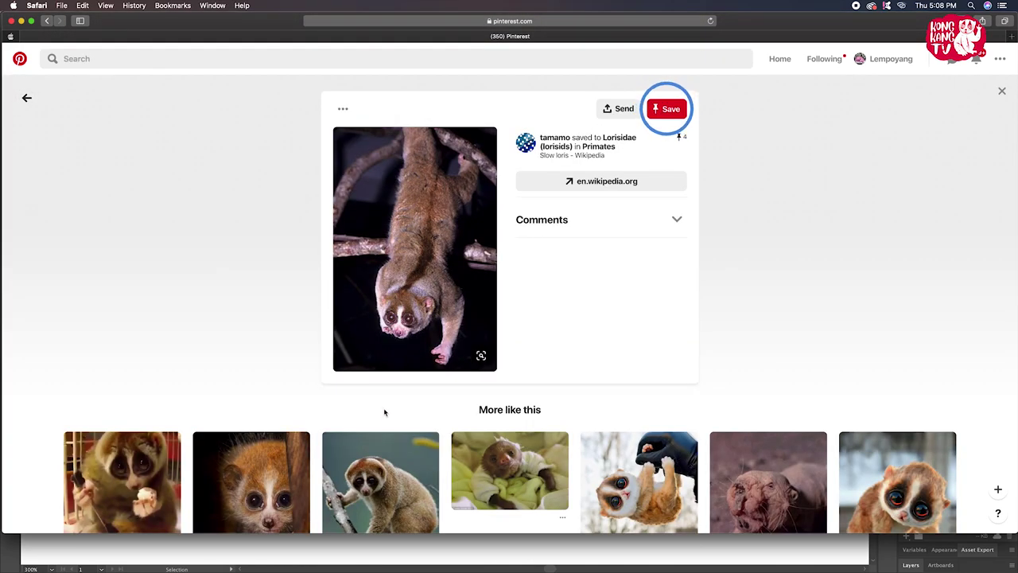
left_click(252, 477)
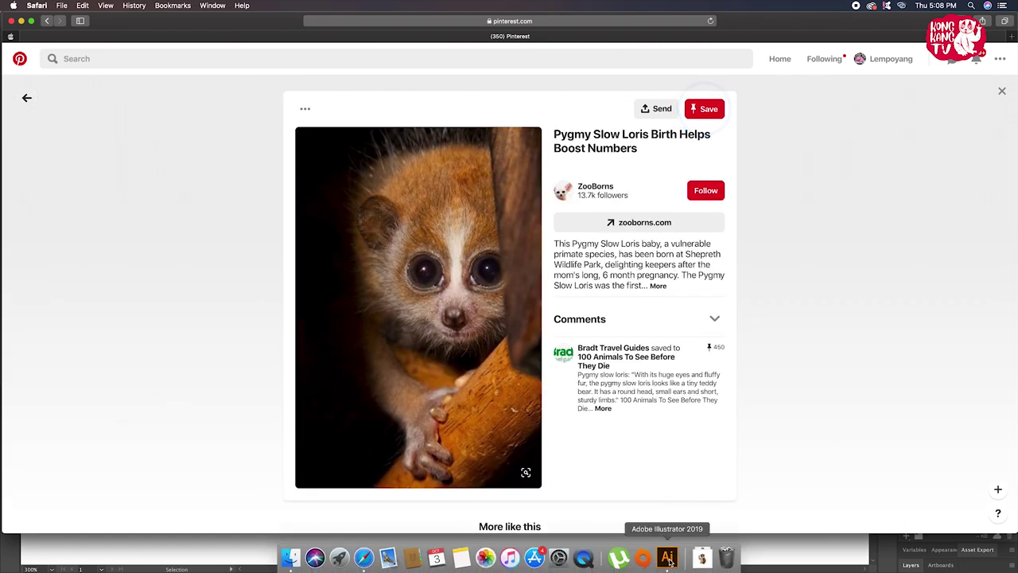
left_click(668, 558)
key("super+equal")
key("super+equal")
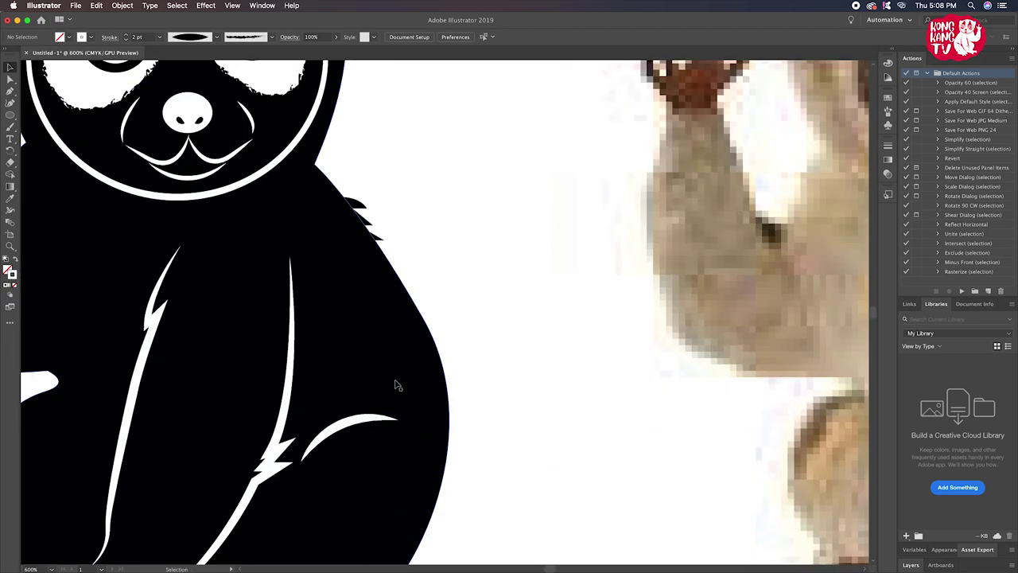
Draw a tiny white circle with no outline for an eye highlight
left_click_drag(263, 202, 489, 432)
left_click(11, 115)
left_click_drag(10, 115, 67, 133)
key("v")
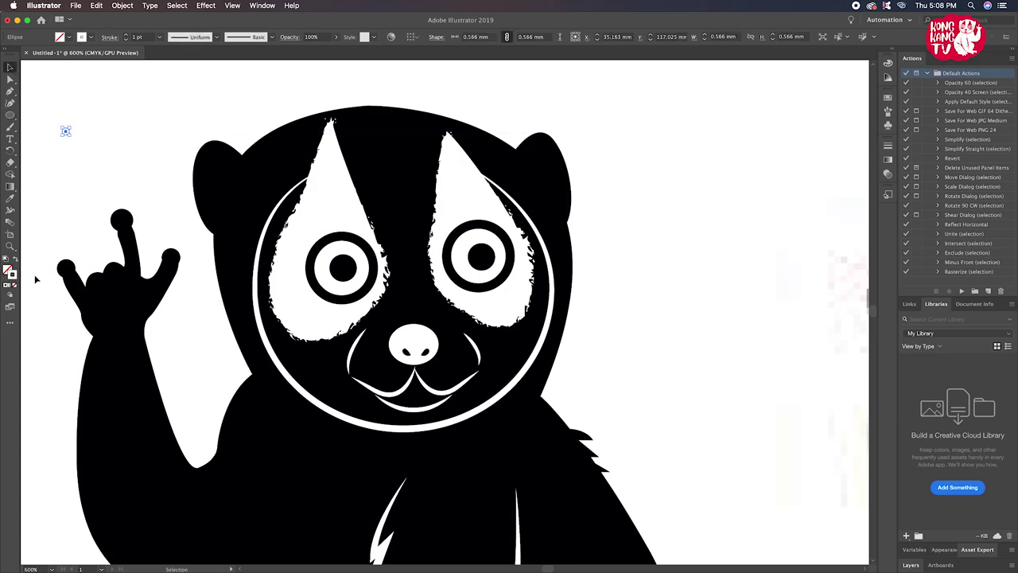
left_click(15, 260)
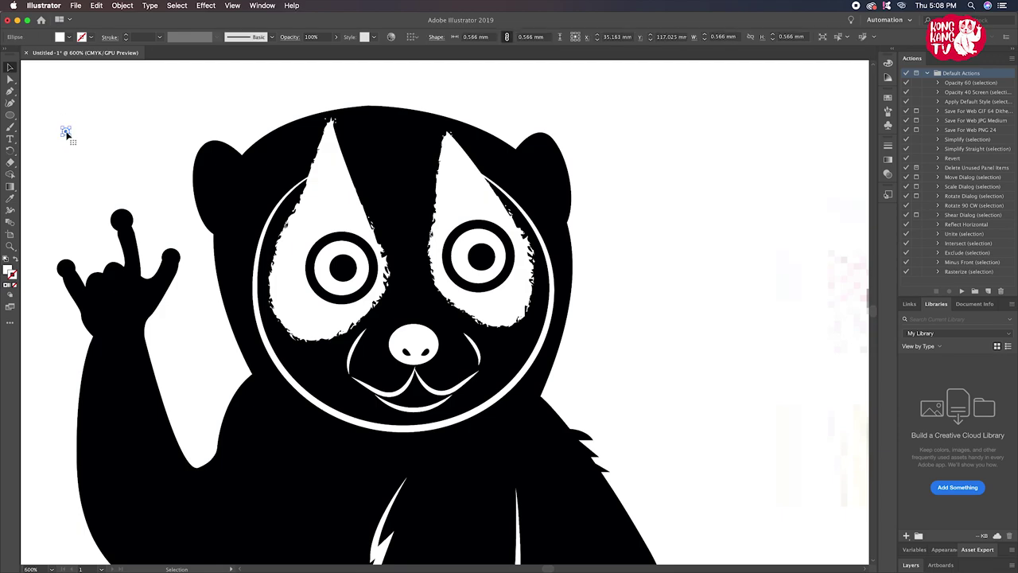
Place the white dot on the right pupil and a copy on the left pupil
left_click_drag(66, 131, 460, 260)
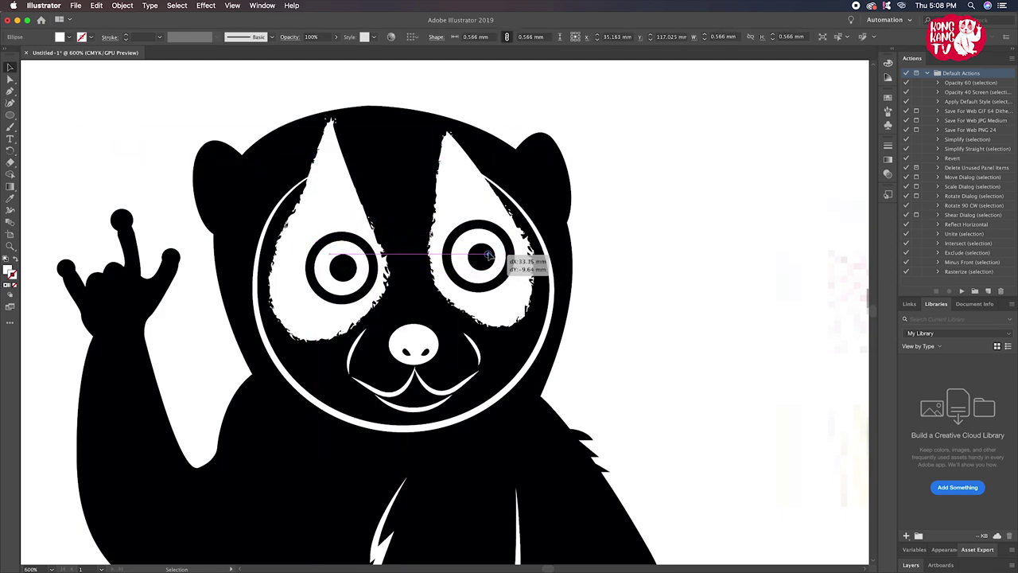
mouse_move(460, 259)
left_mouse_down()
mouse_move(503, 259)
mouse_move(343, 270)
left_mouse_up()
left_click(586, 277)
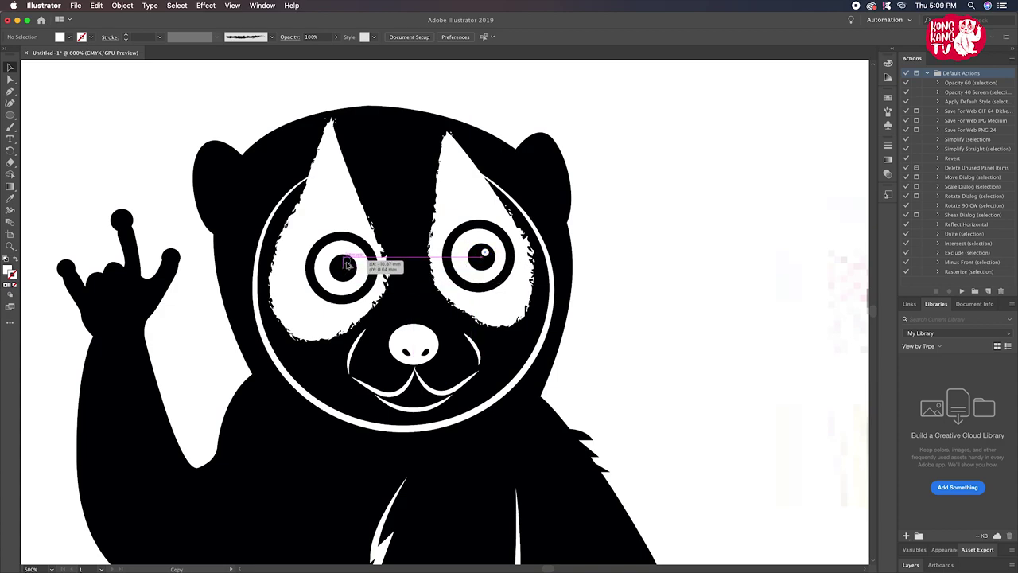
left_click_drag(344, 271, 347, 265)
left_click(597, 331)
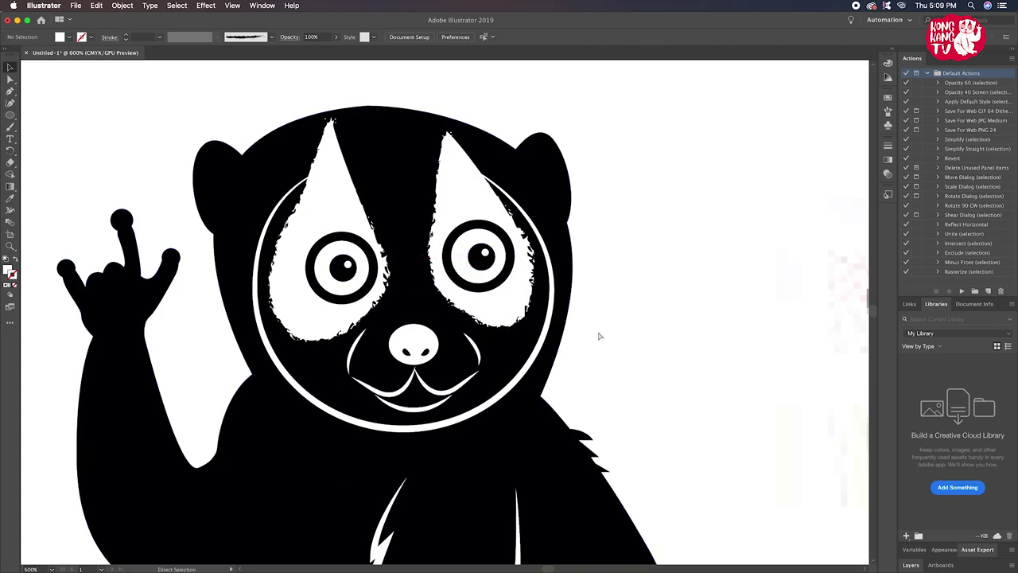
key("ctrl+1")
key("ctrl+plus")
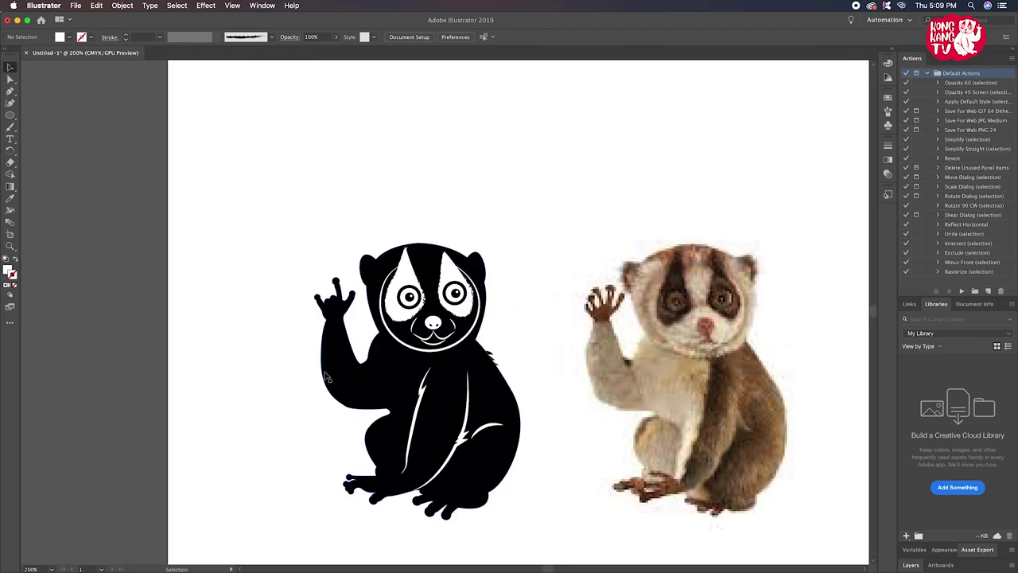
Zoom in on the mascot and stretch the white face ring slightly wider
key("ctrl+plus")
left_click_drag(454, 403, 418, 343)
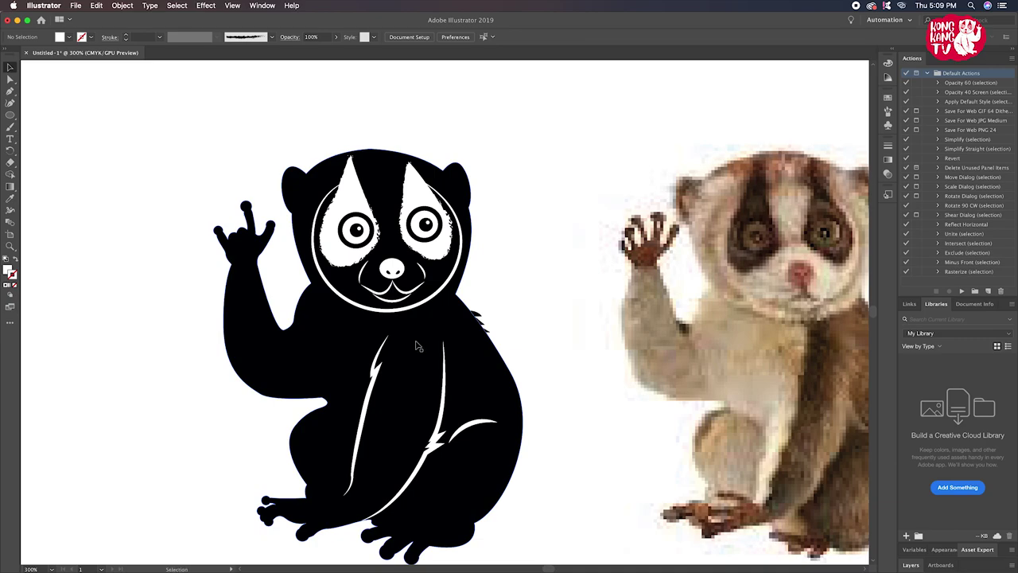
left_click_drag(518, 343, 503, 321)
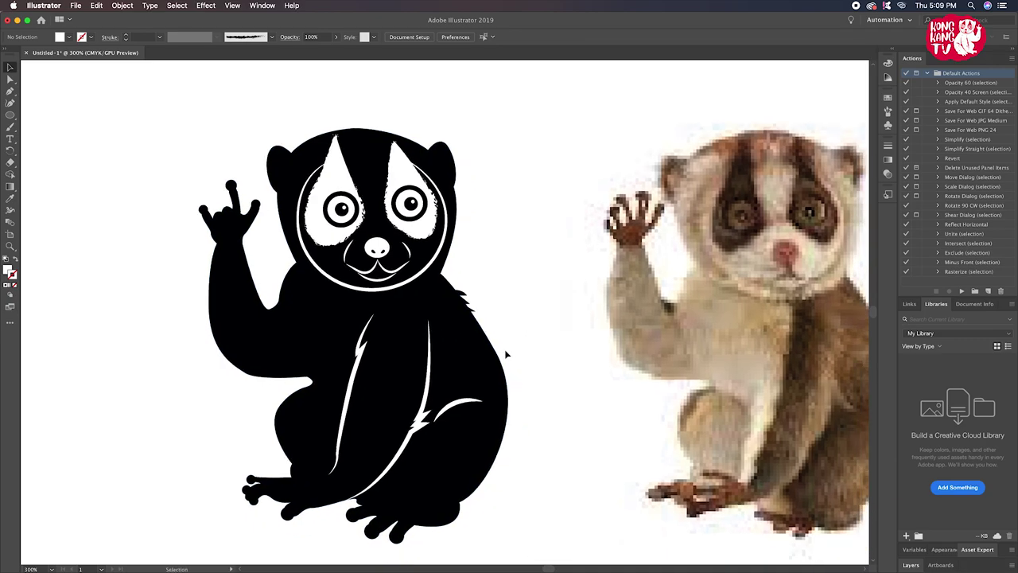
left_click(361, 297)
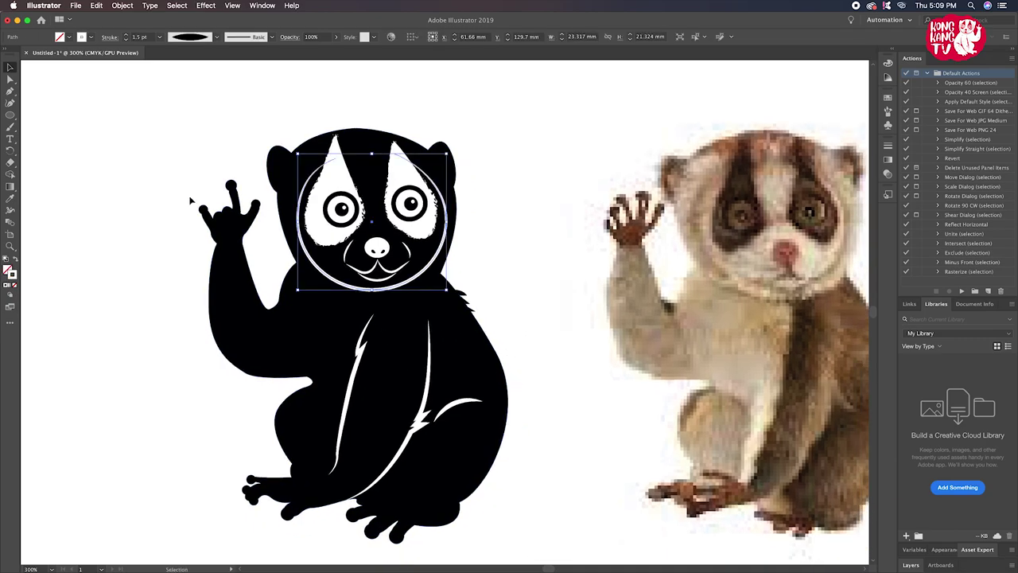
scroll(191, 191, "right", 1)
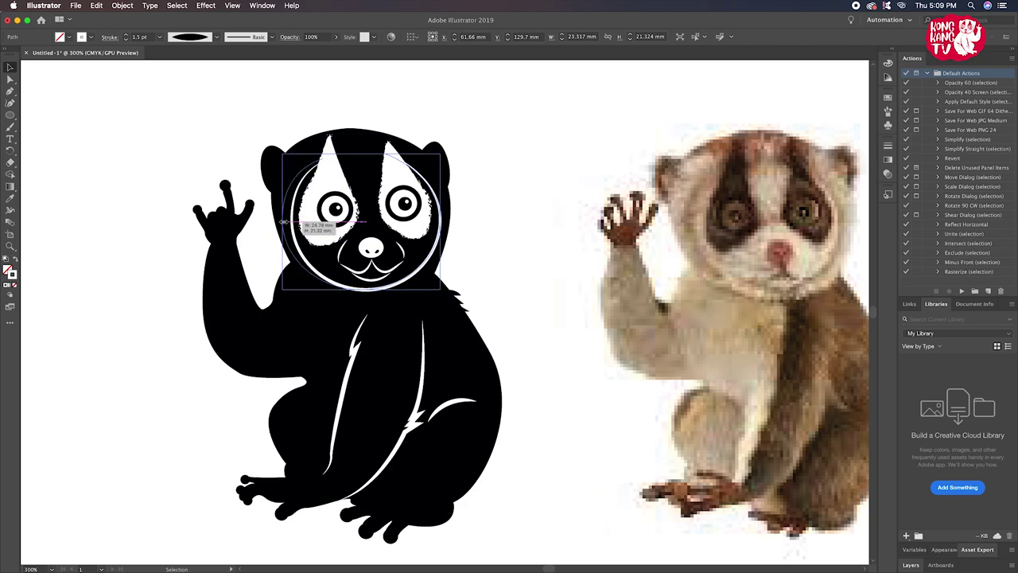
left_click(136, 181)
left_click(414, 278)
left_click(483, 274)
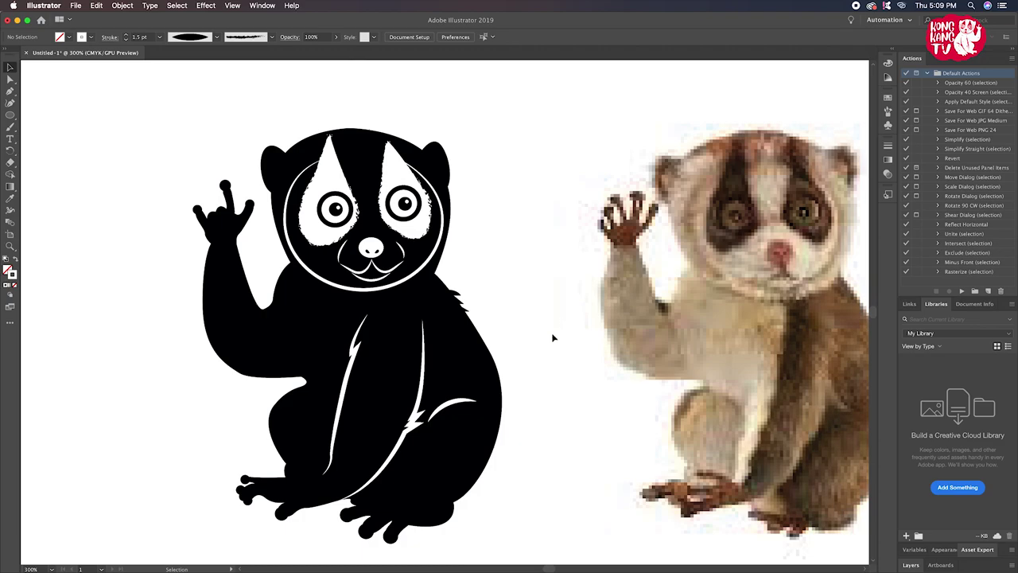
left_click(11, 93)
Draw a short trial fur stroke at the armpit and give it a tapered width profile
mouse_move(306, 374)
left_mouse_down()
mouse_move(323, 362)
mouse_move(4, 228)
left_mouse_up()
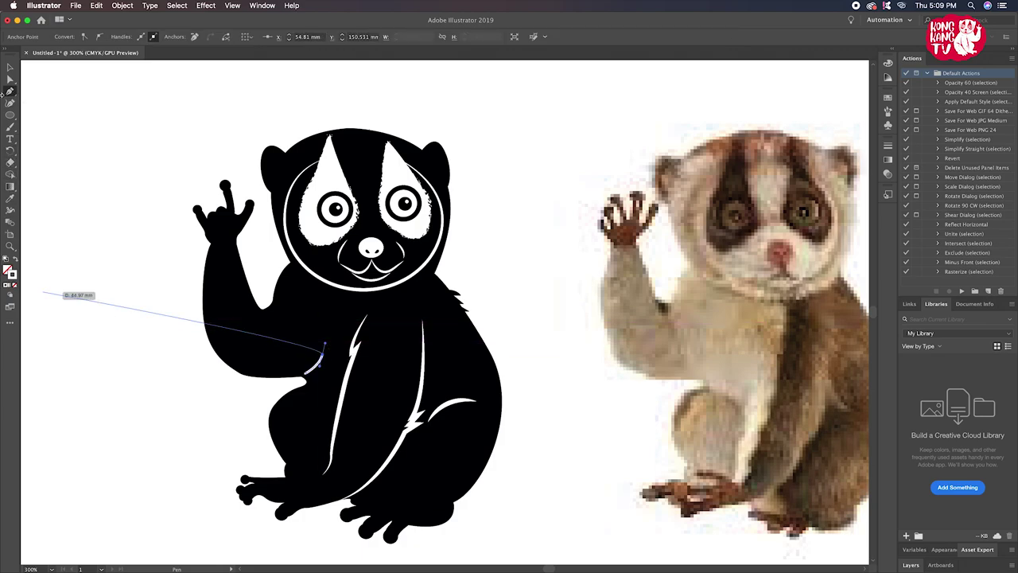
left_click(9, 70)
left_click(98, 176)
left_click(314, 363)
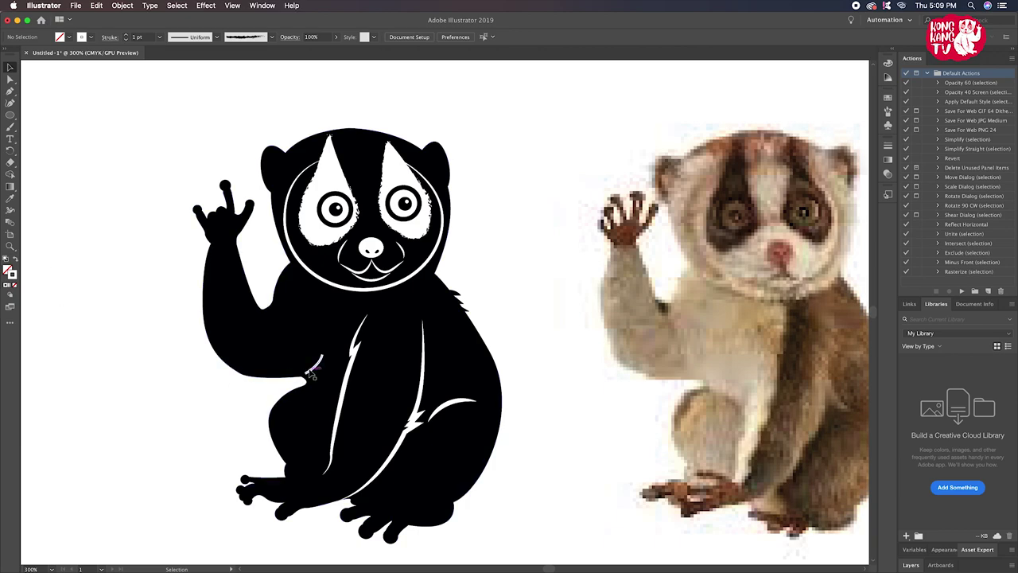
left_click(218, 42)
left_click(199, 70)
left_click(209, 113)
Delete the trial stroke, select the black body silhouette, and open the Object menu
left_click(318, 364)
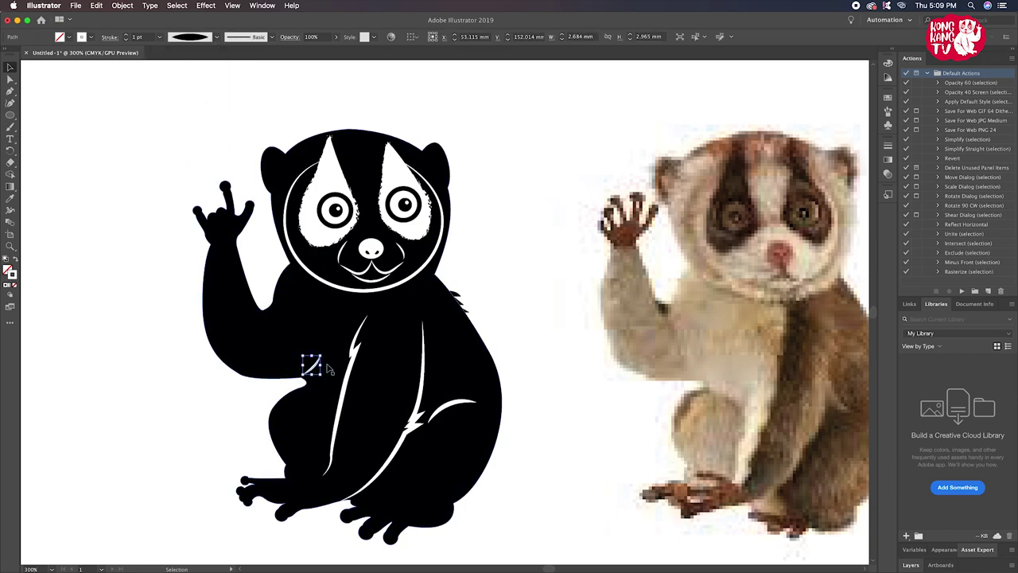
key("Delete")
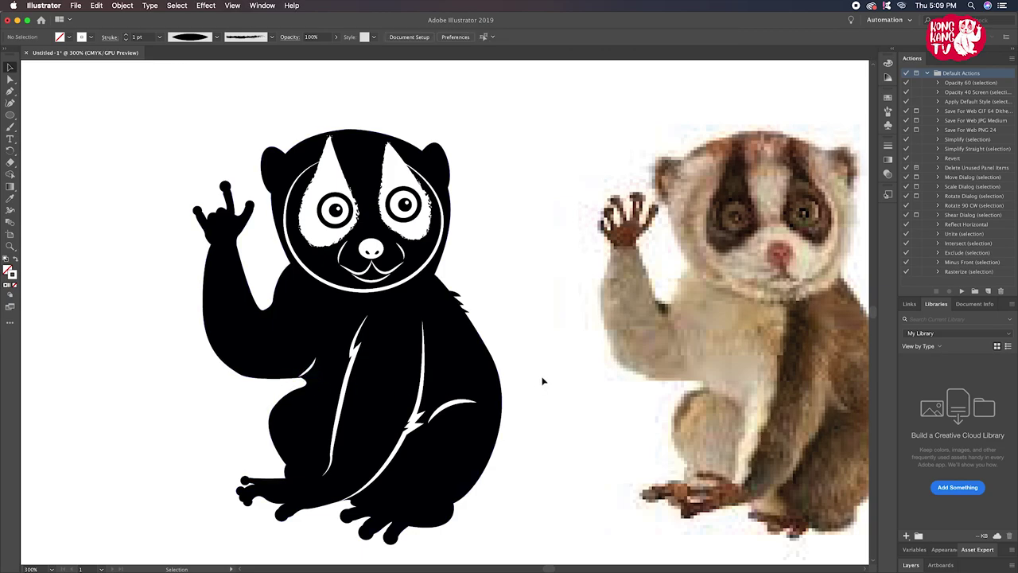
left_click_drag(459, 295, 471, 322)
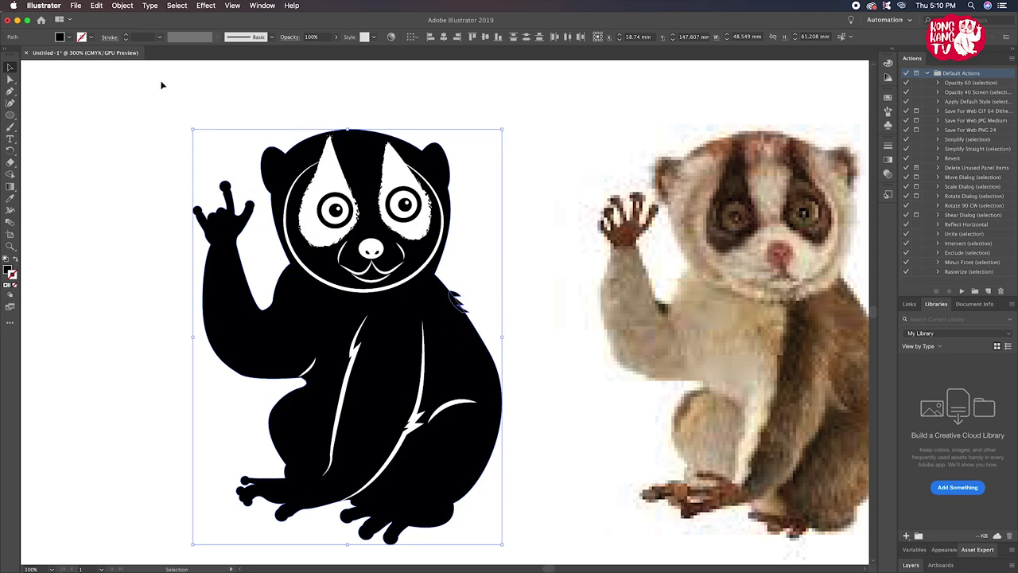
left_click(121, 7)
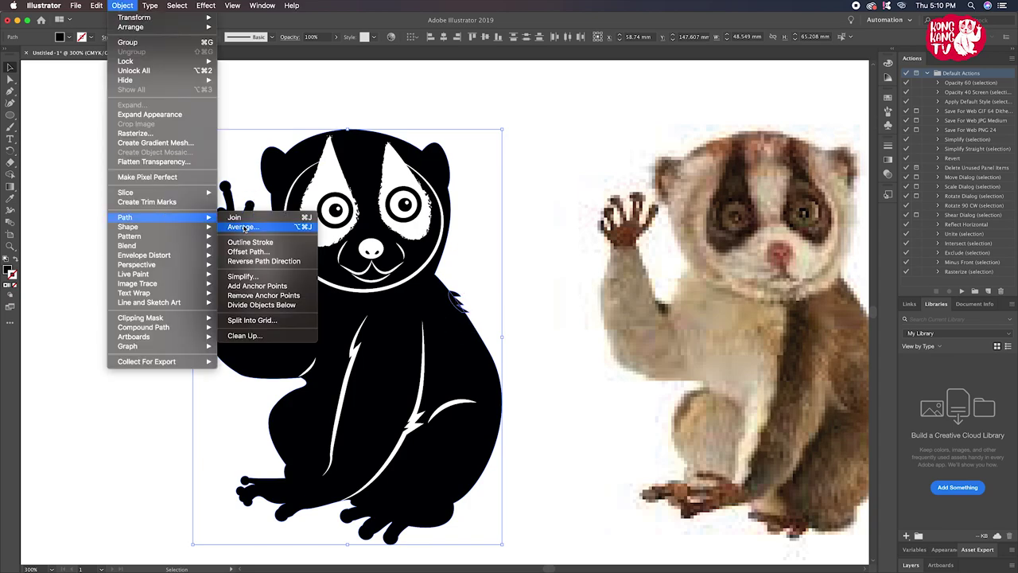
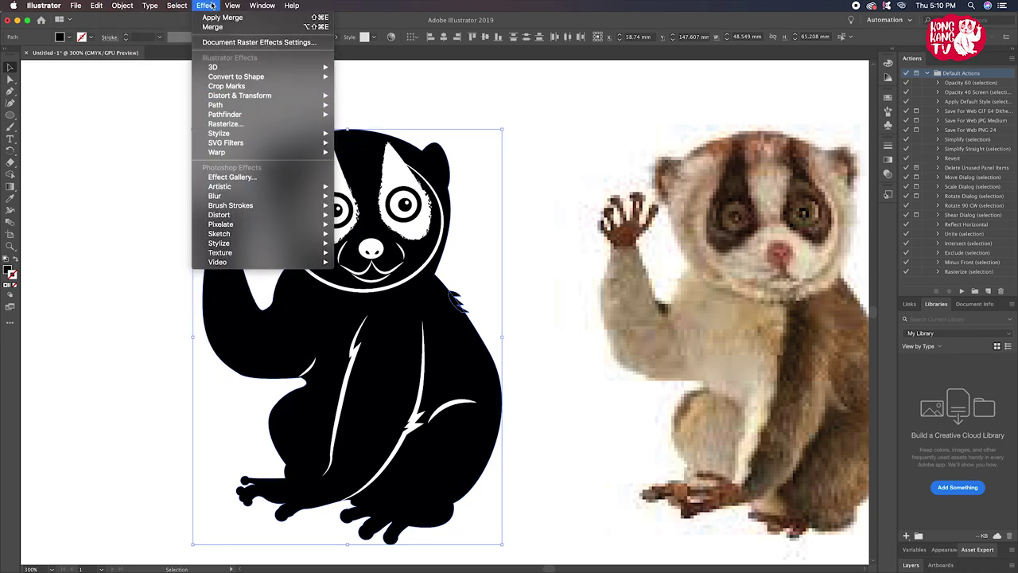
Browse the Effect menu, Graphic Styles panel and loris context menu without applying anything
key("Escape")
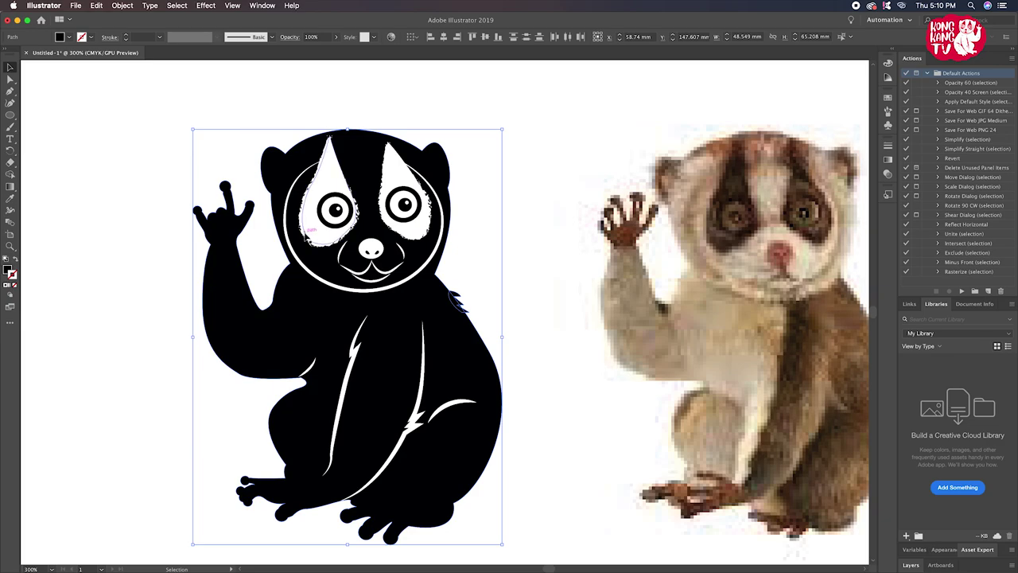
left_click(206, 5)
mouse_move(216, 105)
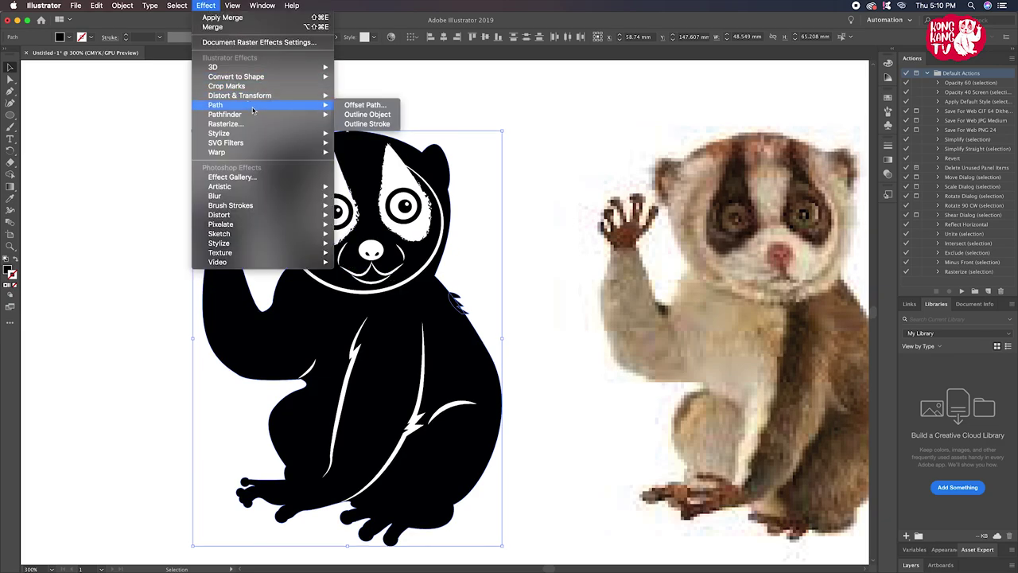
key("Escape")
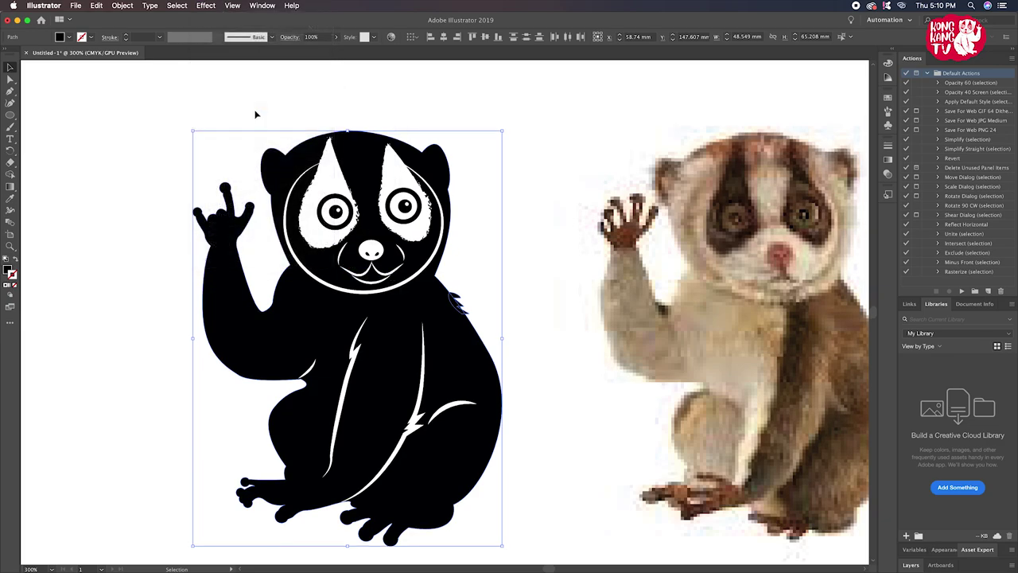
left_click(888, 195)
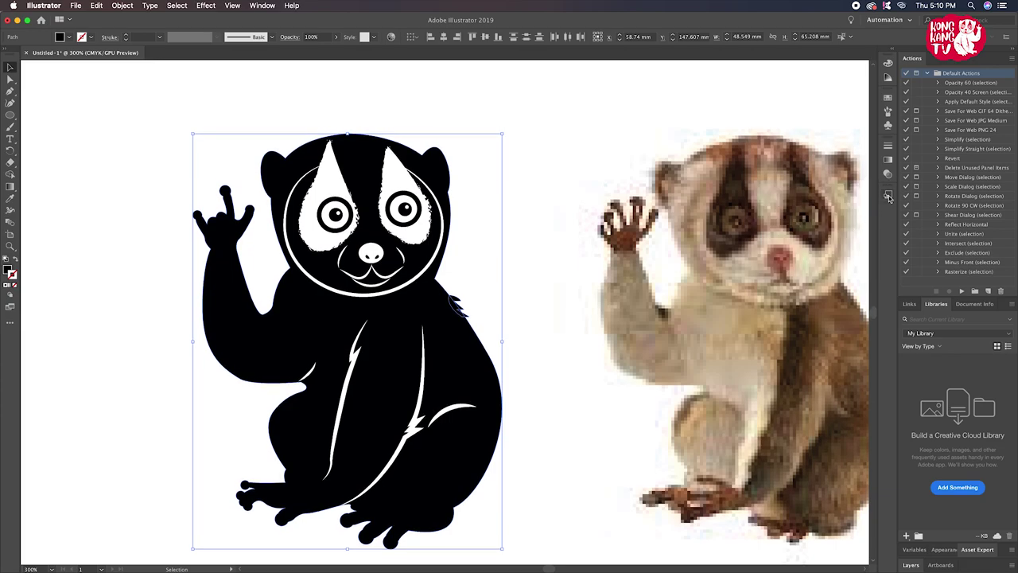
left_click(888, 195)
right_click(450, 315)
mouse_move(478, 453)
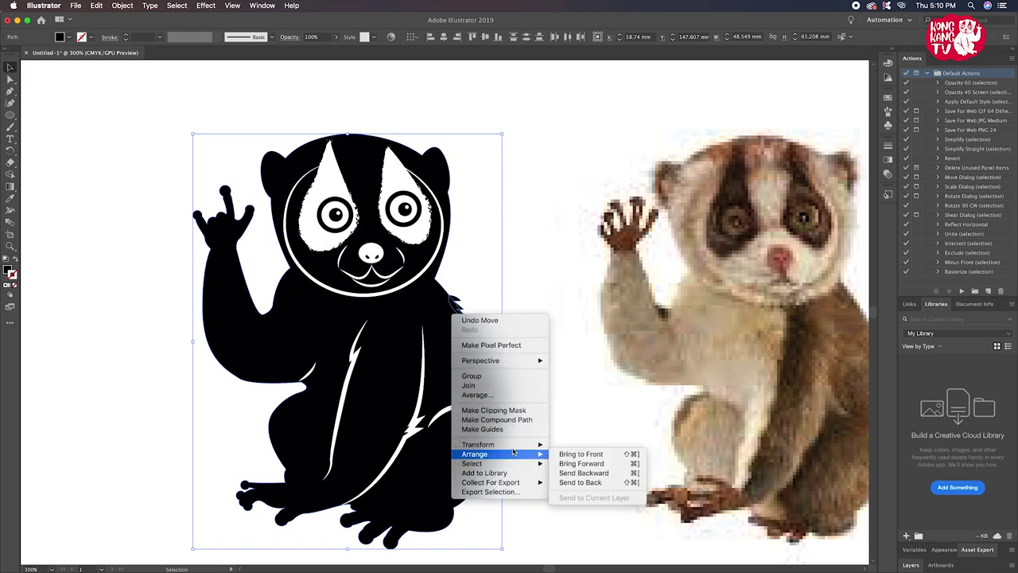
left_click(206, 6)
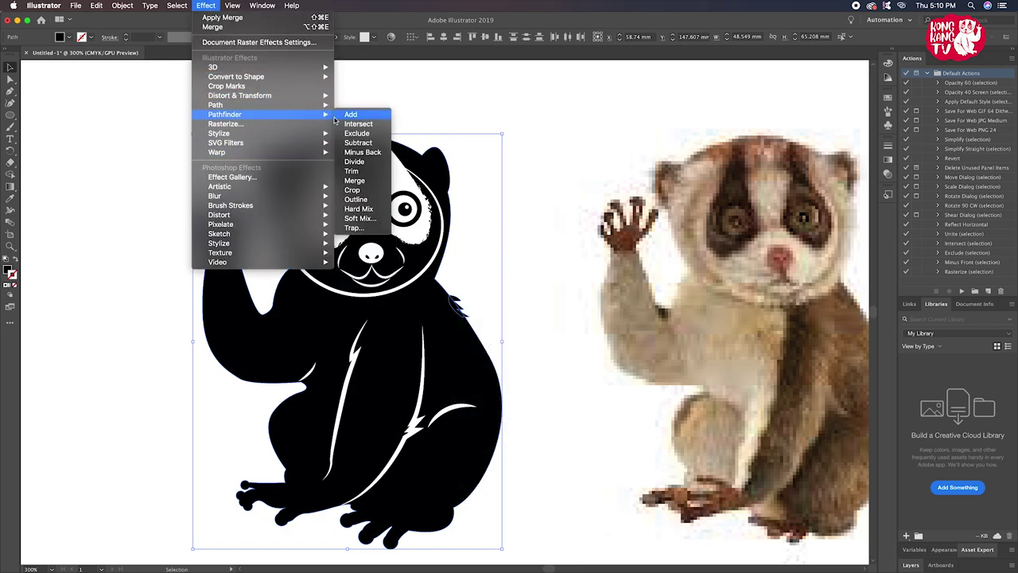
mouse_move(225, 115)
key("Escape")
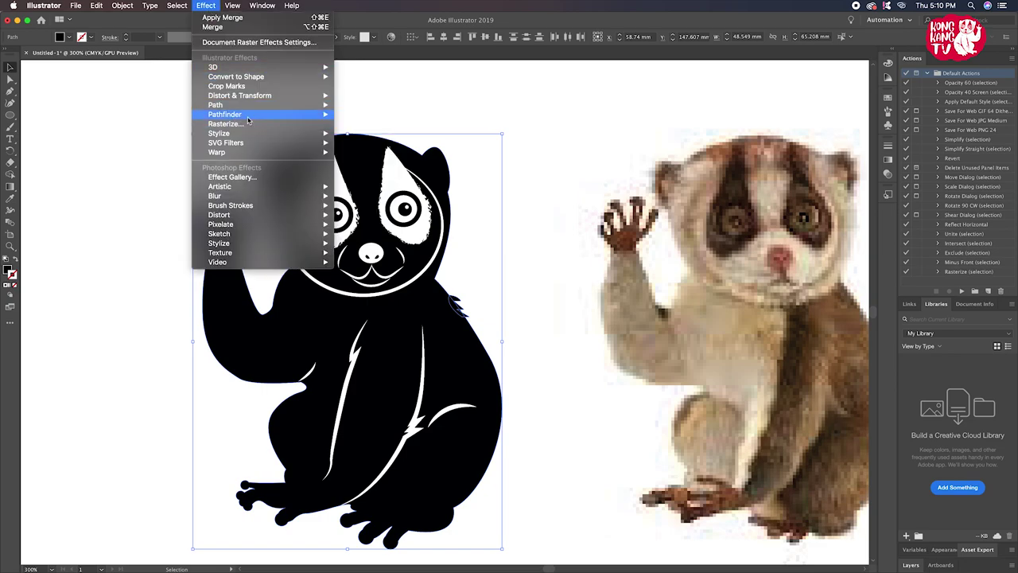
Apply Pathfinder Add, then Pathfinder Merge to the loris, accepting both warnings, and deselect
left_click(350, 114)
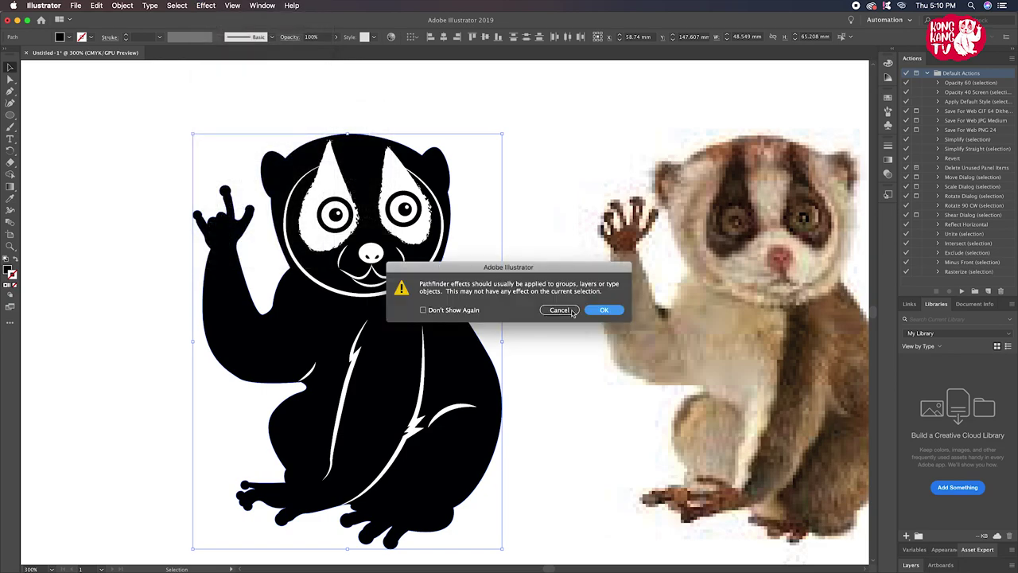
left_click(602, 310)
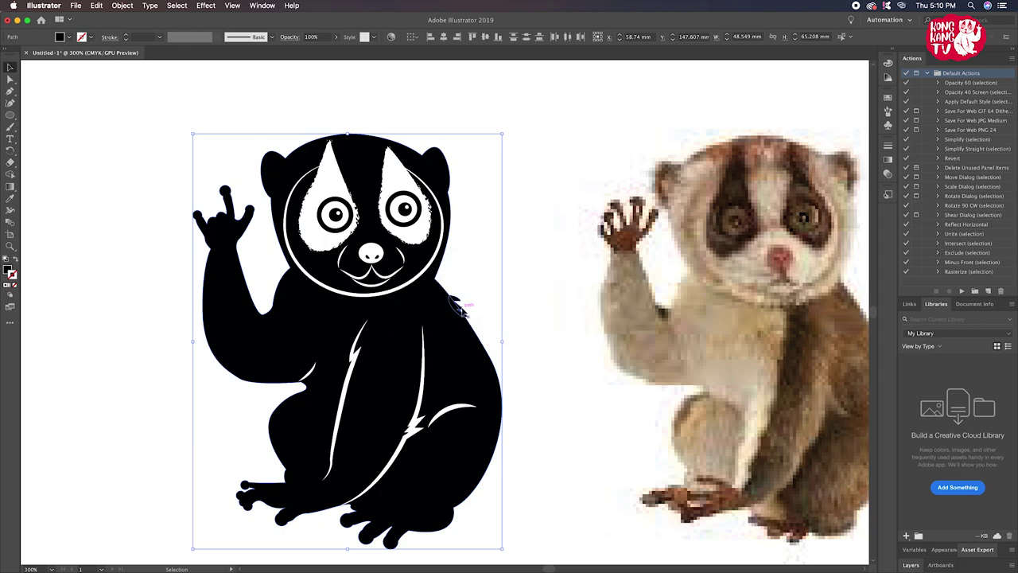
left_click(204, 7)
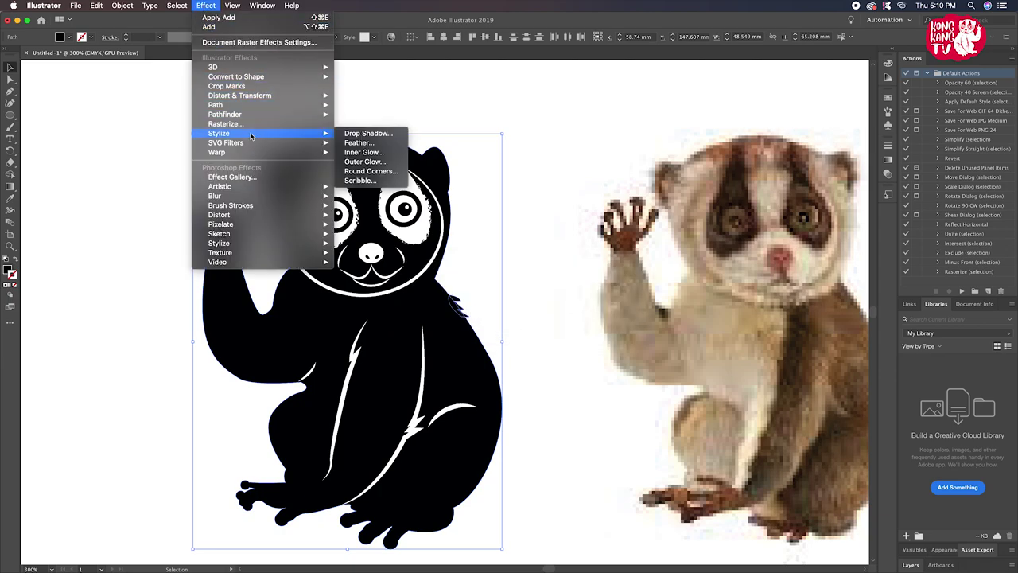
mouse_move(225, 114)
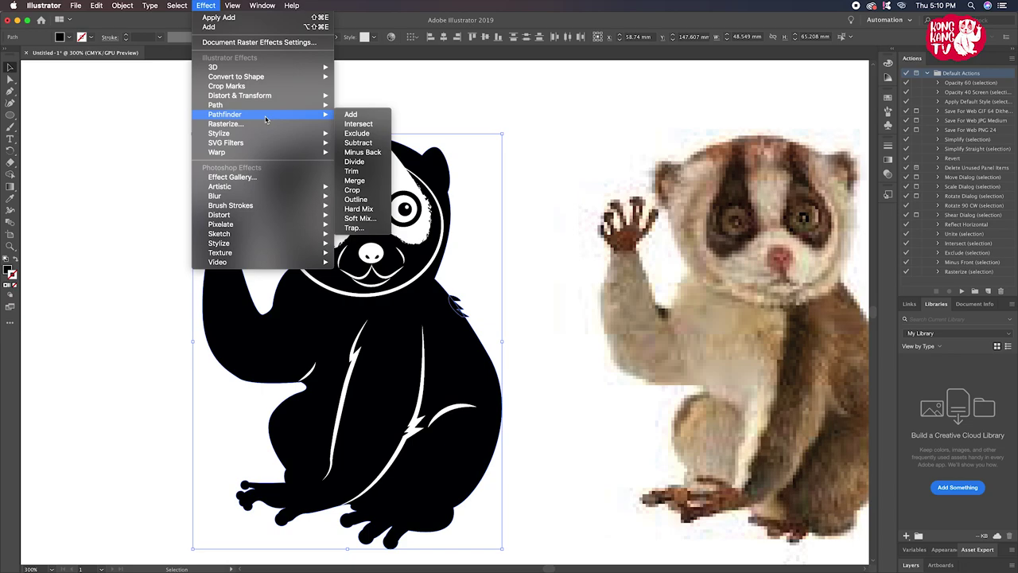
left_click(354, 181)
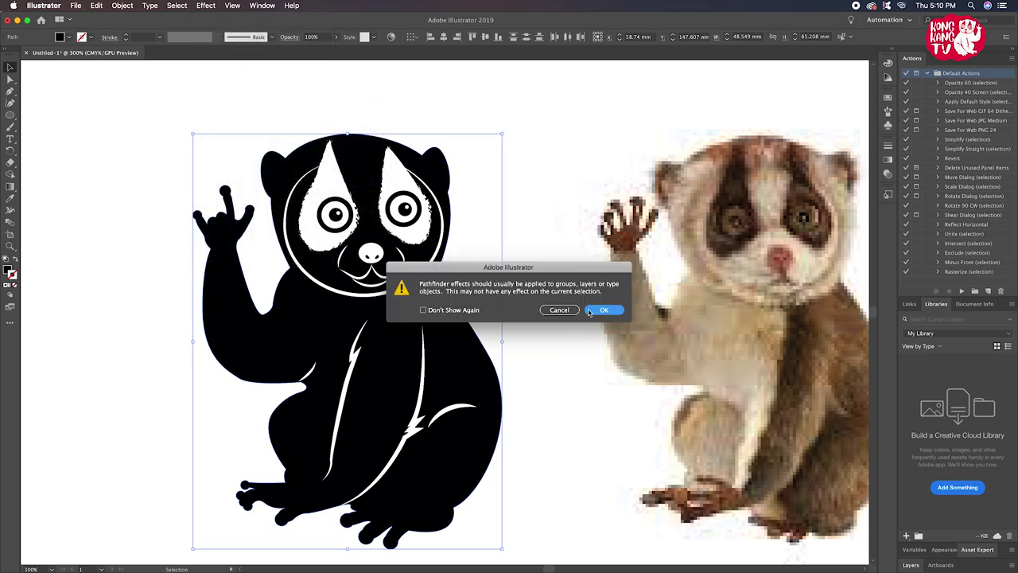
left_click(589, 311)
left_click(532, 350)
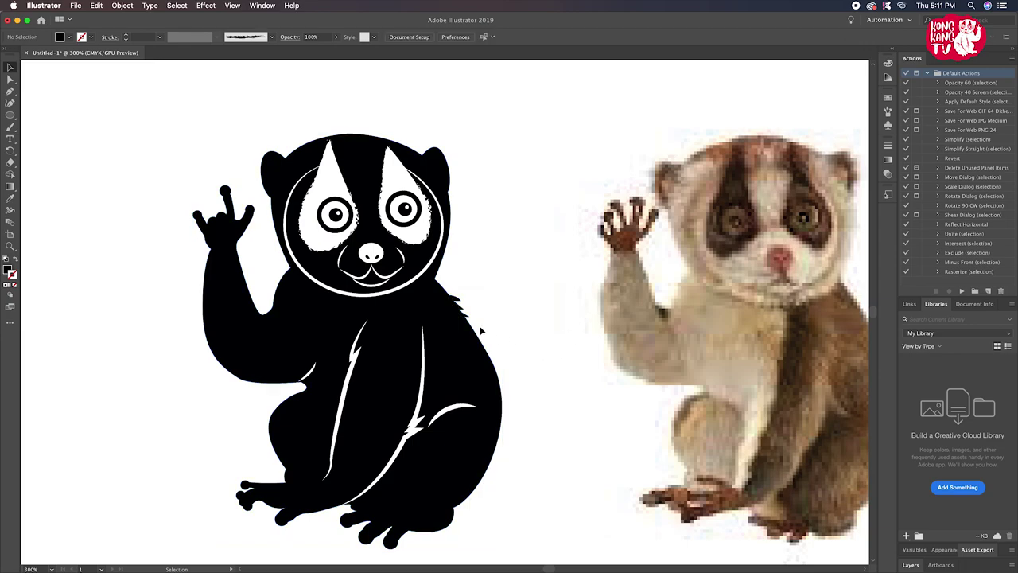
key("super+y")
key("super+y")
Switch the workspace to Layout with the merged loris selected
left_click(438, 341)
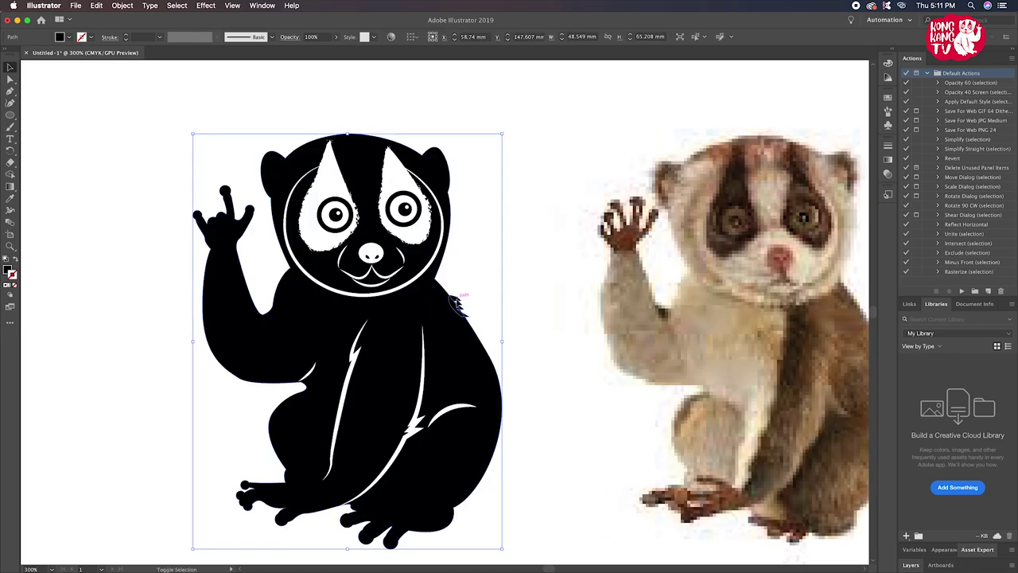
left_click(206, 5)
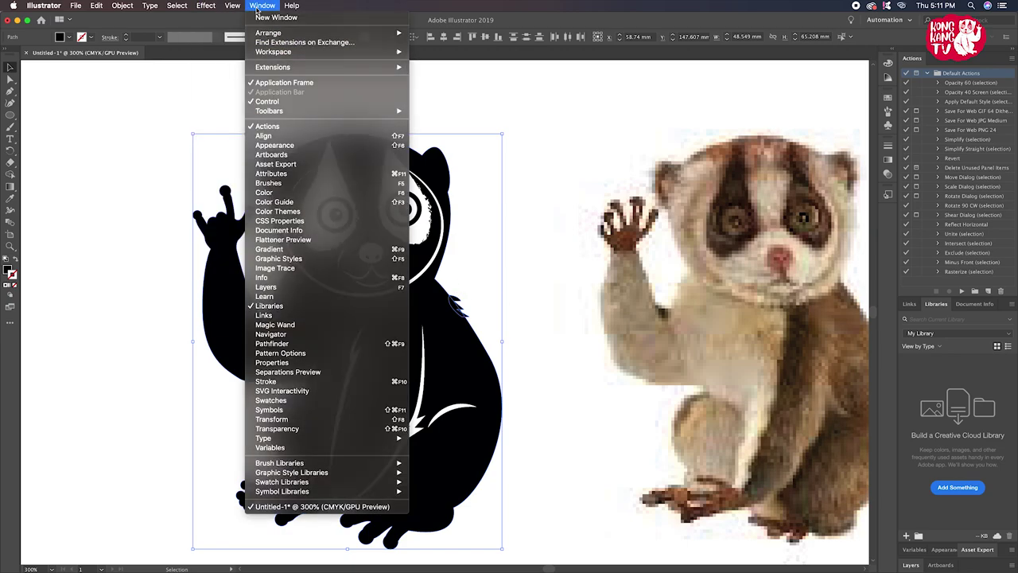
mouse_move(273, 52)
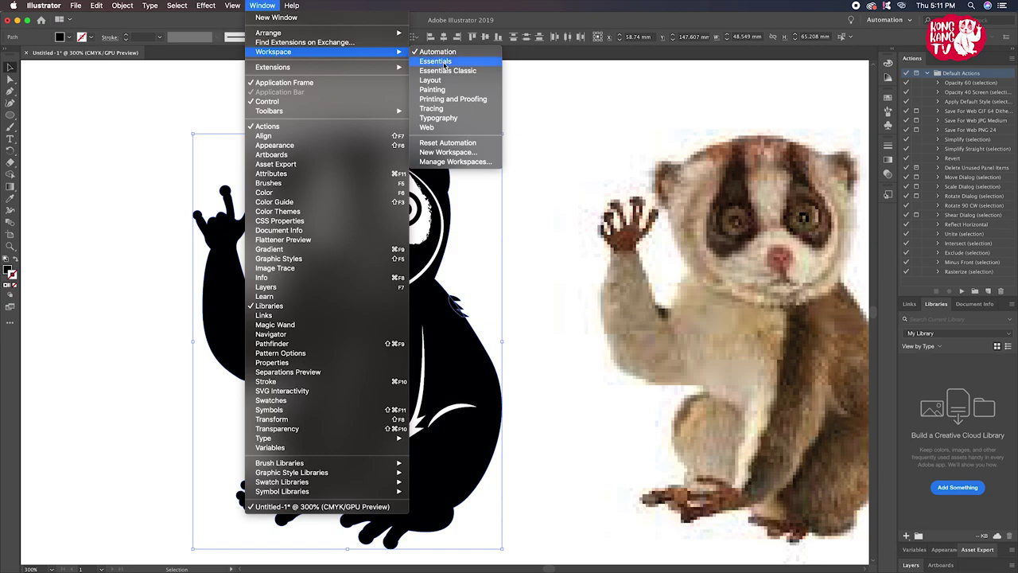
left_click(430, 81)
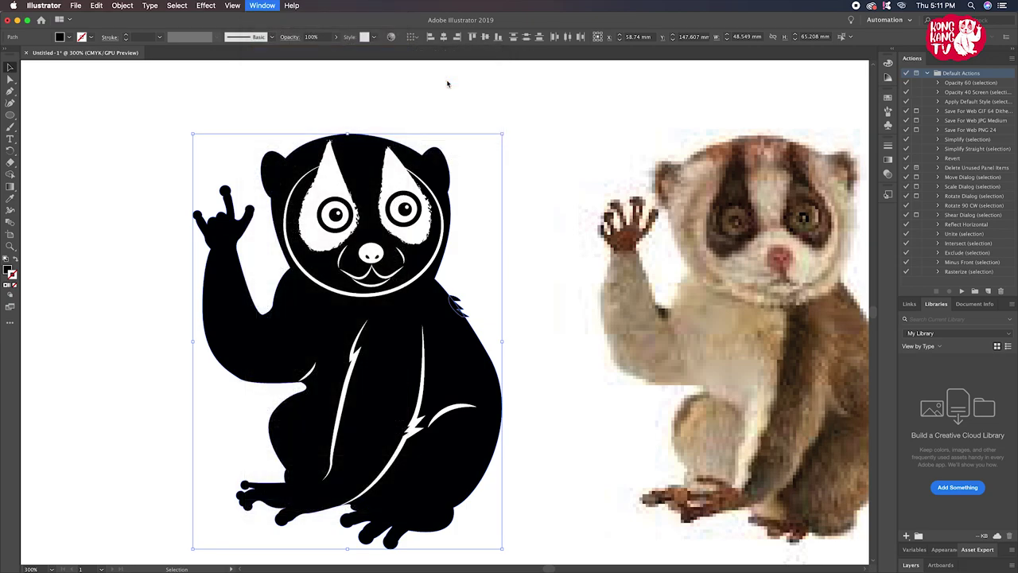
Reapply Pathfinder Merge to the loris, show the Align panel, and zoom out to 200%
left_click(205, 6)
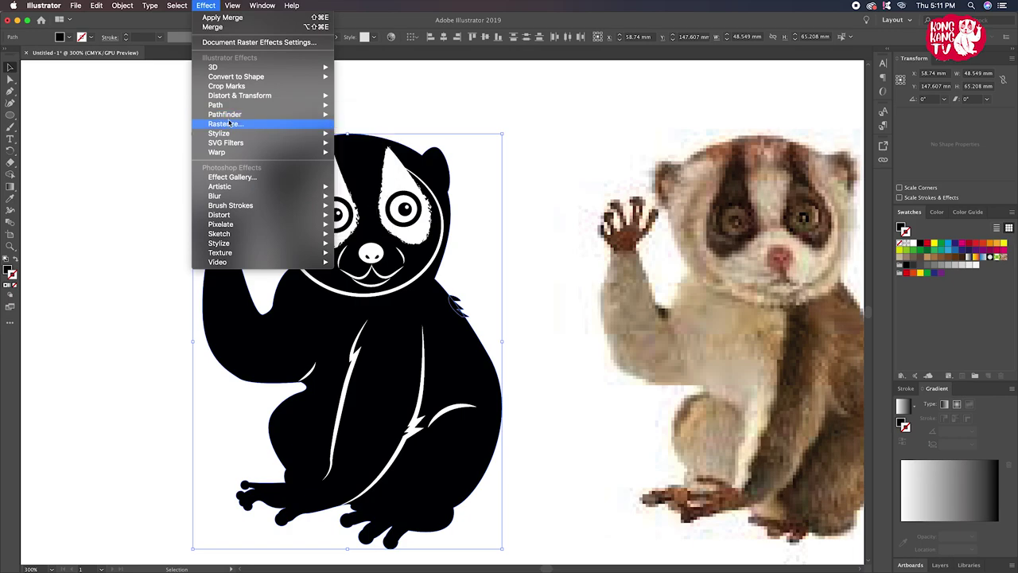
mouse_move(225, 114)
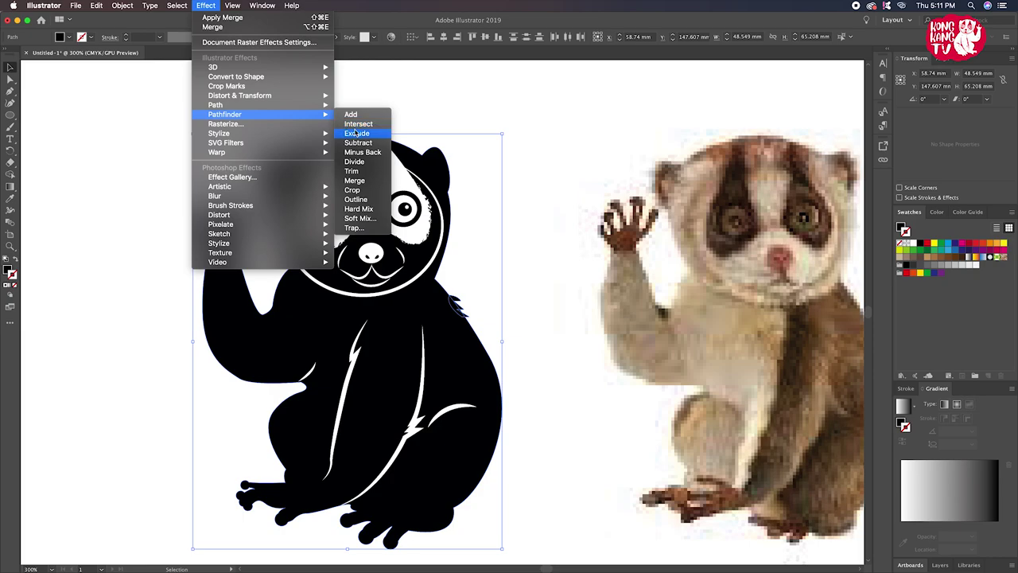
left_click(355, 180)
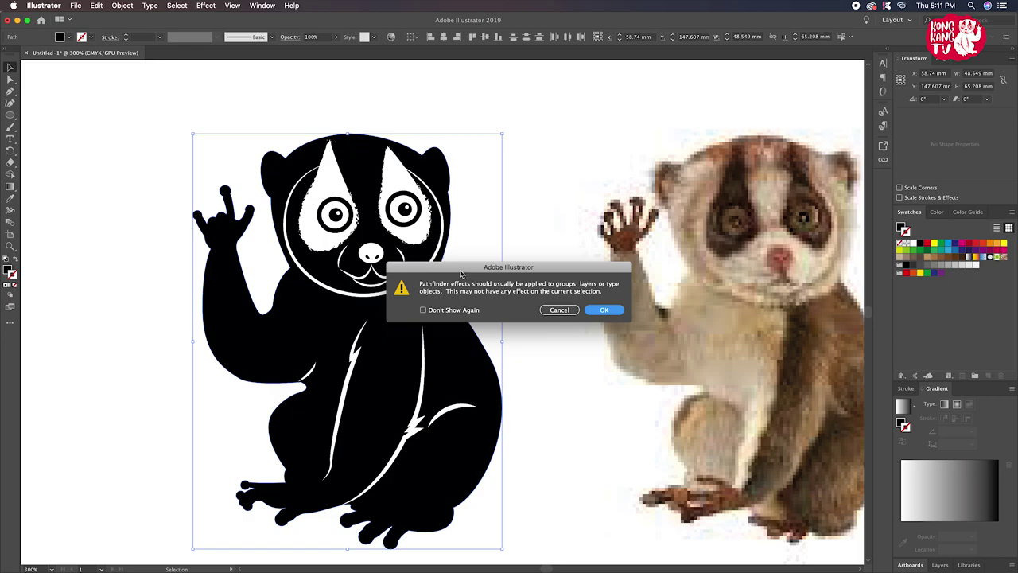
left_click(598, 310)
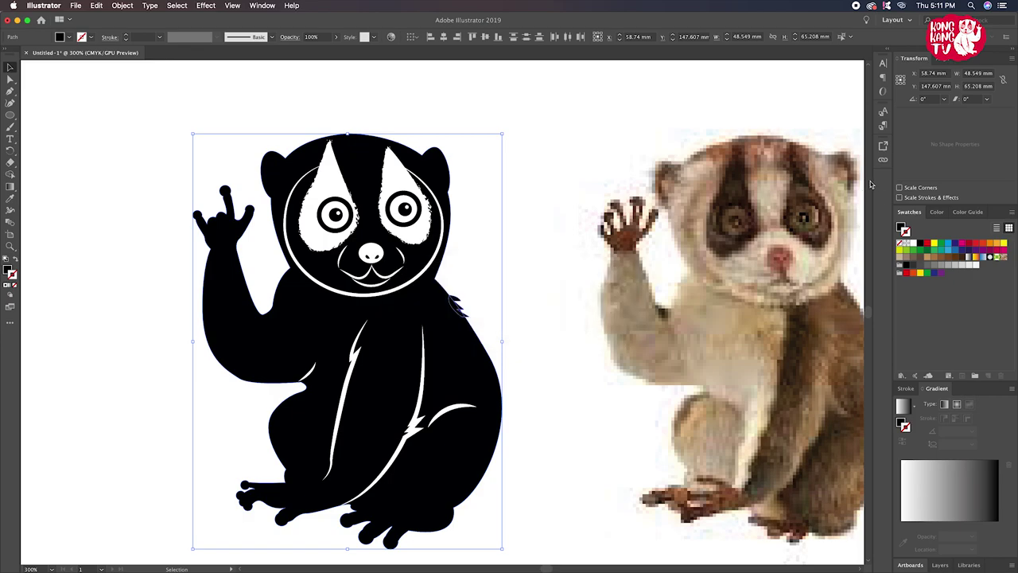
left_click(948, 60)
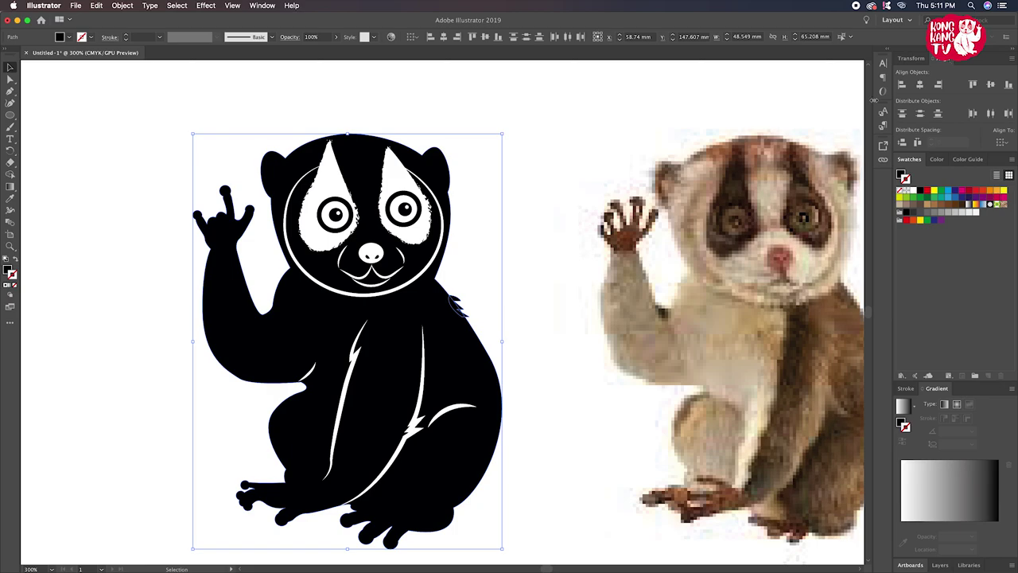
scroll(694, 255, "up", 1)
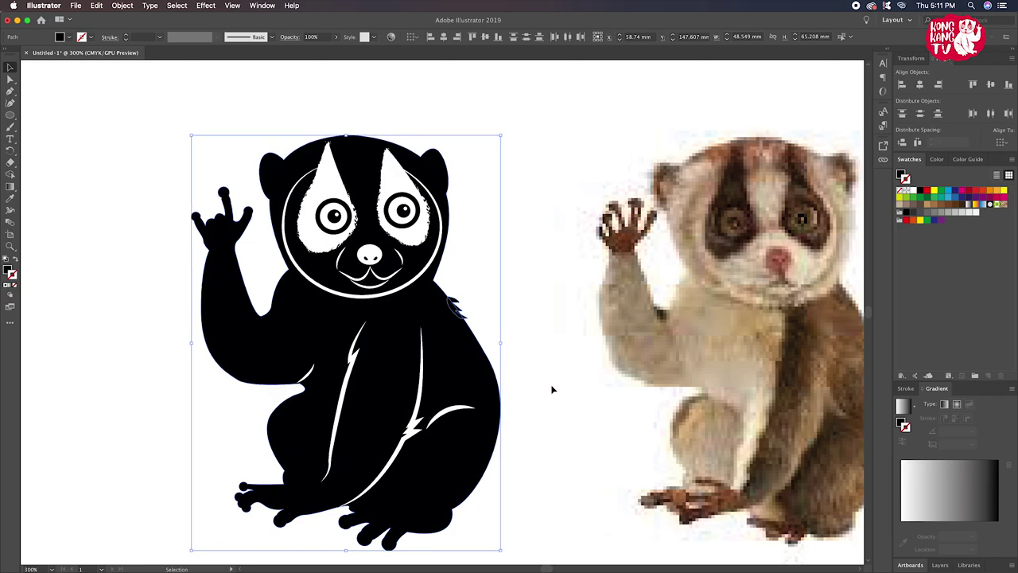
left_click(541, 405)
key("ctrl+minus")
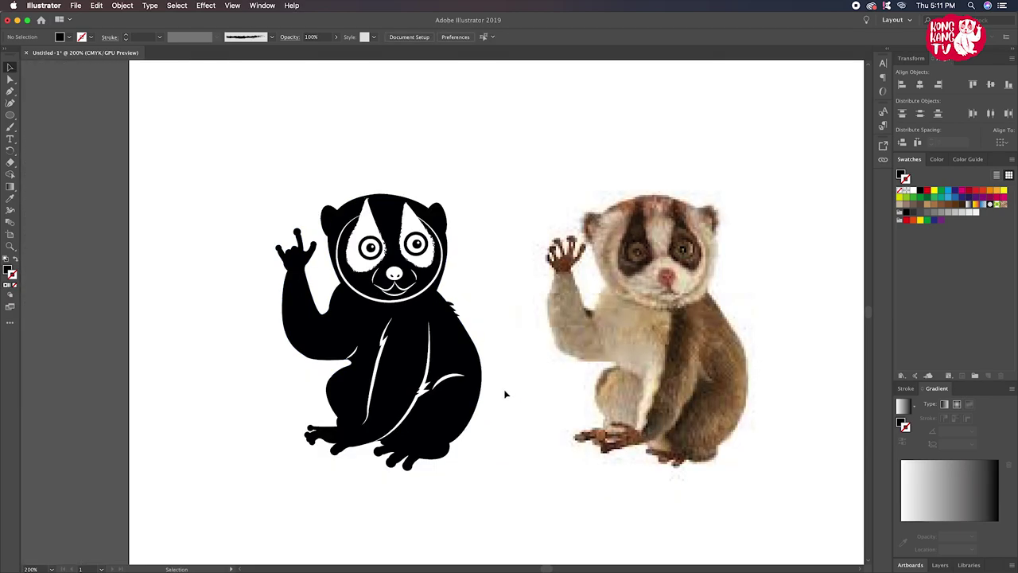
Duplicate the black loris onto the pasteboard left of the artboard
scroll(561, 382, "down", 2)
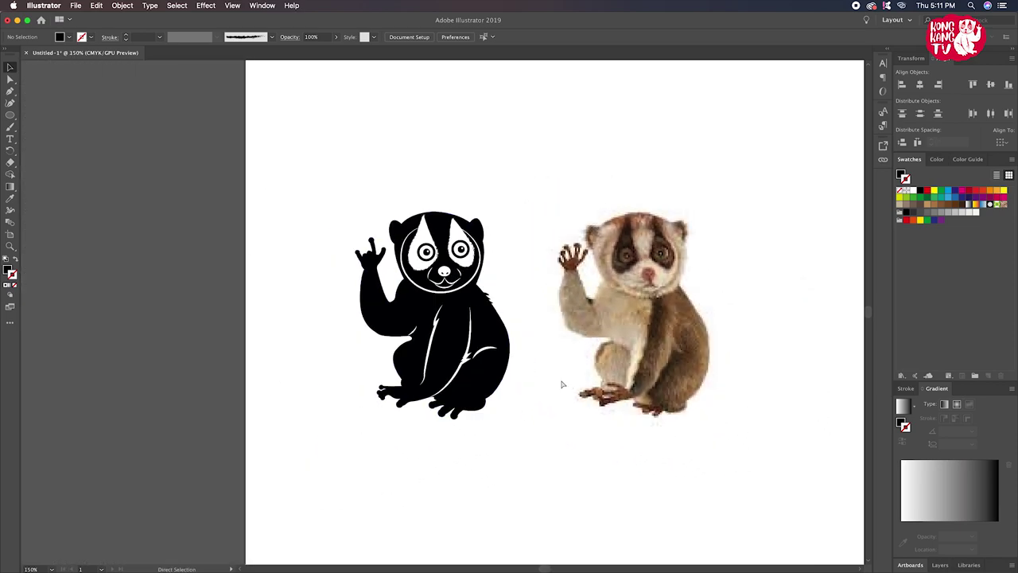
left_click_drag(302, 166, 502, 427)
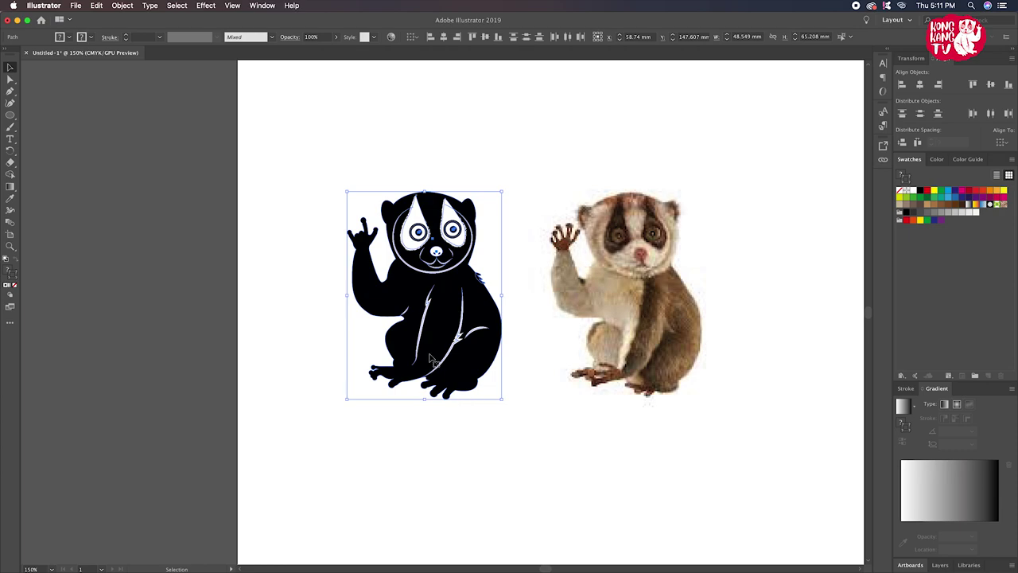
mouse_move(433, 319)
left_mouse_down()
mouse_move(281, 340)
mouse_move(119, 299)
left_mouse_up()
left_click_drag(239, 357, 472, 417)
left_click(472, 418)
Set the zoom to 200% and select the loris copy on the pasteboard
key("ctrl+plus")
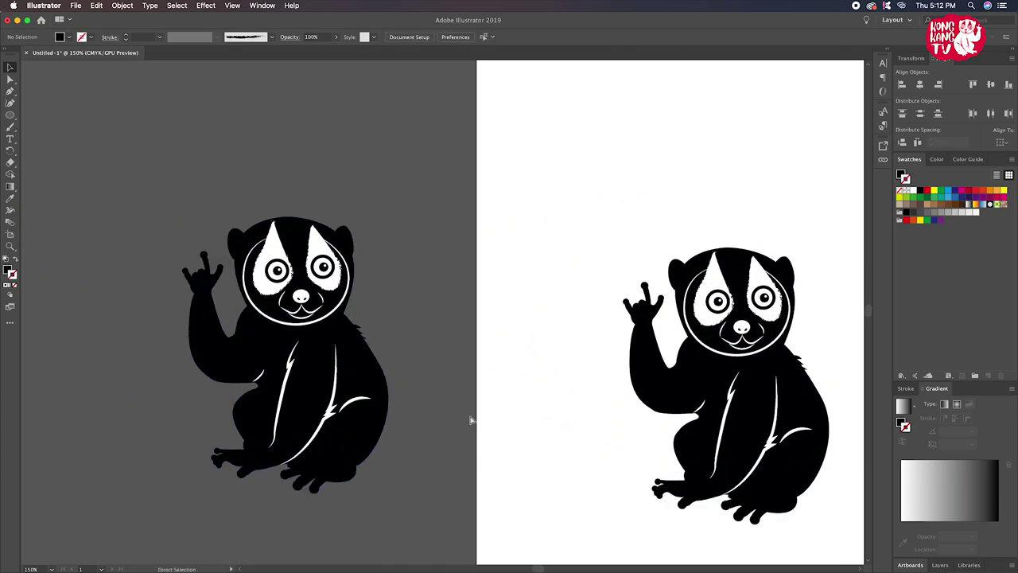
key("ctrl+plus")
key("ctrl+minus")
scroll(536, 374, "left", 5)
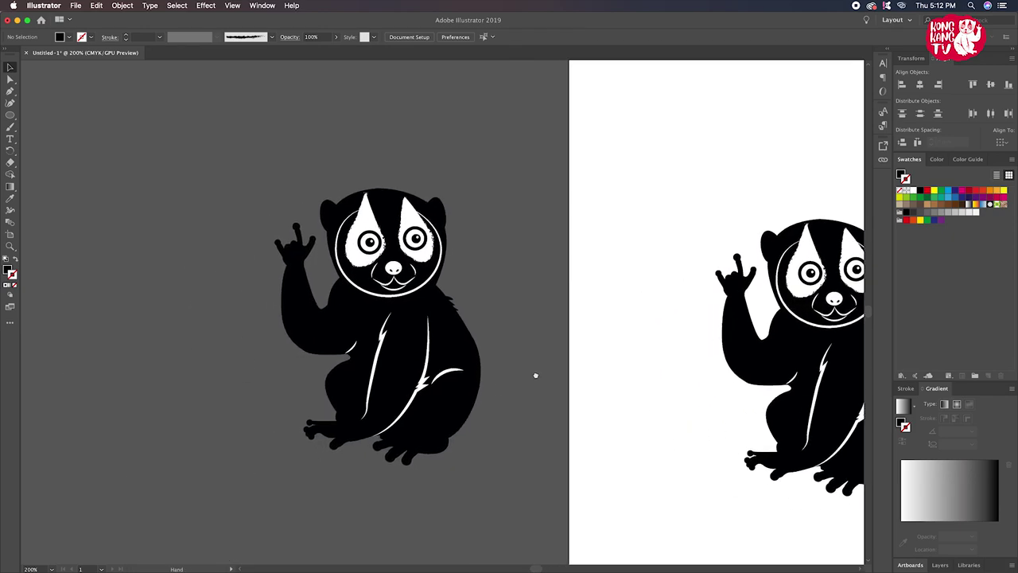
scroll(525, 371, "left", 4)
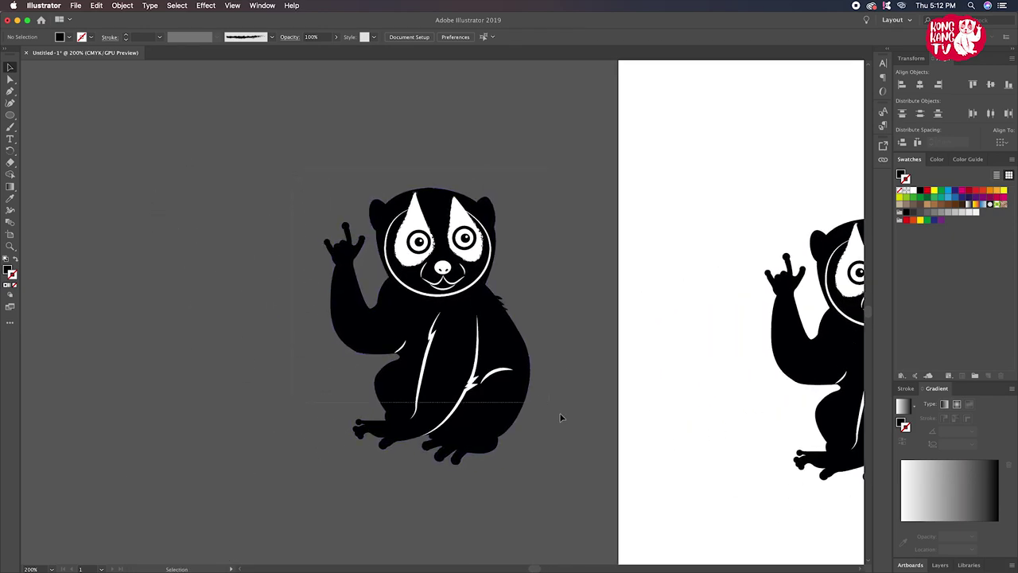
left_click_drag(319, 177, 568, 501)
left_click(129, 6)
mouse_move(127, 217)
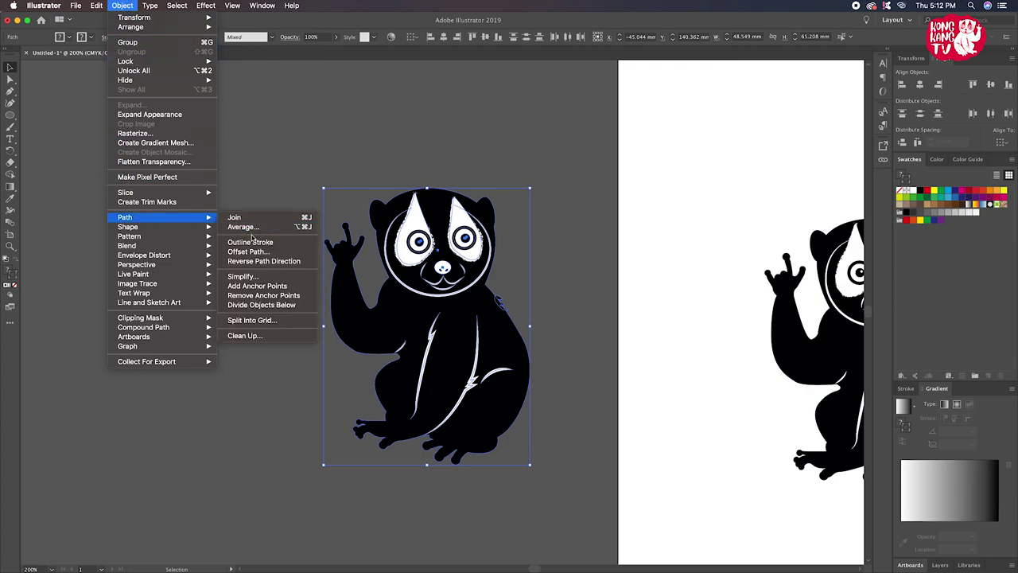
left_click(249, 242)
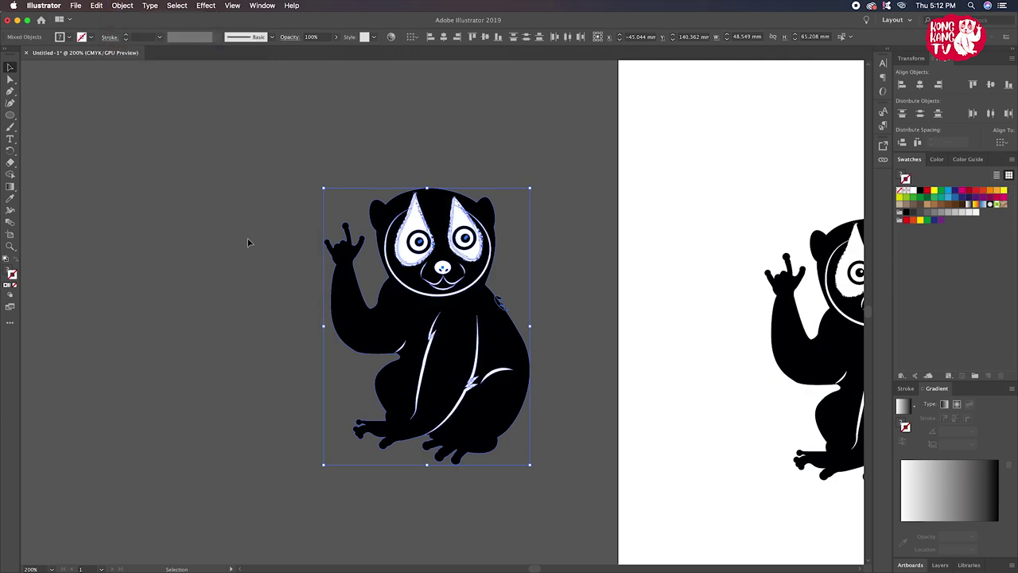
left_click(204, 6)
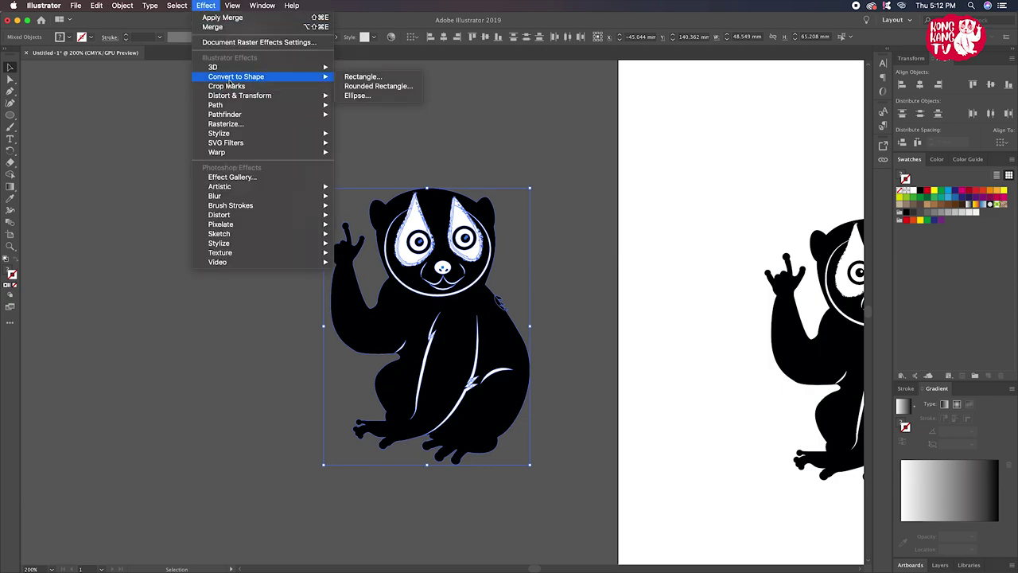
mouse_move(225, 114)
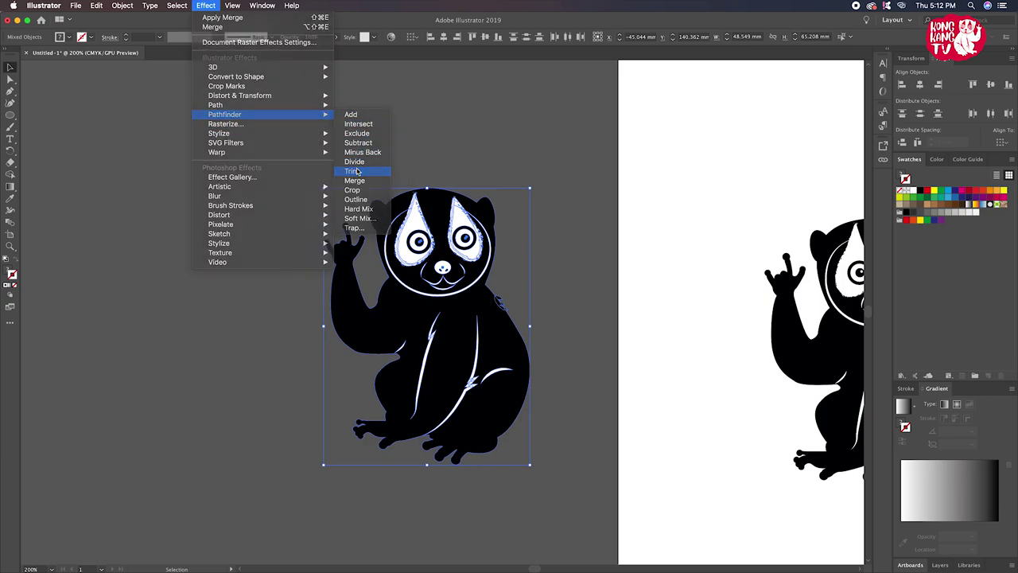
left_click(357, 171)
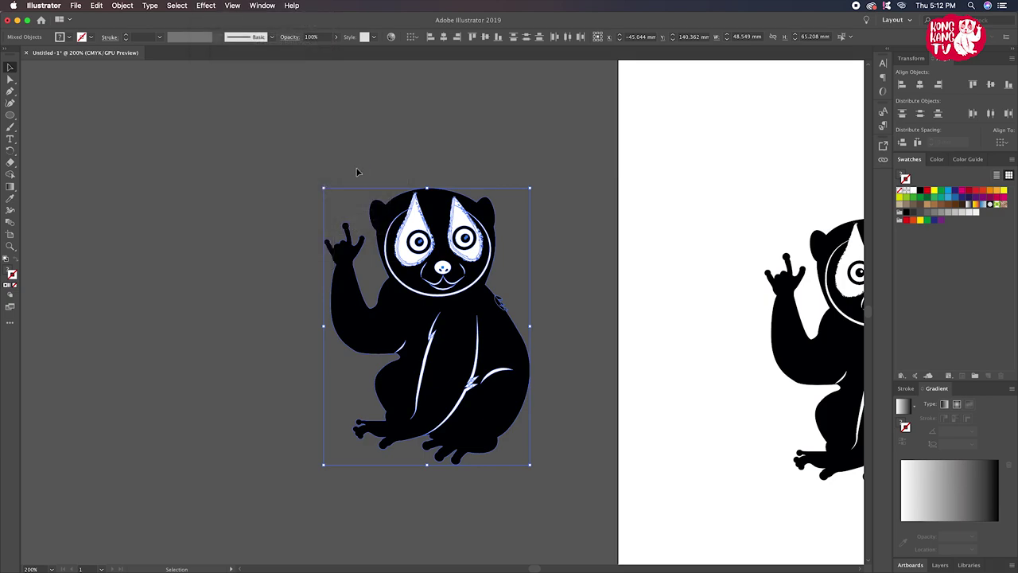
right_click(398, 218)
key("Escape")
left_click(299, 202)
left_click(402, 230)
right_click(415, 196)
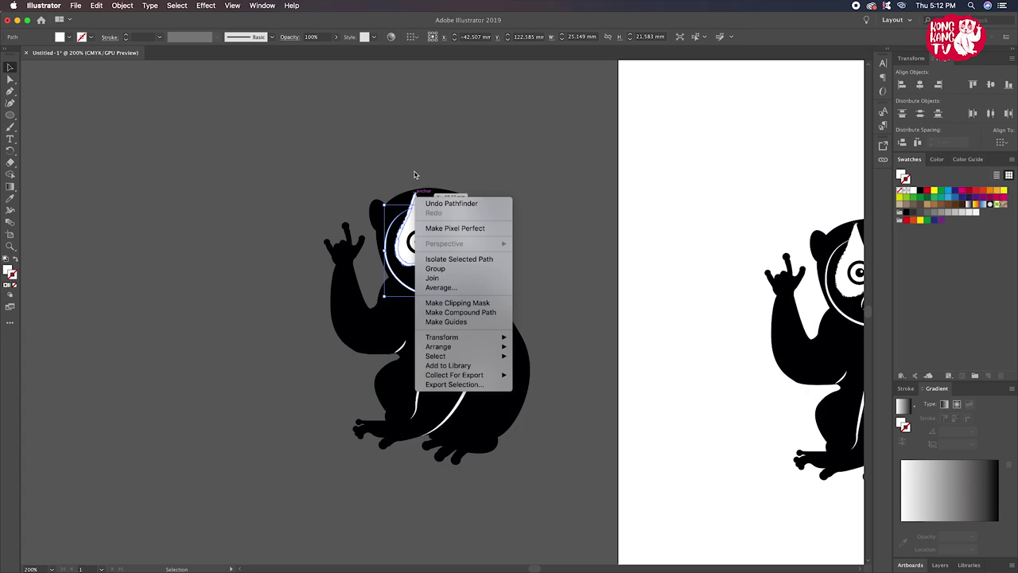
key("Escape")
key("Delete")
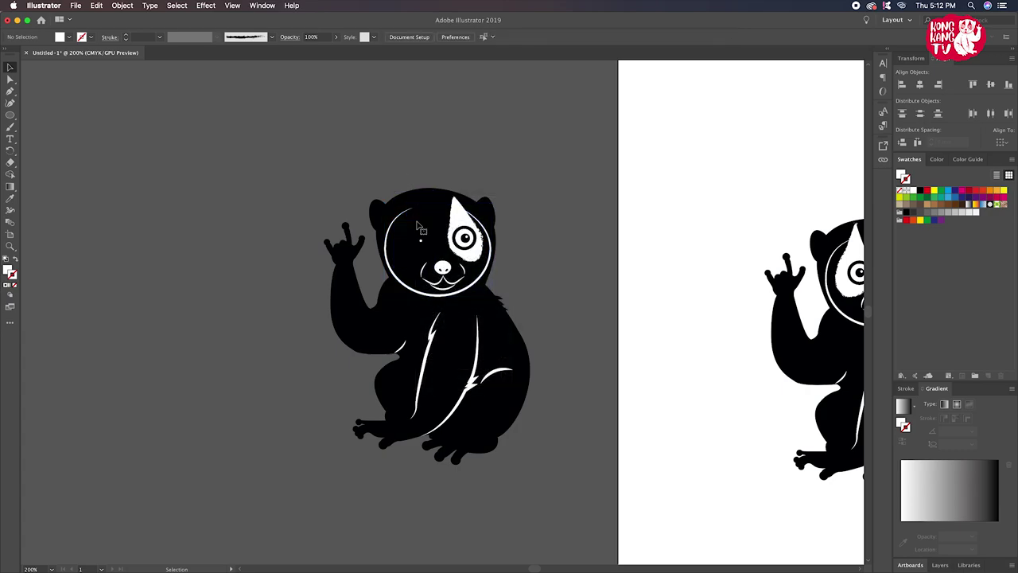
key("super+z")
left_click_drag(297, 168, 576, 428)
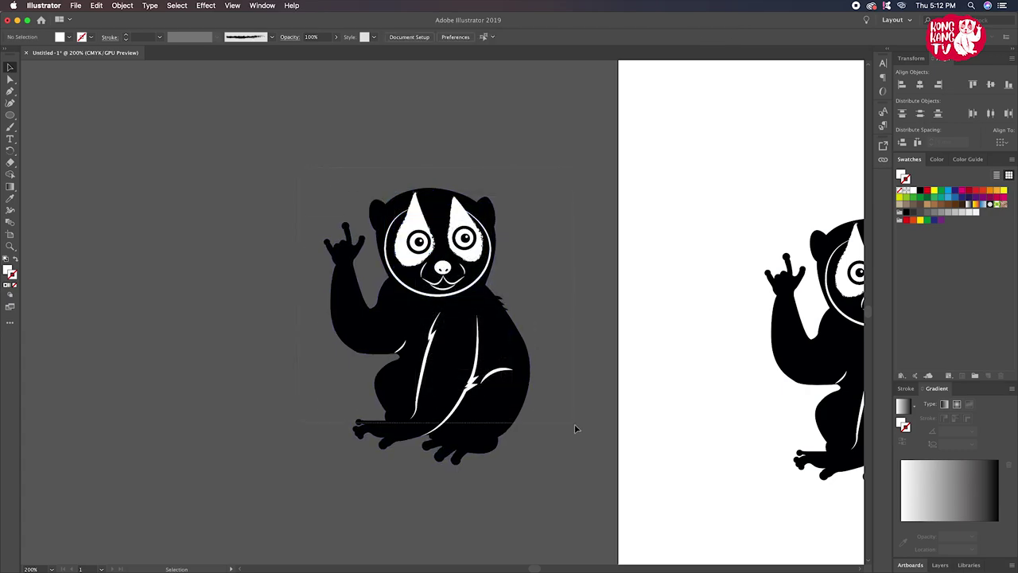
right_click(409, 291)
left_click(433, 359)
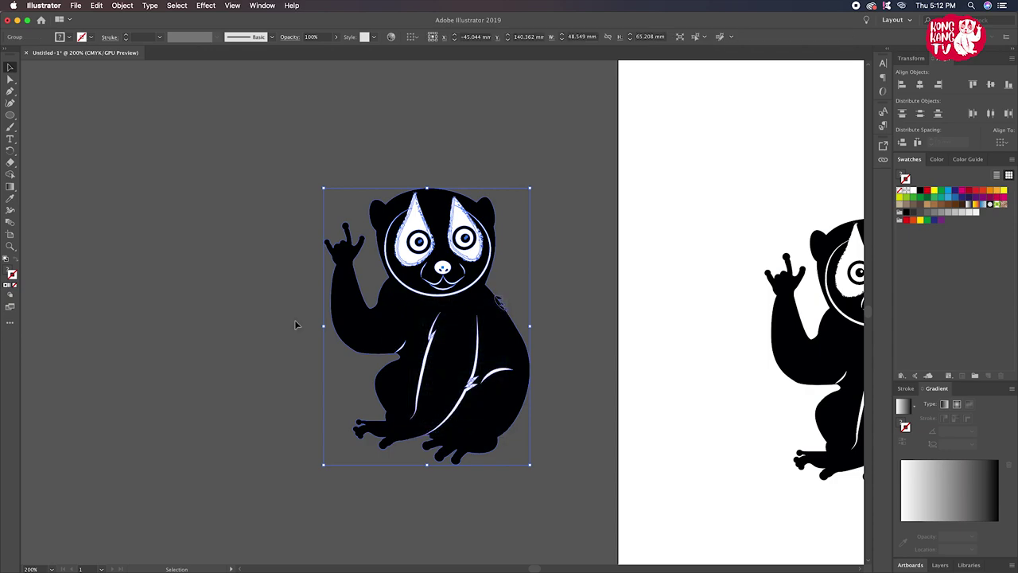
left_click(209, 7)
mouse_move(225, 114)
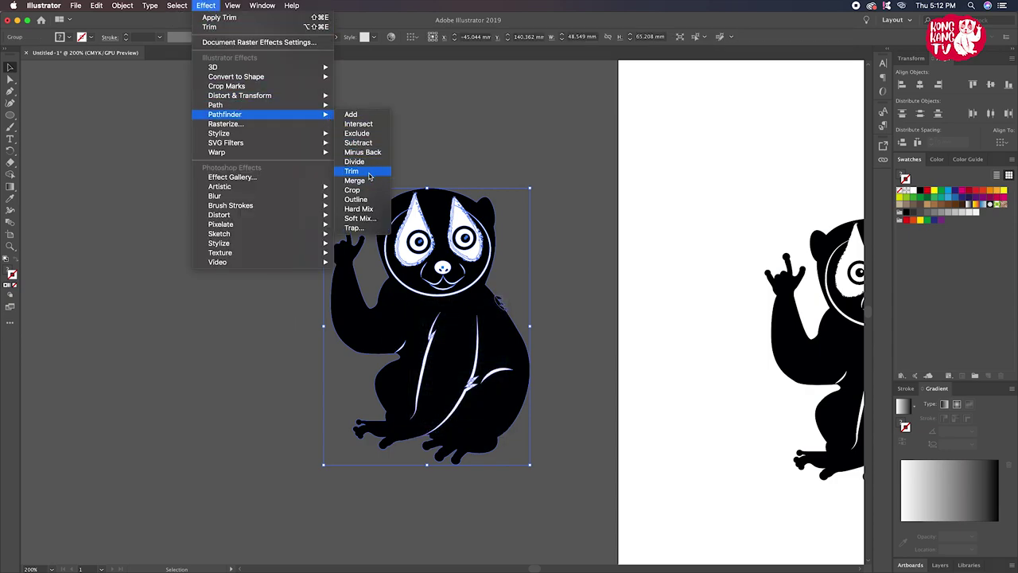
left_click(368, 172)
right_click(411, 210)
left_click(442, 289)
left_click(278, 316)
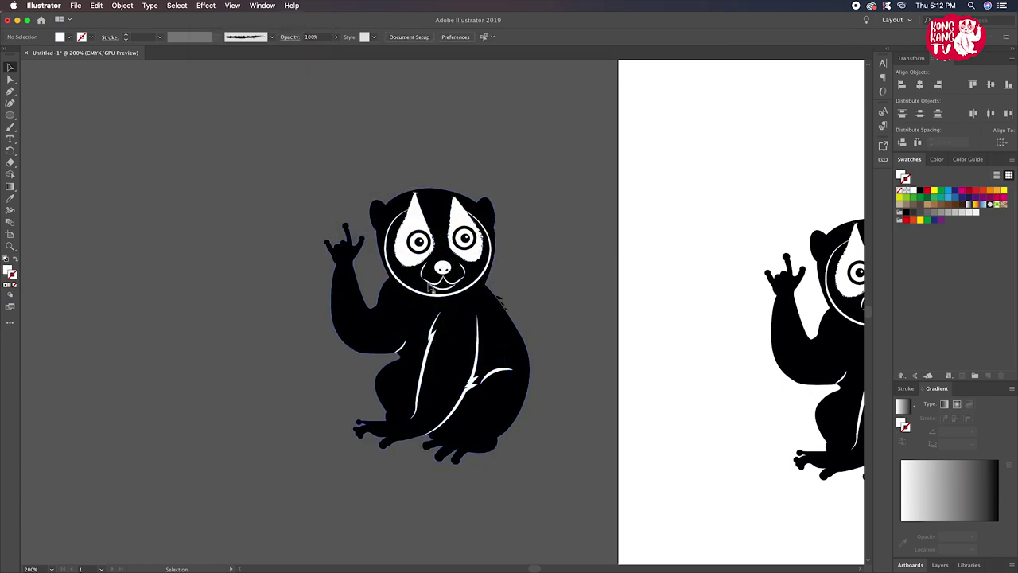
left_click(413, 231)
key("Delete")
left_click(414, 229)
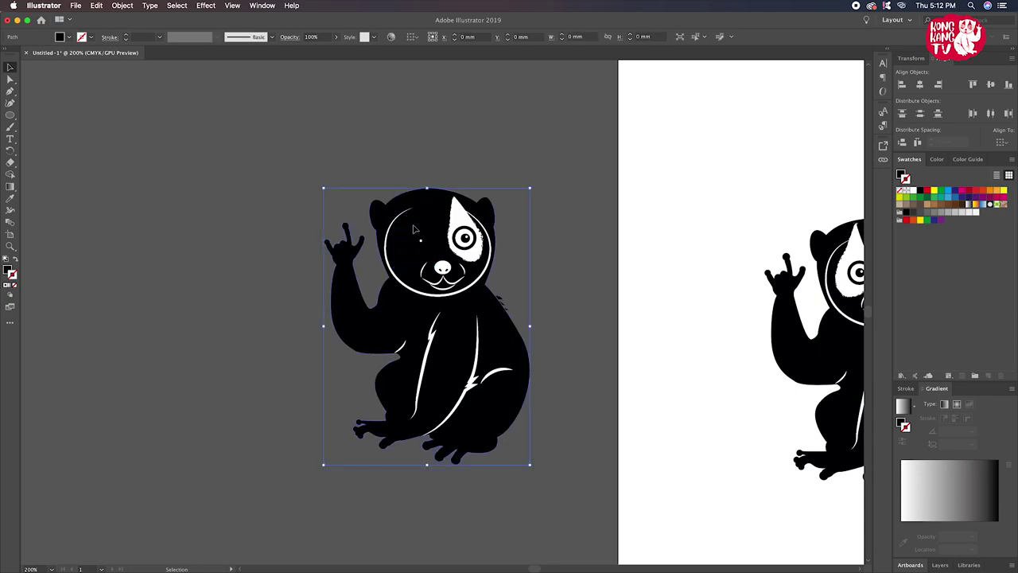
key("ctrl+z")
left_click(305, 207)
left_click(433, 347)
key("Delete")
left_click(443, 379)
key("ctrl+z")
left_click(281, 366)
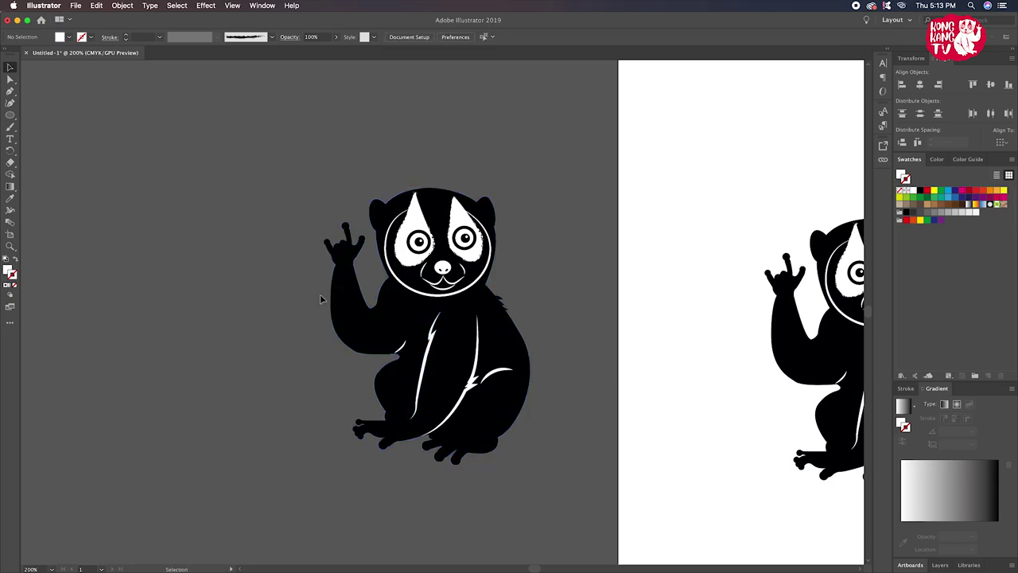
left_click_drag(310, 157, 551, 483)
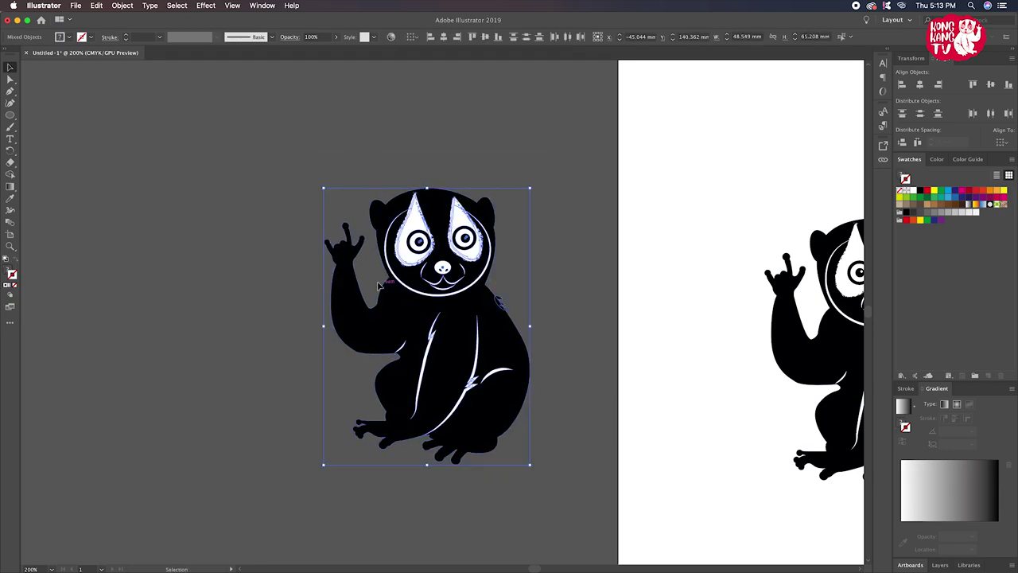
Apply a Pathfinder effect to the artwork, then select the body and eye shapes together
left_click(207, 6)
mouse_move(225, 114)
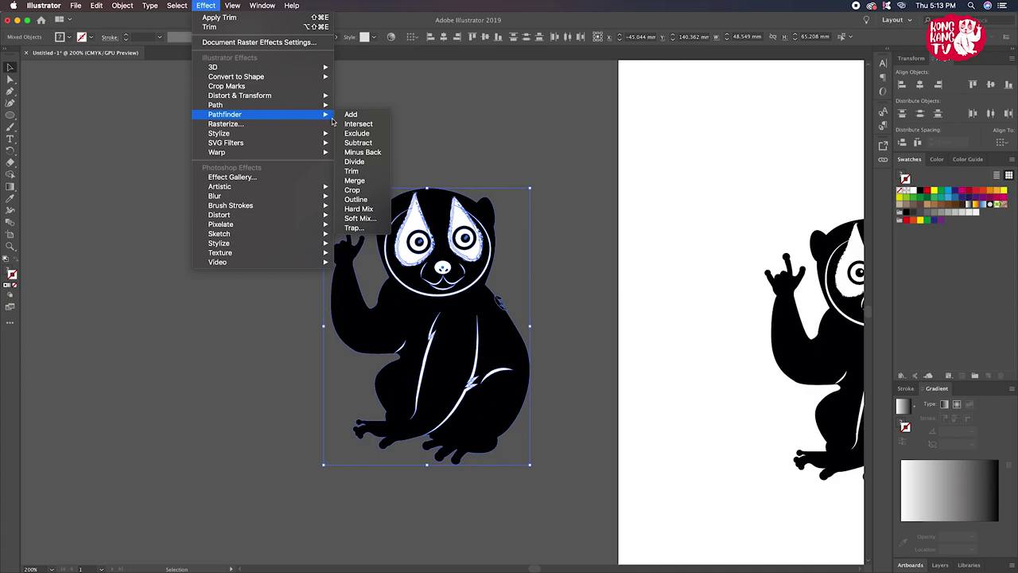
left_click(370, 184)
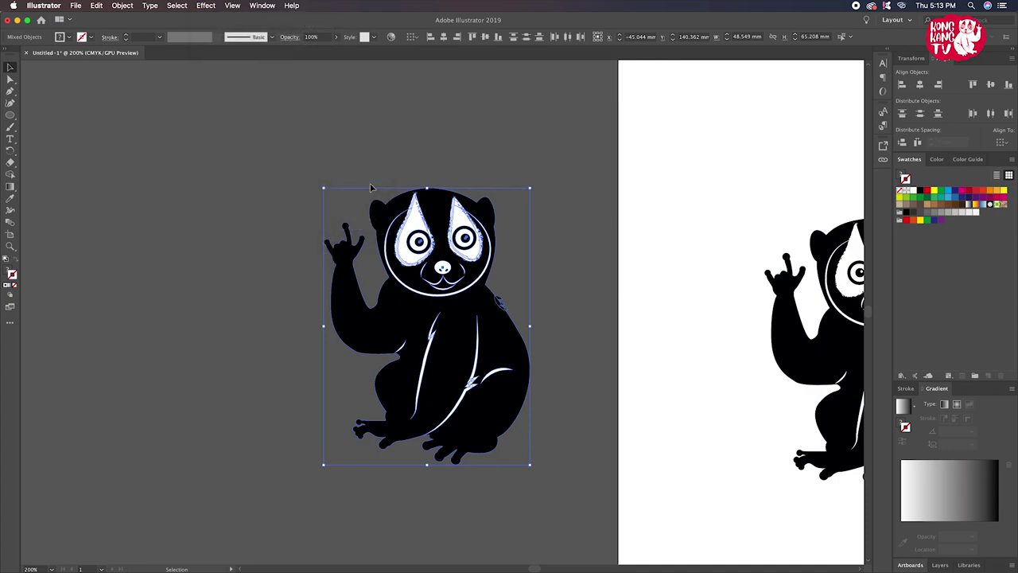
left_click(377, 170)
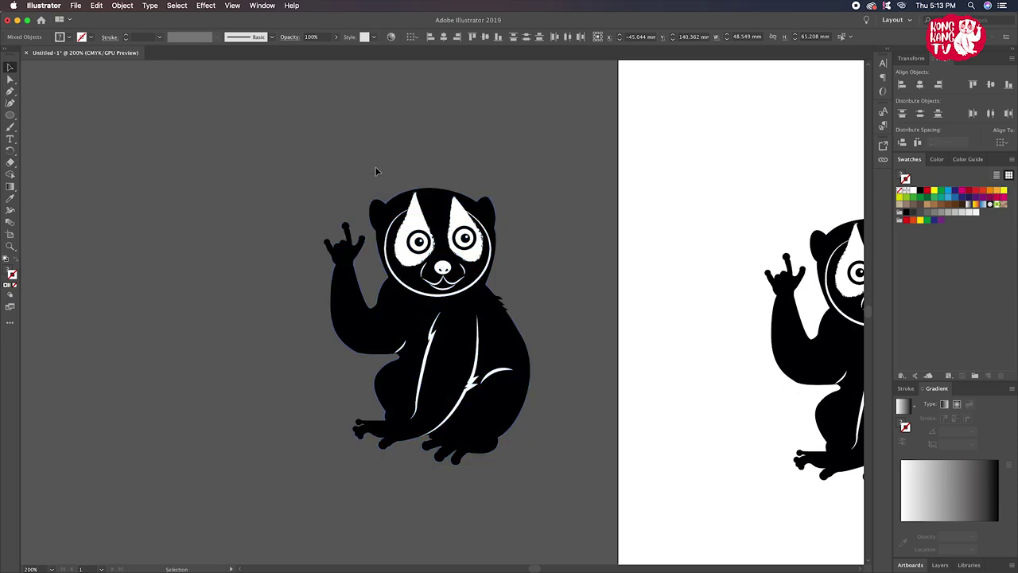
left_click_drag(352, 285, 102, 192)
key("cmd+z")
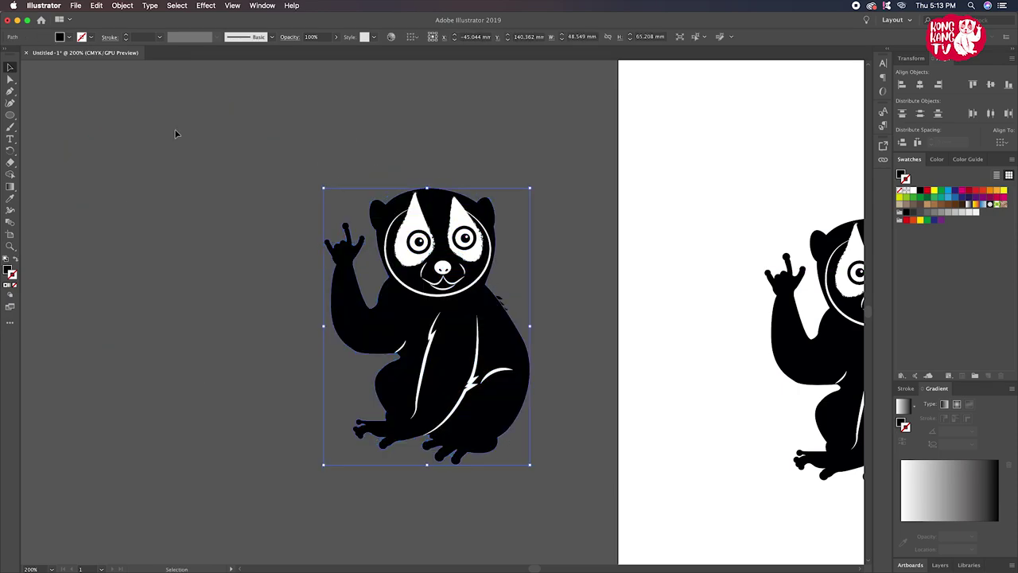
left_click_drag(398, 159, 533, 488)
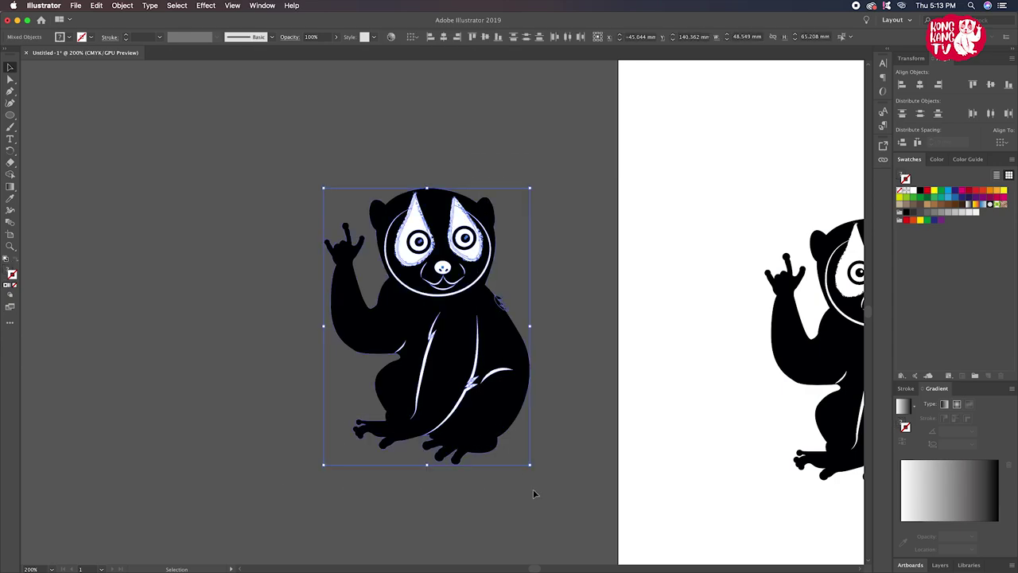
left_click(901, 61)
Switch to the Automation workspace and apply Pathfinder Trim to the selected loris
left_click(264, 6)
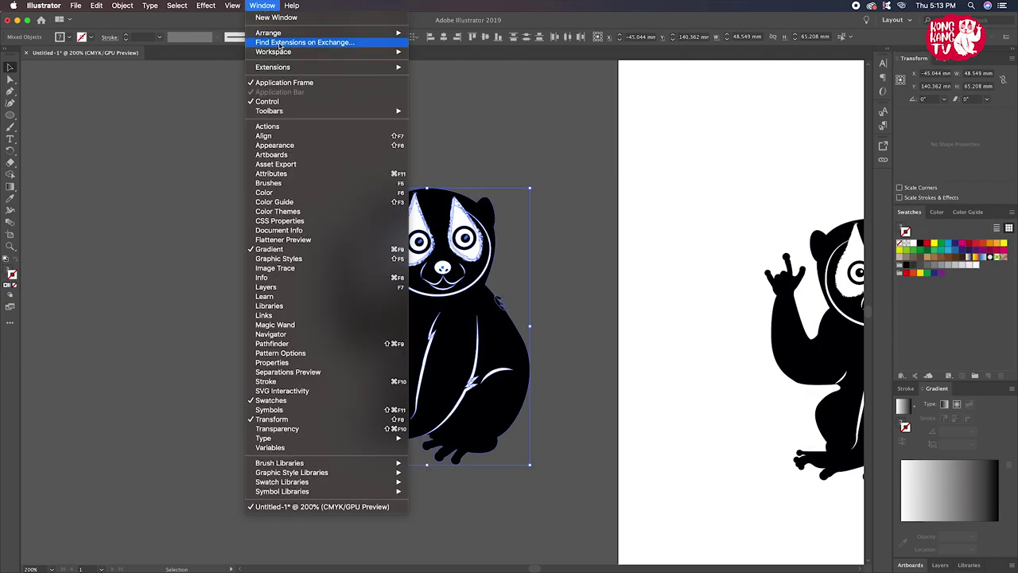
mouse_move(272, 52)
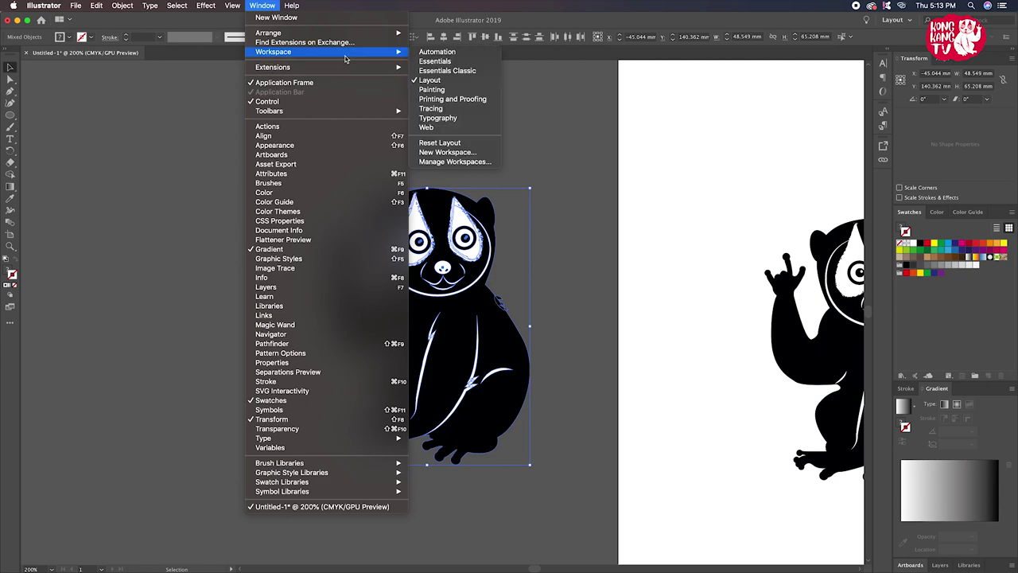
left_click(433, 59)
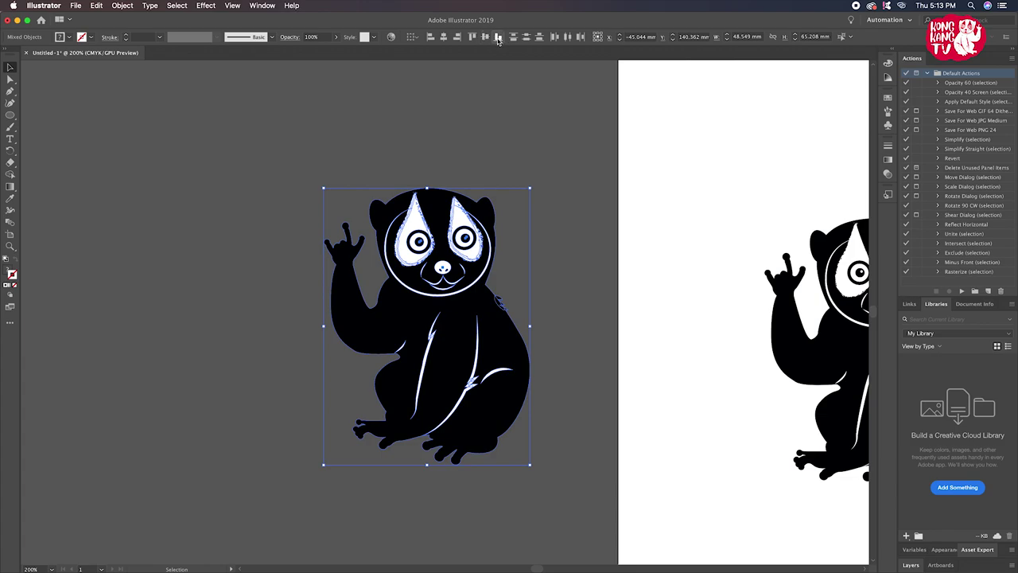
left_click(204, 6)
left_click(204, 7)
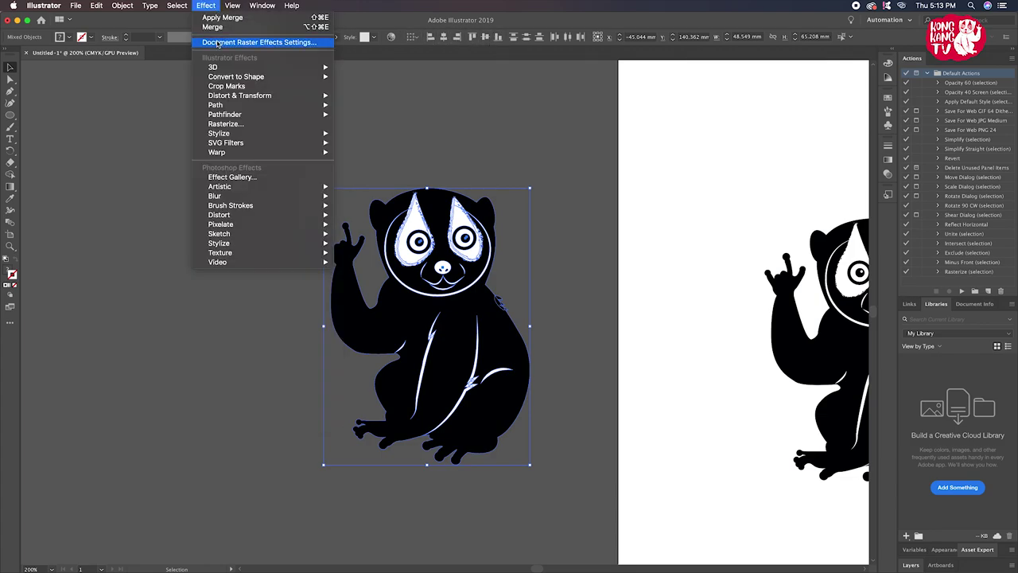
mouse_move(225, 114)
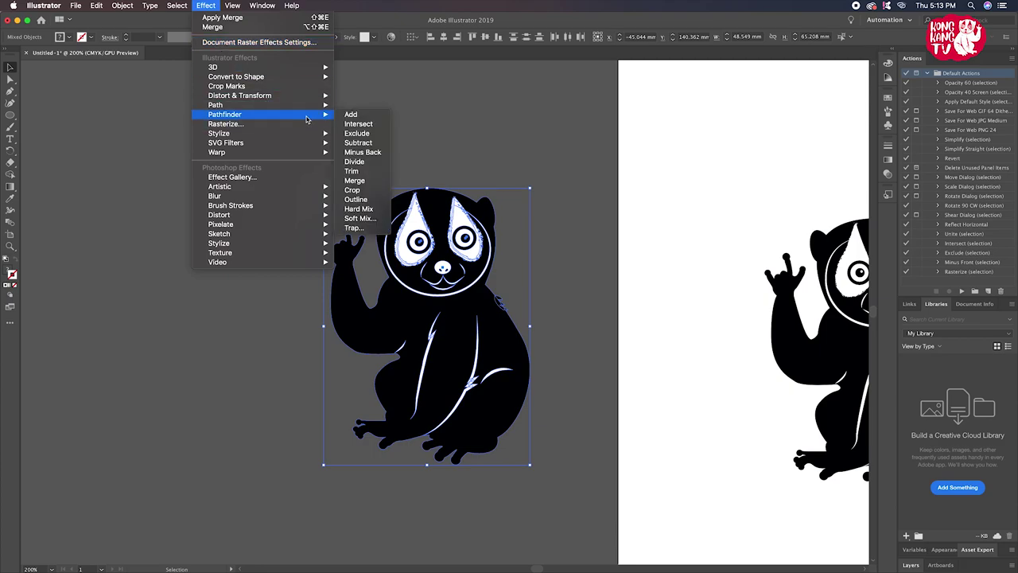
left_click(358, 173)
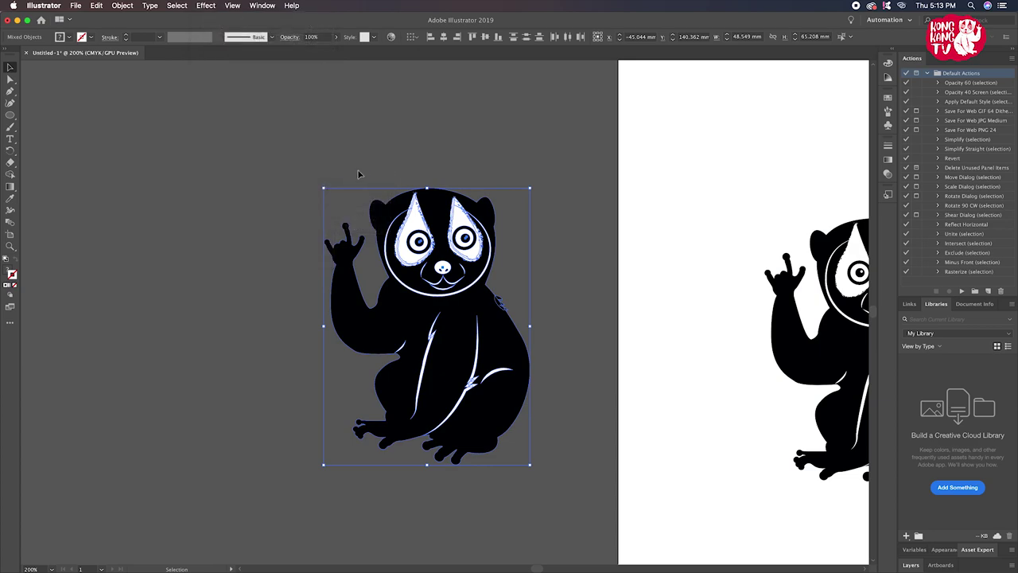
Nudge the raised arm piece slightly left, then select all of the artwork
right_click(391, 201)
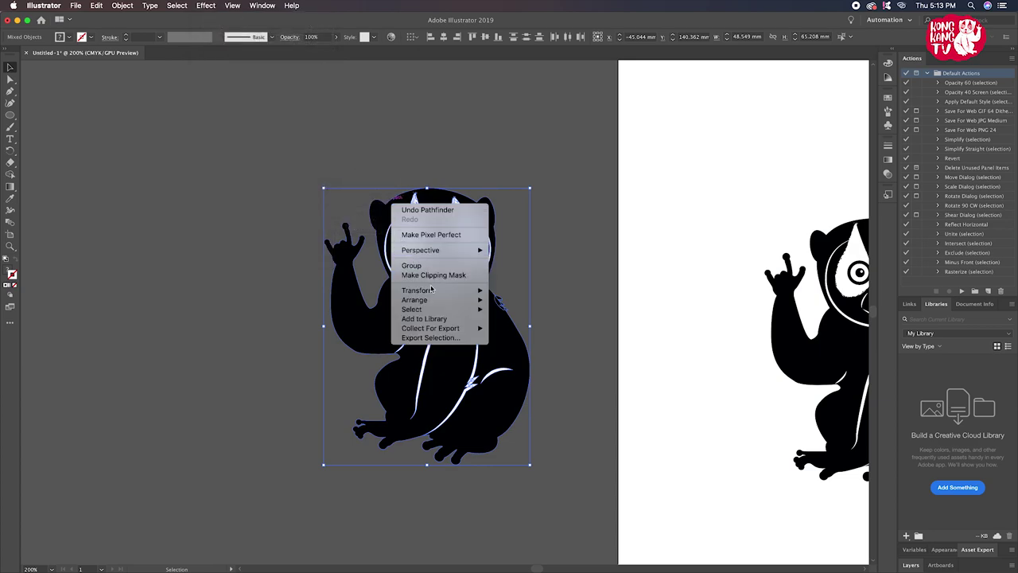
left_click(358, 377)
left_click(331, 384)
left_click_drag(366, 343, 336, 348)
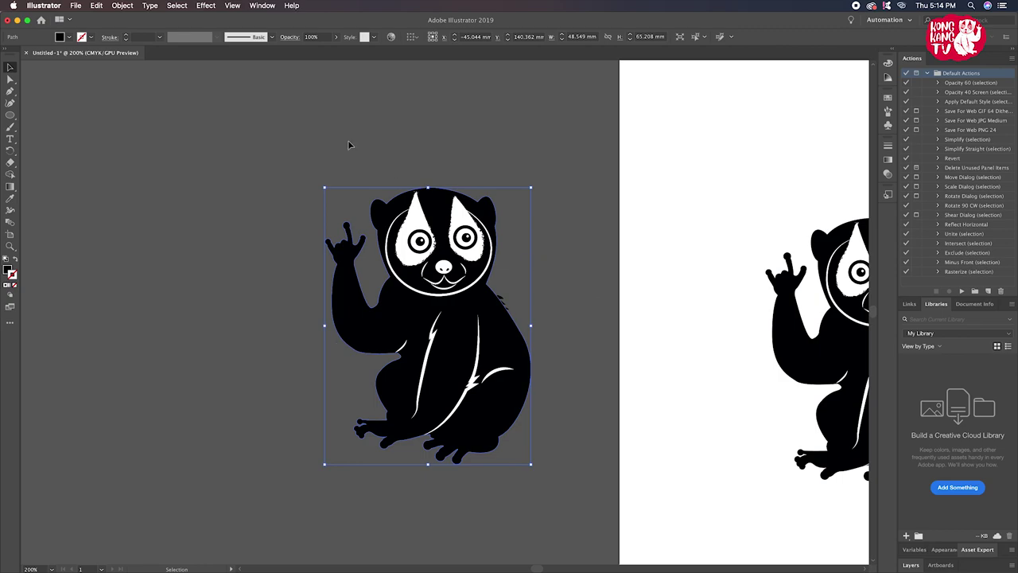
left_click(78, 7)
left_click(311, 166)
key("super+a")
left_click(122, 6)
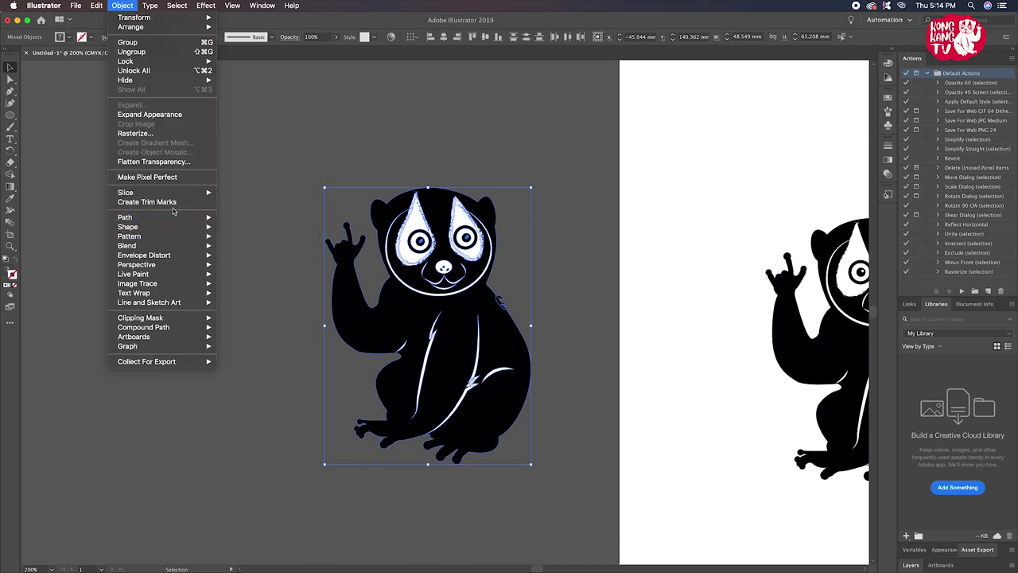
Expand the loris appearance, apply Pathfinder Divide, and ungroup the divided pieces
left_click(152, 115)
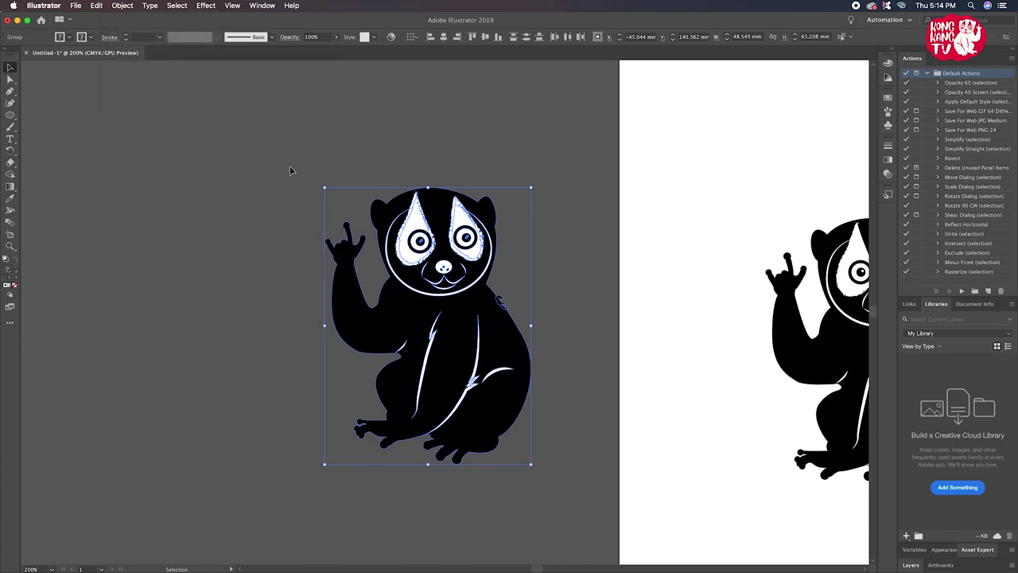
left_click(206, 6)
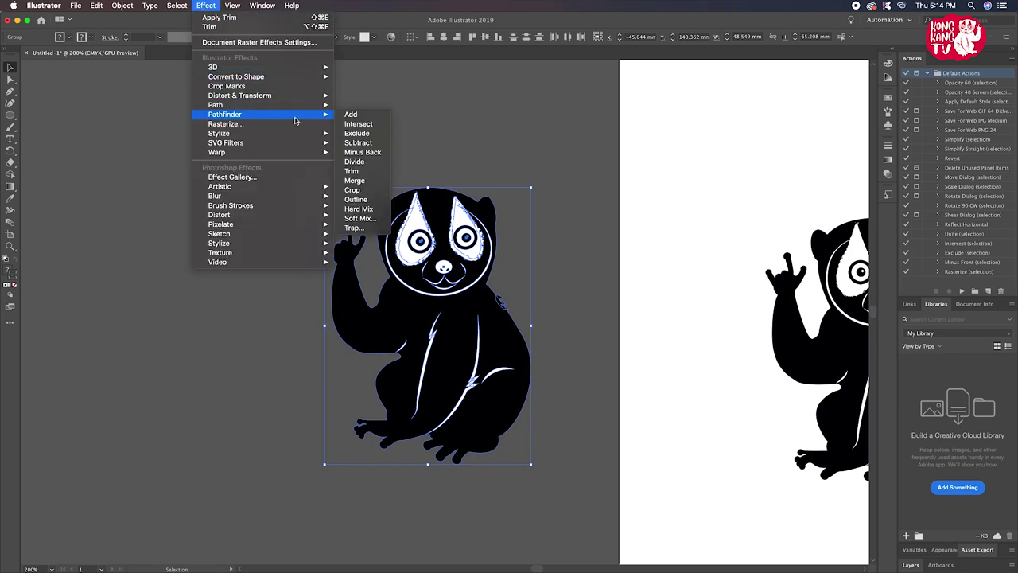
left_click(355, 161)
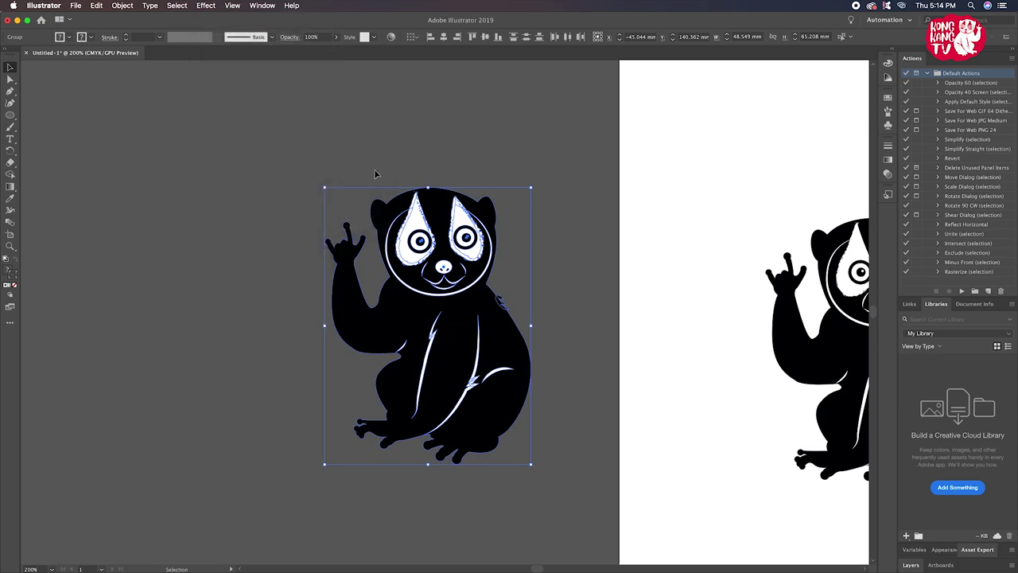
right_click(390, 211)
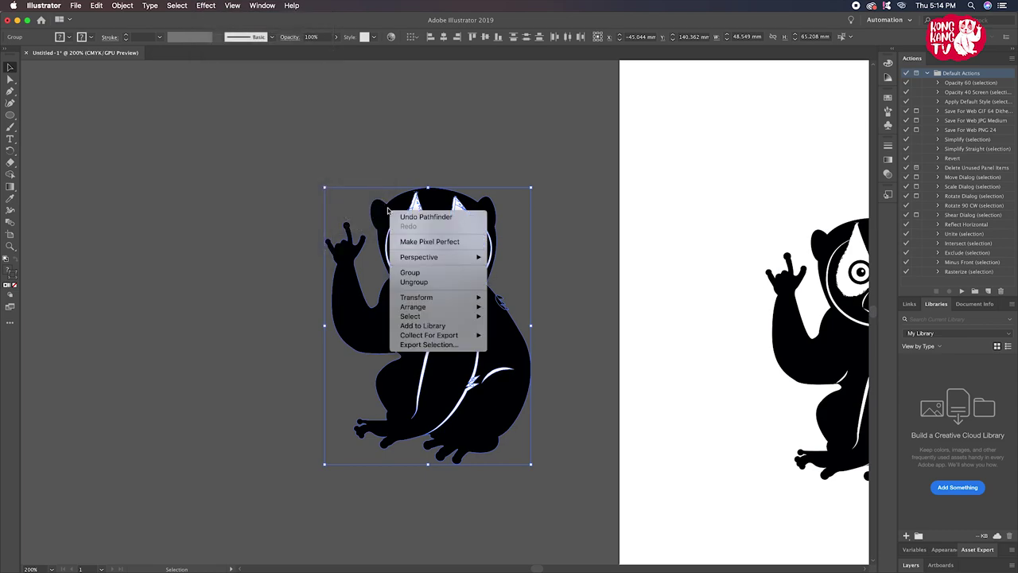
left_click(430, 278)
Reselect the whole loris artwork and show the Document Info panel
left_click(311, 306)
left_click_drag(414, 263, 262, 267)
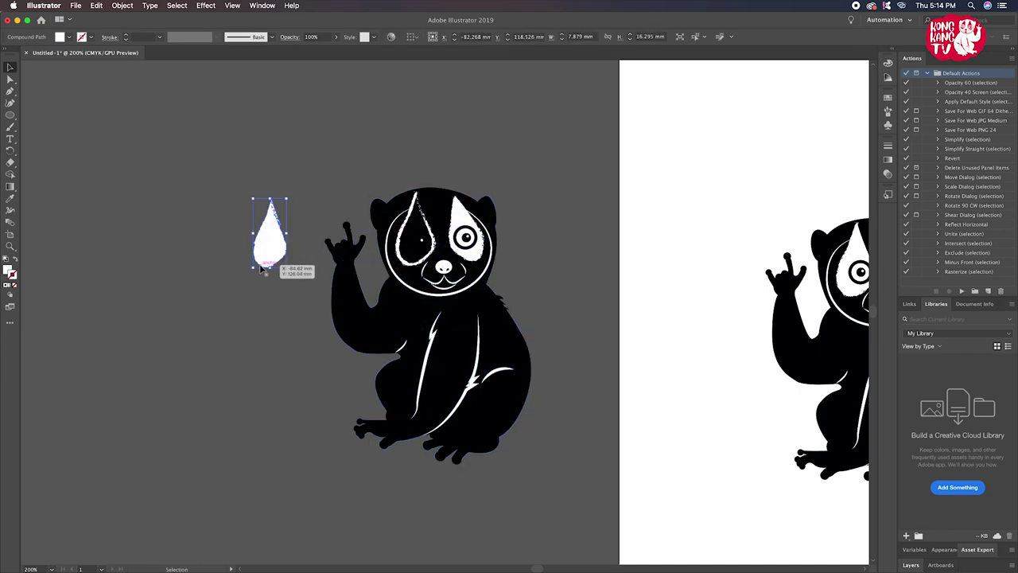
key("ctrl+z")
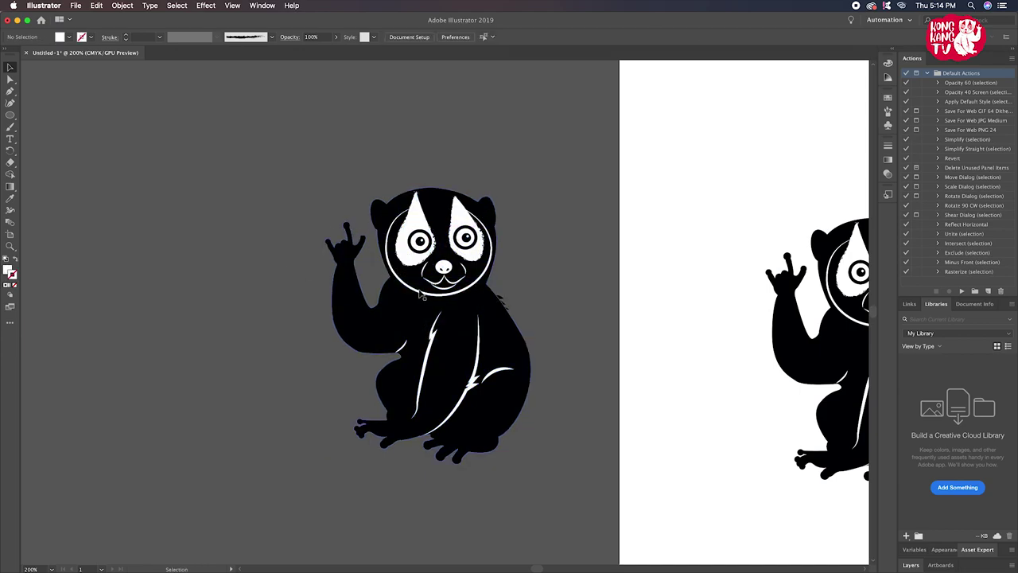
left_click(421, 294)
left_click(282, 374)
left_click_drag(325, 187, 557, 505)
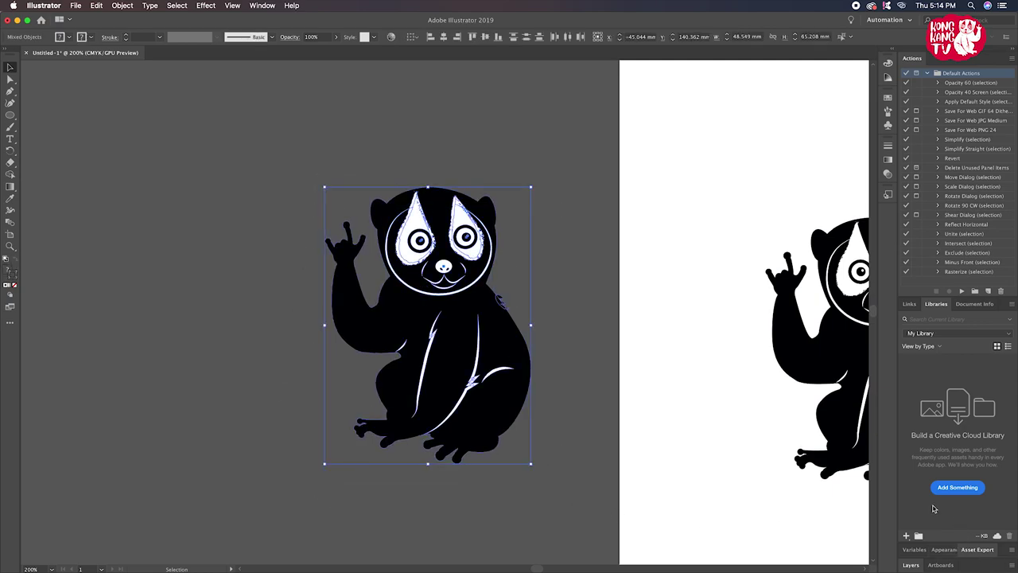
left_click(909, 304)
left_click(974, 304)
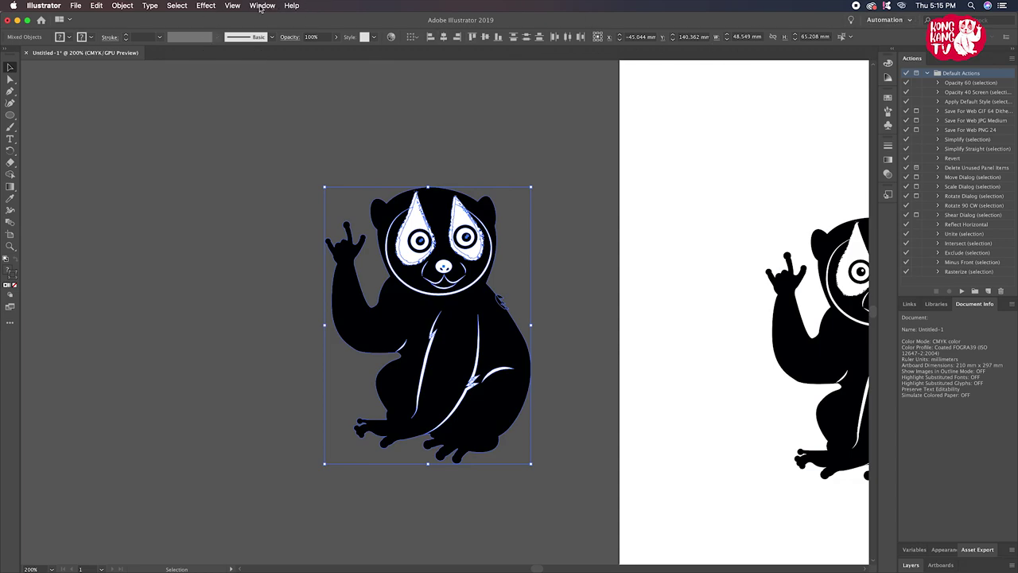
Browse the panel list and toggle between Direct Selection and Selection tools
left_click(261, 7)
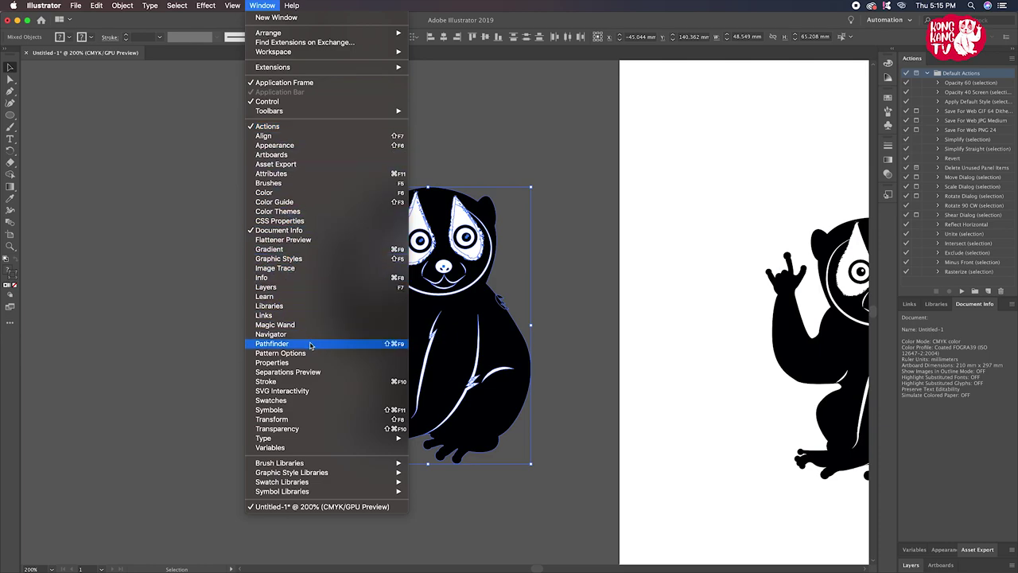
left_click(163, 299)
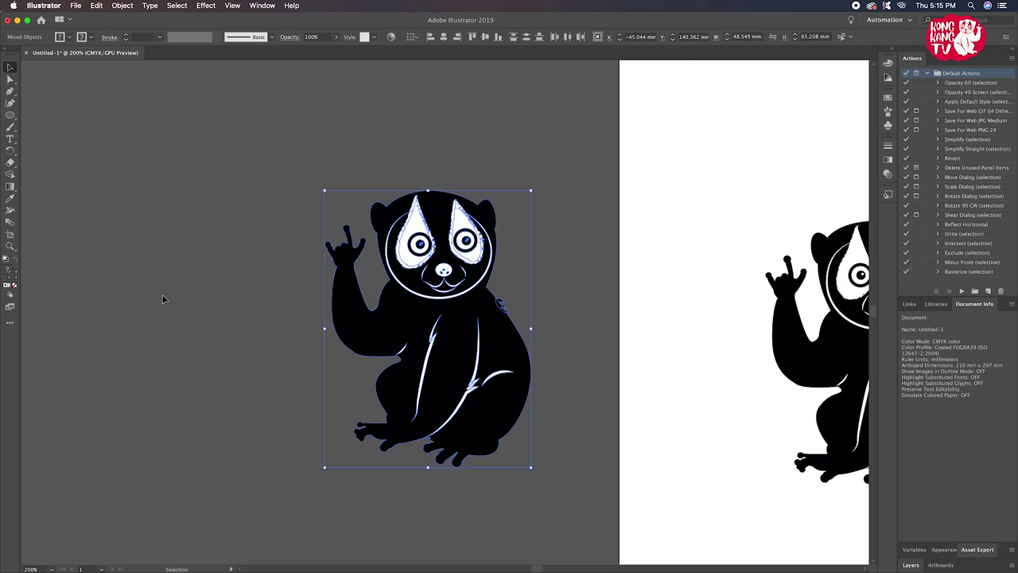
key("a")
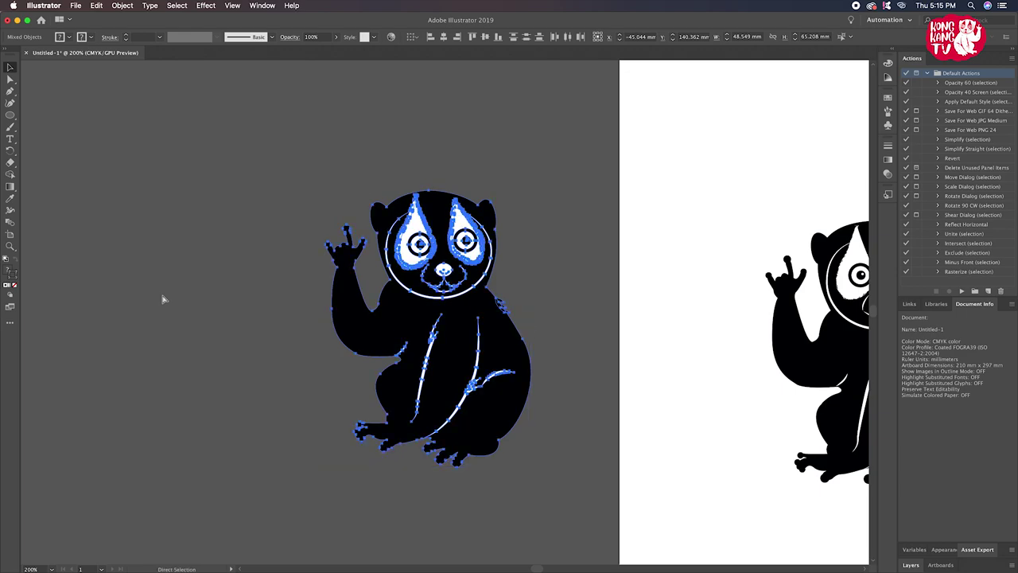
key("v")
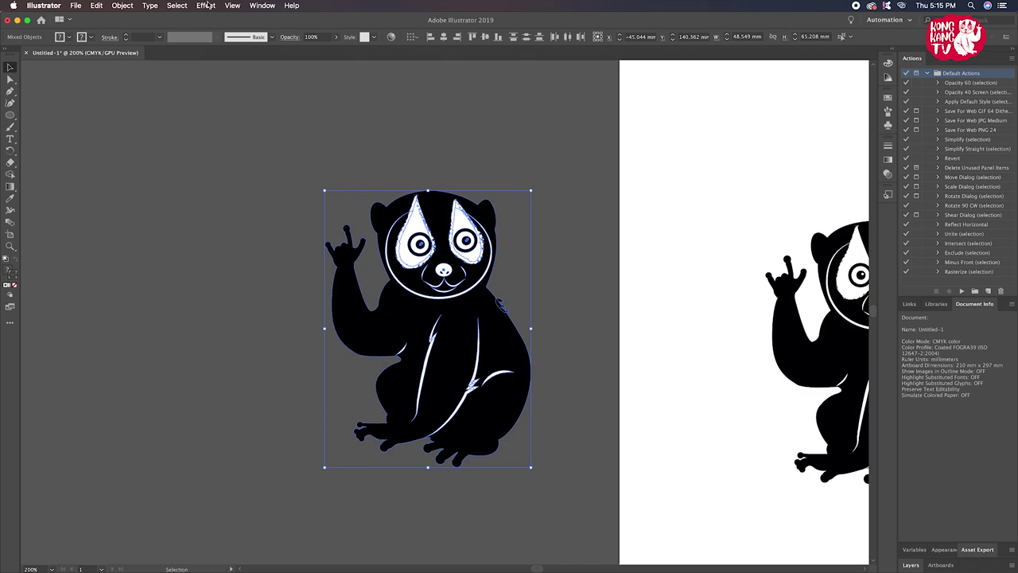
left_click(175, 139)
Look through the Effect menu, Screen Mode options and All Tools drawer without changes
left_click(205, 5)
mouse_move(225, 114)
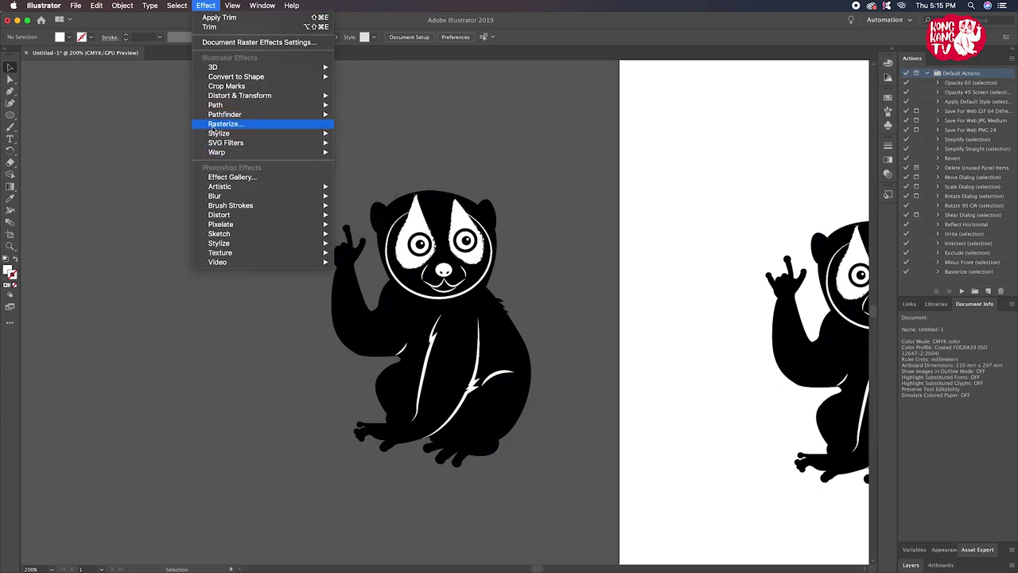
left_click(138, 159)
left_click(11, 310)
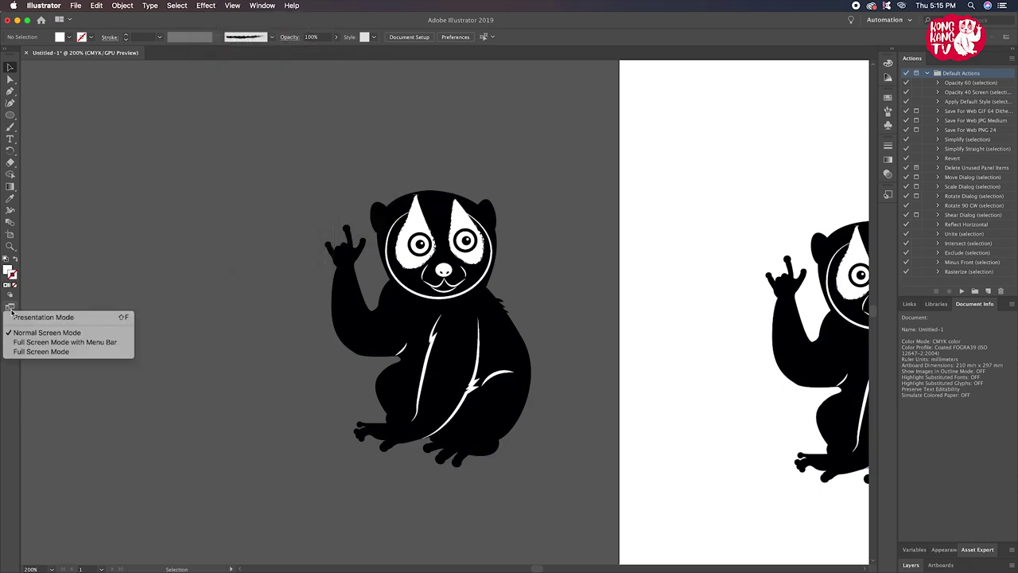
left_click(10, 324)
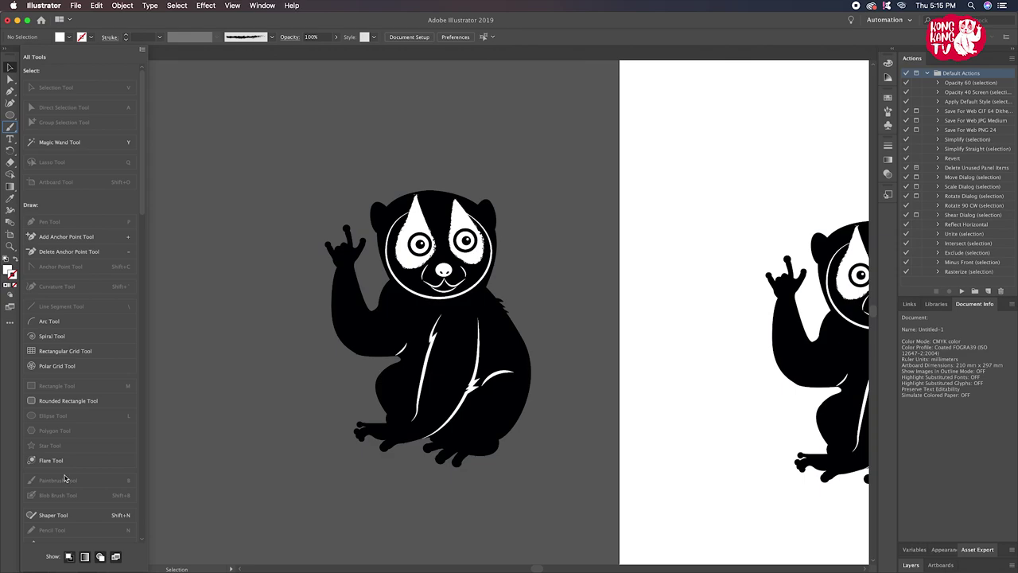
left_click(9, 325)
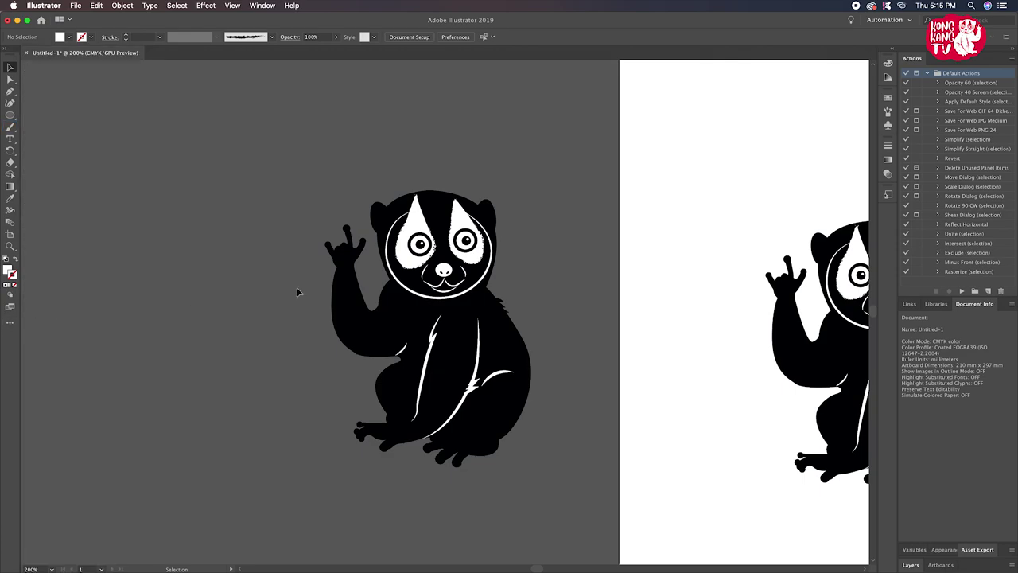
Marquee-select the entire slow loris artwork and begin saving the document
left_click_drag(313, 164, 568, 463)
key("a")
key("super+s")
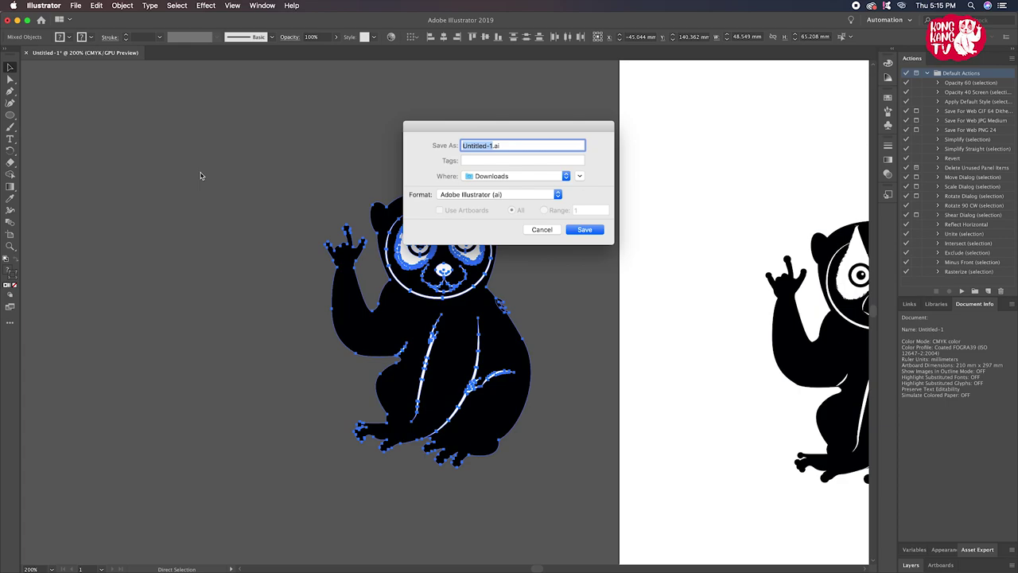
Save the artwork as KONGKANG.ai in Documents with default Illustrator Options, then close it
left_click(511, 176)
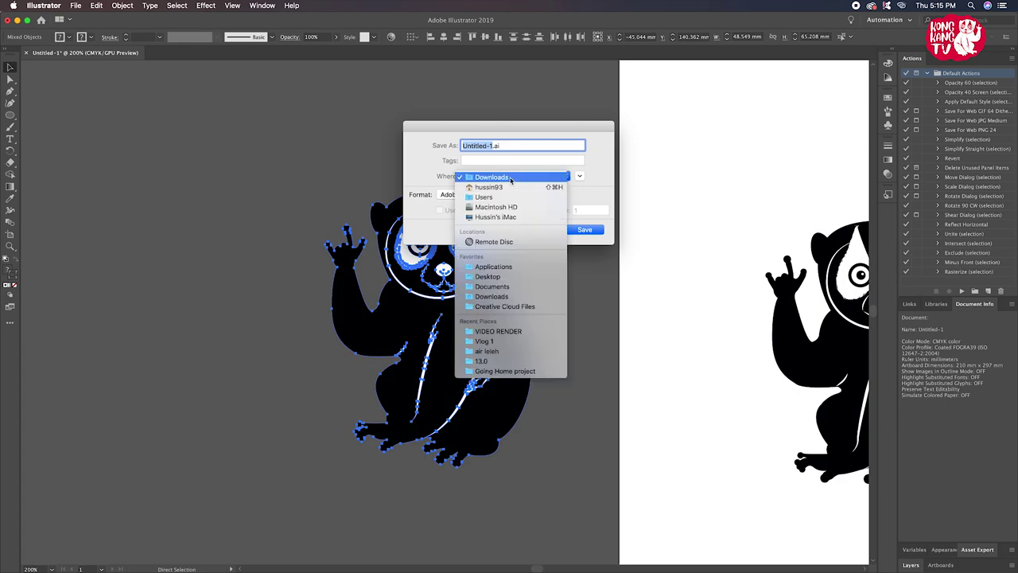
left_click(509, 287)
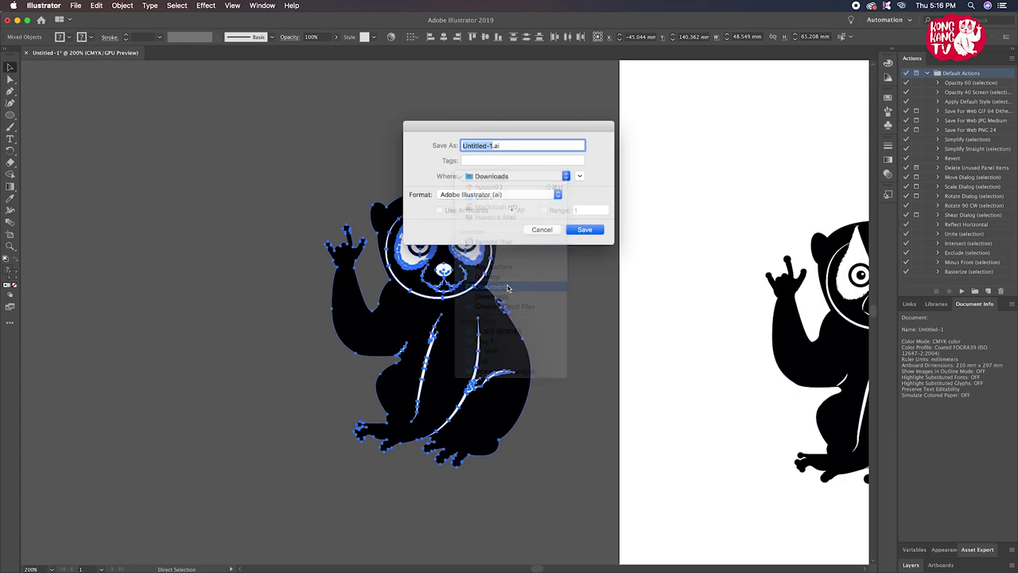
left_click(524, 178)
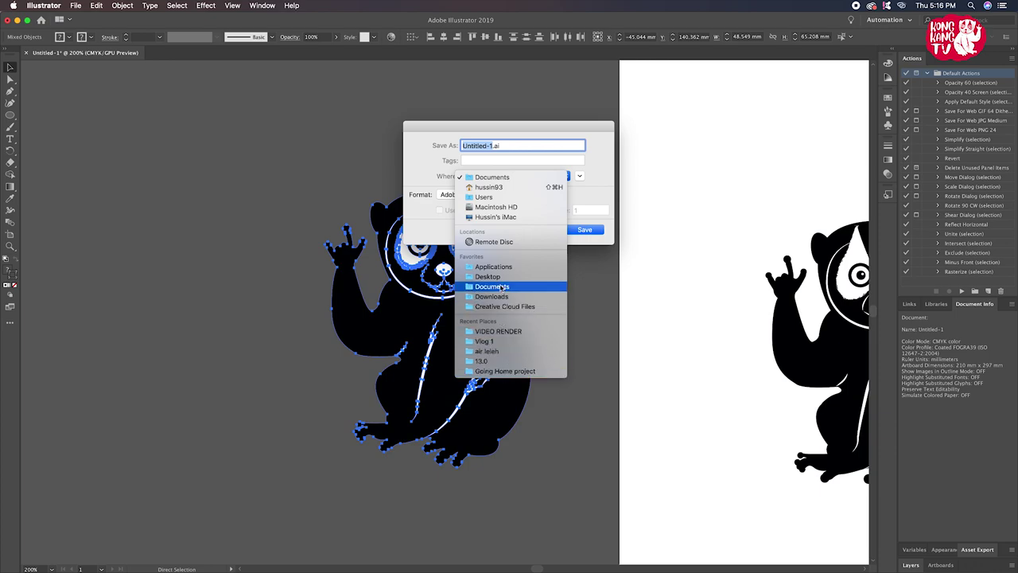
left_click(501, 286)
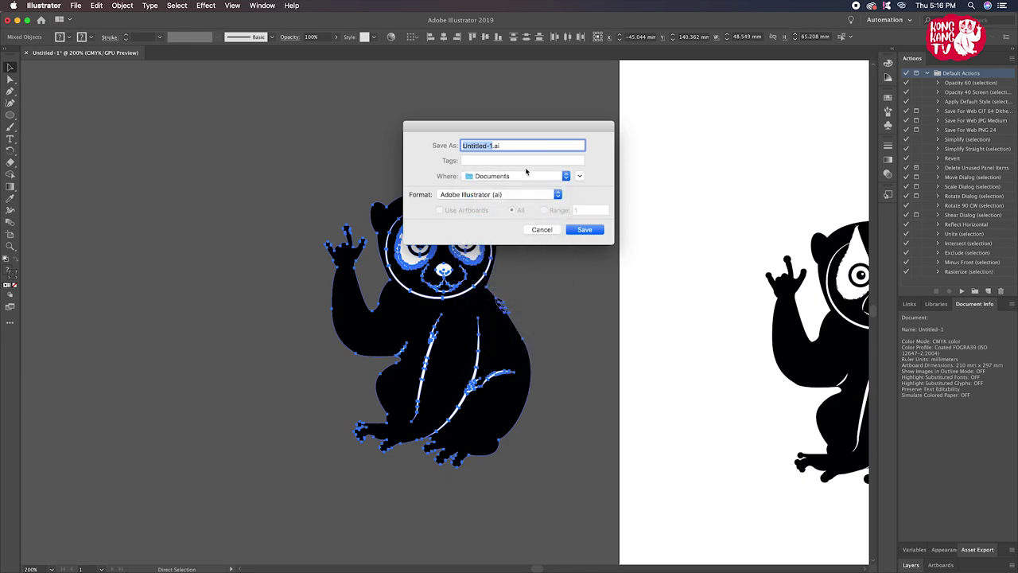
key("BackSpace")
left_click(592, 231)
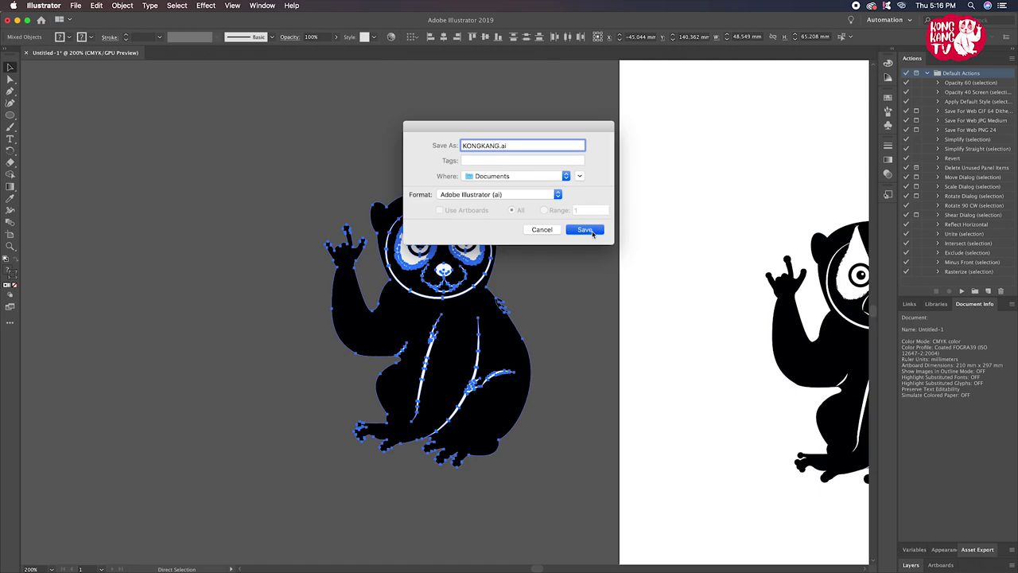
left_click(616, 436)
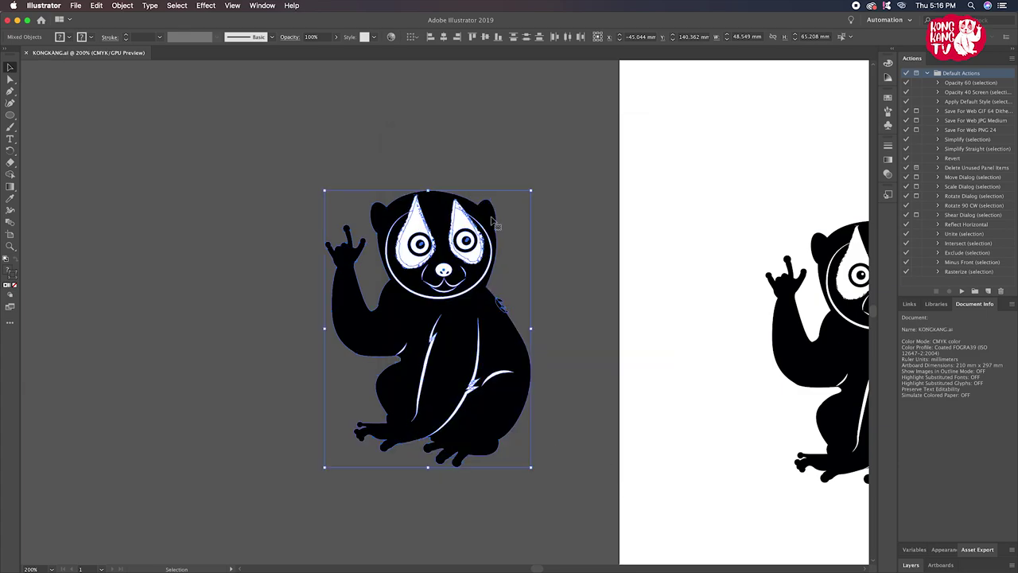
left_click(450, 173)
Minimize the browser, relaunch Illustrator and reopen KONGKANG.ai from Recent files
left_click(8, 20)
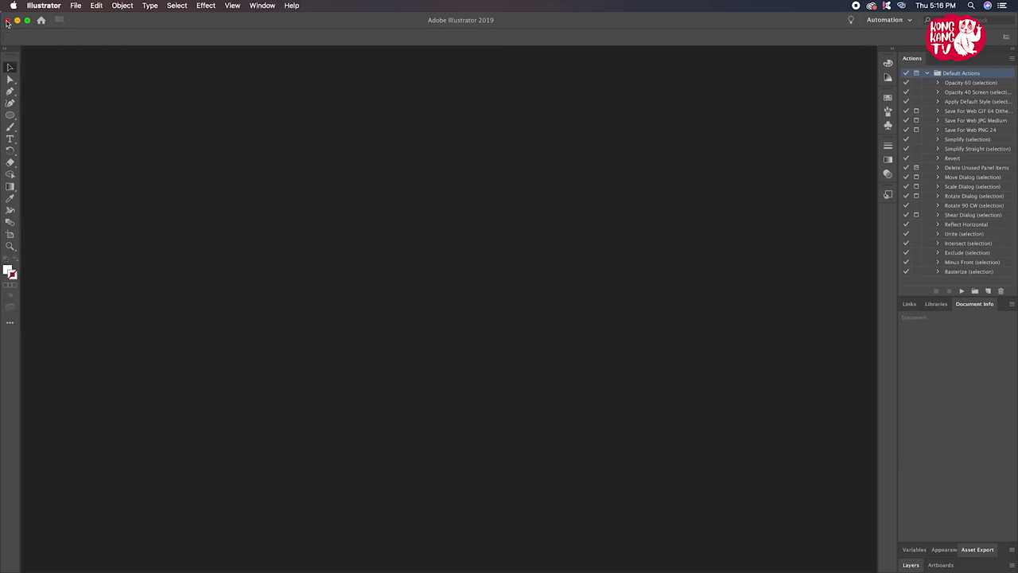
left_click(159, 97)
left_click(27, 20)
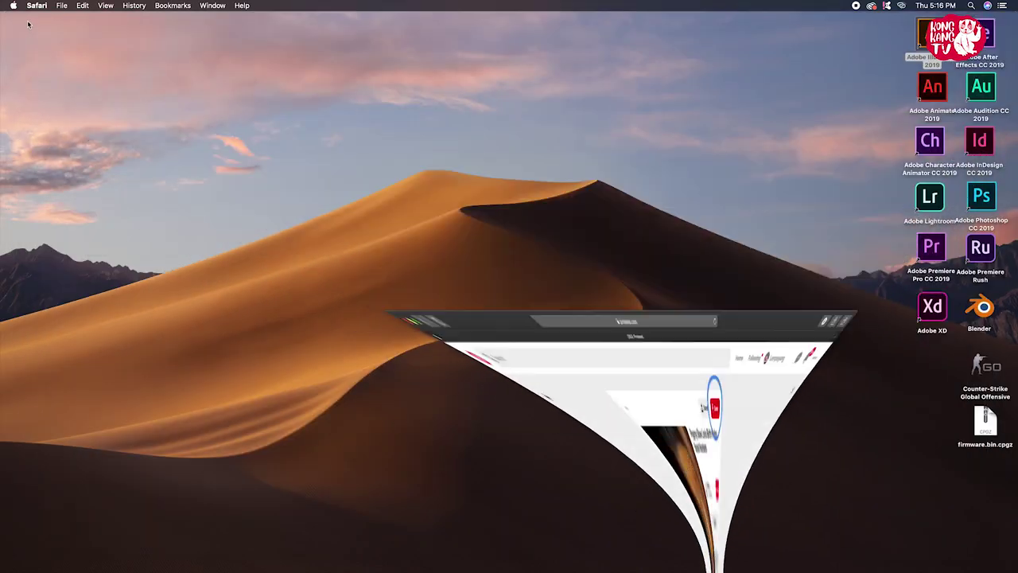
double_click(929, 34)
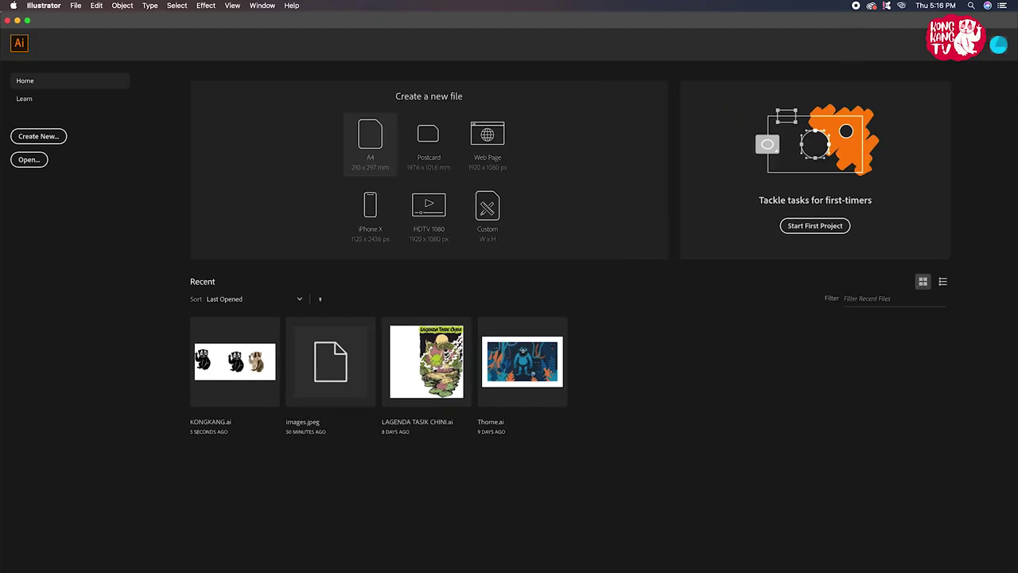
left_click(244, 379)
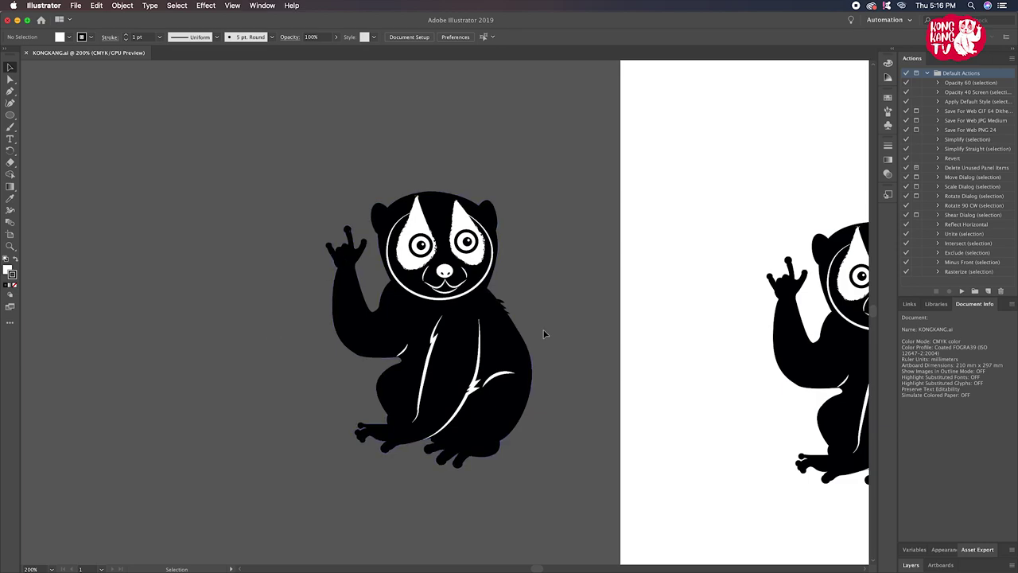
Apply a Pathfinder effect to the whole reopened loris, accept the warning, and show the Links panel
left_click_drag(305, 186, 552, 521)
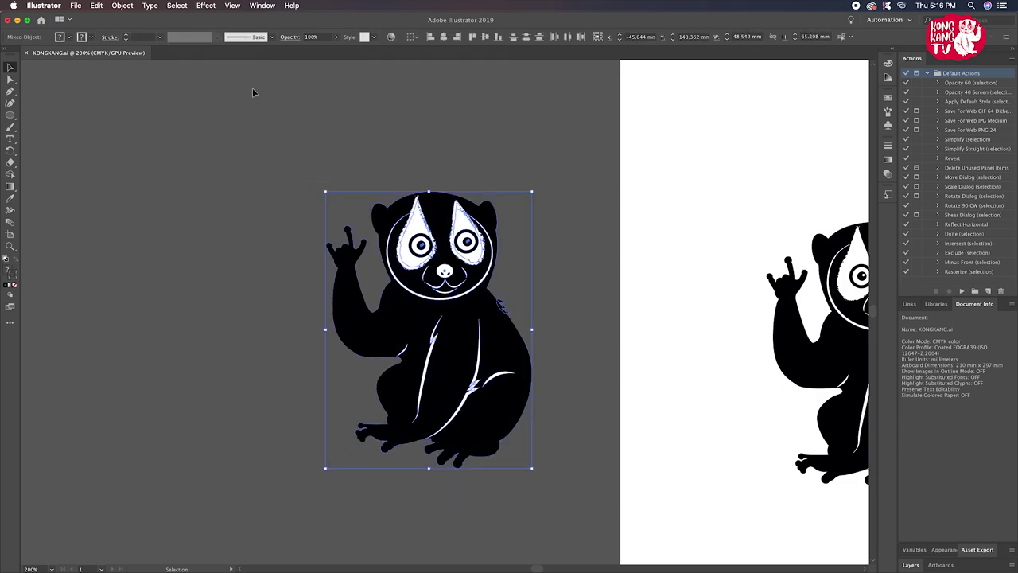
left_click(203, 6)
mouse_move(225, 115)
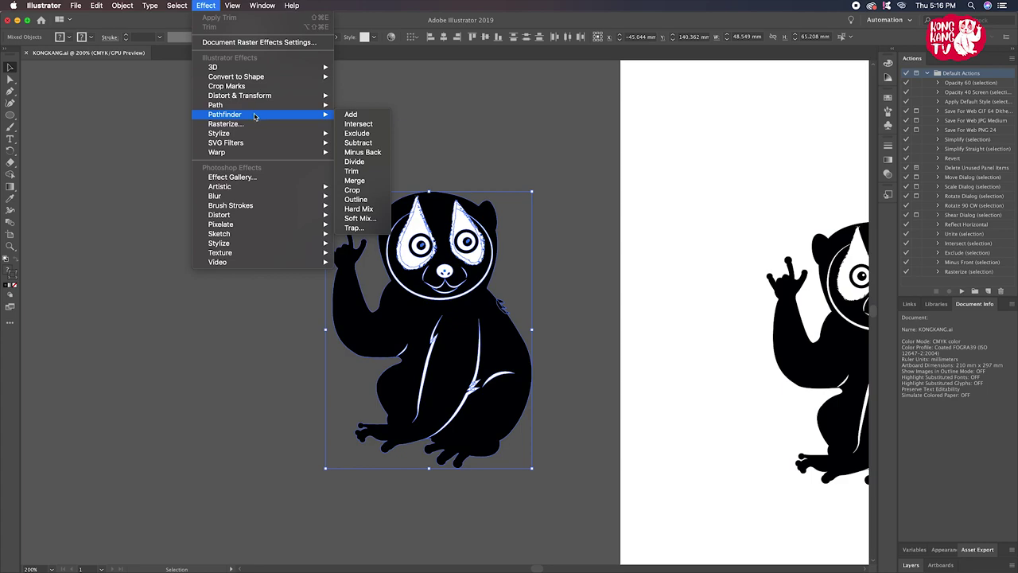
key("Escape")
key("Escape")
left_click(212, 8)
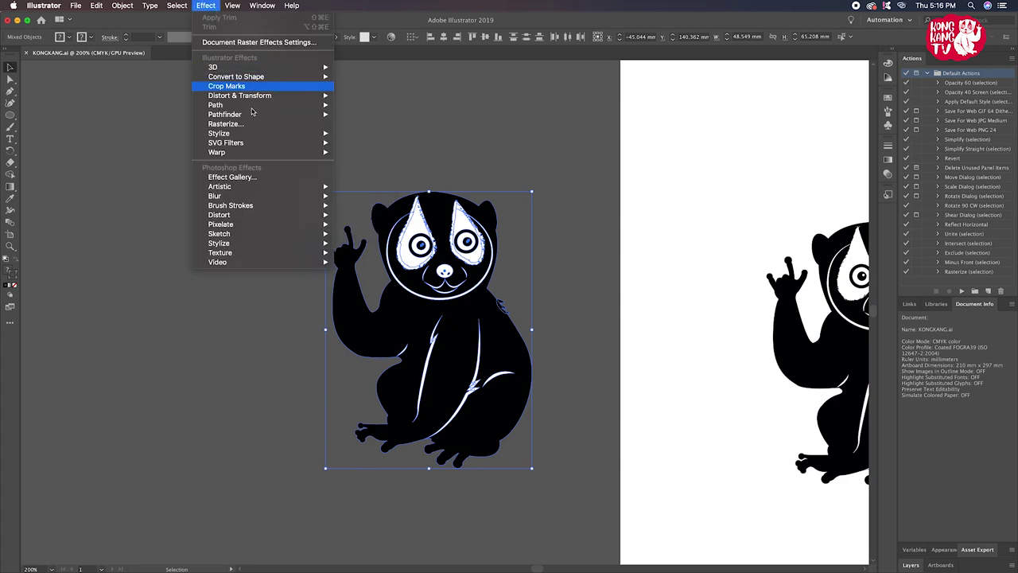
key("Escape")
key("Escape")
left_click(218, 11)
mouse_move(225, 115)
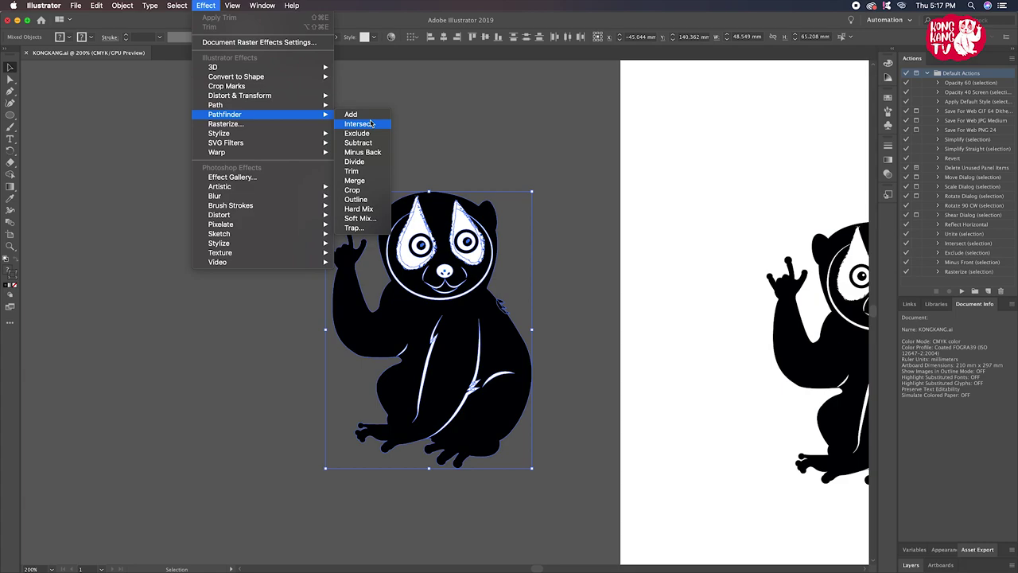
left_click(371, 173)
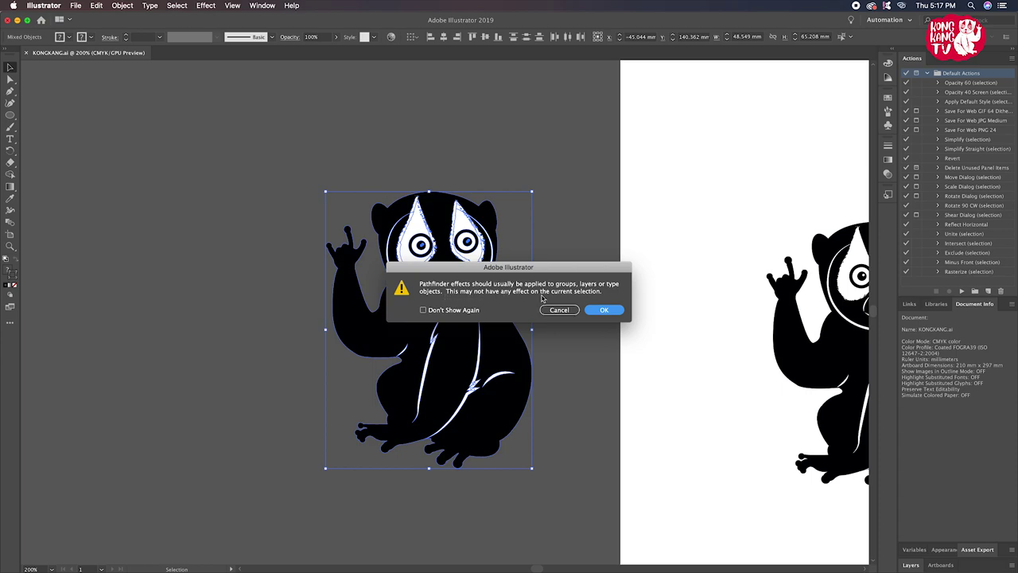
left_click(602, 310)
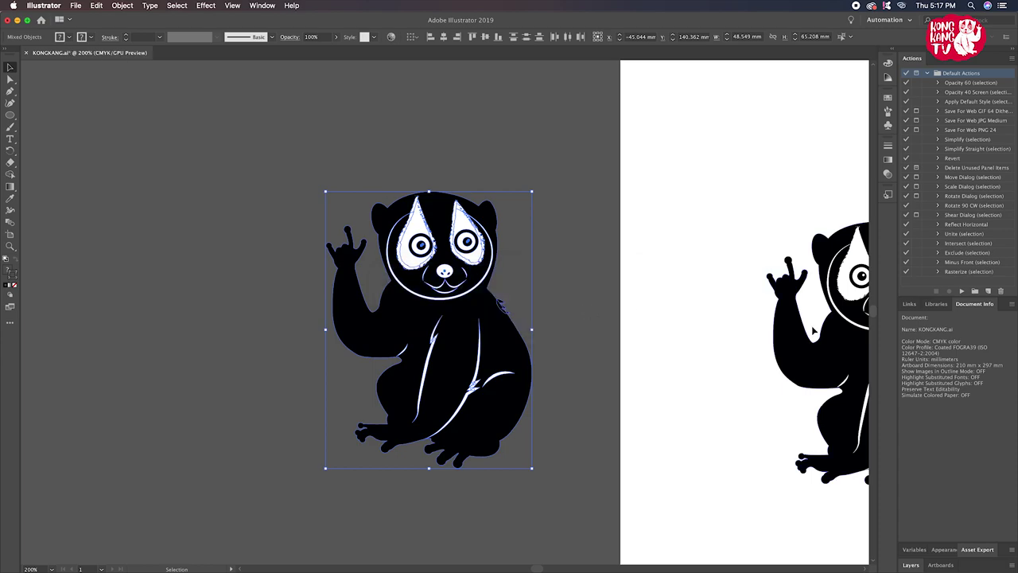
left_click(909, 304)
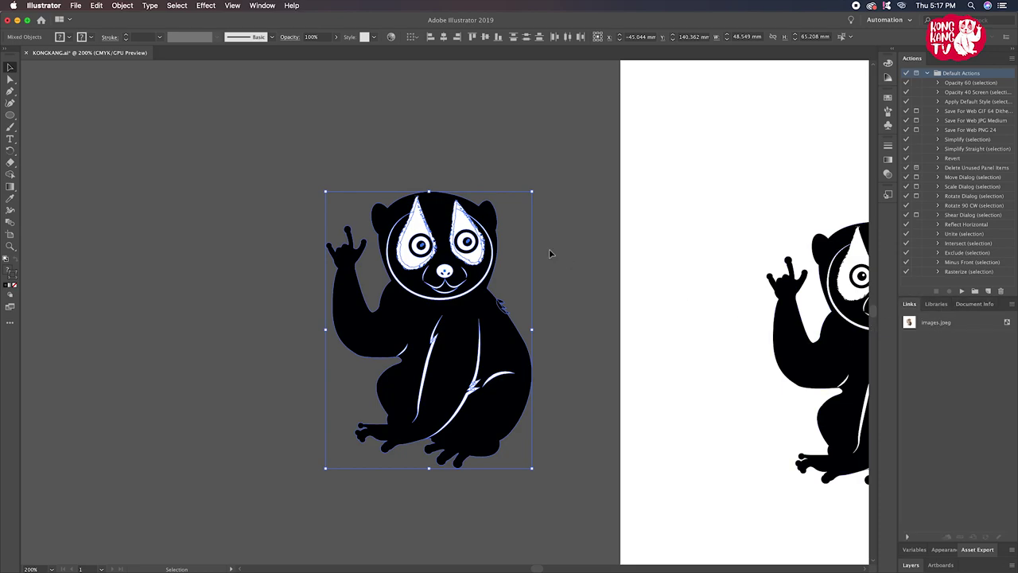
Move the slow loris onto the upper middle of the white artboard
left_click_drag(389, 242, 692, 123)
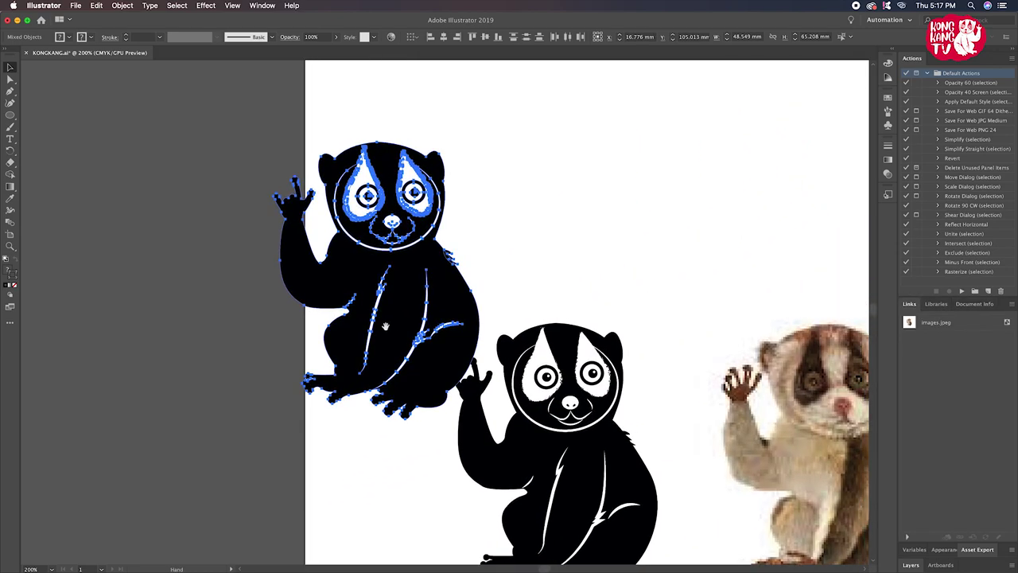
mouse_move(693, 123)
left_mouse_down()
mouse_move(515, 186)
mouse_move(646, 196)
left_mouse_up()
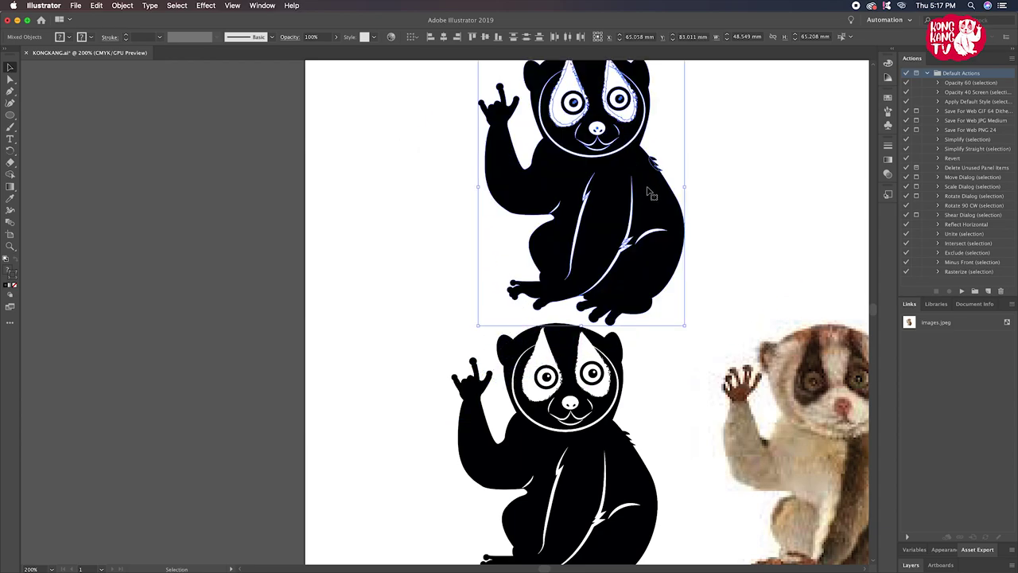
scroll(645, 197, "up", 5)
left_click_drag(605, 326, 625, 254)
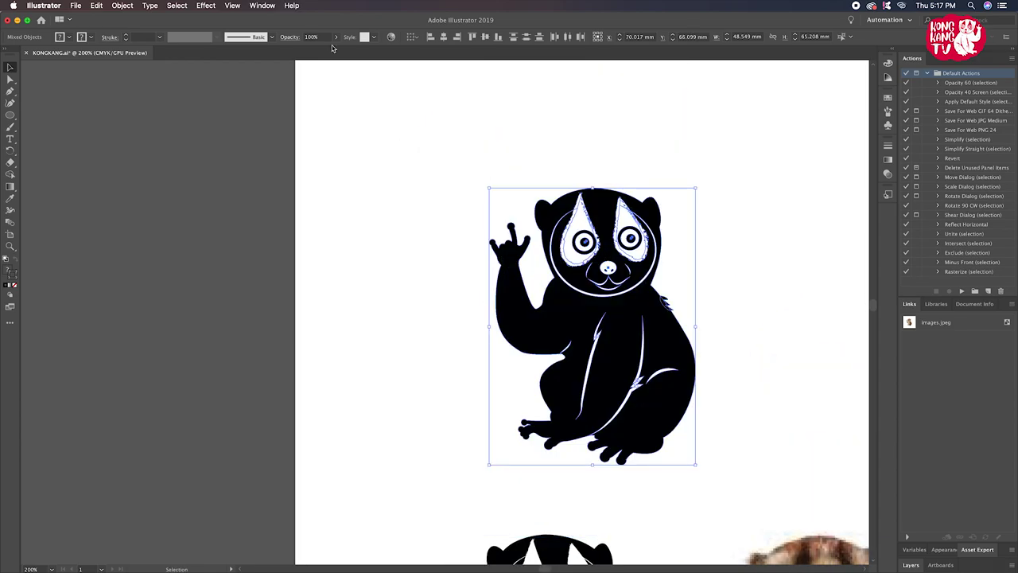
Apply Pathfinder Subtract to the loris and accept the warning
left_click(205, 6)
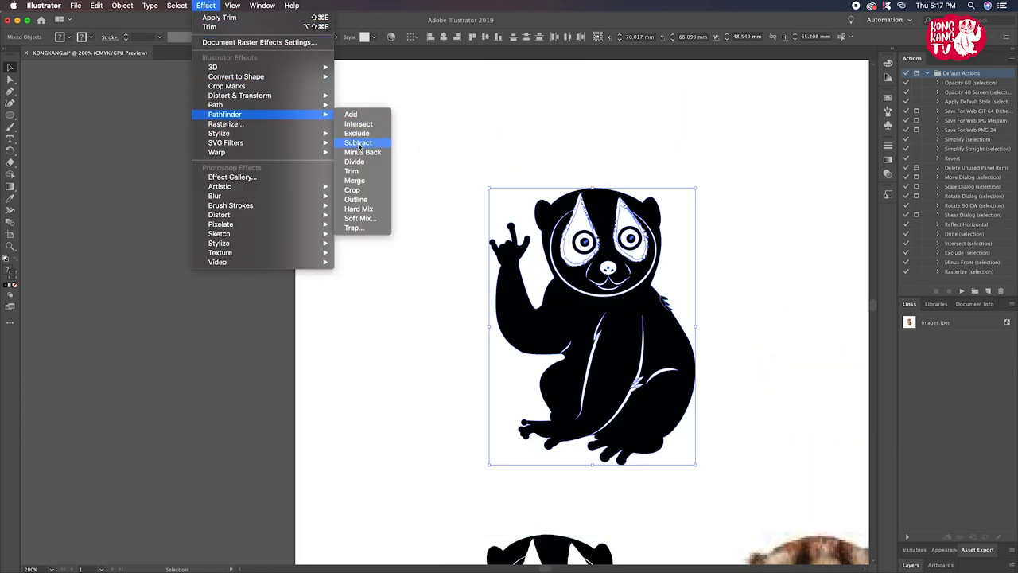
left_click(351, 171)
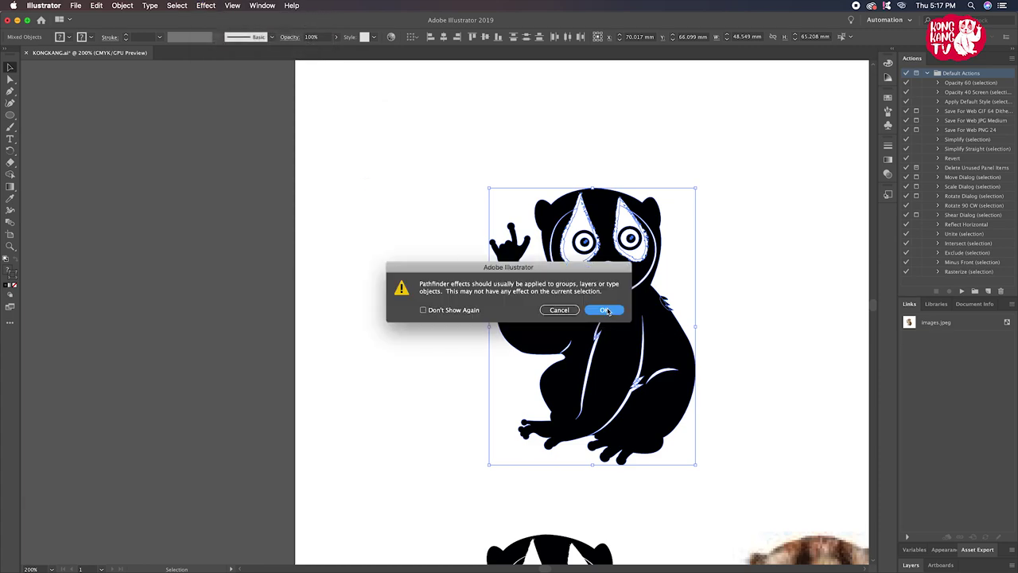
left_click(606, 311)
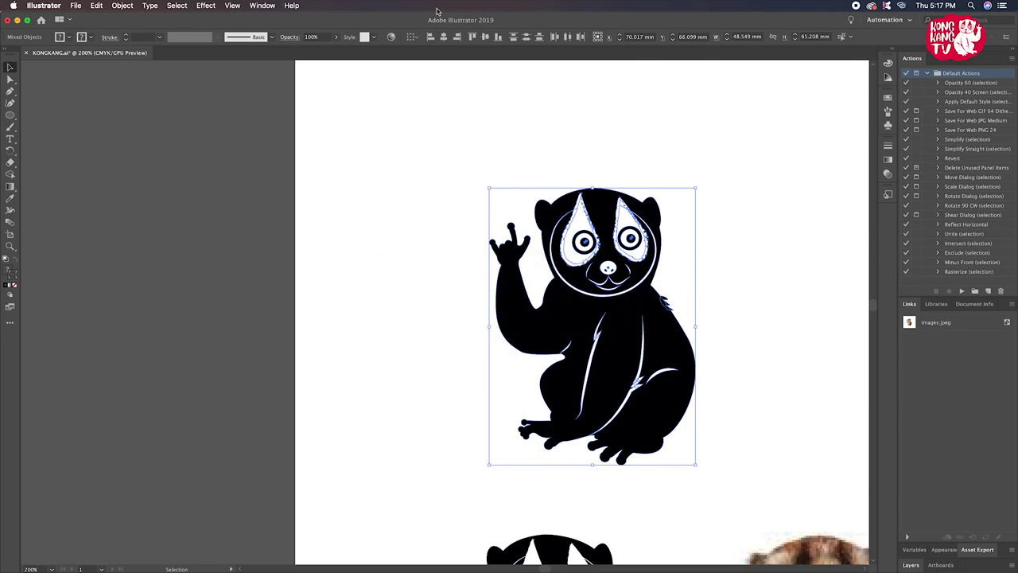
left_click(256, 10)
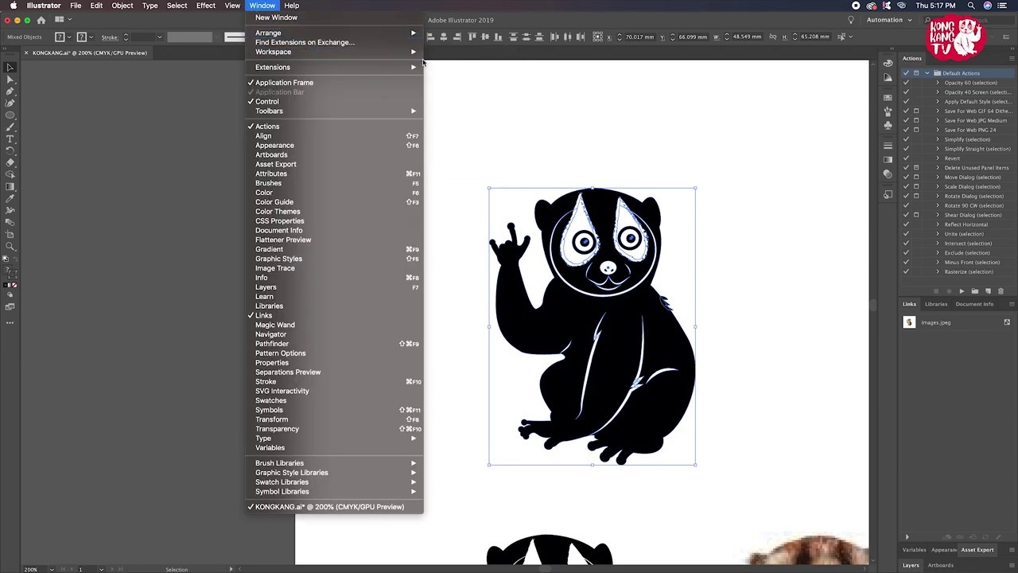
Unite the loris artwork's shapes into one silhouette with Pathfinder
mouse_move(273, 51)
left_click(492, 111)
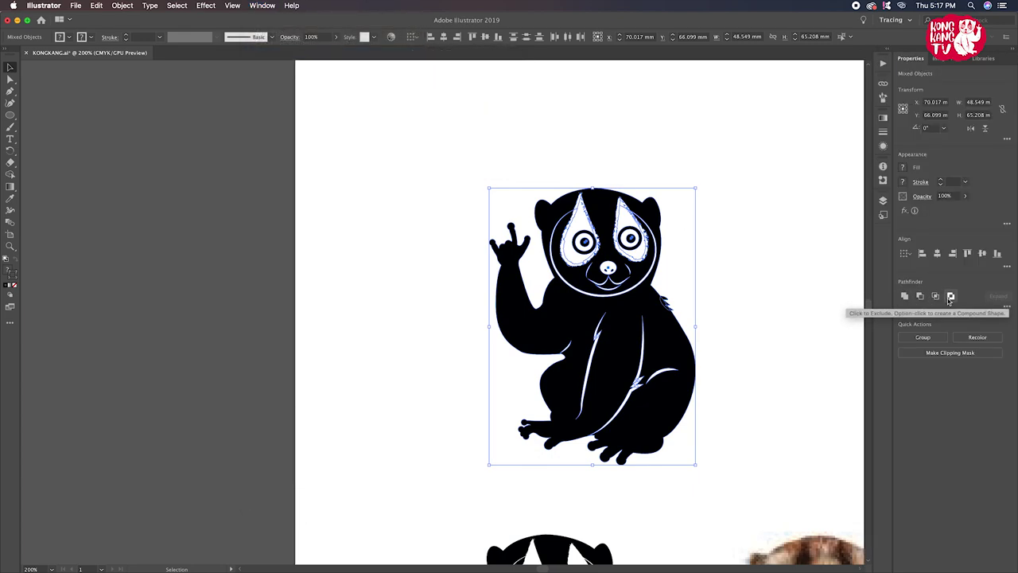
left_click(904, 296)
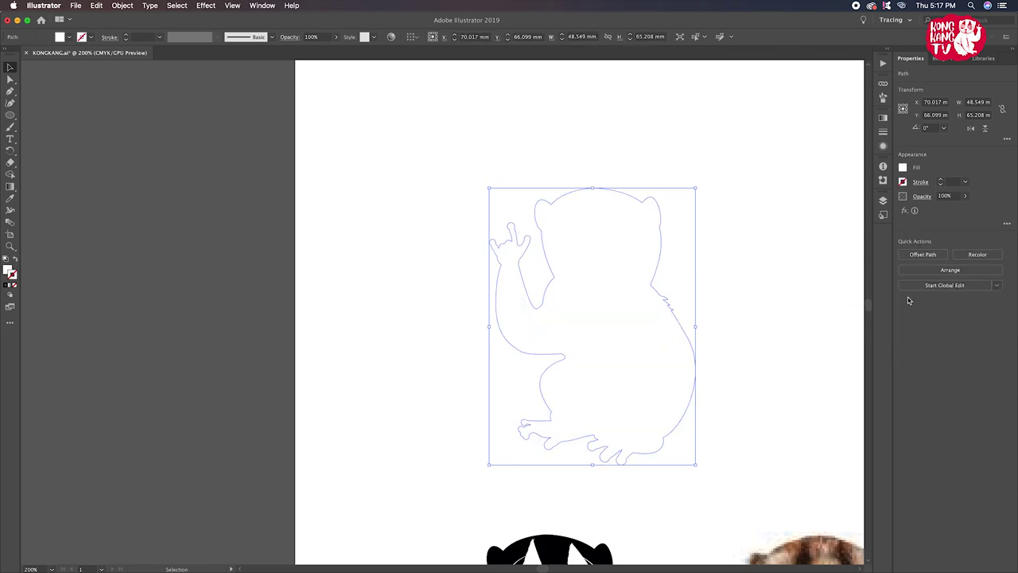
key("ctrl+z")
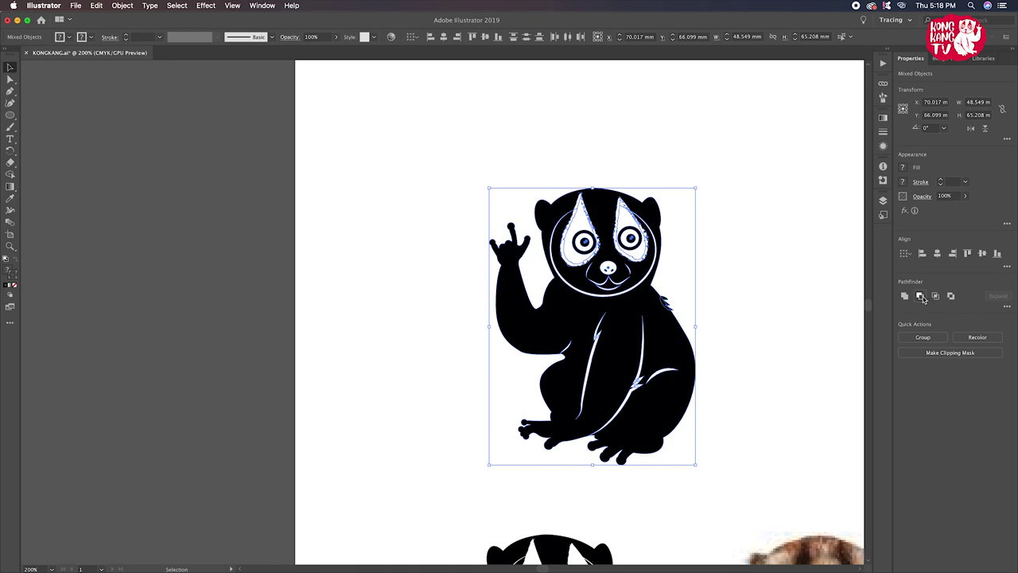
left_click(921, 297)
left_click(776, 298)
left_click(678, 310)
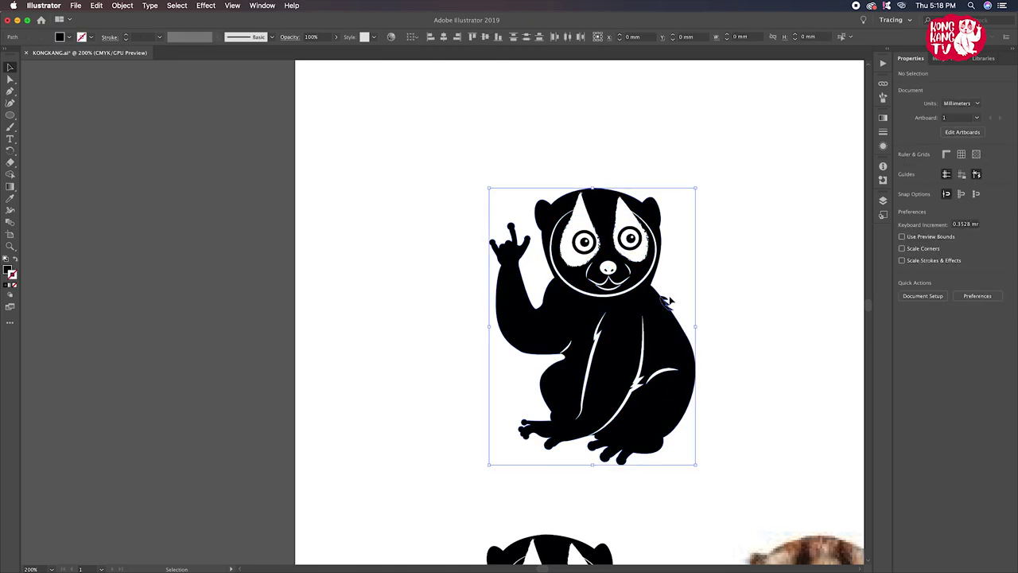
left_click(904, 295)
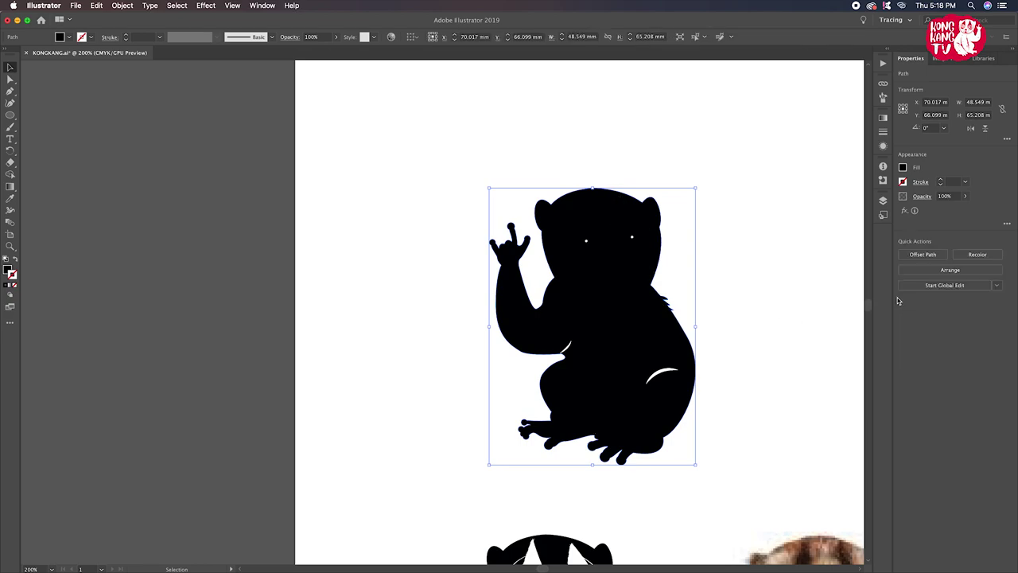
Send the silhouette behind the face details and move it up to complete the feet
right_click(644, 314)
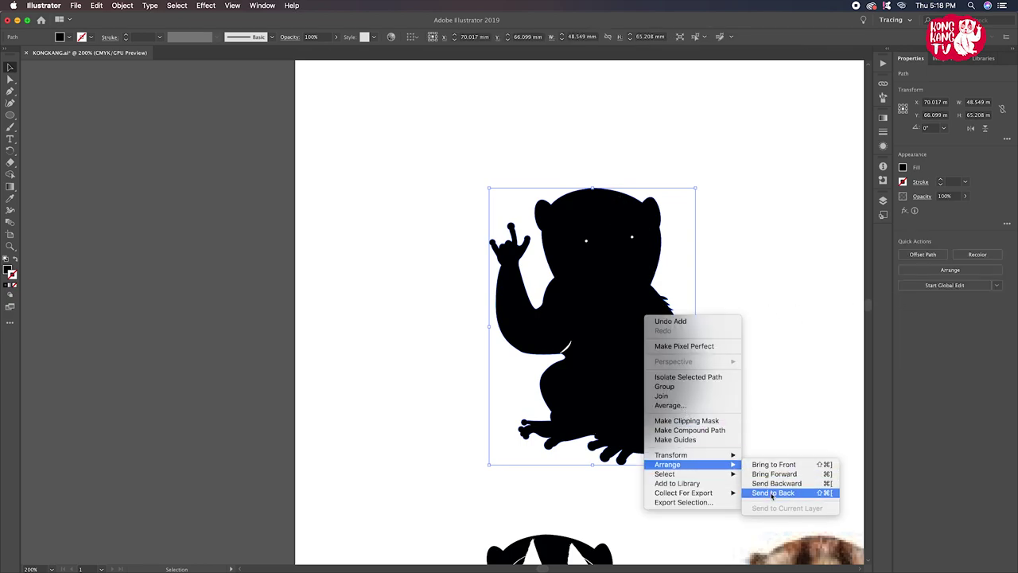
left_click(788, 496)
left_click(751, 454)
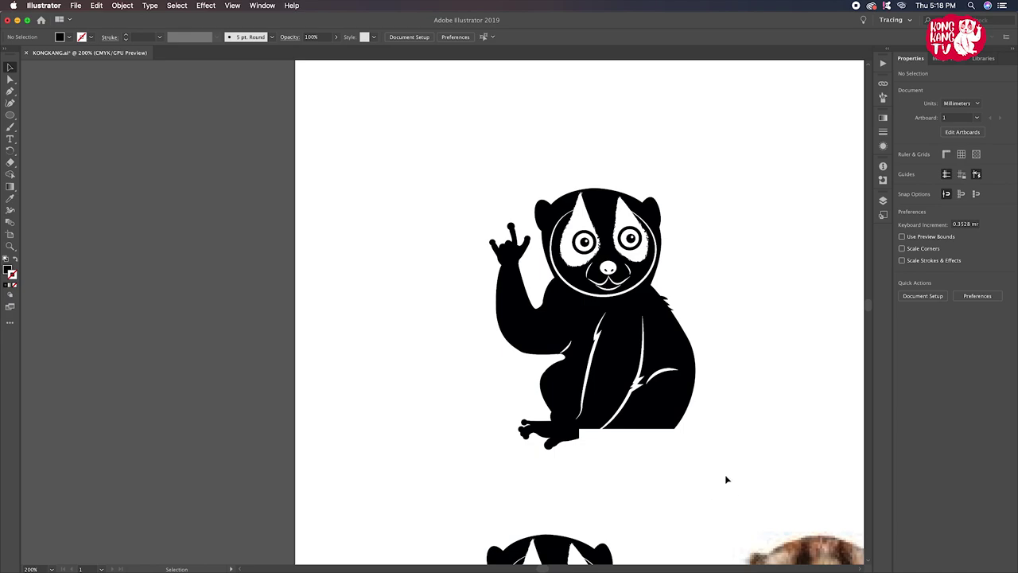
left_click_drag(415, 205, 698, 472)
left_click_drag(675, 405, 681, 358)
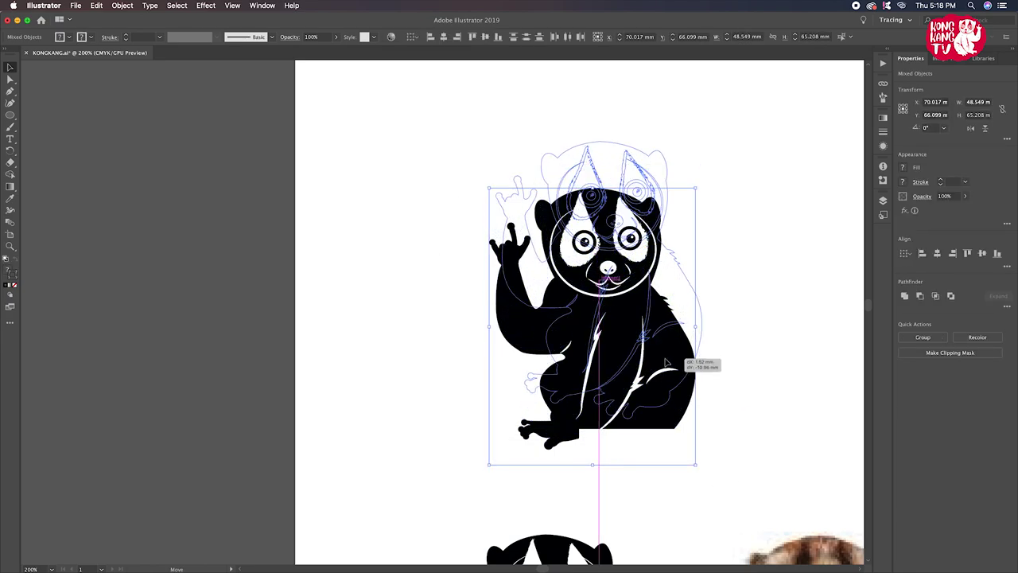
left_click(750, 398)
Merge all loris parts with Pathfinder Merge, then ungroup the result
left_click_drag(750, 420, 487, 143)
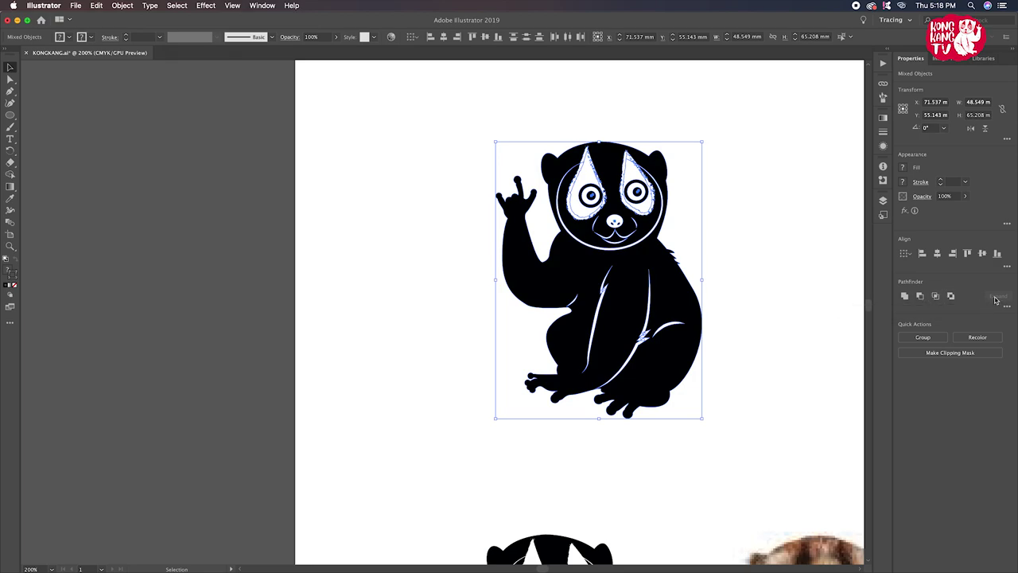
left_click(1007, 305)
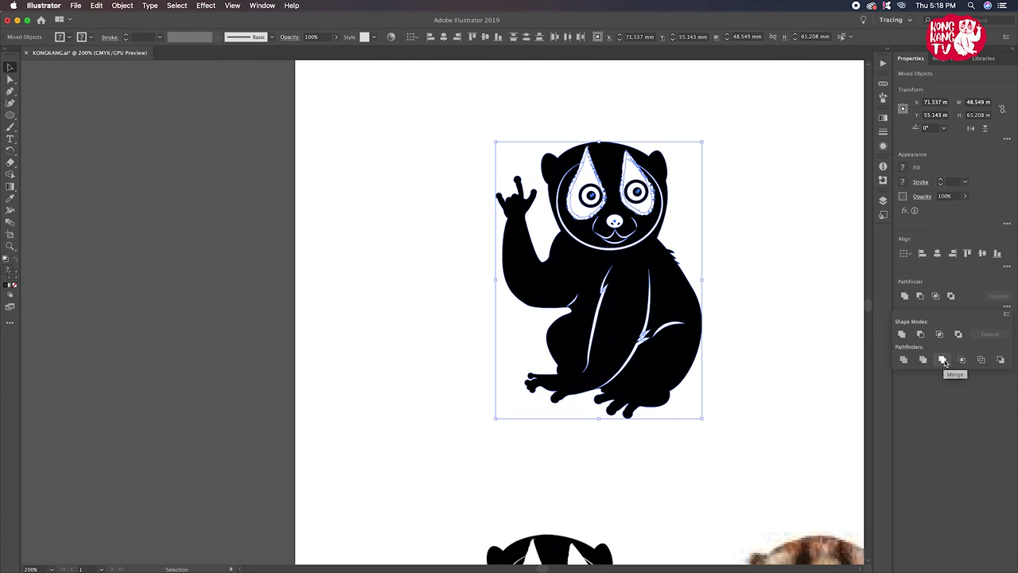
left_click(942, 360)
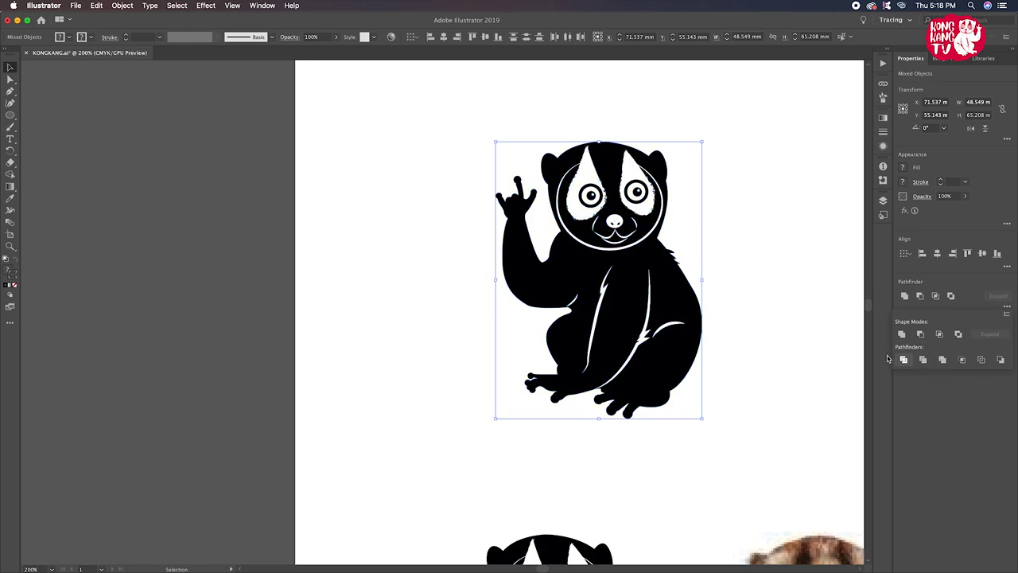
left_click(716, 289)
right_click(625, 280)
left_click(628, 283)
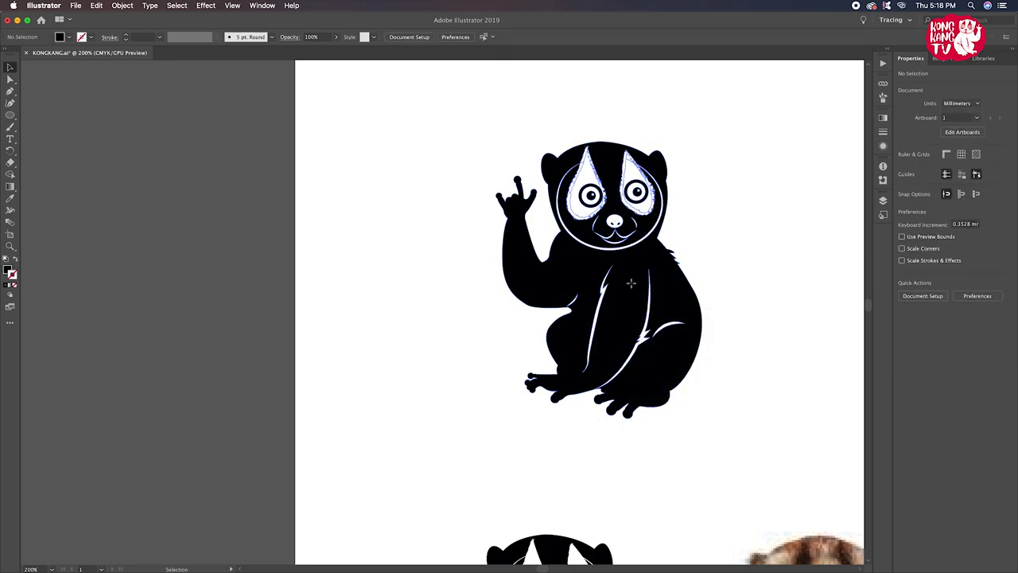
right_click(631, 284)
left_click(656, 367)
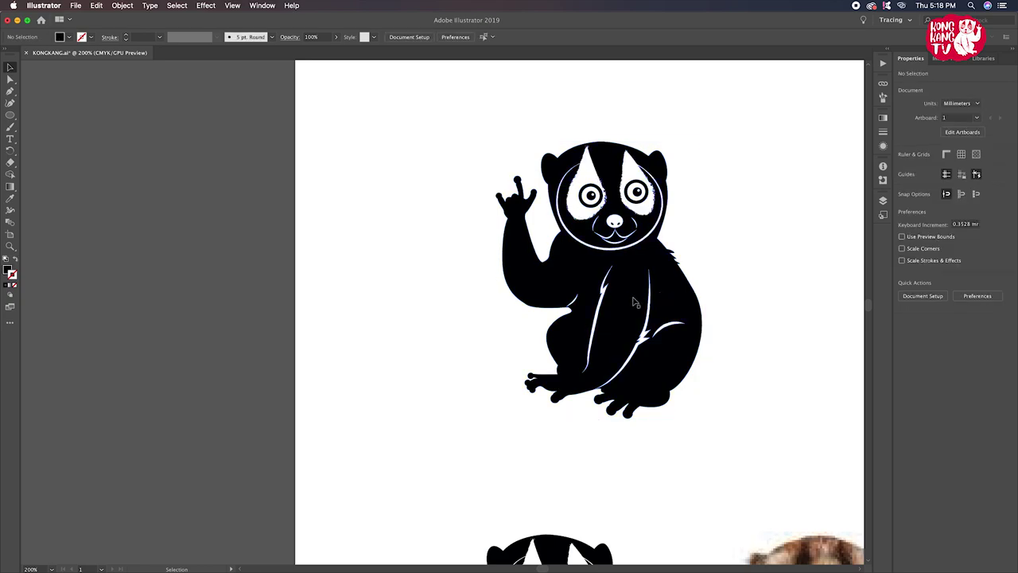
left_click(607, 298)
Recolour the left eye's small pupil white
left_click(609, 299)
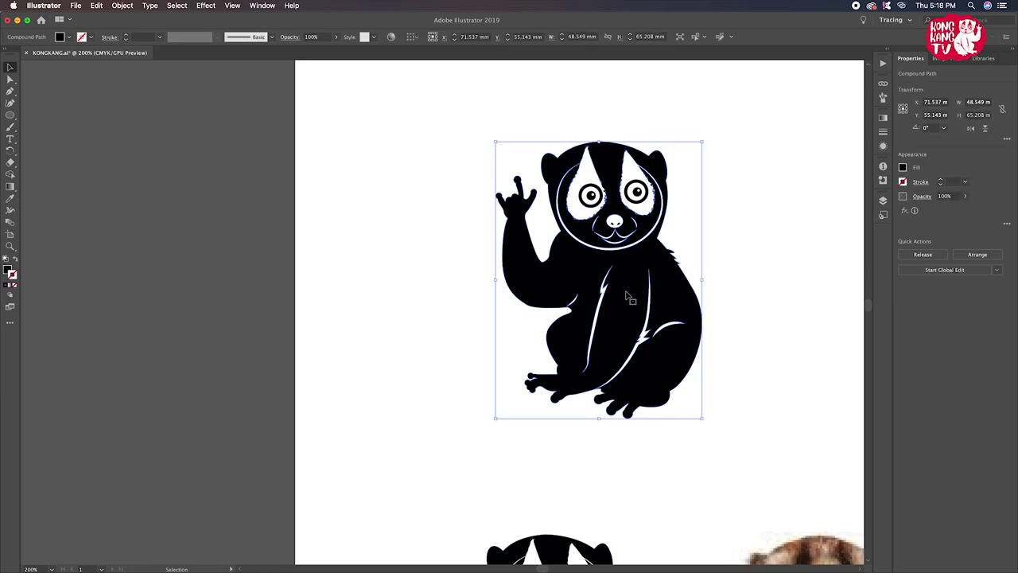
left_click(731, 287)
left_click(592, 199)
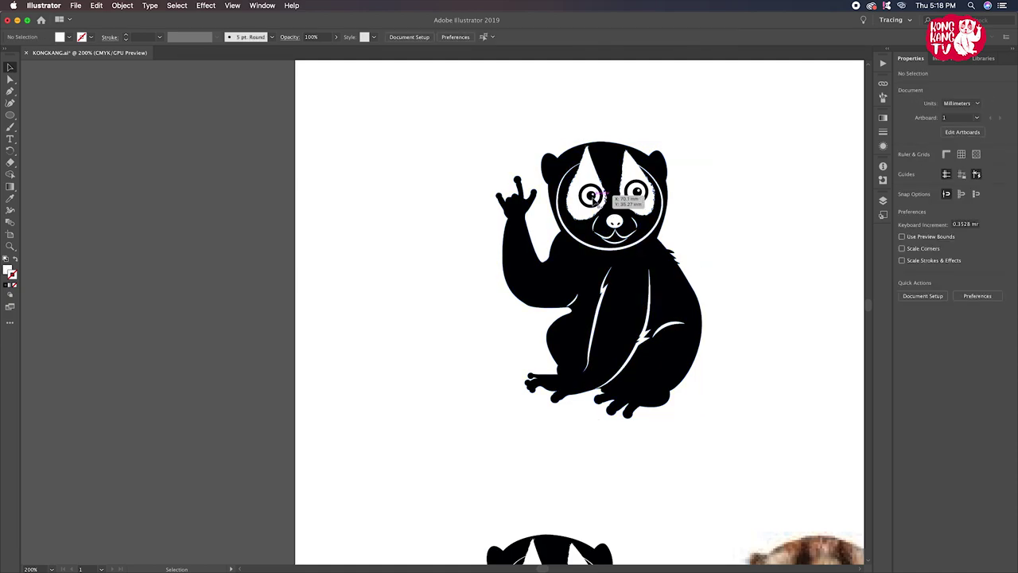
left_click(593, 197)
left_click(590, 198)
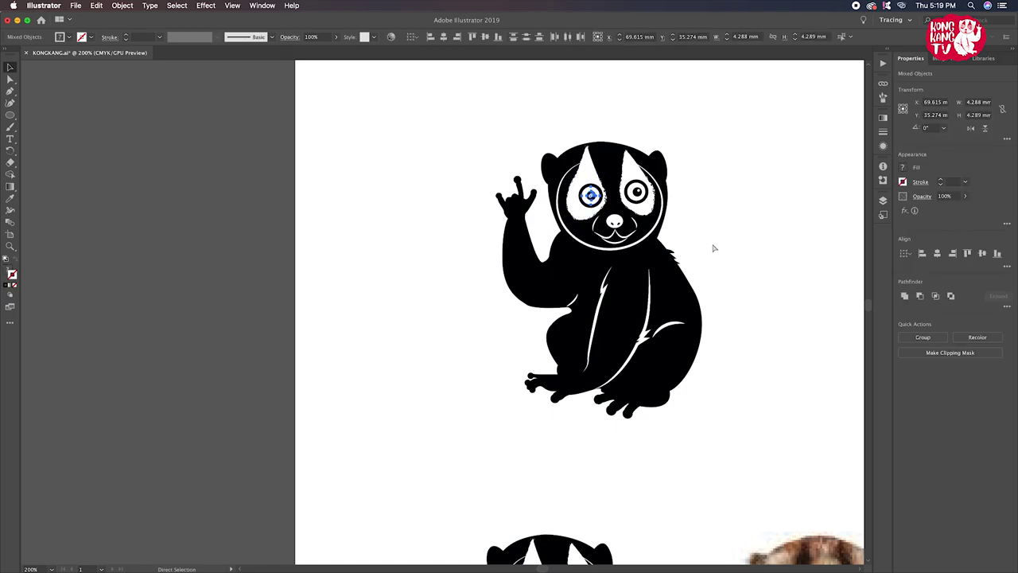
left_click(713, 248)
Place a copy of the whole loris on the pasteboard left of the page
left_click_drag(461, 129, 691, 405)
left_click_drag(623, 330, 163, 302)
scroll(568, 454, "left", 5)
left_click(567, 454)
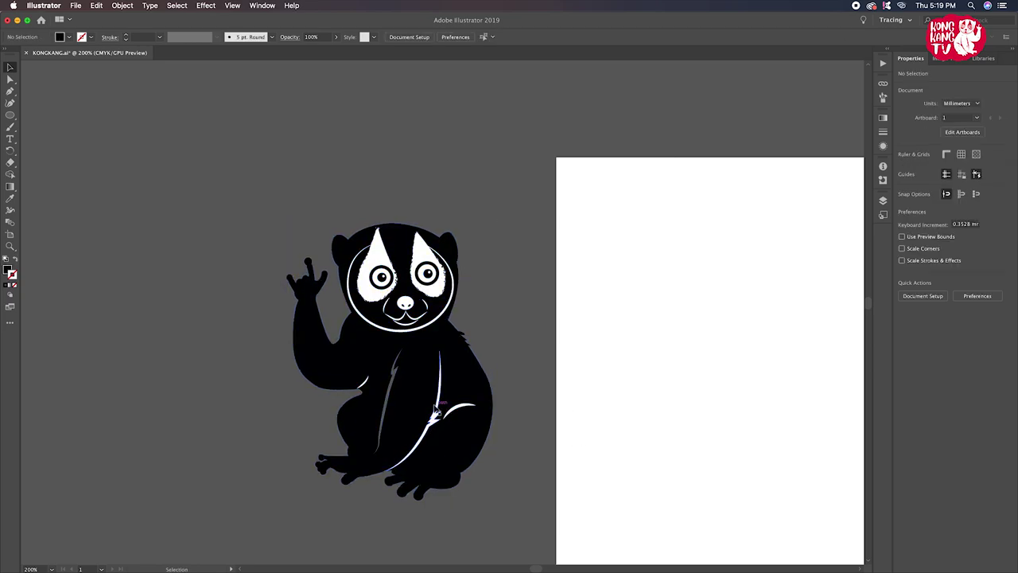
Remove the stray white body line and eye patch piece, and adjust the left eye patch
left_click(363, 388)
left_click(435, 419)
key("ctrl+z")
key("ctrl+z")
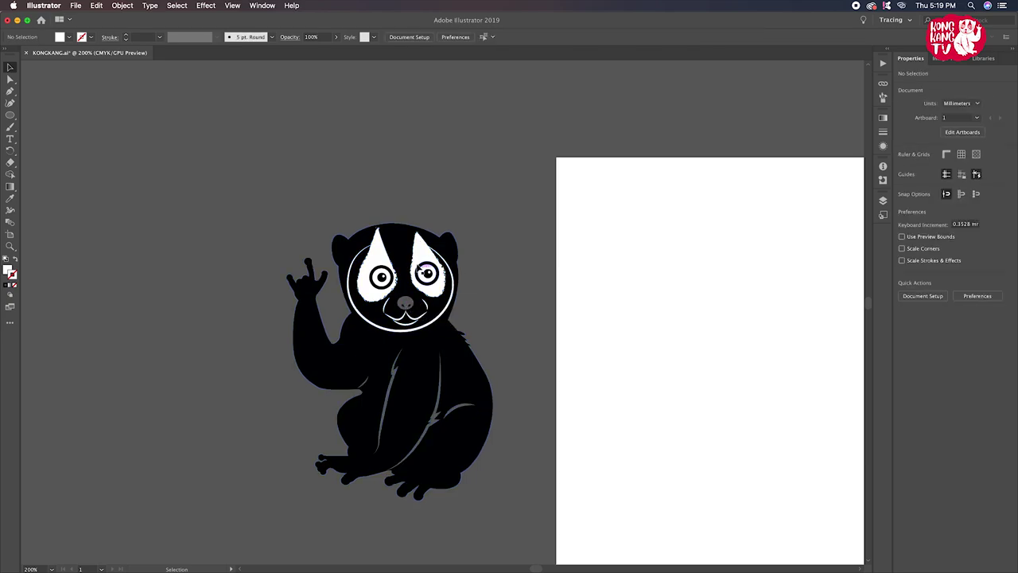
left_click(434, 259)
key("Delete")
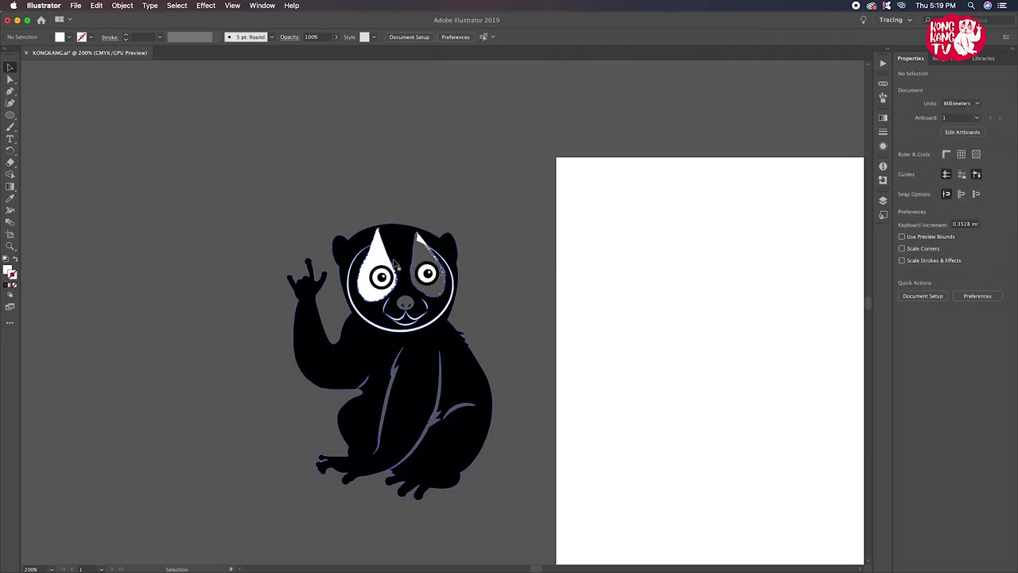
left_click_drag(385, 258, 377, 253)
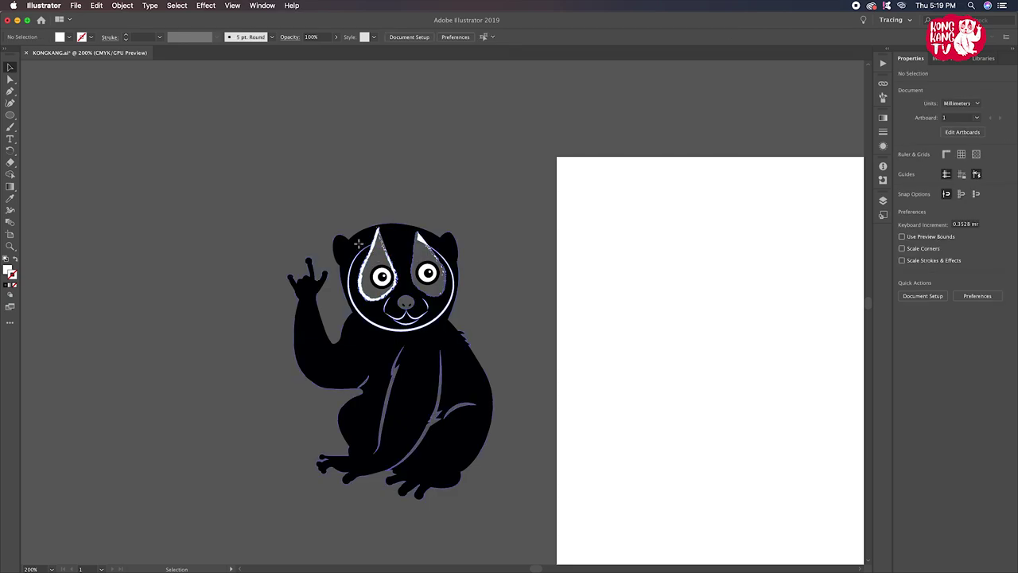
Select every object with the same fill colour via Select > Same, then zoom out
left_click(174, 6)
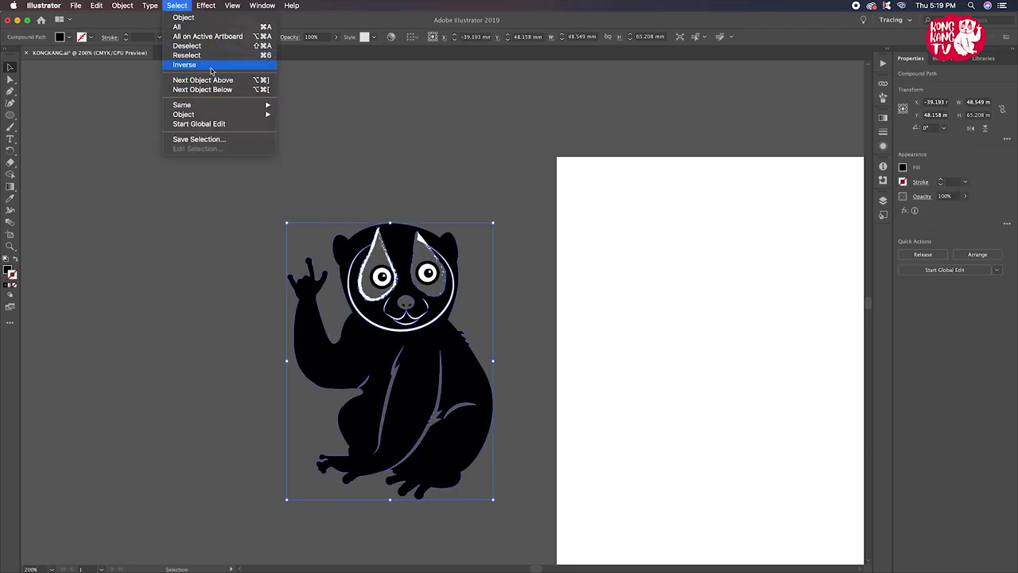
mouse_move(182, 105)
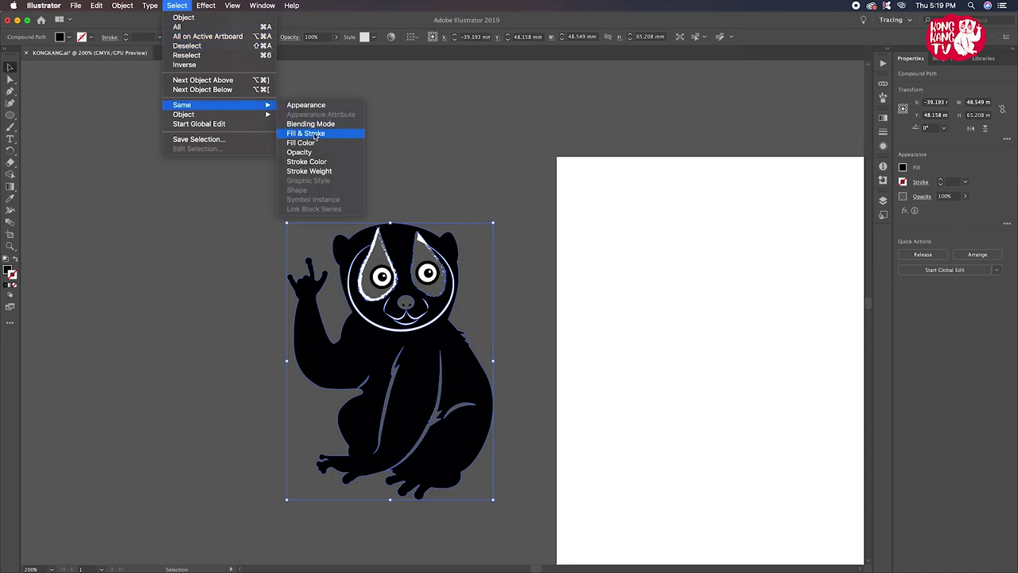
left_click(320, 143)
scroll(352, 170, "down", 1)
scroll(352, 171, "down", 3)
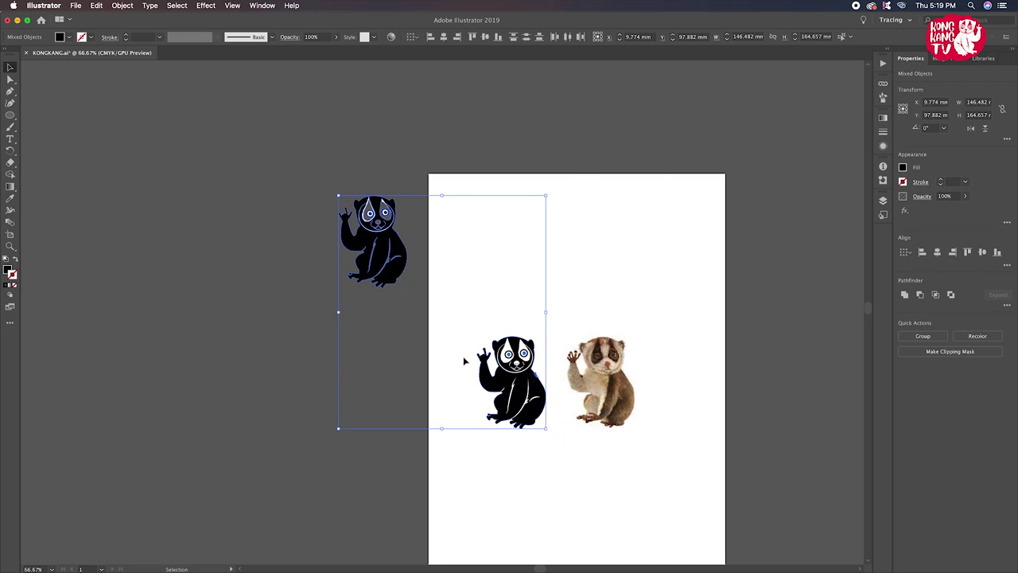
Delete the black loris on the page and select the pasteboard loris's black-filled parts
left_click_drag(545, 466, 460, 333)
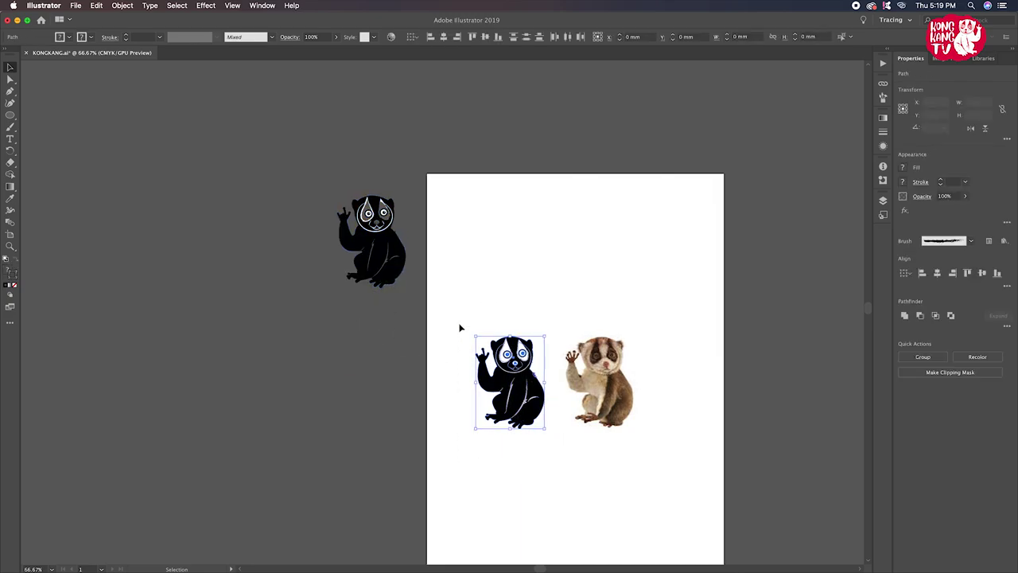
key("Delete")
left_click(381, 256)
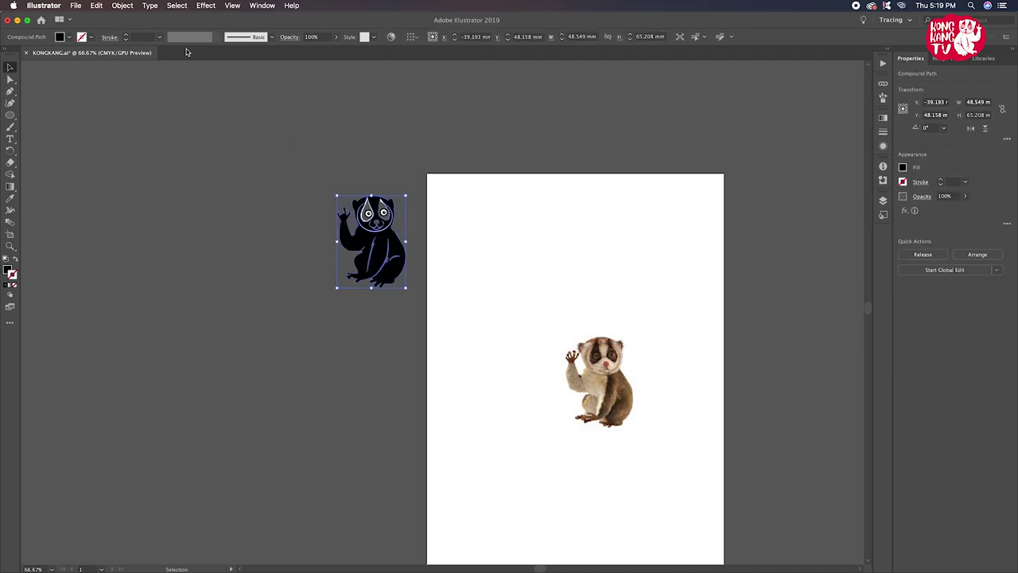
left_click(177, 6)
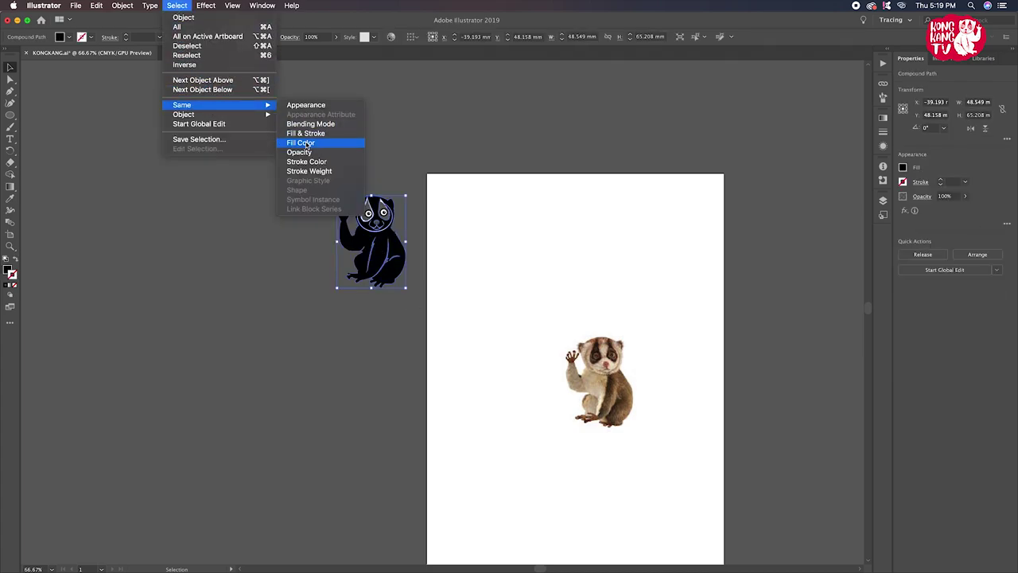
left_click(307, 145)
left_click_drag(379, 249, 520, 290)
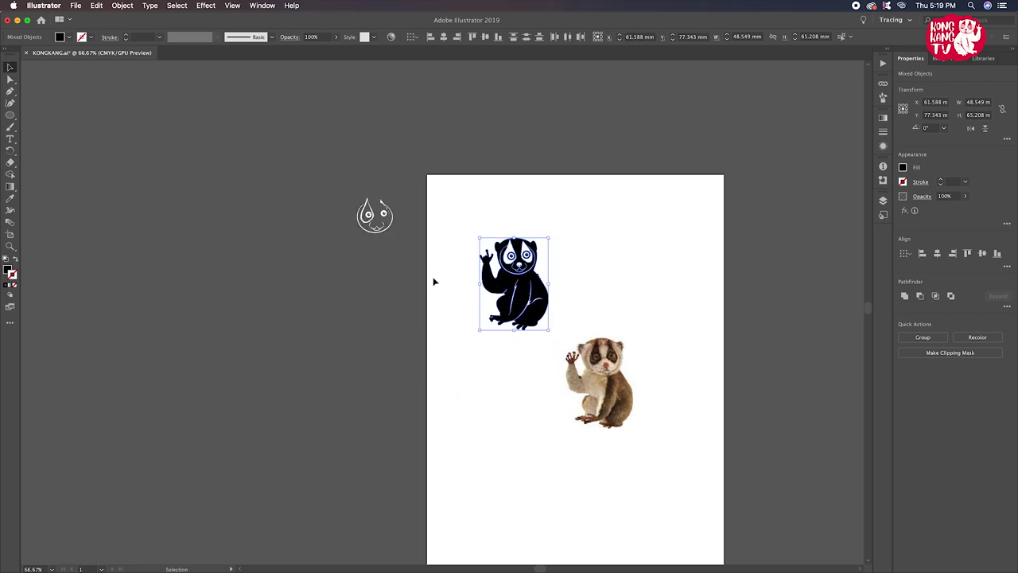
left_click_drag(511, 289, 331, 335)
left_click(392, 284)
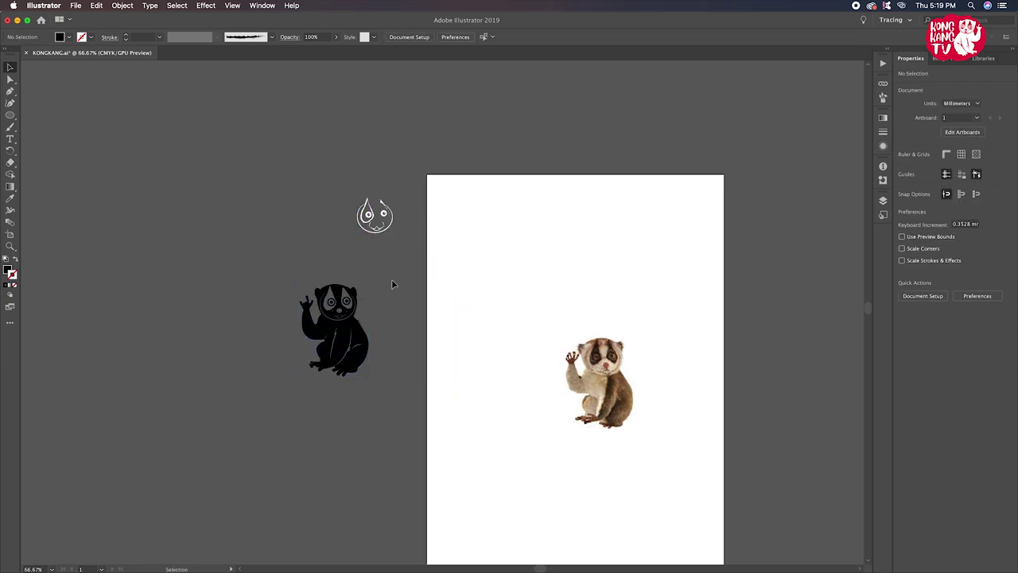
Delete the leftover white head outline and a tiny stray dot from the pasteboard
key("super+equal")
key("super+equal")
key("super+equal")
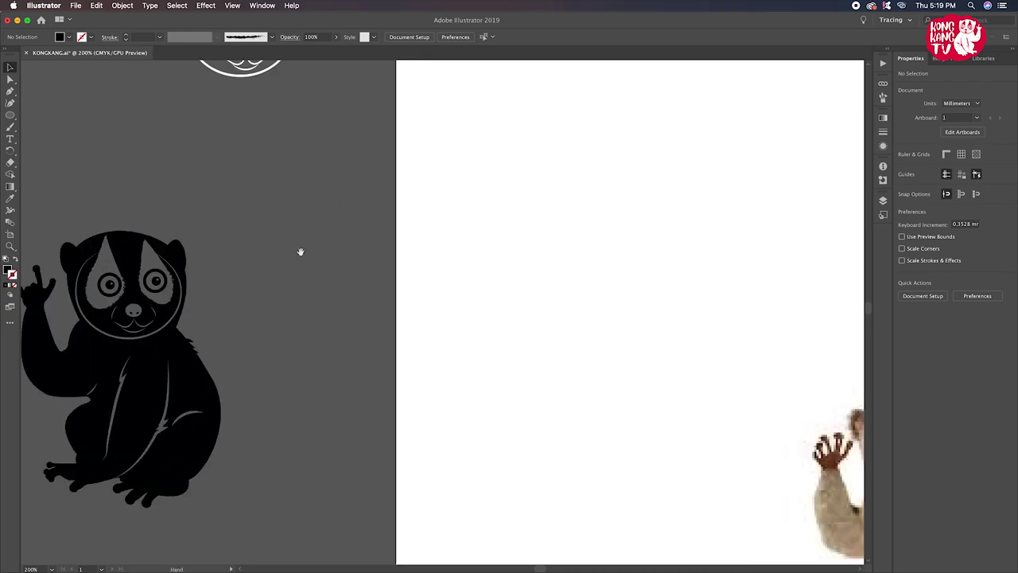
left_click_drag(300, 250, 548, 339)
left_click_drag(404, 117, 579, 242)
key("Delete")
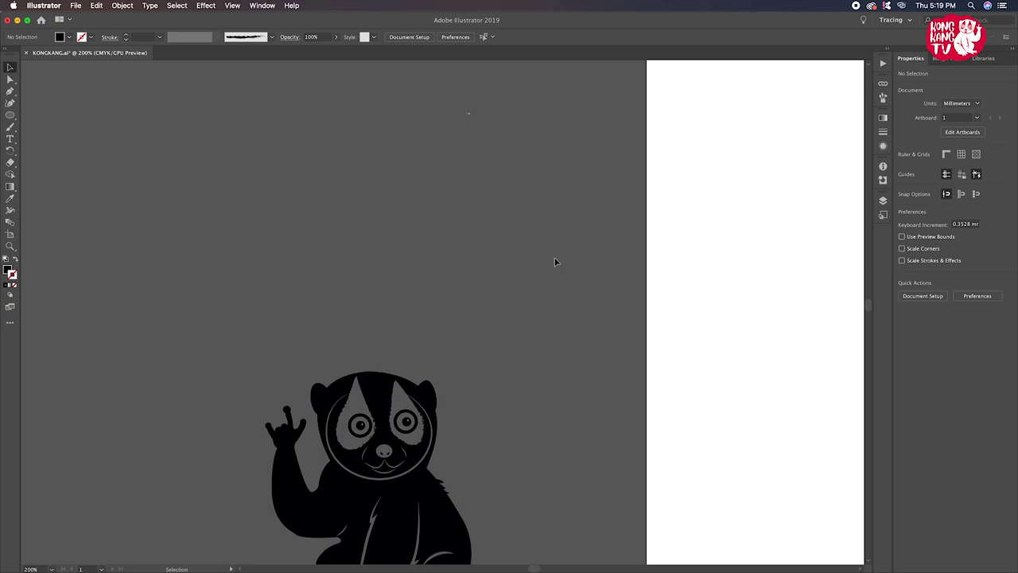
key("super+minus")
key("super+minus")
left_click_drag(318, 135, 432, 179)
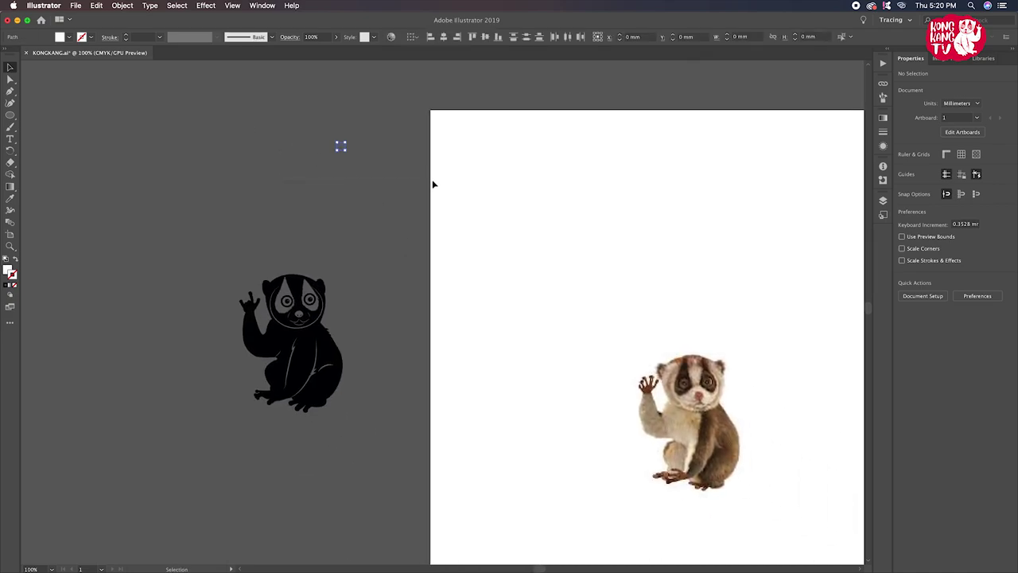
key("Delete")
Move the whole black loris group from the pasteboard onto the page
left_click_drag(328, 331, 584, 291)
key("super+z")
left_click(224, 238)
left_click(322, 381)
mouse_move(326, 330)
left_mouse_down()
mouse_move(549, 298)
mouse_move(596, 380)
left_mouse_up()
left_click(625, 300)
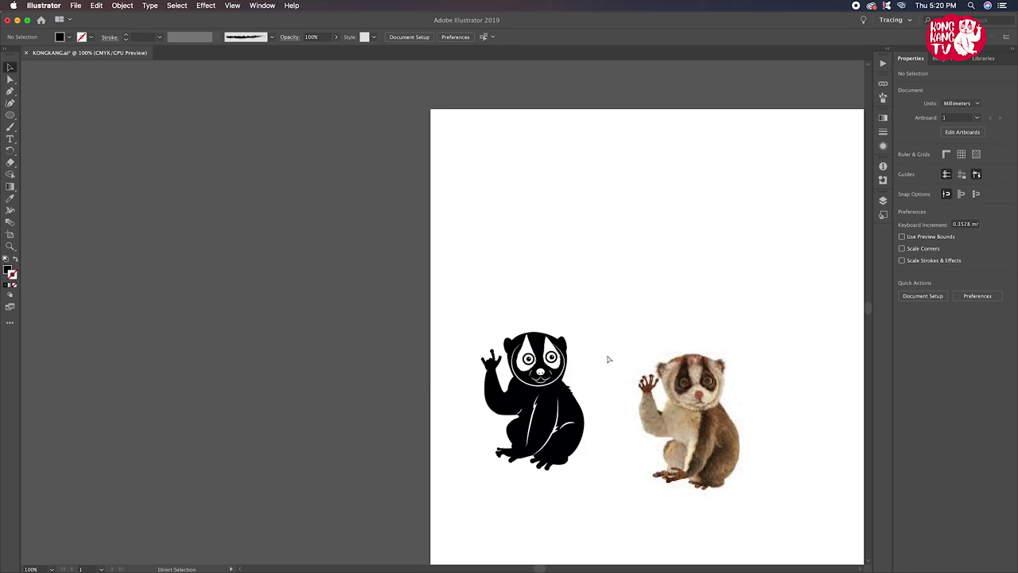
Nudge the loris photo right, reposition the black loris, and choose the Rectangle tool
scroll(608, 358, "up", 3)
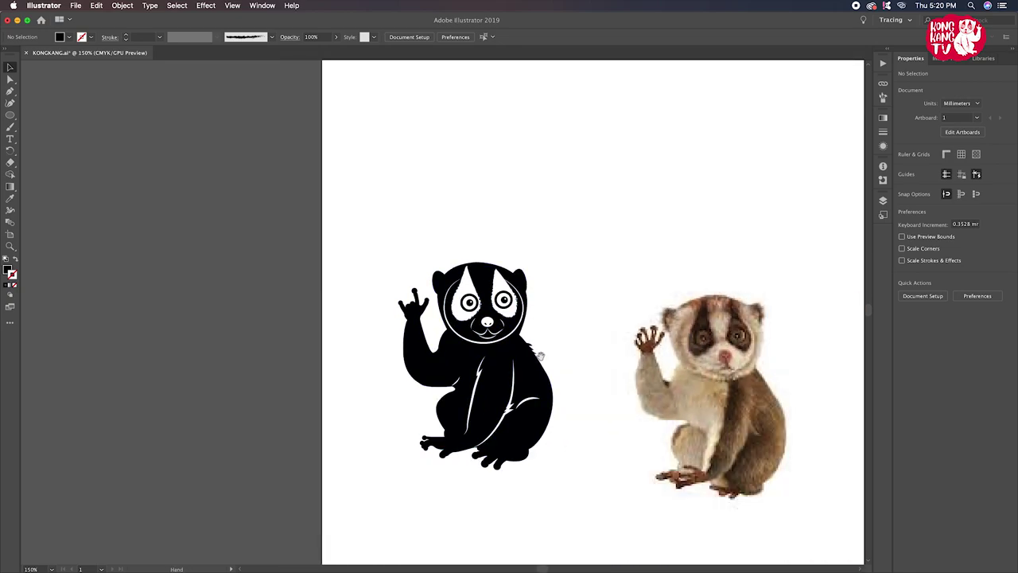
scroll(539, 354, "right", 5)
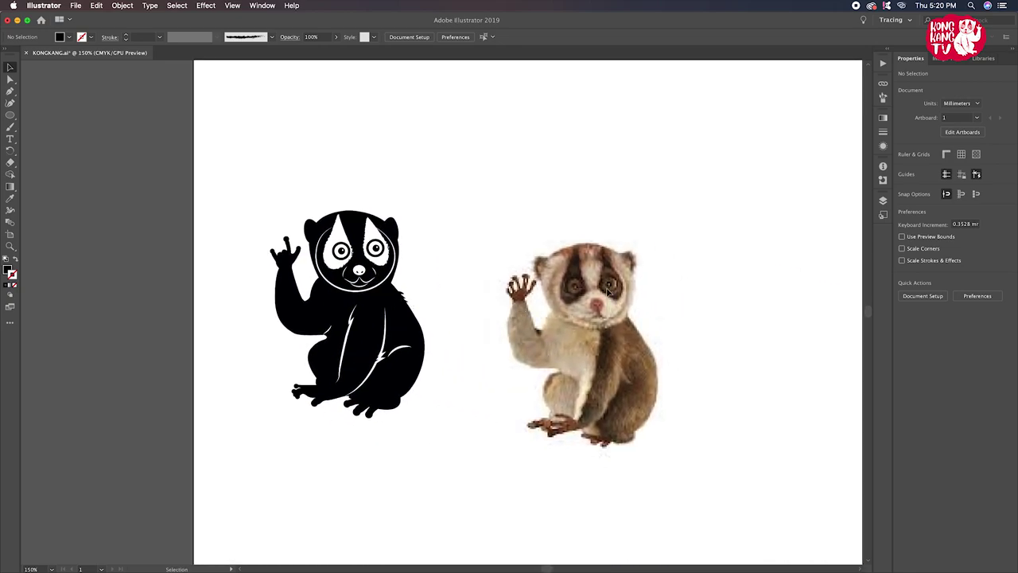
left_click_drag(587, 332, 682, 267)
left_click(415, 433)
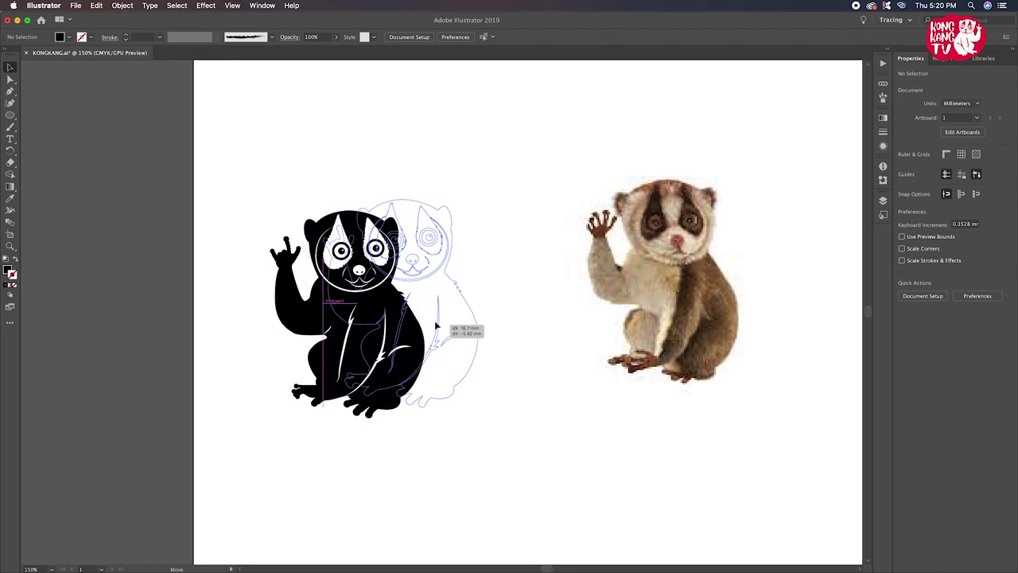
left_click_drag(389, 368, 481, 334)
key("ctrl+equal")
key("v")
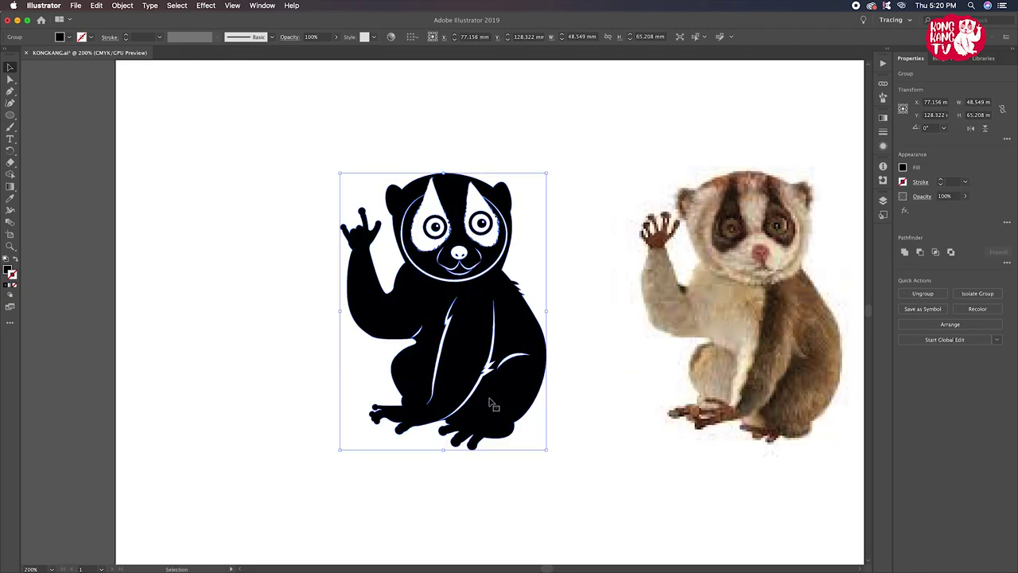
left_click(445, 485)
mouse_move(453, 475)
left_mouse_down()
mouse_move(408, 527)
mouse_move(343, 466)
mouse_move(435, 472)
mouse_move(353, 474)
left_mouse_up()
key("ctrl+minus")
key("ctrl+minus")
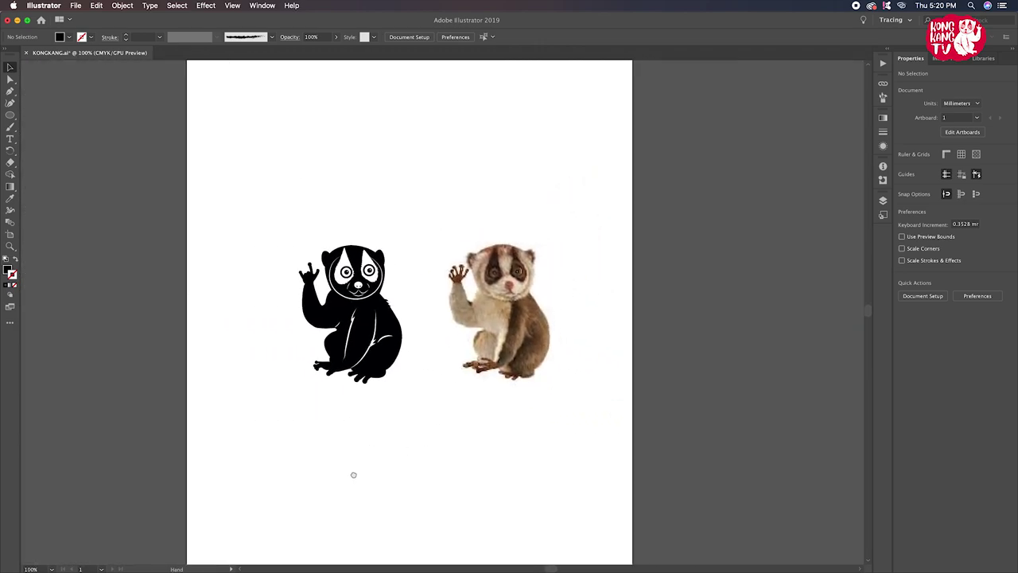
left_click_drag(11, 115, 56, 117)
Draw a square near the page's top left and fill it red from the Web swatch library
left_click_drag(236, 141, 362, 207)
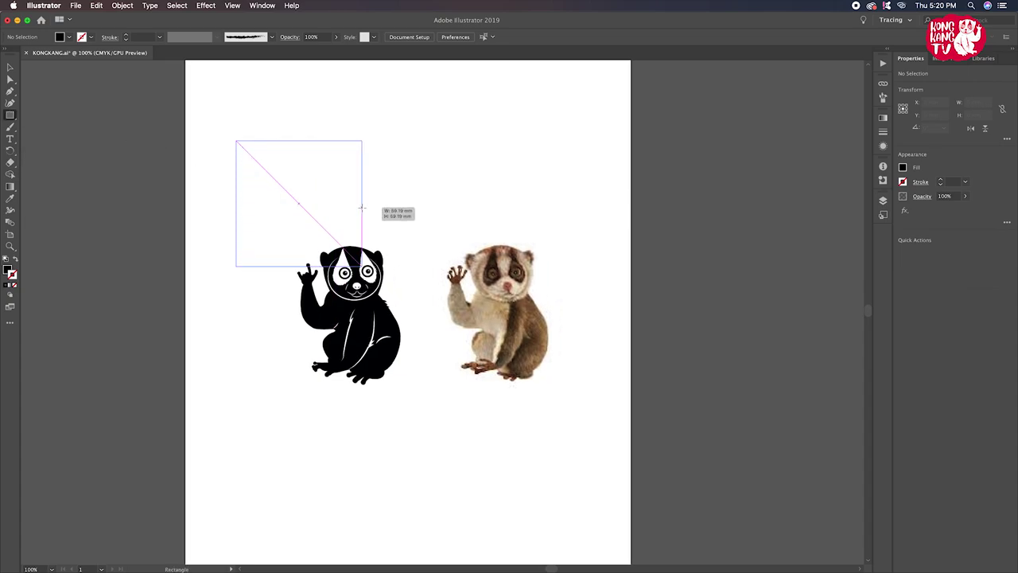
left_click_drag(361, 206, 406, 321)
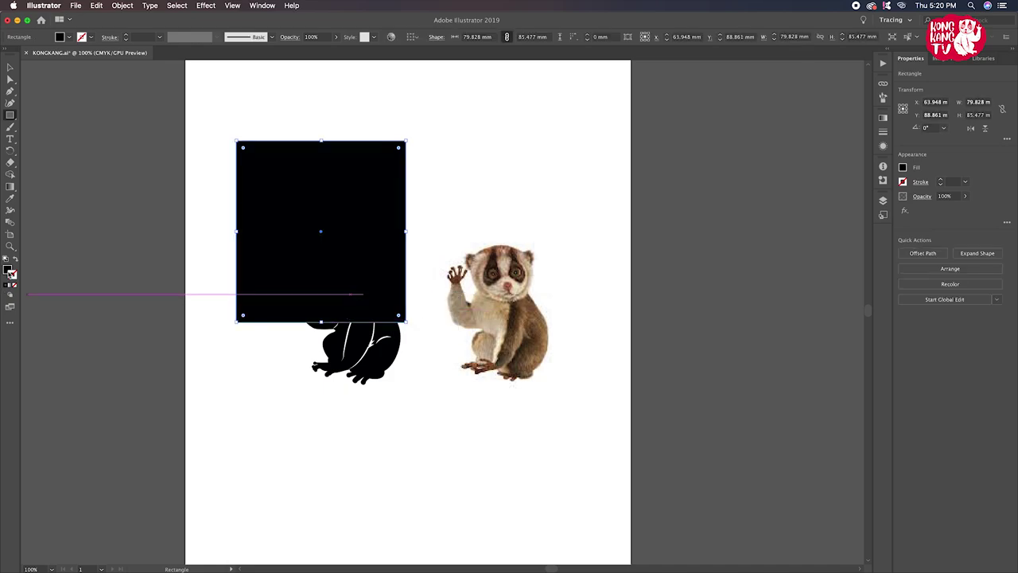
double_click(9, 271)
type("ff0000")
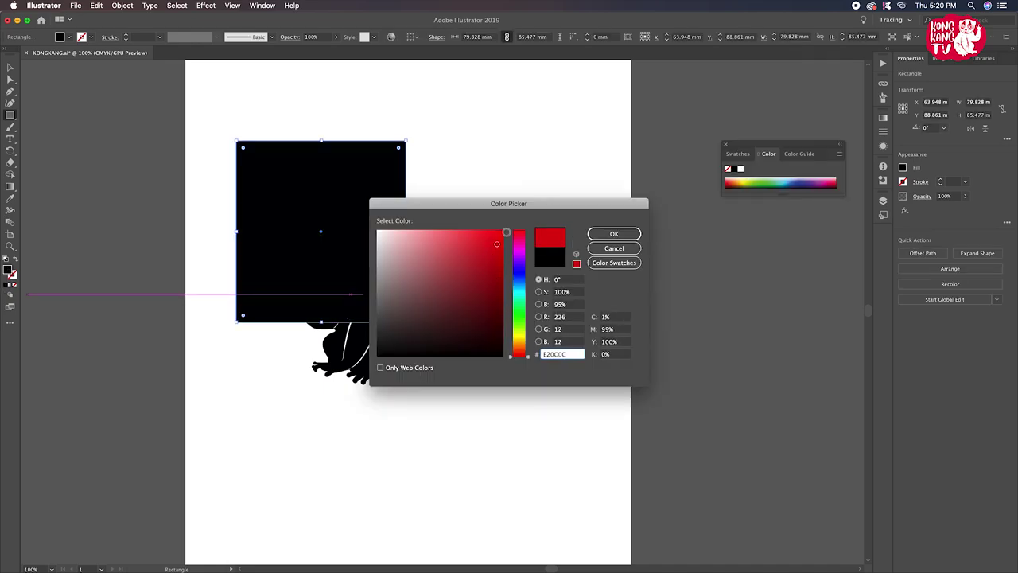
left_click(612, 248)
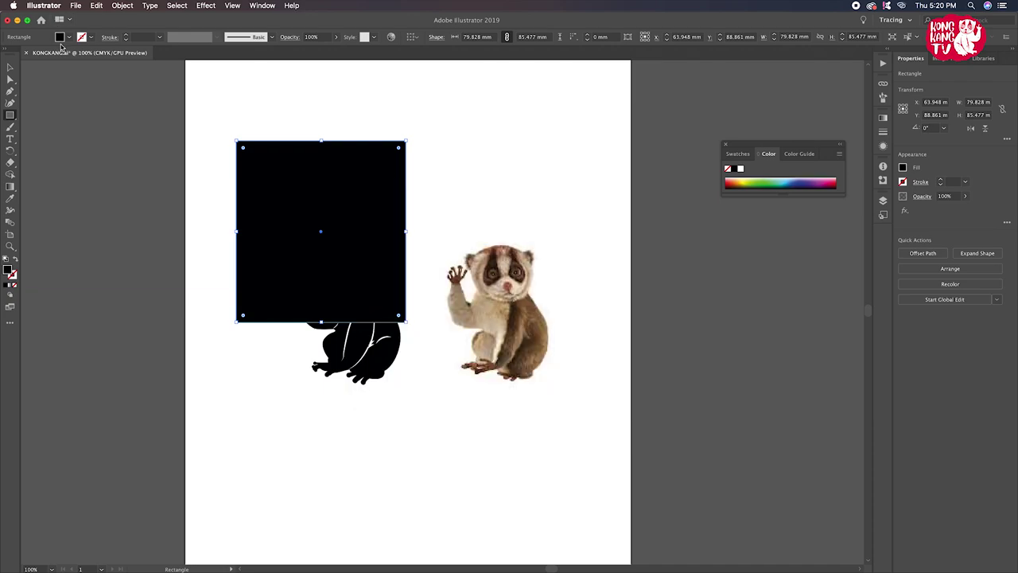
left_click(69, 38)
left_click(9, 101)
mouse_move(25, 228)
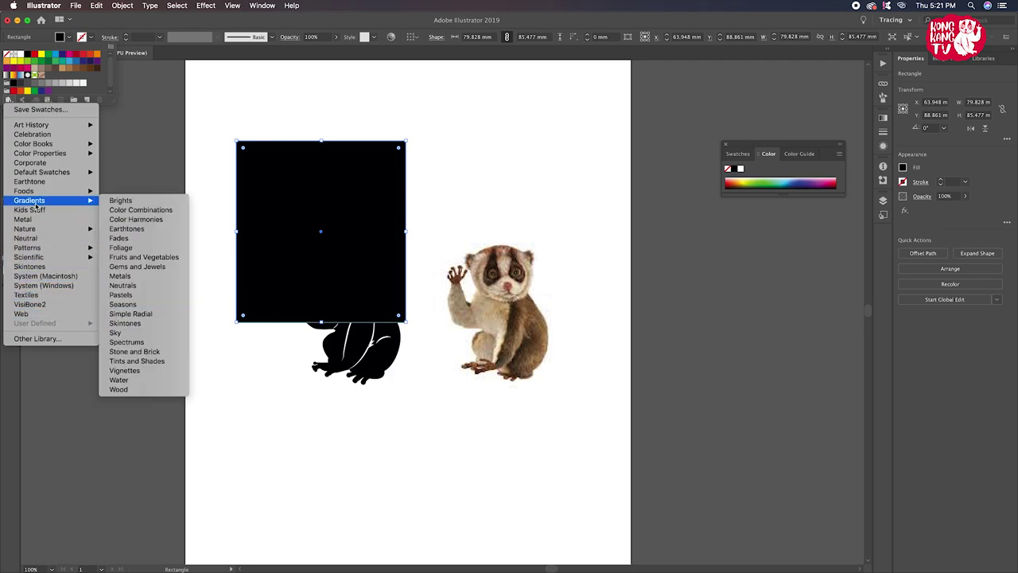
left_click(37, 315)
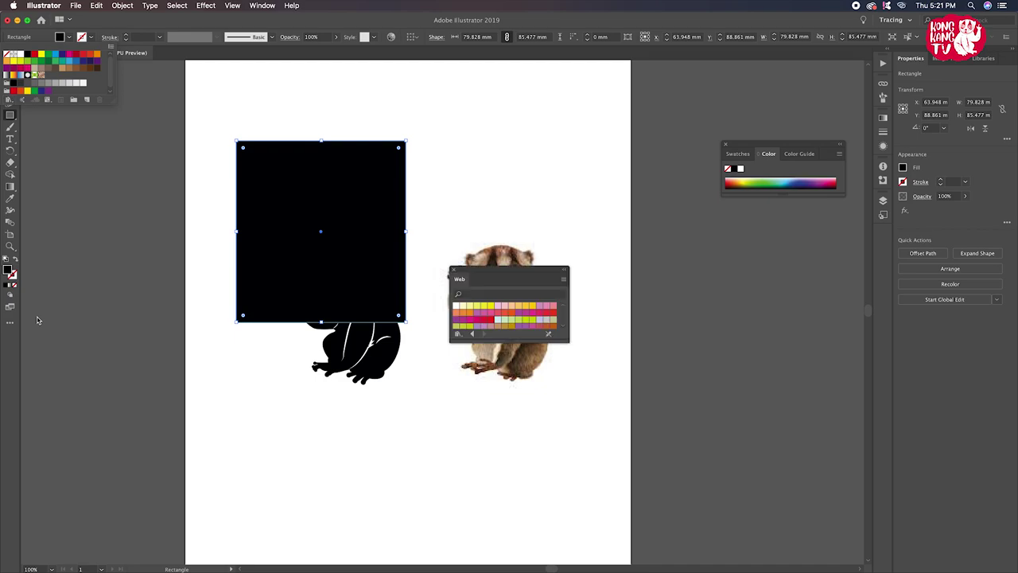
left_click(491, 321)
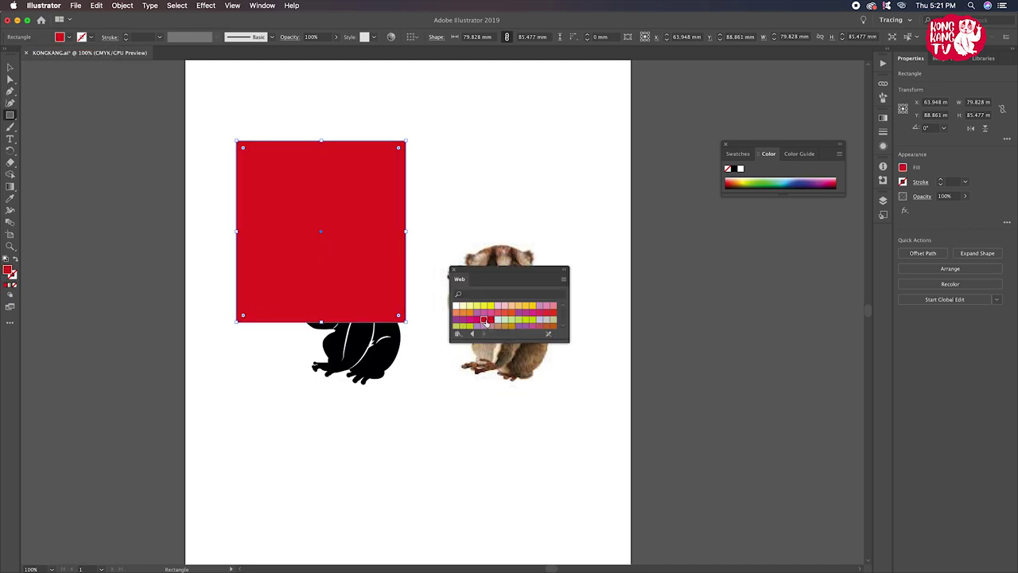
left_click(453, 270)
Move the red square down, place the black silhouette on it, and bring it to front
left_click(9, 68)
left_click_drag(374, 198, 367, 436)
scroll(466, 451, "down", 3)
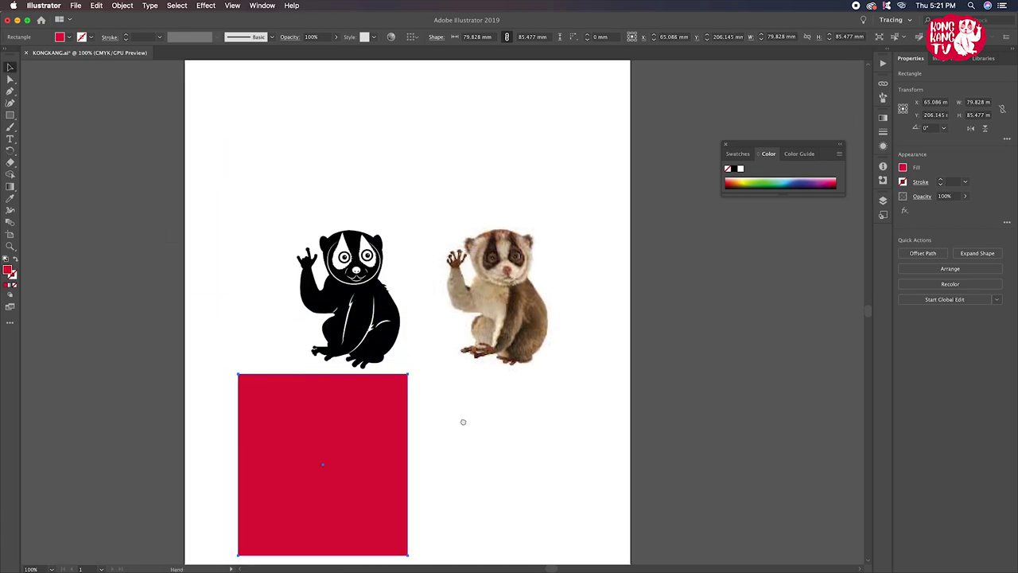
left_click(354, 263)
left_click_drag(357, 232, 340, 391)
right_click(354, 424)
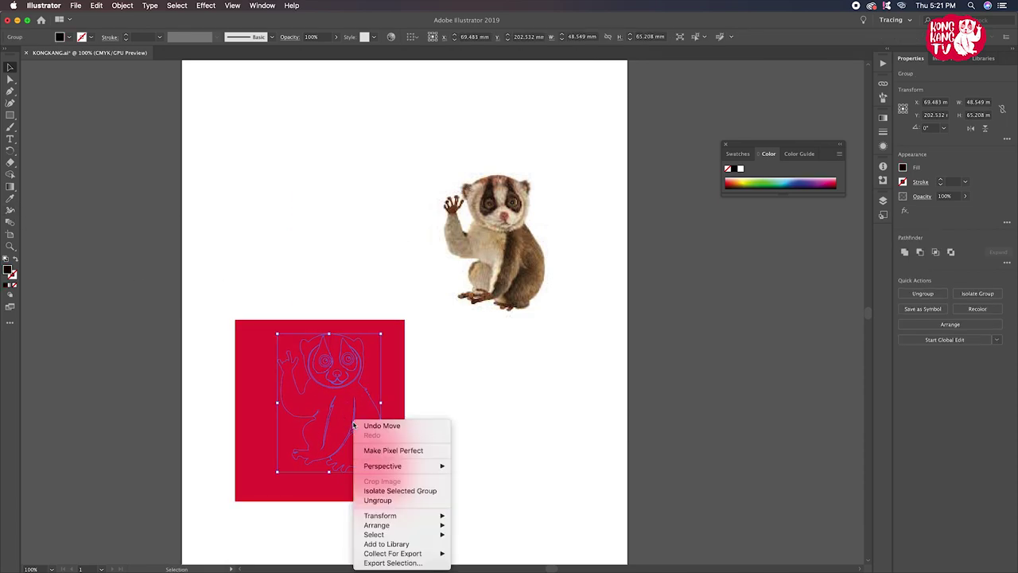
mouse_move(377, 525)
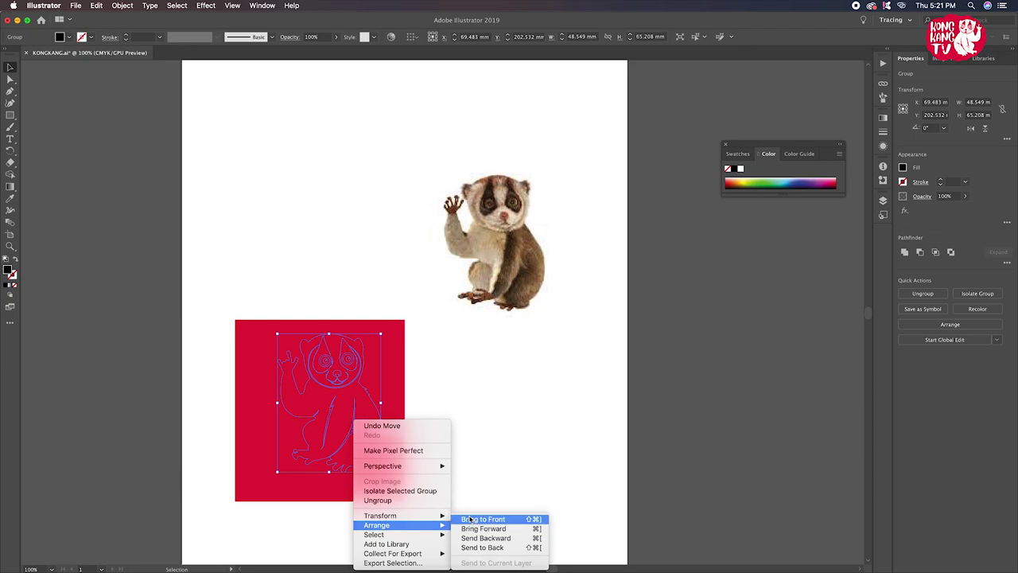
left_click(470, 519)
Shrink the silhouette, shift it right on the square, and fill it white
left_click_drag(379, 471, 363, 448)
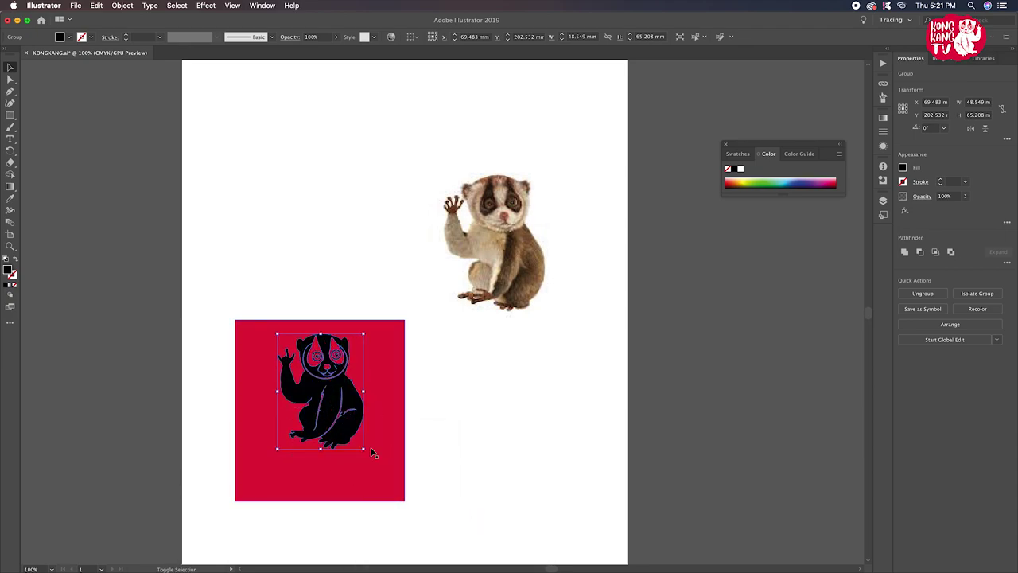
left_click_drag(332, 411, 365, 399)
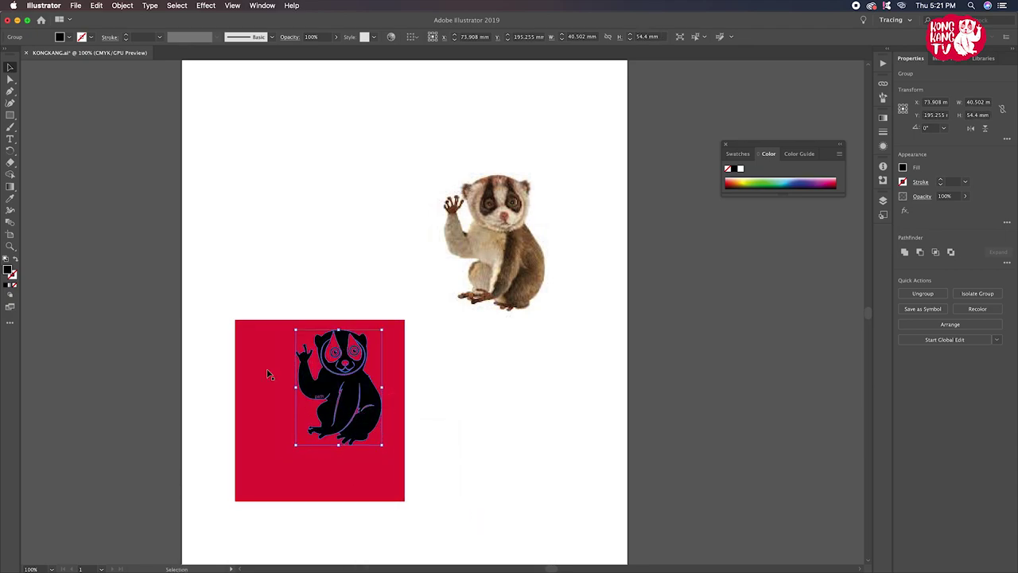
left_click(67, 39)
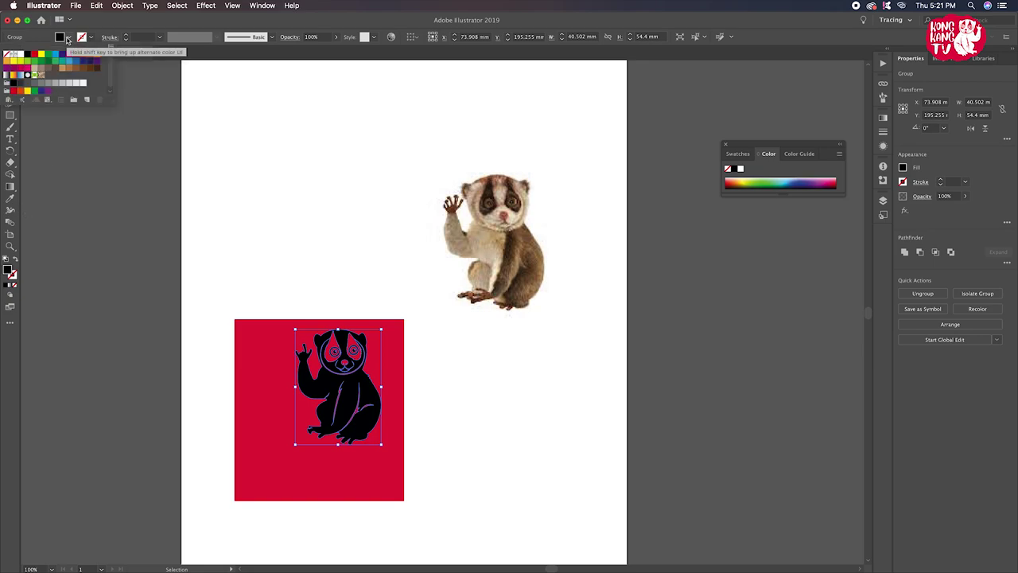
left_click(11, 198)
left_click(263, 227)
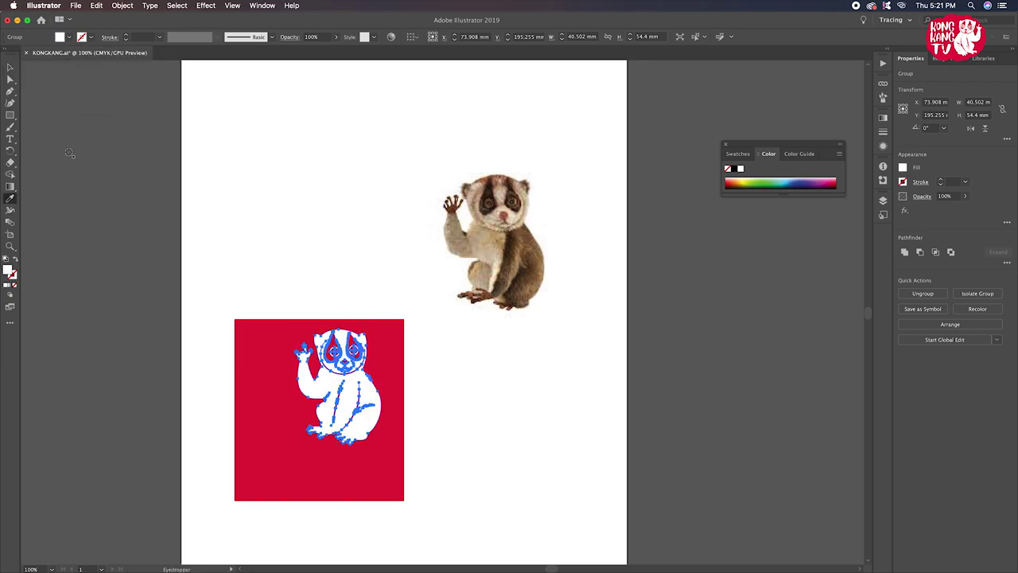
left_click(10, 68)
left_click(133, 185)
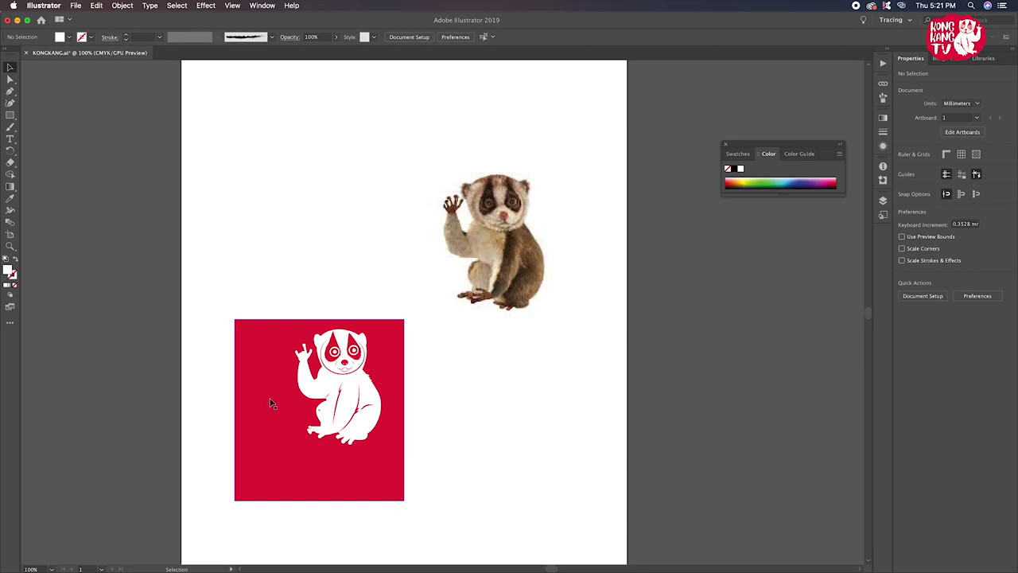
key("super+equal")
scroll(398, 357, "down", 5)
scroll(397, 358, "left", 8)
left_click(485, 338)
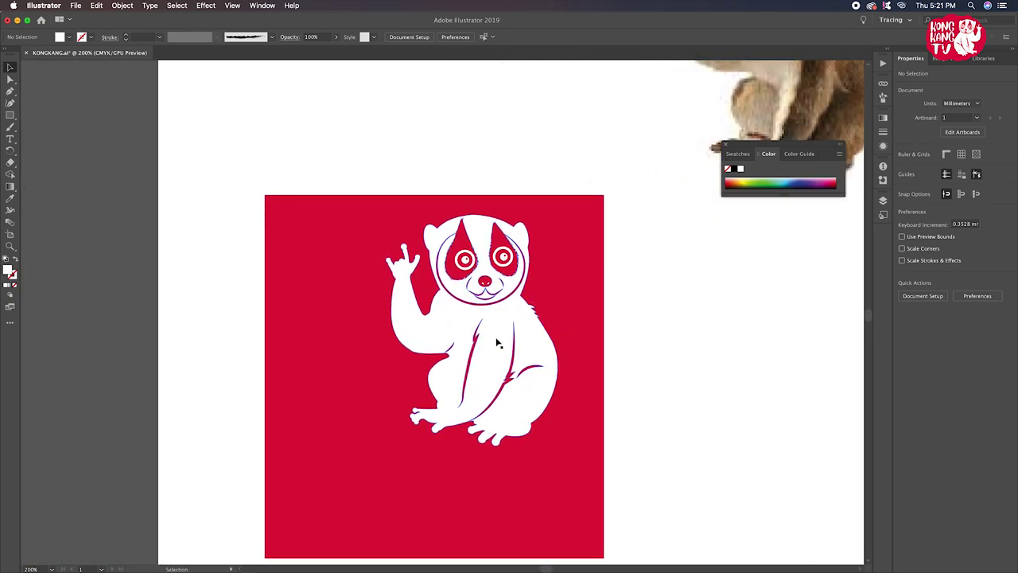
Enlarge the white silhouette on the red square and settle the view at 150%
left_click_drag(556, 446, 587, 485)
left_click(684, 425)
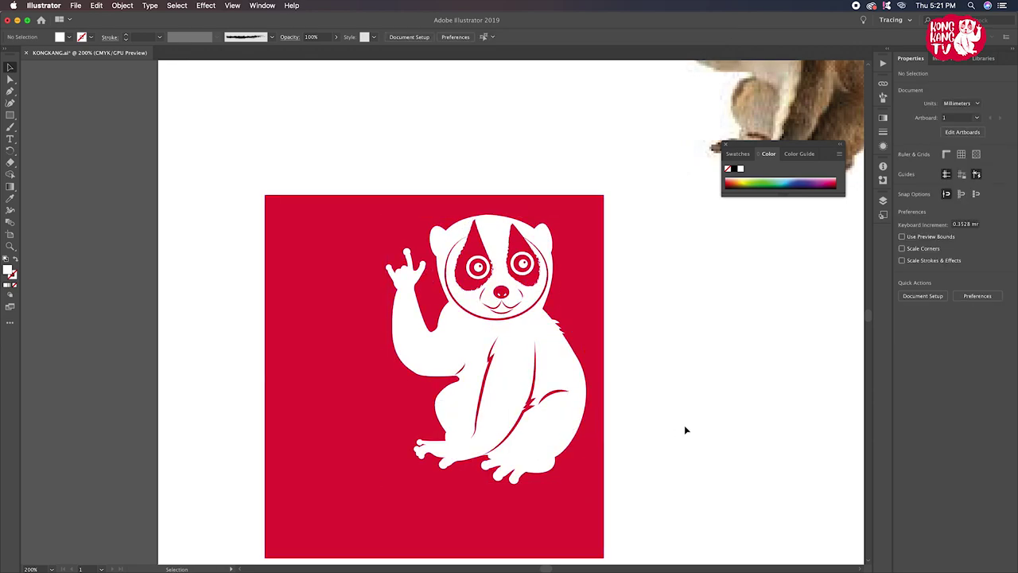
key("super+minus")
key("super+minus")
key("super+minus")
key("super+equal")
key("super+equal")
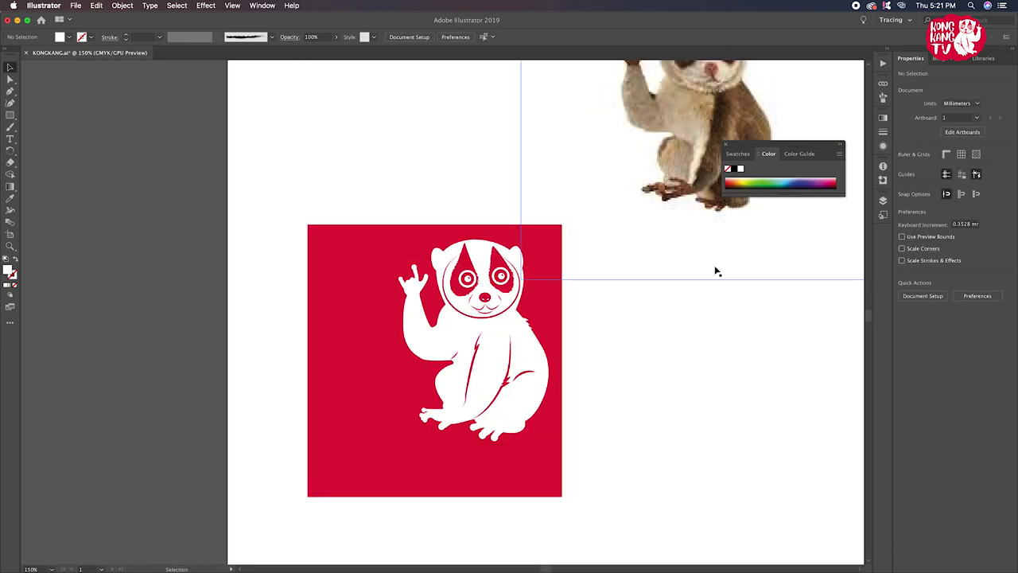
scroll(716, 271, "right", 3)
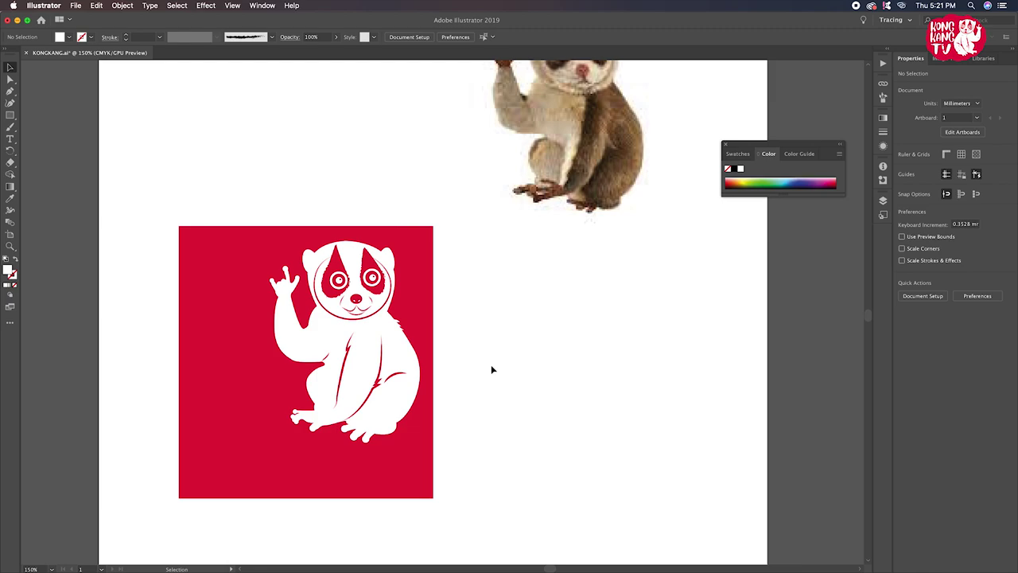
key("super+minus")
key("super+minus")
key("super+minus")
key("super+equal")
key("super+equal")
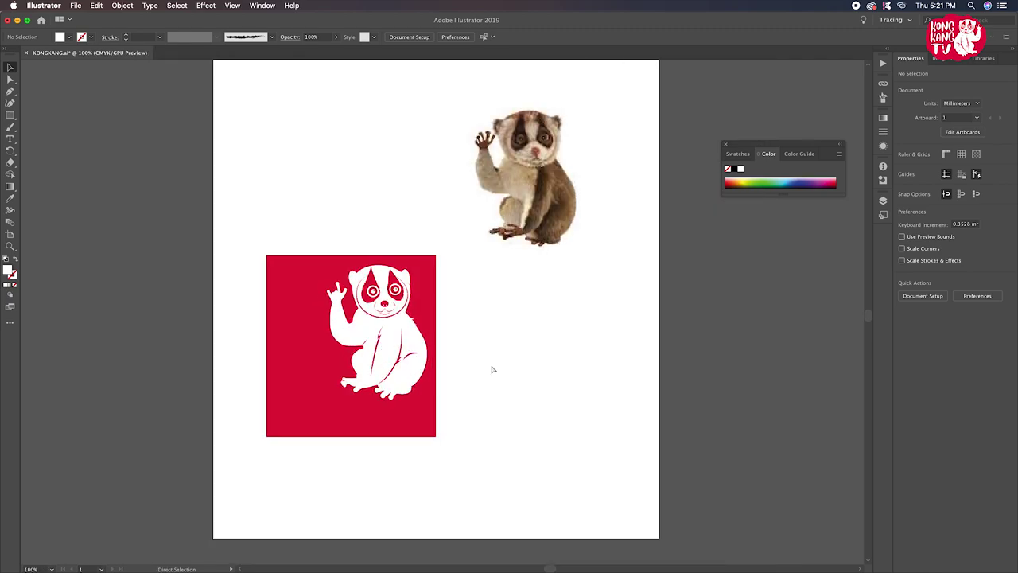
key("super+equal")
key("super+minus")
key("super+equal")
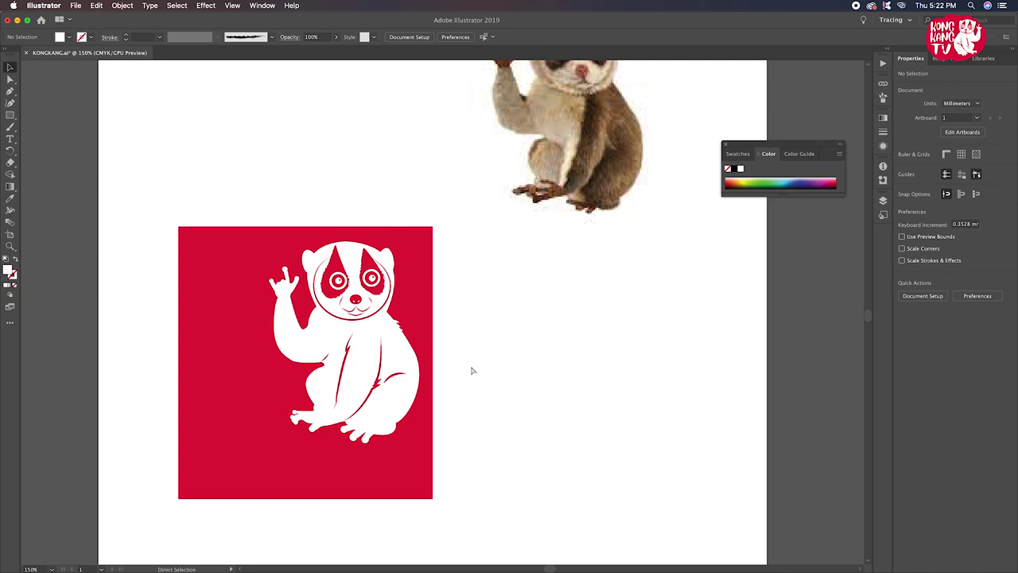
Try swapping the silhouette's fill and stroke with a 2 pt outline, then swap back
left_click(373, 366)
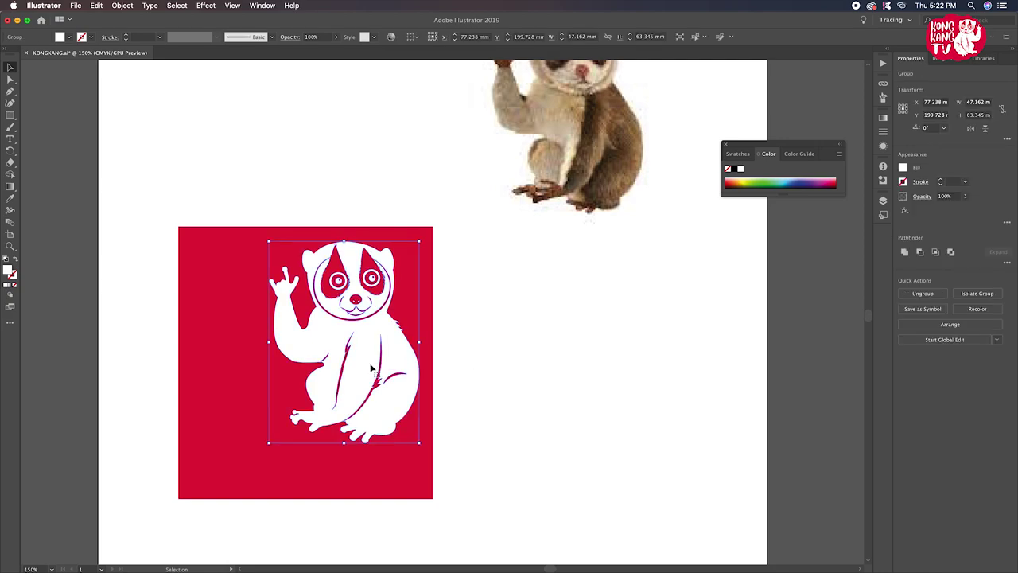
left_click(15, 260)
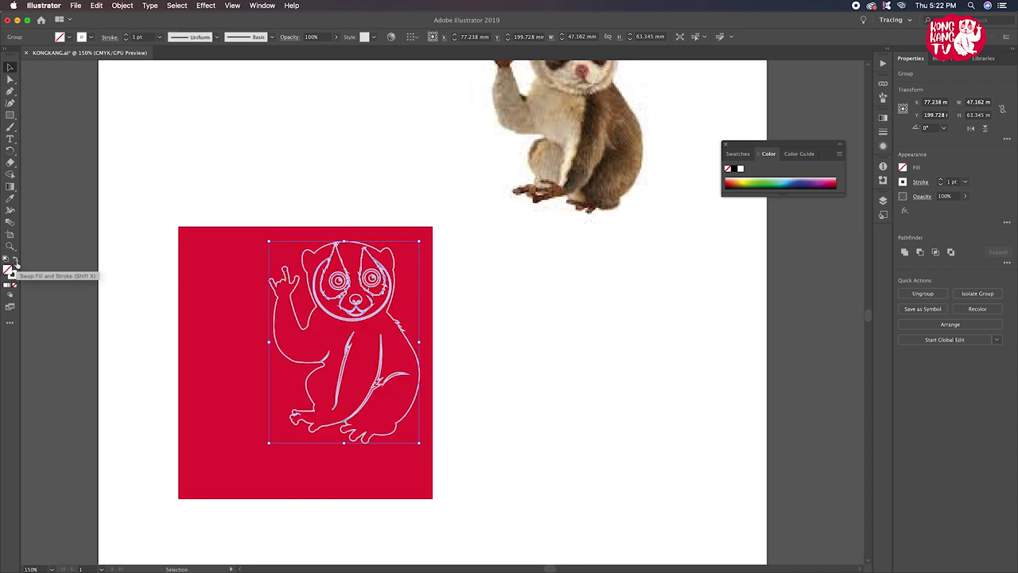
left_click(126, 36)
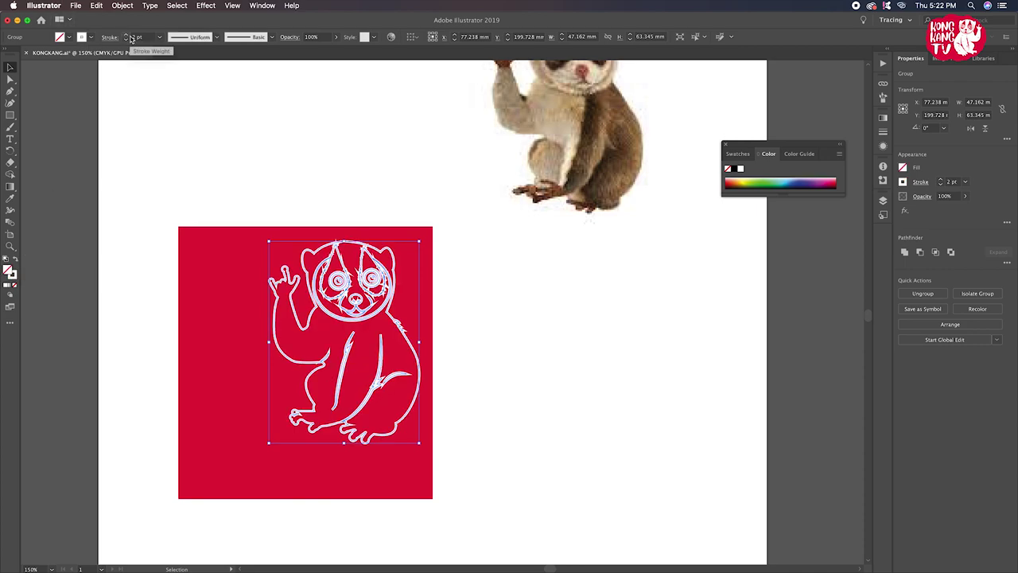
left_click(16, 261)
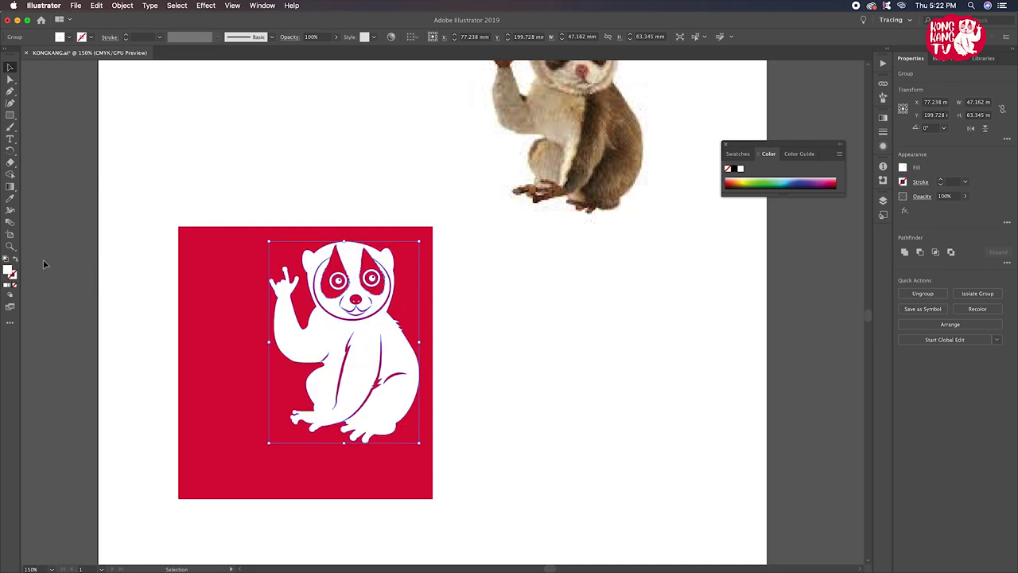
left_click(44, 264)
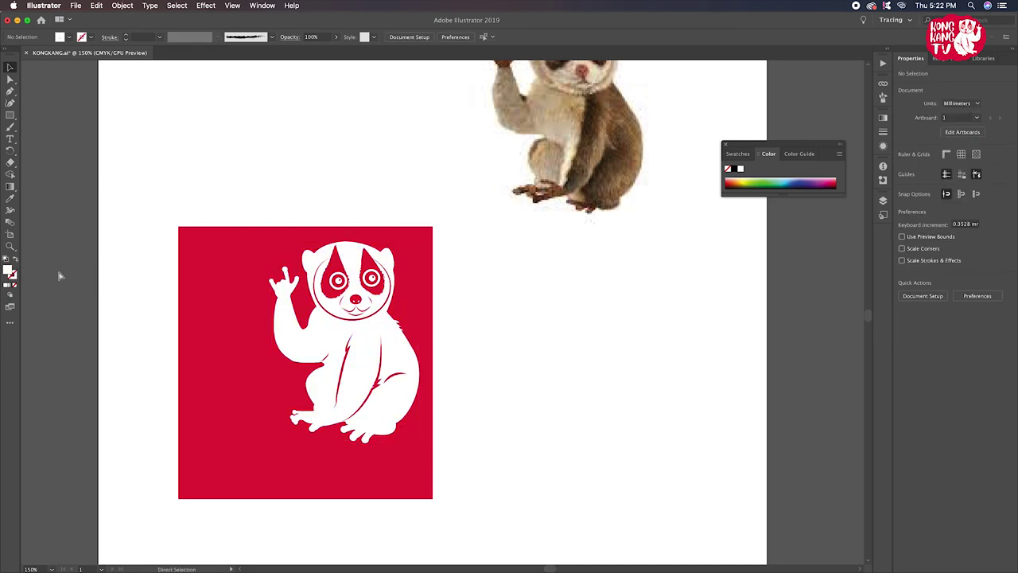
Select all and undo back to the black silhouette above the square
key("ctrl+a")
scroll(106, 296, "right", 1)
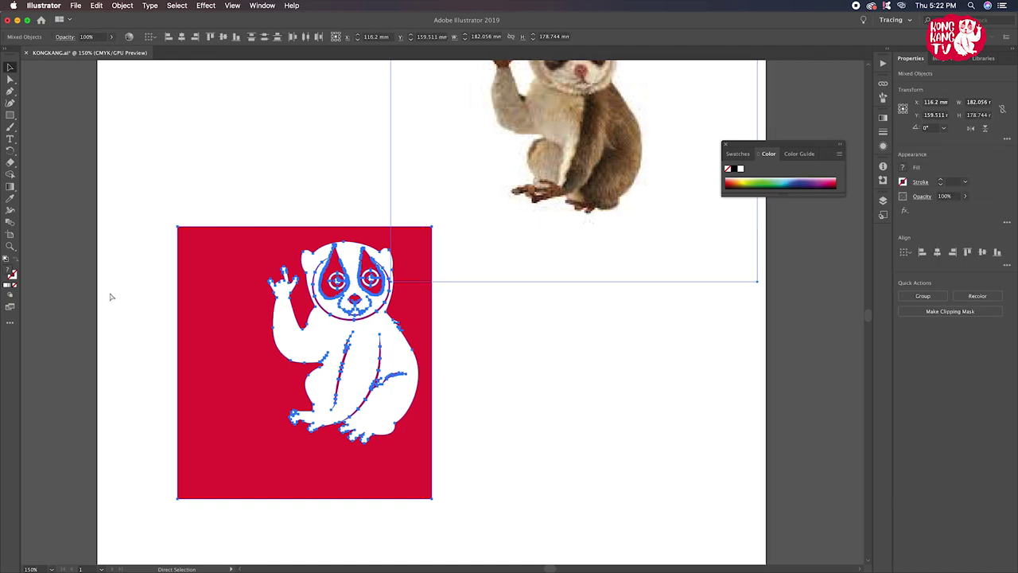
key("v")
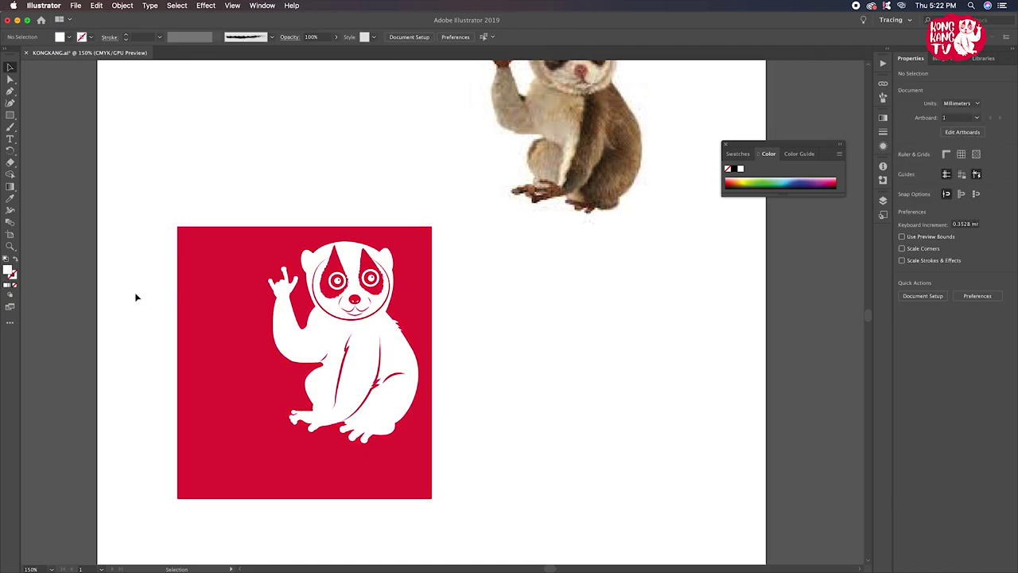
key("ctrl+z")
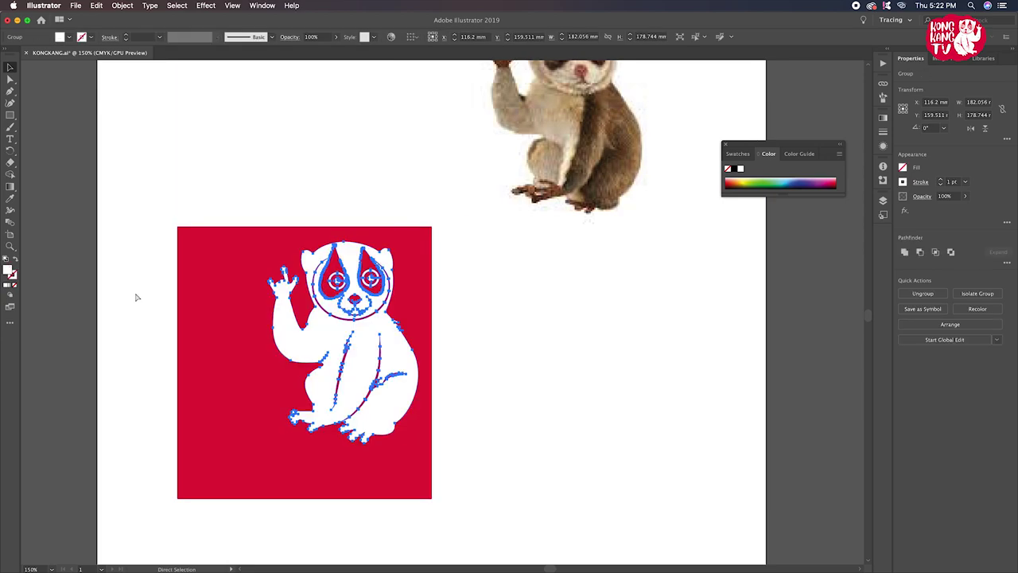
key("ctrl+z")
key("ctrl+z")
left_click(146, 284)
scroll(145, 284, "up", 5)
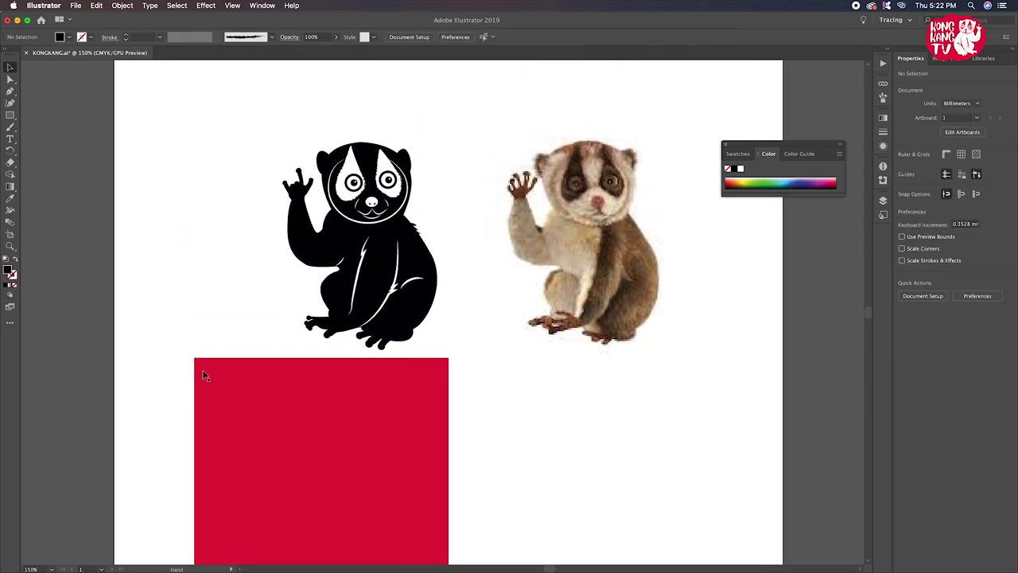
Close the swatch panel, select the black loris and undo the last changes
left_click(726, 146)
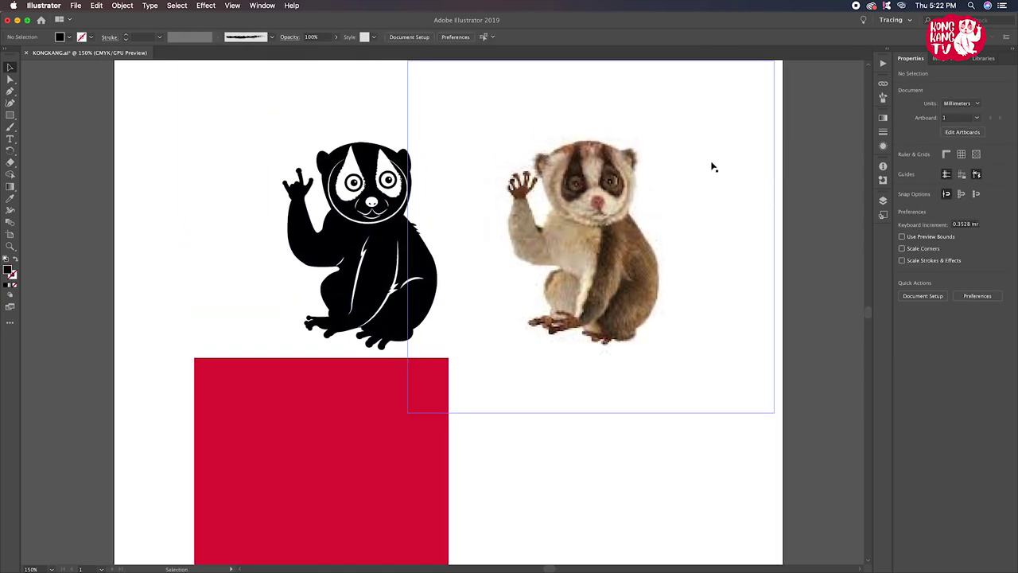
left_click(374, 278)
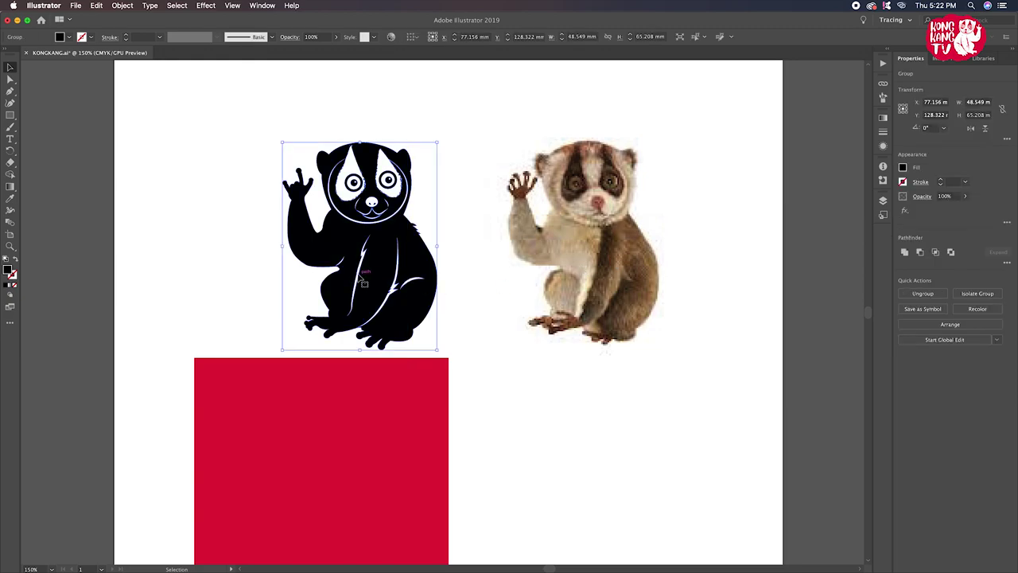
key("super+z")
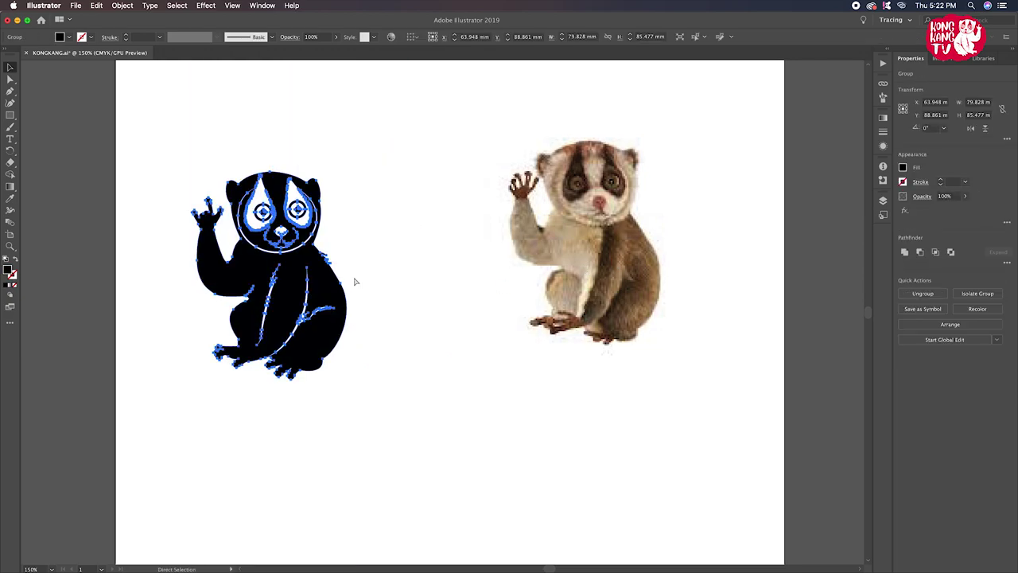
key("super+z")
key("super+z")
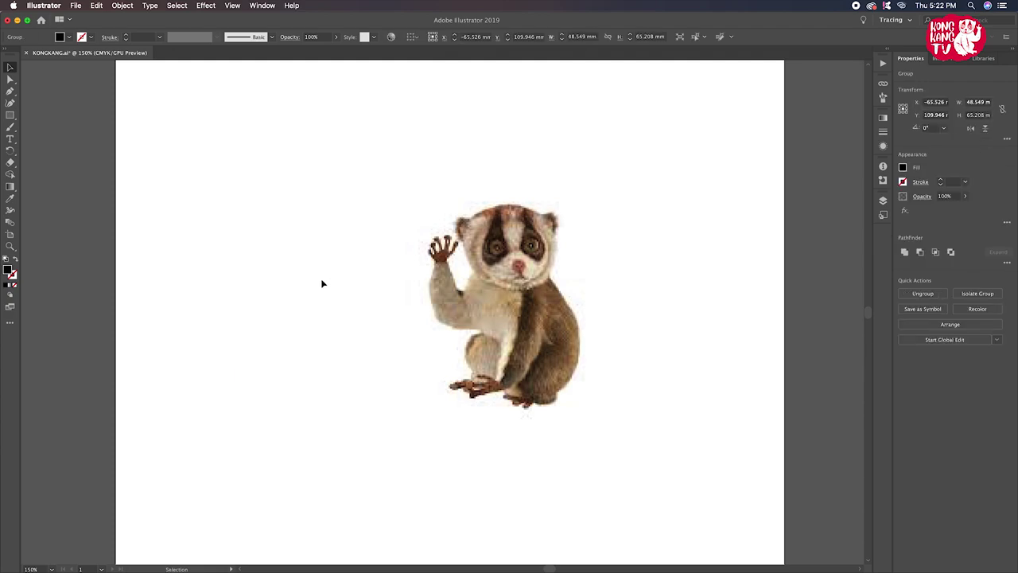
left_click_drag(334, 284, 697, 320)
key("a")
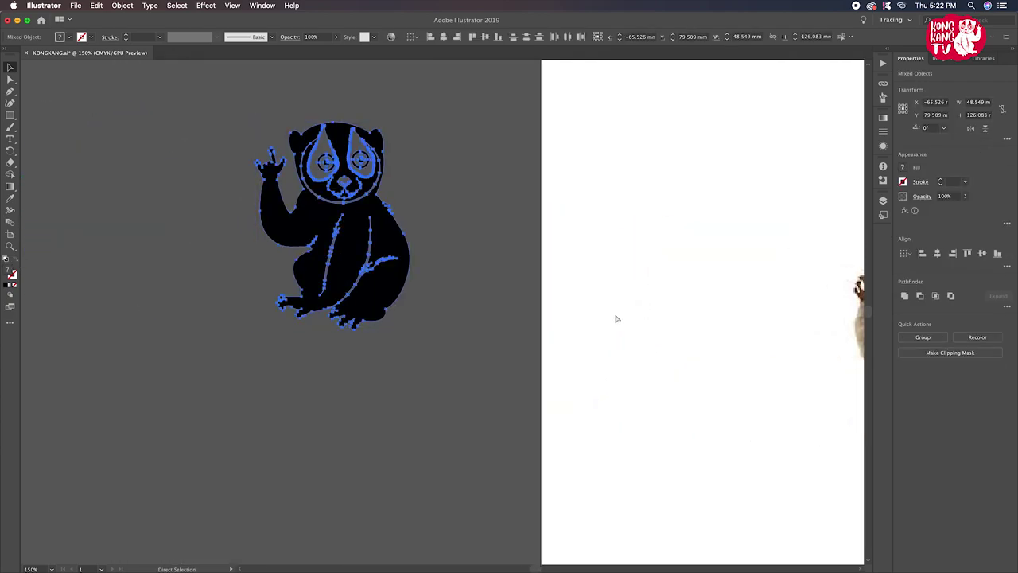
key("super+z")
Undo three more changes to step the black lemur back to an earlier state
key("super+z")
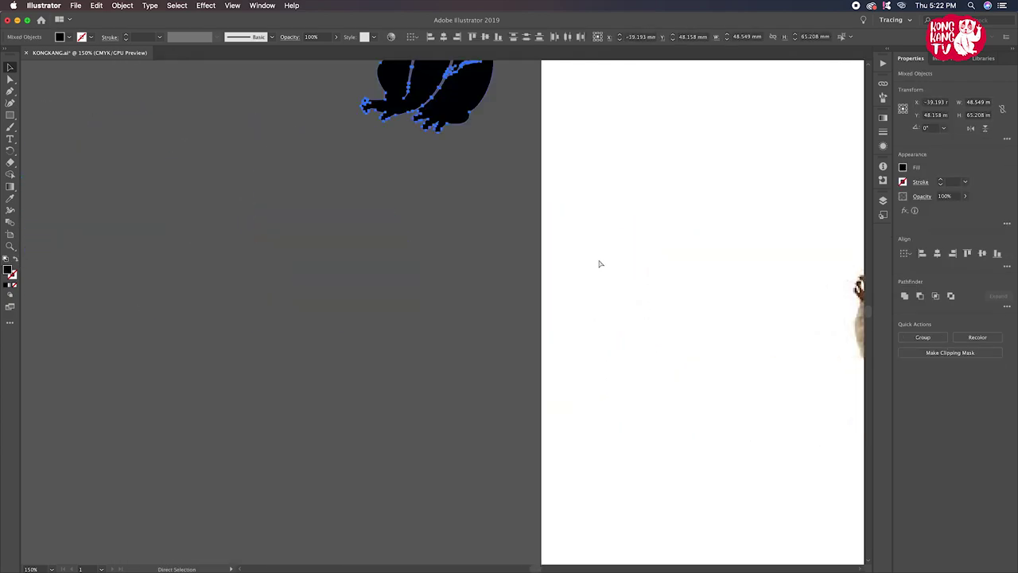
scroll(613, 268, "up", 5)
key("super+z")
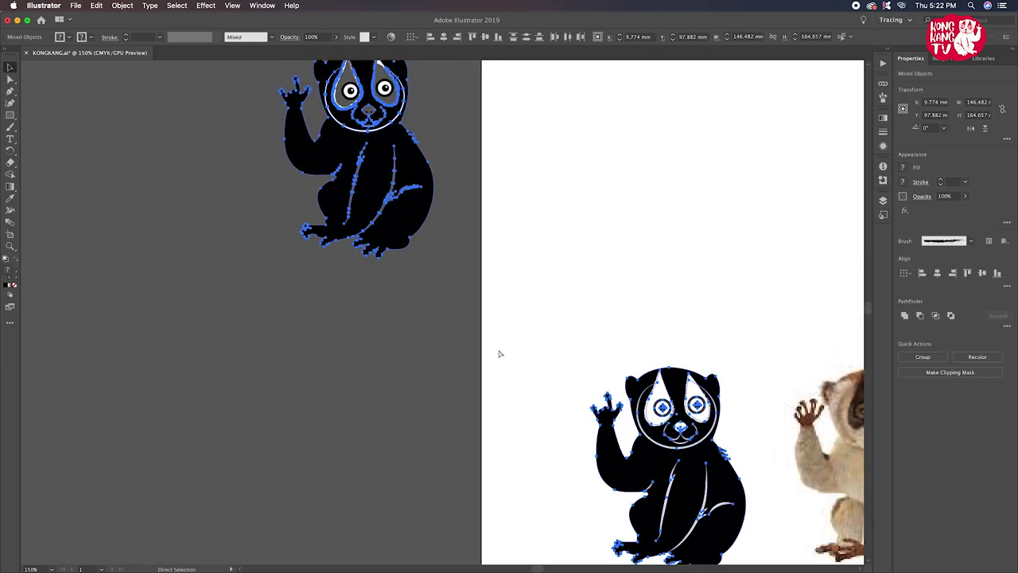
key("super+z")
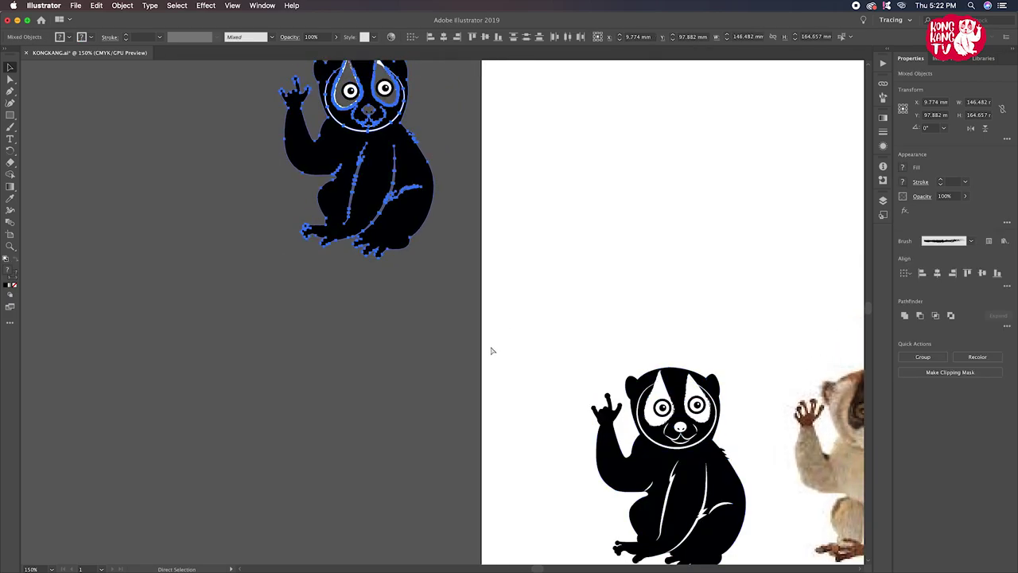
key("super+z")
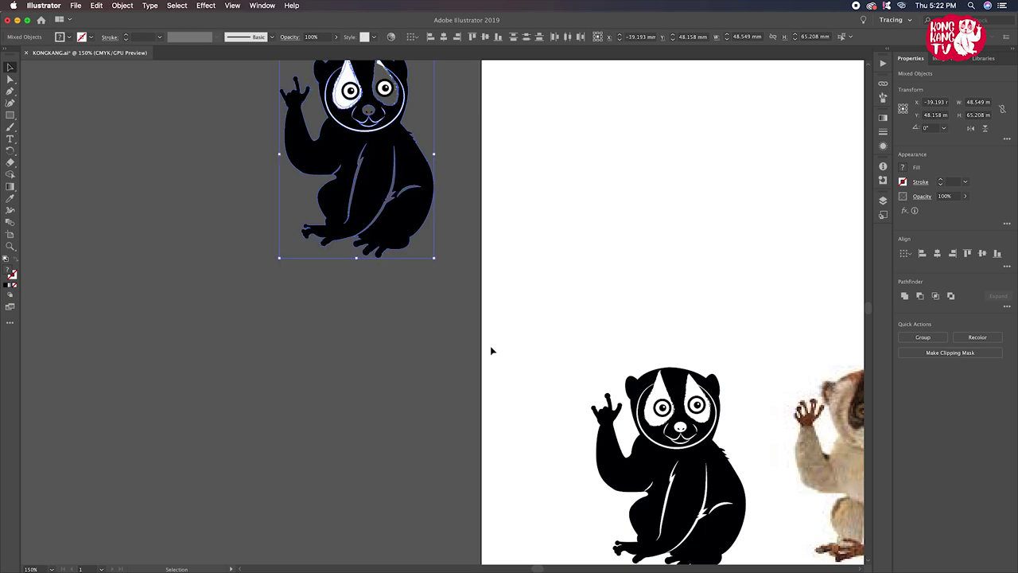
scroll(491, 350, "down", 5)
scroll(492, 351, "right", 5)
Marquee-select every lemur part and move the whole black loris onto the pasteboard
left_click(586, 355)
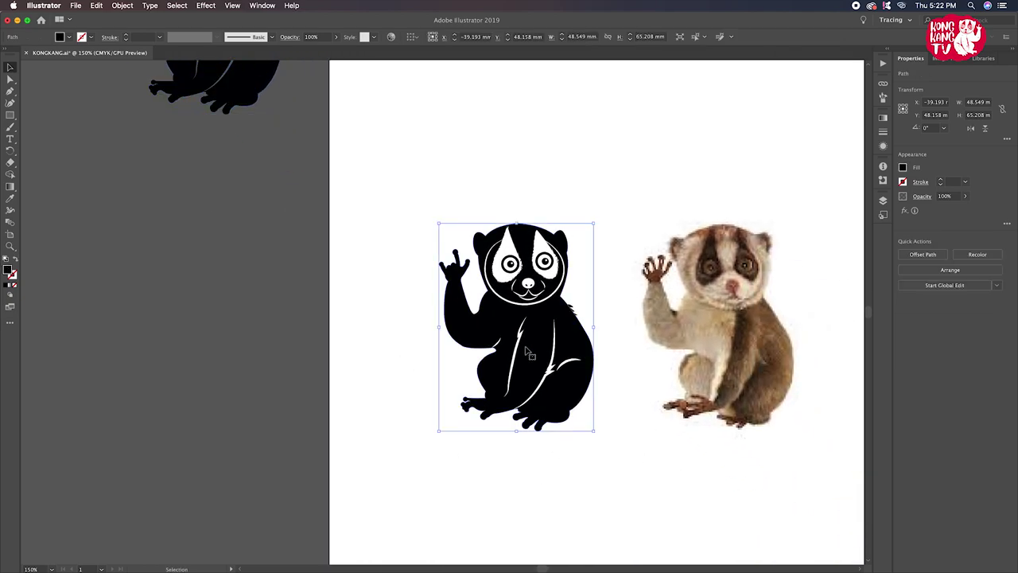
left_click_drag(524, 354, 328, 367)
key("super+z")
left_click(402, 244)
left_click_drag(403, 219, 580, 454)
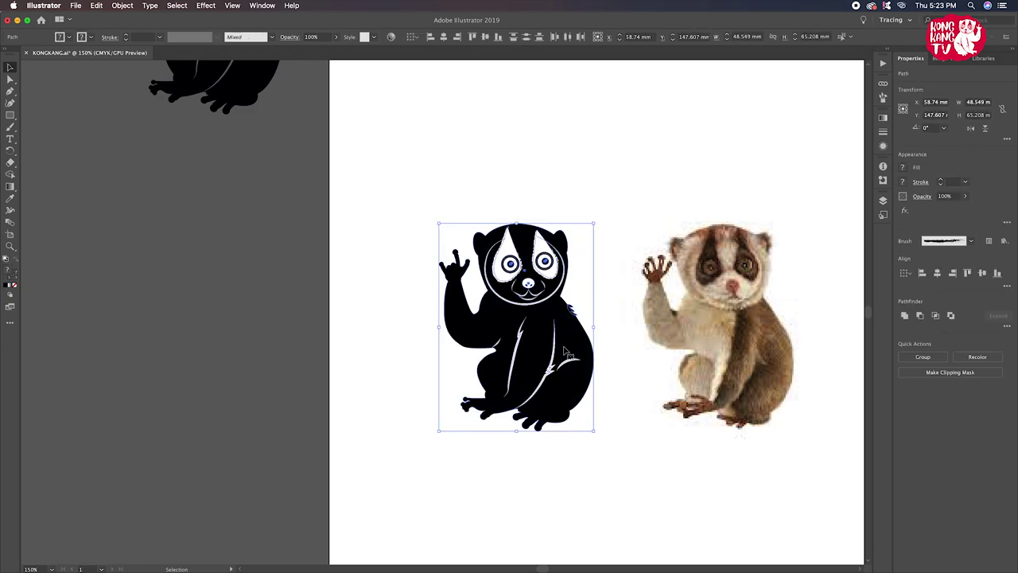
mouse_move(566, 352)
left_mouse_down()
mouse_move(307, 355)
mouse_move(496, 344)
left_mouse_up()
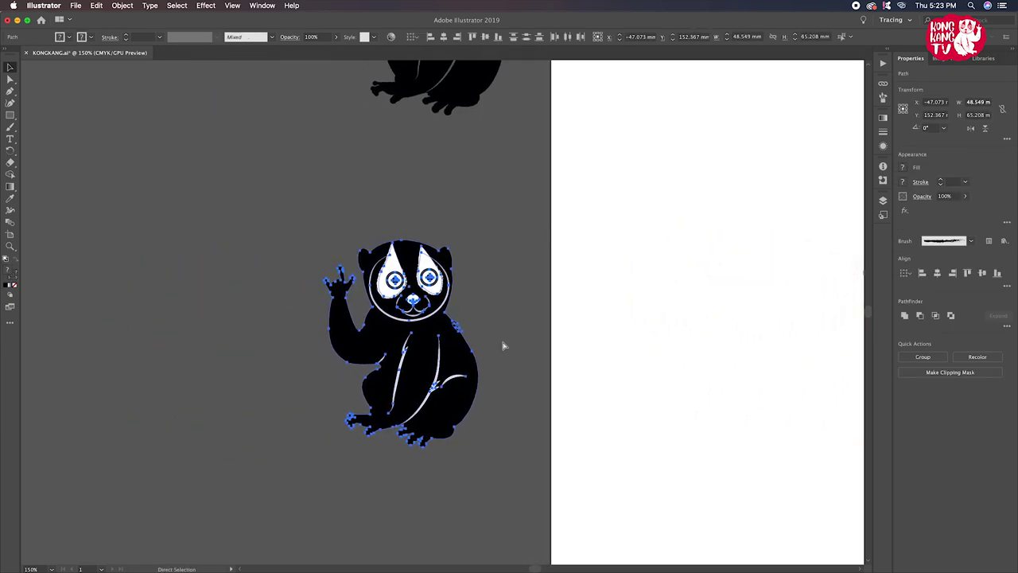
Zoom in on the loris and select the white ring around its face
key("super+equal")
key("super+shift+a")
left_click(454, 268)
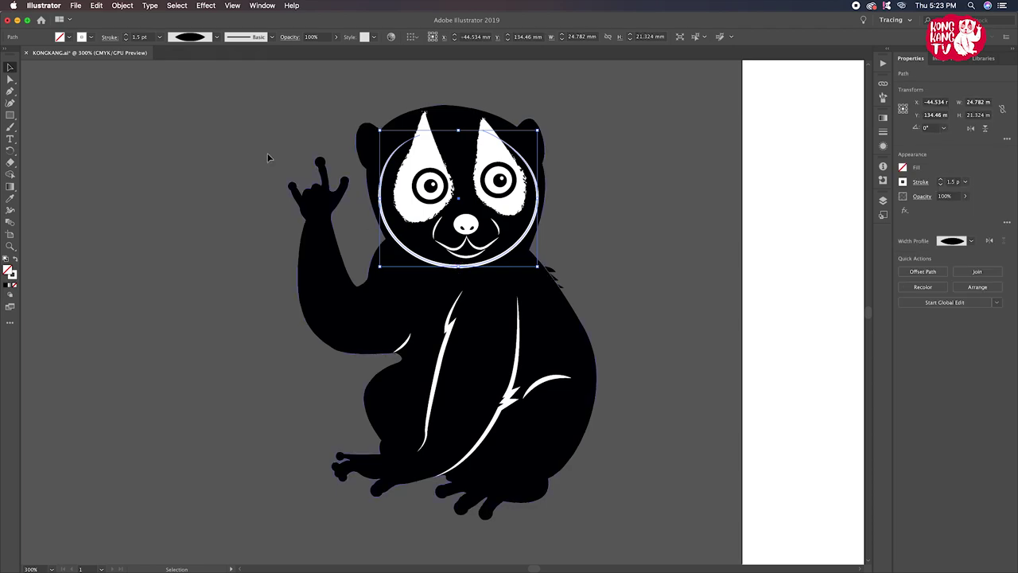
Thicken the face ring stroke to 3 pt and the chest strokes to 4 pt
left_click(128, 36)
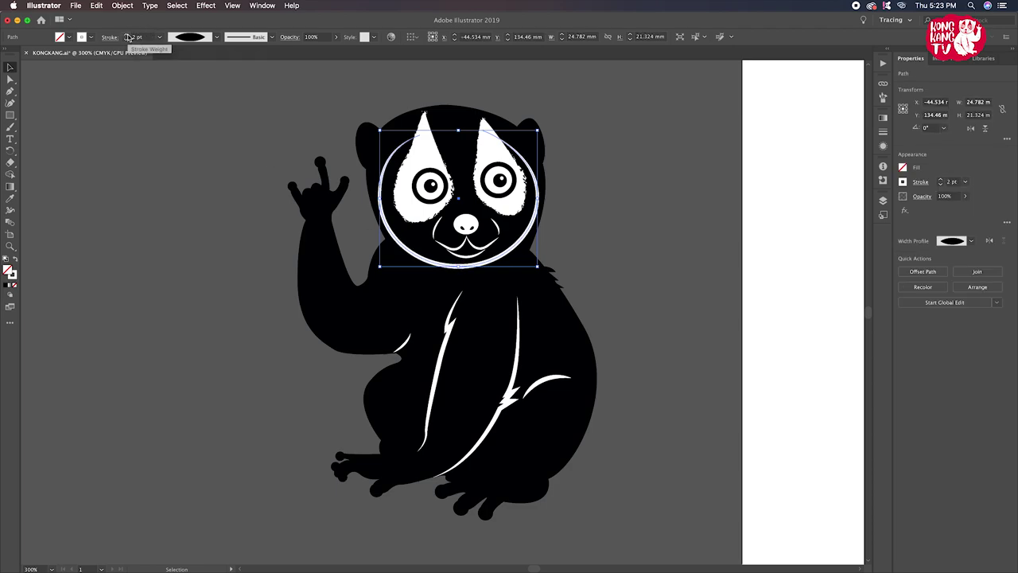
left_click(128, 36)
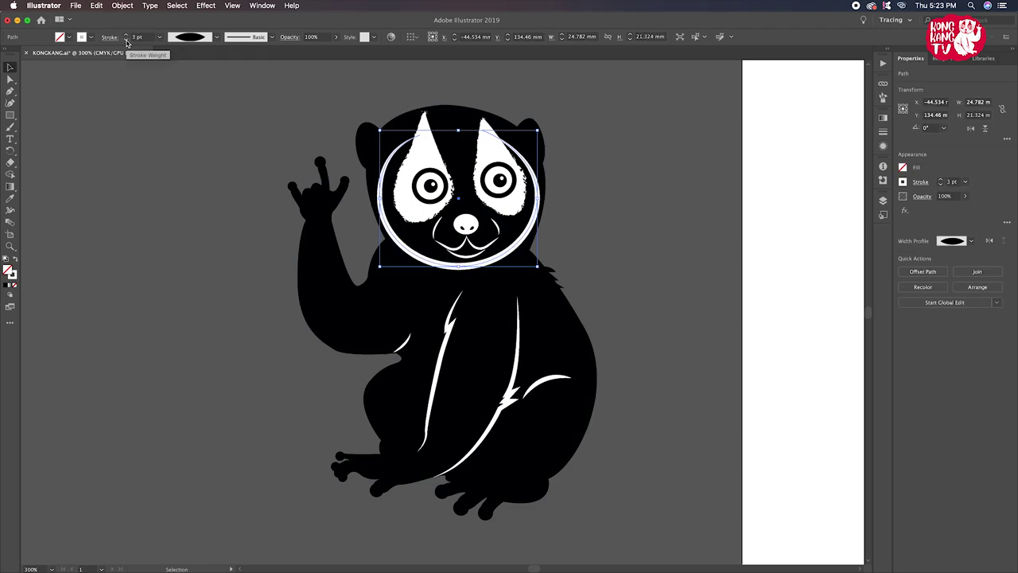
left_click(211, 143)
left_click(443, 338)
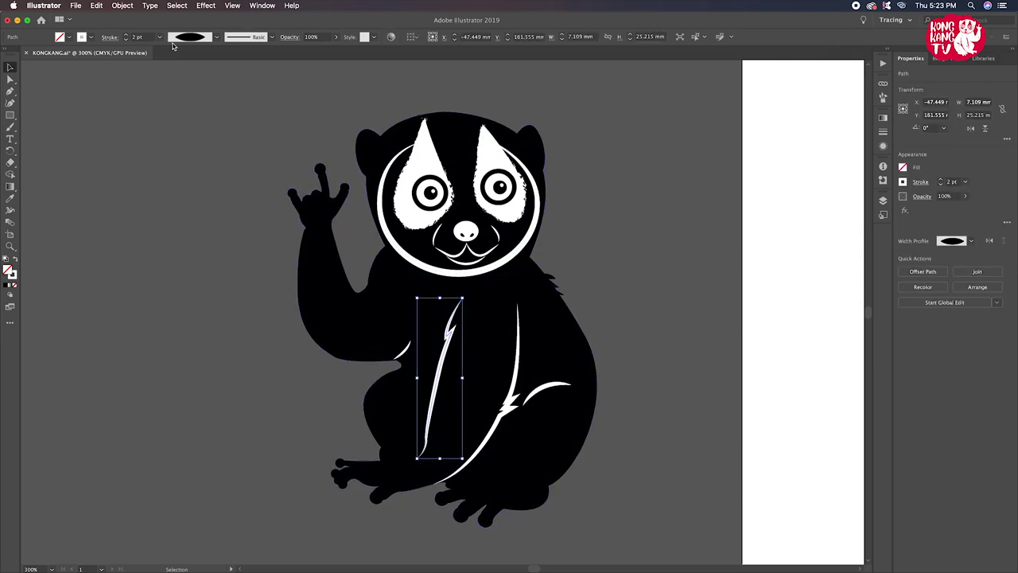
left_click(128, 37)
left_click(489, 442)
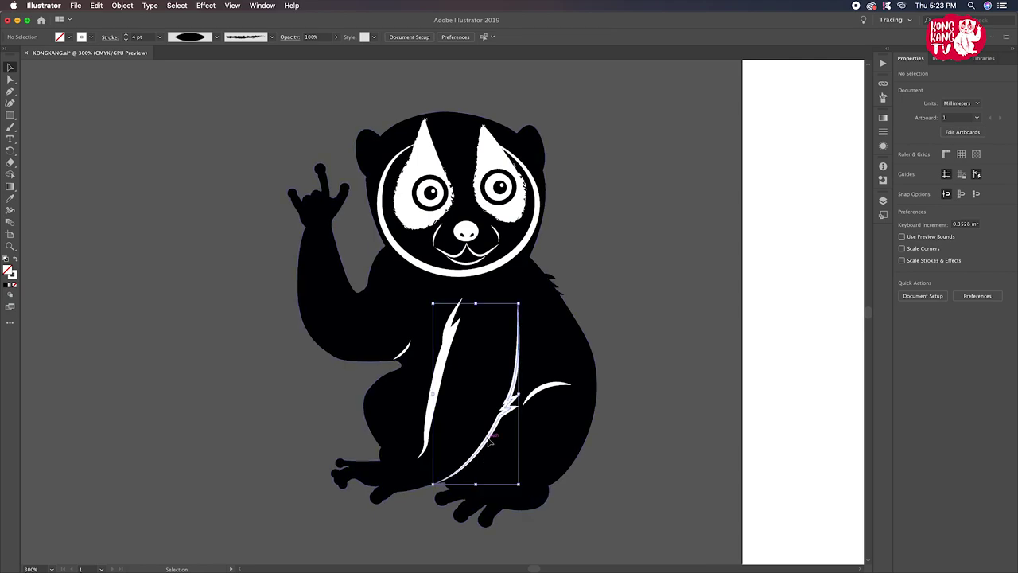
left_click(128, 37)
left_click(222, 246)
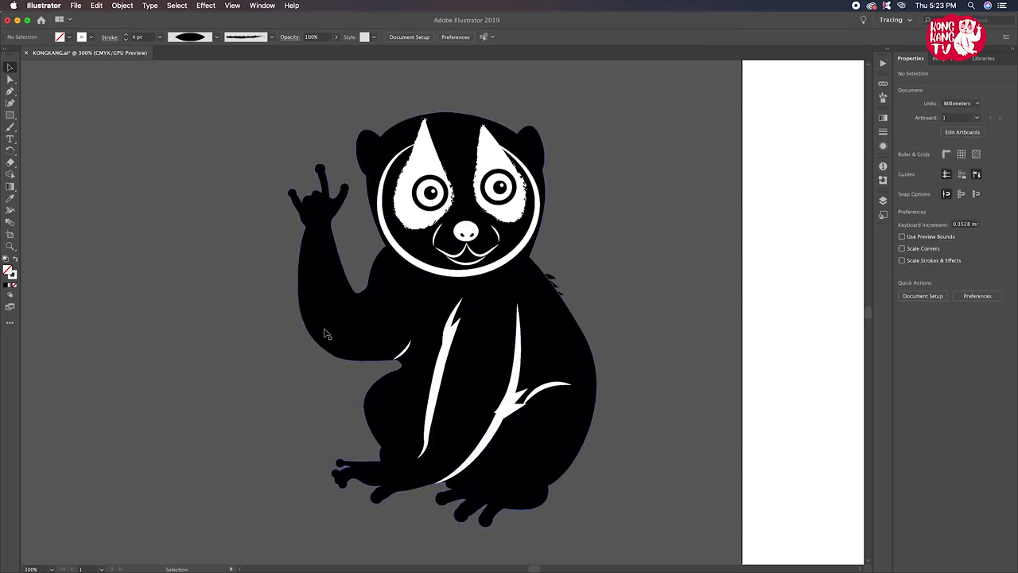
left_click(543, 396)
left_click(128, 36)
left_click(128, 37)
left_click(146, 209)
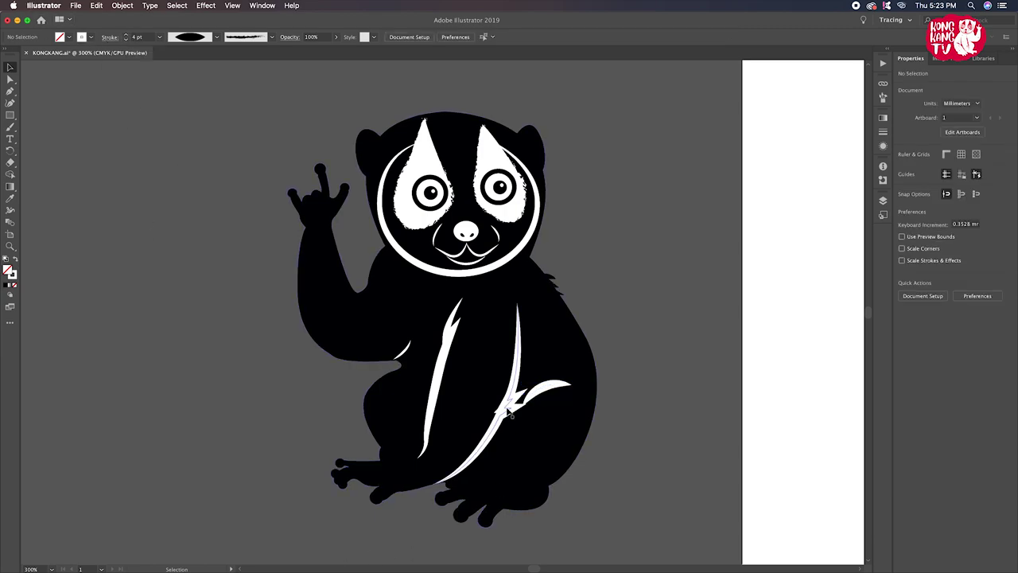
Nudge the small white chest stroke slightly to the right
left_click(546, 394)
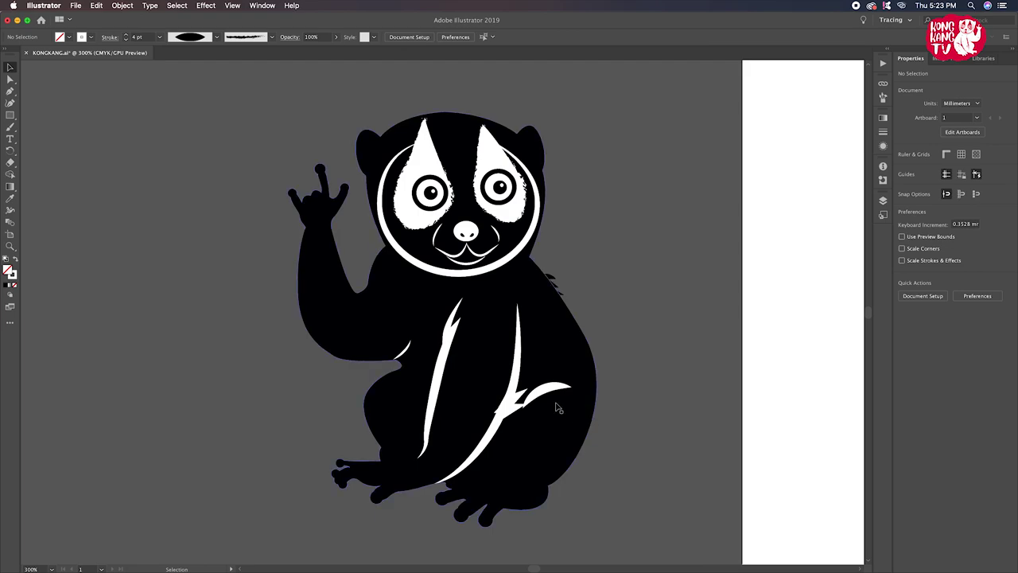
key("Right")
left_click(614, 432)
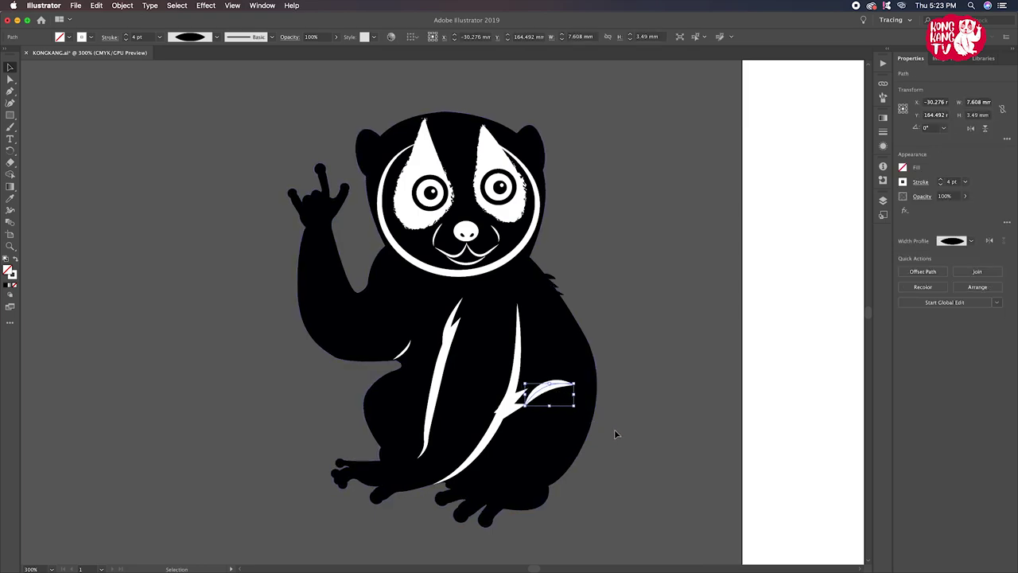
left_click_drag(544, 392, 550, 391)
left_click(651, 410)
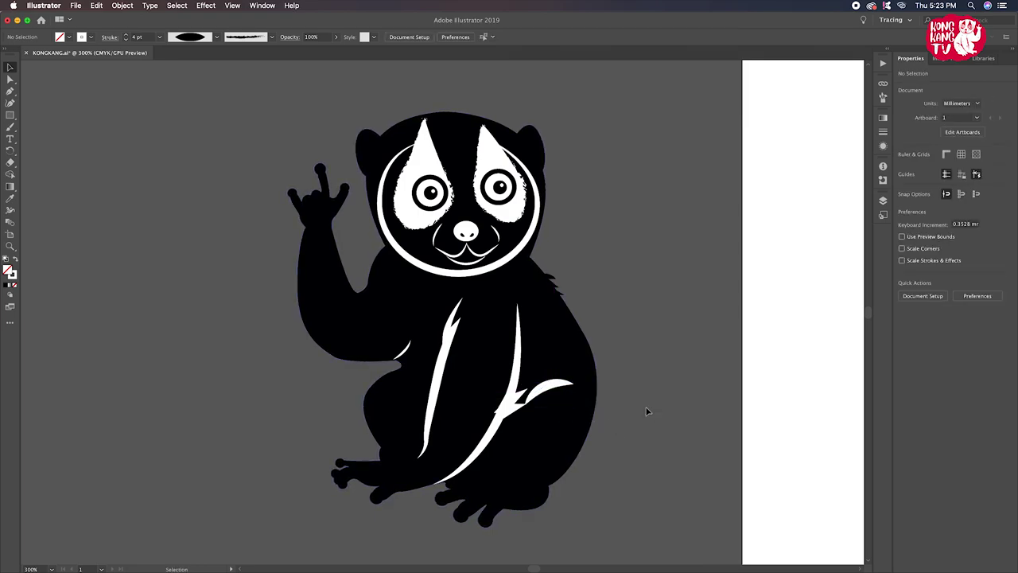
Delete the small stray white stroke near the arm
left_click(399, 350)
left_click(302, 390)
left_click(400, 354)
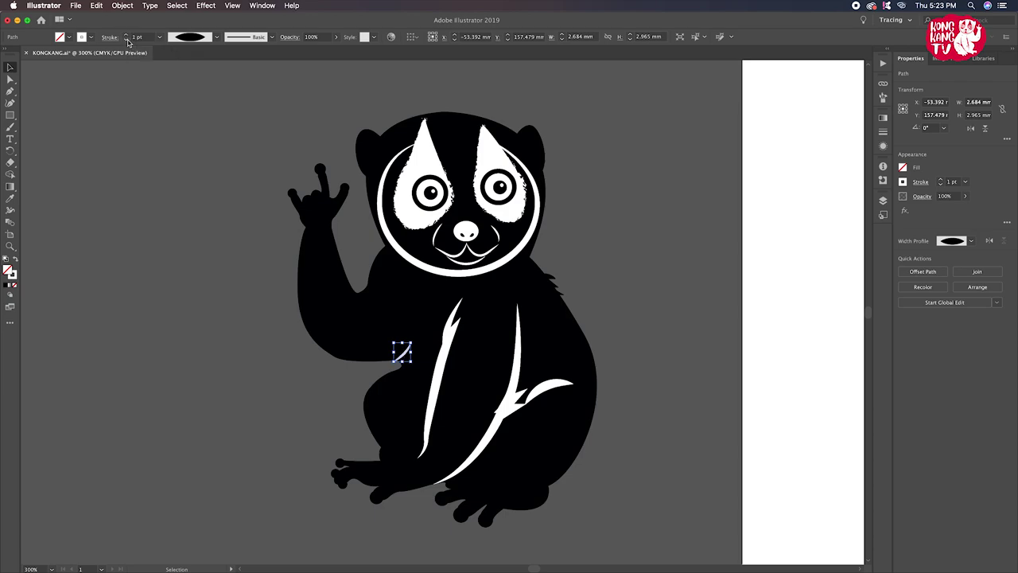
left_click(219, 224)
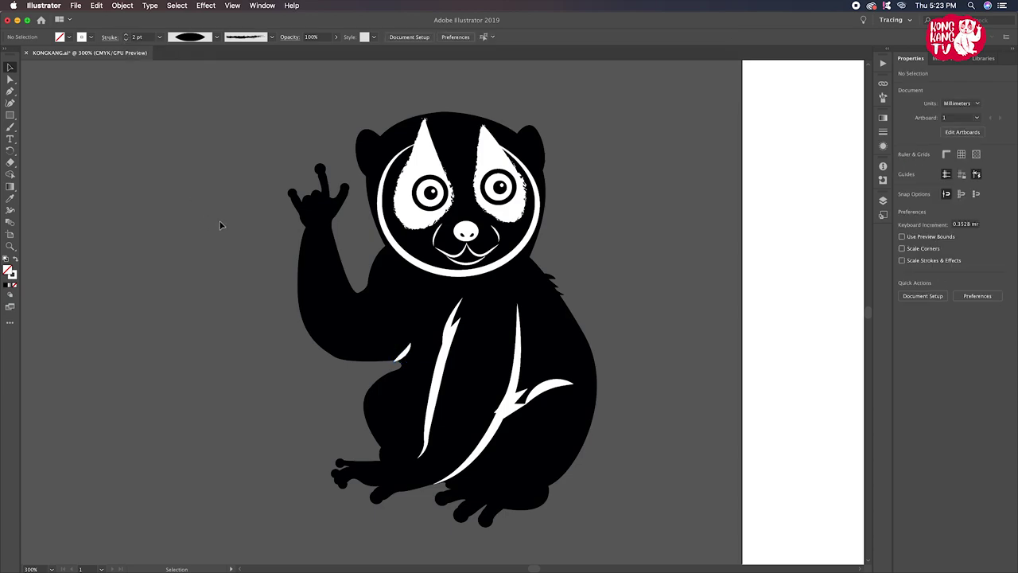
left_click(398, 352)
key("Delete")
left_click(10, 92)
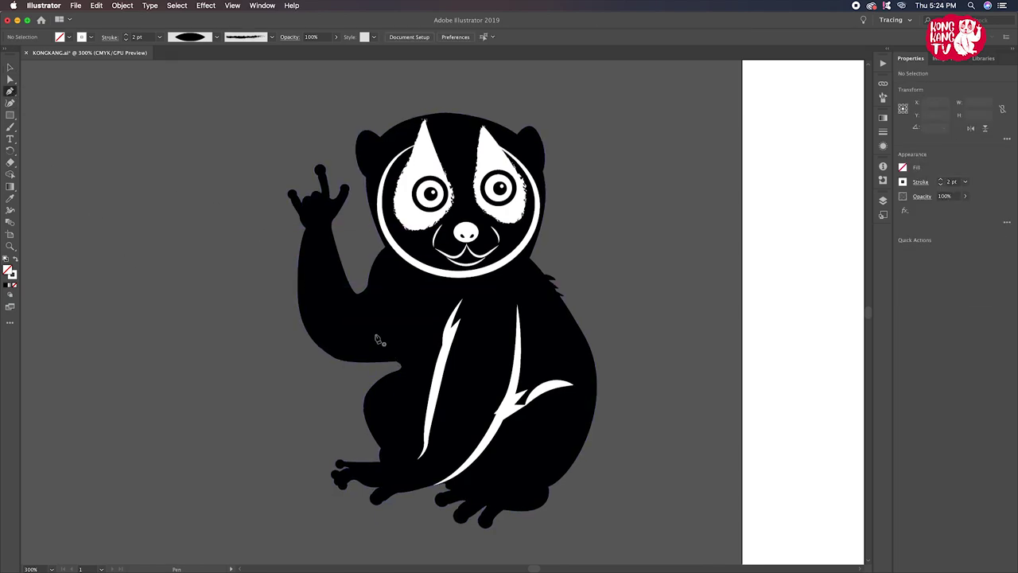
Draw a short white curve under the raised arm with Width Profile 1
scroll(397, 365, "up", 1)
left_click(397, 374)
left_click_drag(415, 361, 422, 350)
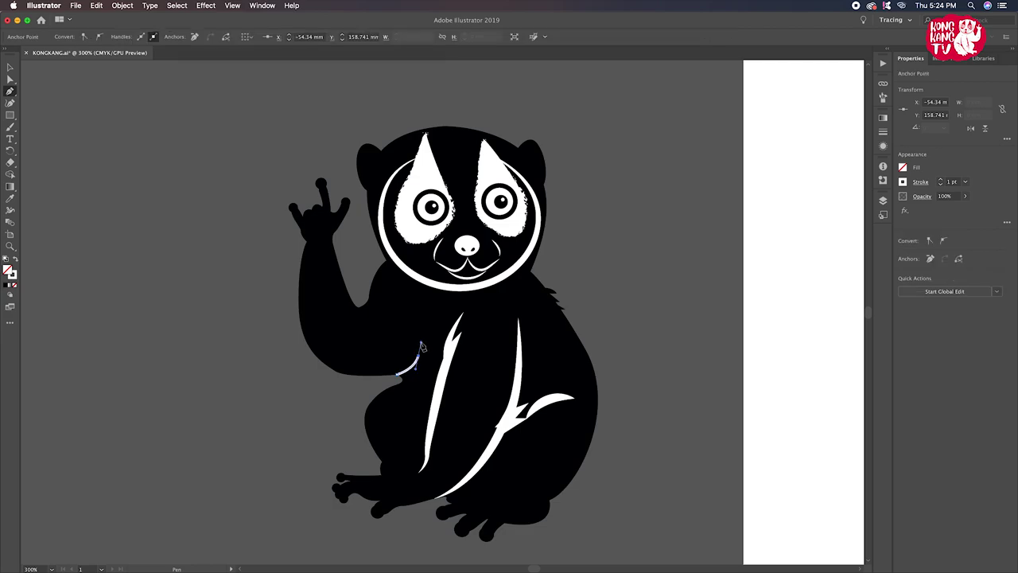
left_click(10, 68)
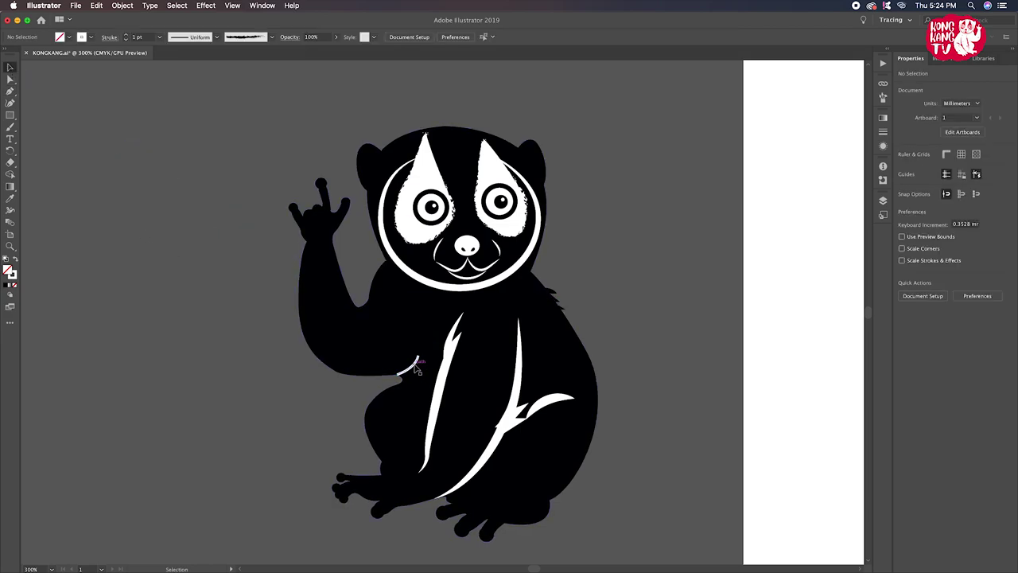
left_click(406, 367)
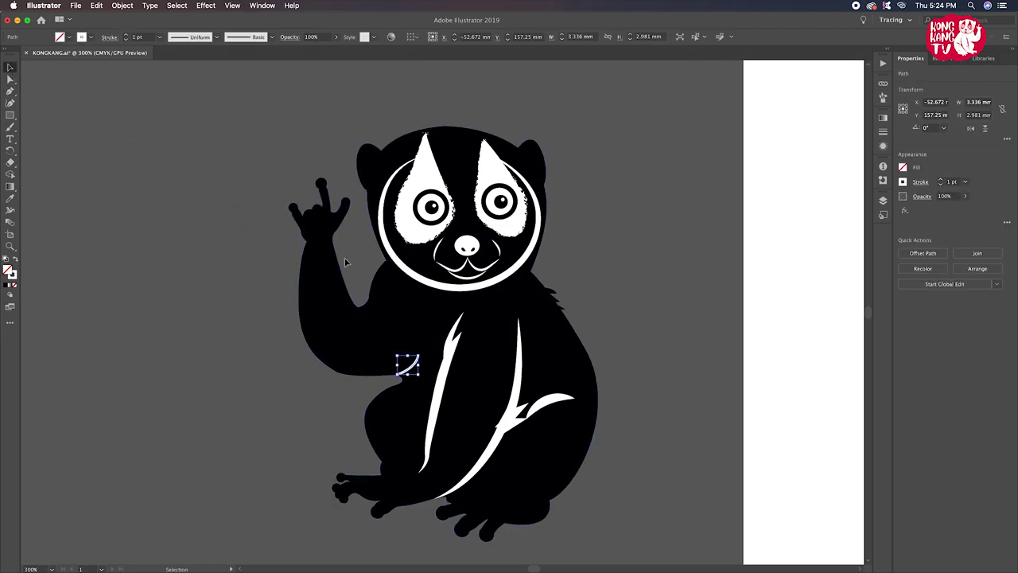
left_click(219, 39)
left_click(199, 65)
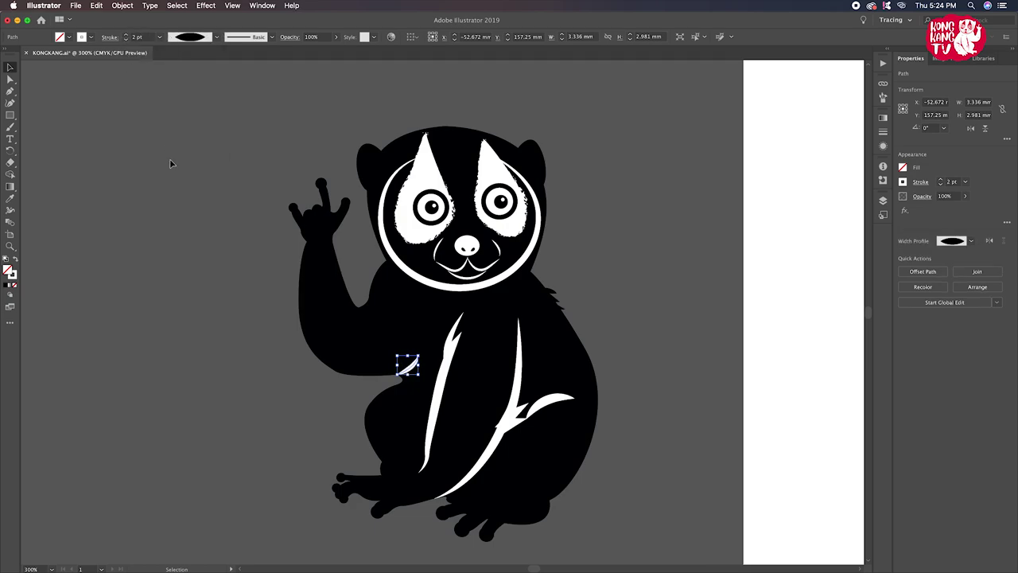
Enlarge and rotate the new arm-crease curve so it follows the arm
mouse_move(419, 355)
left_mouse_down()
mouse_move(435, 350)
mouse_move(395, 377)
mouse_move(424, 358)
left_mouse_up()
left_click(324, 417)
left_click(334, 407)
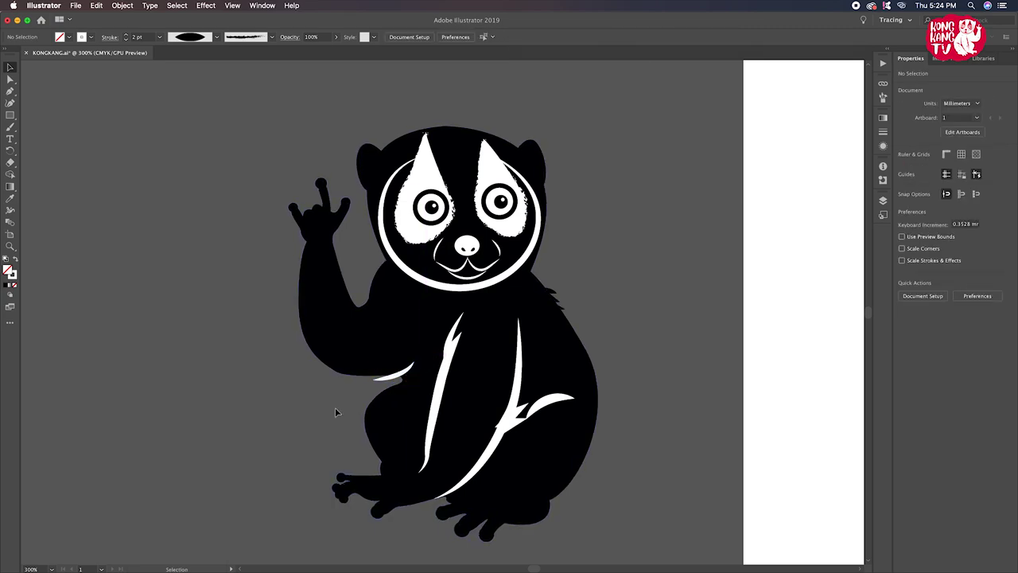
left_click(411, 370)
left_click_drag(418, 362, 419, 364)
left_click(328, 393)
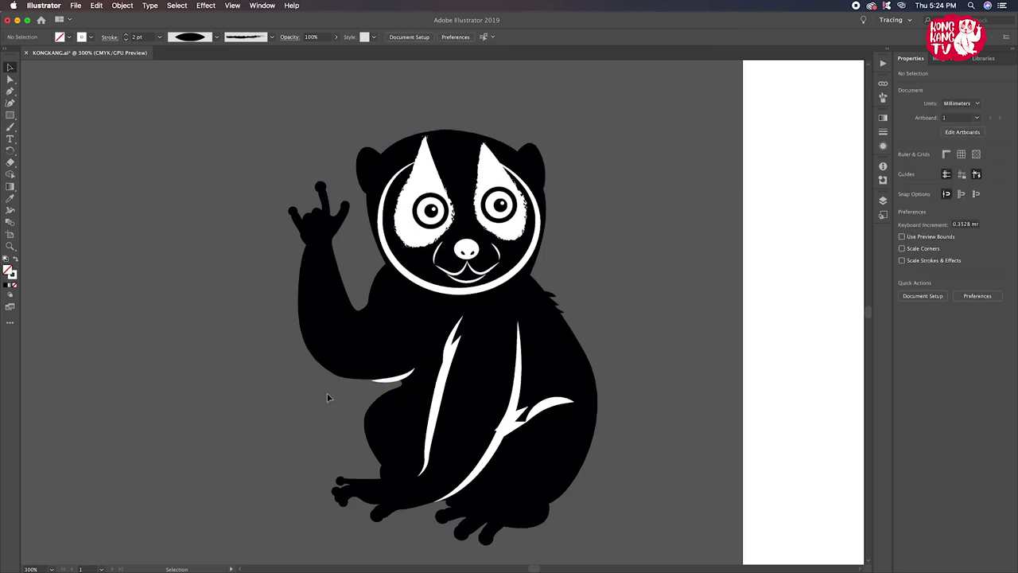
left_click(392, 377)
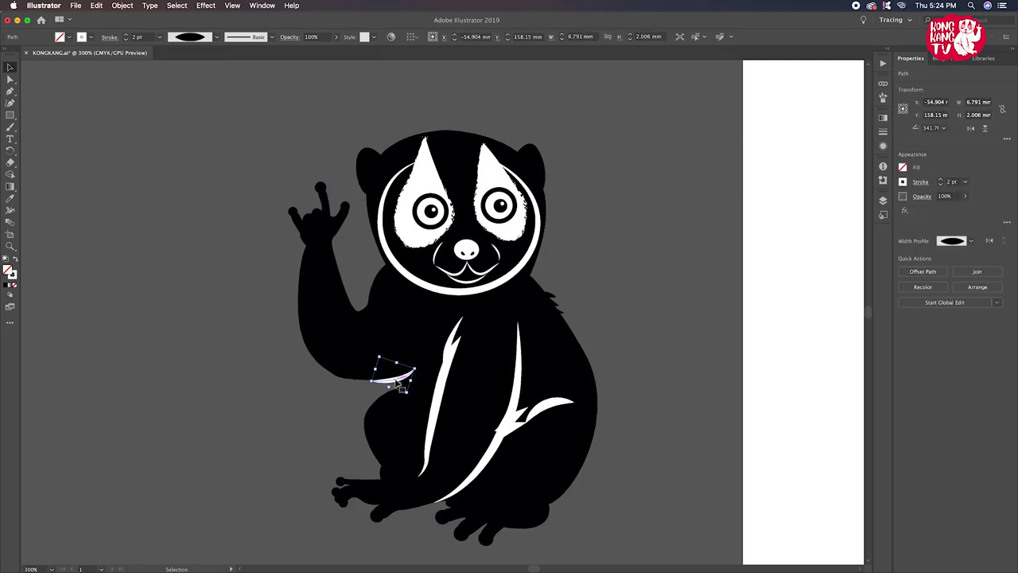
left_click(321, 405)
left_click(395, 376)
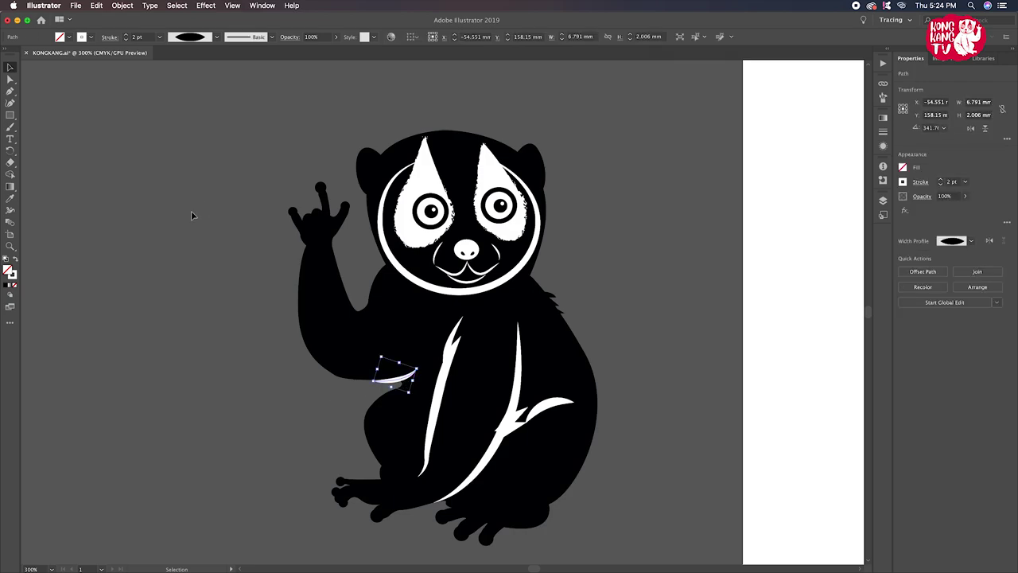
left_click(187, 80)
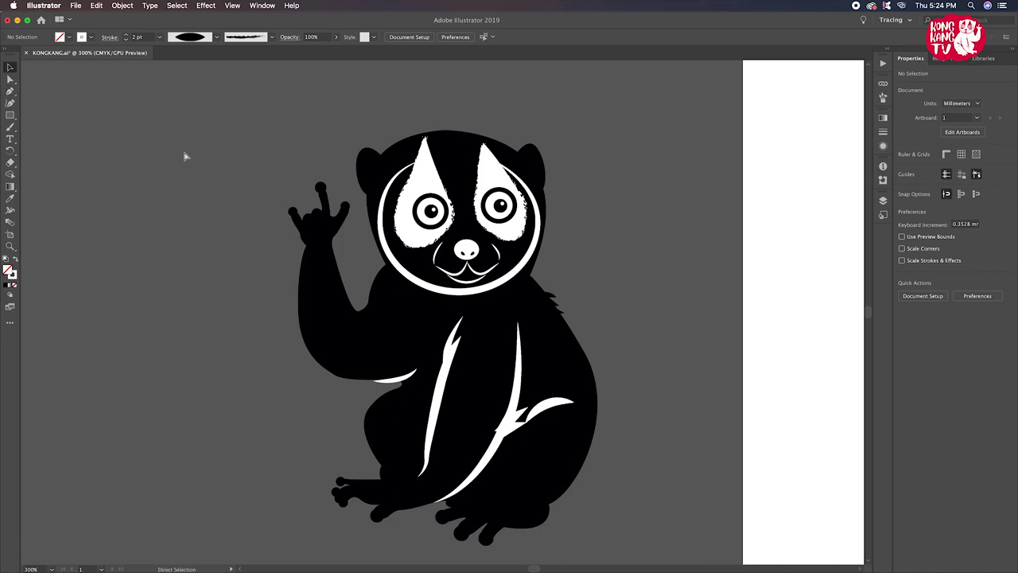
key("ctrl+1")
key("ctrl+plus")
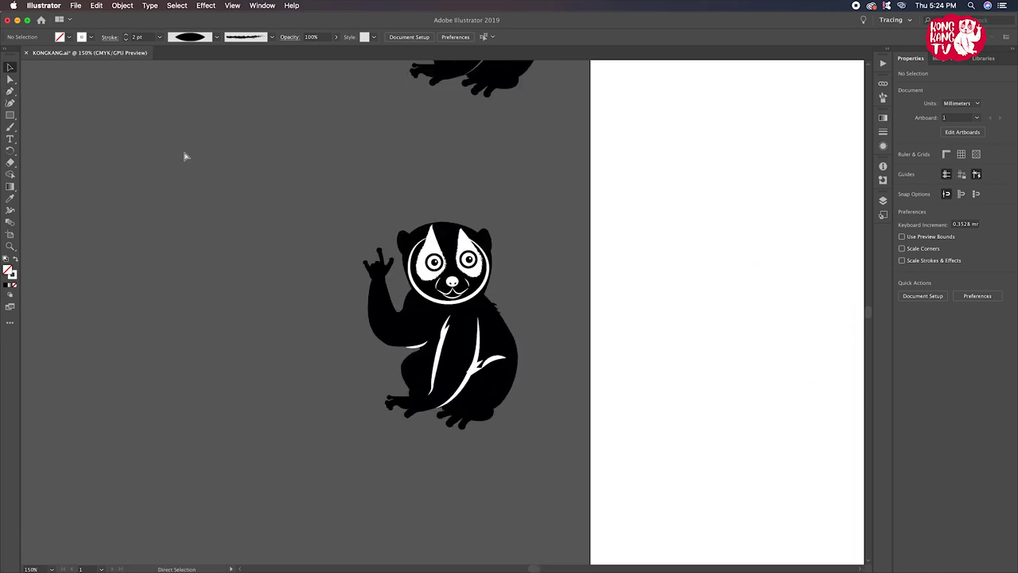
Select the nose-side and mouth paths together and set their stroke weight to 2 pt
key("ctrl+plus")
key("ctrl+plus")
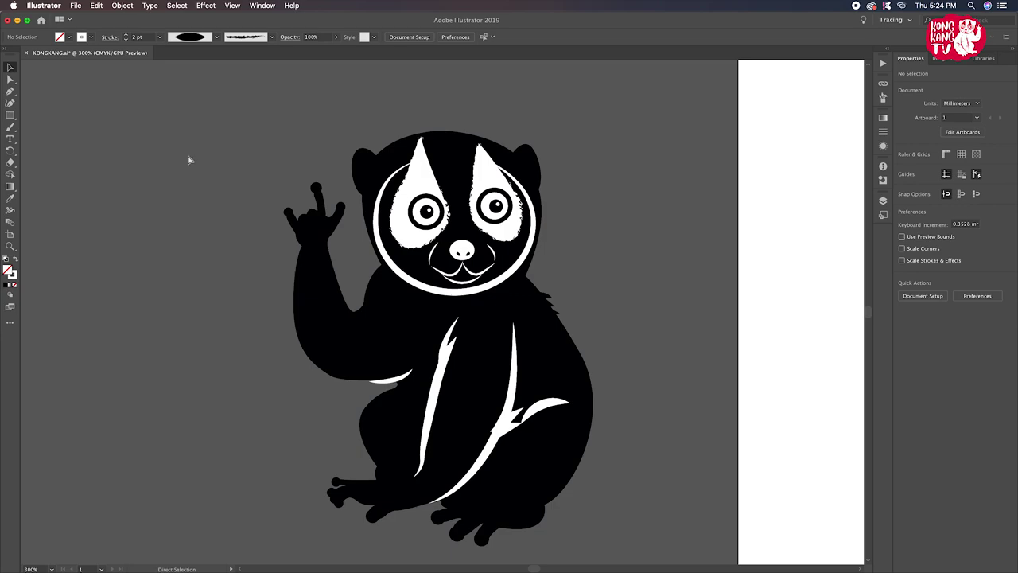
key("ctrl+minus")
key("ctrl+minus")
key("ctrl+plus")
key("ctrl+plus")
key("ctrl+plus")
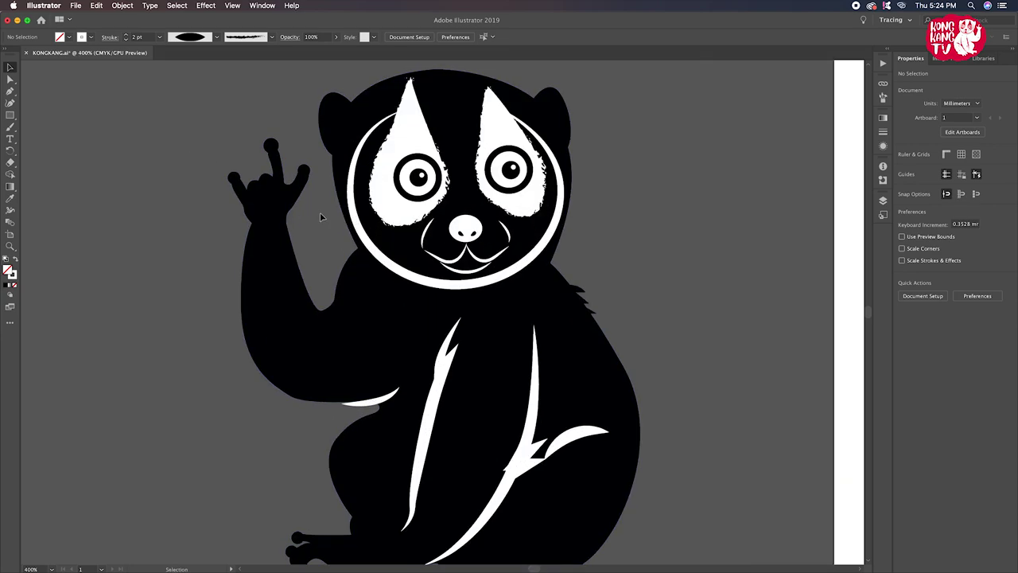
left_click(428, 233)
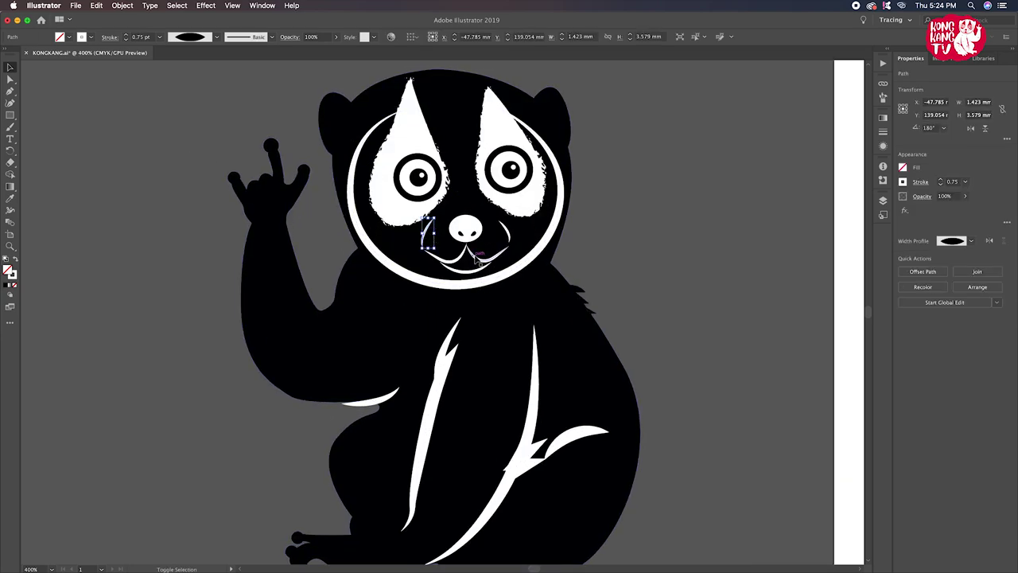
left_click(508, 249, "shift")
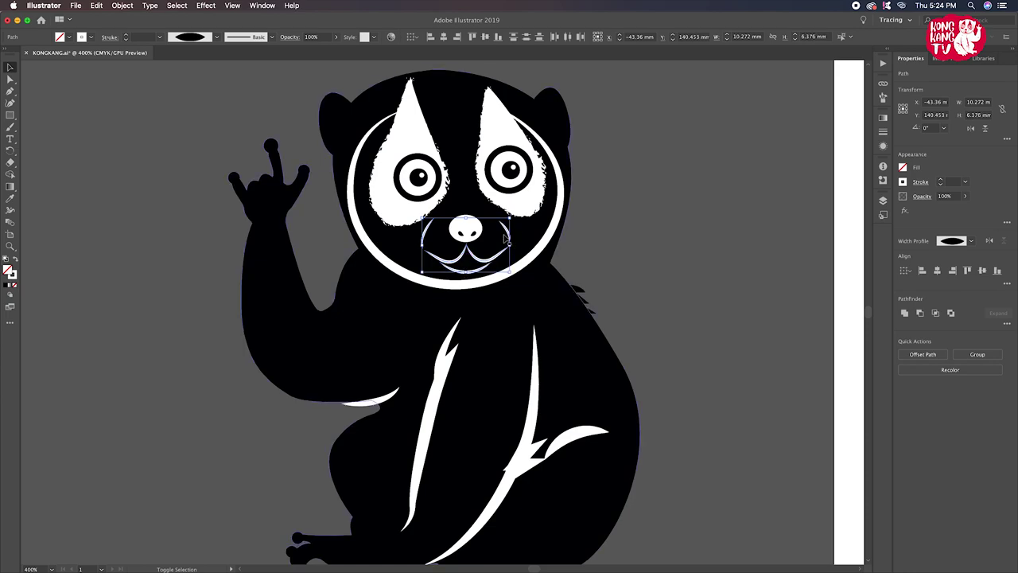
left_click(125, 37)
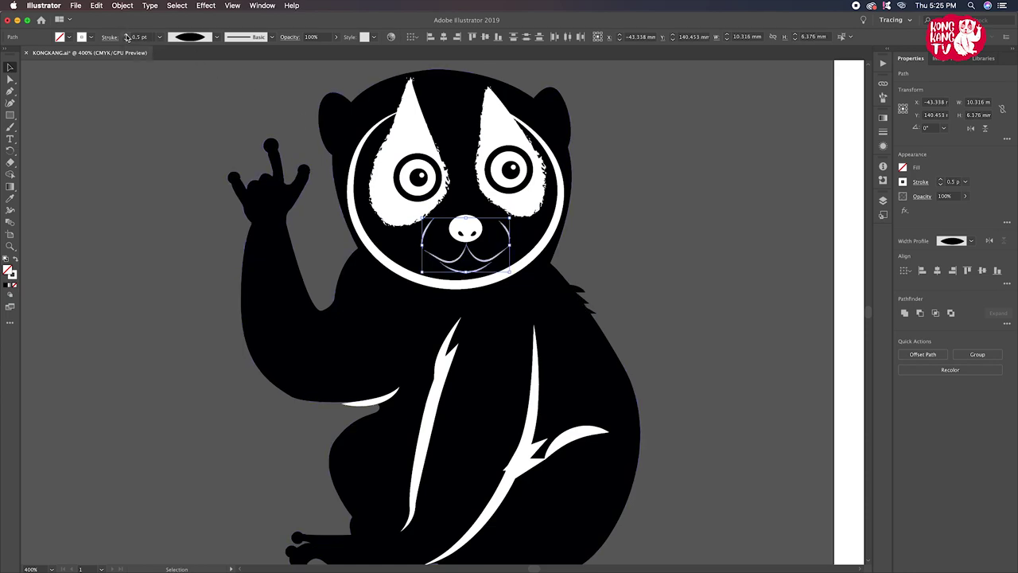
left_click(125, 37)
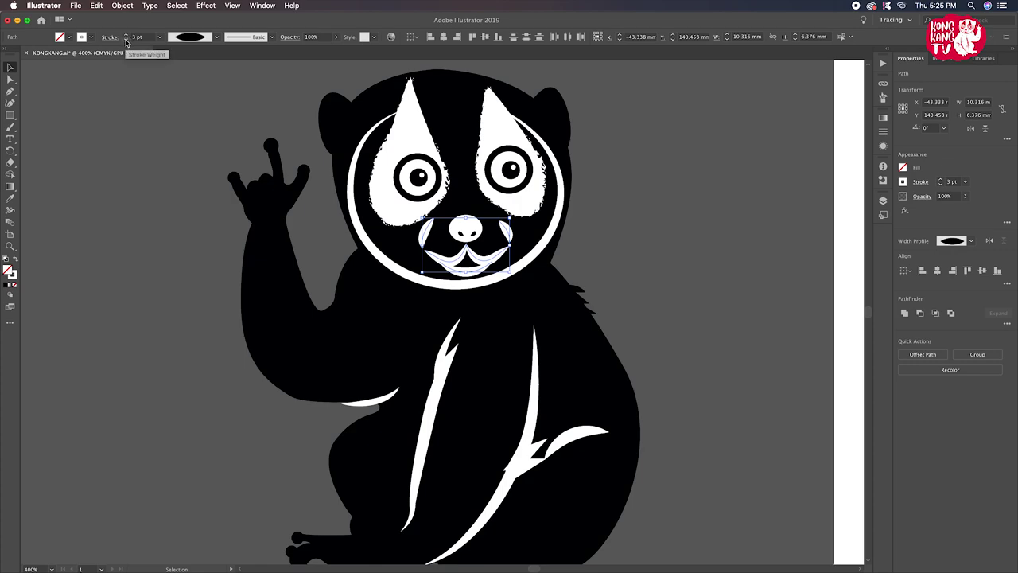
left_click(126, 40)
left_click(192, 135)
scroll(191, 137, "up", 1)
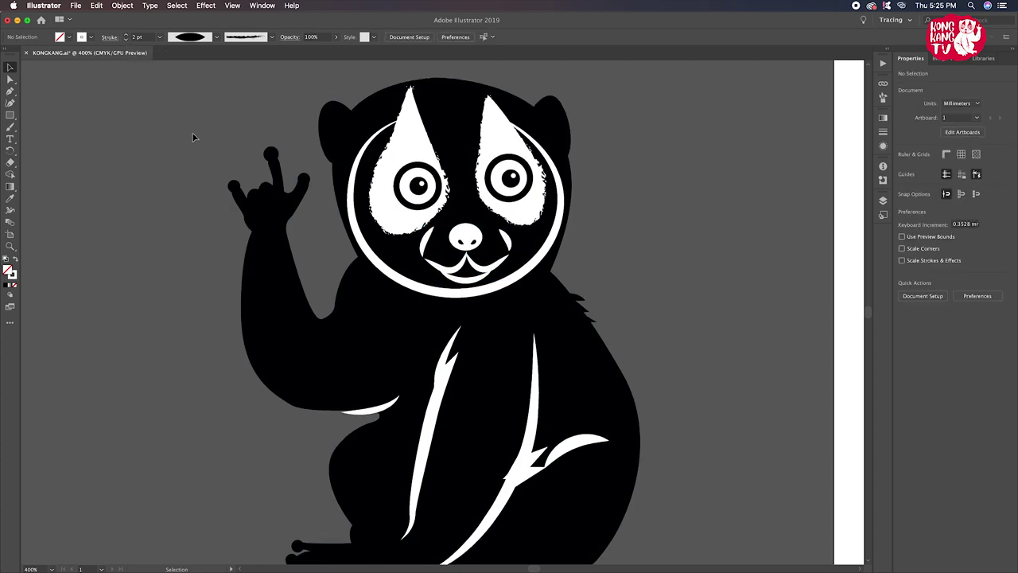
scroll(289, 215, "down", 3)
scroll(291, 216, "up", 2)
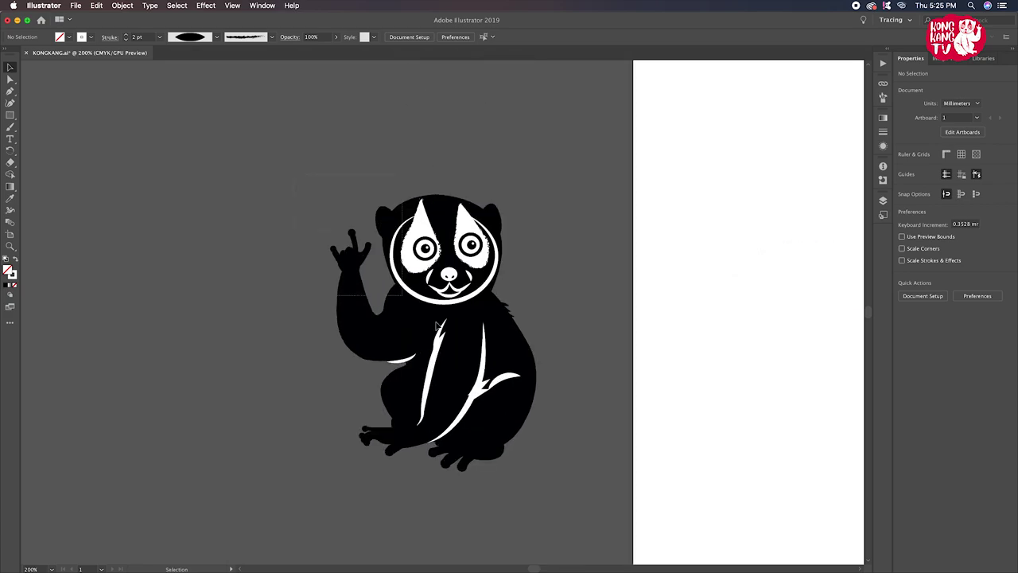
key("super+equal")
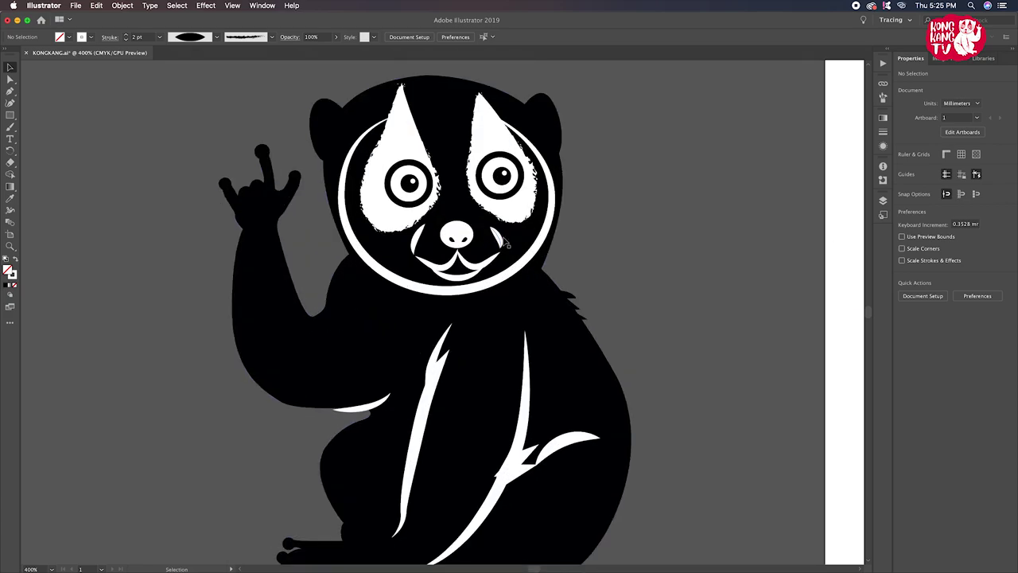
Scale up both the left and right eye circles
left_click(396, 203)
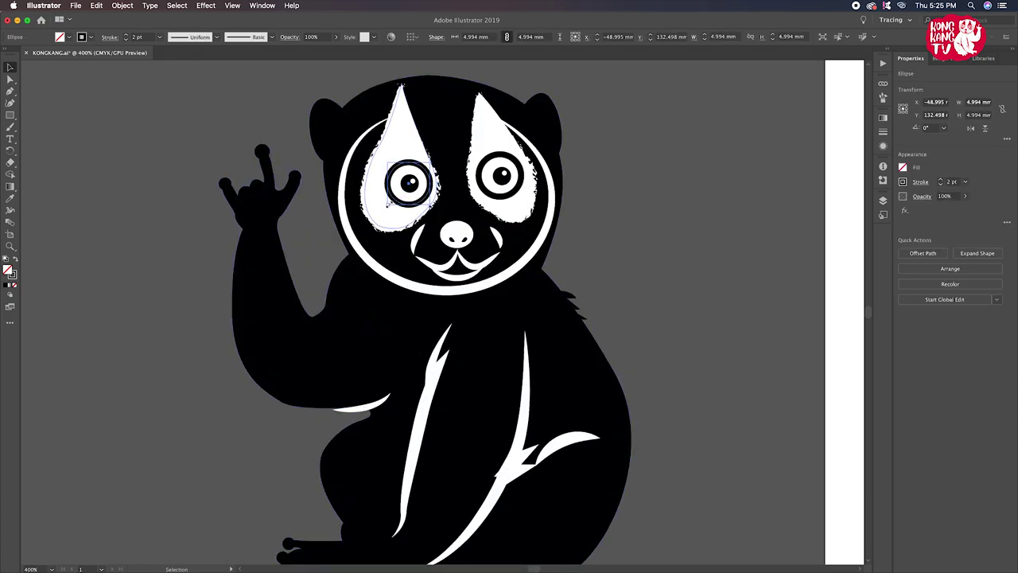
left_click_drag(387, 205, 372, 219)
key("super+shift+a")
left_click(511, 199)
left_click_drag(522, 198, 528, 211)
key("super+shift+a")
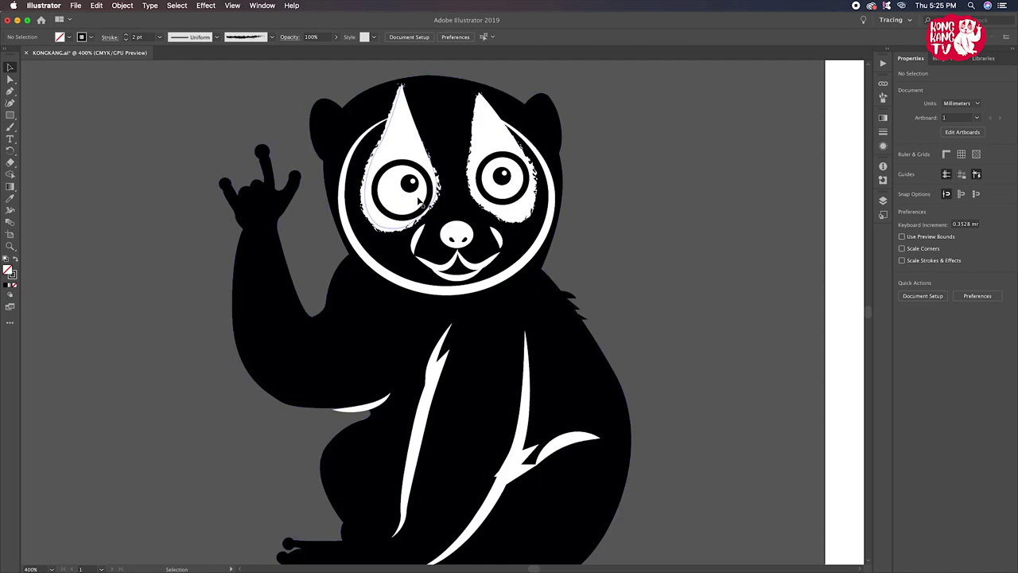
Move the left pupil to the centre of the left eye
left_click(421, 210)
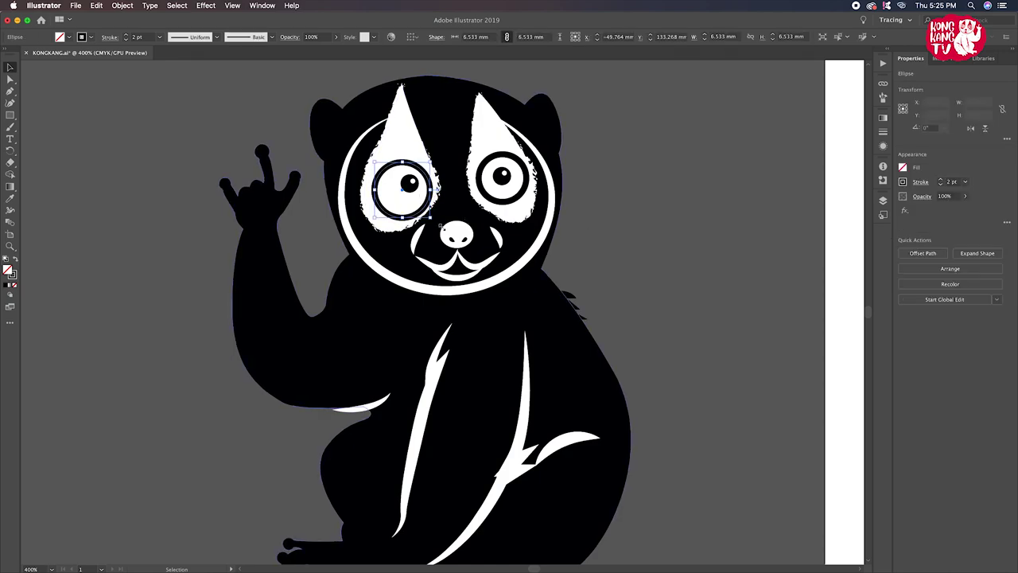
left_click(656, 272)
left_click_drag(410, 187, 399, 190)
key("super+shift+a")
scroll(477, 223, "right", 1)
left_click(580, 232)
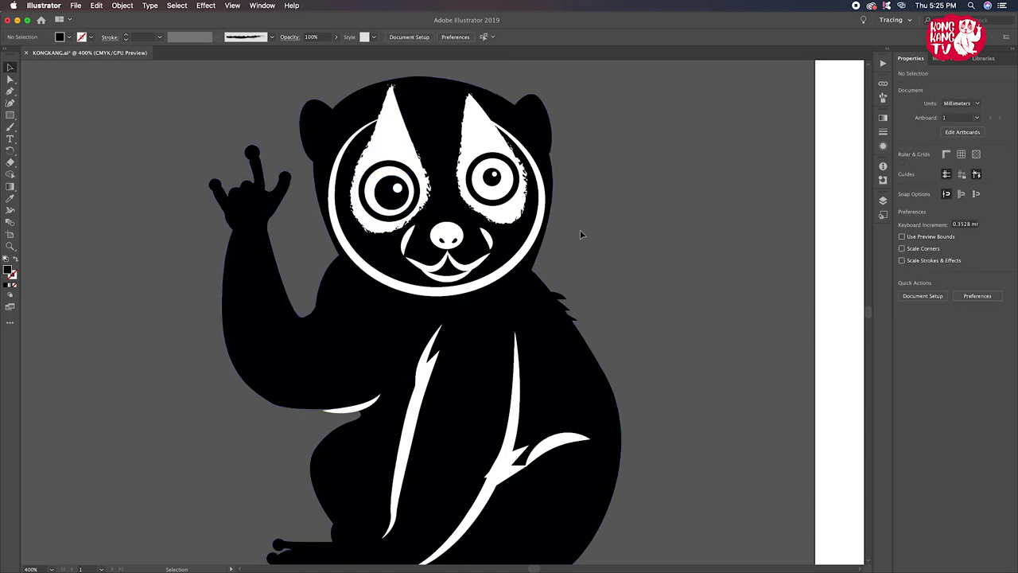
left_click(393, 192)
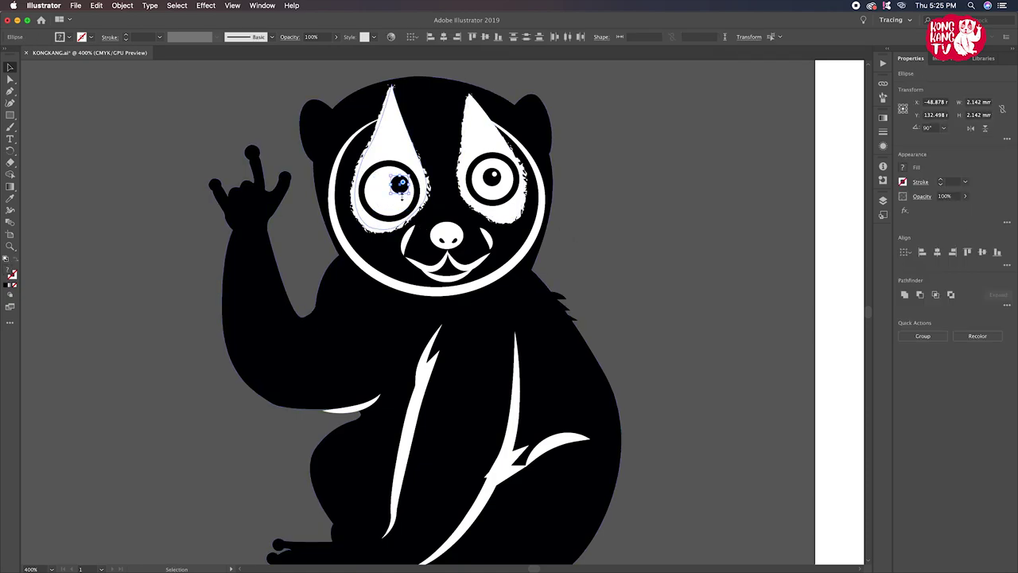
left_click(388, 200, "shift")
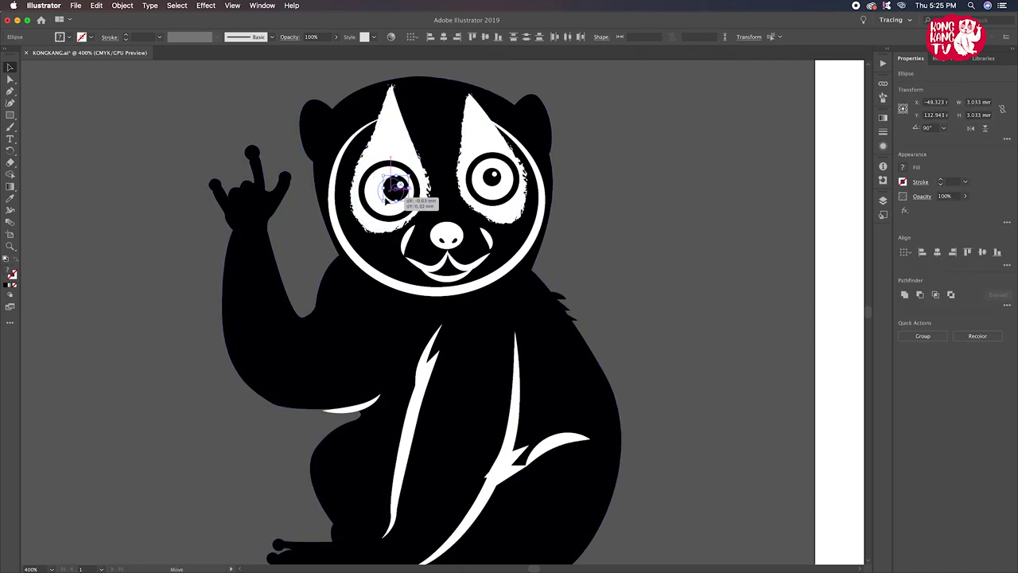
Replace the right pupil with an Alt-dragged copy of the left pupil, centred in the eye
left_click(496, 188)
key("Delete")
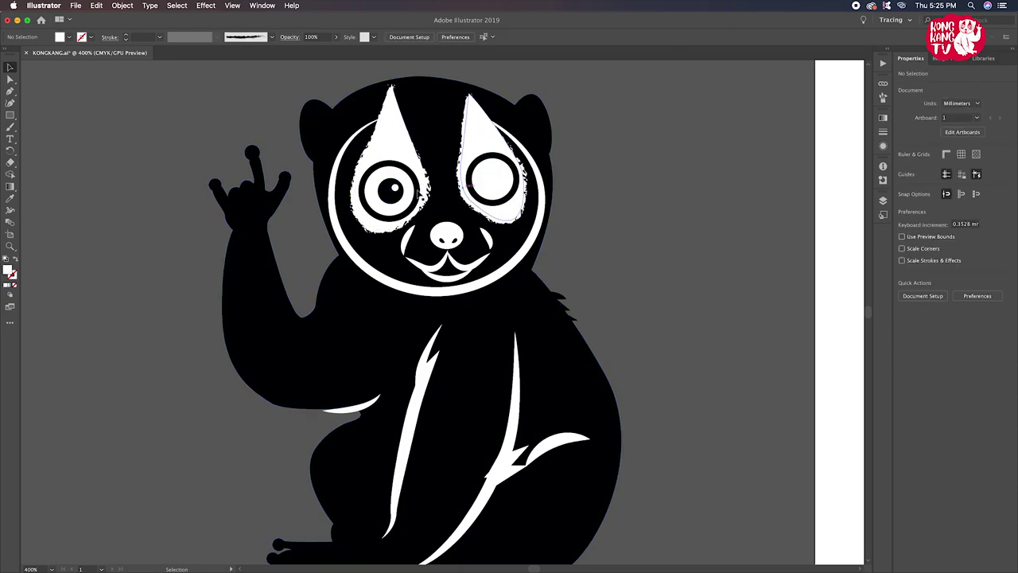
left_click(392, 189)
left_click_drag(395, 191, 493, 187)
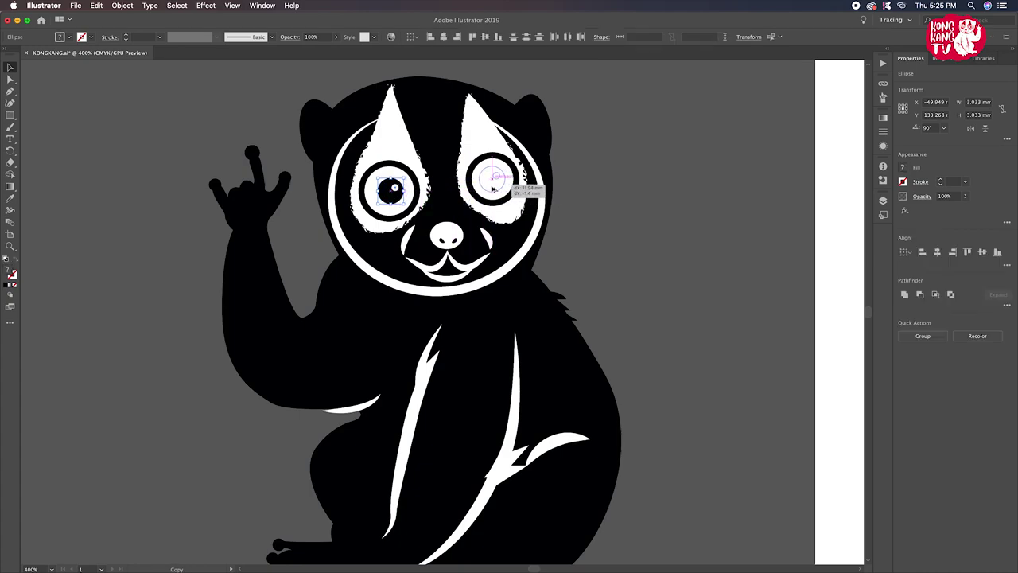
left_click_drag(493, 188, 493, 186)
left_click(610, 231)
key("super+minus")
key("super+minus")
key("super+minus")
key("super+minus")
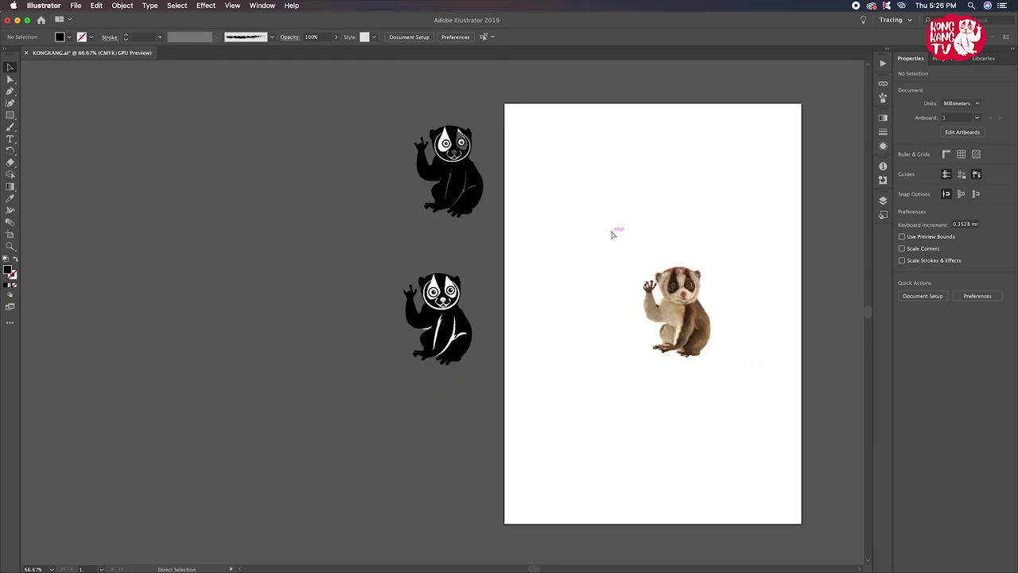
With Direct Selection, drag the armpit anchor and round its corner to reshape the arm curve
key("super+plus")
key("super+plus")
key("super+plus")
key("super+plus")
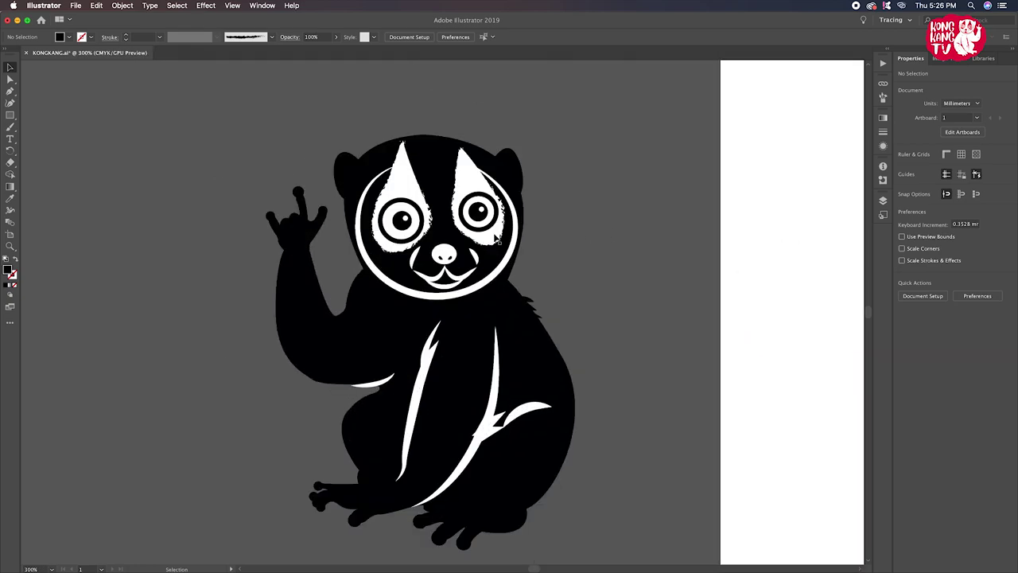
left_click(11, 80)
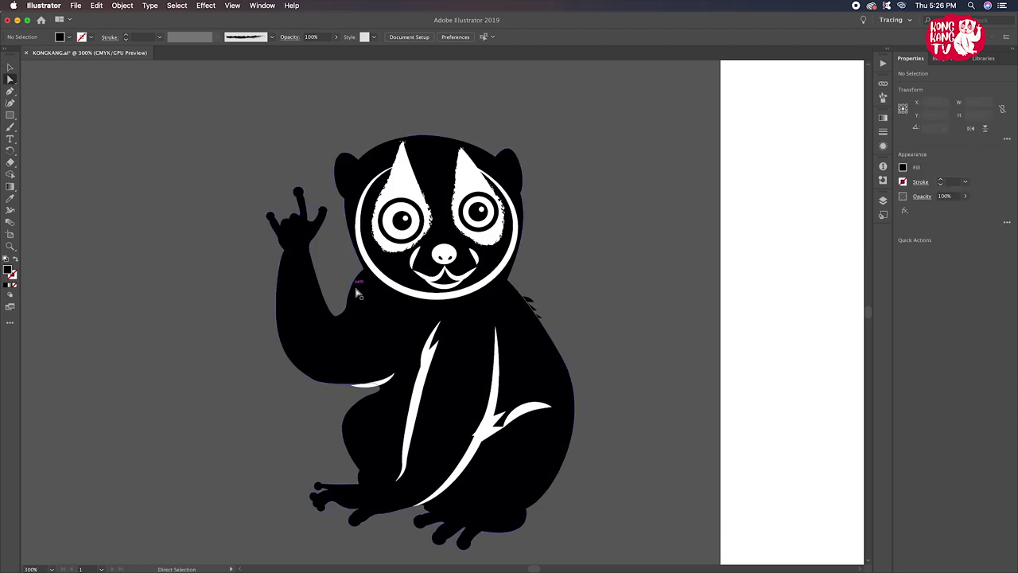
left_click(347, 308)
left_click_drag(359, 277, 364, 273)
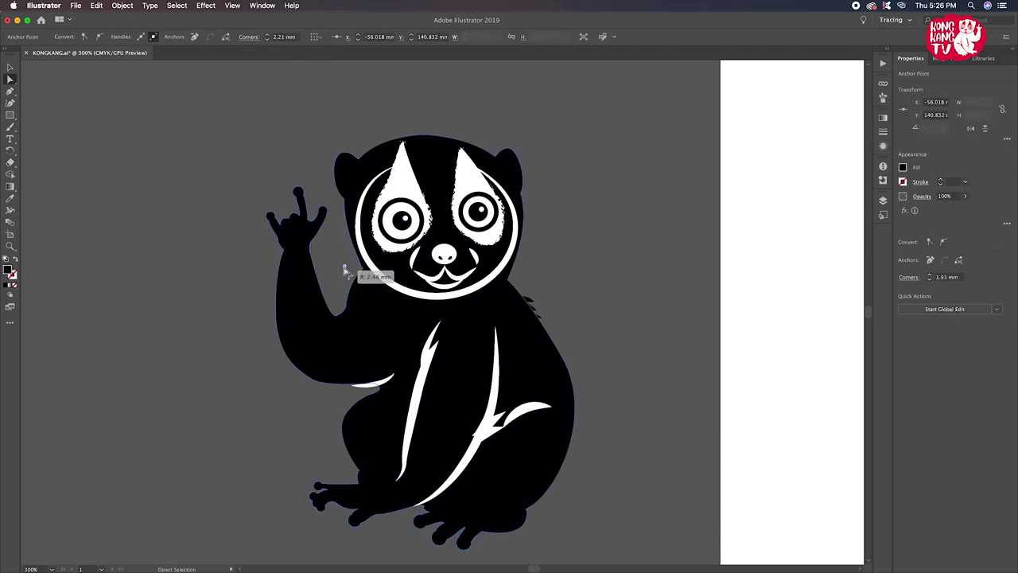
left_click_drag(337, 271, 332, 268)
left_click(333, 280)
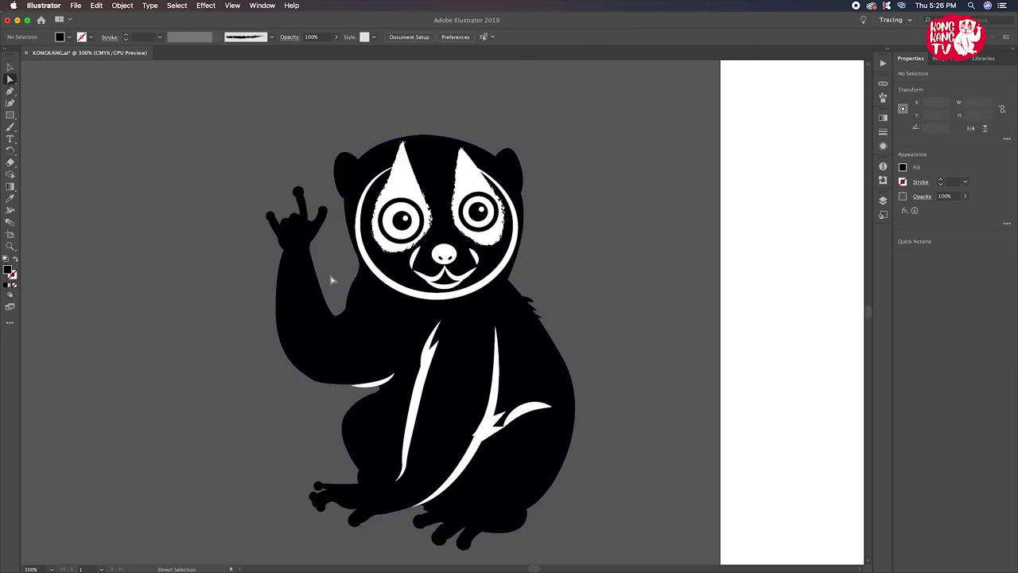
left_click(332, 279)
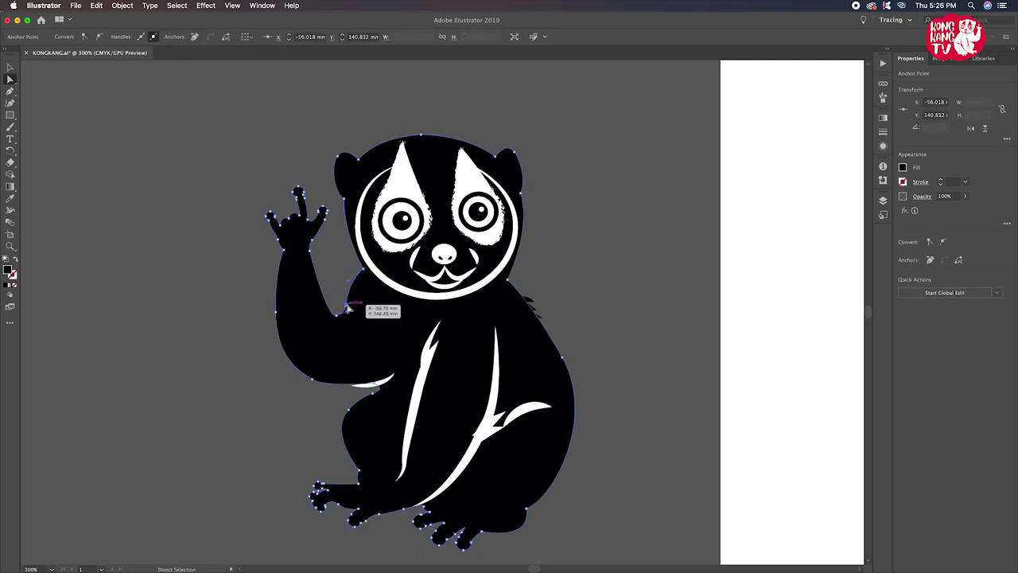
left_click_drag(347, 311, 348, 319)
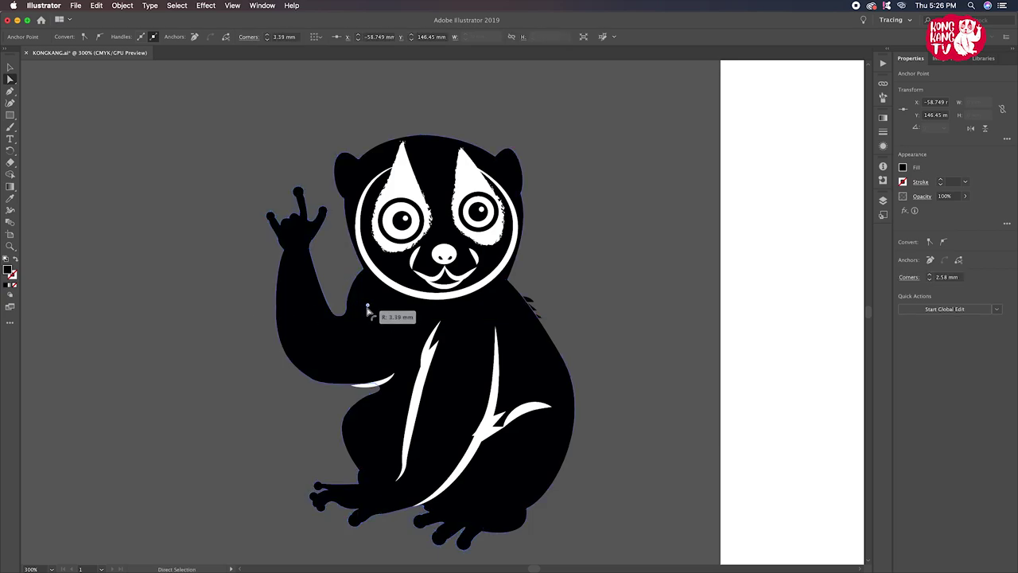
left_click(186, 258)
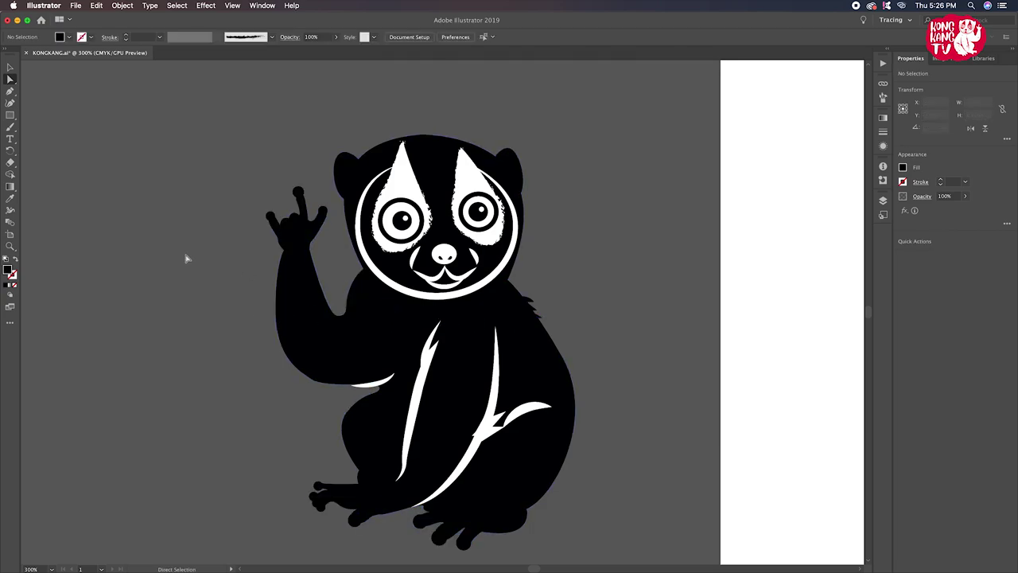
Zoom out to review the artboard, then select the whole loris artwork with the Selection tool
key("ctrl+a")
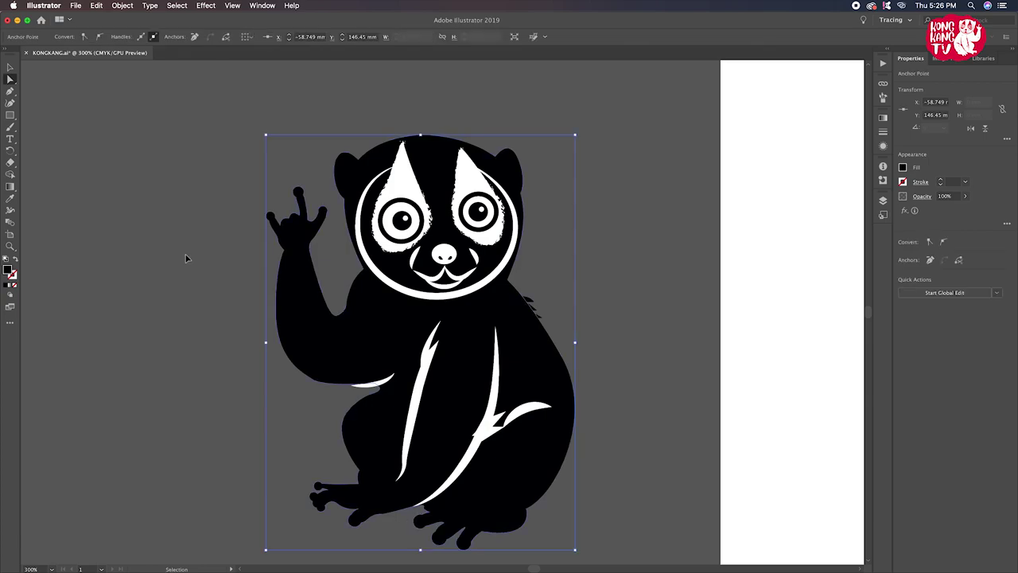
left_click(185, 258)
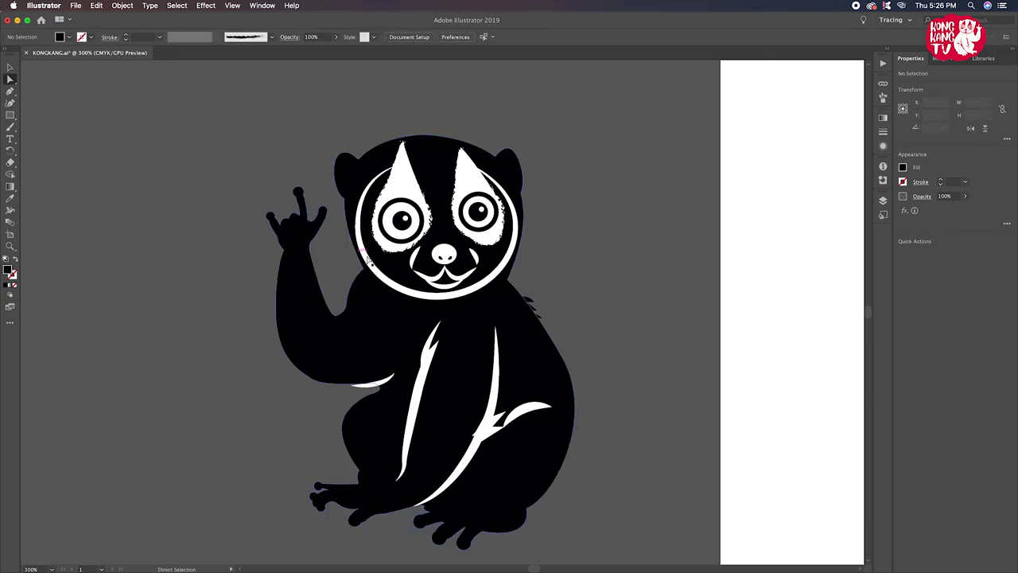
key("super+minus")
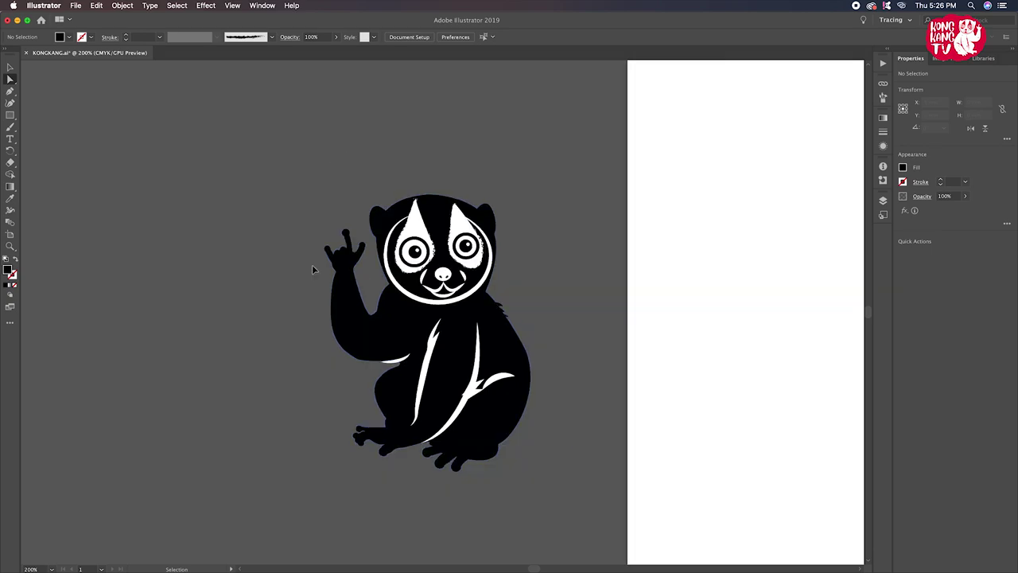
key("super+minus")
key("super+minus")
key("super+minus")
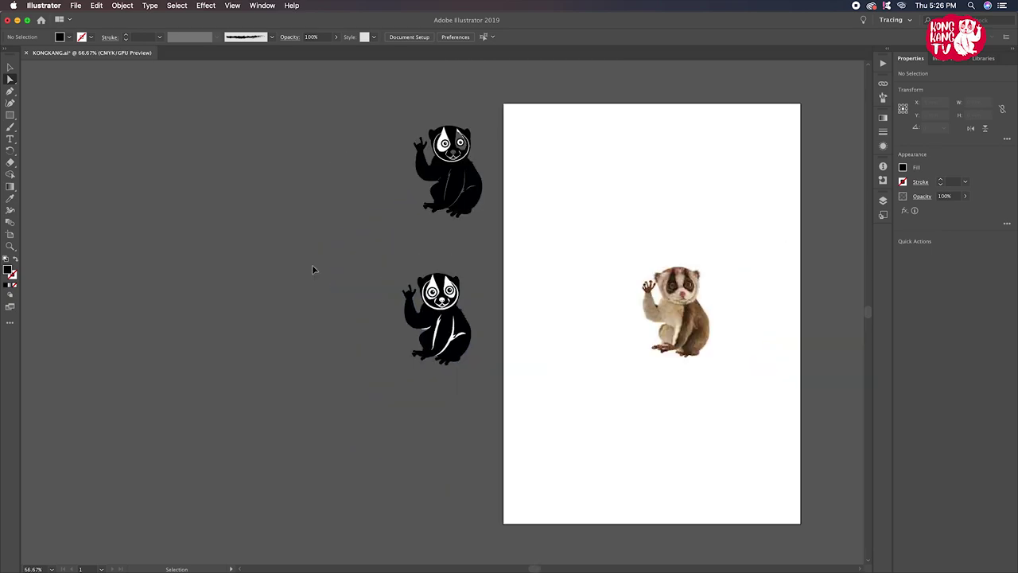
key("super+equal")
key("super+equal")
key("super+equal")
key("super+equal")
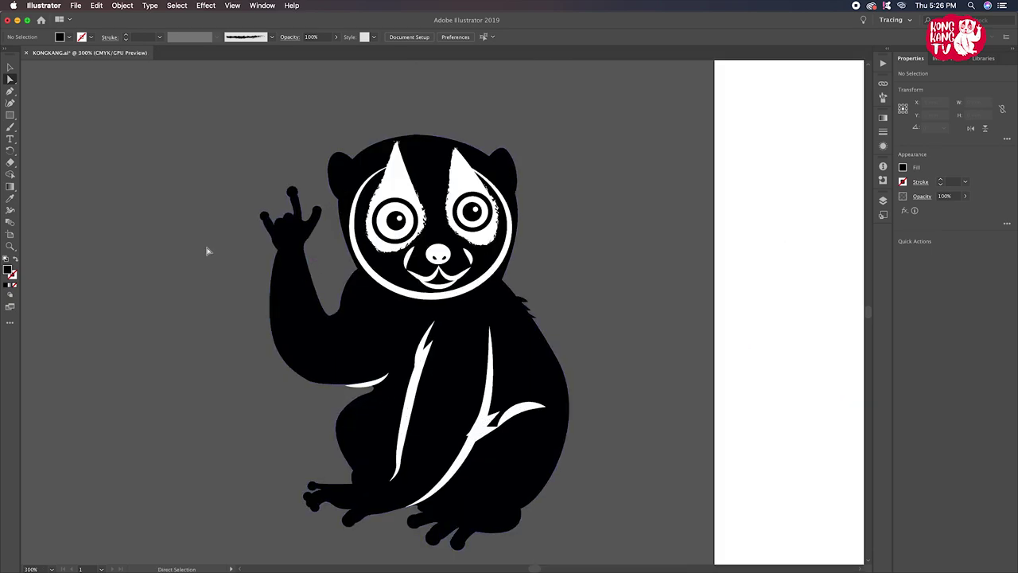
left_click(10, 68)
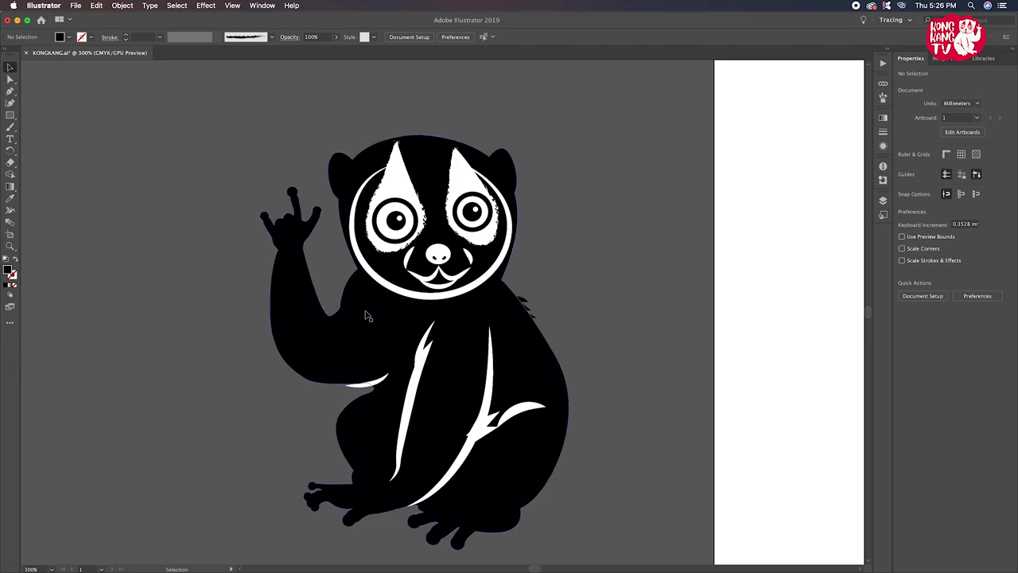
key("super+a")
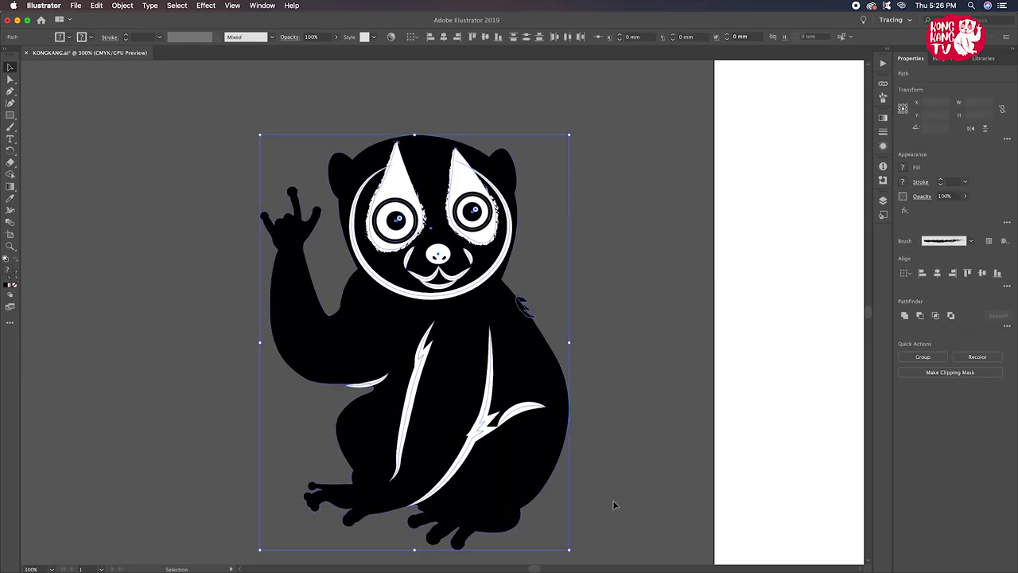
Outline the loris artwork's strokes and split the overlapping shapes with Pathfinder Trim
left_click(122, 6)
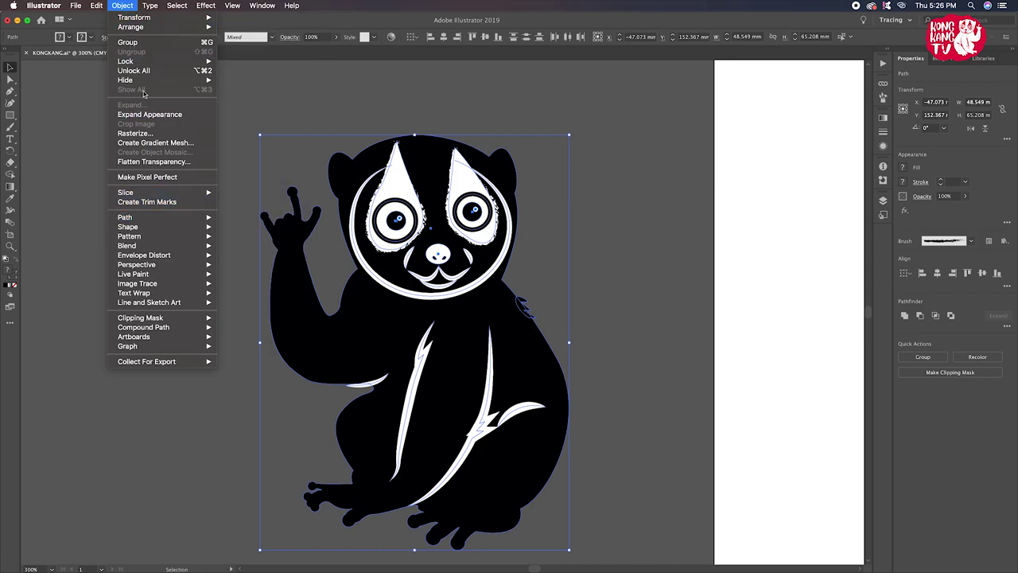
mouse_move(128, 226)
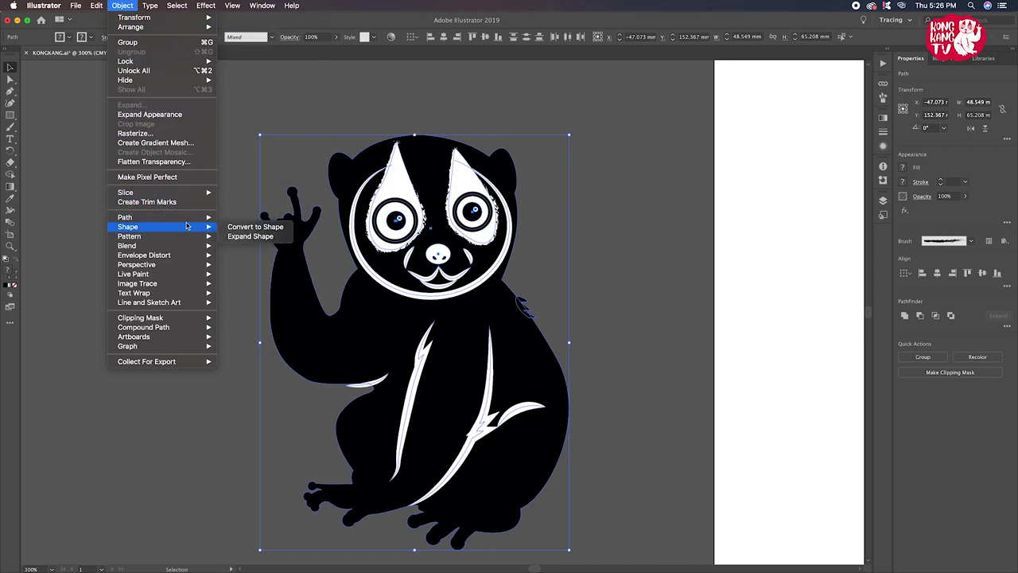
left_click(251, 241)
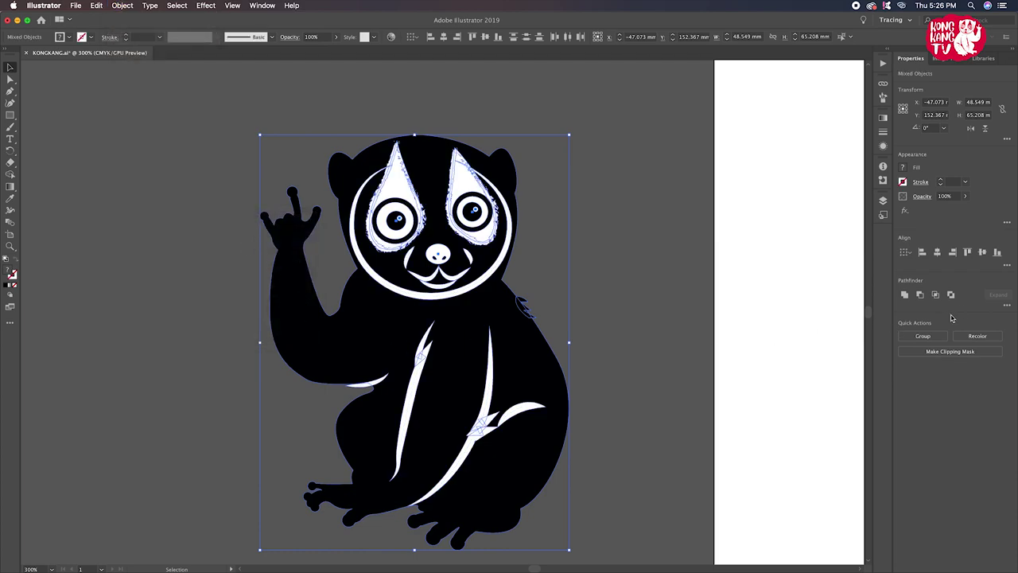
left_click(1007, 308)
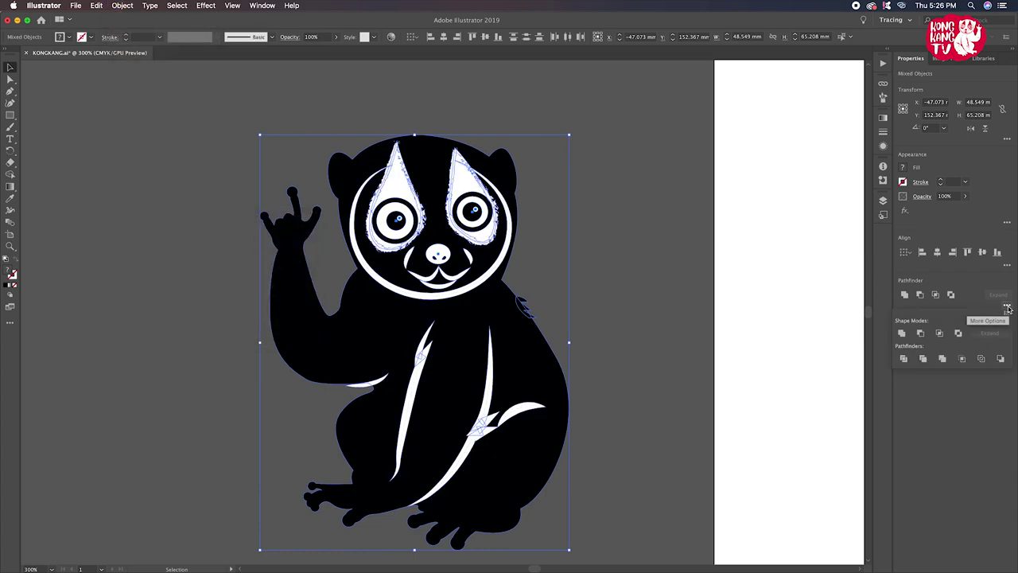
left_click(922, 358)
Ungroup the trimmed loris artwork into separate pieces
key("super+shift+a")
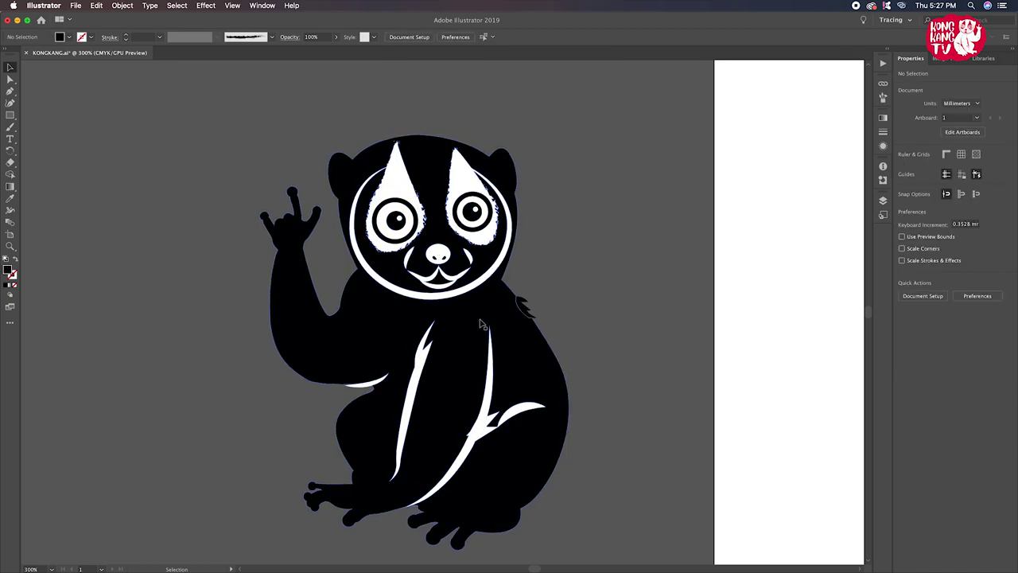
right_click(478, 318)
right_click(448, 305)
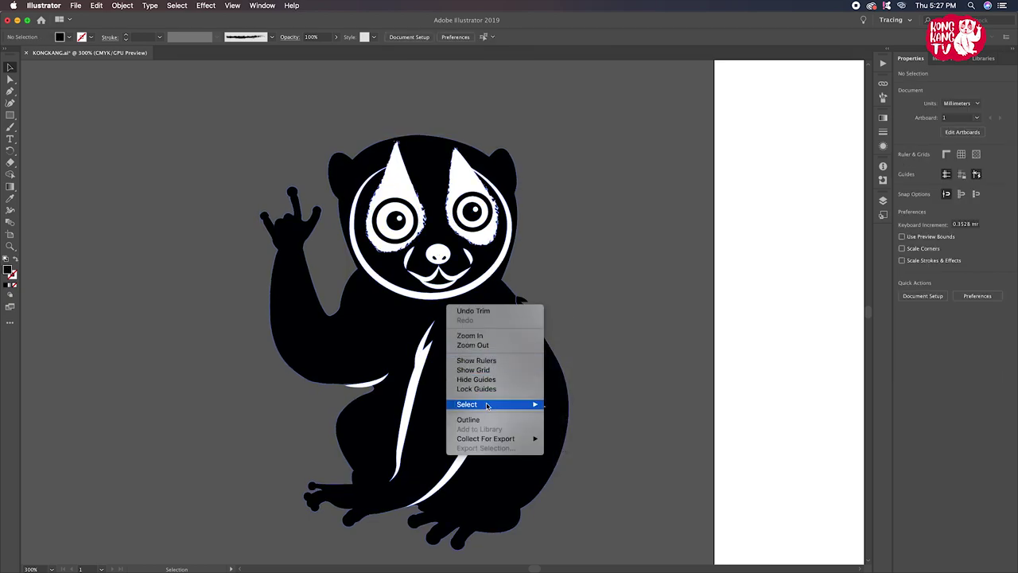
left_click(554, 296)
left_click(503, 326)
right_click(502, 326)
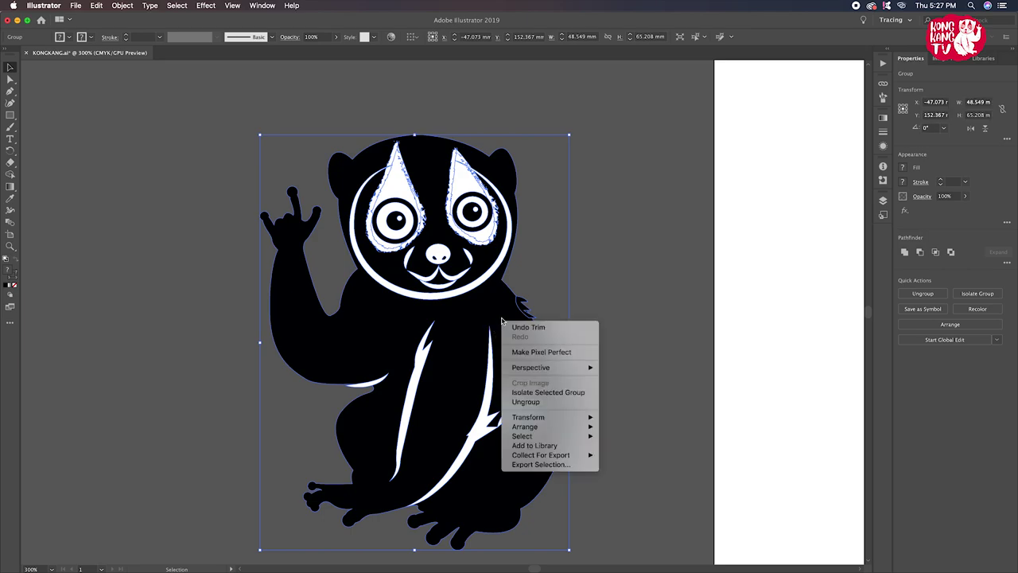
left_click(524, 400)
key("super+shift+a")
Delete the white belly stripes, body highlights, face ring and mouth shapes
left_click(487, 419)
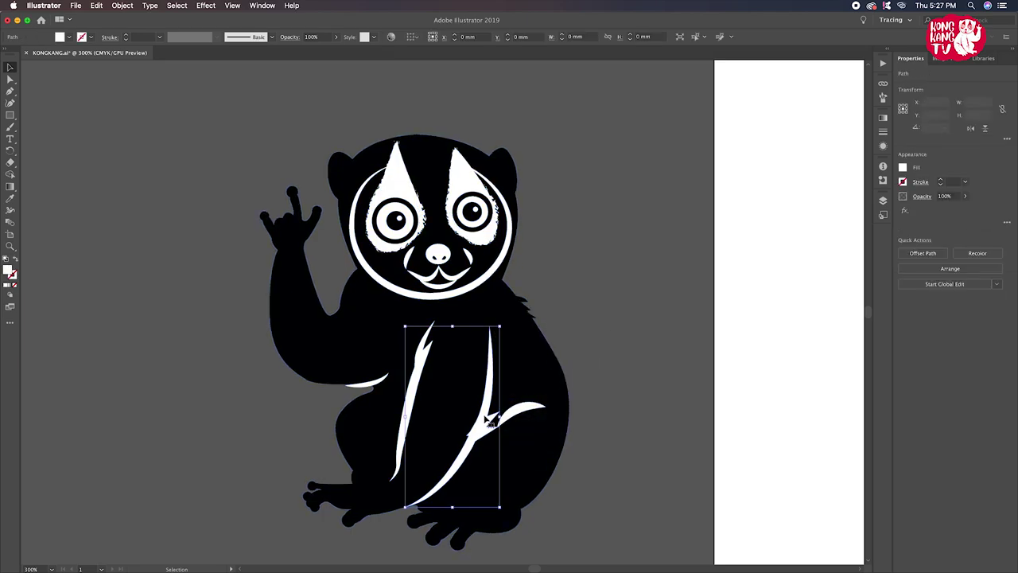
key("Delete")
left_click(508, 419)
key("Delete")
left_click(421, 360)
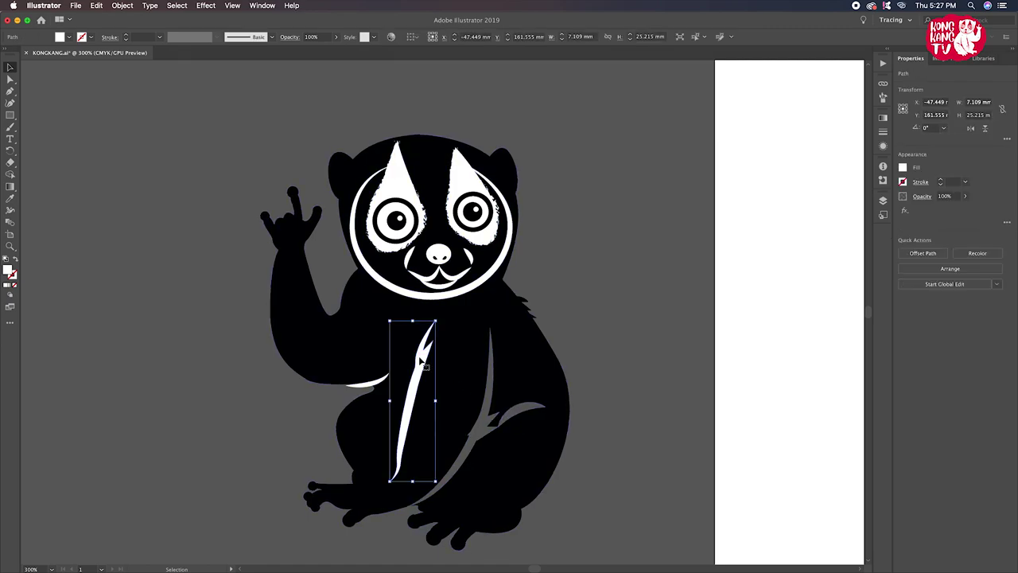
key("Delete")
left_click(369, 386)
key("Delete")
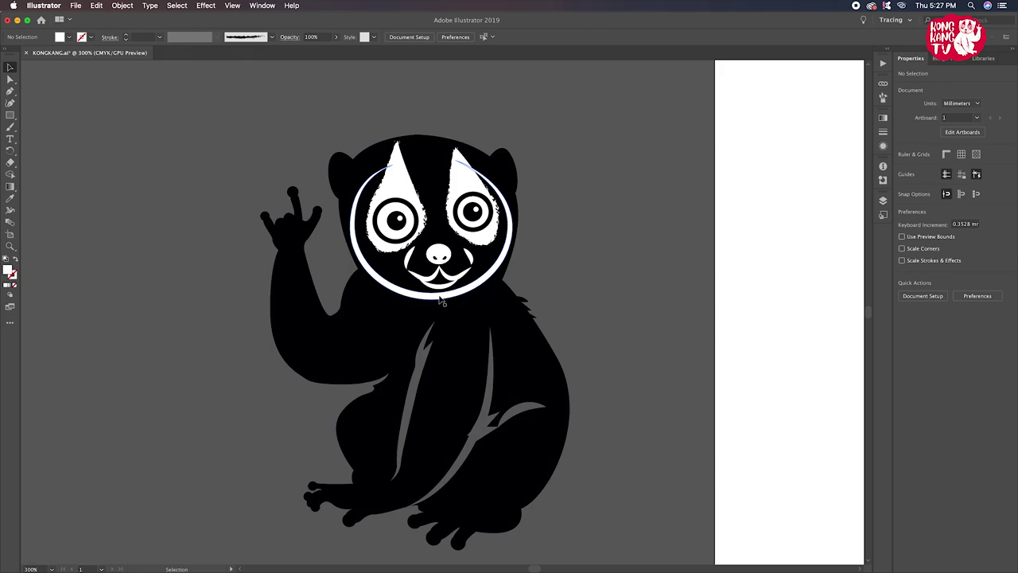
left_click(440, 300)
key("Delete")
left_click(455, 278)
key("Delete")
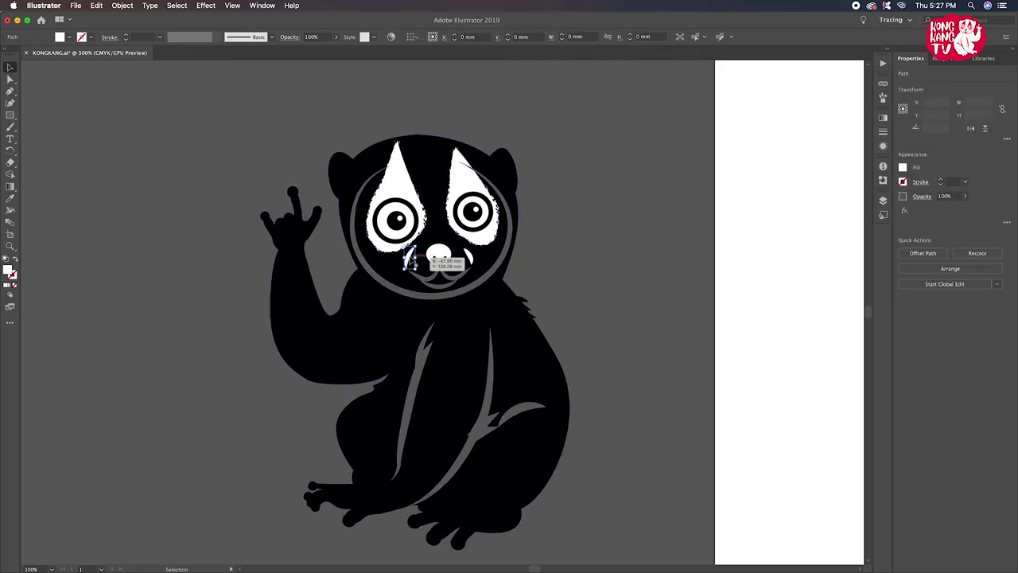
key("Delete")
Delete the white patches and rings around both eyes
left_click(488, 238)
key("Delete")
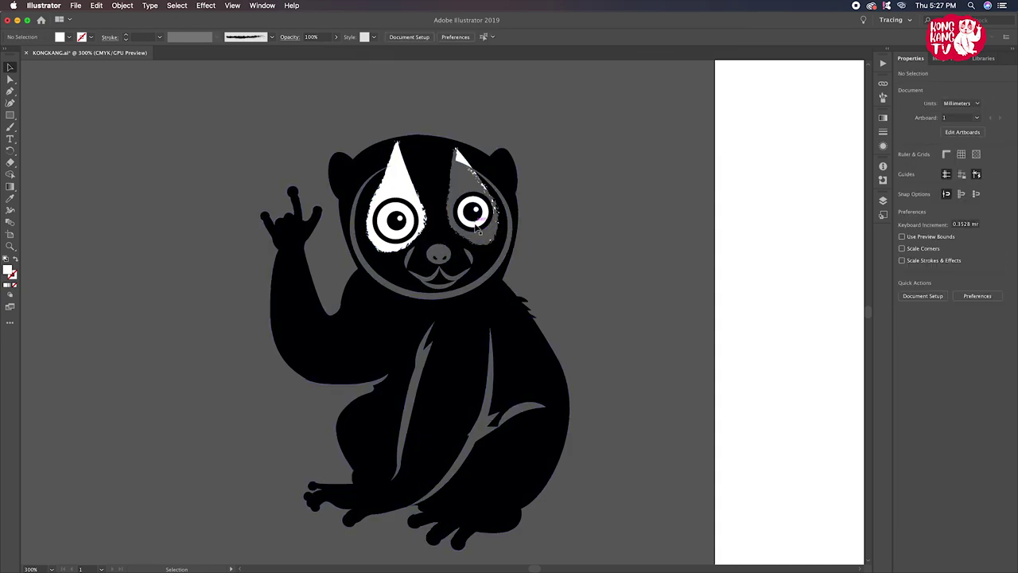
left_click(476, 229)
key("Delete")
left_click(478, 212)
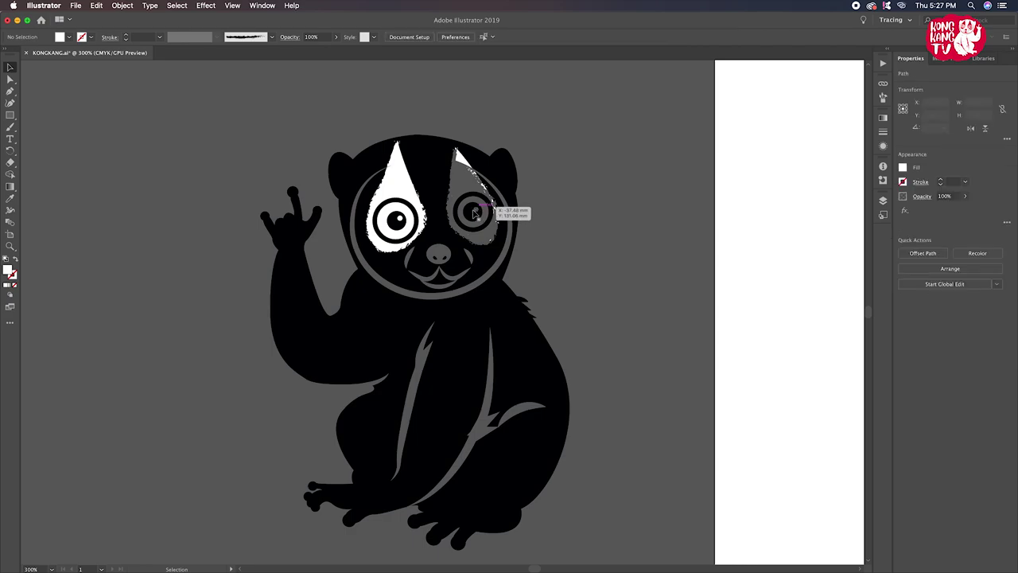
key("Delete")
left_click(404, 220)
key("Delete")
key("Delete")
left_click(404, 220)
key("Delete")
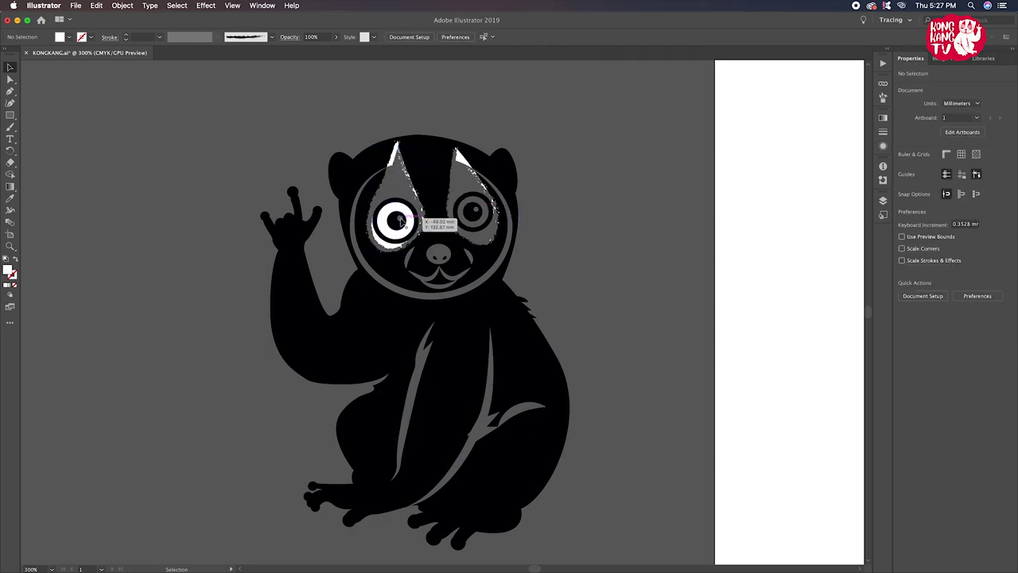
left_click(400, 221)
key("Delete")
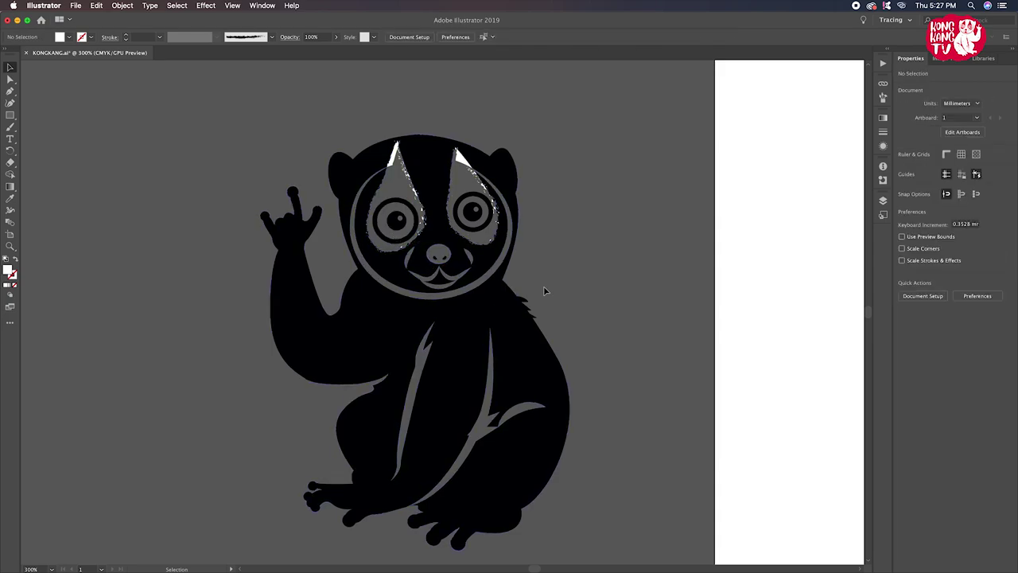
Delete the extra upper loris copy and zoom back in on the remaining one
left_click(518, 329)
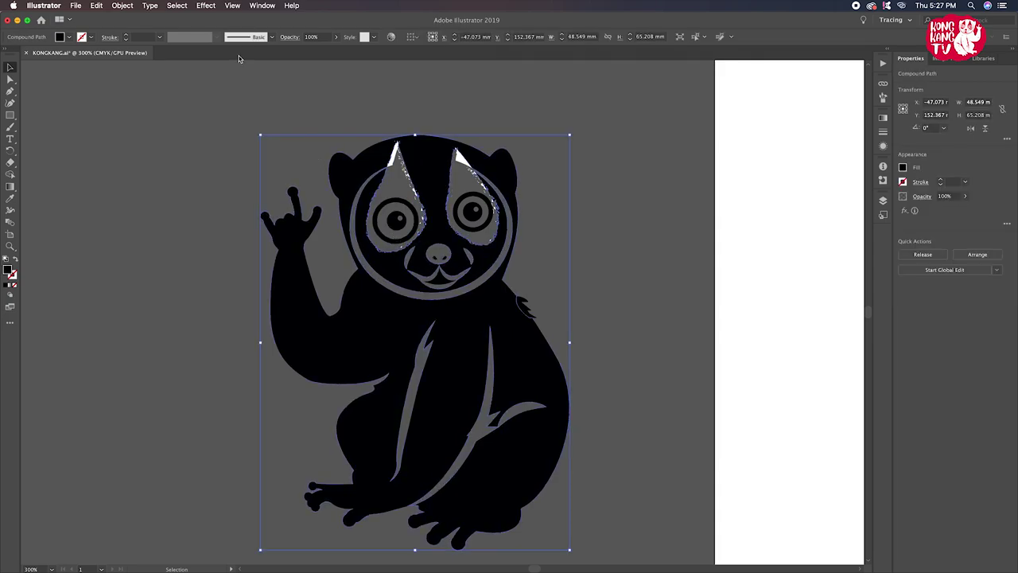
left_click(431, 137)
key("ctrl+minus")
key("ctrl+minus")
key("ctrl+minus")
key("ctrl+minus")
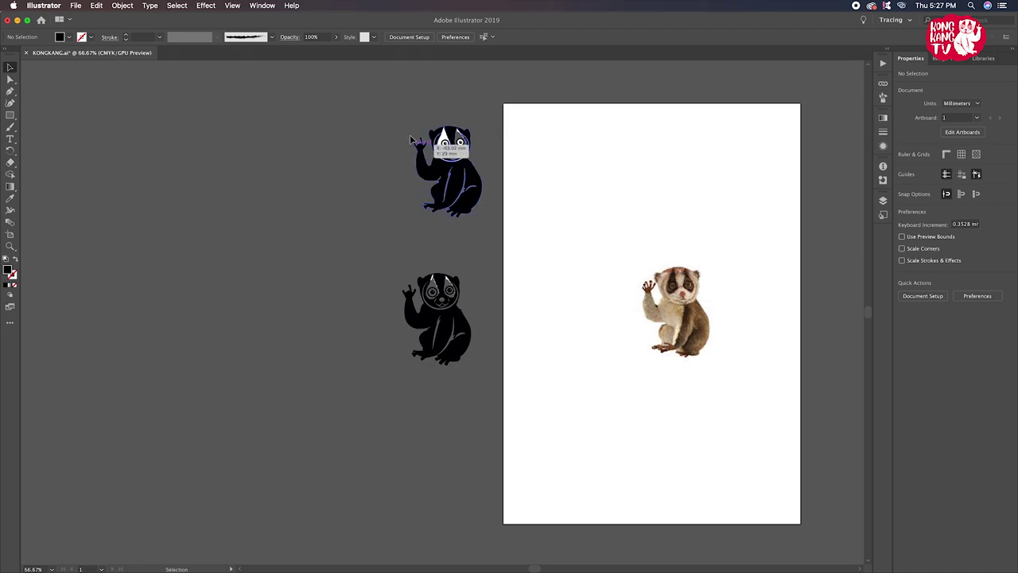
key("Delete")
key("ctrl+plus")
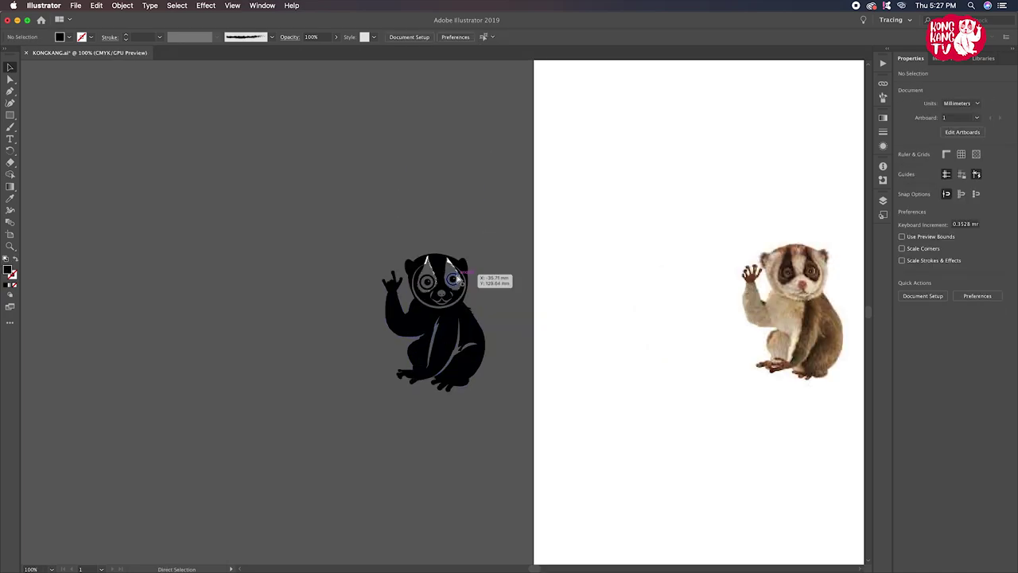
key("ctrl+plus")
key("ctrl+plus")
key("ctrl+plus")
left_click(523, 334)
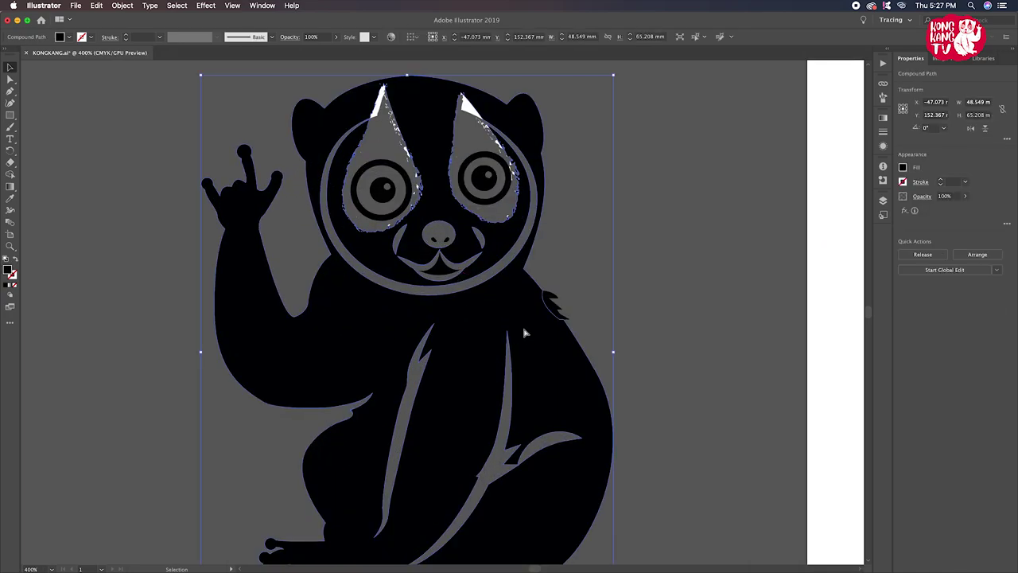
key("ctrl+minus")
key("ctrl+minus")
Select all black-filled shapes, unite them into one silhouette, and delete the leftover white highlights
left_click(176, 6)
mouse_move(183, 105)
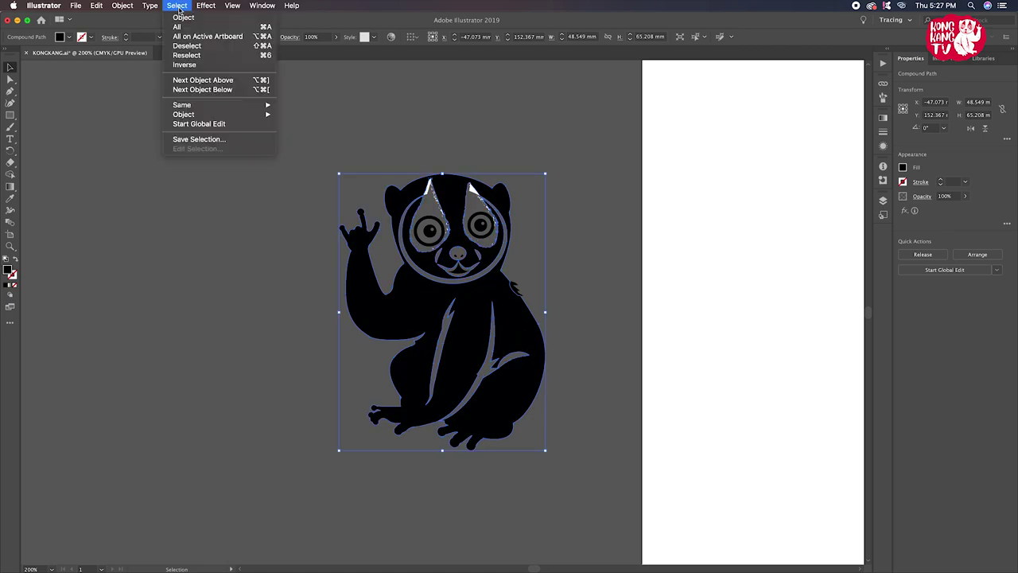
left_click(323, 144)
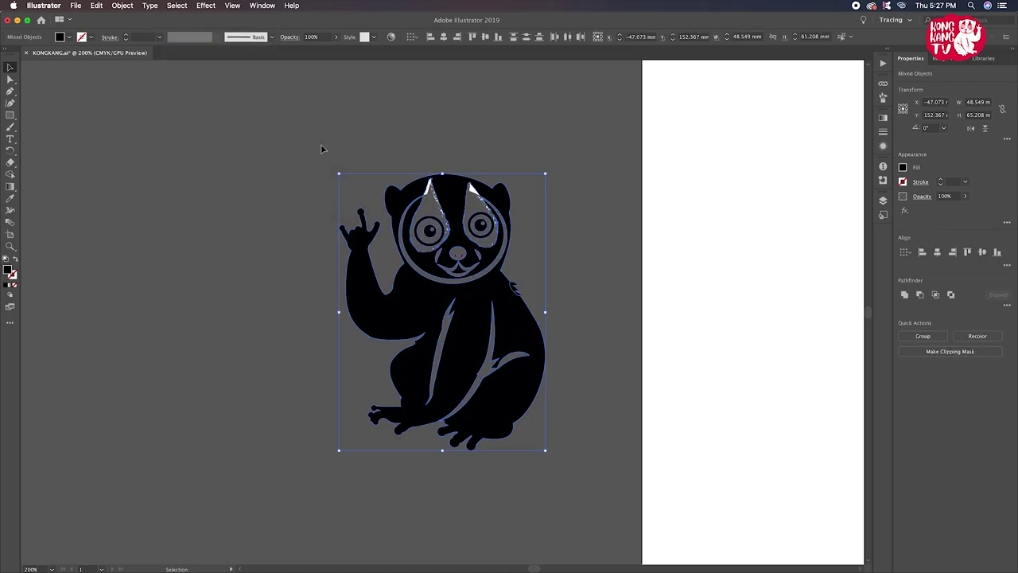
left_click_drag(486, 295, 268, 279)
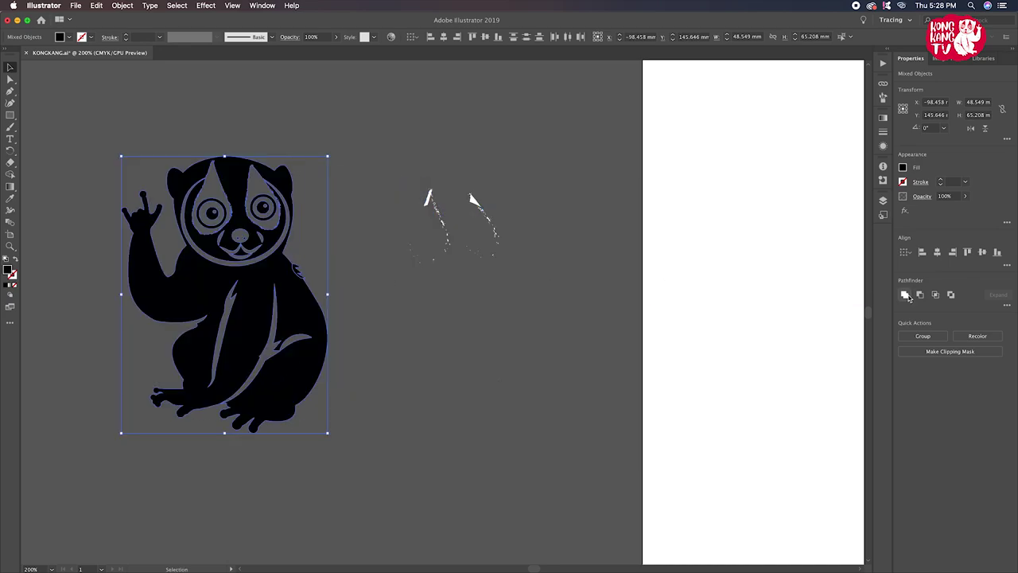
left_click(905, 294)
left_click(489, 322)
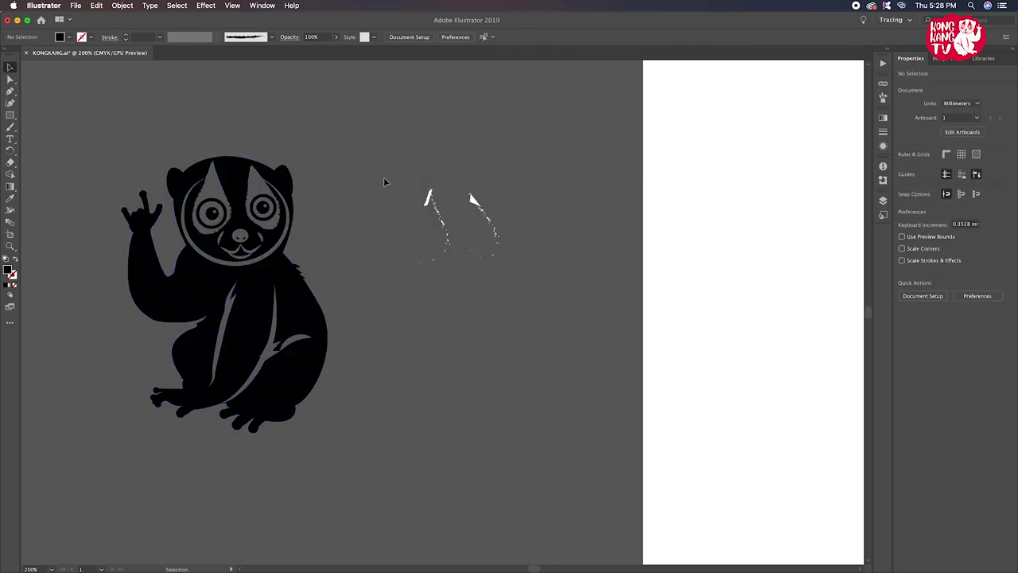
left_click_drag(383, 179, 510, 317)
key("Delete")
key("super+1")
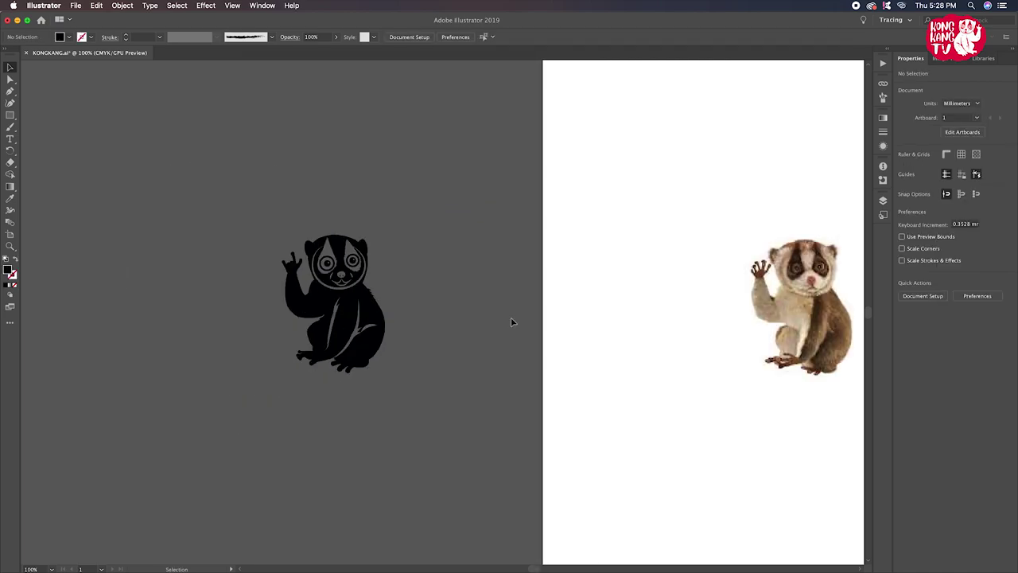
Move the black loris onto the artboard beside the photo and view it at 150%
scroll(520, 322, "right", 3)
left_click_drag(289, 267, 623, 275)
left_click(636, 370)
left_click_drag(736, 373, 464, 393)
key("super+z")
left_click(515, 385)
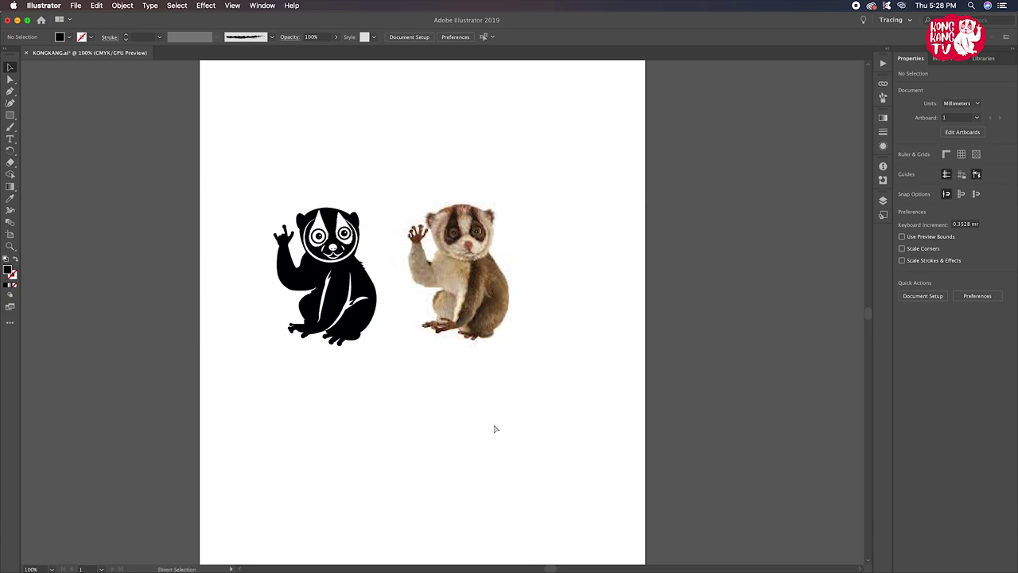
key("super+equal")
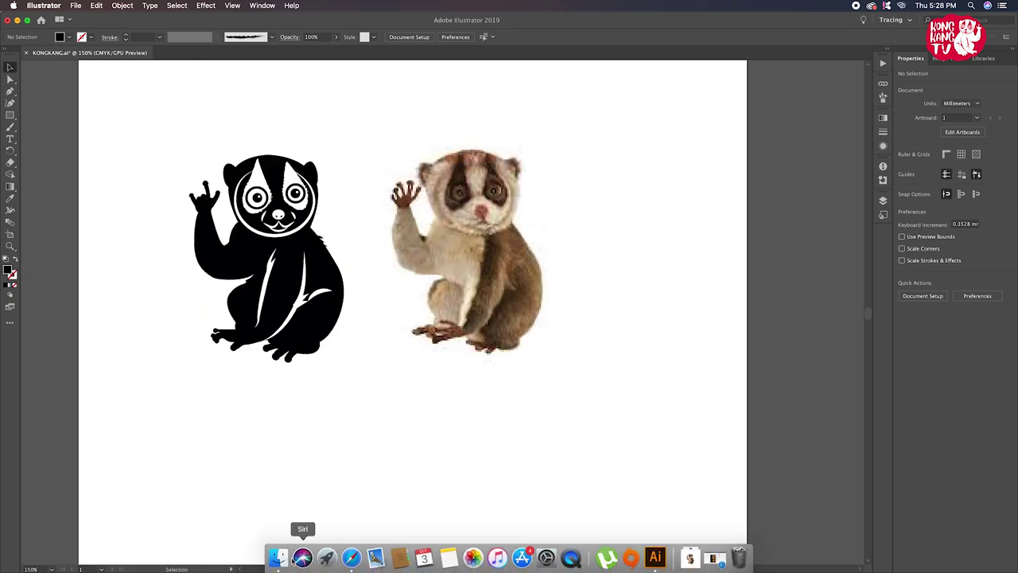
left_click(350, 557)
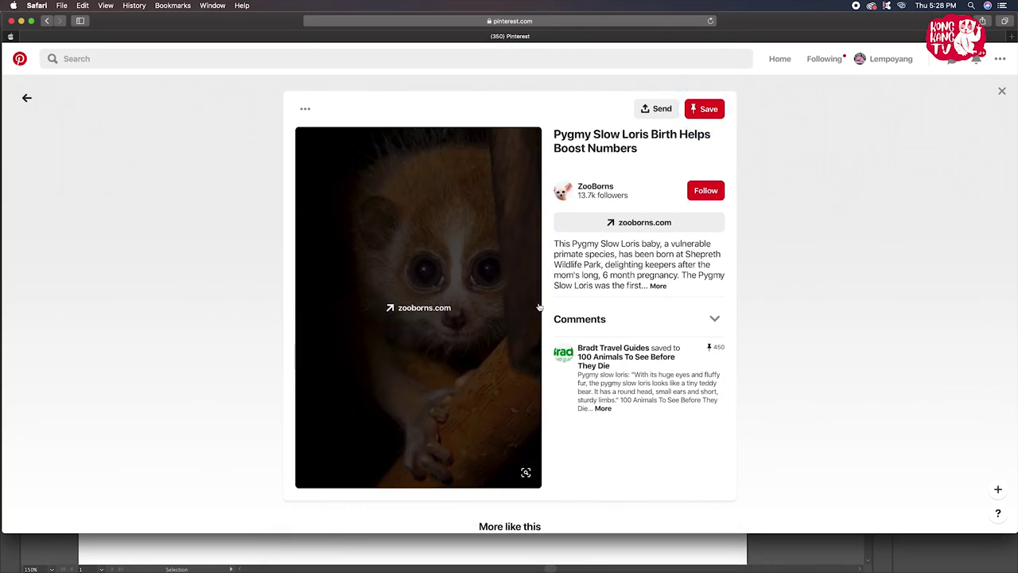
Browse the Pinterest slow loris results, opening one pin and returning to the results
scroll(488, 379, "down", 3)
scroll(509, 342, "down", 5)
scroll(539, 307, "down", 2)
scroll(540, 307, "down", 3)
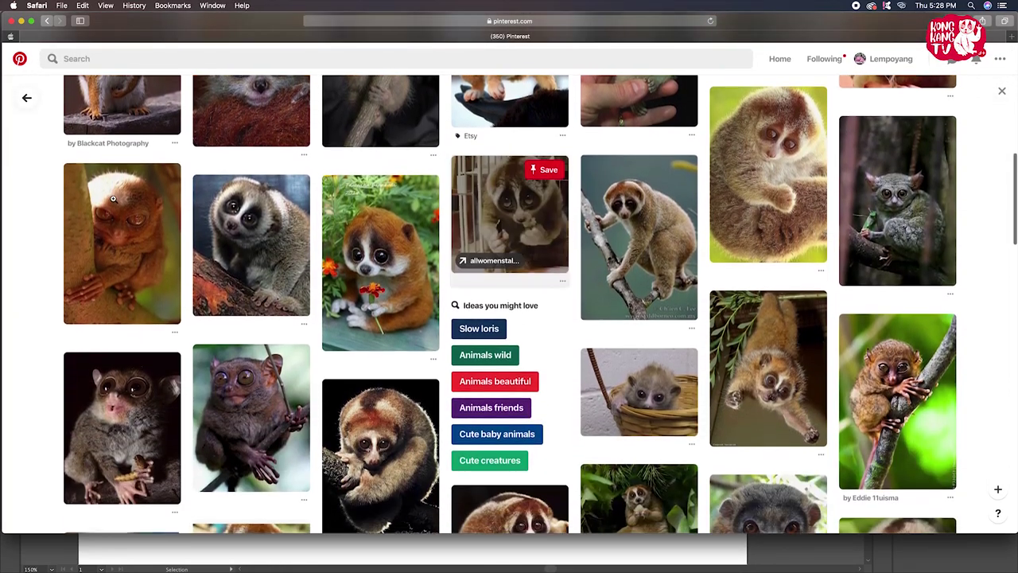
left_click(517, 223)
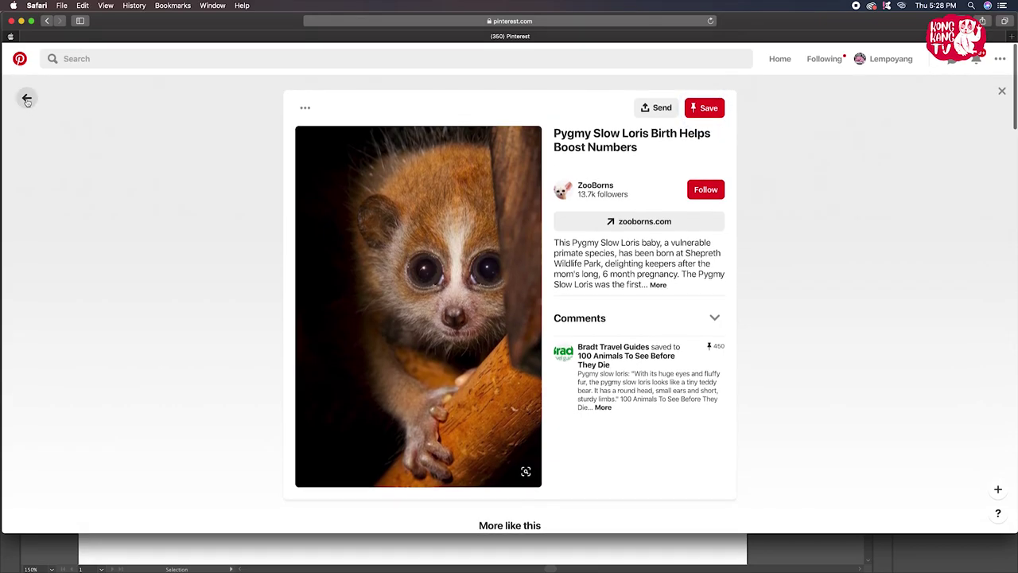
left_click(27, 99)
left_click(27, 99)
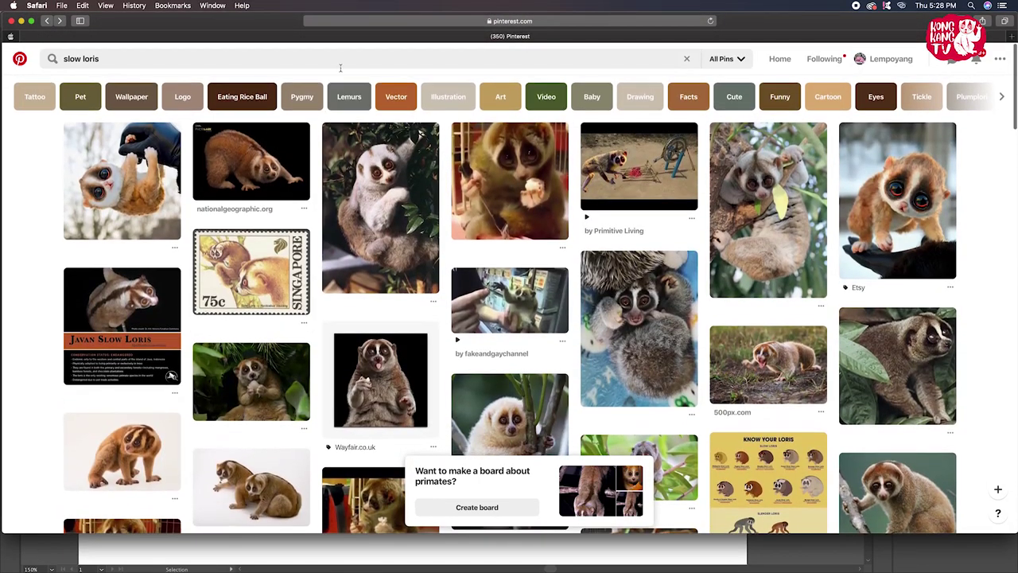
Replace the slow loris query with a Pinterest search for logo results
left_click(291, 59)
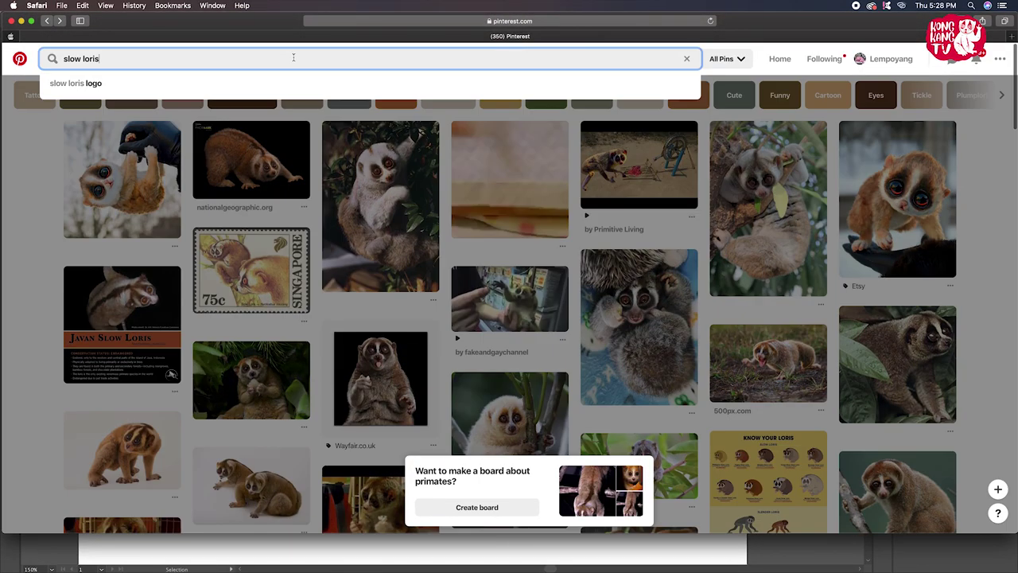
key("BackSpace")
key("BackSpace")
key("BackSpace")
key("BackSpace")
key("BackSpace")
key("BackSpace")
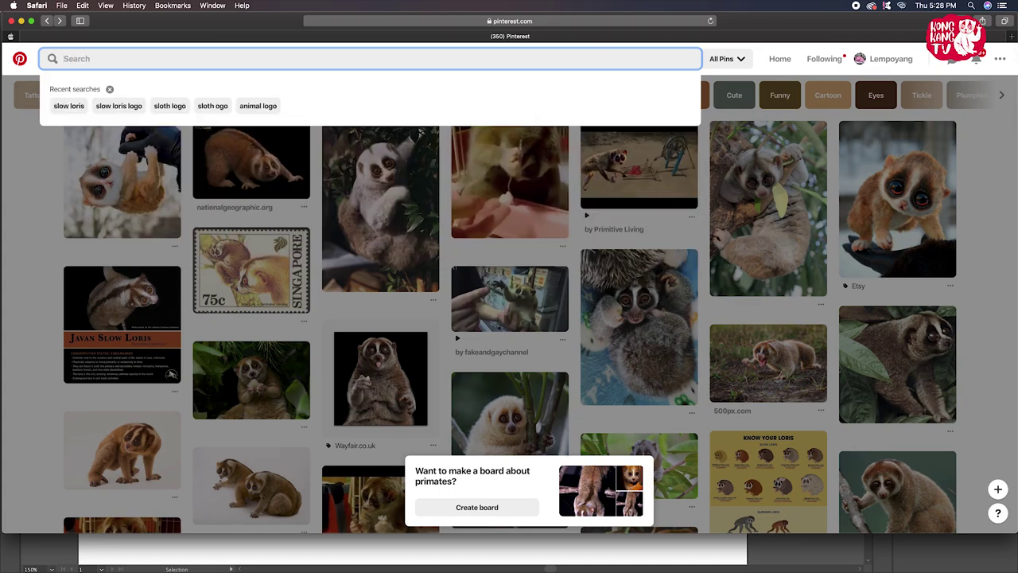
type("lo")
key("Return")
mouse_move(251, 179)
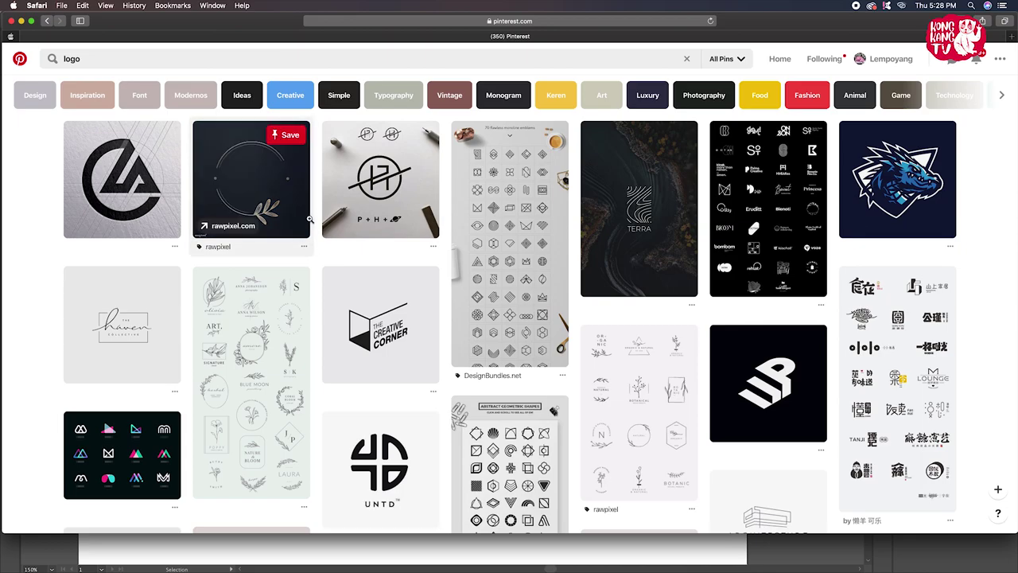
Scroll through the logo results, then return to the Illustrator document
scroll(308, 217, "down", 2)
scroll(309, 216, "down", 2)
scroll(309, 216, "down", 2)
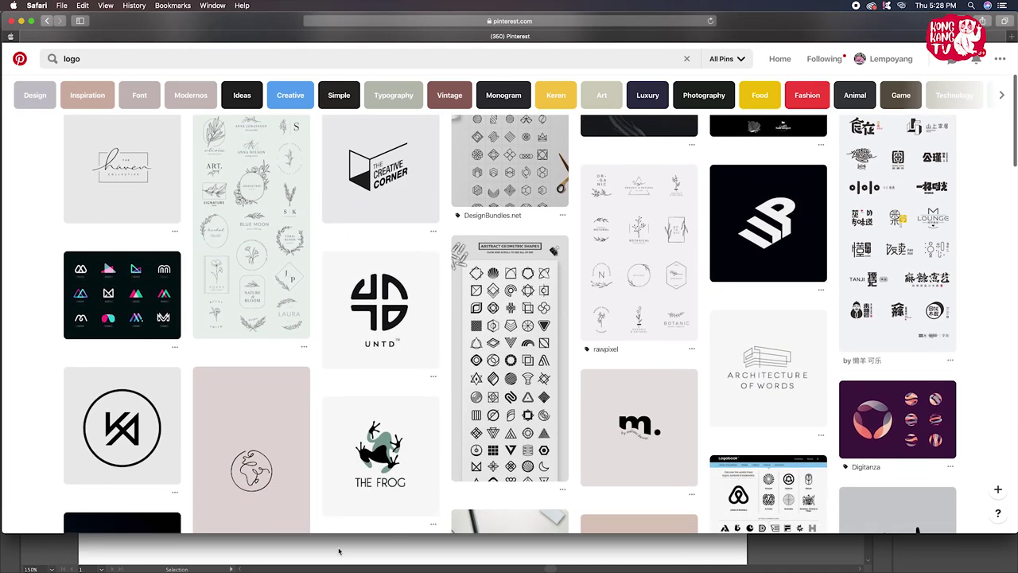
scroll(455, 391, "down", 2)
scroll(455, 390, "down", 2)
scroll(456, 391, "down", 3)
scroll(456, 390, "down", 3)
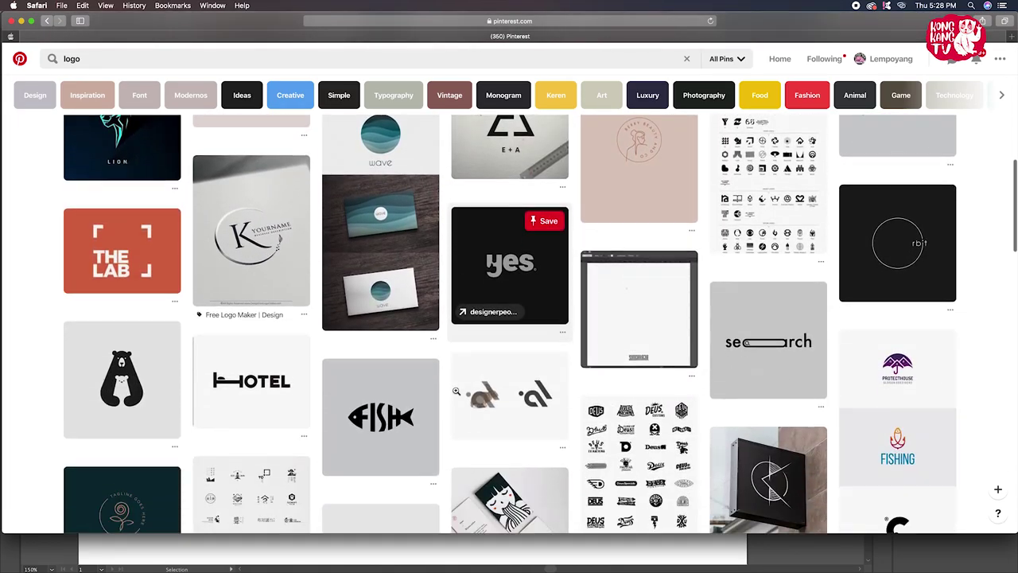
scroll(456, 391, "down", 3)
scroll(456, 391, "down", 2)
scroll(457, 391, "down", 3)
scroll(457, 392, "down", 2)
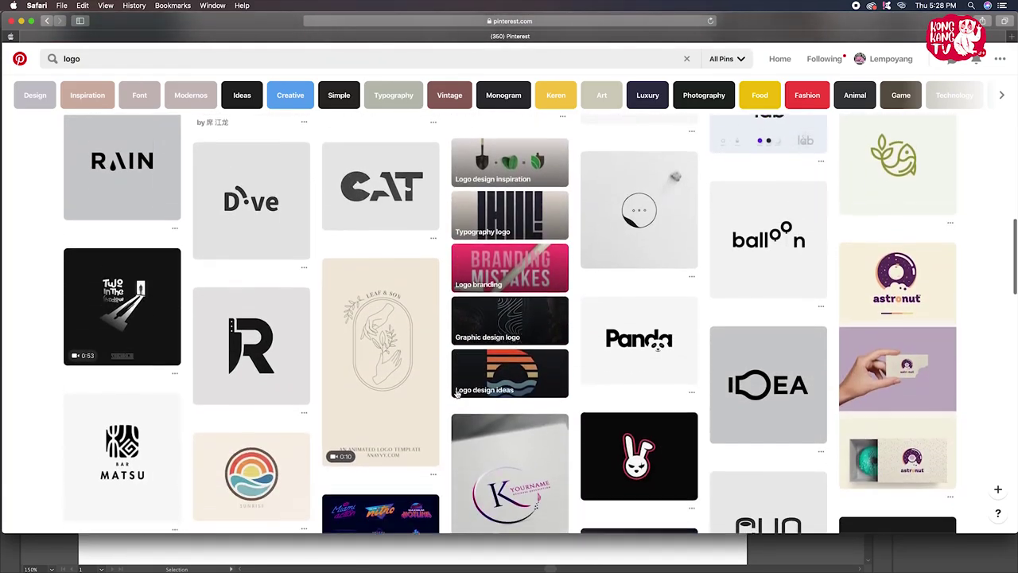
scroll(458, 392, "down", 2)
scroll(457, 392, "down", 1)
scroll(456, 391, "down", 2)
scroll(457, 390, "down", 1)
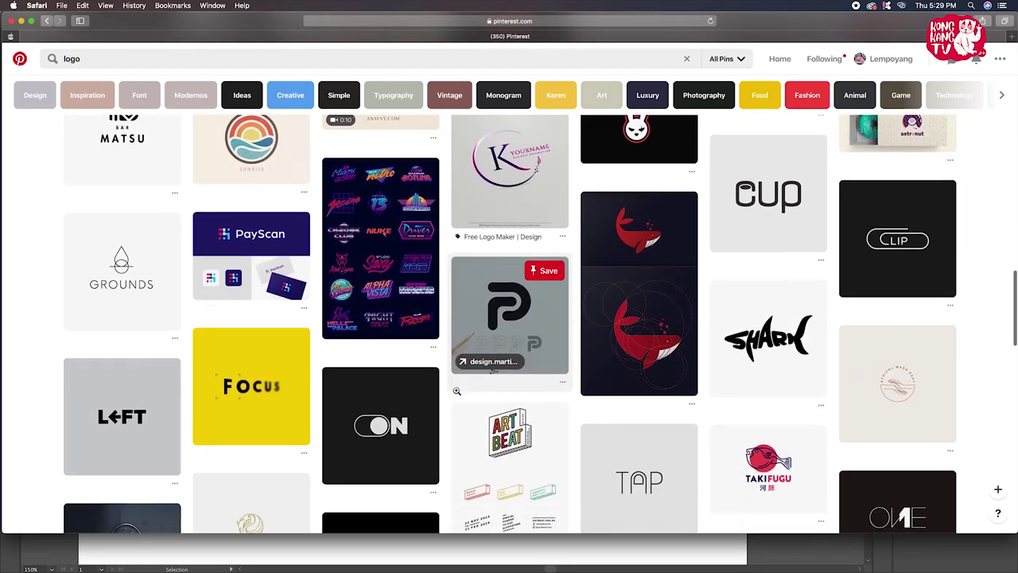
scroll(456, 390, "down", 2)
scroll(456, 390, "down", 1)
scroll(456, 390, "down", 2)
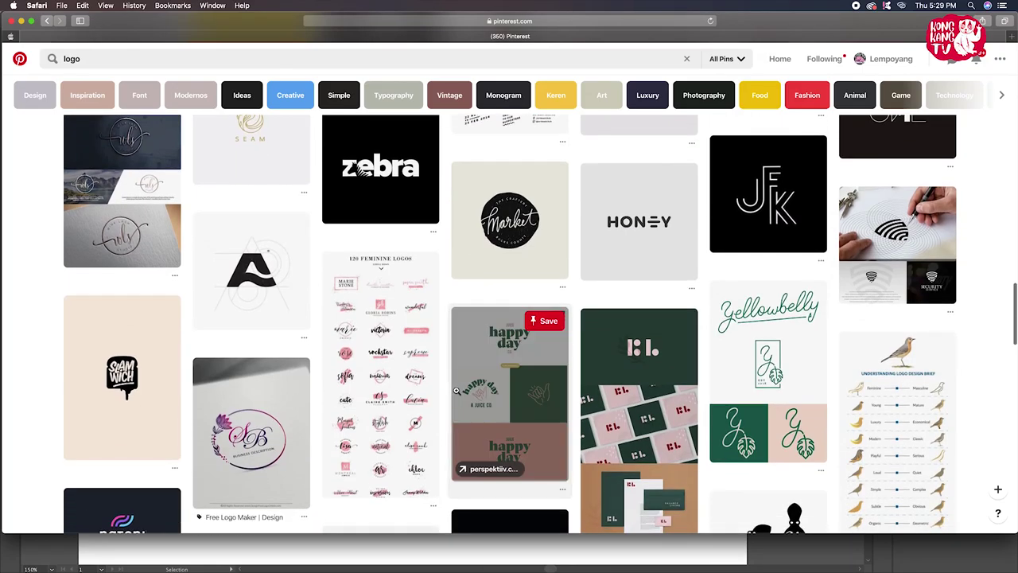
scroll(455, 390, "down", 1)
scroll(455, 390, "down", 1)
scroll(455, 391, "down", 2)
scroll(455, 390, "down", 3)
scroll(456, 391, "up", 20)
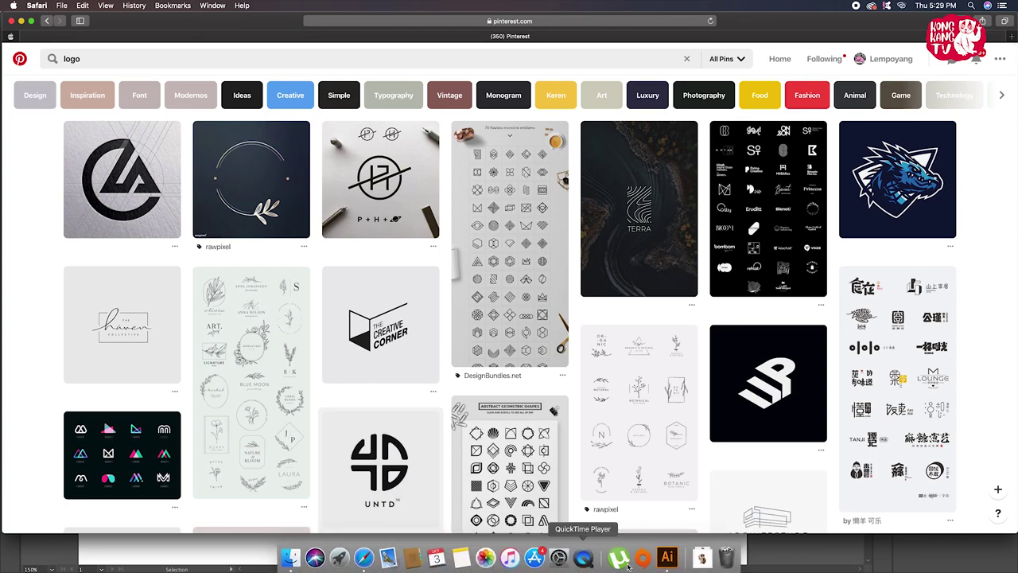
left_click(666, 557)
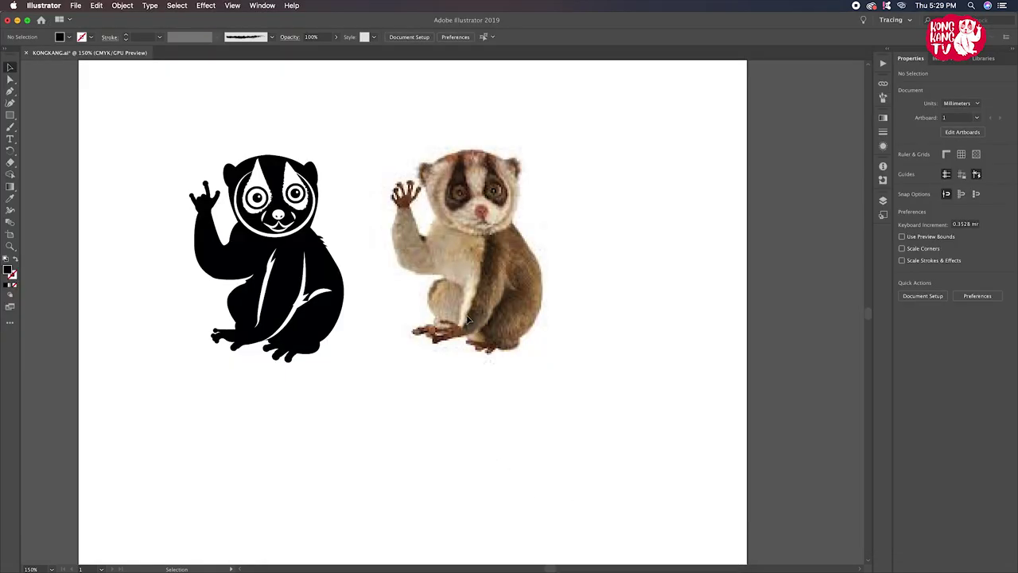
Choose the Blob Brush from the Paintbrush flyout
scroll(307, 415, "left", 5)
scroll(307, 416, "down", 1)
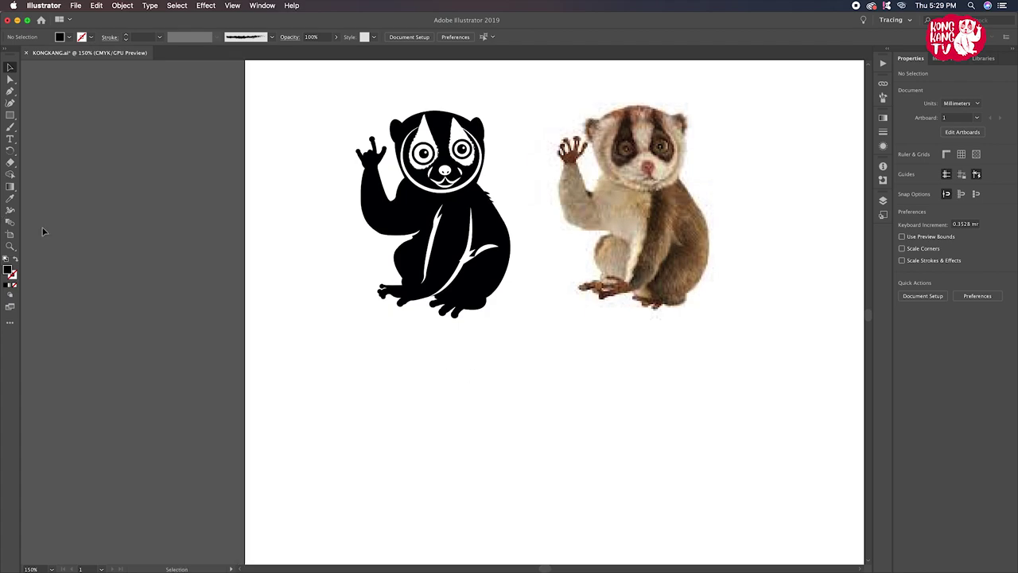
left_click_drag(10, 127, 58, 132)
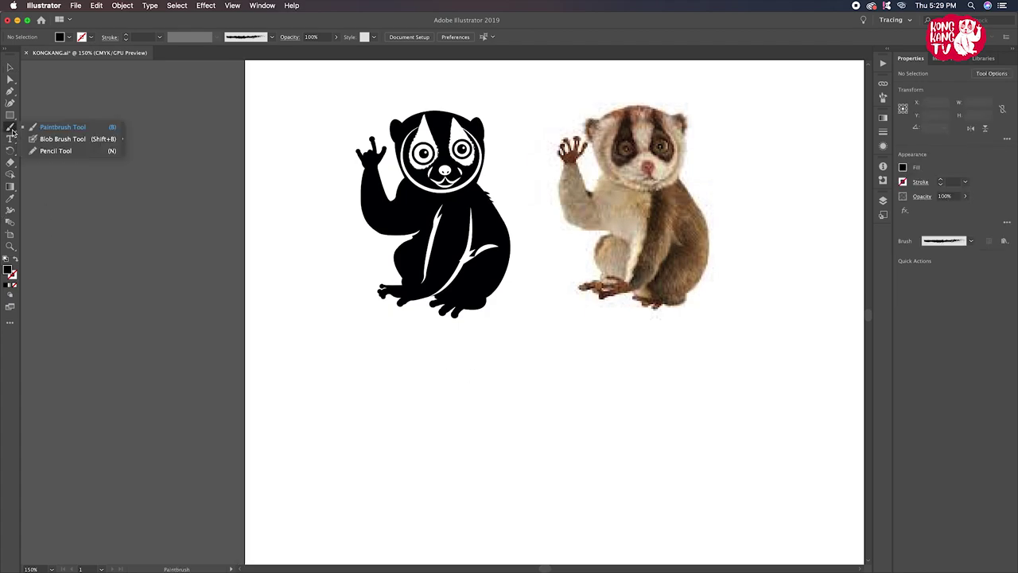
left_click(66, 133)
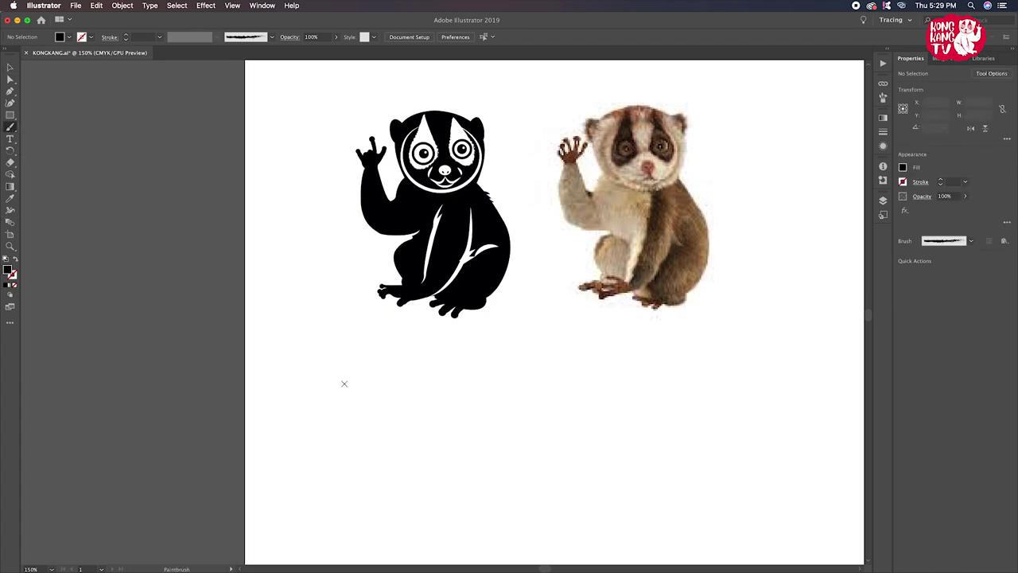
left_click_drag(10, 128, 64, 139)
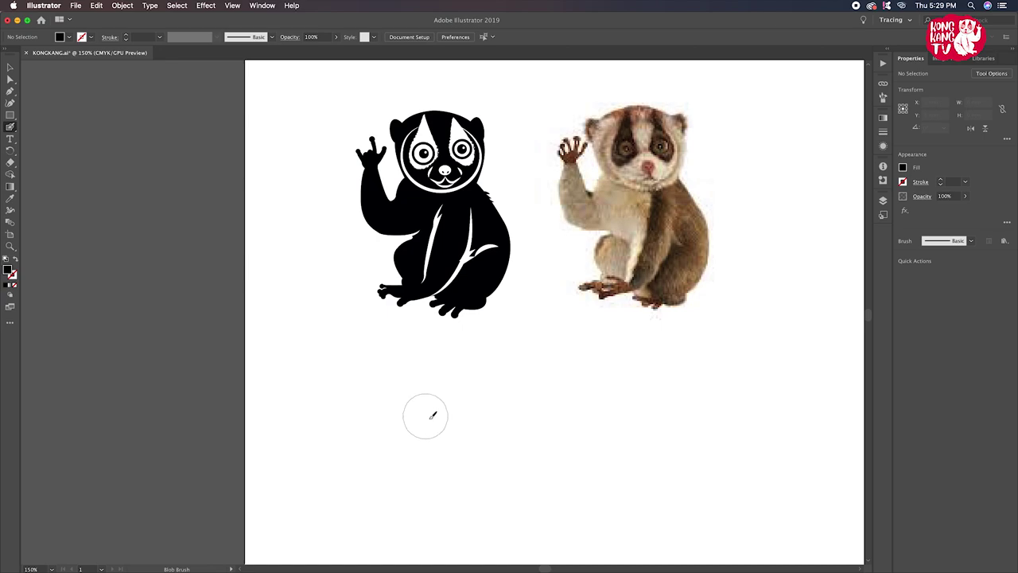
Paint a lumpy black cloud blob below the lorises, filling its left-edge notch
scroll(429, 398, "down", 5)
mouse_move(453, 422)
left_mouse_down()
mouse_move(442, 362)
mouse_move(489, 414)
left_mouse_up()
mouse_move(425, 357)
left_mouse_down()
mouse_move(432, 323)
mouse_move(525, 321)
mouse_move(497, 364)
mouse_move(511, 398)
mouse_move(556, 391)
mouse_move(551, 320)
mouse_move(513, 306)
left_mouse_up()
mouse_move(450, 399)
left_mouse_down()
mouse_move(548, 422)
mouse_move(504, 430)
mouse_move(396, 403)
mouse_move(442, 449)
mouse_move(479, 429)
mouse_move(518, 439)
mouse_move(569, 430)
mouse_move(586, 390)
mouse_move(579, 341)
mouse_move(540, 317)
left_mouse_up()
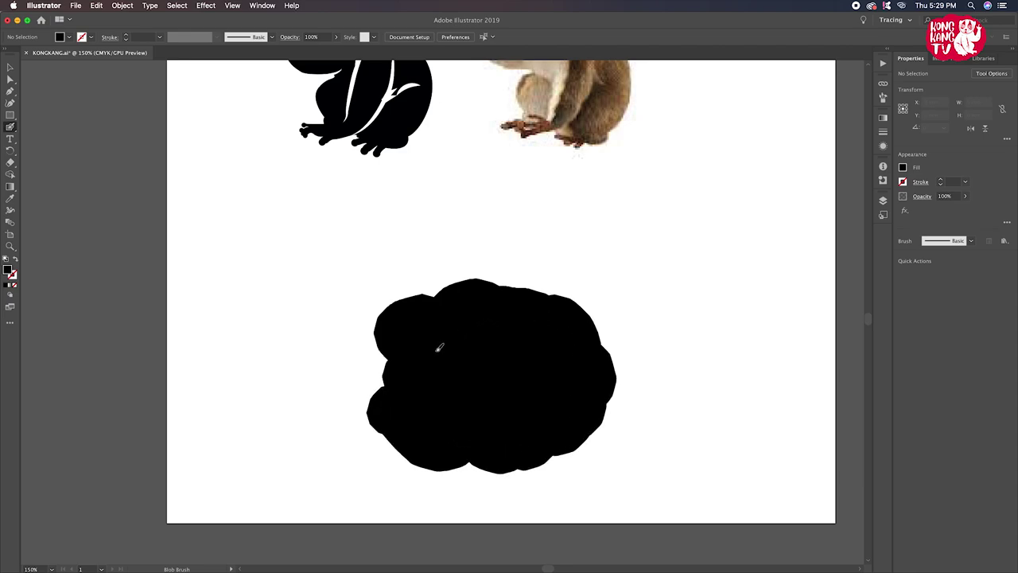
left_click_drag(391, 354, 394, 383)
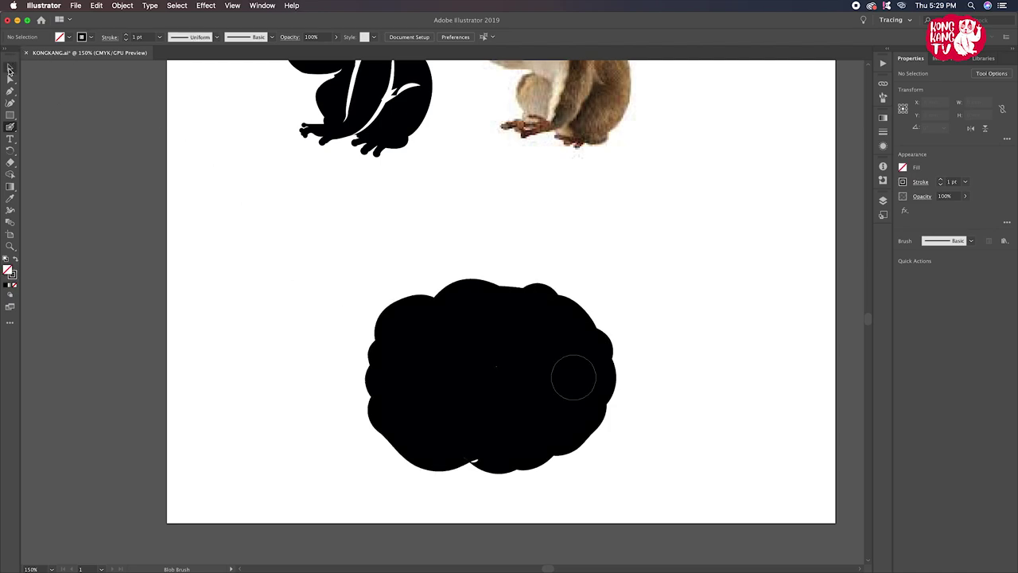
Smooth over the notch at the black cloud's bottom edge with the Blob Brush
key("v")
left_click(395, 335)
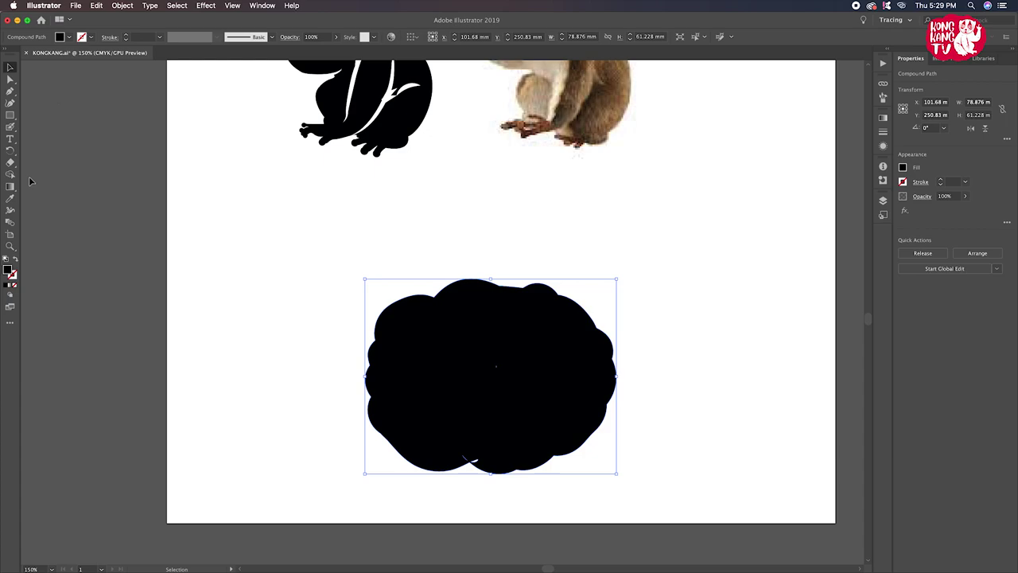
left_click(11, 127)
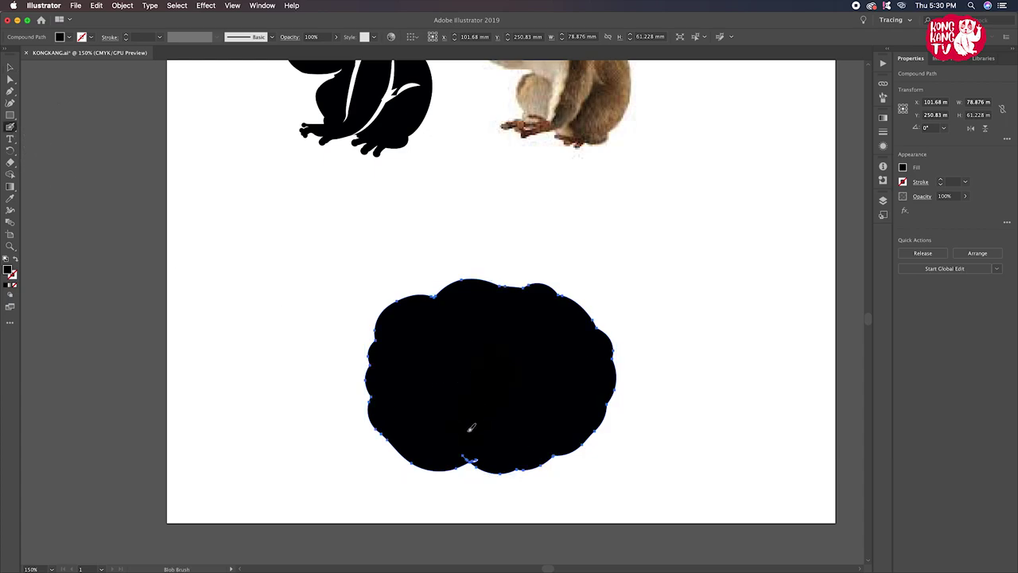
left_click_drag(471, 427, 473, 437)
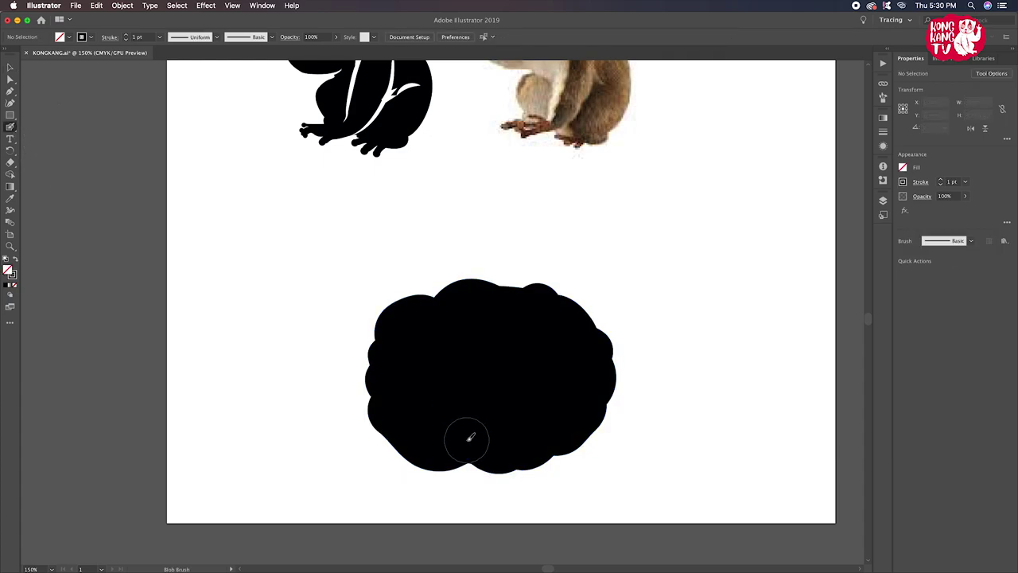
Turn the black loris silhouette's fill white using the Eyedropper
left_click(10, 66)
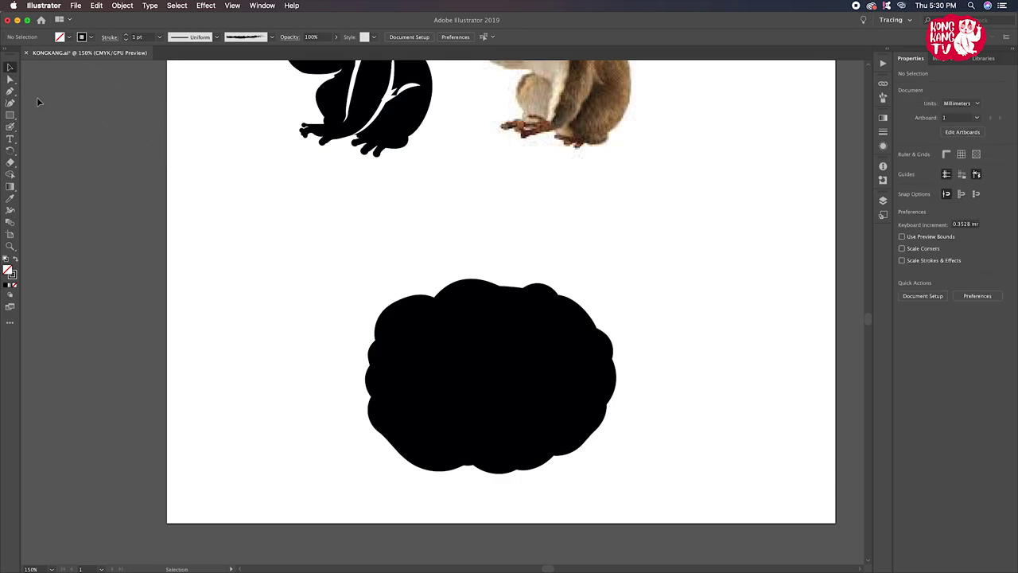
key("super+minus")
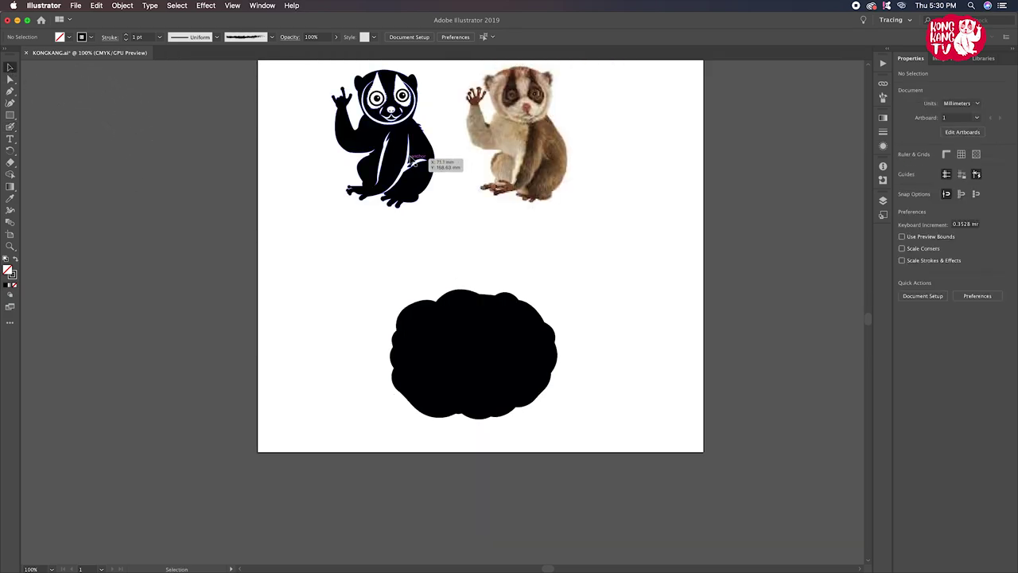
left_click(421, 162)
left_click(10, 200)
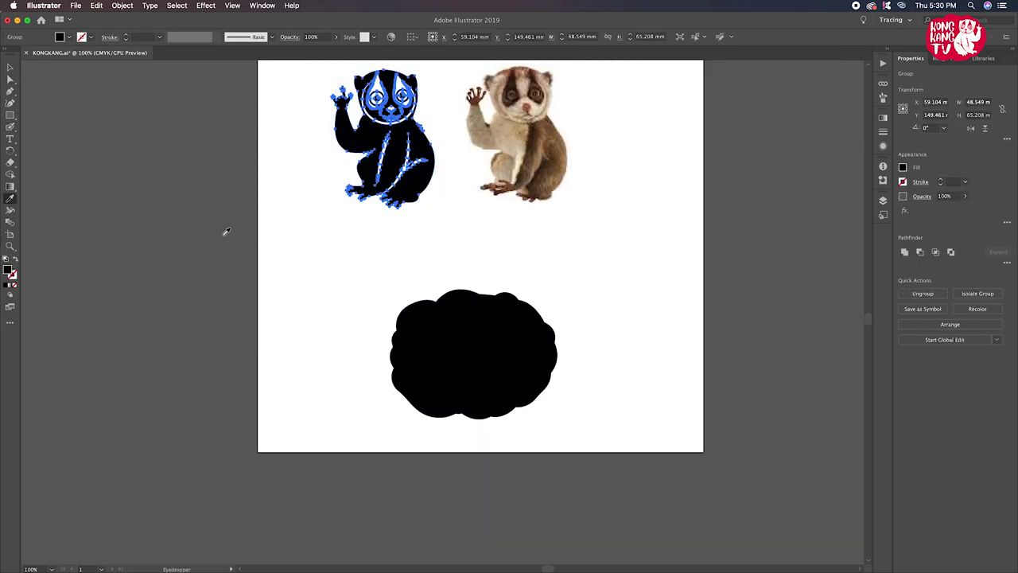
left_click(321, 241)
left_click(10, 68)
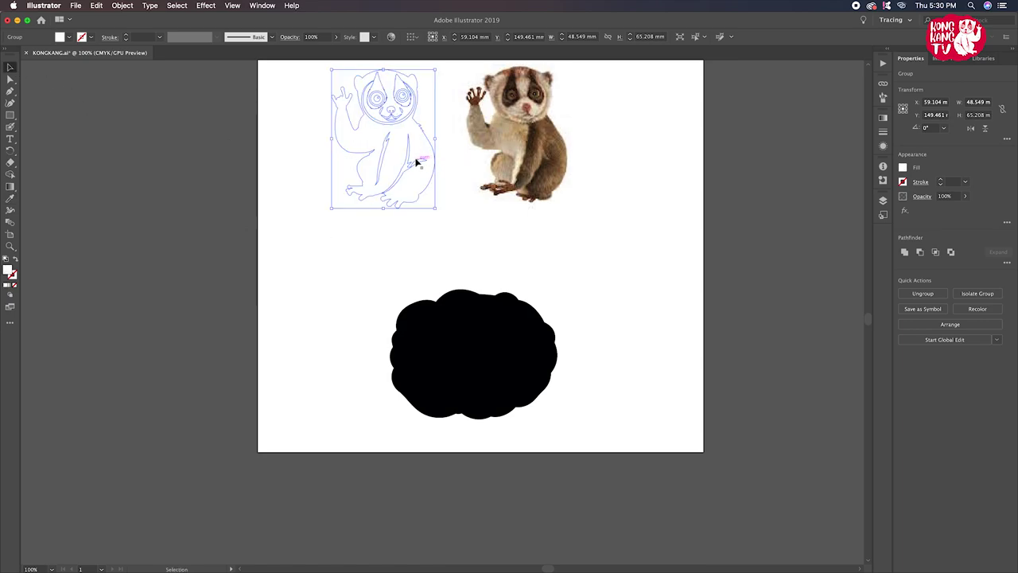
Place the white loris in front of the cloud, shrunk to about 30.146 × 40.491 mm
left_click_drag(417, 161, 519, 367)
right_click(509, 328)
mouse_move(535, 427)
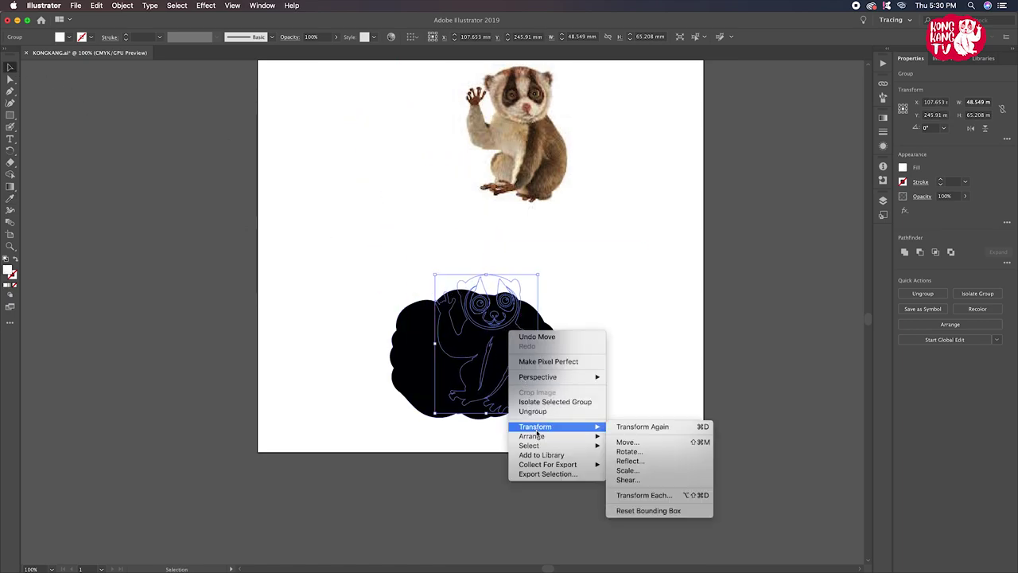
left_click(636, 436)
mouse_move(537, 277)
left_mouse_down()
mouse_move(512, 346)
mouse_move(526, 341)
left_mouse_up()
left_click(602, 291)
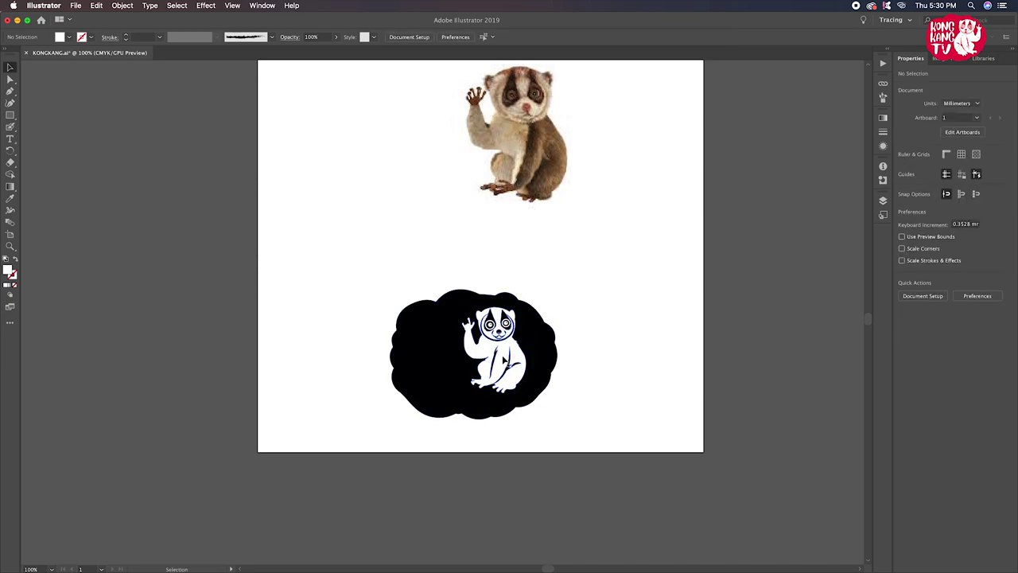
left_click(503, 360)
right_click(503, 360)
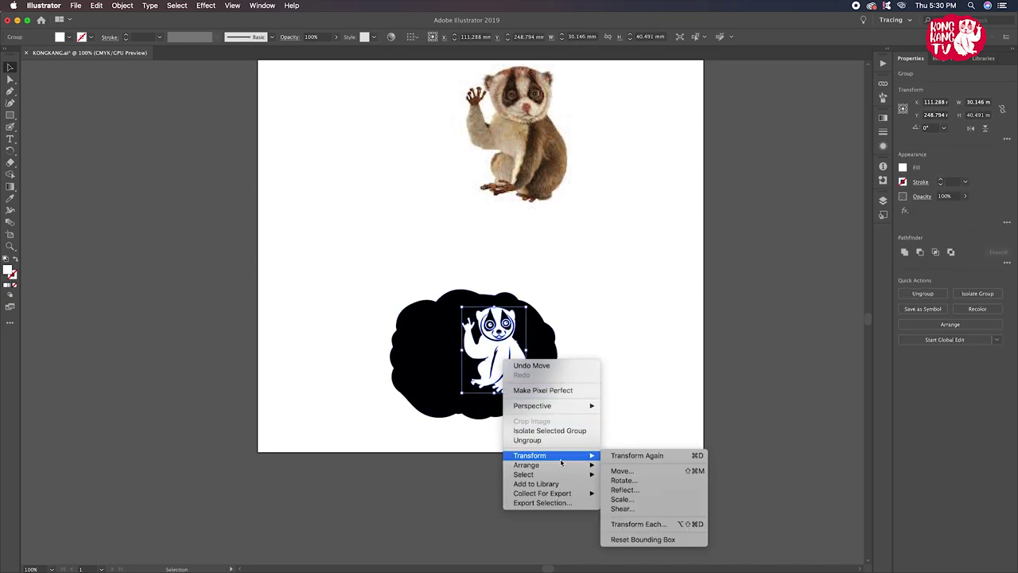
Reflect the white loris across the vertical axis
left_click(624, 489)
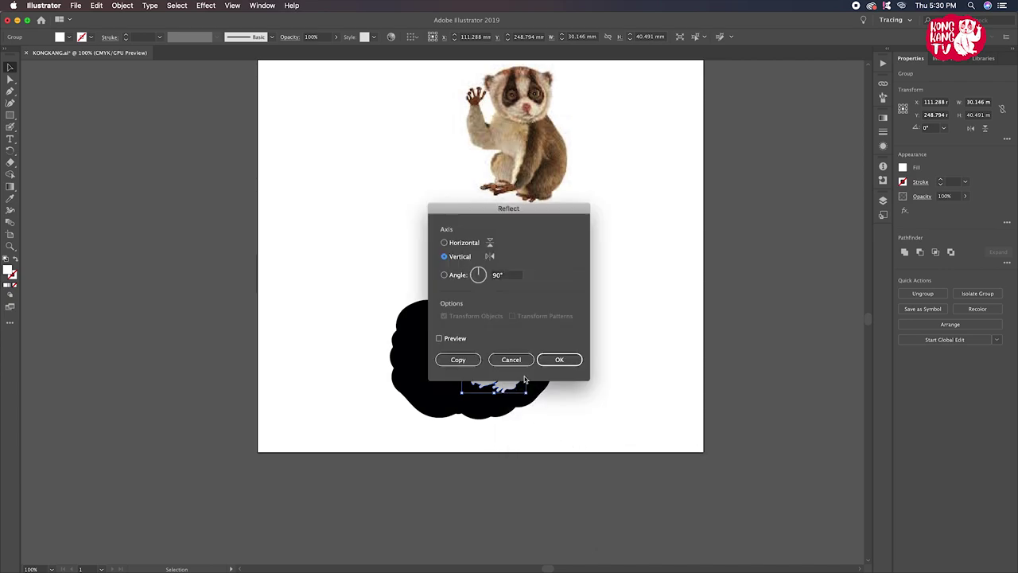
left_click(549, 362)
left_click(607, 363)
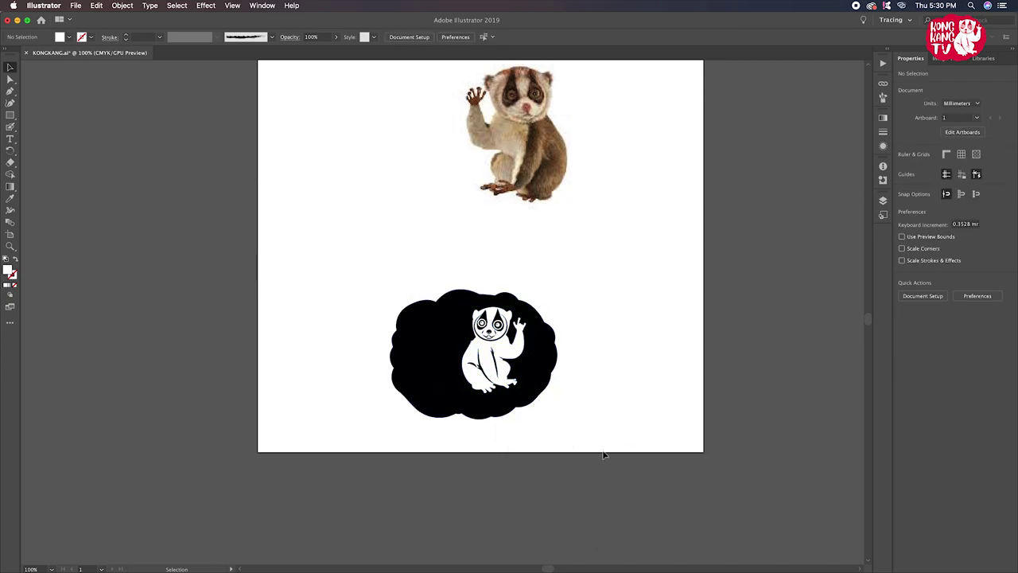
Nudge the loris right and enlarge it to about 33.471 × 44.958 mm
key("ctrl+equal")
left_click_drag(616, 454, 627, 413)
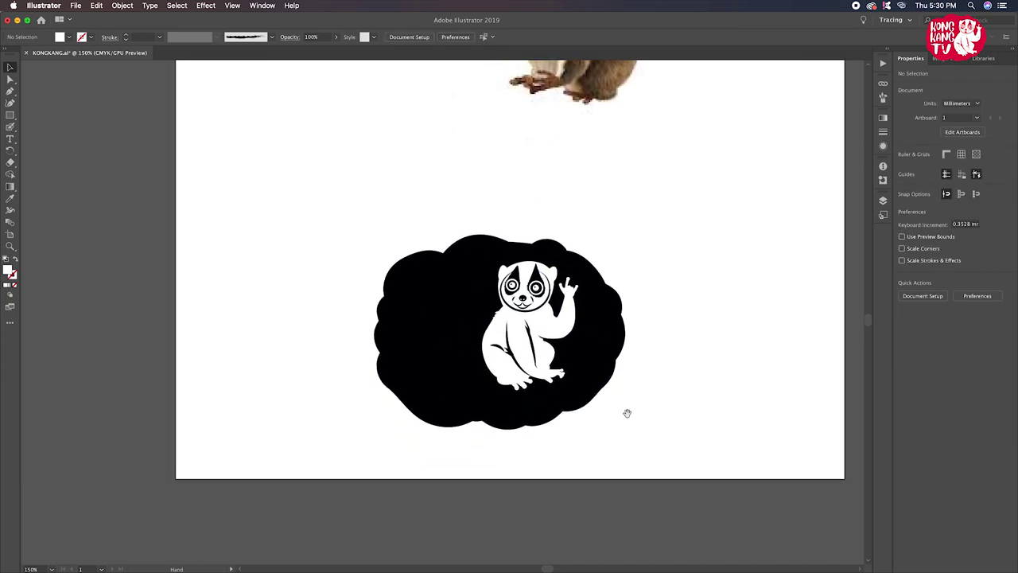
key("ctrl+equal")
left_click_drag(546, 355, 579, 365)
left_click_drag(528, 427, 516, 431)
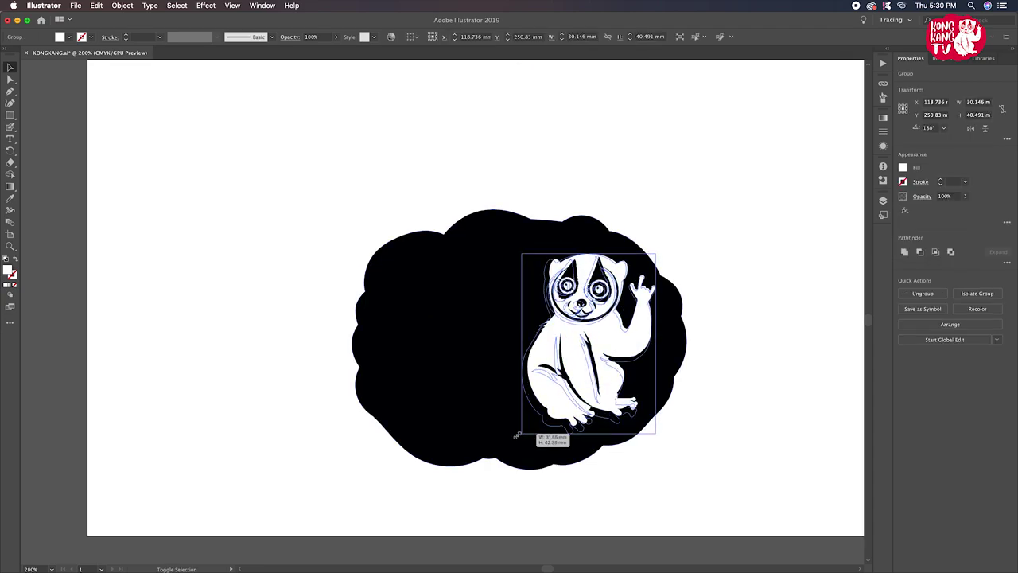
left_click_drag(517, 433, 508, 437)
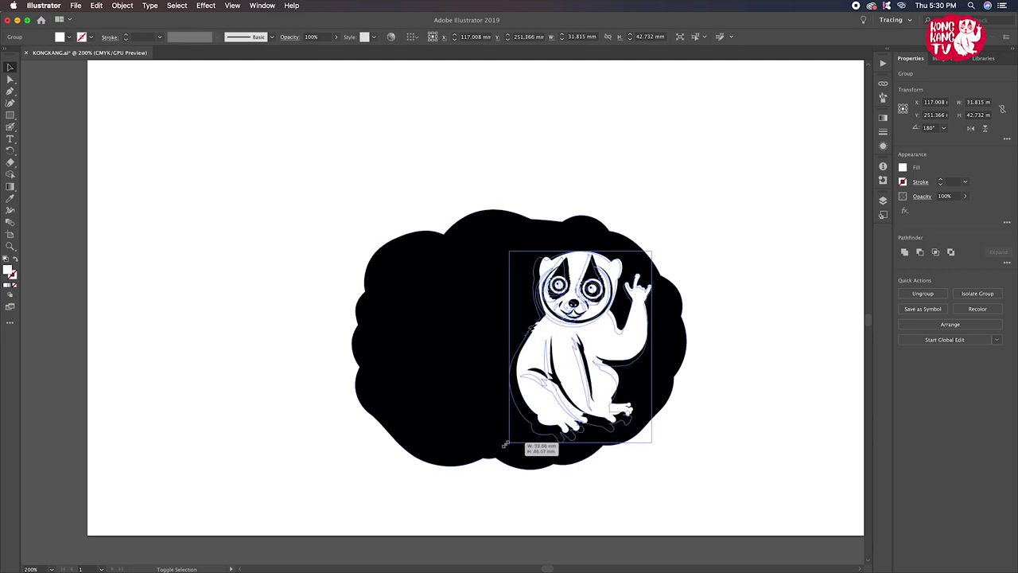
Start typing the title 'KONG' above the cloud, entering 'K'
left_click(514, 184)
key("t")
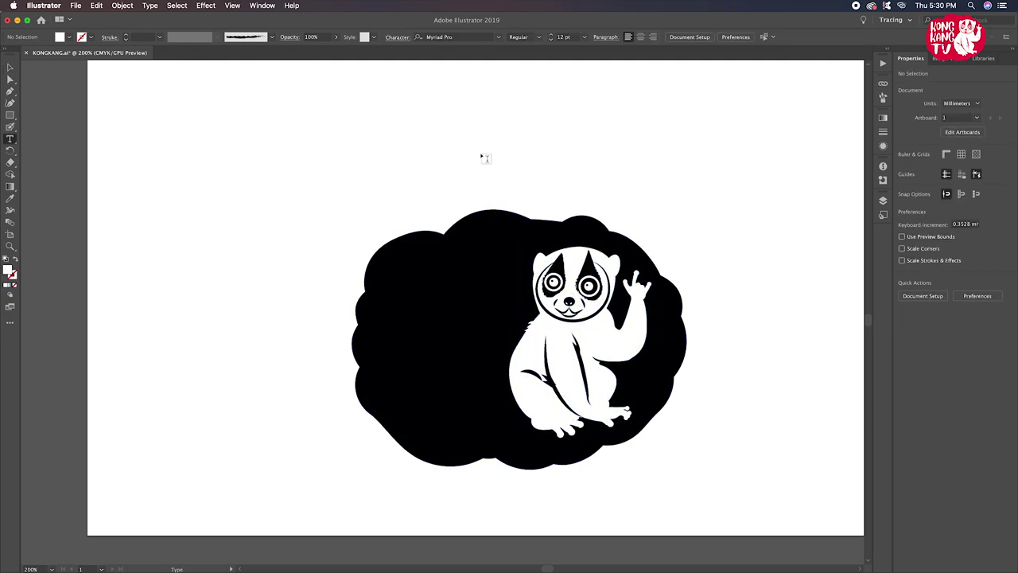
left_click(469, 144)
type("KONG")
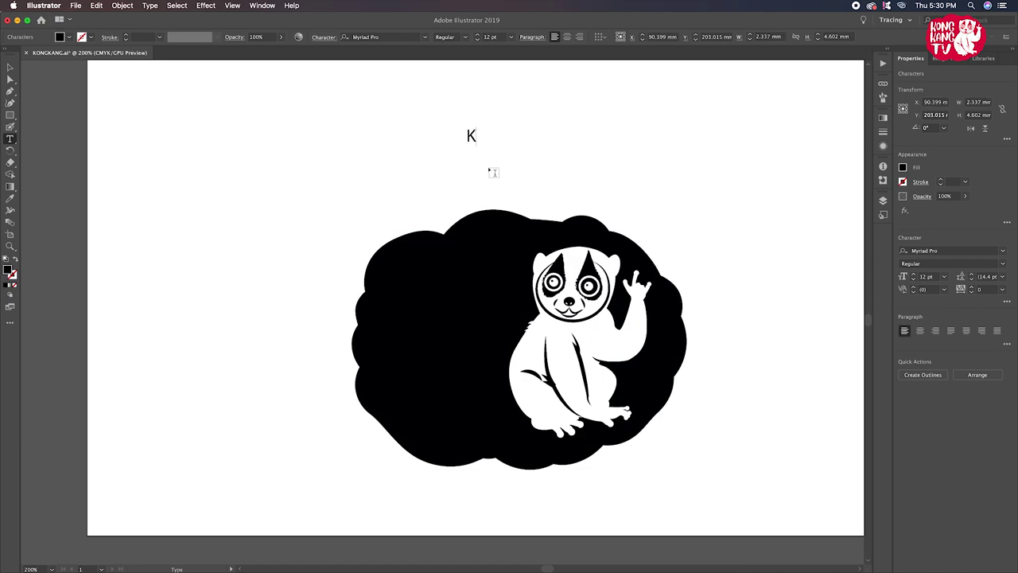
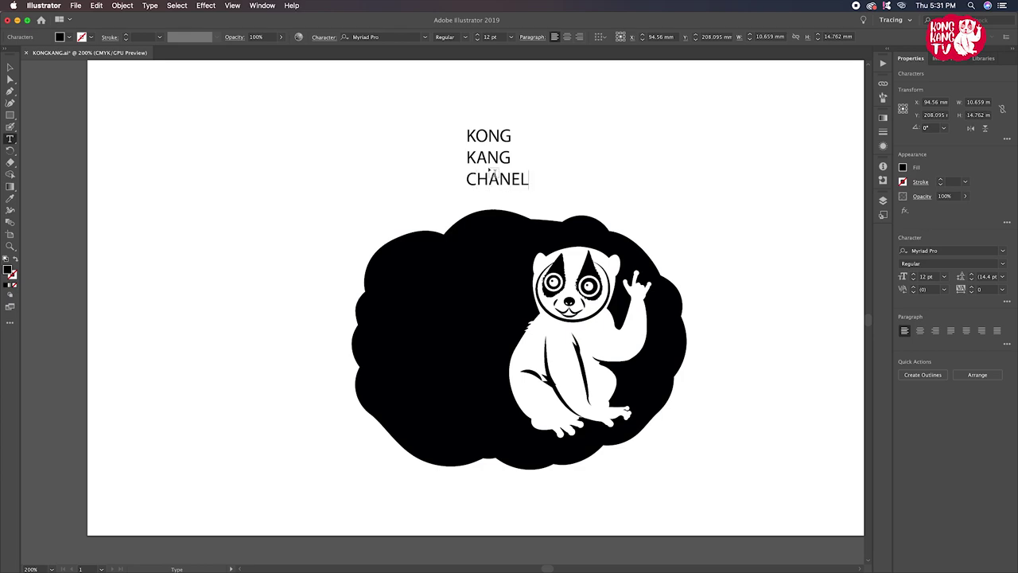
Replace the word CHANEL with TV in the stacked text block
left_click(13, 69)
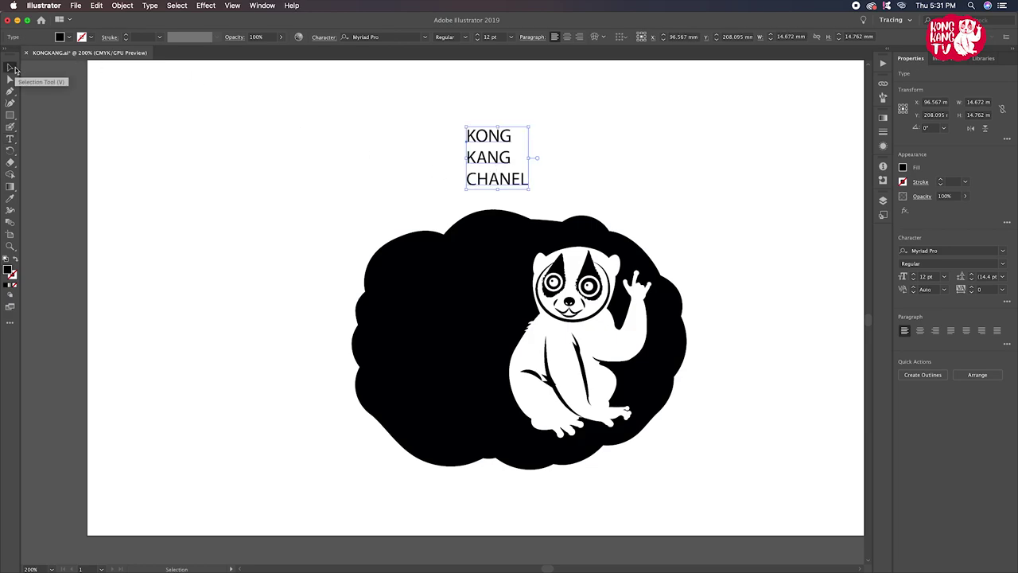
double_click(492, 188)
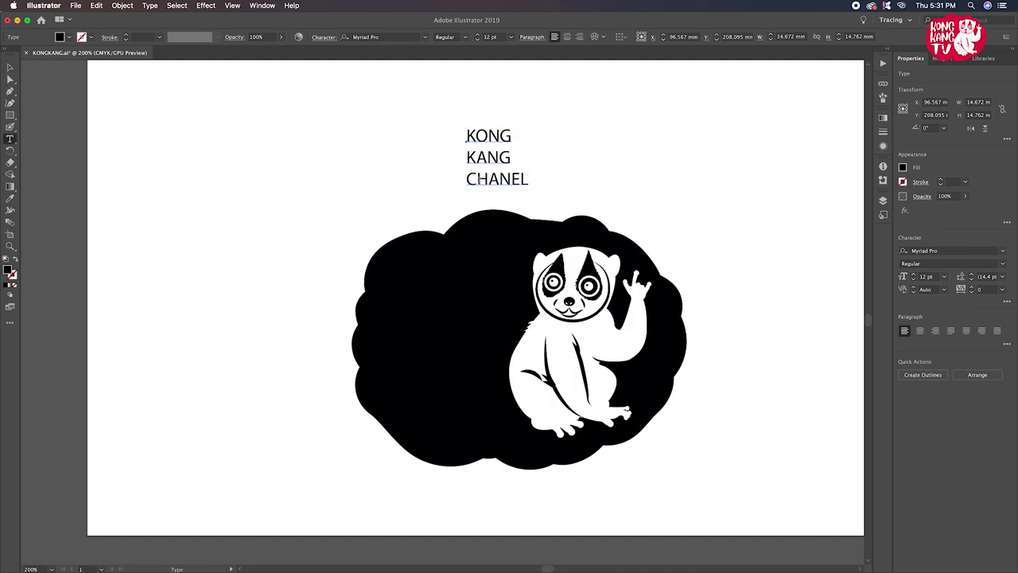
left_click_drag(466, 180, 545, 182)
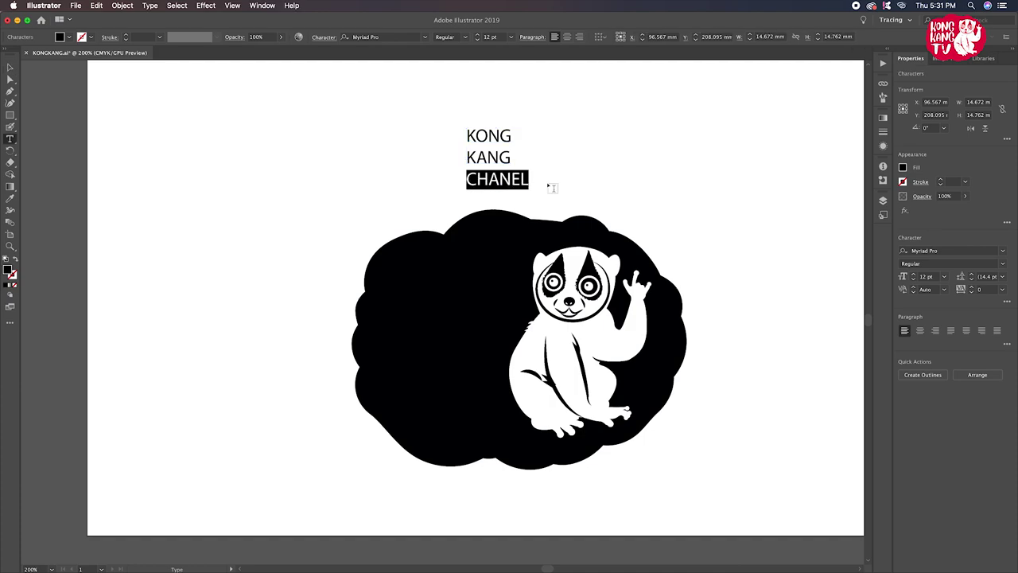
type("TV")
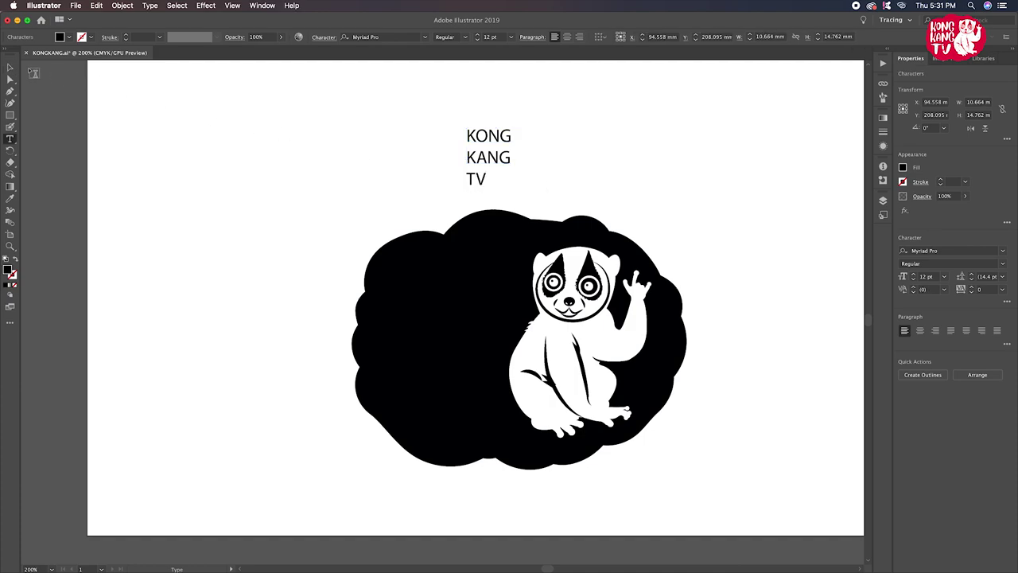
left_click(10, 67)
Enlarge the text onto the black cloud, centre-align its lines and fill it white
left_click_drag(512, 188, 568, 267)
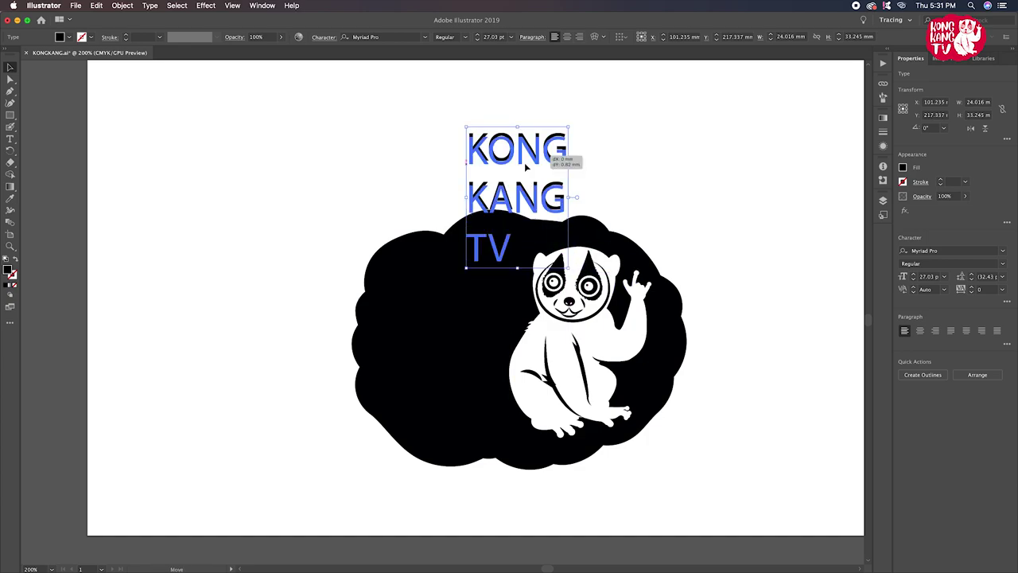
mouse_move(527, 162)
left_mouse_down()
mouse_move(484, 288)
mouse_move(528, 242)
left_mouse_up()
left_click(919, 330)
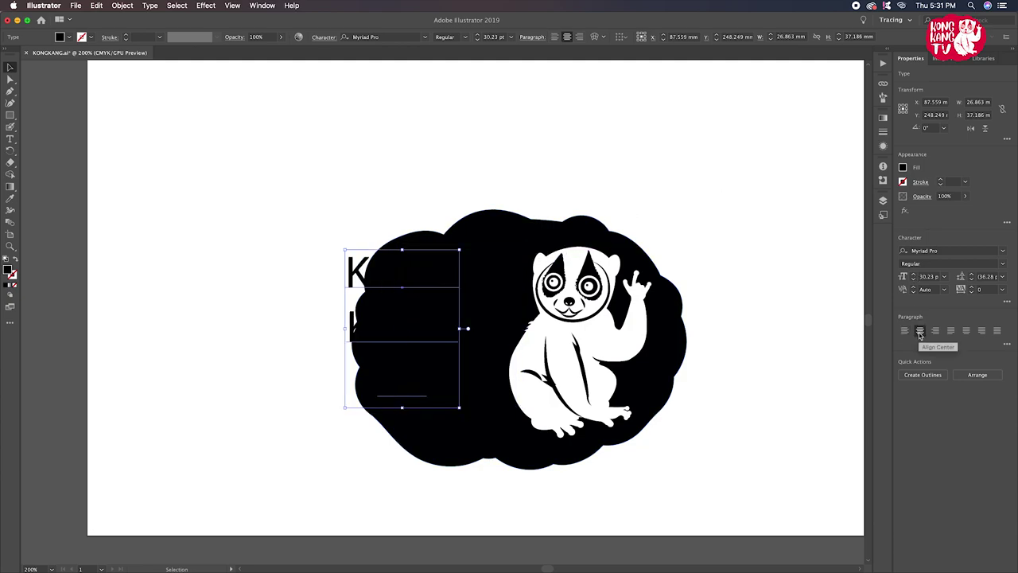
left_click(10, 198)
left_click(184, 213)
Nudge the text block toward the lemur and step through fonts to find a serif
left_click(11, 67)
mouse_move(353, 412)
left_mouse_down()
mouse_move(404, 413)
mouse_move(378, 431)
left_mouse_up()
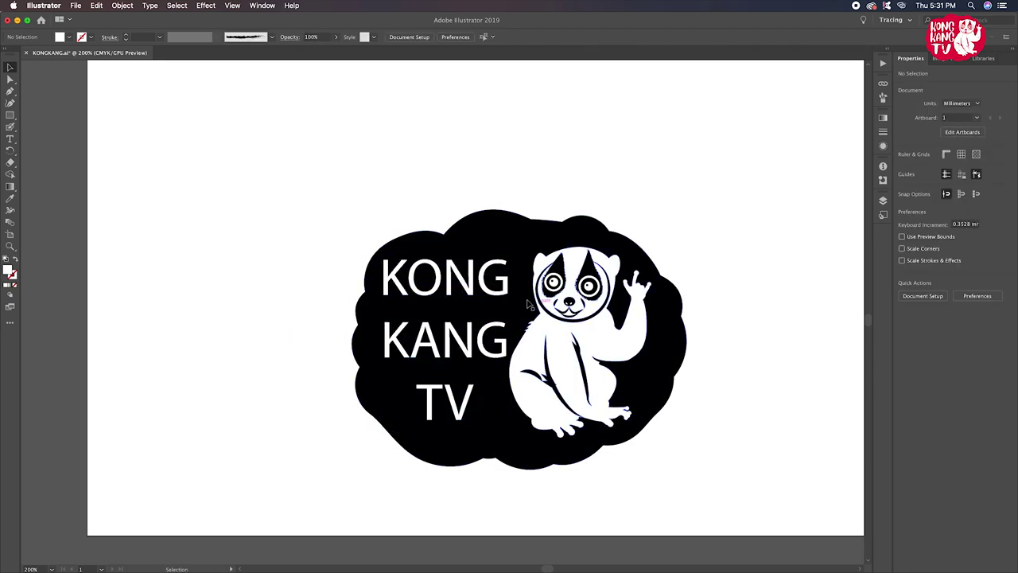
left_click(939, 251)
key("Down")
key("Down")
key("Down")
key("Down")
key("Down")
key("Down")
key("Down")
key("Down")
key("Down")
key("Down")
key("Down")
key("Down")
key("Down")
key("Down")
key("Down")
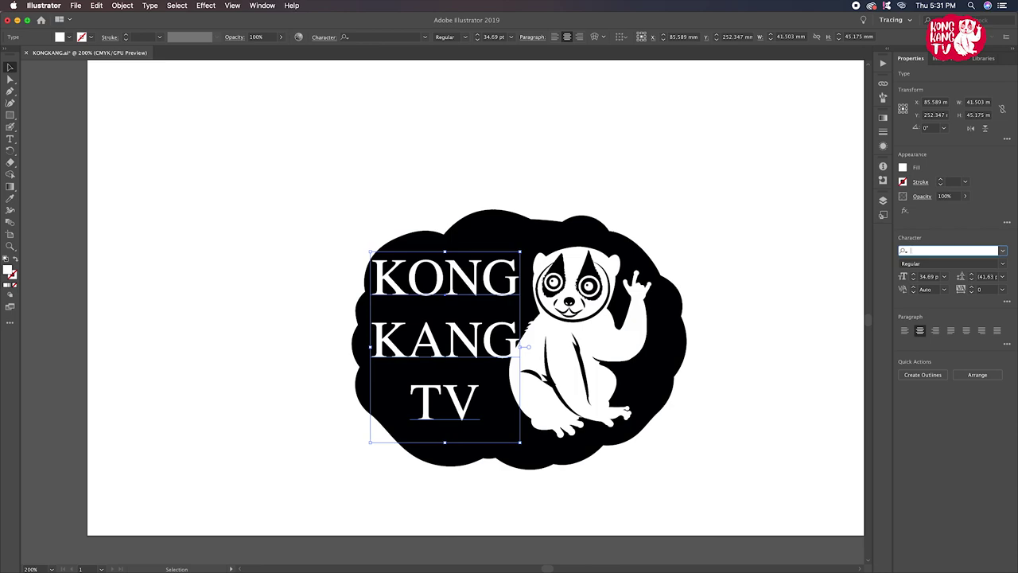
mouse_move(338, 556)
left_click(363, 559)
Scroll through the Pinterest 'logo' results for inspiration and return to the top
scroll(488, 391, "down", 3)
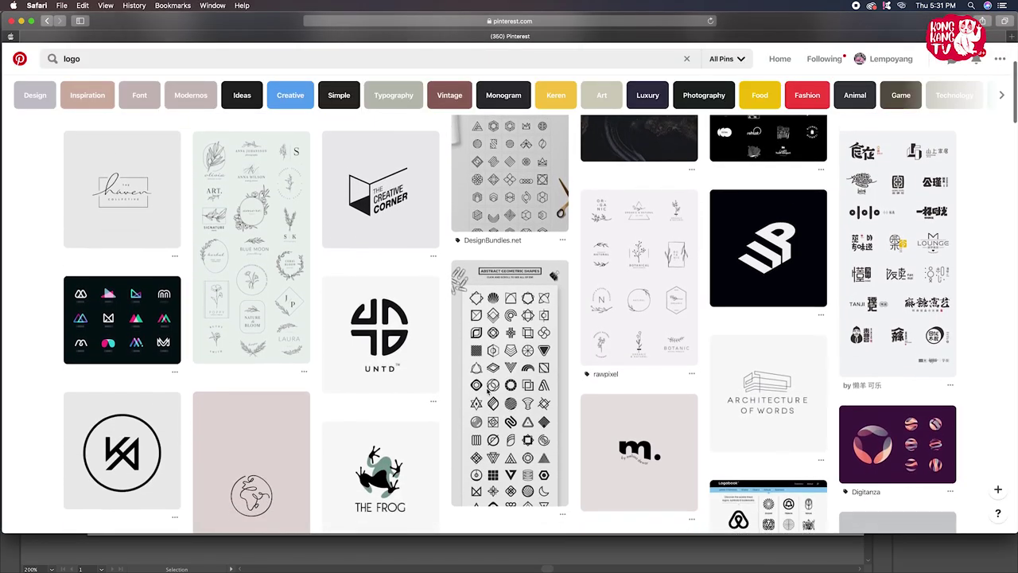
scroll(487, 390, "down", 5)
scroll(488, 390, "down", 2)
scroll(487, 390, "down", 3)
scroll(488, 390, "down", 3)
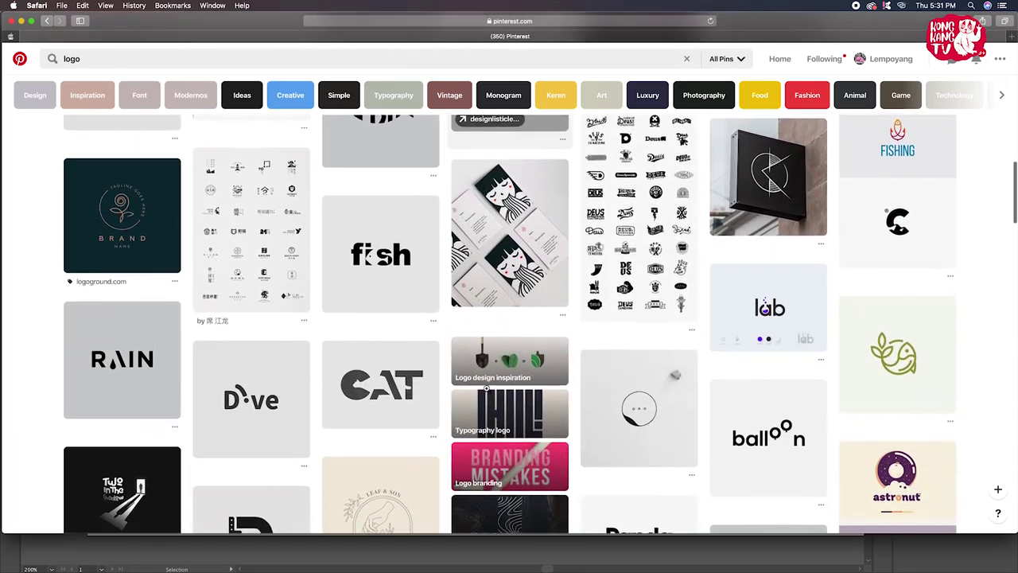
scroll(486, 390, "down", 3)
scroll(487, 390, "down", 5)
scroll(487, 390, "down", 1)
scroll(487, 390, "up", 6)
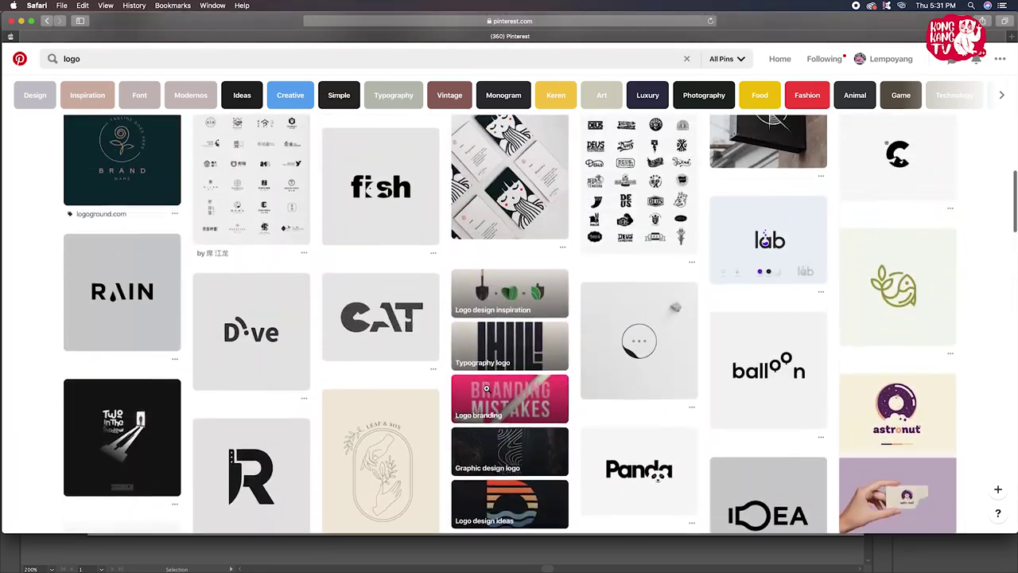
scroll(487, 390, "up", 3)
scroll(487, 389, "up", 5)
scroll(486, 390, "up", 3)
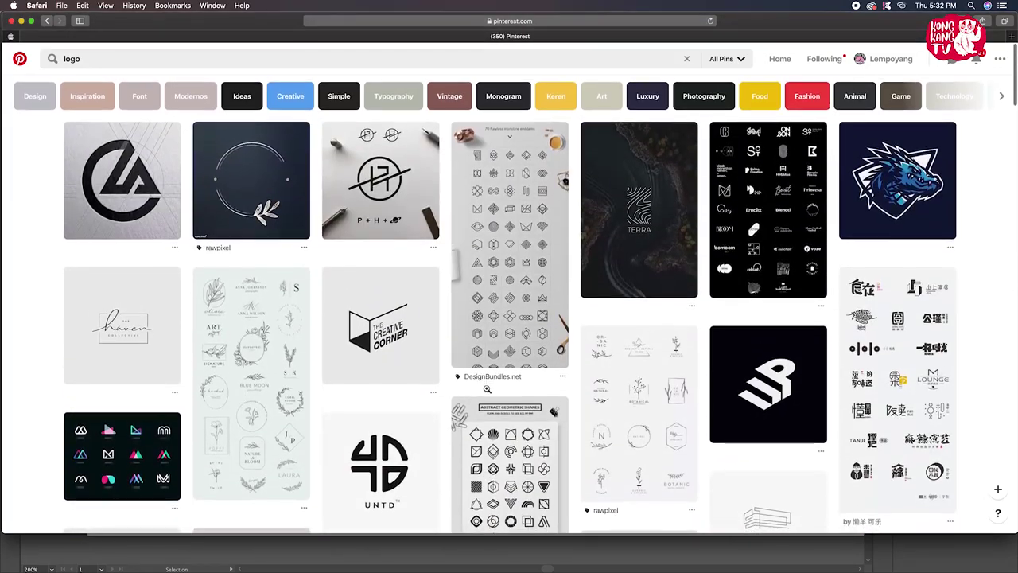
scroll(487, 390, "down", 3)
scroll(487, 390, "up", 5)
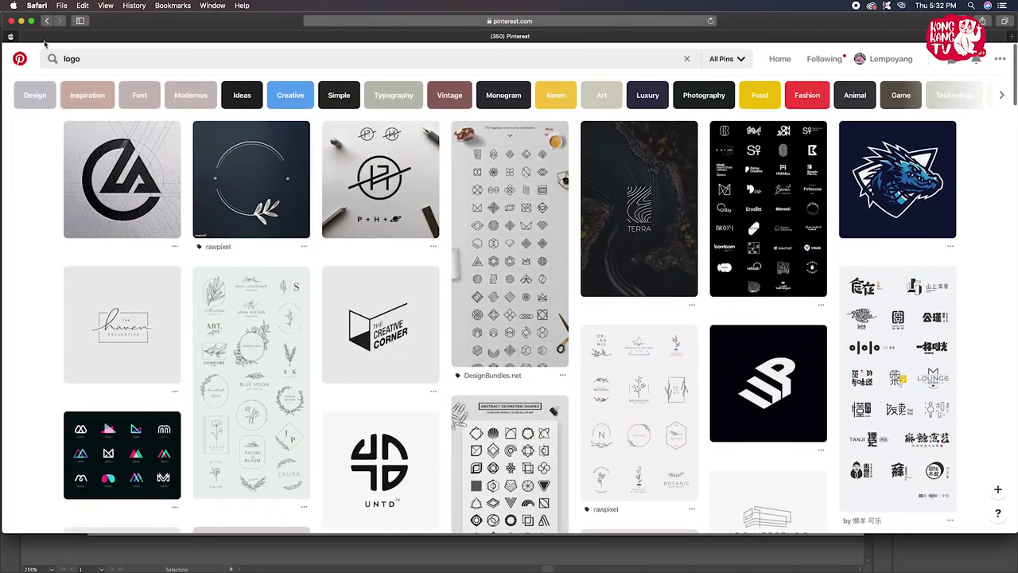
Search Google for 'da font' in a new tab and open the DaFont website
left_click(1012, 37)
left_click(479, 102)
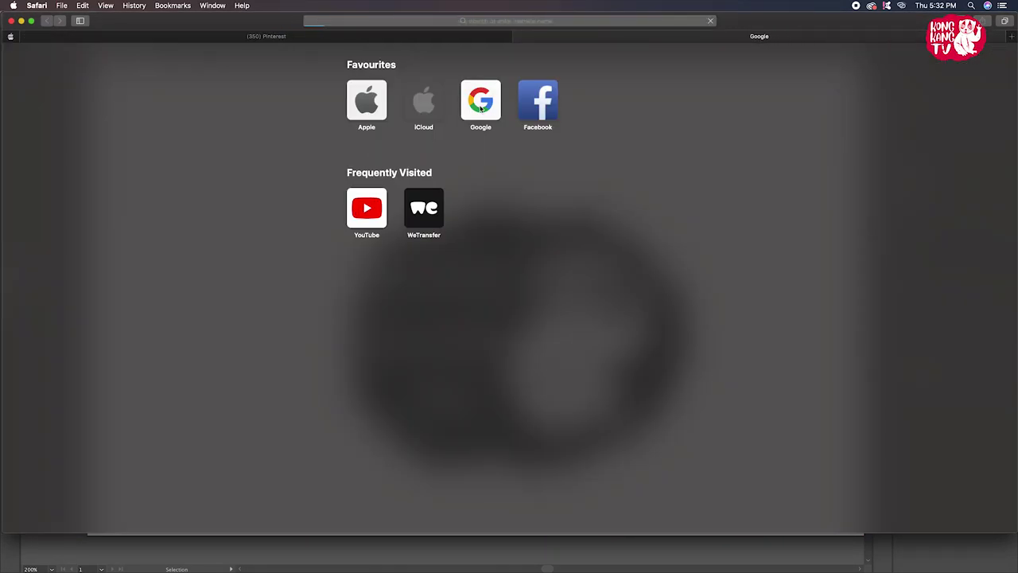
type("da font")
key("Return")
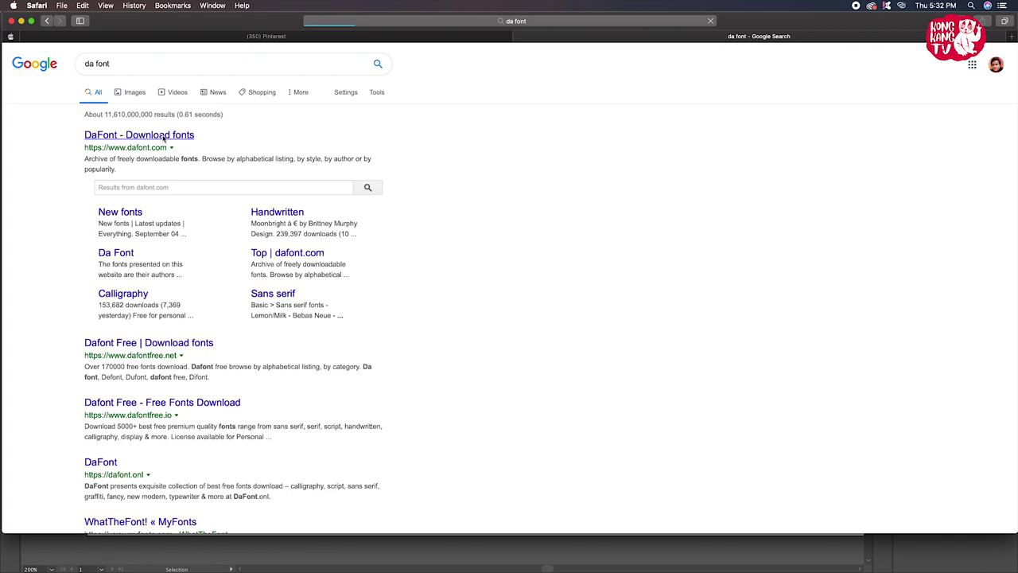
left_click(163, 139)
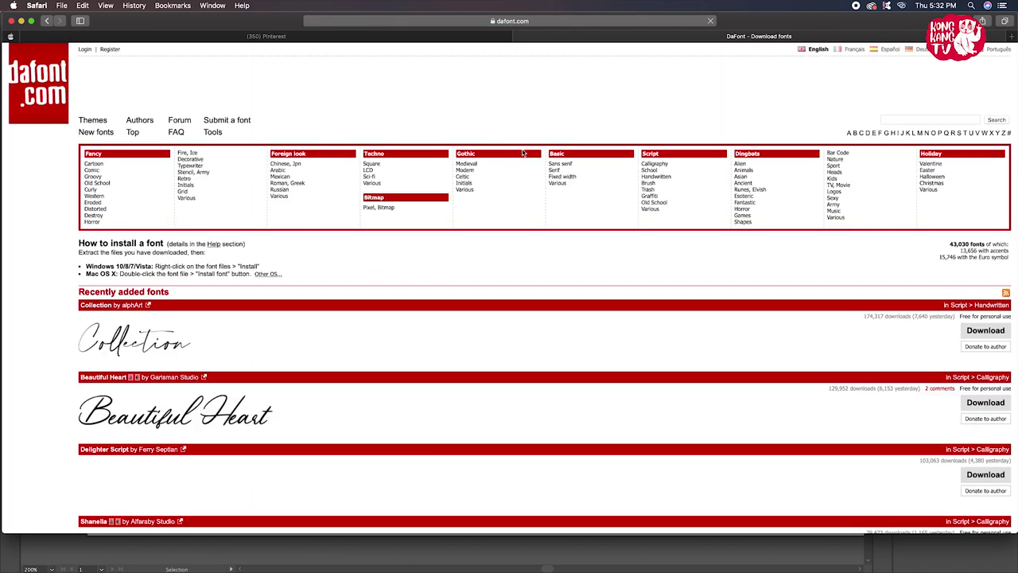
Browse the Script > Calligraphy fonts and open the Signatra font's page
scroll(521, 281, "down", 2)
scroll(521, 281, "up", 1)
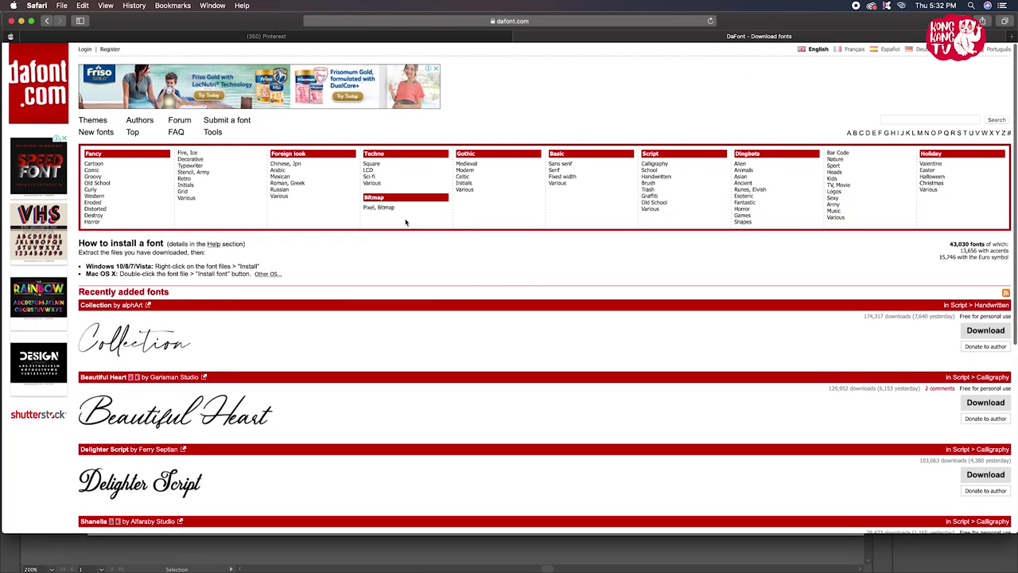
scroll(419, 200, "up", 5)
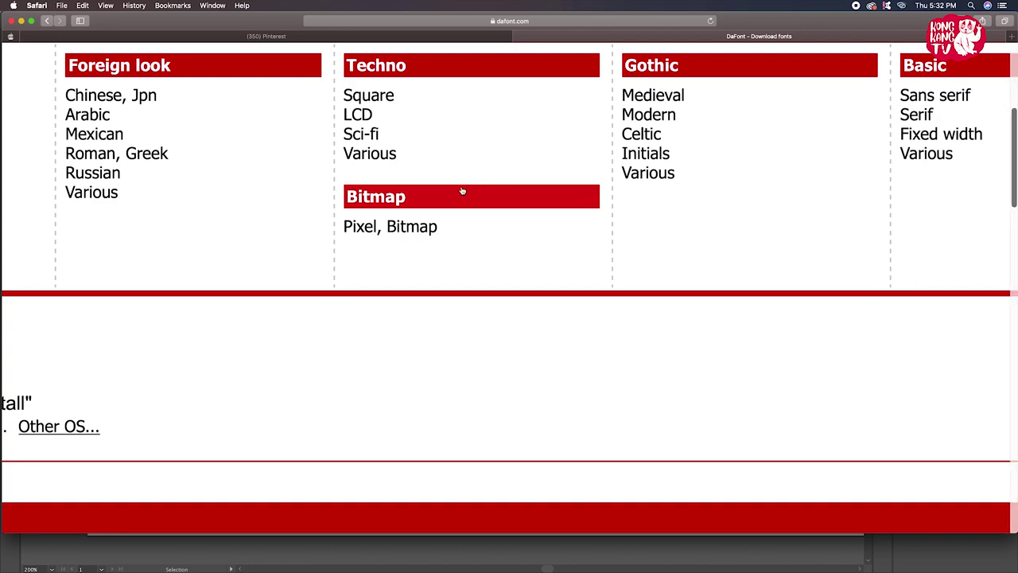
scroll(443, 191, "down", 5)
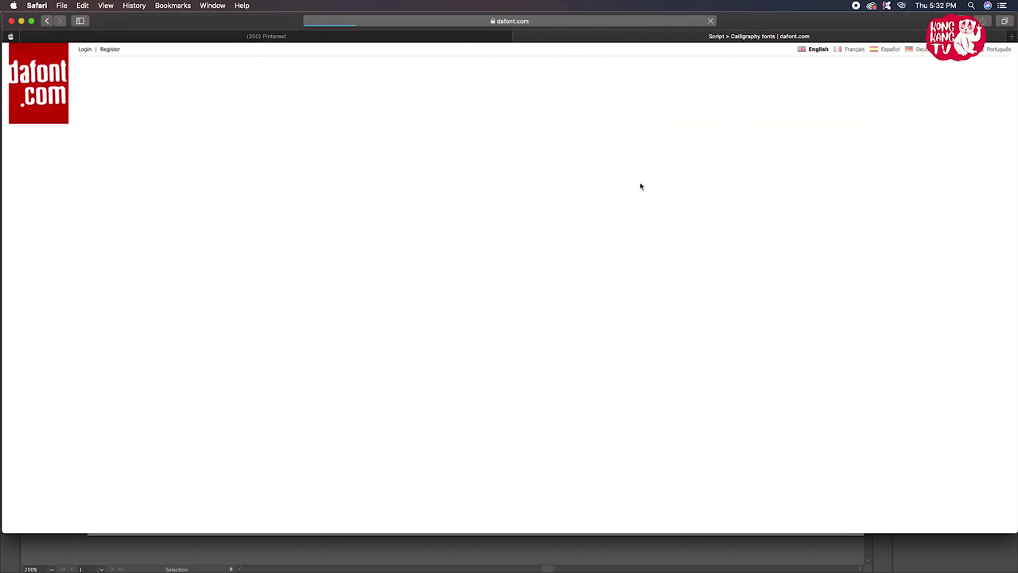
scroll(446, 413, "down", 1)
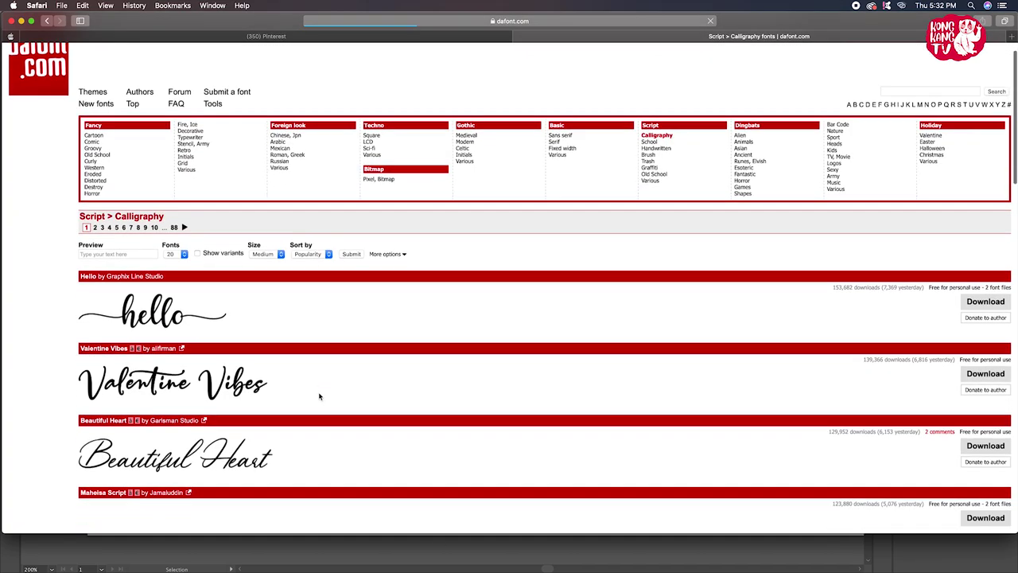
scroll(318, 398, "down", 4)
scroll(319, 395, "down", 2)
scroll(318, 395, "down", 2)
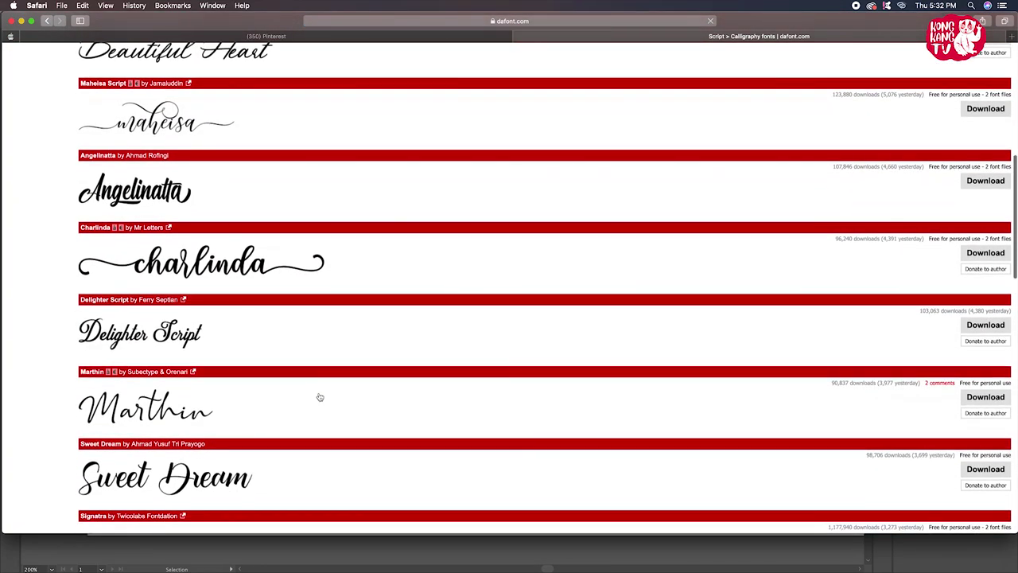
scroll(319, 396, "down", 2)
scroll(319, 396, "down", 3)
scroll(320, 397, "down", 1)
left_click(161, 180)
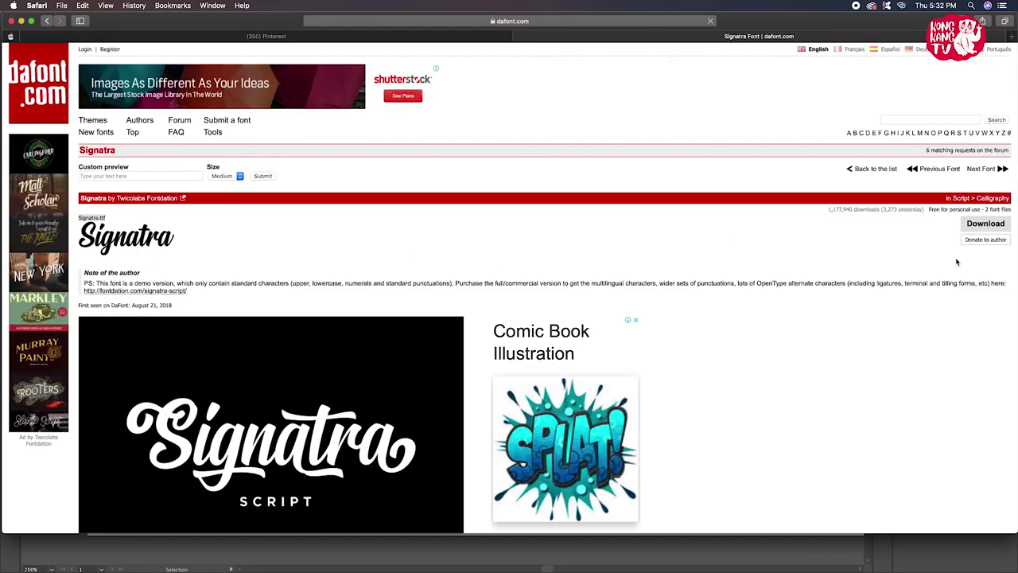
Preview the Signatra font with the custom text Kong Kang TV
scroll(246, 238, "down", 1)
left_click(157, 167)
type("KONG KANG TV")
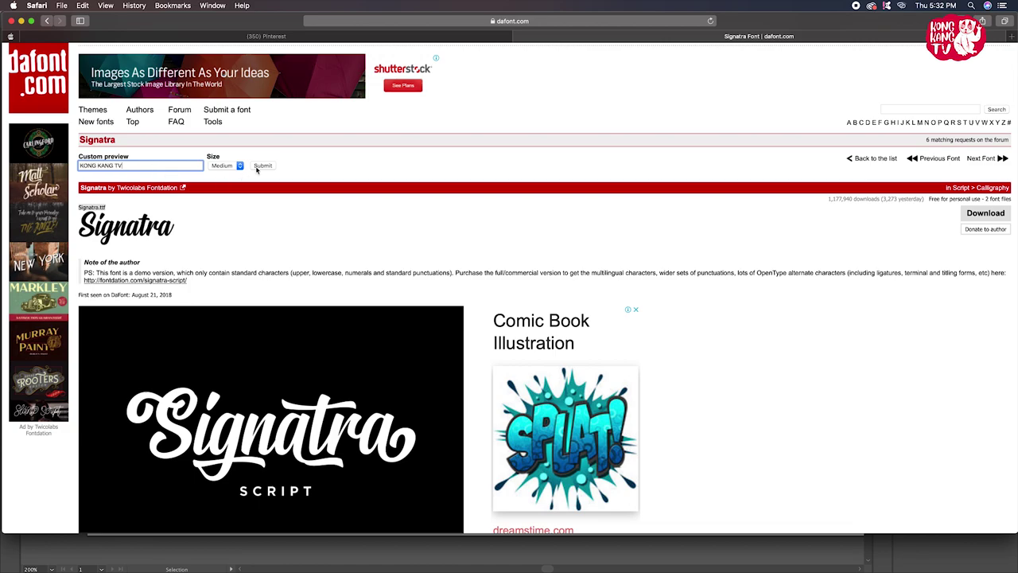
left_click(259, 166)
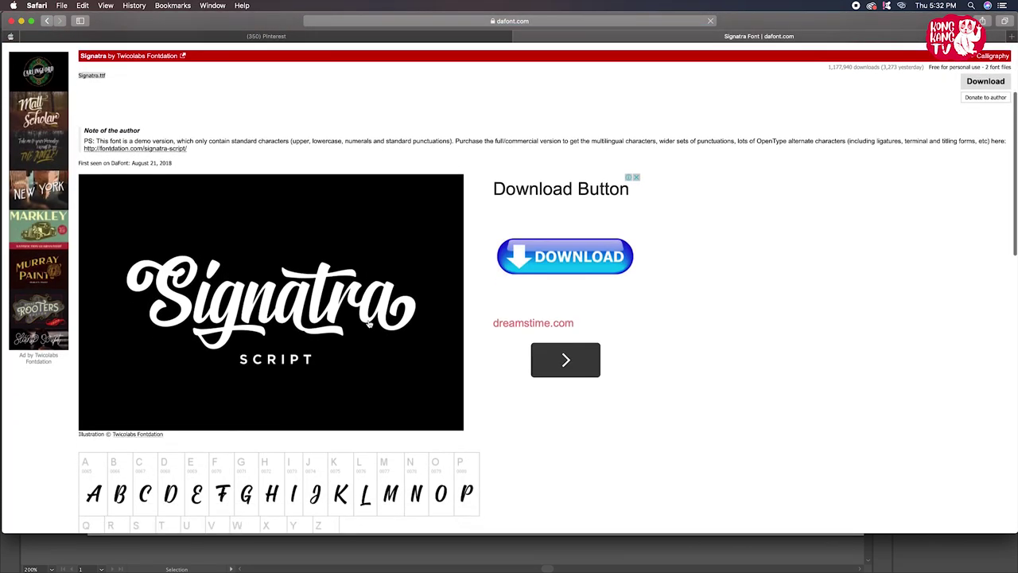
scroll(369, 323, "up", 1)
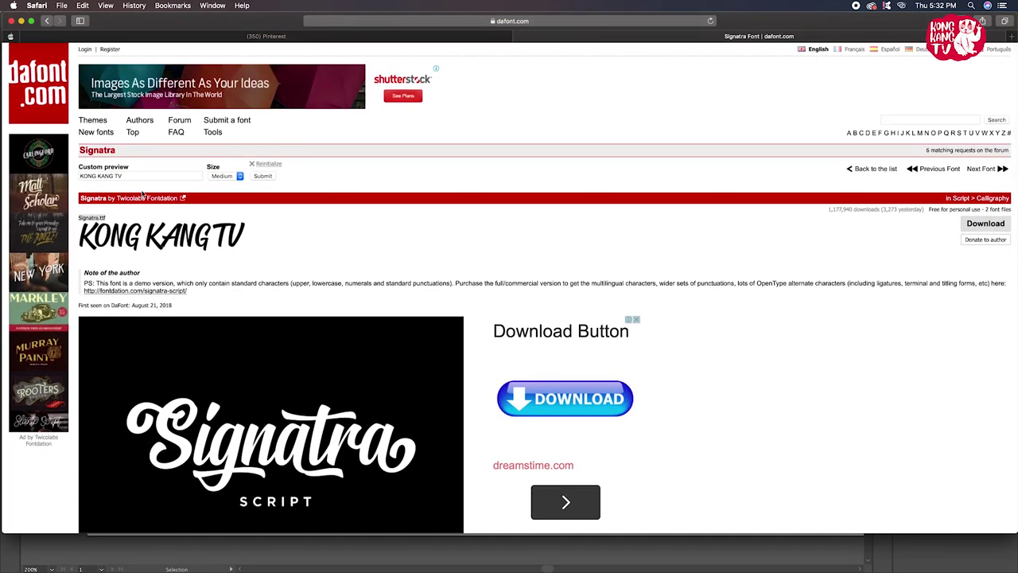
left_click_drag(125, 176, 69, 175)
type("K")
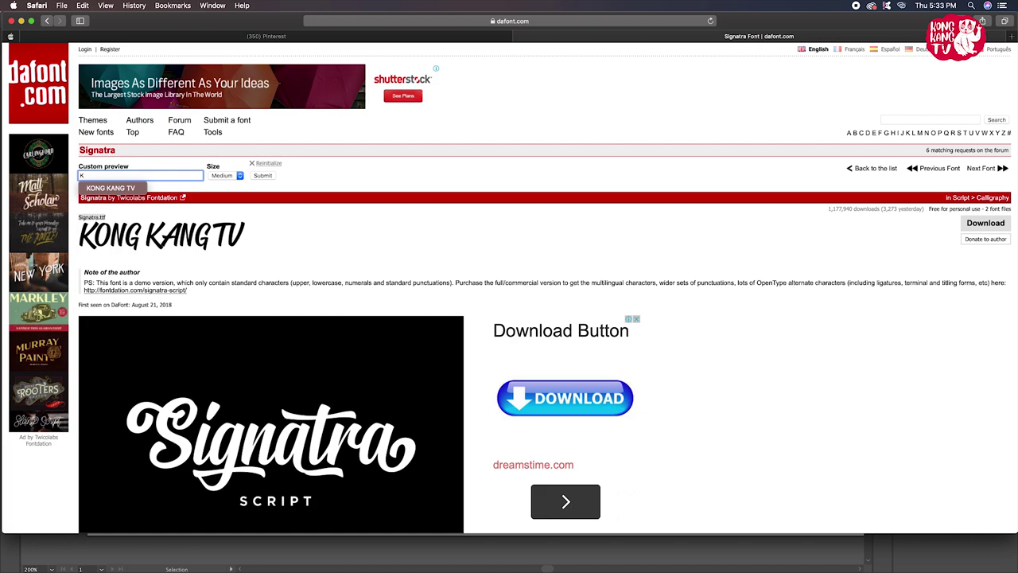
type("ong Kang TV")
key("Return")
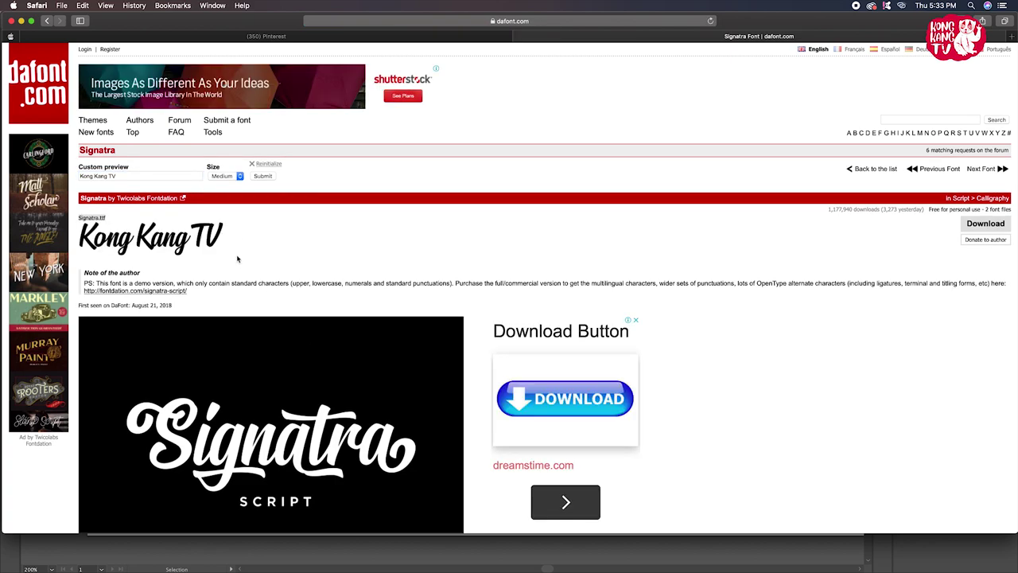
Download the Signatra font, allowing downloads from dafont.com
scroll(237, 258, "down", 2)
left_click(986, 191)
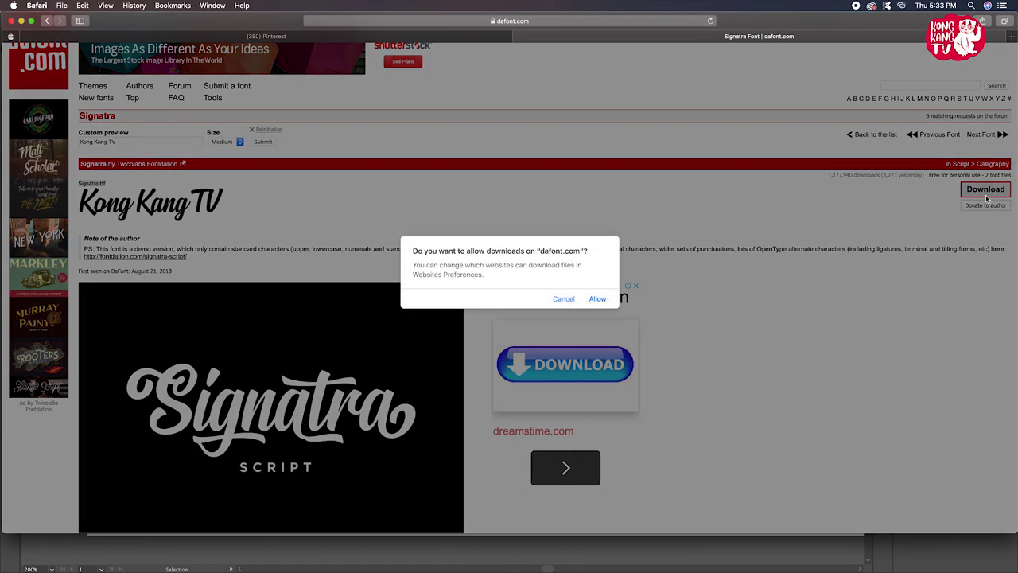
left_click(597, 299)
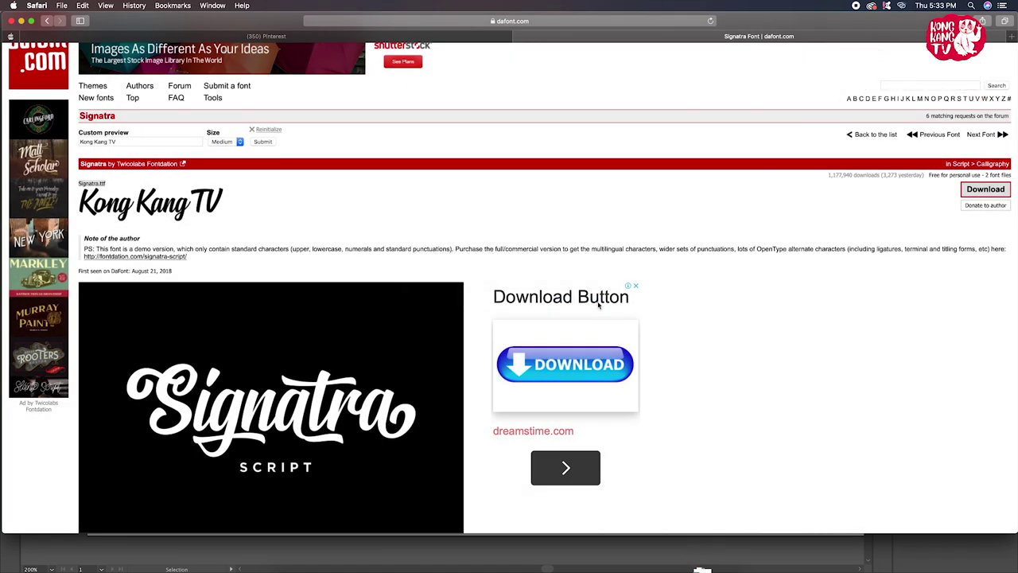
scroll(437, 296, "down", 5)
scroll(436, 297, "down", 4)
scroll(438, 294, "down", 5)
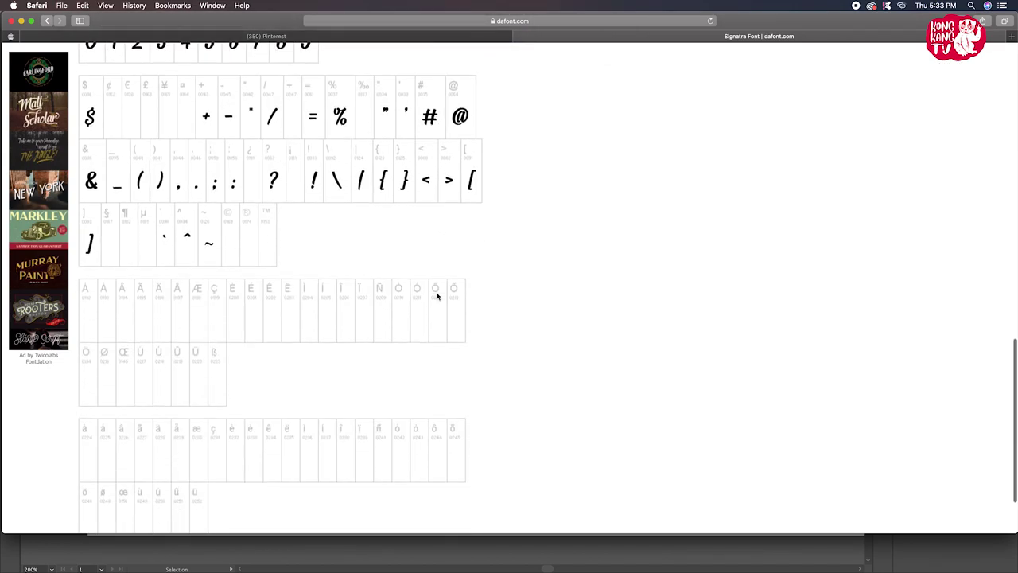
scroll(438, 294, "up", 15)
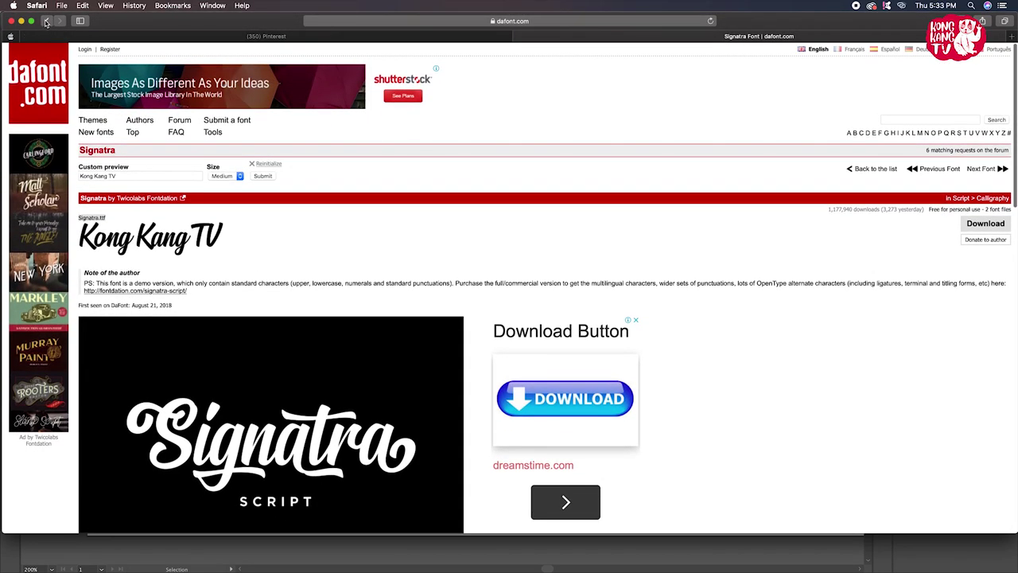
scroll(390, 220, "down", 1)
scroll(391, 220, "down", 8)
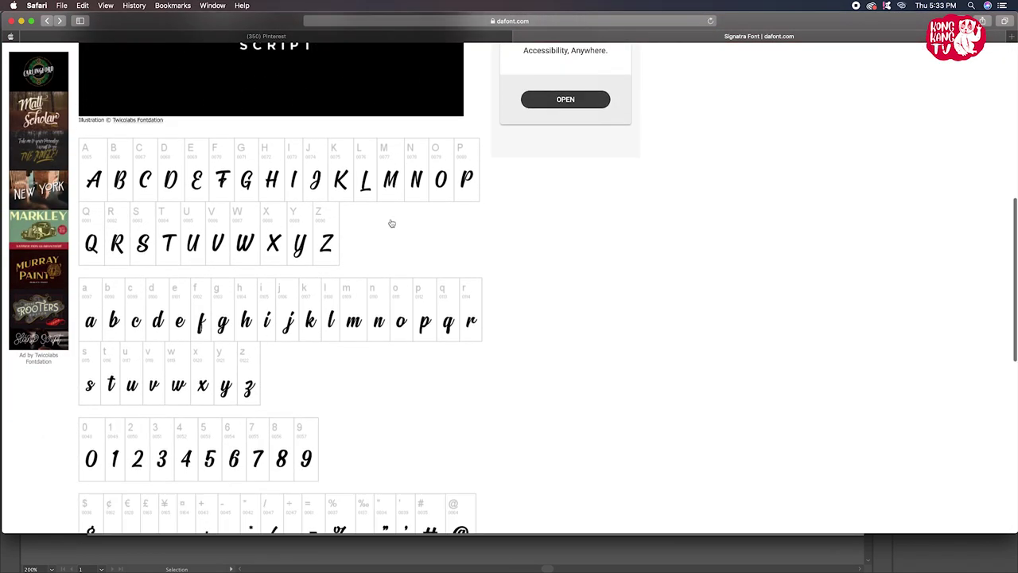
scroll(293, 193, "up", 10)
Return to the earlier Signatra preview and reopen the Script > Calligraphy category
left_click(48, 21)
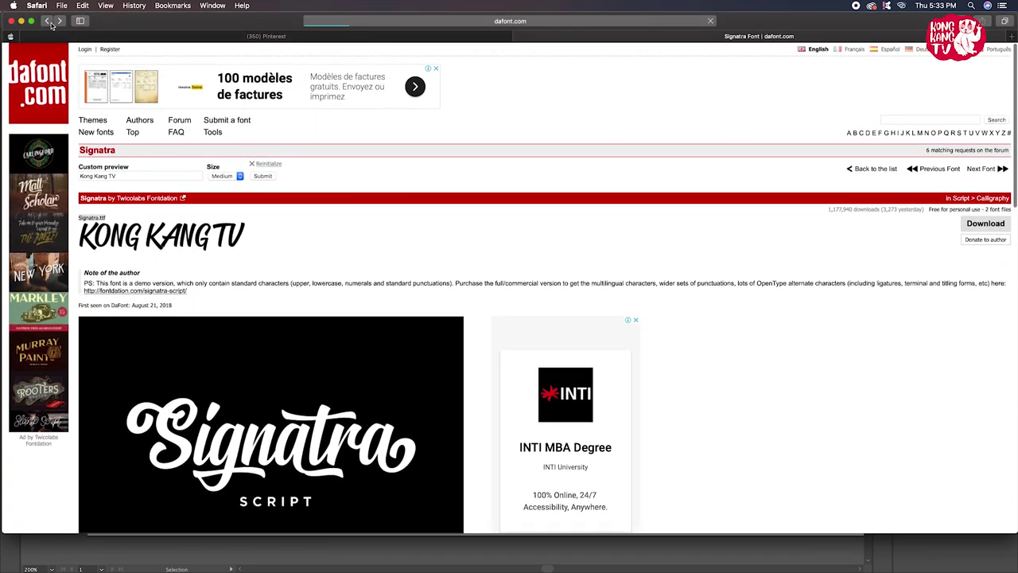
scroll(254, 228, "down", 5)
scroll(254, 228, "up", 8)
scroll(210, 201, "down", 1)
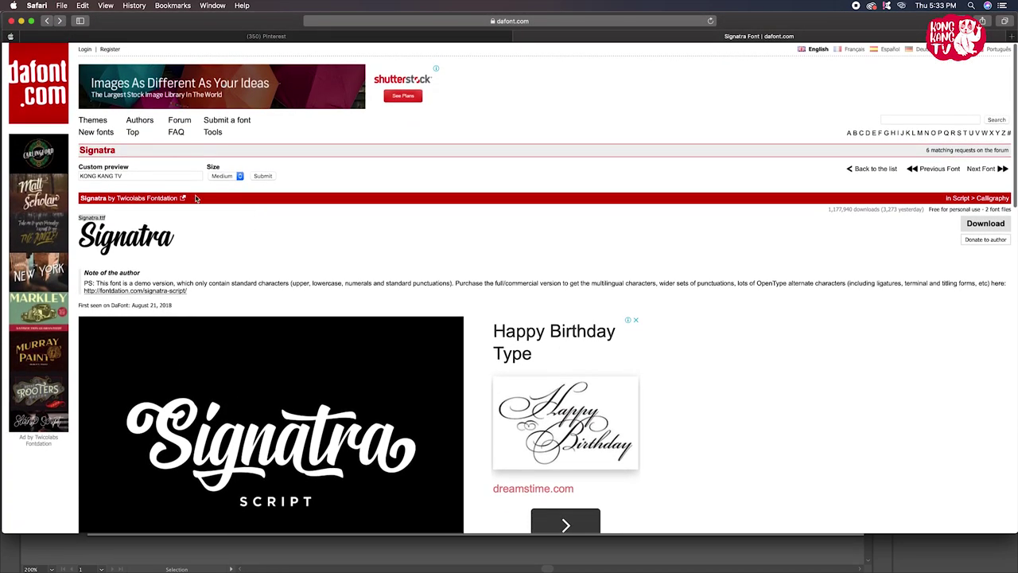
left_click(863, 174)
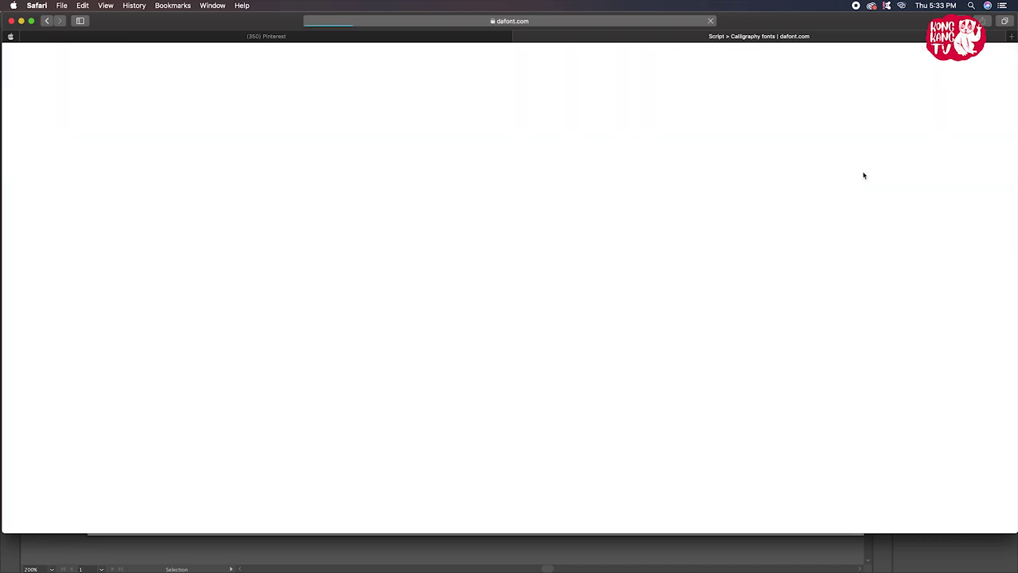
Browse the first page of the Script > Calligraphy font listing
scroll(260, 234, "down", 3)
scroll(261, 234, "down", 4)
scroll(261, 234, "down", 6)
scroll(261, 234, "down", 3)
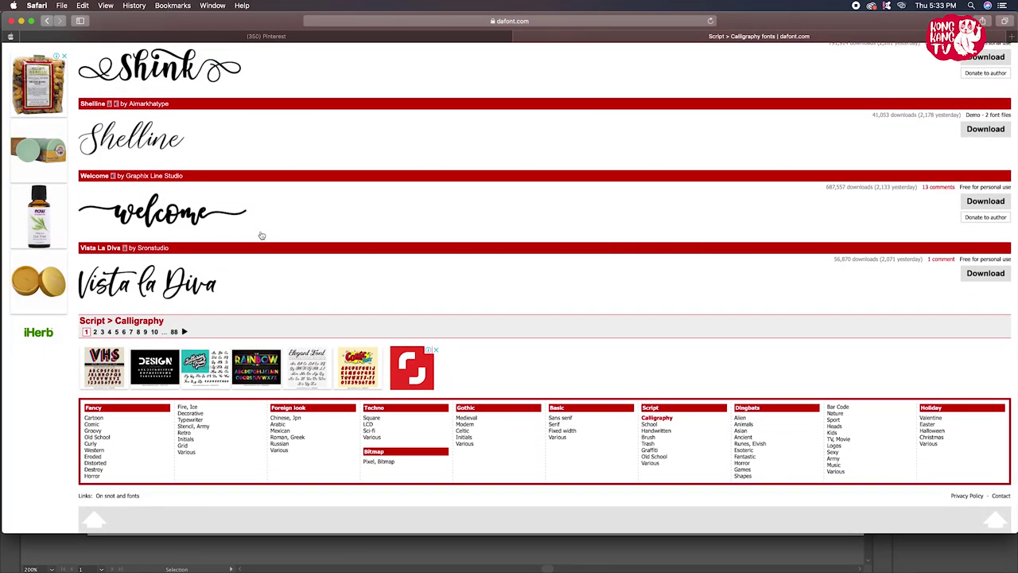
scroll(261, 235, "up", 1)
scroll(260, 235, "up", 2)
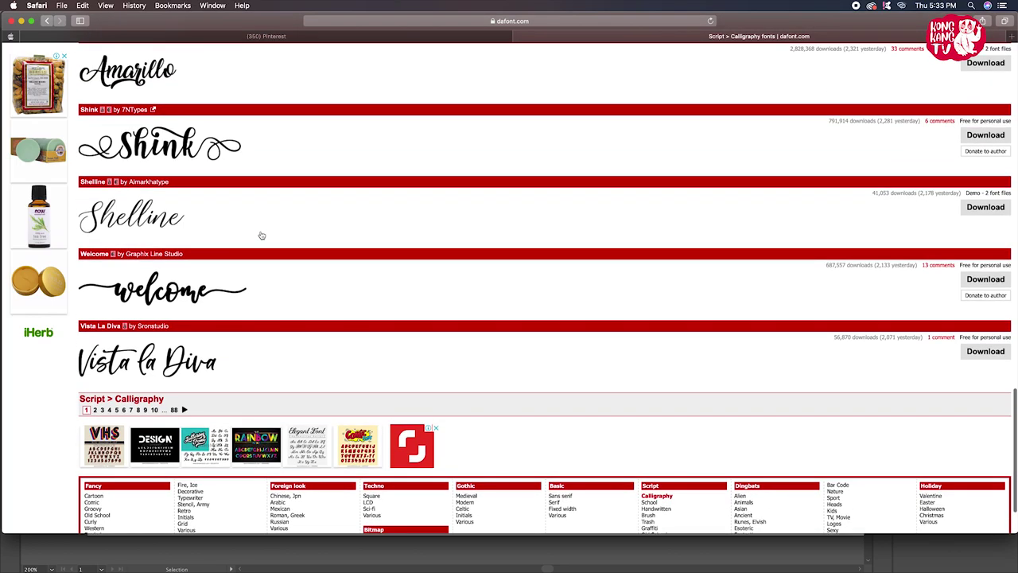
scroll(261, 235, "up", 1)
scroll(261, 235, "up", 5)
scroll(260, 235, "up", 4)
scroll(261, 235, "up", 4)
scroll(261, 235, "down", 1)
scroll(199, 250, "up", 1)
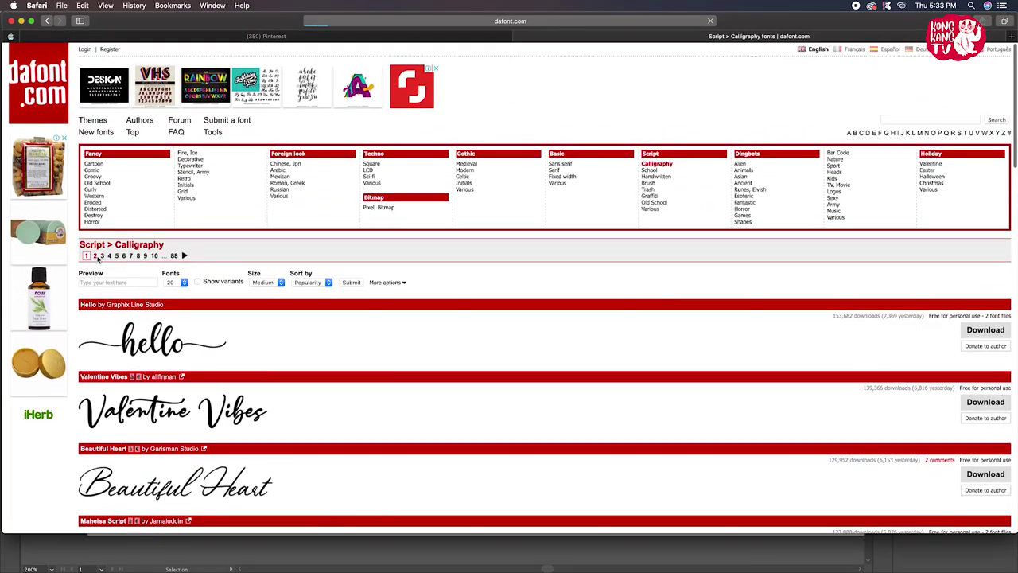
Download the Camping font from page 3 of the Calligraphy listing
scroll(388, 256, "down", 2)
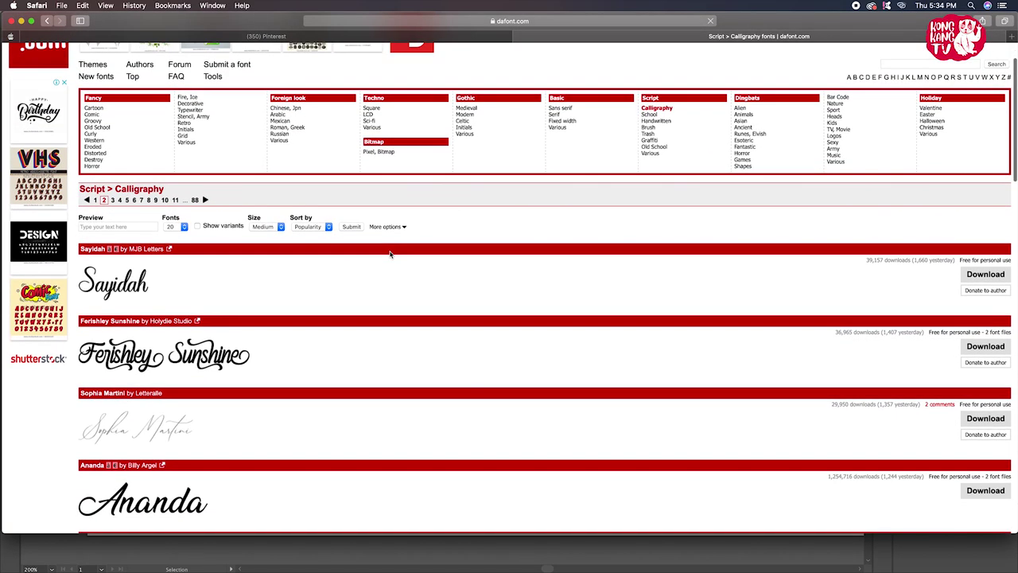
scroll(390, 256, "down", 3)
scroll(390, 255, "down", 1)
scroll(390, 255, "down", 5)
scroll(390, 255, "down", 4)
scroll(391, 255, "down", 2)
scroll(390, 255, "down", 2)
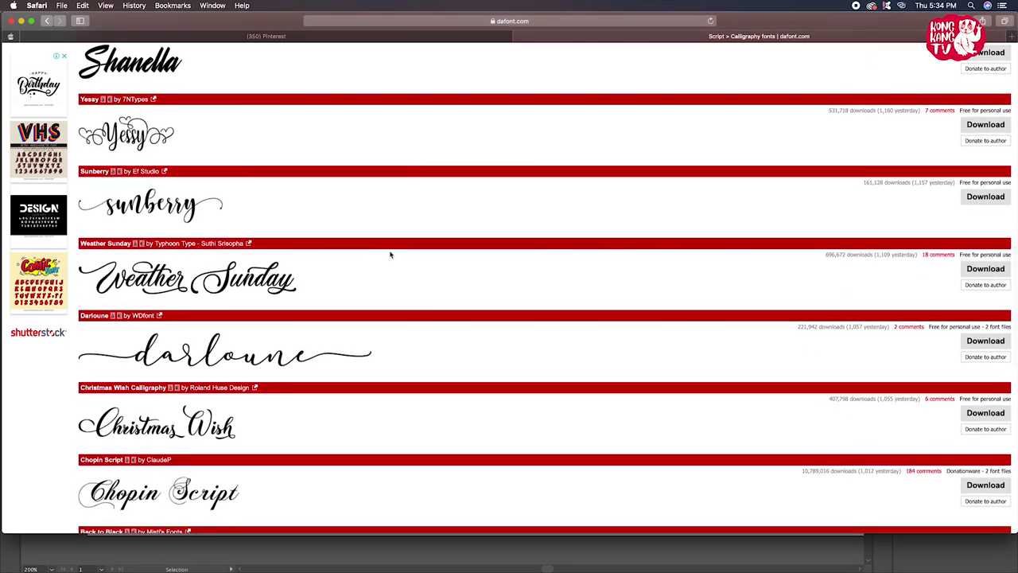
scroll(391, 255, "down", 10)
scroll(391, 255, "down", 2)
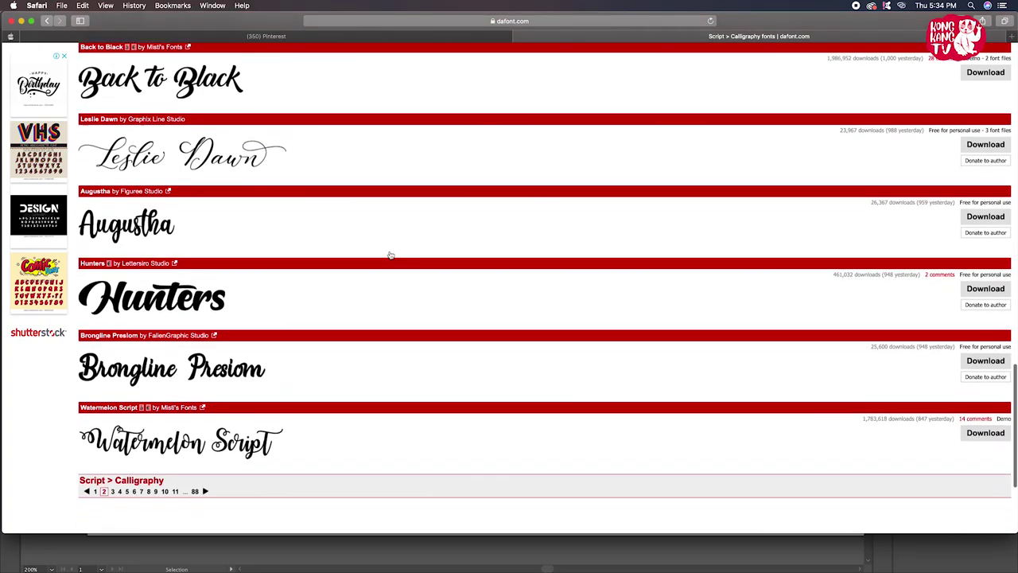
scroll(391, 255, "down", 4)
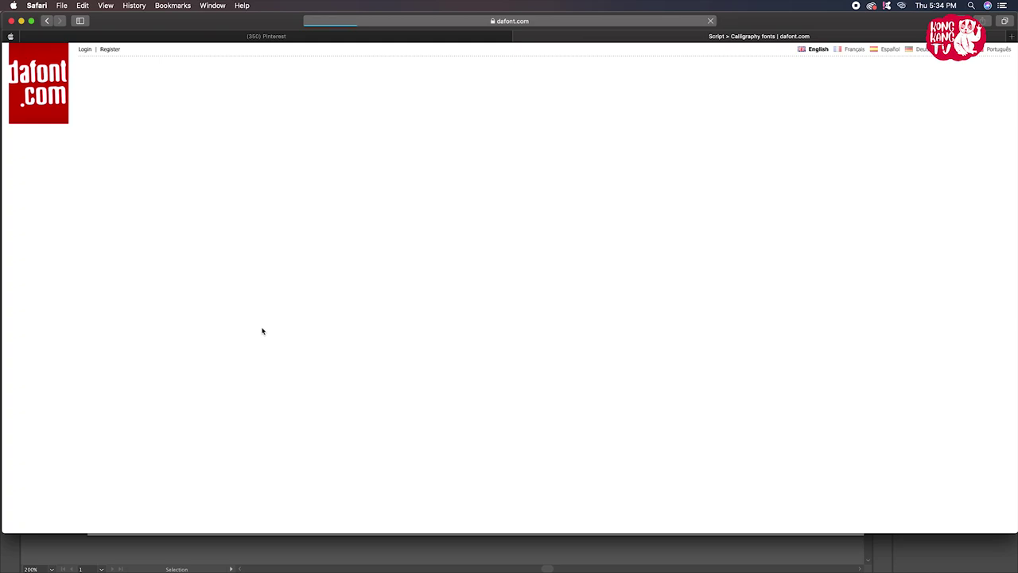
scroll(262, 330, "down", 3)
scroll(262, 330, "down", 2)
left_click(986, 271)
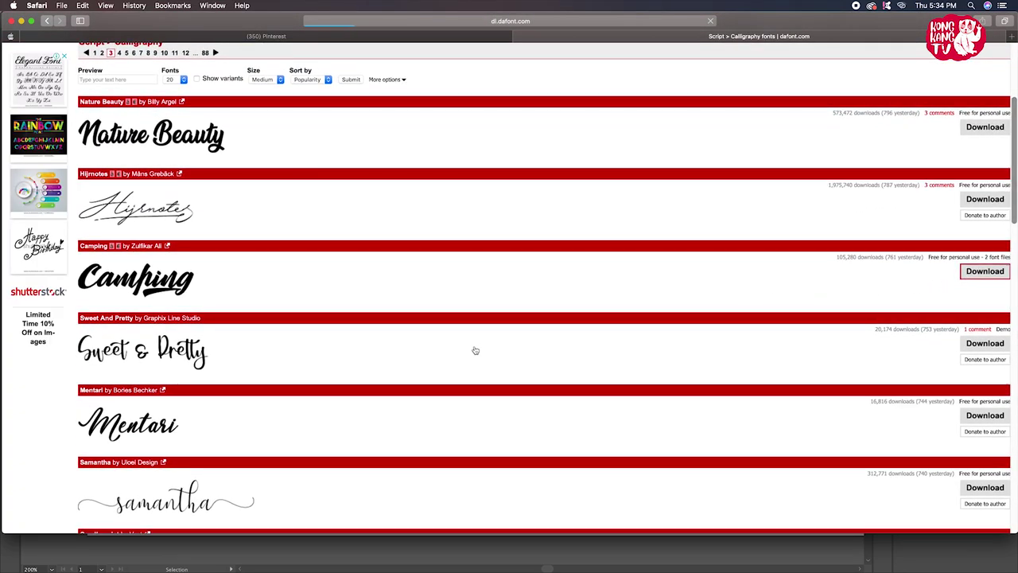
scroll(475, 350, "down", 4)
scroll(478, 350, "down", 7)
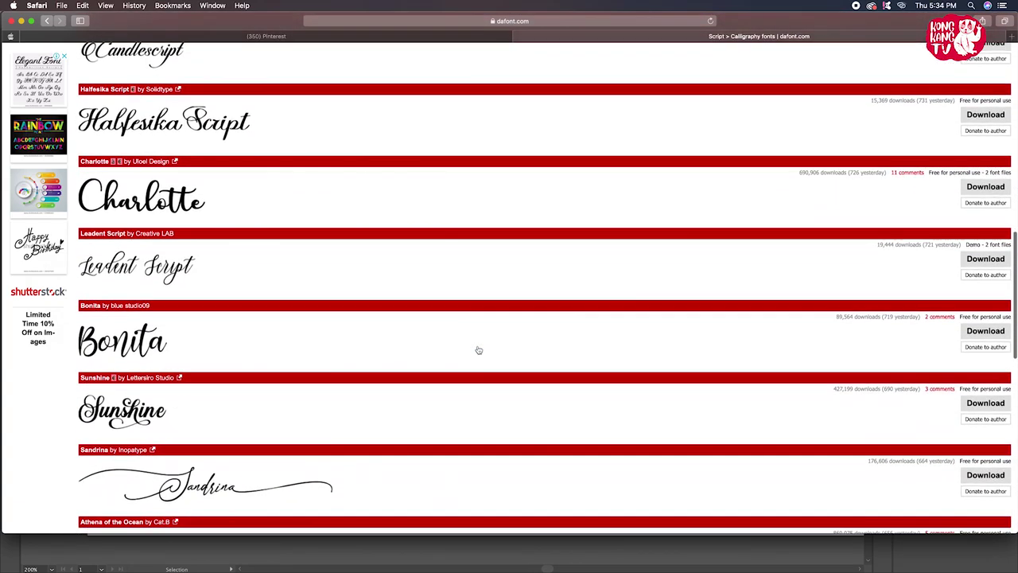
scroll(480, 350, "up", 10)
Browse DaFont's Gothic > Modern font listings, scrolling through their pages
left_click(478, 171)
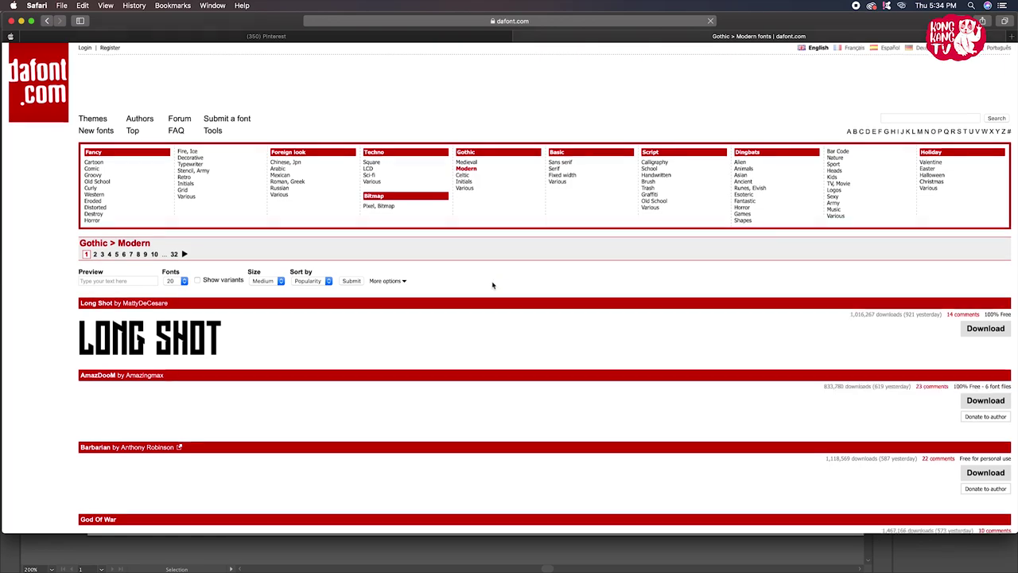
scroll(478, 287, "down", 1)
scroll(480, 287, "down", 1)
scroll(479, 287, "down", 2)
scroll(479, 287, "down", 1)
scroll(479, 287, "down", 5)
scroll(480, 287, "down", 1)
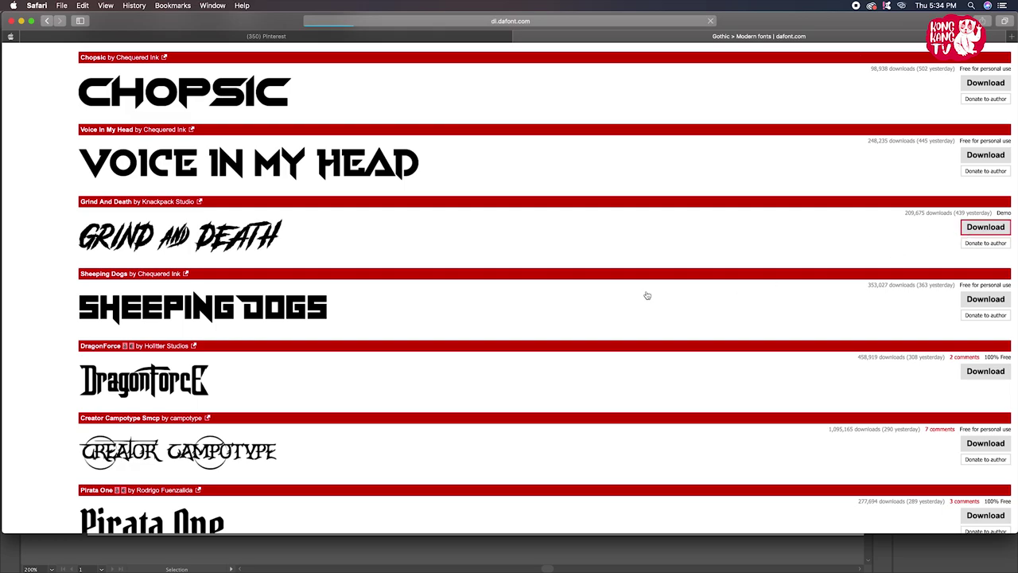
scroll(647, 295, "down", 3)
scroll(646, 295, "down", 5)
scroll(647, 295, "down", 2)
scroll(646, 295, "down", 1)
scroll(646, 295, "down", 4)
scroll(647, 295, "down", 5)
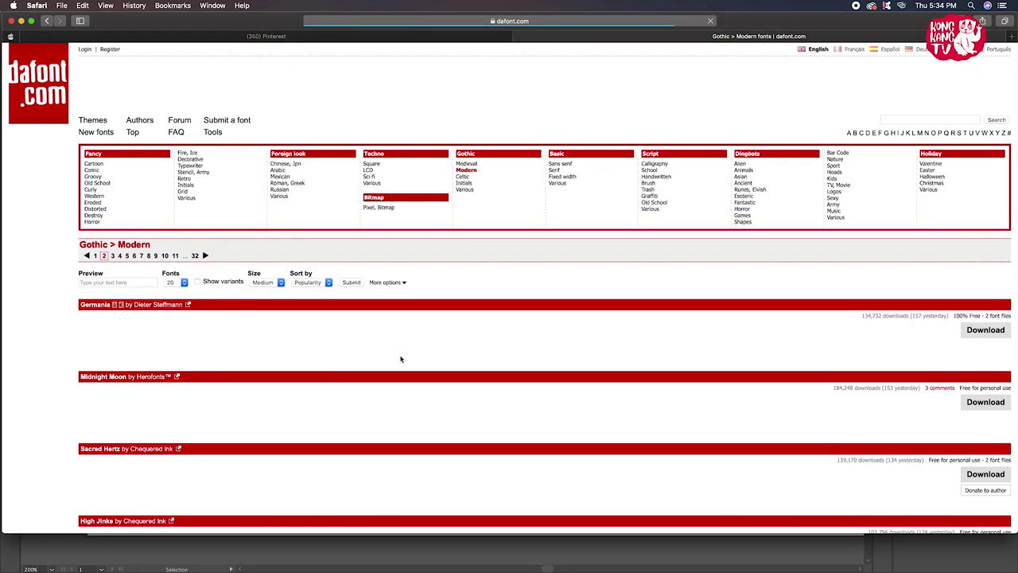
scroll(401, 359, "down", 3)
scroll(401, 359, "down", 1)
scroll(401, 360, "down", 1)
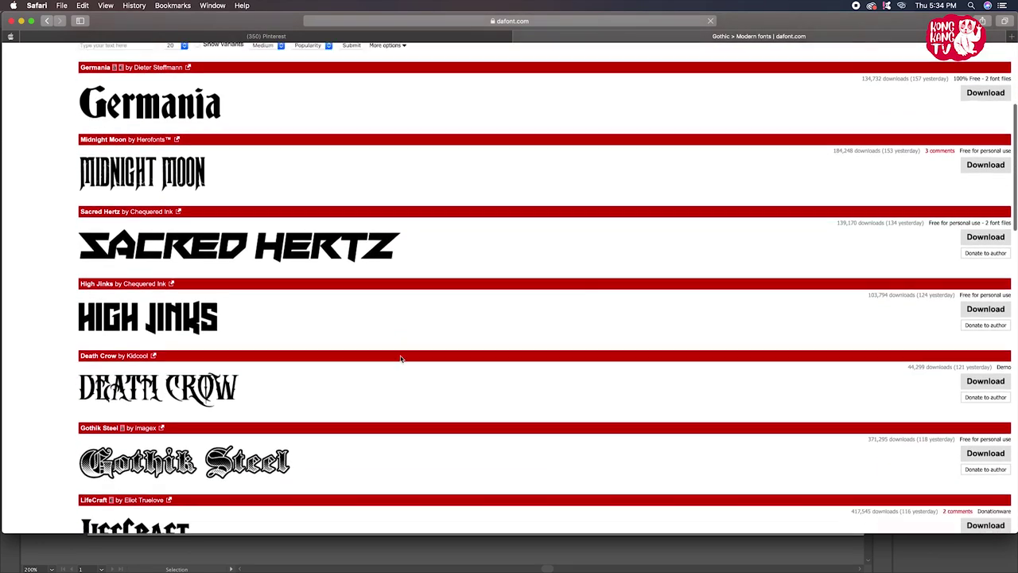
scroll(400, 360, "down", 3)
scroll(400, 359, "down", 2)
scroll(401, 359, "down", 3)
scroll(401, 359, "down", 3)
scroll(401, 359, "down", 4)
scroll(400, 360, "down", 5)
scroll(400, 359, "down", 4)
scroll(400, 360, "down", 2)
scroll(401, 360, "down", 3)
scroll(358, 359, "down", 2)
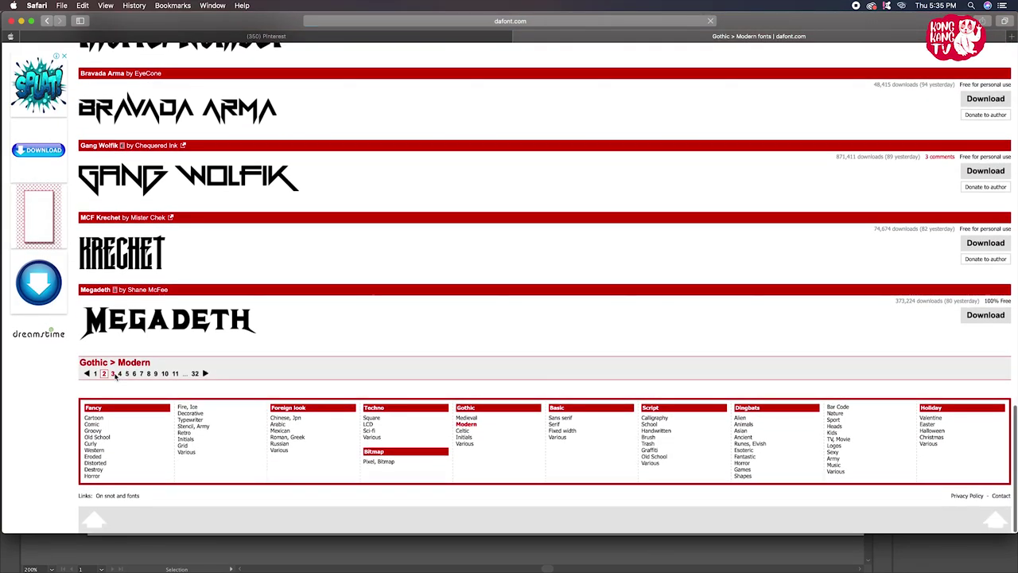
scroll(559, 348, "down", 2)
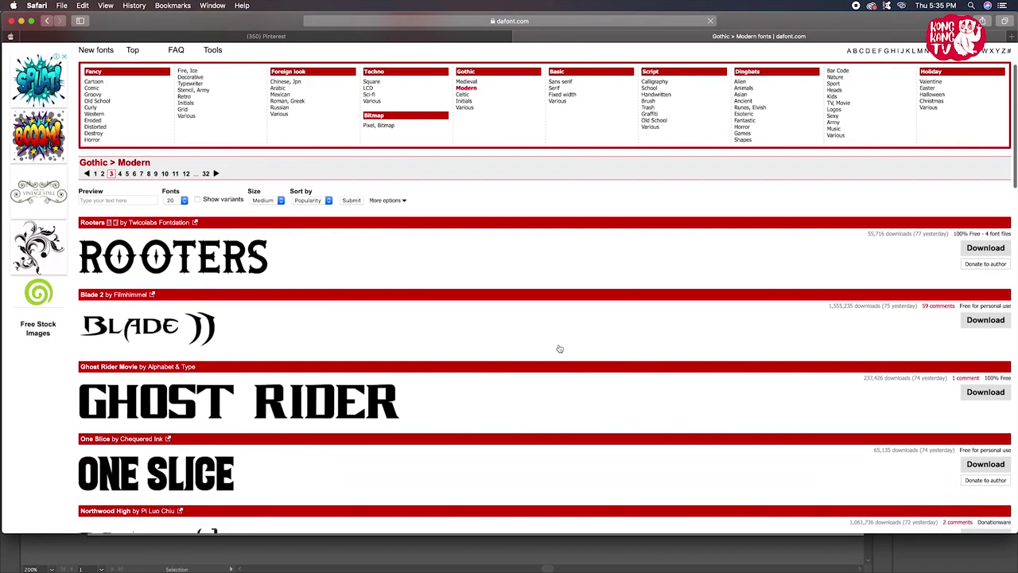
scroll(559, 348, "down", 5)
scroll(559, 349, "down", 2)
scroll(559, 348, "down", 3)
scroll(559, 348, "down", 4)
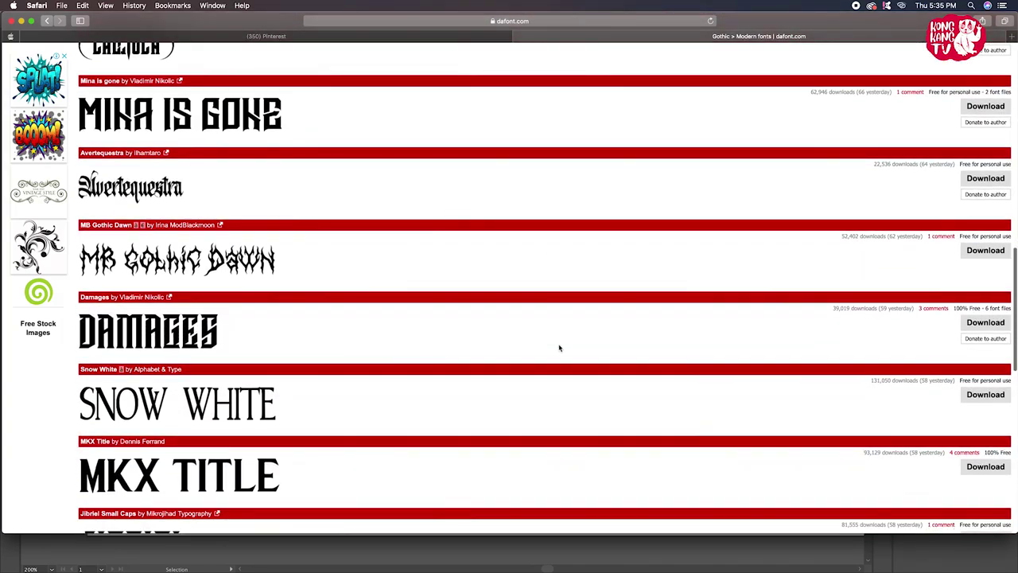
scroll(559, 348, "down", 4)
scroll(559, 349, "down", 3)
scroll(560, 348, "down", 4)
scroll(560, 348, "up", 10)
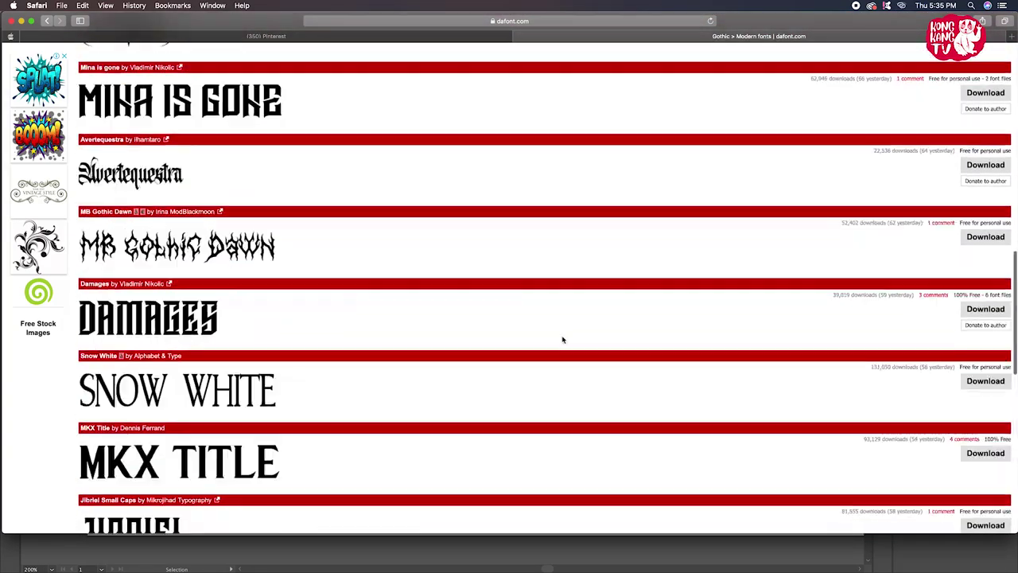
scroll(561, 339, "up", 10)
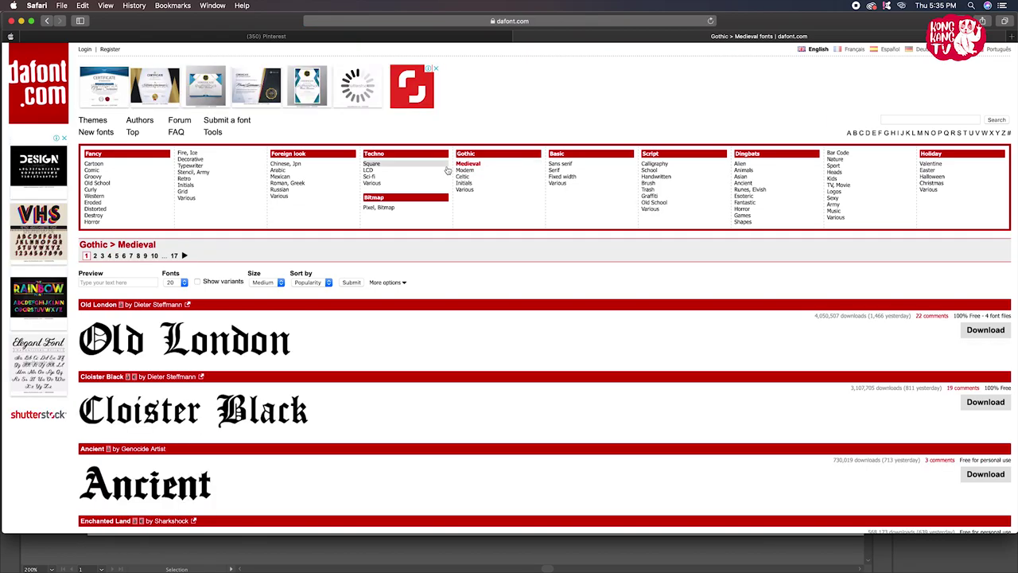
scroll(461, 183, "down", 4)
scroll(429, 202, "down", 4)
scroll(422, 206, "down", 1)
scroll(422, 206, "down", 4)
scroll(421, 206, "down", 4)
scroll(421, 205, "down", 5)
scroll(422, 206, "down", 4)
scroll(414, 205, "down", 2)
scroll(562, 318, "up", 10)
scroll(563, 318, "up", 8)
scroll(309, 336, "down", 4)
scroll(309, 336, "down", 4)
scroll(302, 318, "down", 1)
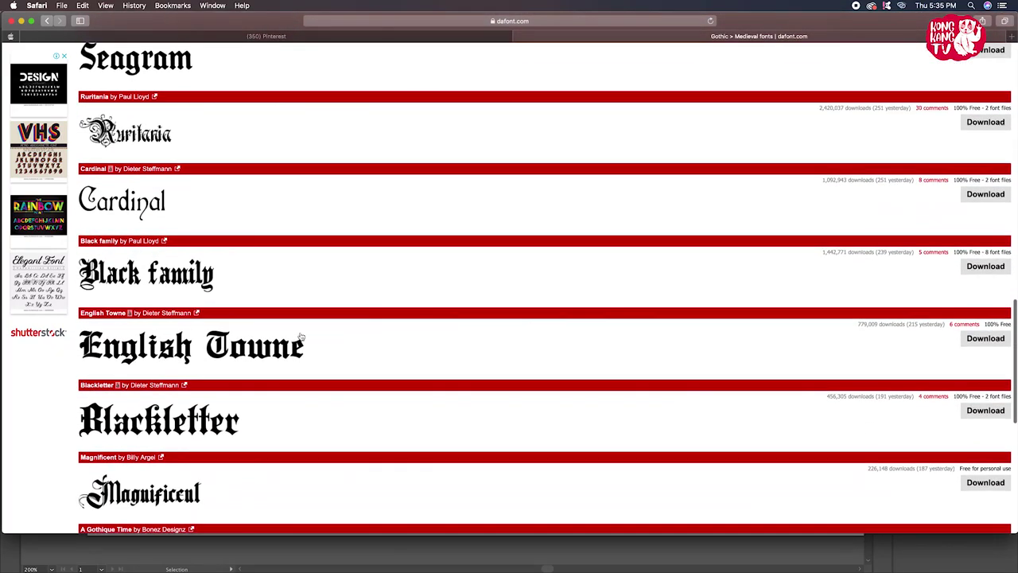
scroll(286, 270, "up", 15)
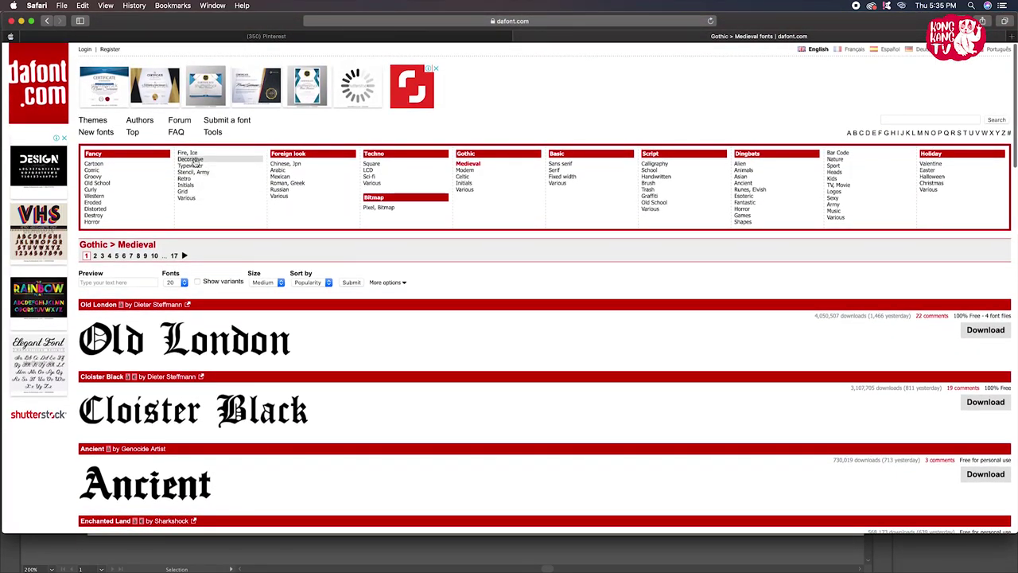
Open DaFont's Fancy > Cartoon category and download the Splatch font
left_click(114, 167)
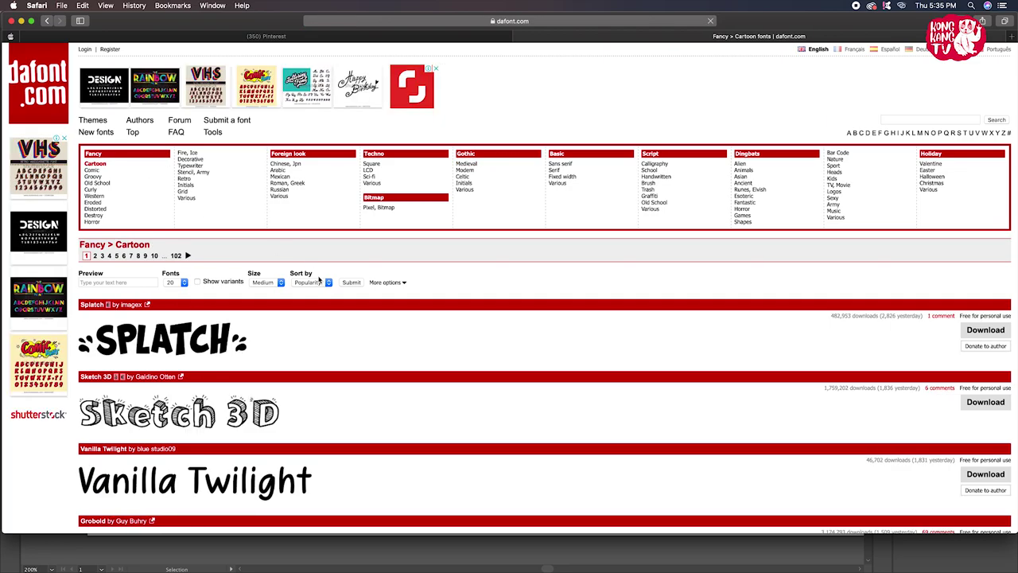
scroll(307, 278, "down", 2)
left_click(987, 274)
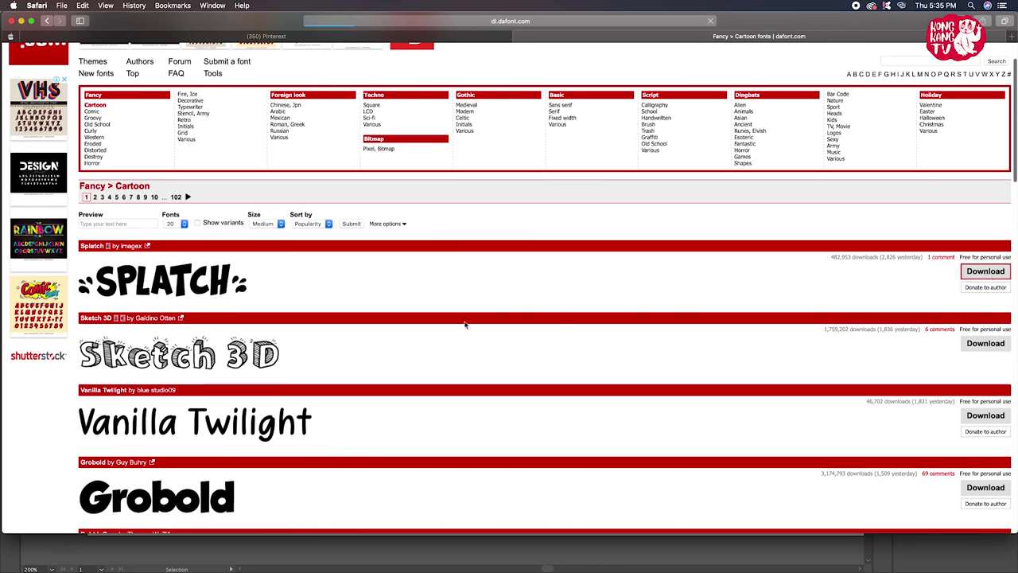
Look through the Cartoon font list and download the Greywall font
scroll(465, 324, "down", 1)
scroll(465, 324, "down", 3)
scroll(465, 324, "down", 5)
scroll(465, 325, "down", 5)
scroll(465, 325, "down", 6)
scroll(465, 324, "down", 1)
scroll(465, 324, "up", 1)
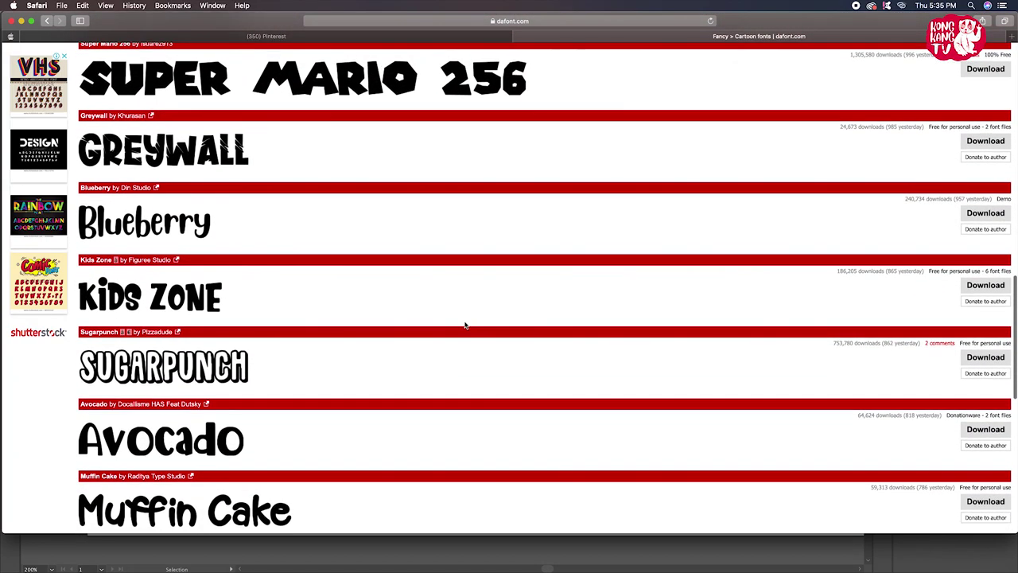
scroll(466, 325, "down", 1)
scroll(465, 324, "down", 2)
scroll(465, 325, "up", 1)
scroll(654, 281, "up", 5)
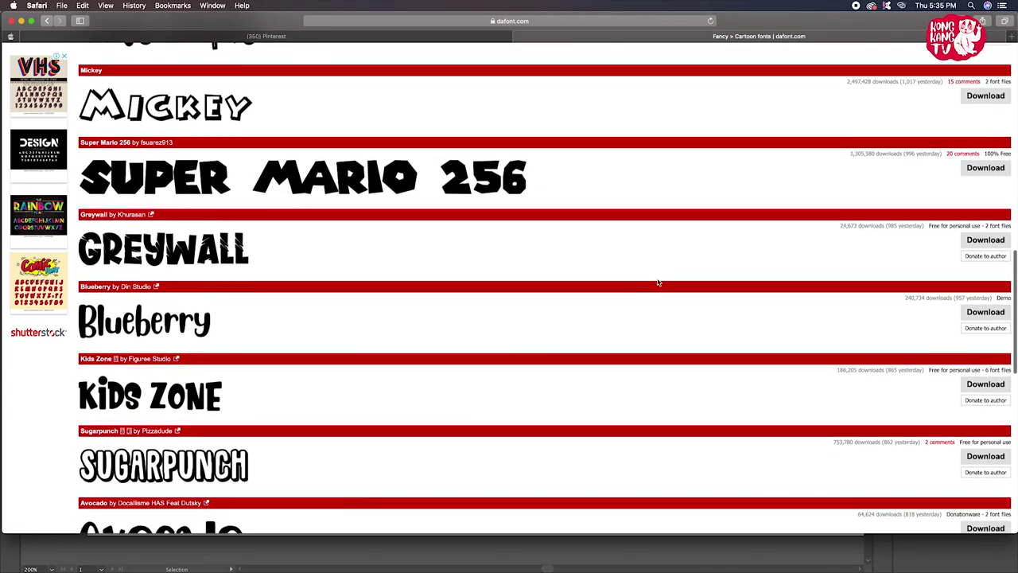
left_click(980, 250)
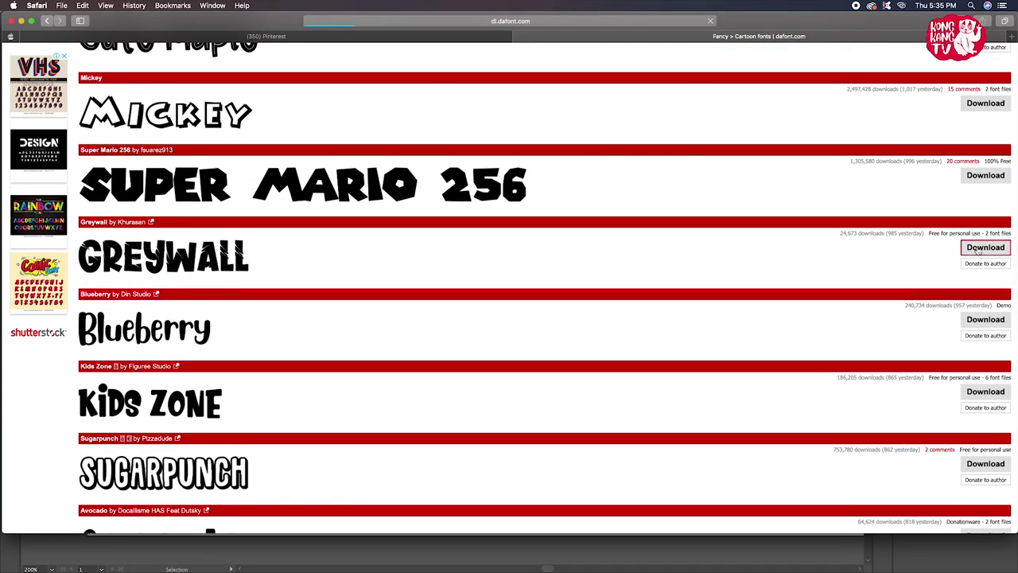
Download the Blueberry font from the Cartoon list
scroll(697, 356, "down", 1)
scroll(698, 356, "down", 5)
scroll(697, 356, "down", 5)
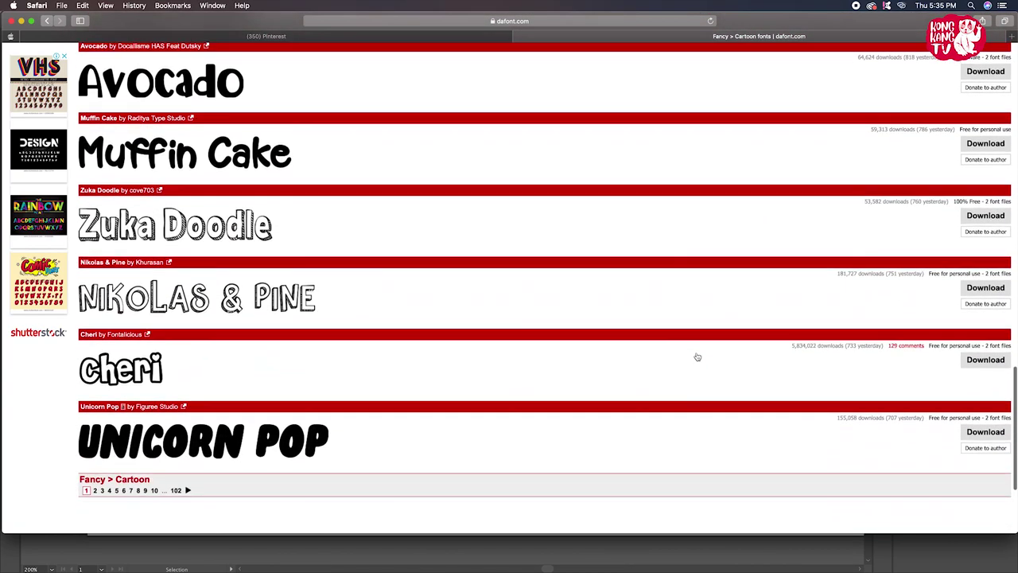
scroll(450, 357, "up", 3)
scroll(452, 357, "up", 3)
scroll(452, 357, "up", 2)
scroll(451, 357, "up", 2)
scroll(605, 342, "up", 1)
left_click(970, 262)
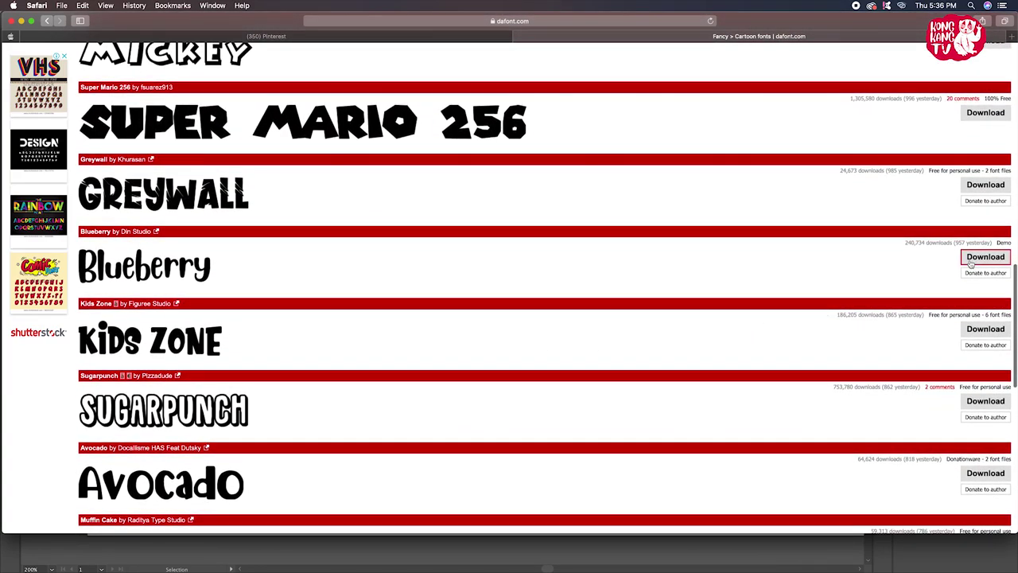
Go to page 2 of the Cartoon fonts and download the Whoody font
scroll(358, 434, "down", 3)
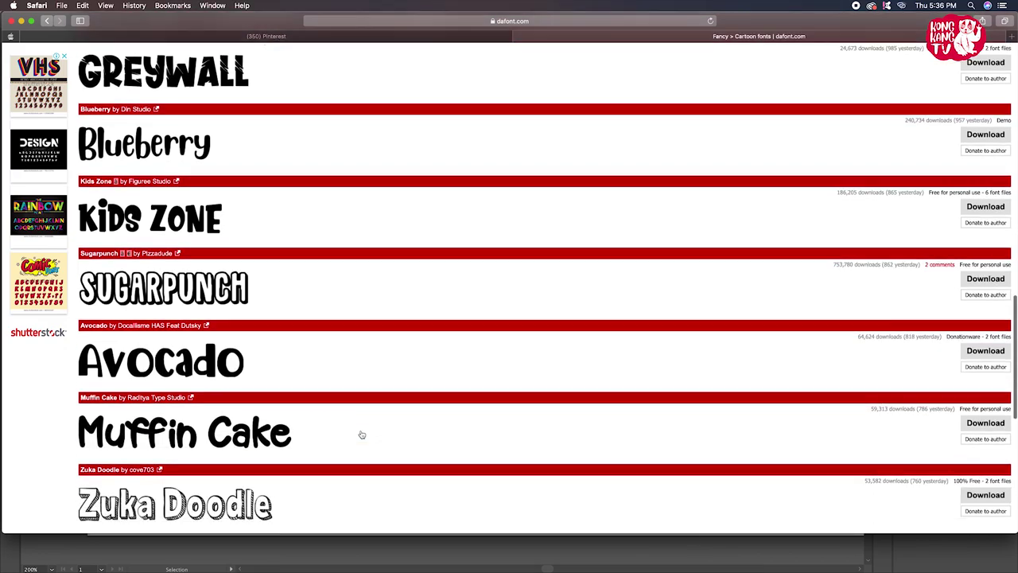
scroll(273, 409, "down", 9)
scroll(102, 367, "down", 2)
left_click(96, 356)
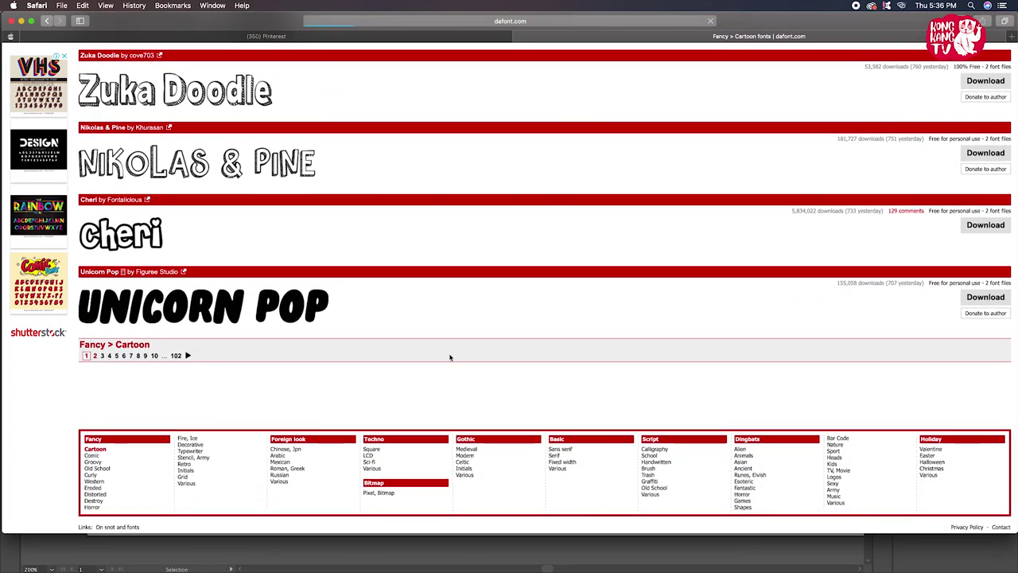
scroll(474, 358, "down", 1)
scroll(474, 359, "down", 5)
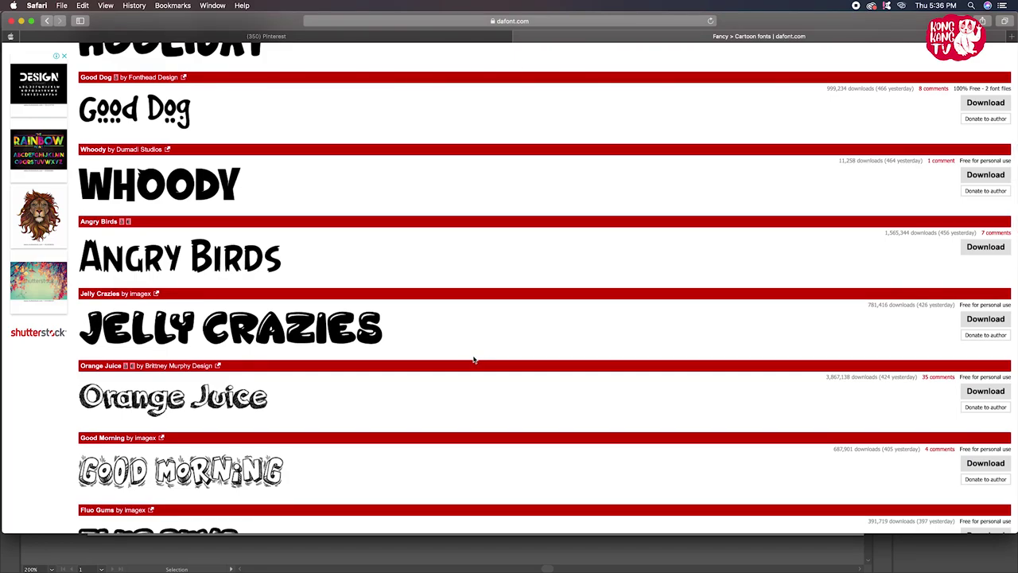
scroll(652, 325, "down", 3)
scroll(656, 325, "up", 4)
left_click(979, 242)
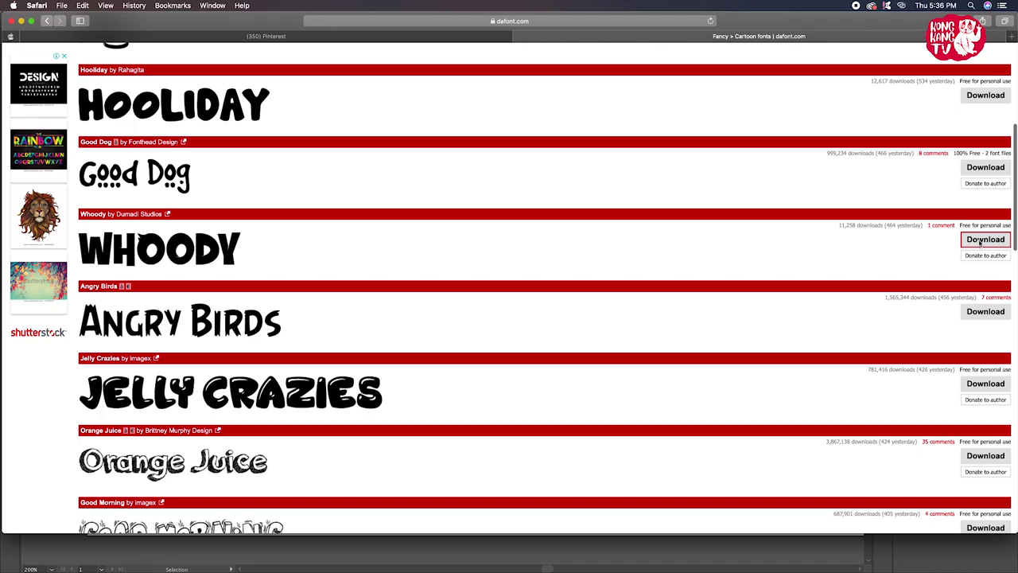
Install the downloaded Hunters font in Font Book
left_click(701, 559)
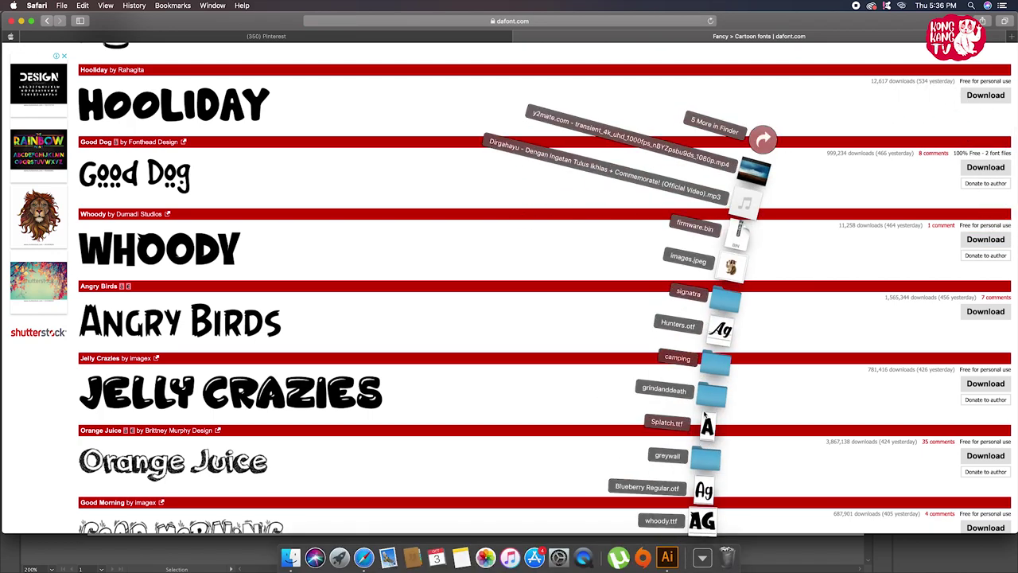
left_click(720, 328)
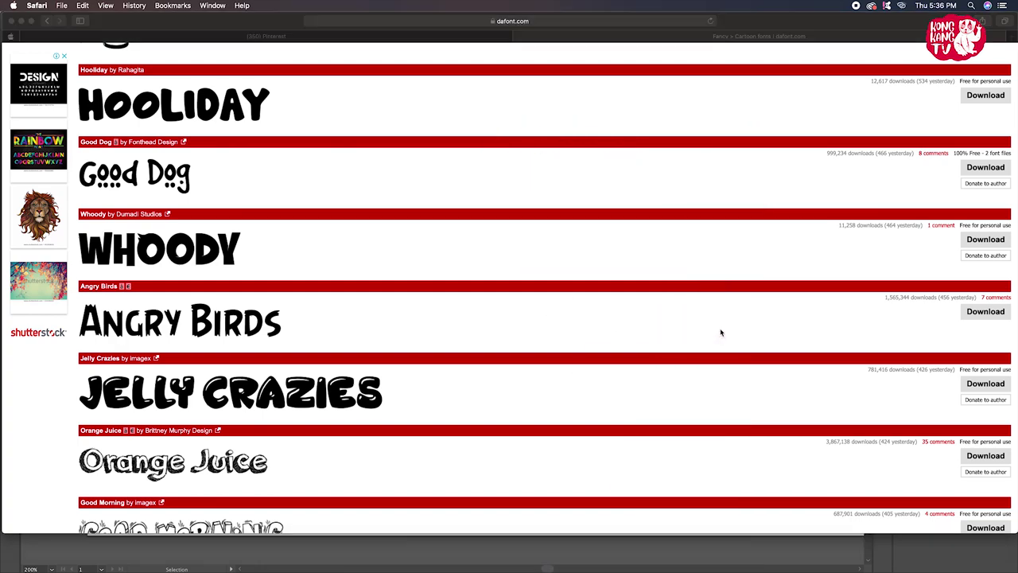
left_click(202, 347)
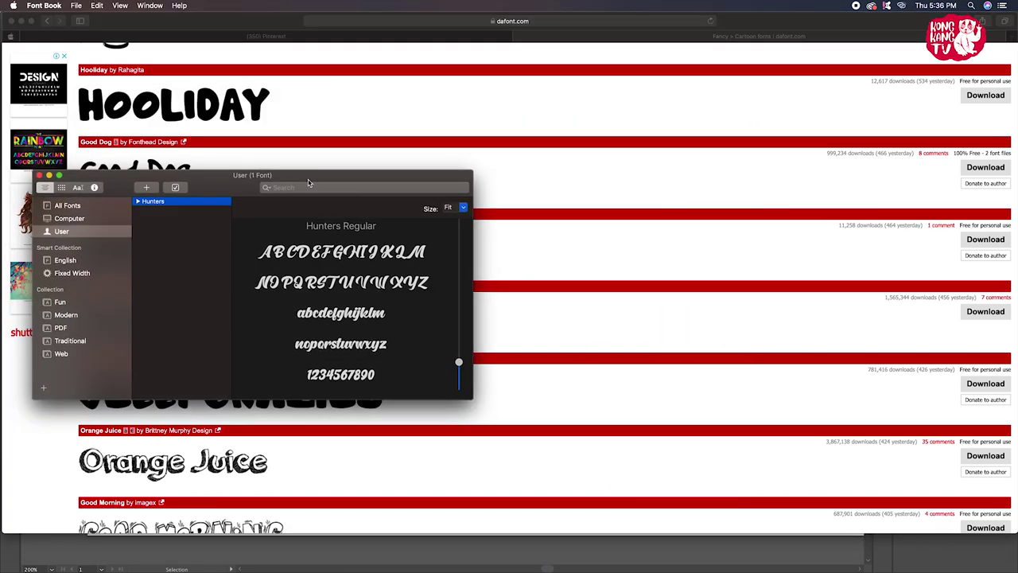
left_click_drag(292, 183, 568, 194)
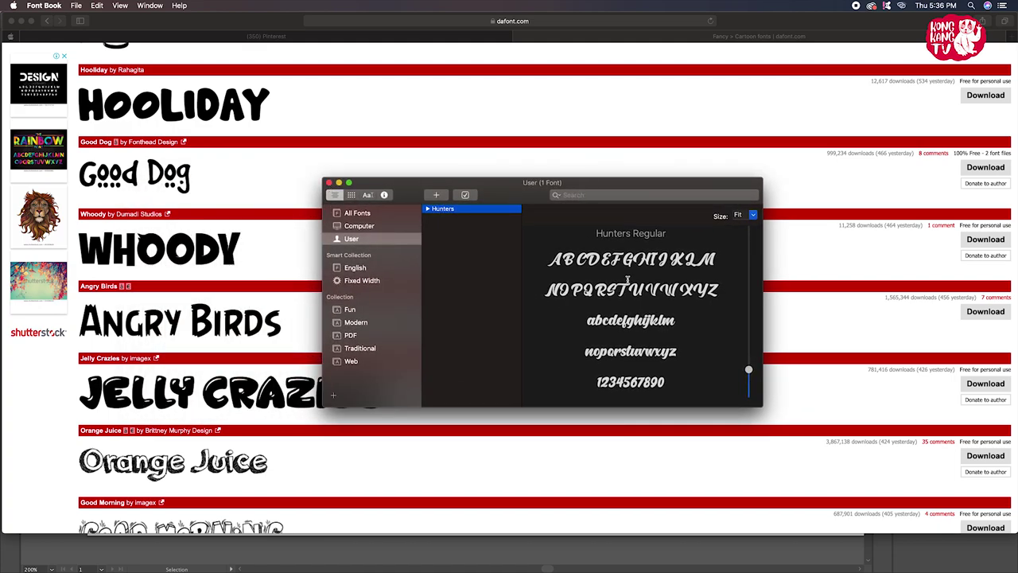
scroll(628, 278, "down", 2)
left_click(330, 182)
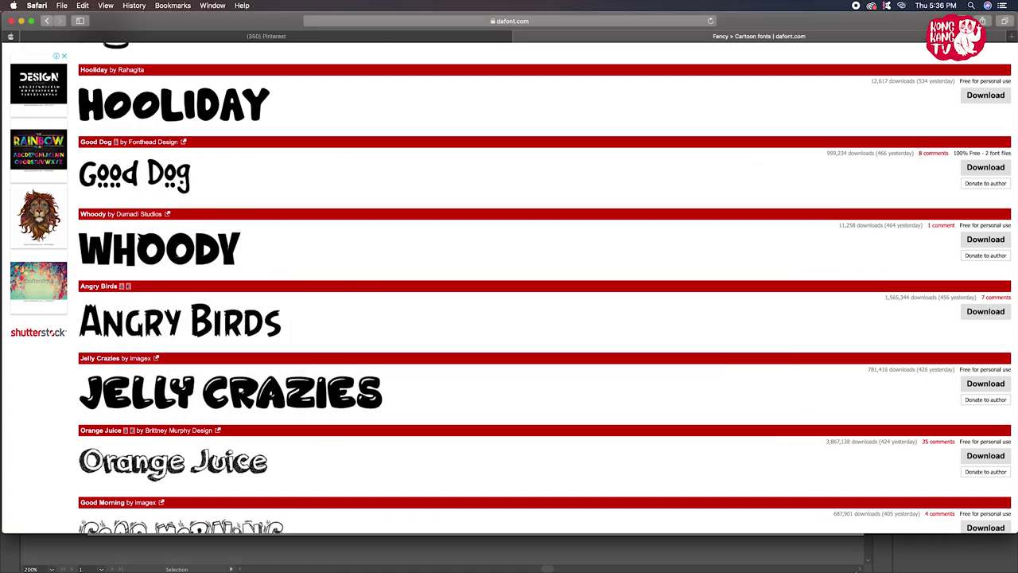
Install both Signatra.otf and Signatra.ttf, resolving the duplicate-copies warning
left_click(702, 558)
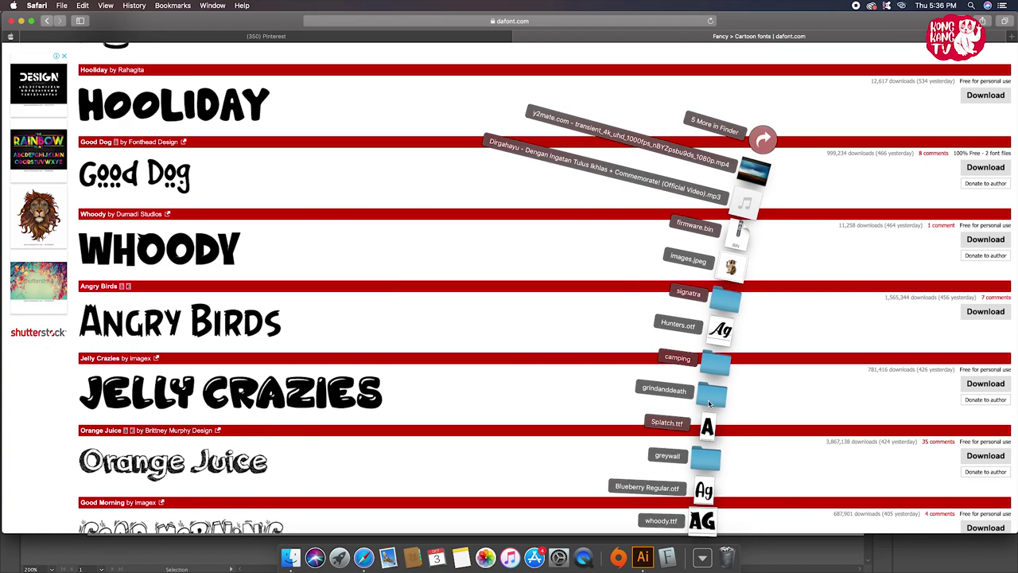
left_click(721, 301)
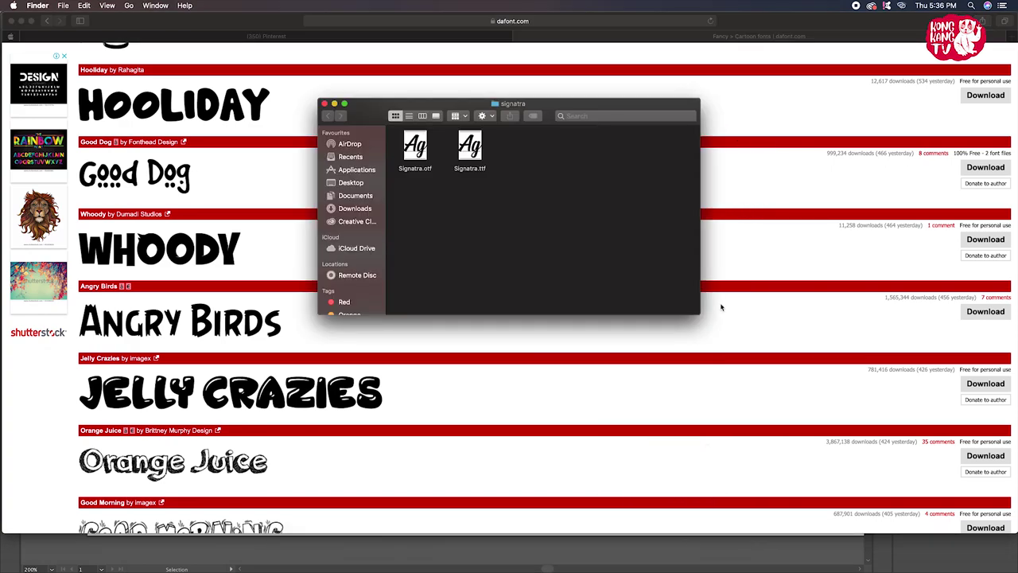
double_click(415, 151)
left_click(183, 344)
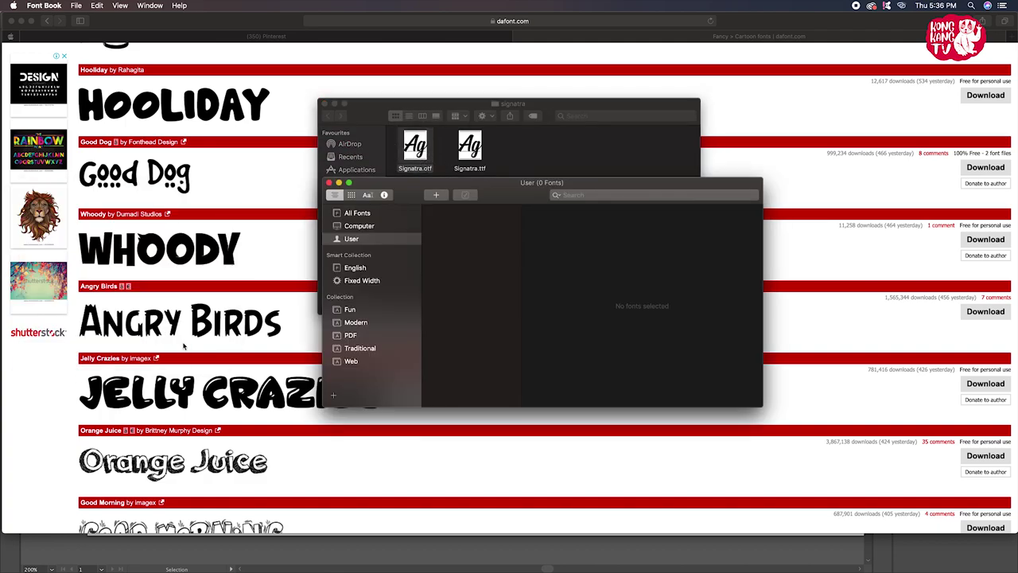
left_click(328, 183)
double_click(470, 152)
left_click(177, 342)
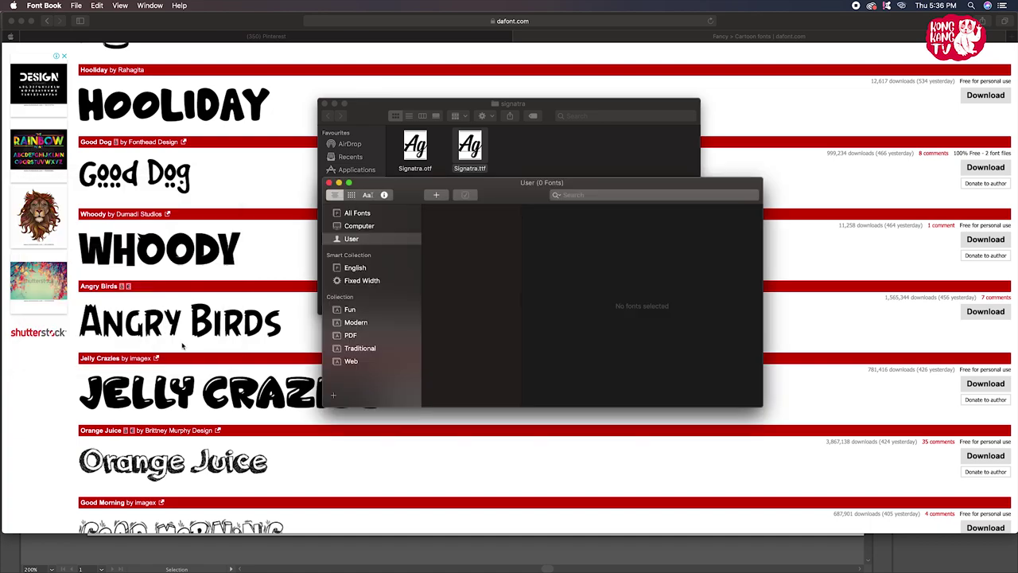
left_click(47, 232)
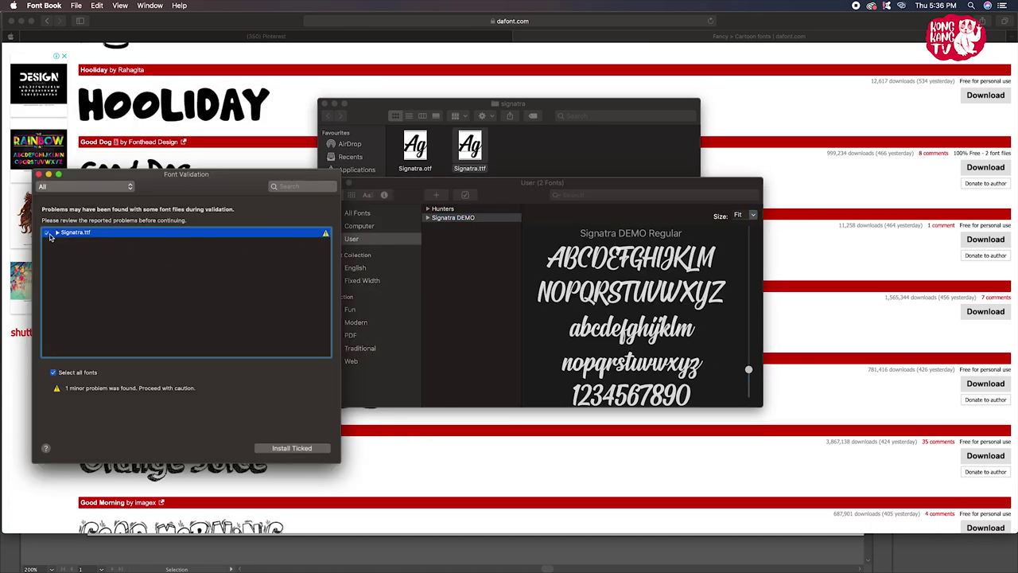
left_click(285, 450)
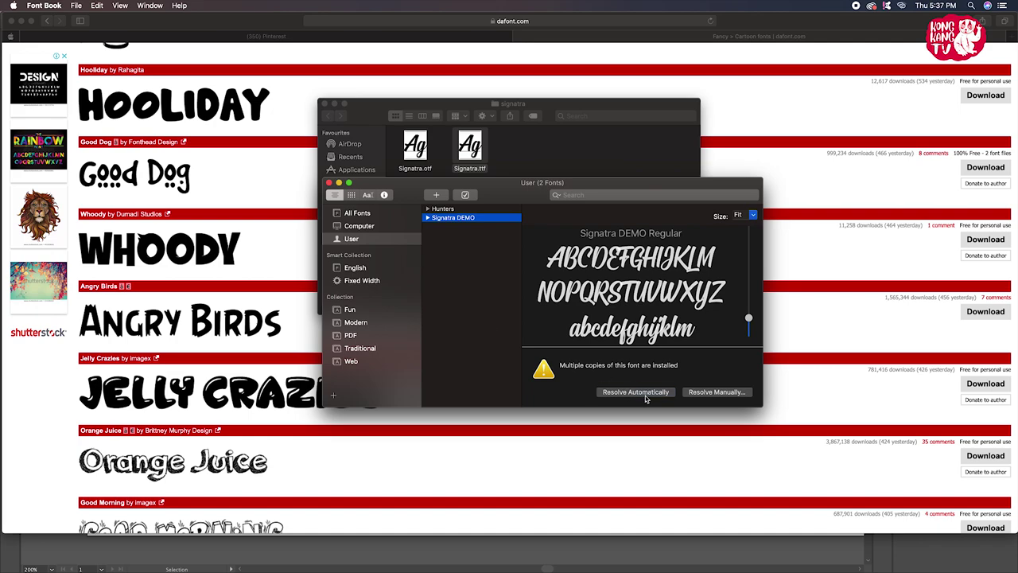
left_click(644, 394)
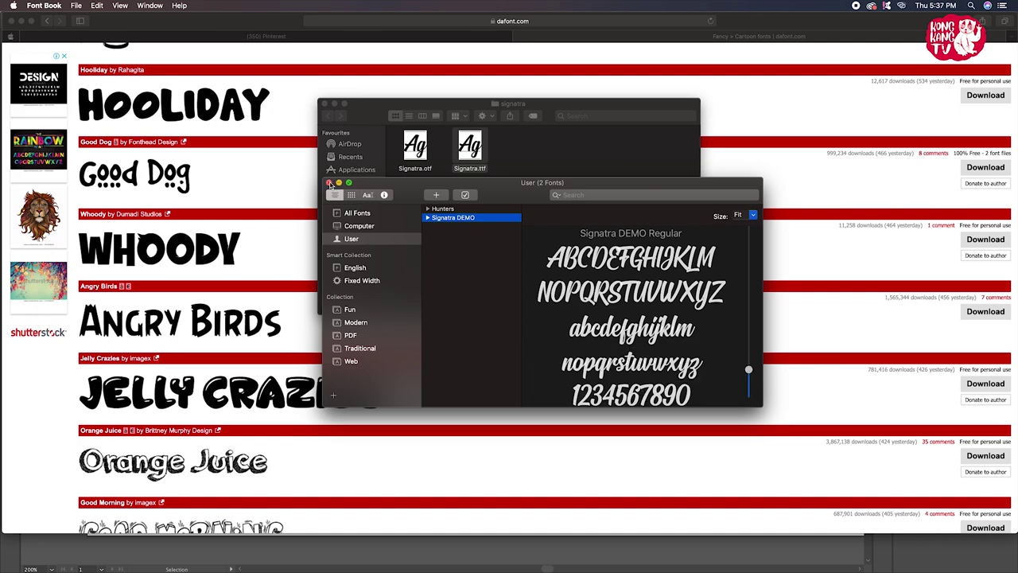
left_click(328, 183)
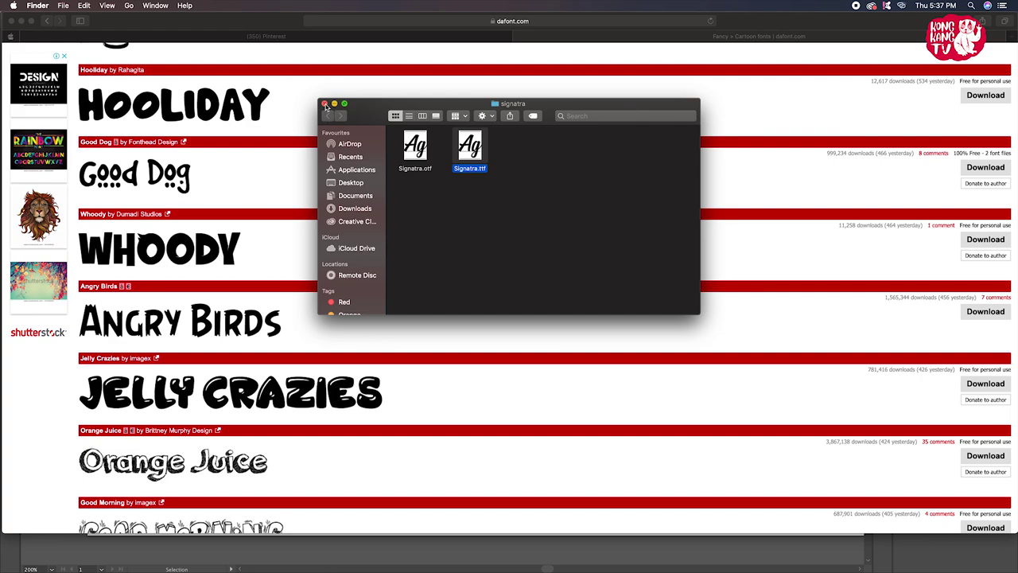
left_click(325, 105)
Check the camping download folder, then install the GrindAndDeath_Demo font
left_click(701, 557)
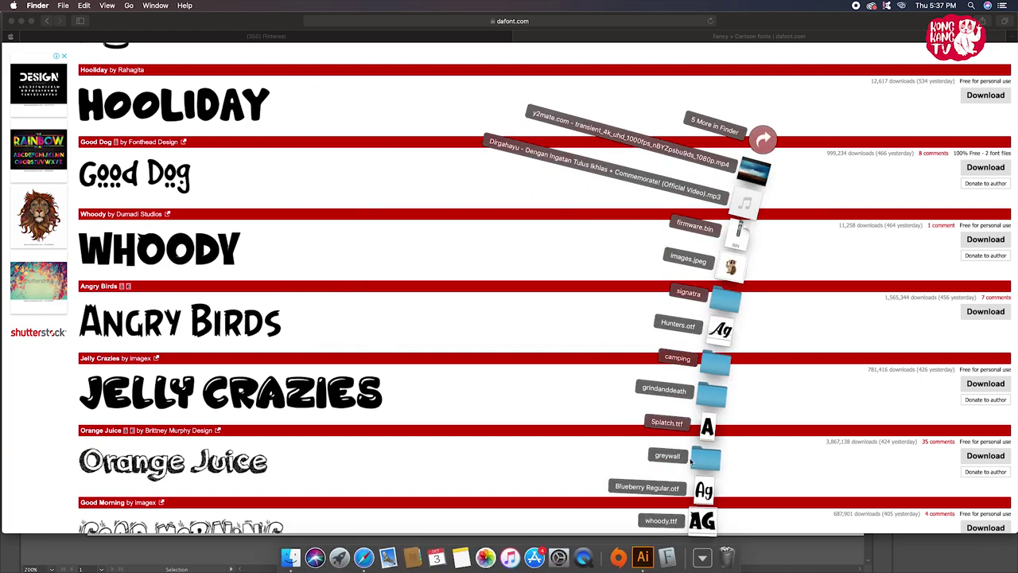
left_click(713, 366)
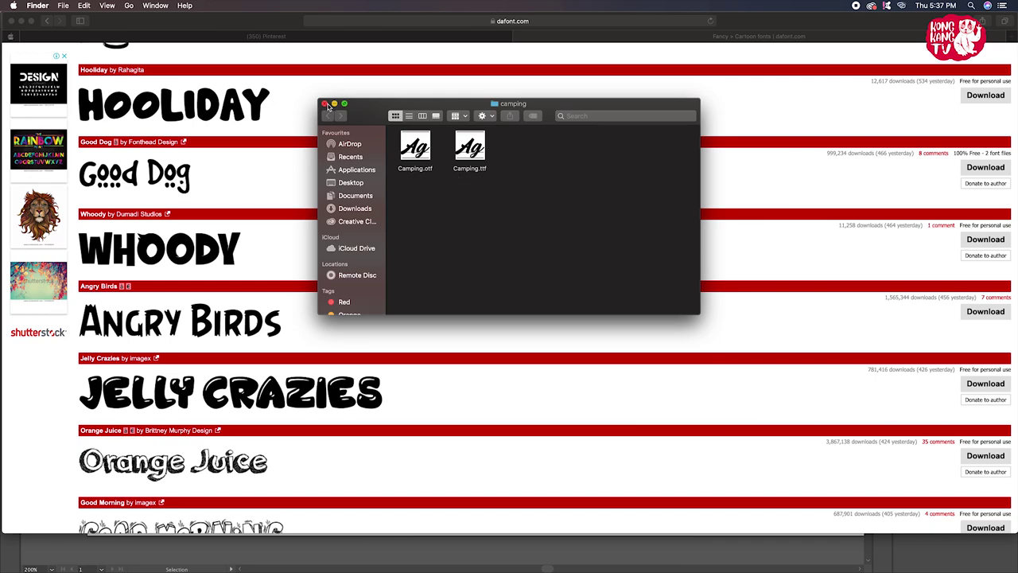
left_click(326, 104)
left_click(701, 557)
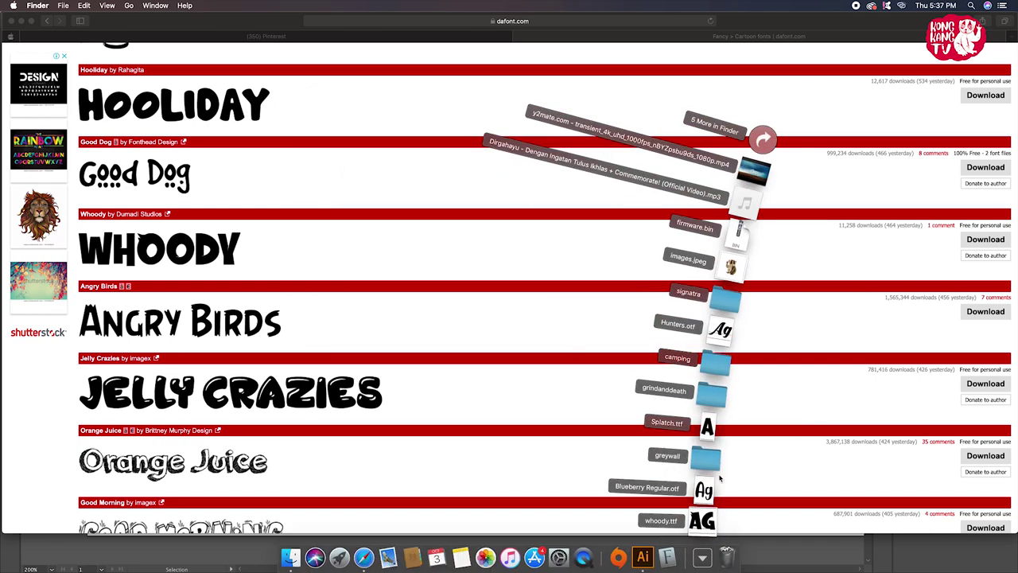
left_click(713, 402)
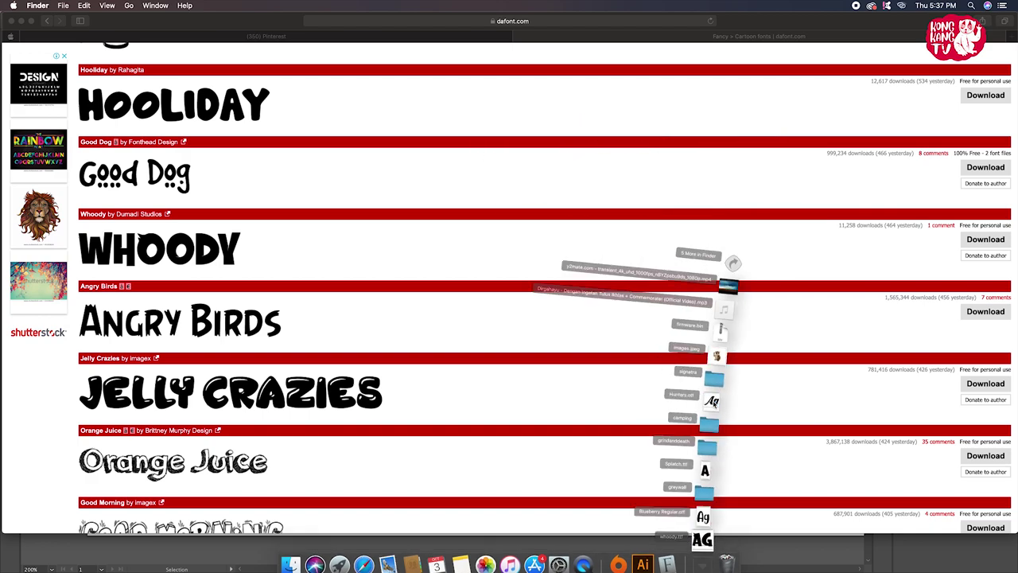
double_click(469, 151)
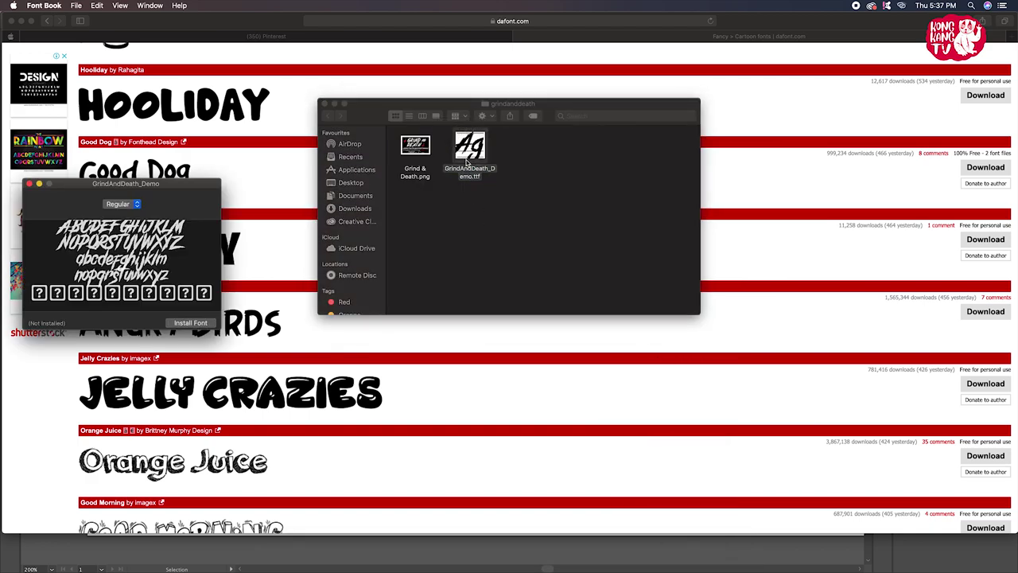
left_click(202, 324)
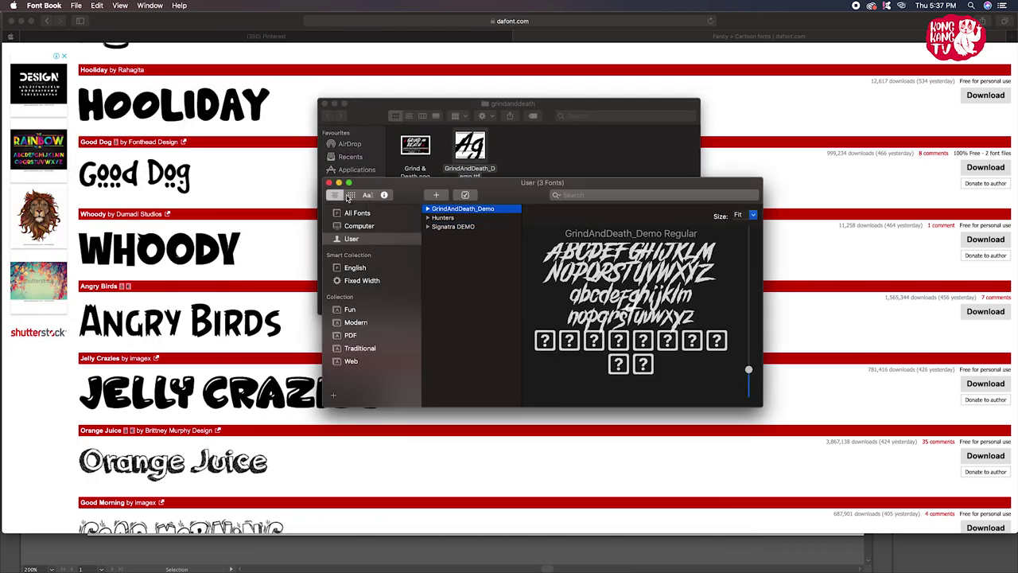
left_click(328, 183)
left_click(324, 104)
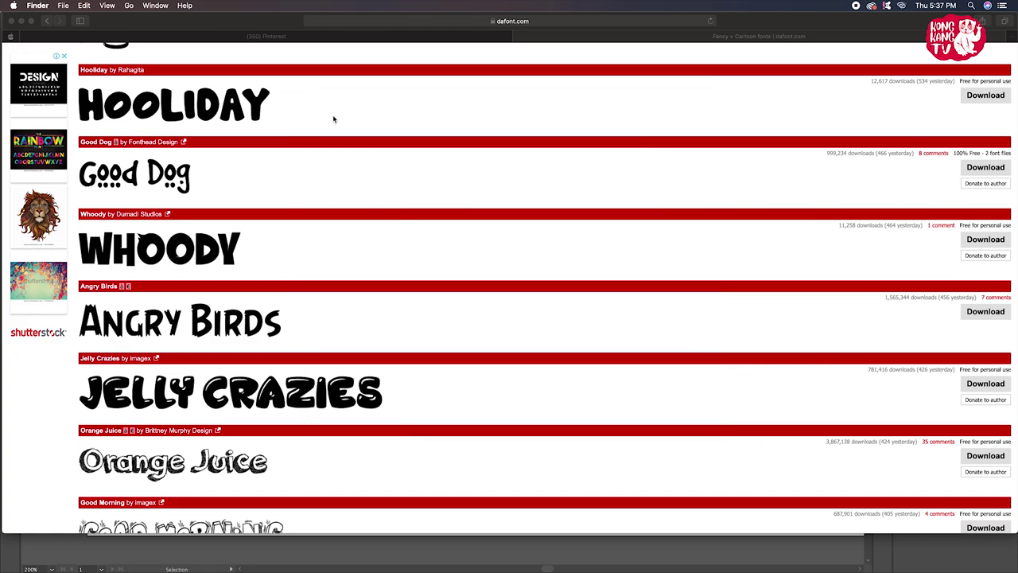
Install the Splatch font from Downloads and quit Font Book
left_click(702, 559)
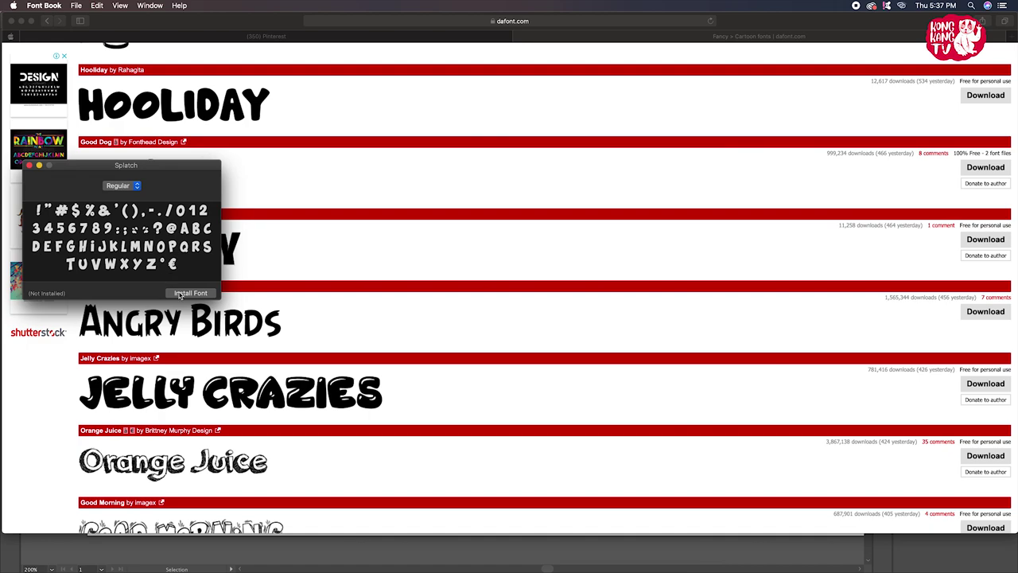
left_click(180, 294)
key("super+q")
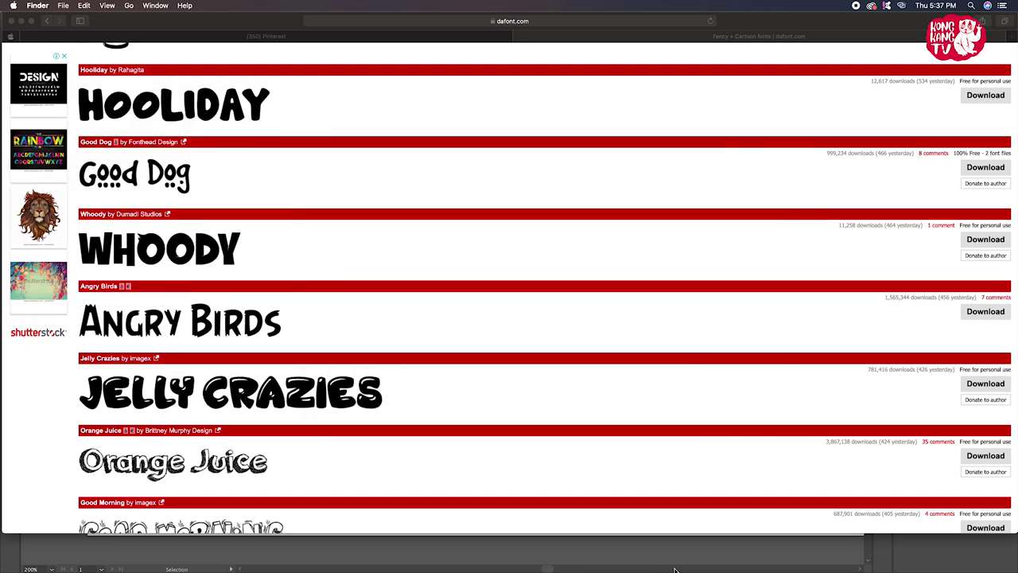
Install Greywall.ttf, ticking it past the validation warning and resolving duplicates
left_click(701, 555)
left_click(705, 457)
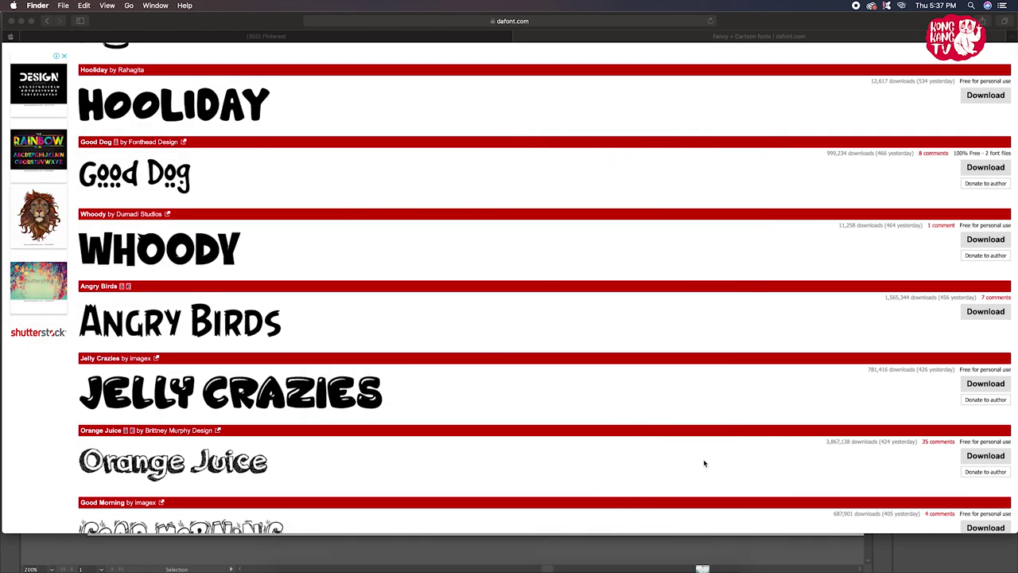
double_click(469, 152)
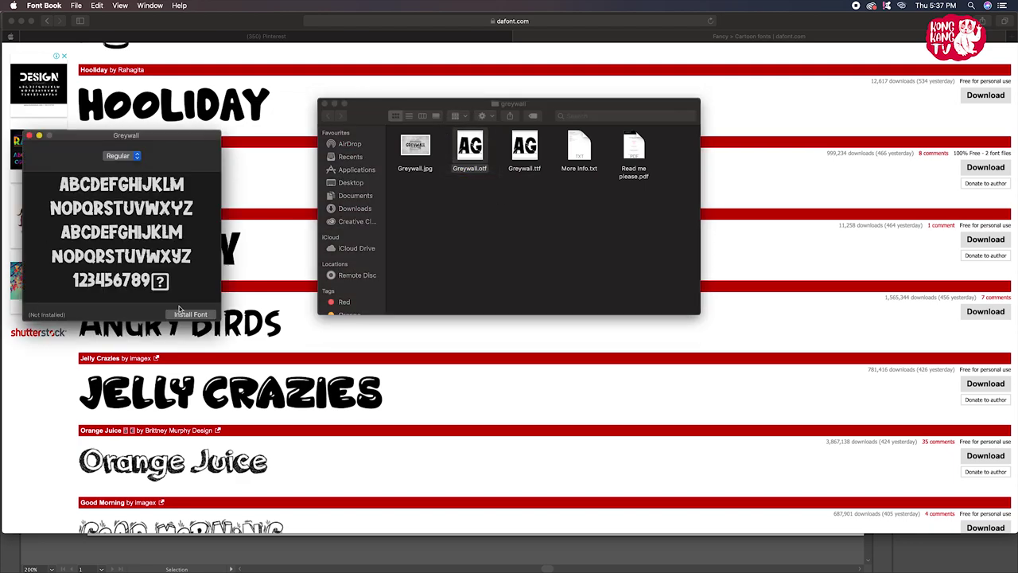
left_click(182, 315)
double_click(524, 149)
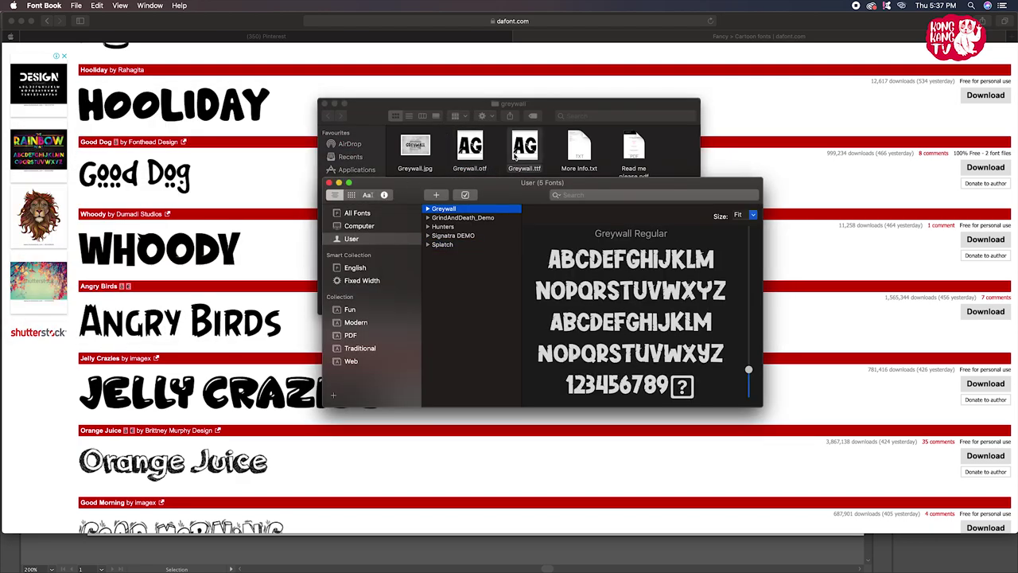
left_click(208, 325)
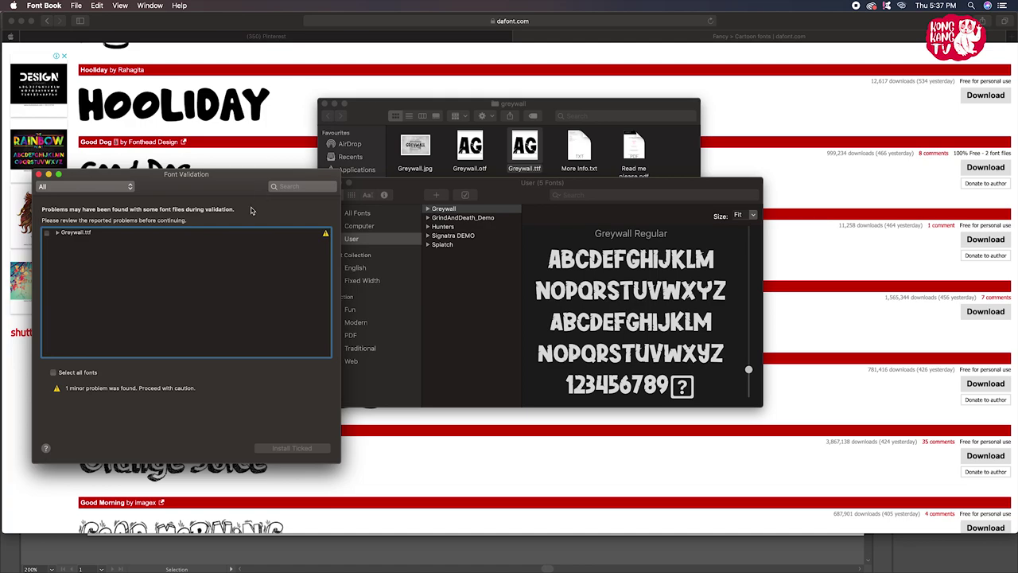
left_click(54, 372)
left_click(274, 448)
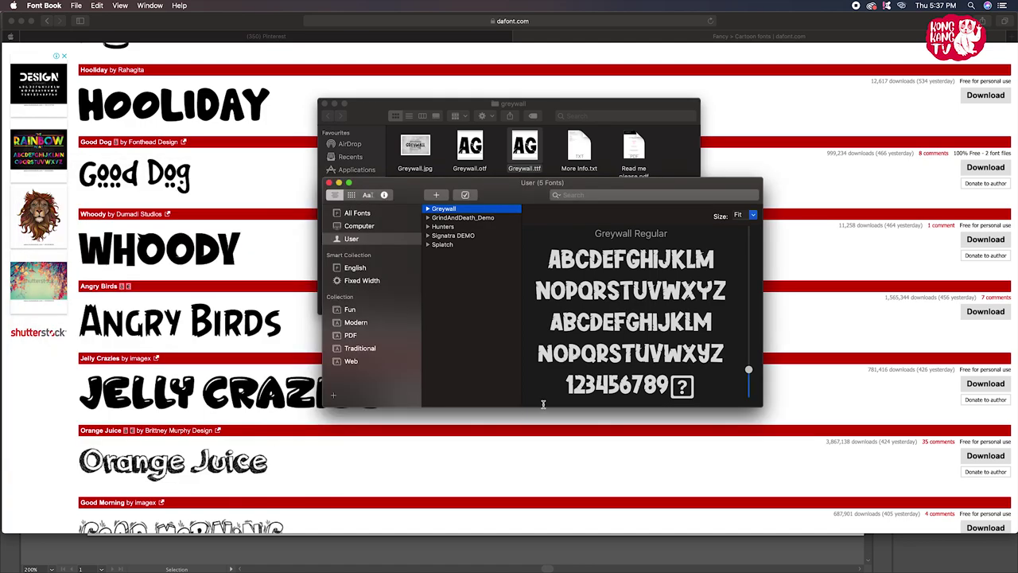
left_click(618, 392)
left_click(328, 183)
left_click(325, 105)
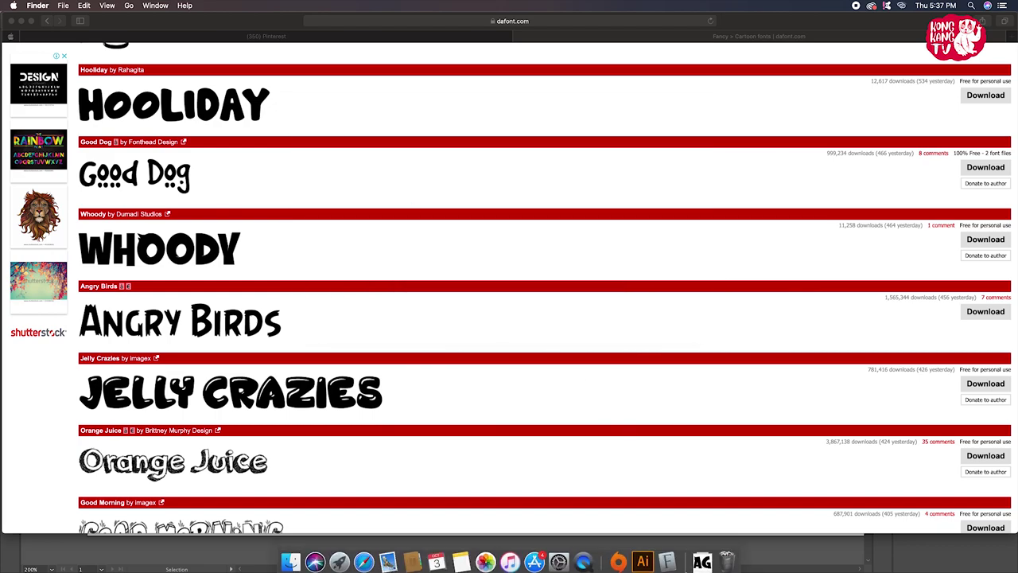
Install the Blueberry and Whoody fonts from Downloads, then return to Illustrator
left_click(700, 559)
left_click(703, 492)
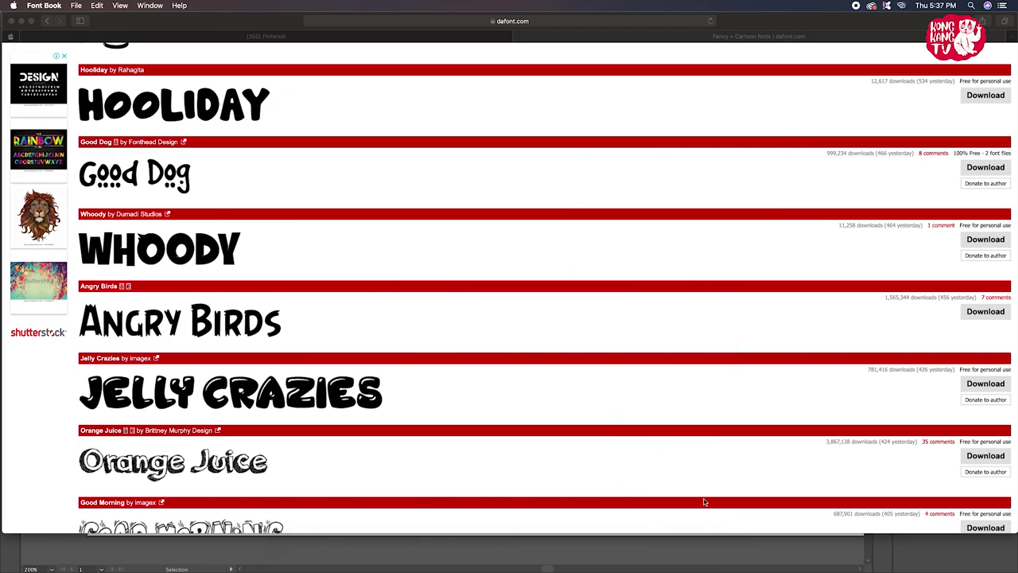
left_click(210, 375)
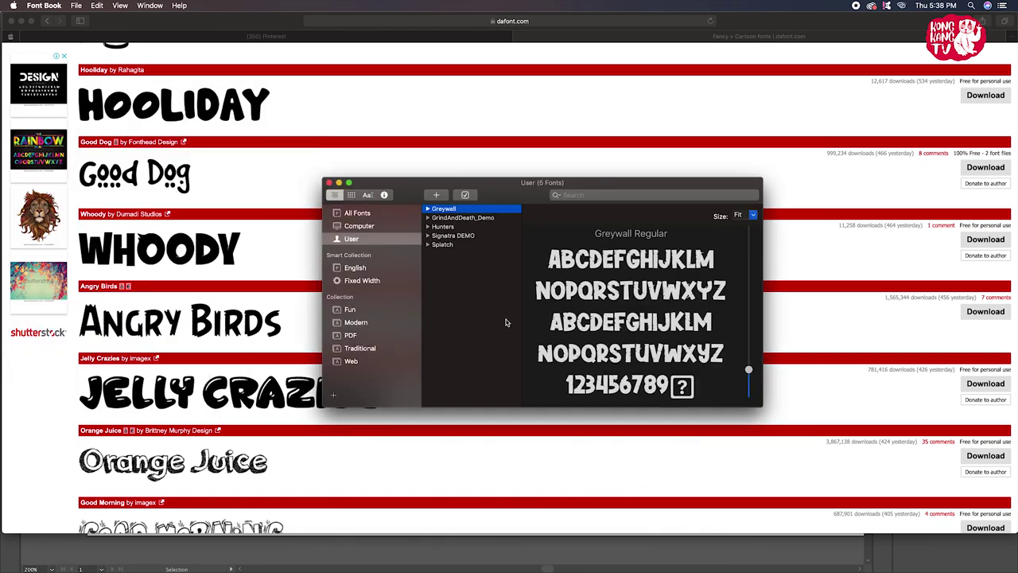
left_click(328, 183)
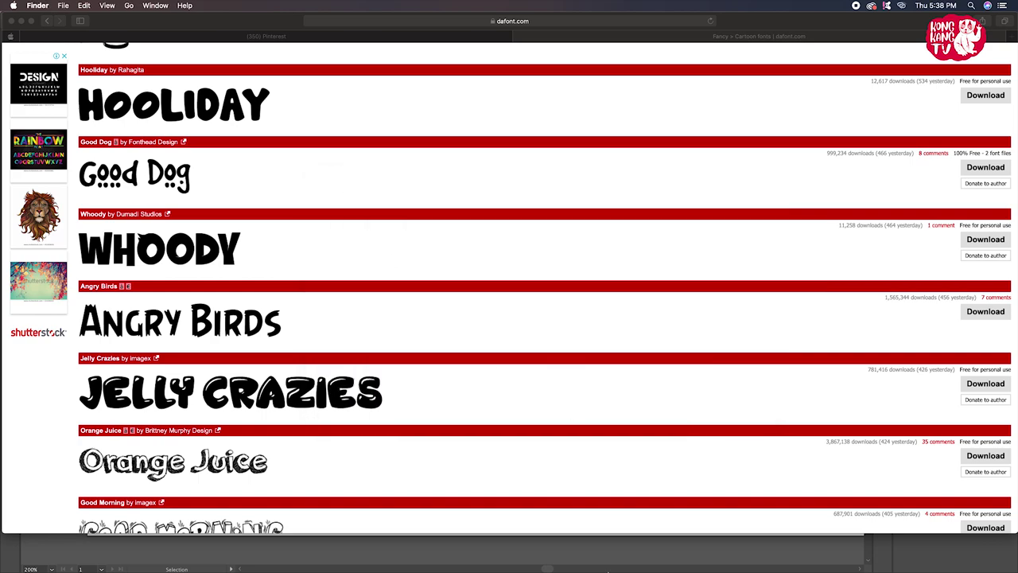
left_click(703, 557)
left_click(703, 524)
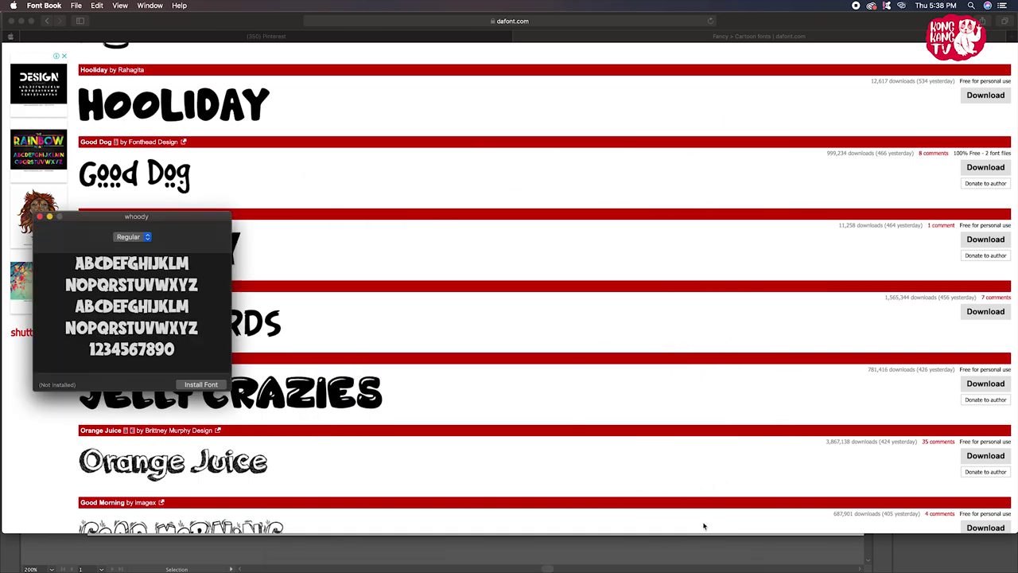
left_click(211, 381)
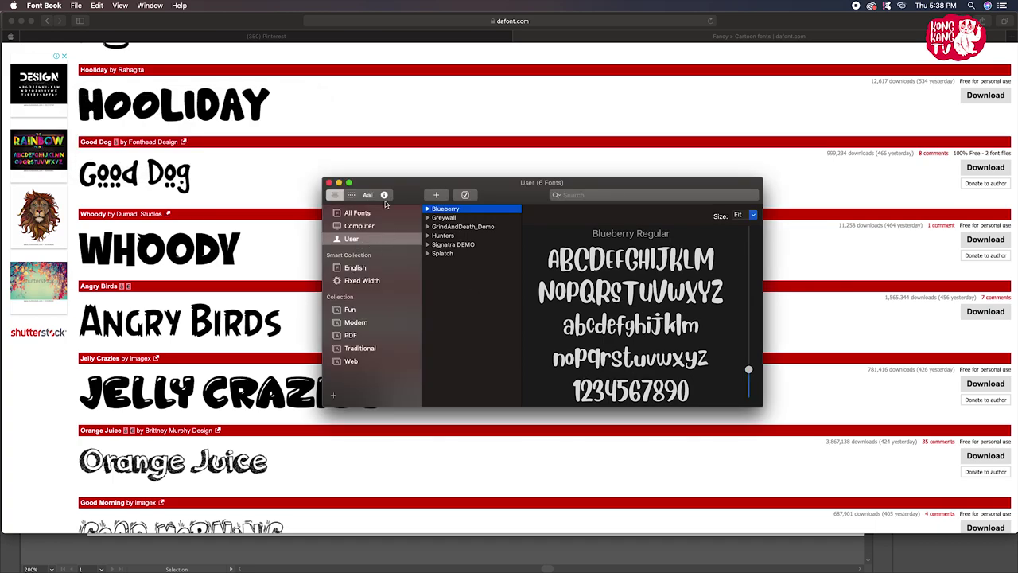
left_click(330, 184)
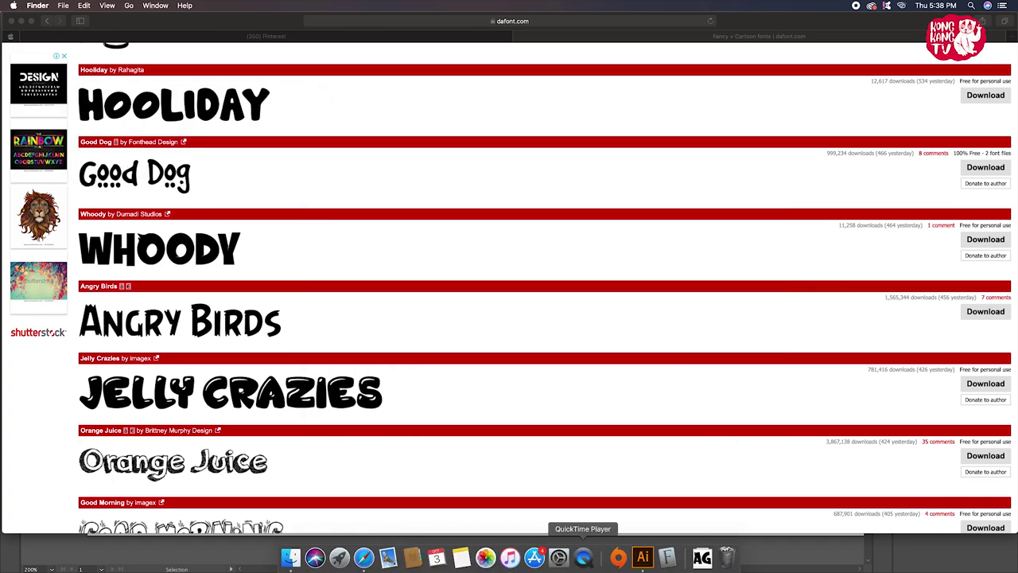
left_click(641, 556)
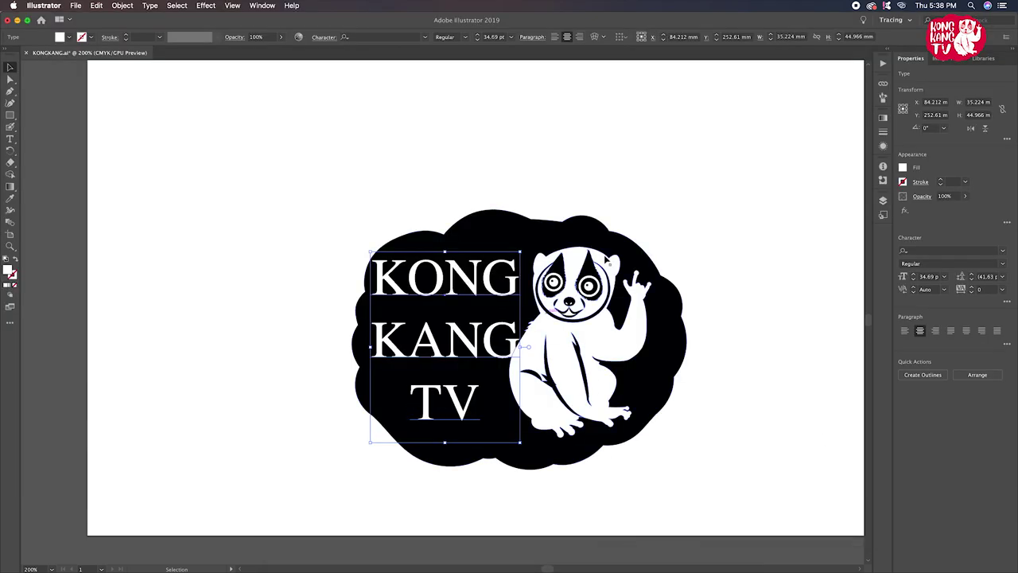
Select the KONG KANG TV title and set its font style to Bold
left_click(401, 258)
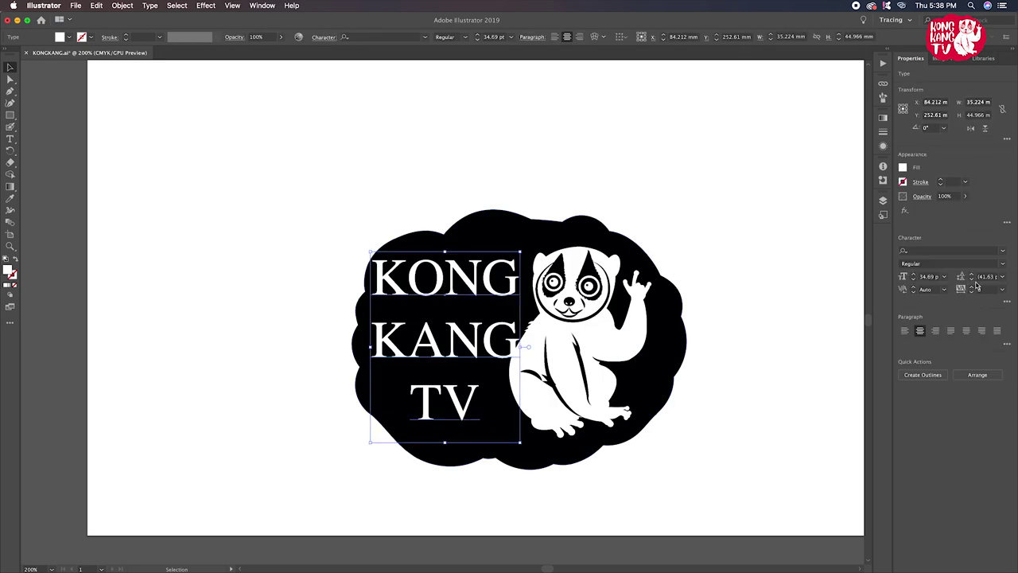
left_click(937, 263)
left_click(937, 251)
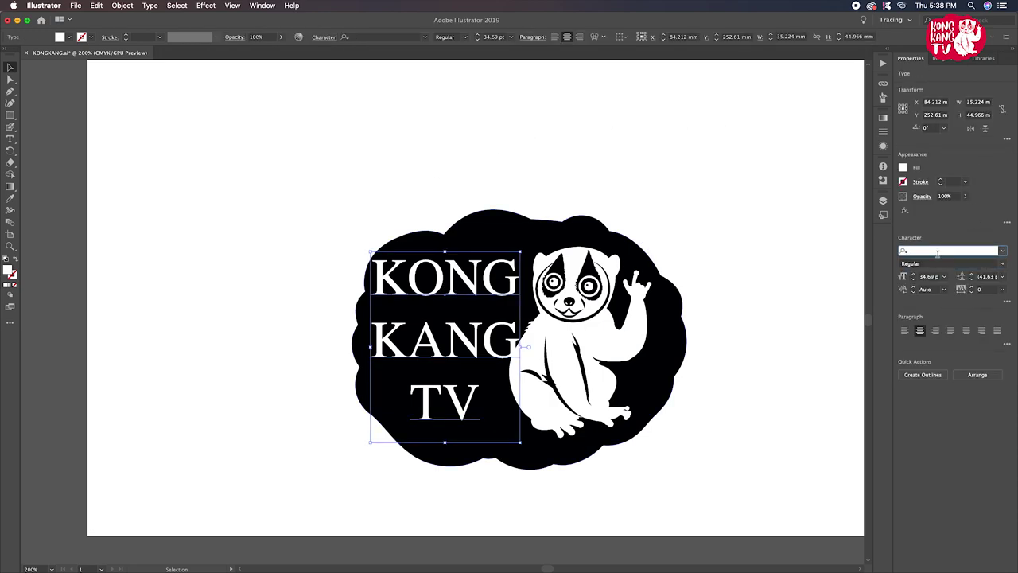
key("Tab")
type("Bold")
key("Return")
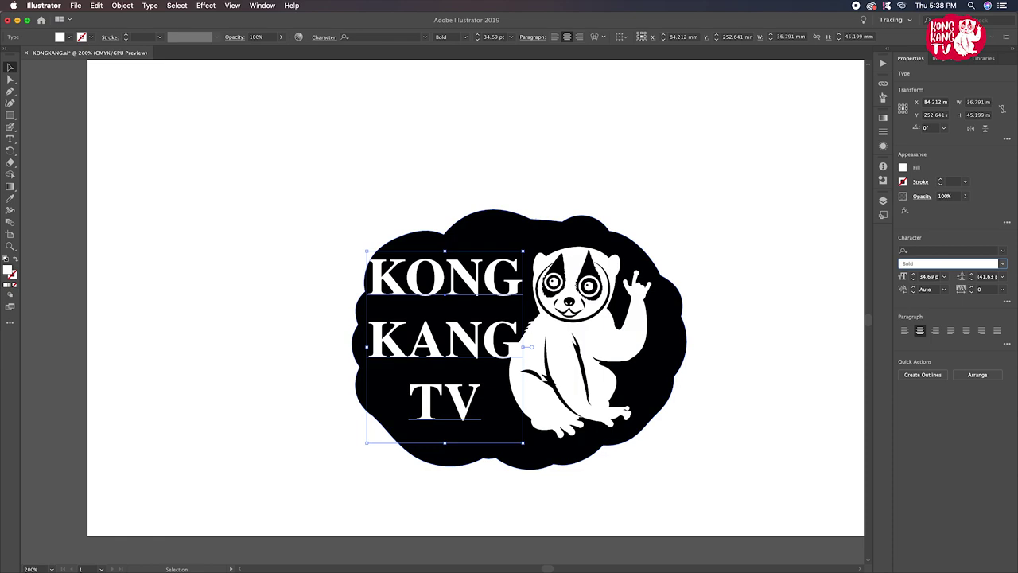
key("Up")
key("Down")
key("shift+Tab")
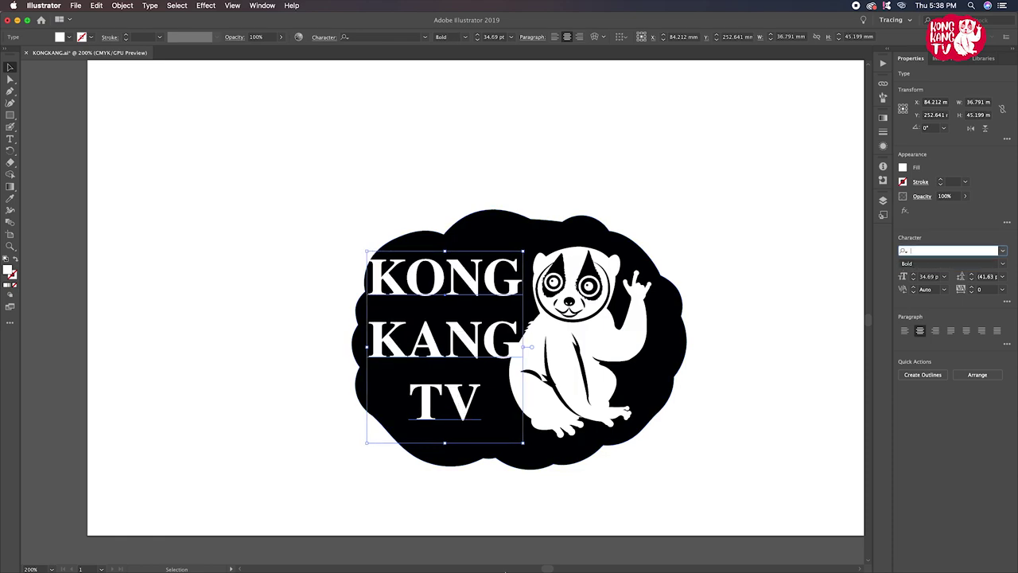
Try Greywall and neighbouring fonts on the title, settling on GrindAndDeath_Demo
left_click(701, 557)
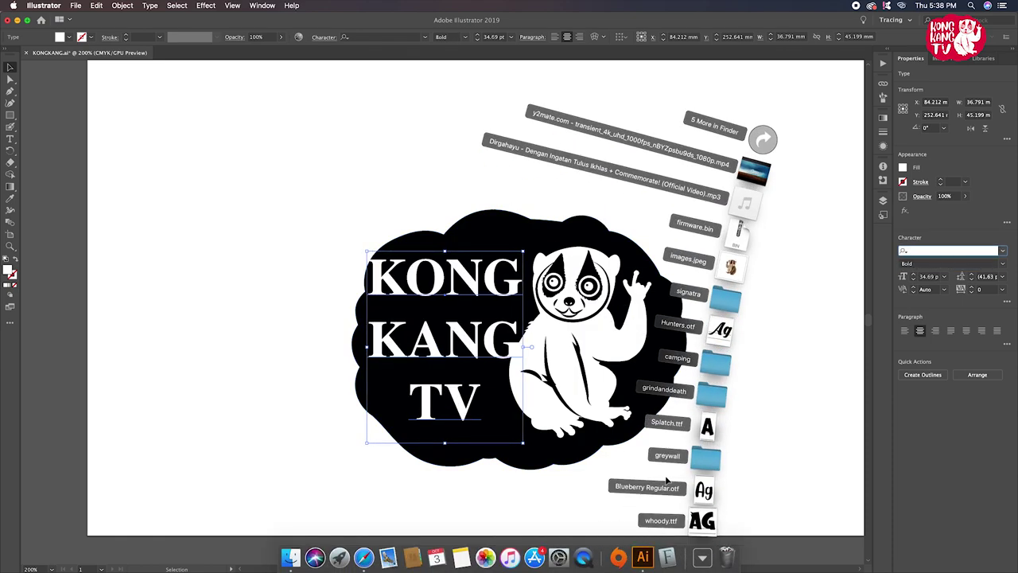
left_click(916, 252)
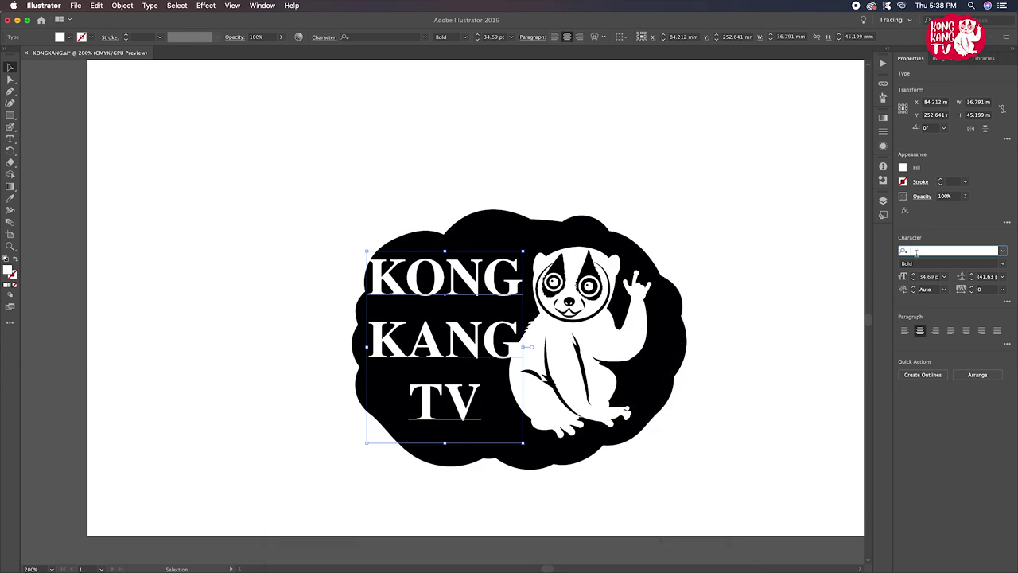
type("GRE")
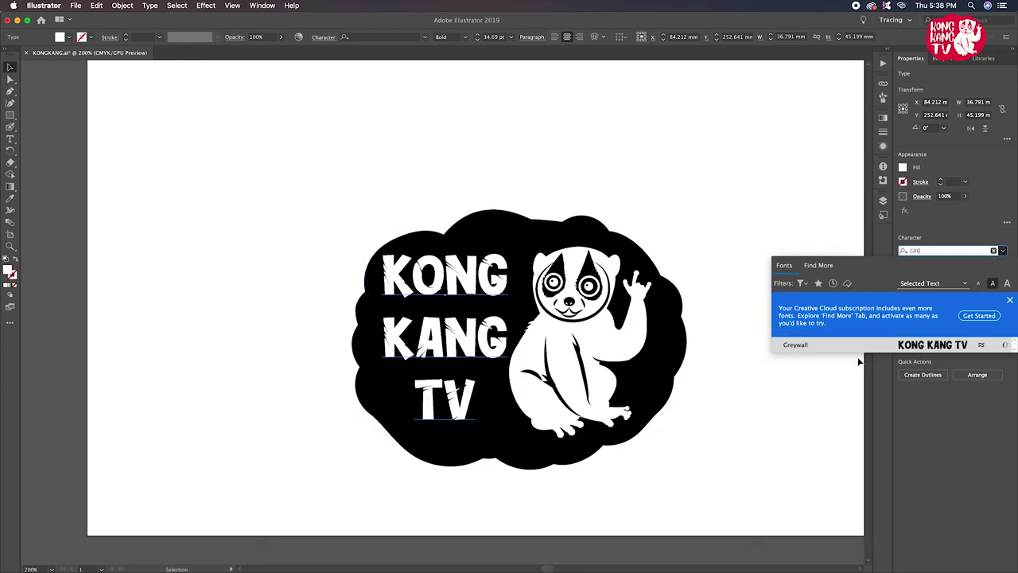
left_click(859, 346)
left_click(942, 251)
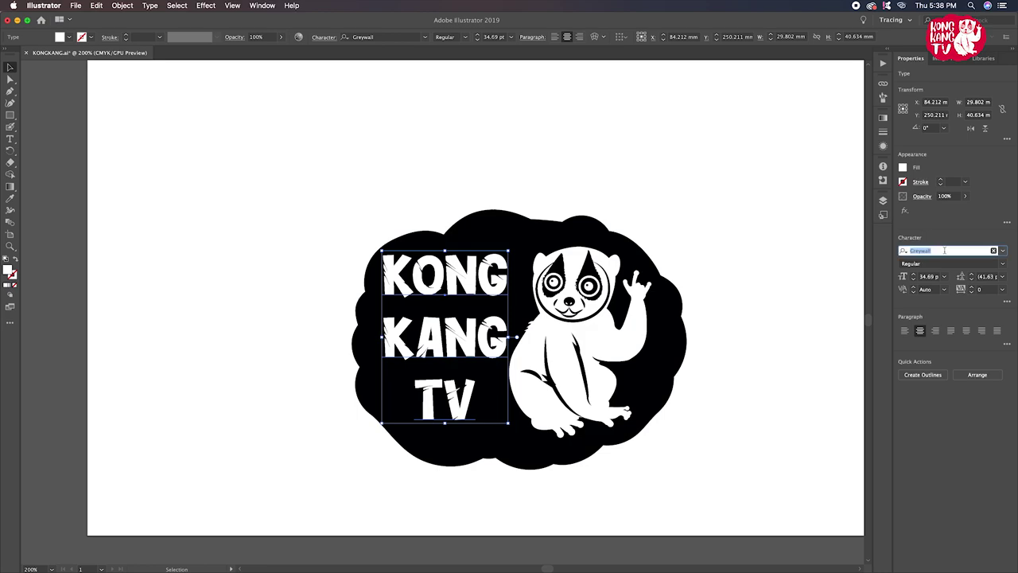
key("Down")
key("Up")
key("Up")
key("Up")
key("Up")
key("Up")
key("Up")
key("Up")
key("Up")
key("Up")
key("Up")
key("Up")
key("Up")
key("Down")
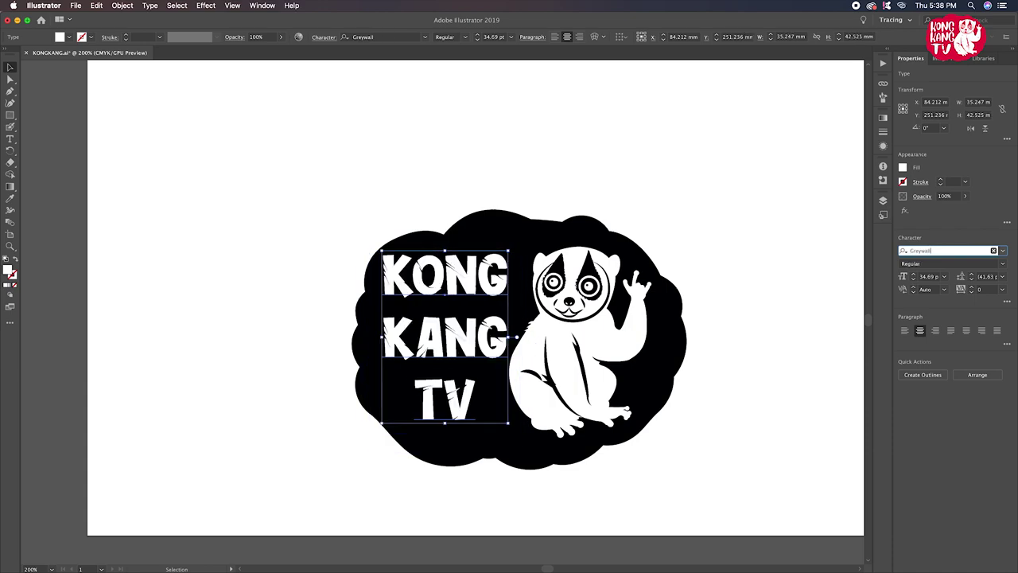
key("Down")
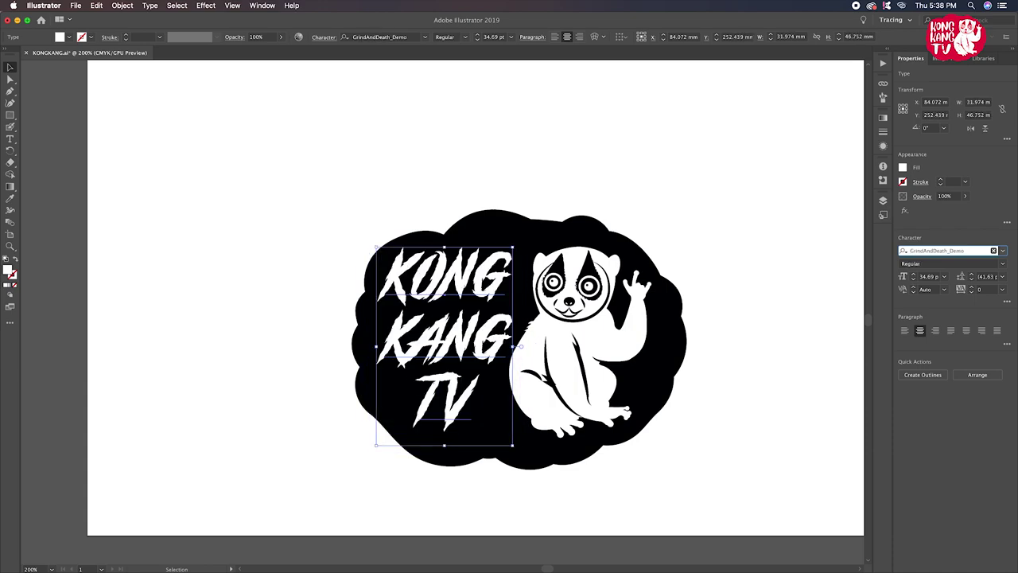
left_click(691, 371)
left_click(624, 349)
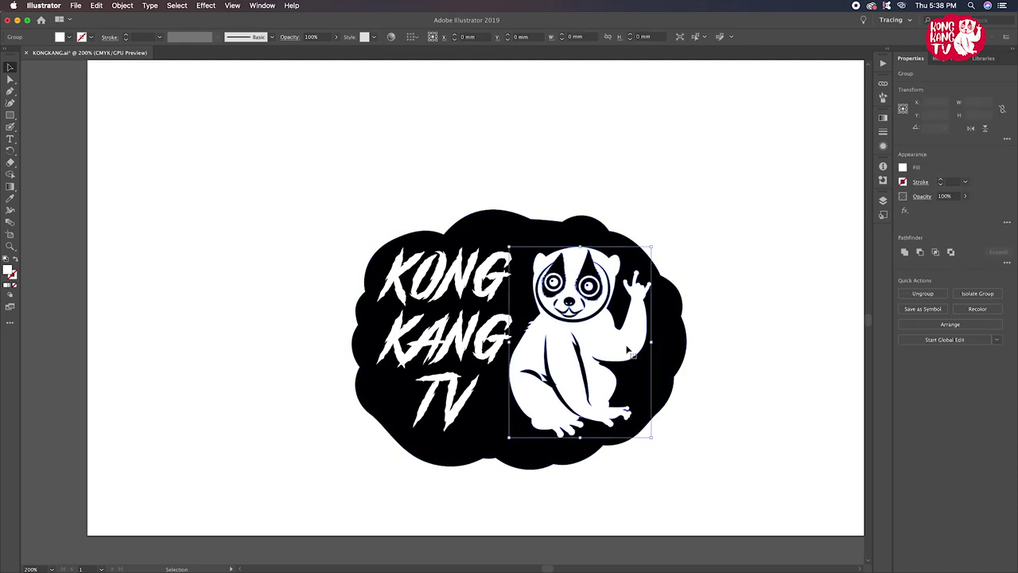
right_click(627, 348)
mouse_move(653, 444)
left_click(761, 487)
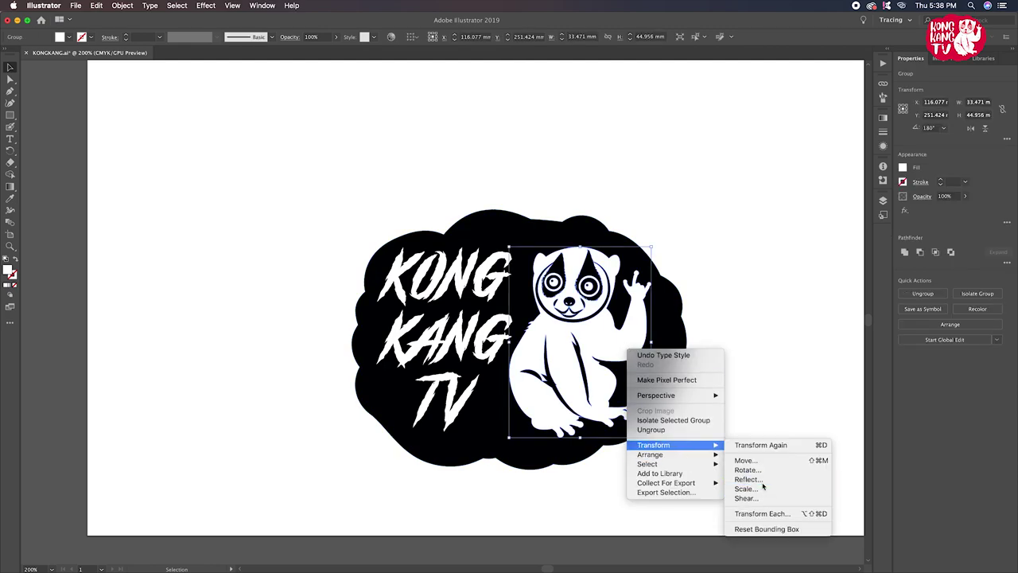
left_click(559, 359)
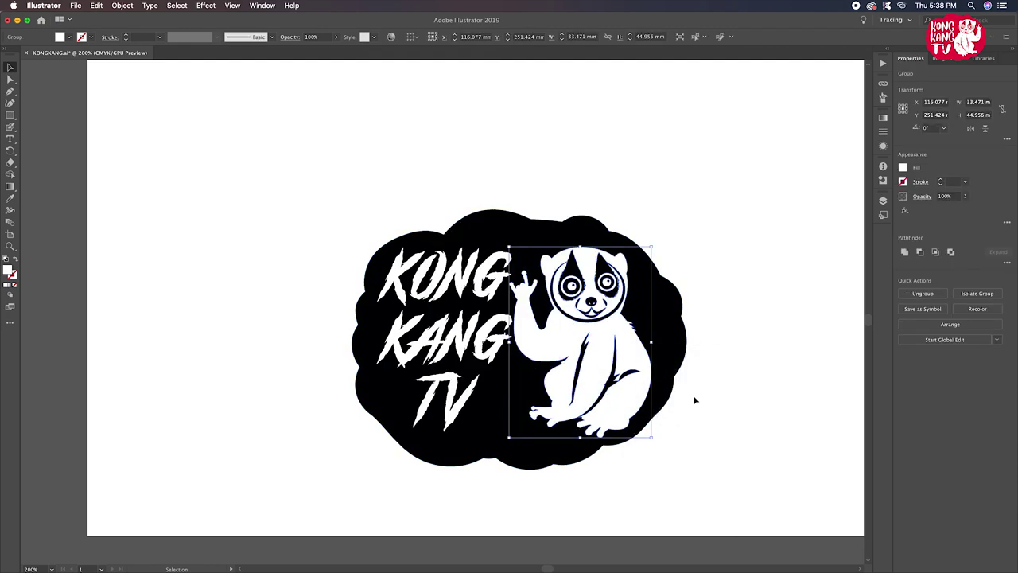
right_click(611, 351)
mouse_move(639, 448)
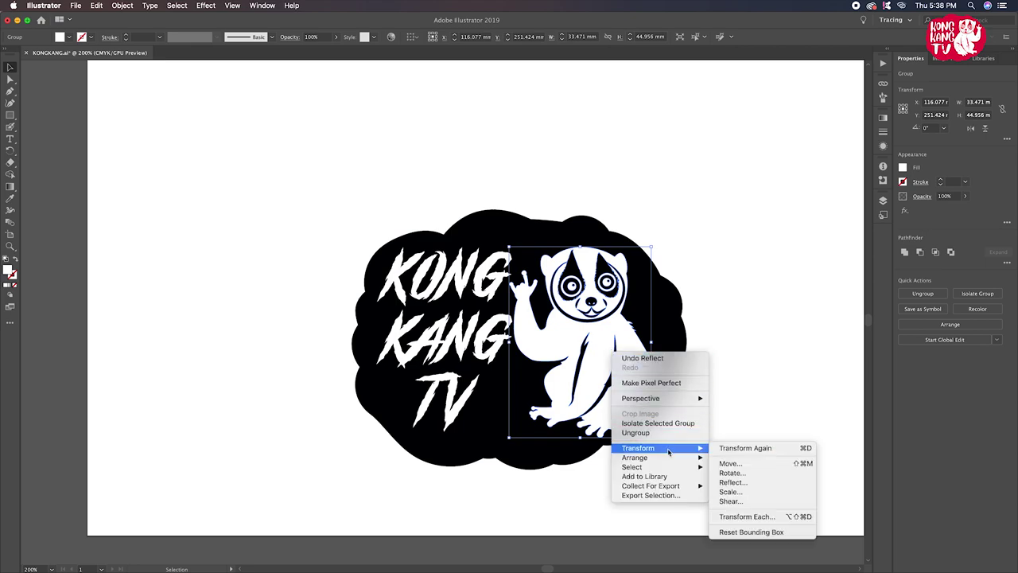
left_click(743, 485)
left_click(559, 359)
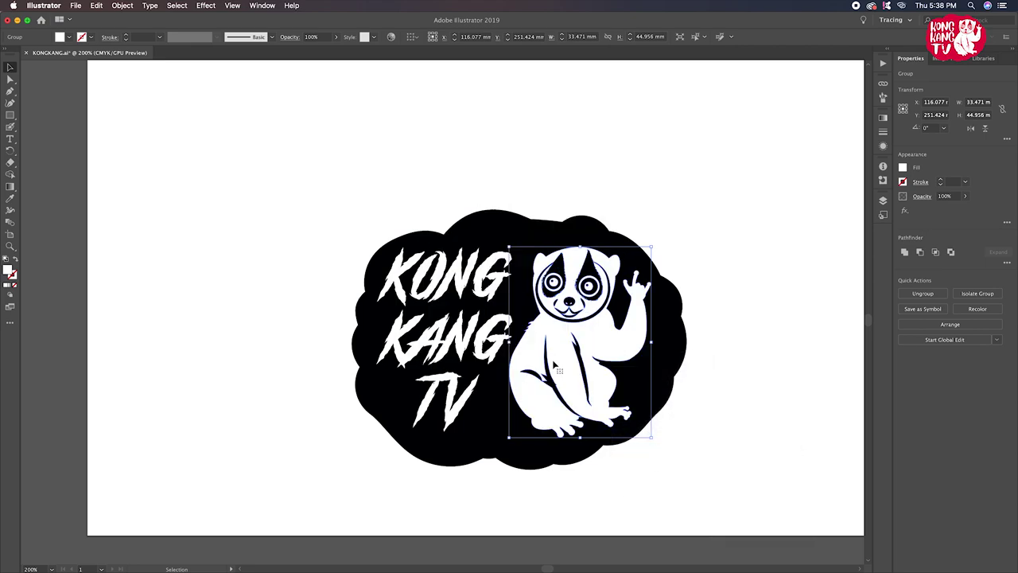
left_click(507, 264)
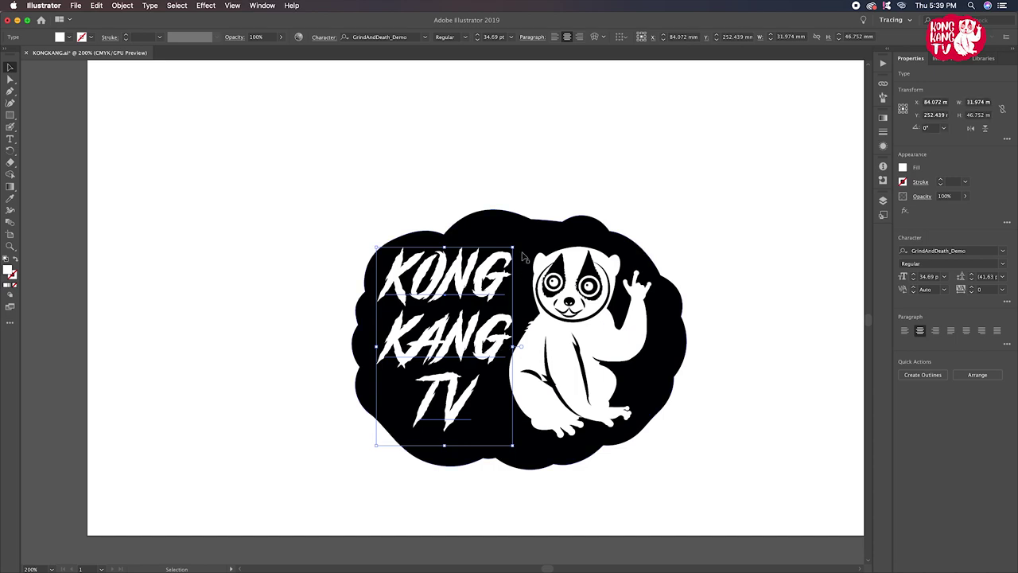
right_click(491, 273)
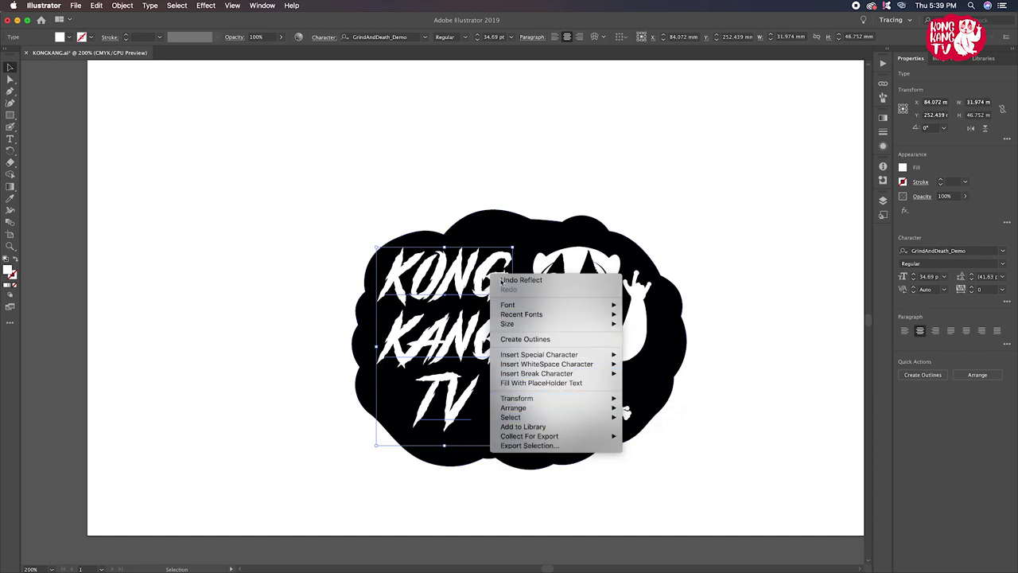
left_click(516, 193)
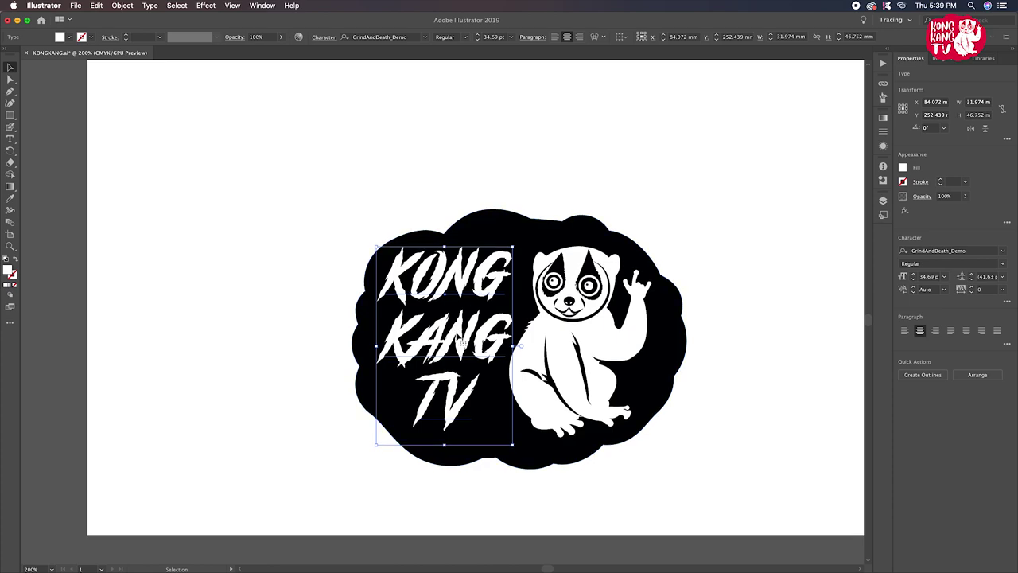
scroll(460, 341, "up", 1)
Select the TV word, browse fonts, and set it in Blueberry
double_click(459, 343)
double_click(440, 410)
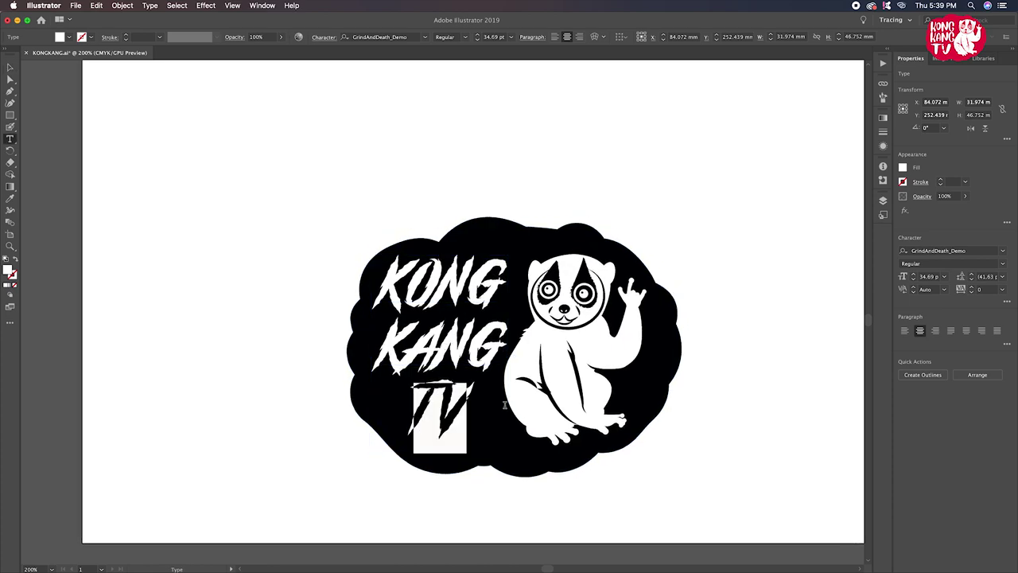
left_click(942, 251)
key("Up")
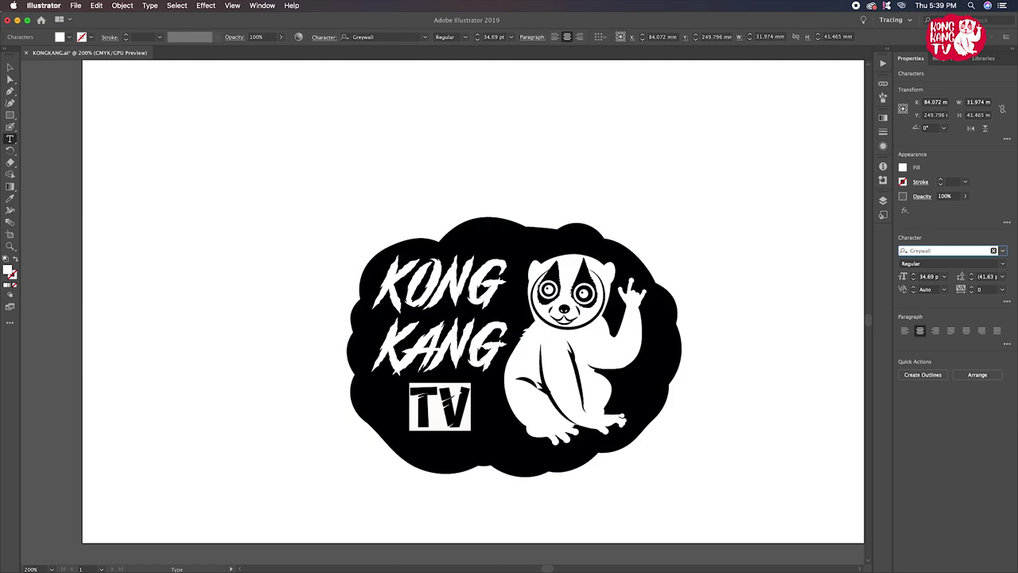
key("Up")
key("Up")
key("Up")
key("Up")
key("Up")
key("Up")
key("Up")
key("Up")
key("Up")
key("Up")
key("Up")
key("Up")
key("Down")
key("Down")
key("Down")
key("Down")
key("Down")
key("Down")
key("Down")
key("Down")
key("Down")
key("Down")
key("Down")
key("Down")
key("Down")
key("Down")
key("Down")
key("Down")
key("Down")
key("Down")
key("Down")
key("Down")
key("Down")
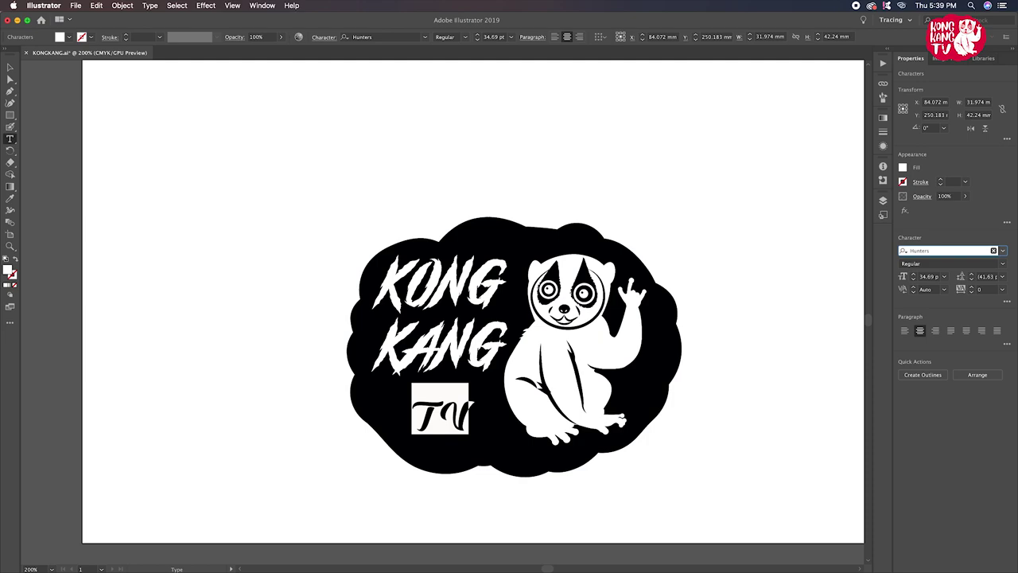
key("Down")
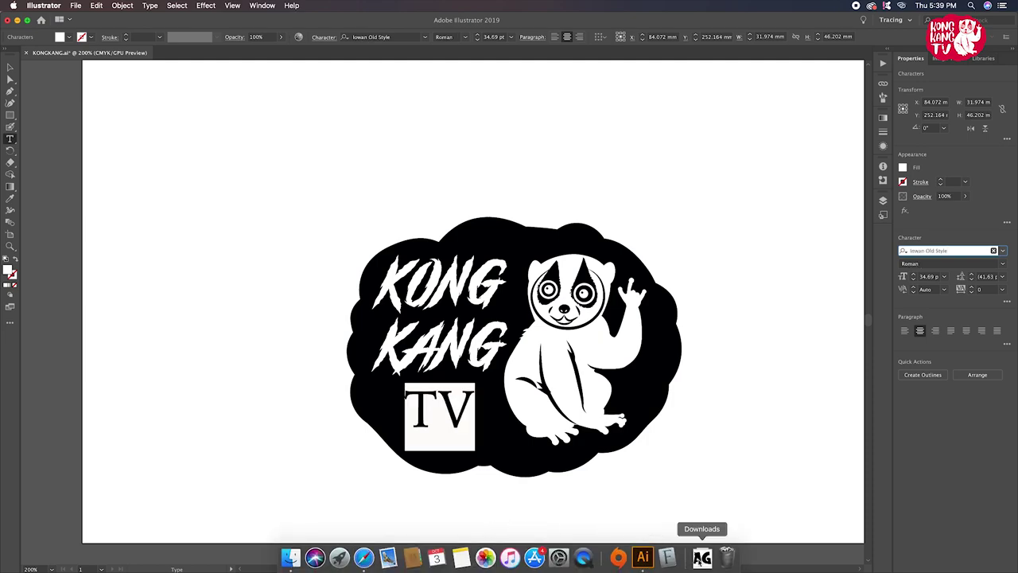
left_click(700, 559)
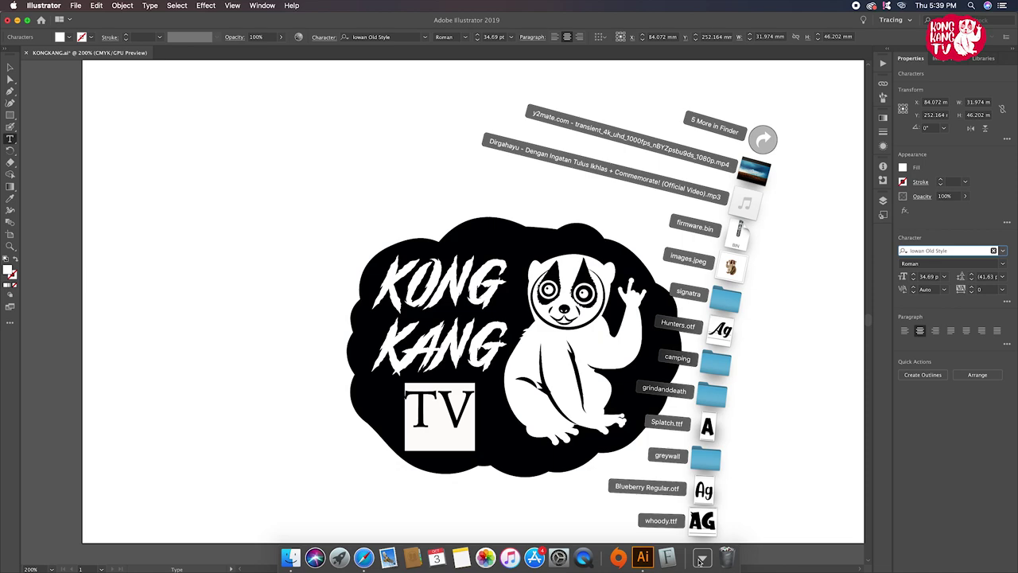
left_click(700, 559)
left_click(895, 250)
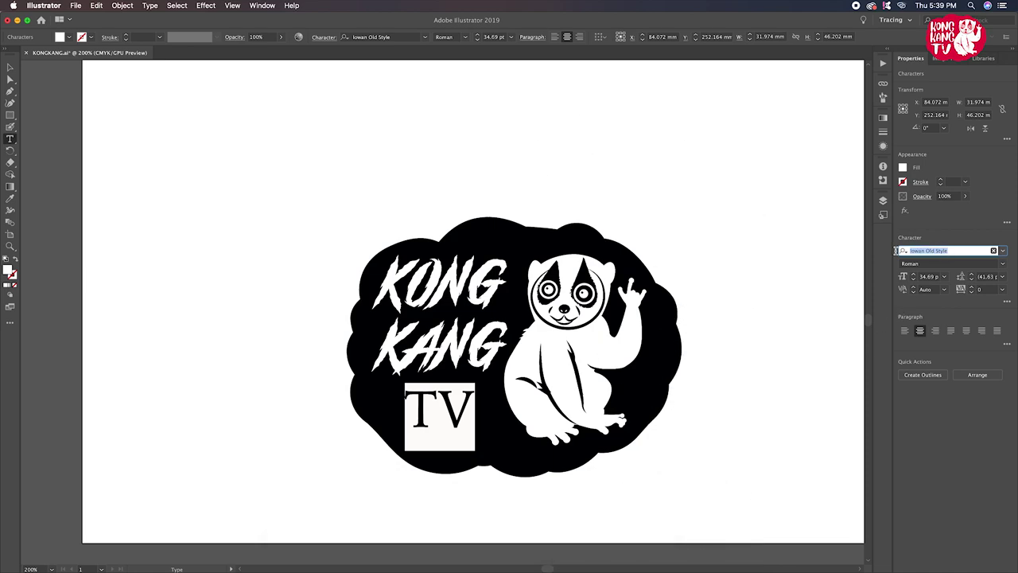
type("bl")
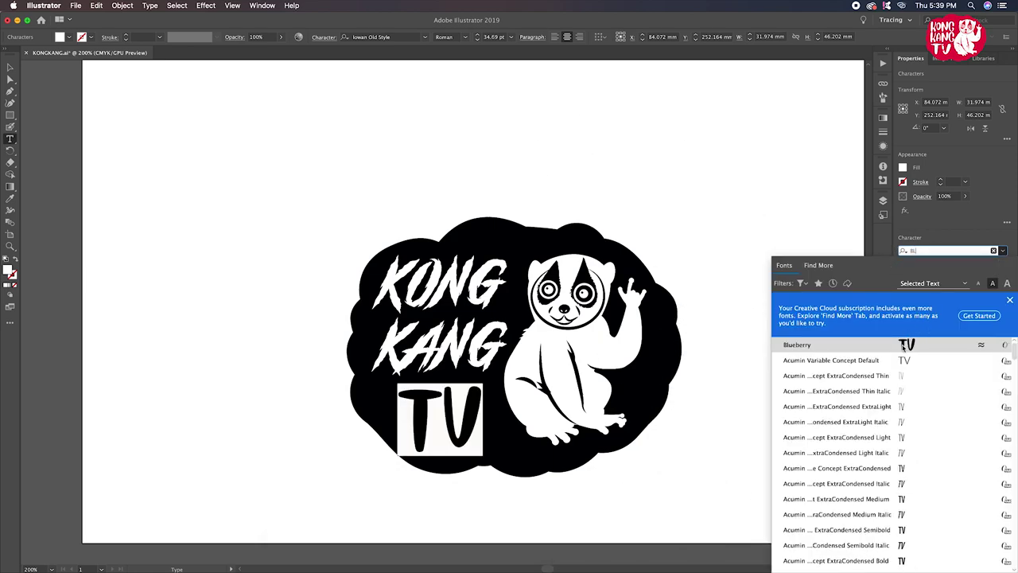
key("Return")
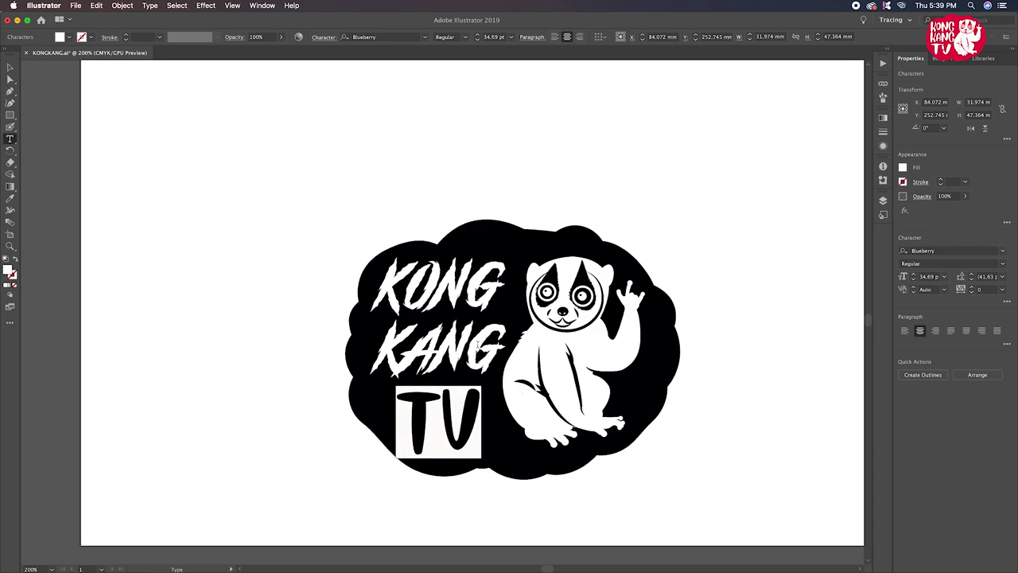
Select the KONG KANG lines and set them in Blueberry too
left_click_drag(378, 271, 523, 342)
left_click(981, 248)
type("b")
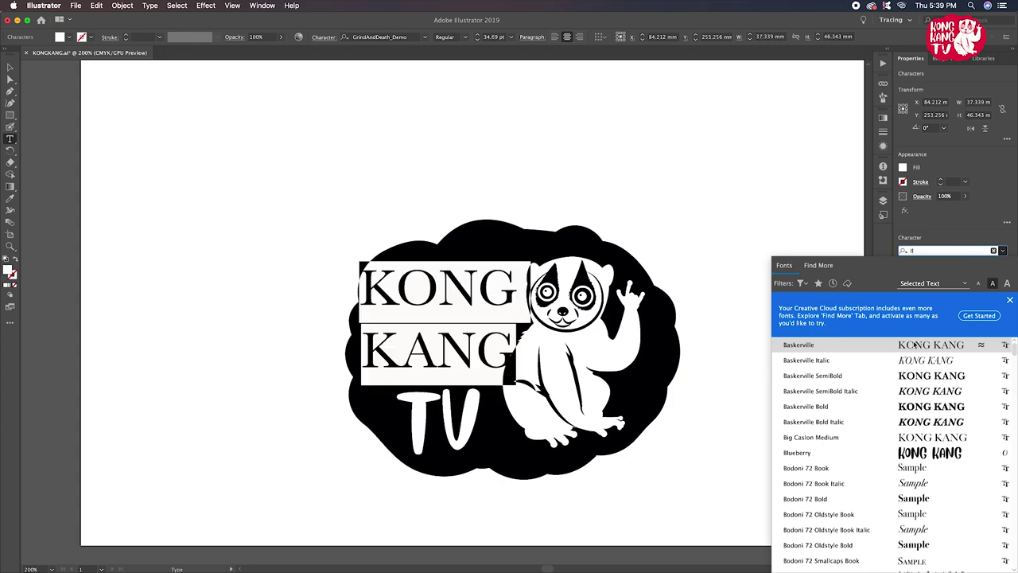
left_click(897, 453)
Move the KONG KANG TV text block up and scale it down slightly
left_click(11, 67)
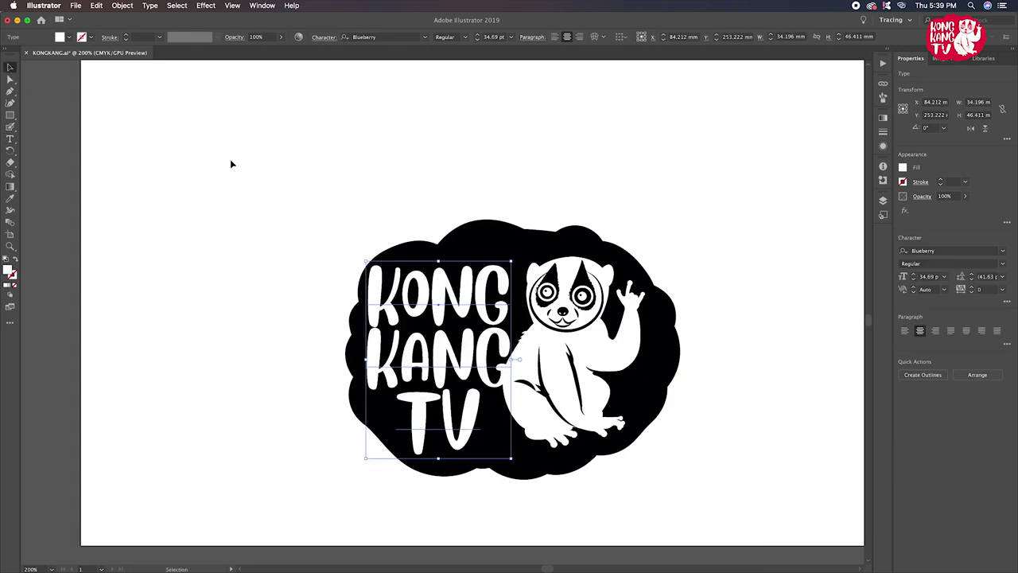
left_click(230, 159)
left_click(442, 287)
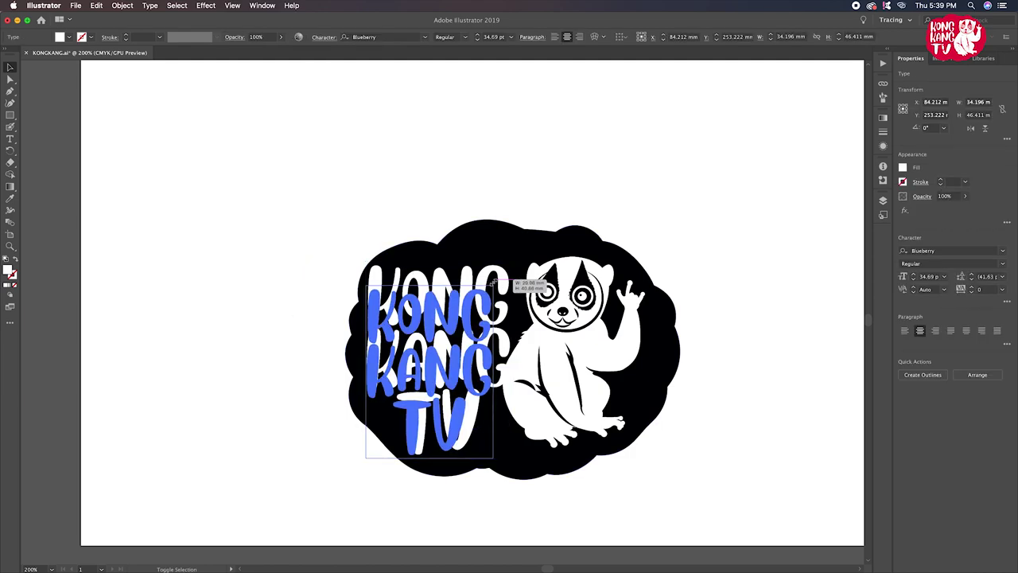
left_click_drag(509, 262, 485, 298)
left_click_drag(458, 330, 471, 310)
mouse_move(498, 437)
left_mouse_down()
mouse_move(510, 447)
mouse_move(501, 443)
left_mouse_up()
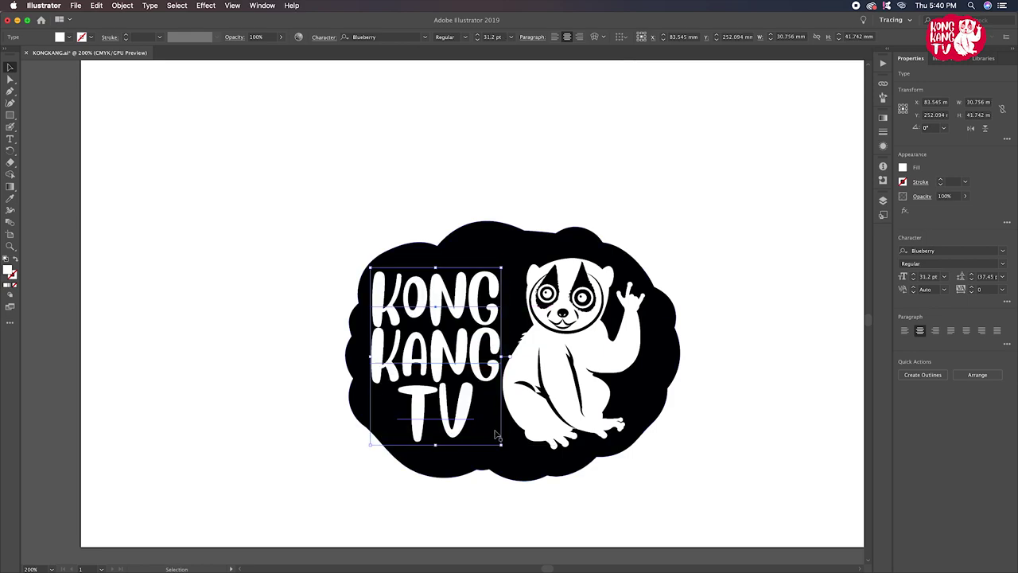
Set the text to 29 pt size, 36 pt leading and 0 tracking
left_click(912, 279)
left_click(912, 279)
left_click(914, 290)
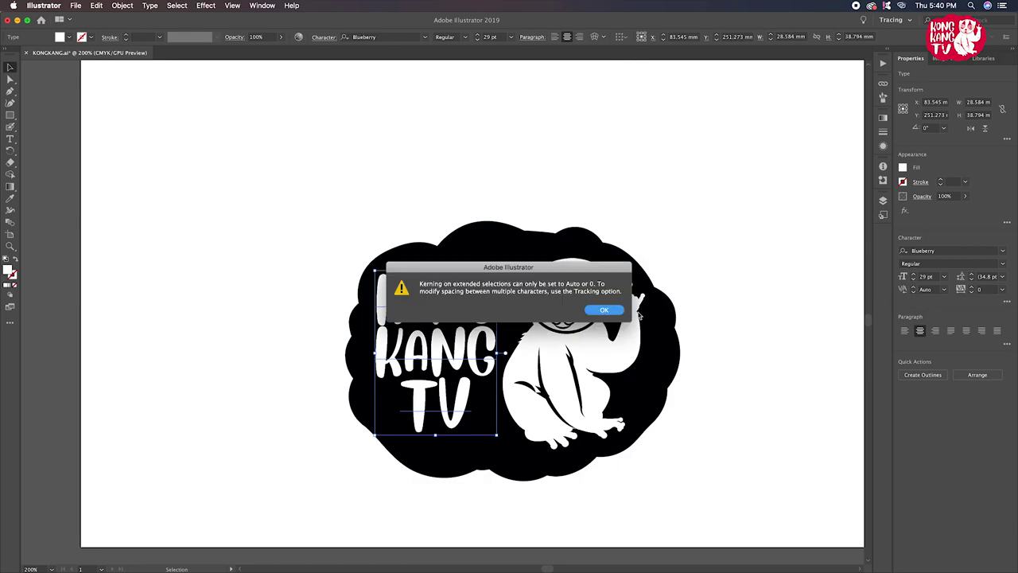
key("Return")
left_click(971, 276)
left_click(971, 276)
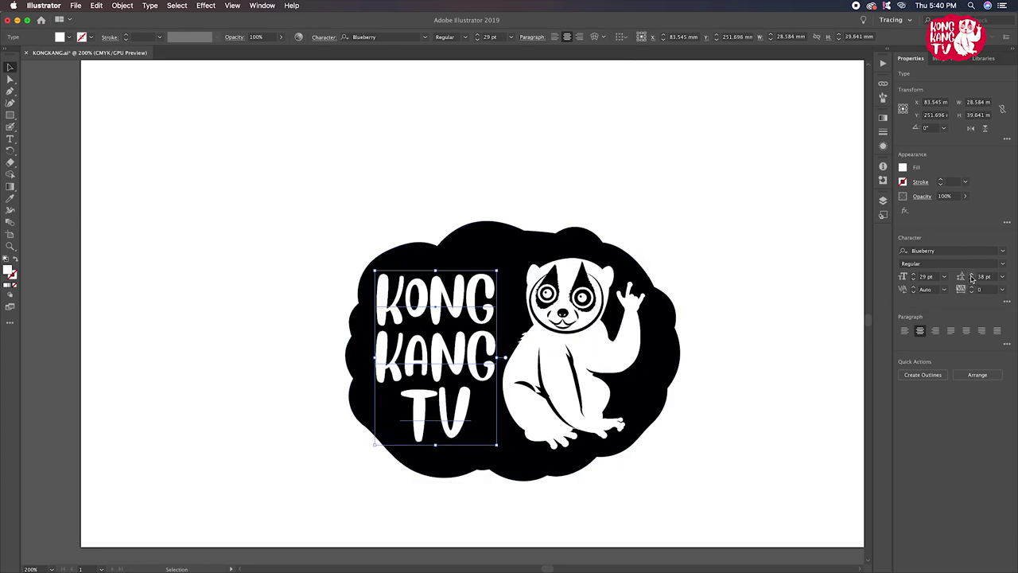
left_click(971, 275)
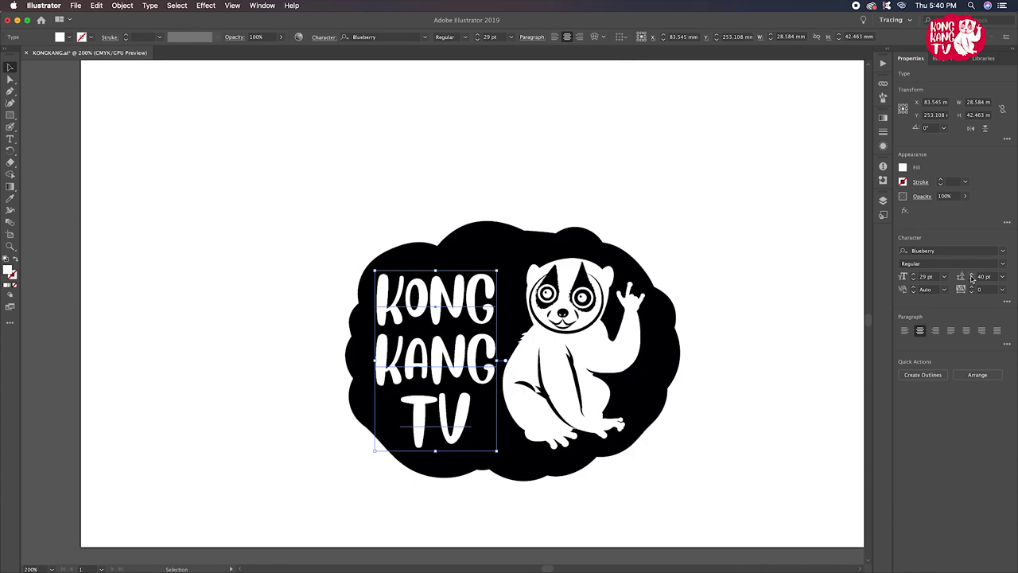
left_click(971, 280)
left_click(971, 280)
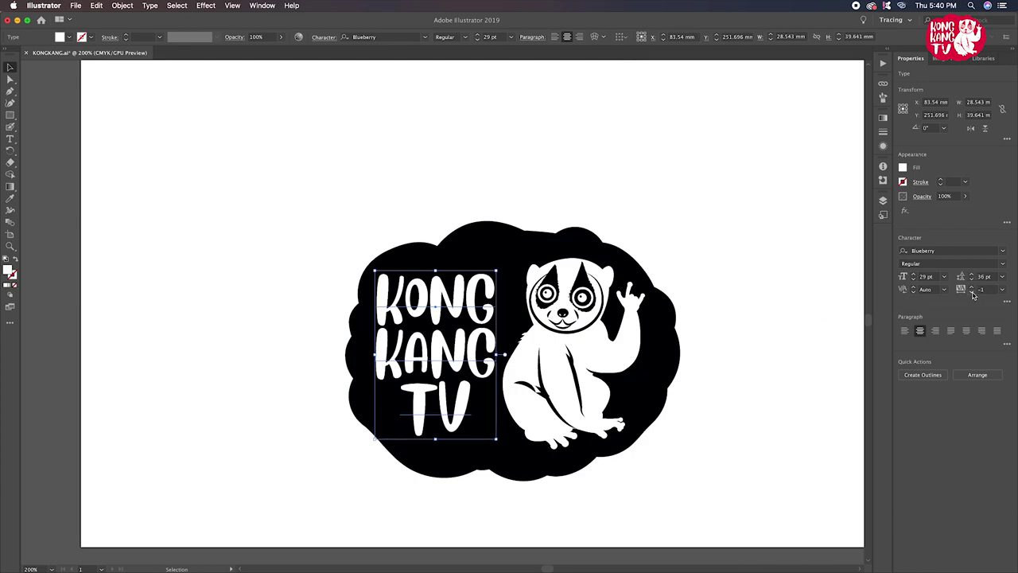
left_click(971, 292)
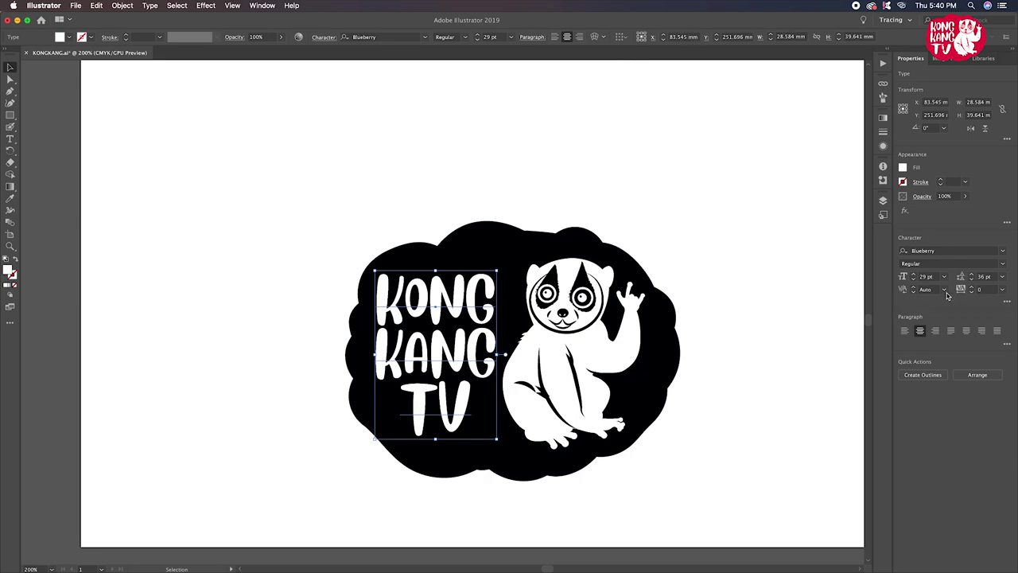
left_click(913, 292)
left_click(605, 309)
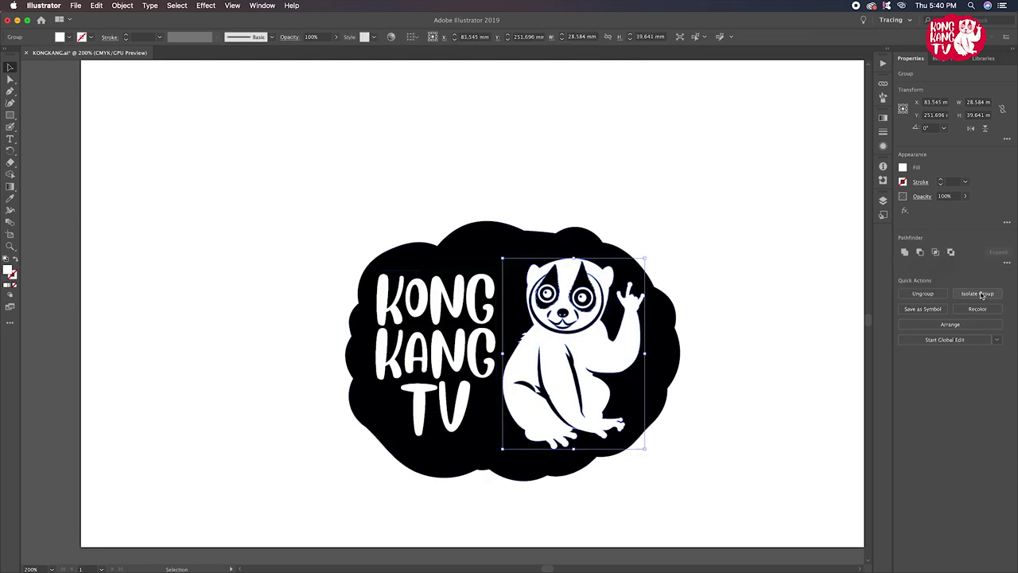
Highlight the TV word and try other fonts, briefly applying Gill Sans UltraBold
key("super+shift+a")
left_click(421, 404)
double_click(421, 404)
left_click_drag(400, 410, 477, 415)
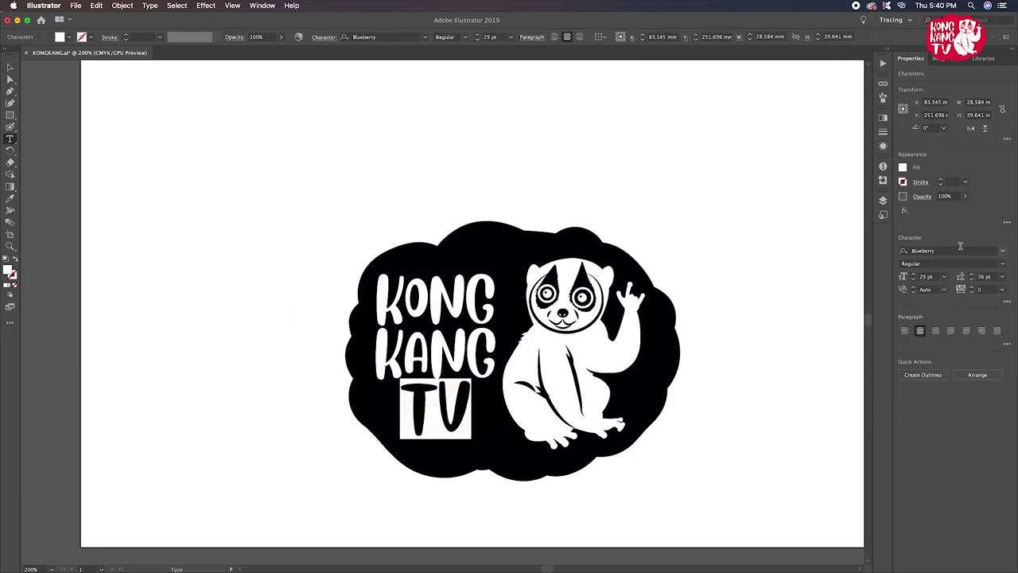
left_click(953, 251)
left_click(948, 262)
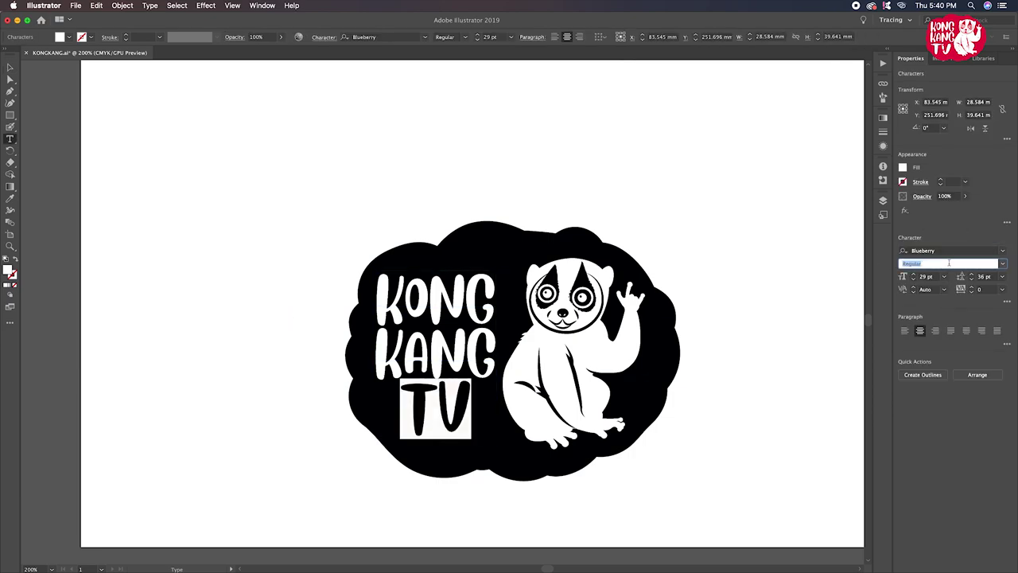
key("shift+Tab")
key("Down")
key("Down")
key("Down")
key("Down")
key("Down")
key("Down")
key("Down")
key("Down")
key("Down")
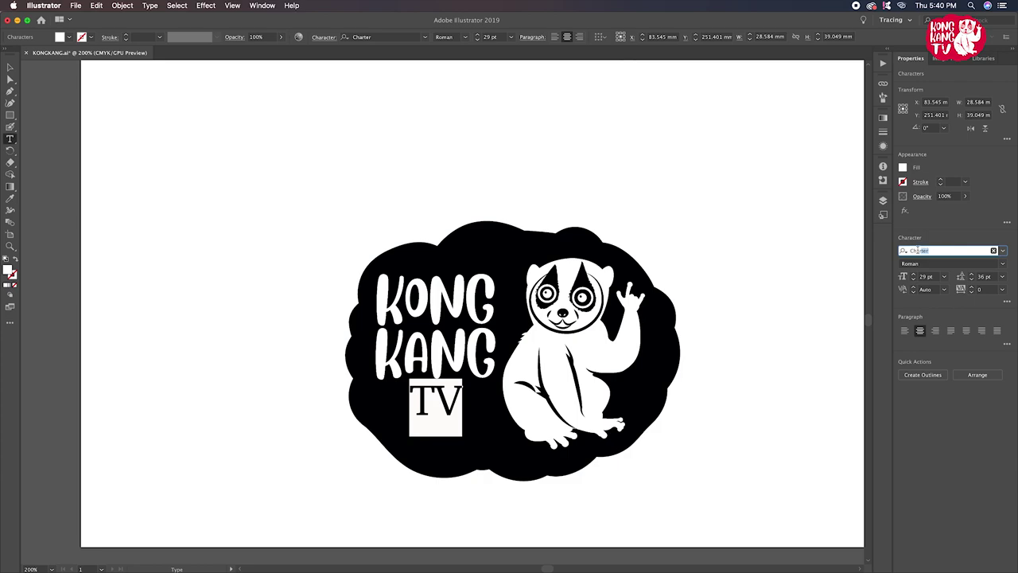
type("H")
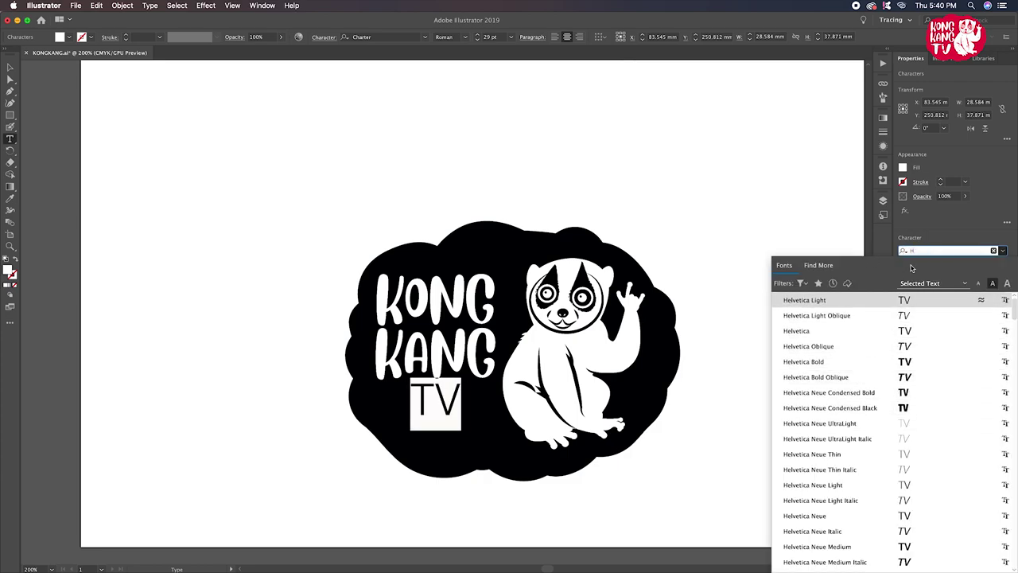
type("U")
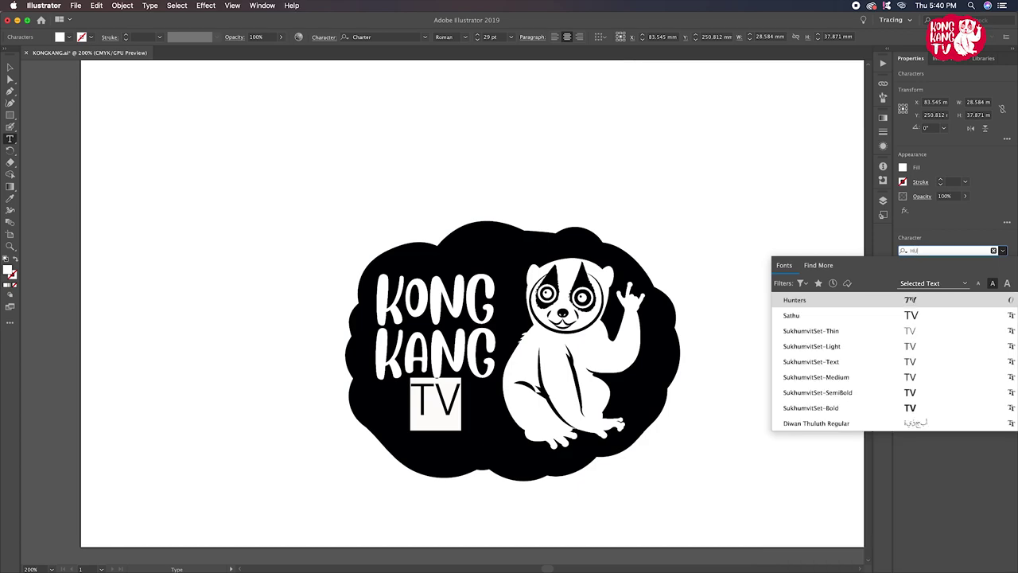
key("BackSpace")
key("BackSpace")
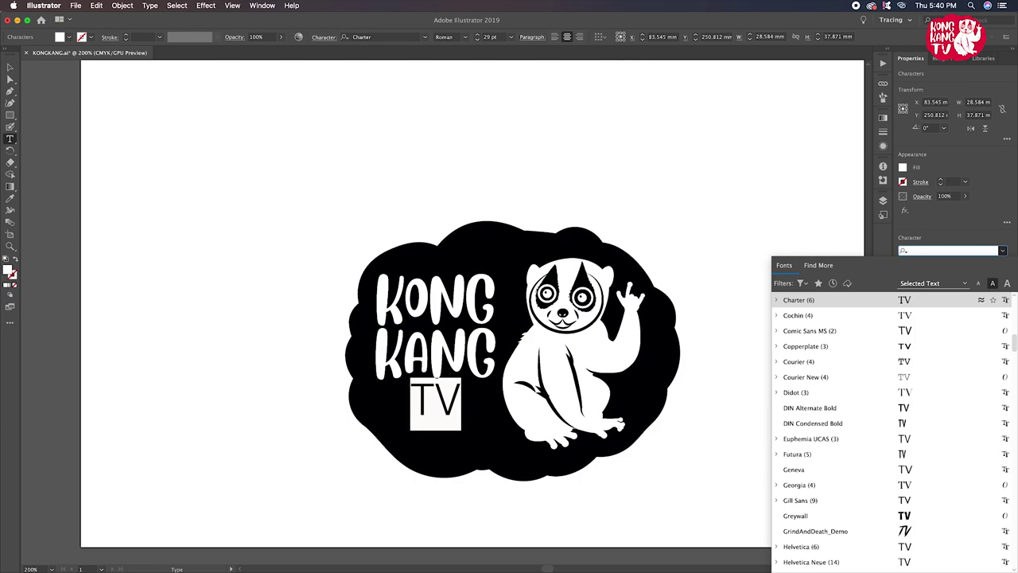
type("G")
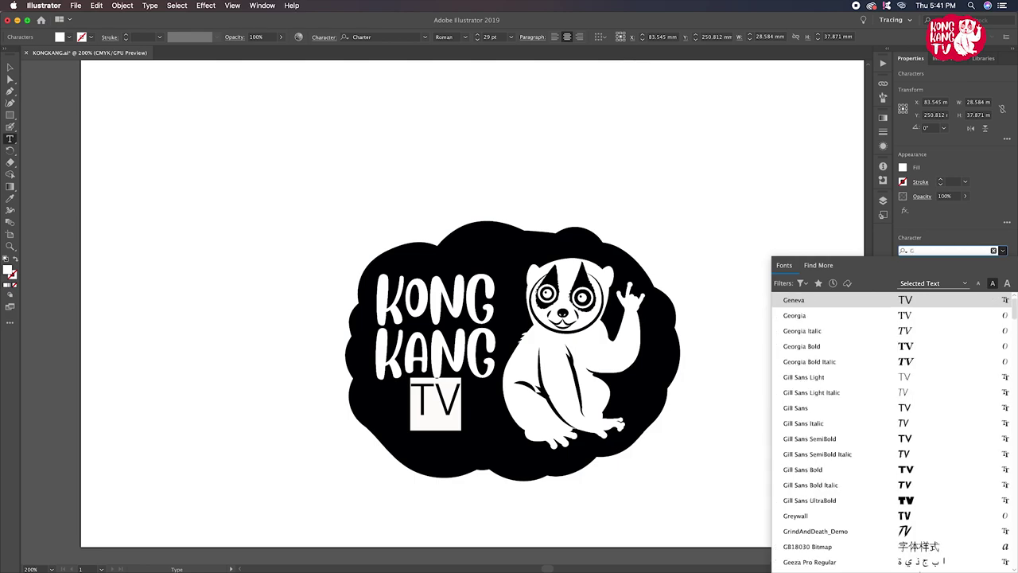
left_click(904, 499)
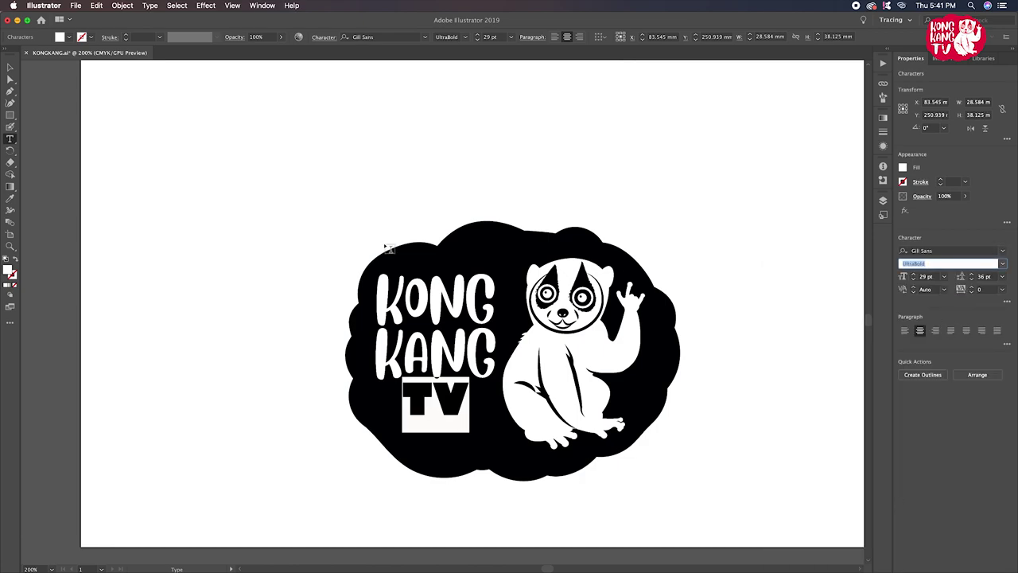
Cycle TV through Georgia, Didot and Baskerville, settling on Blueberry Regular
left_click(977, 250)
type("Georgia")
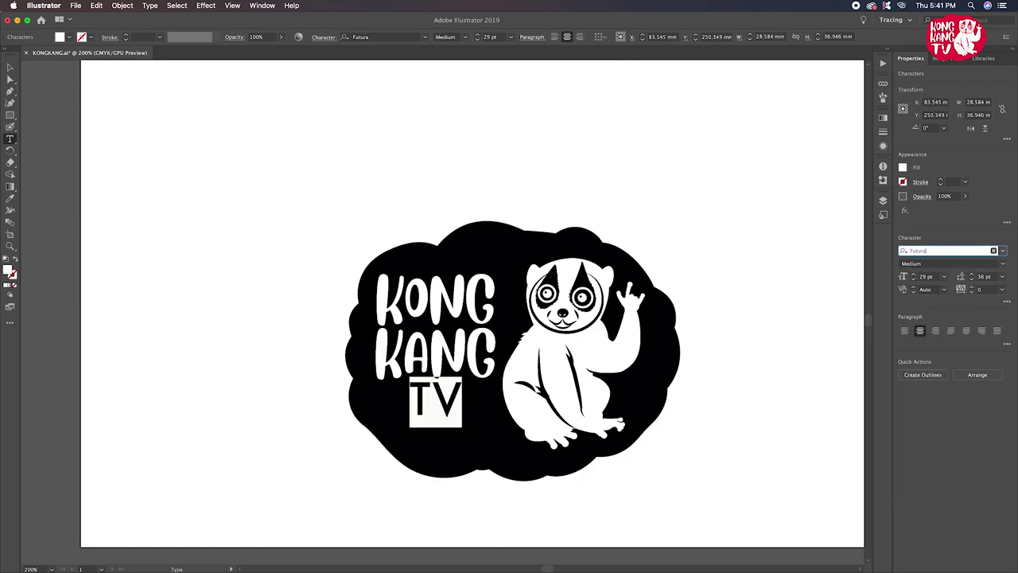
key("Up")
key("Up")
key("Up")
key("Up")
key("Up")
key("Up")
key("Down")
key("Down")
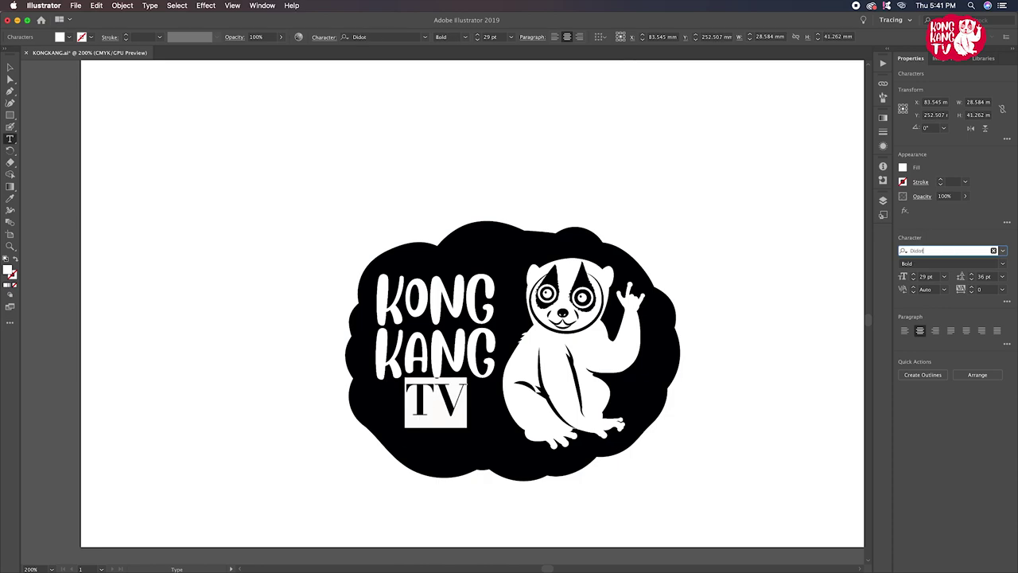
key("Up")
key("Up")
key("Up")
key("Up")
key("Up")
key("Up")
key("Up")
key("Up")
key("Up")
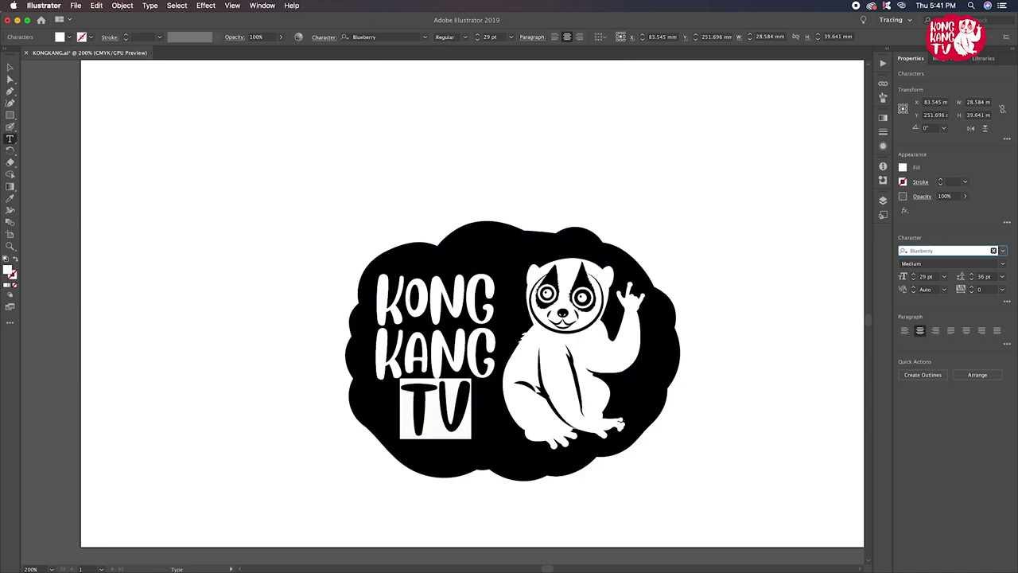
key("Up")
key("Up")
key("Up")
key("Up")
key("Up")
key("Up")
key("Up")
key("Down")
key("Down")
key("Down")
key("Down")
key("Down")
key("Down")
key("Down")
key("Down")
key("Down")
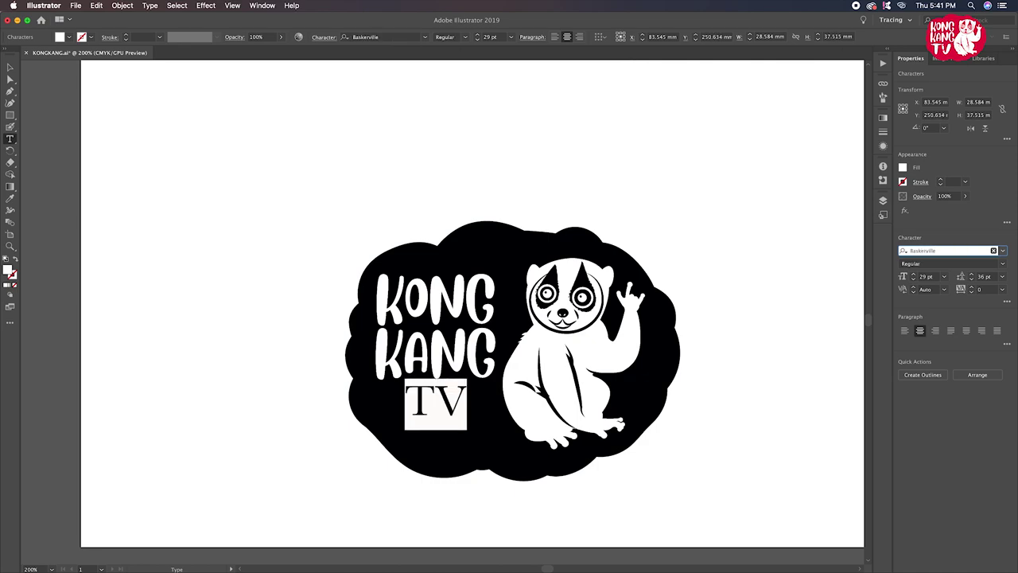
key("Down")
key("Down")
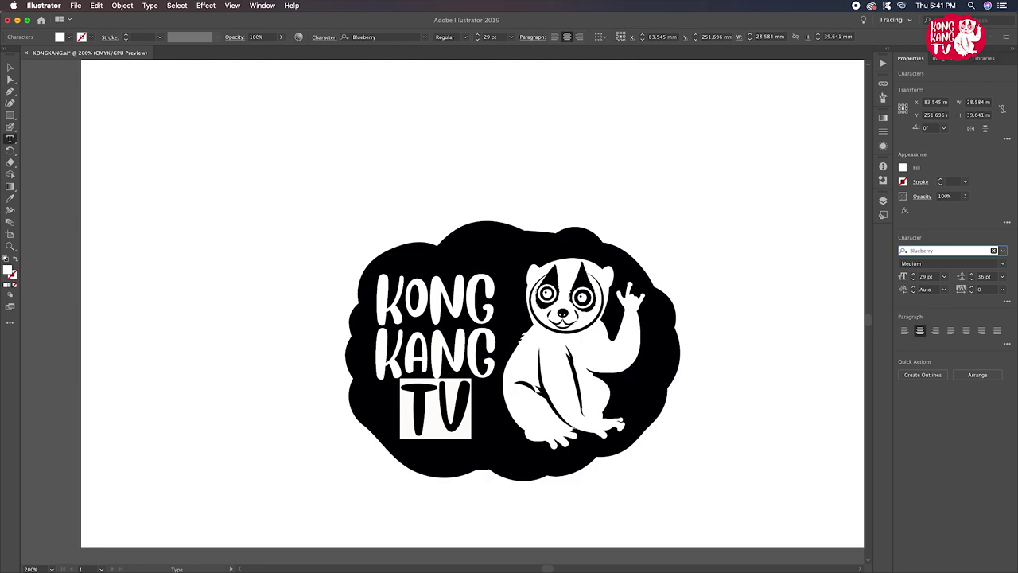
key("Down")
key("Up")
Reduce the TV line to 20 pt and finish editing it
left_click(913, 279)
left_click(913, 279)
key("Escape")
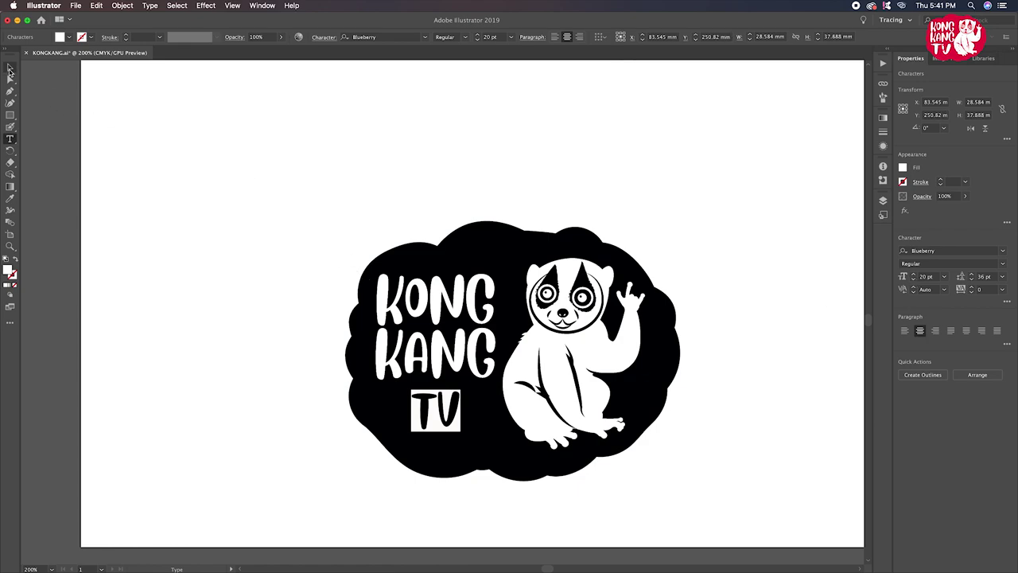
left_click(299, 258)
left_click(555, 402)
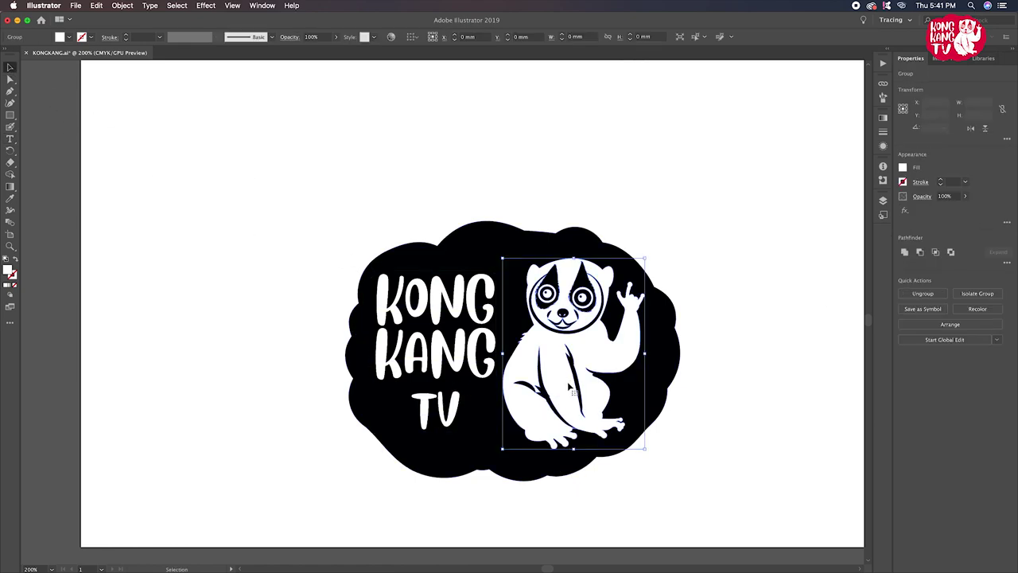
Rotate and enlarge the lemur, nudging it closer to the text
left_click_drag(649, 254, 700, 241)
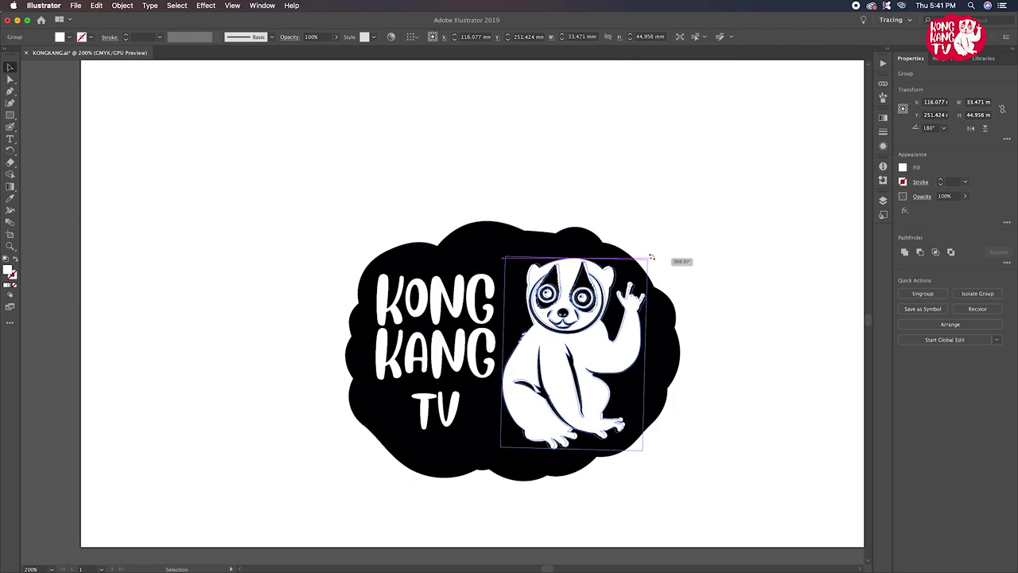
left_click(698, 243)
left_click(514, 429)
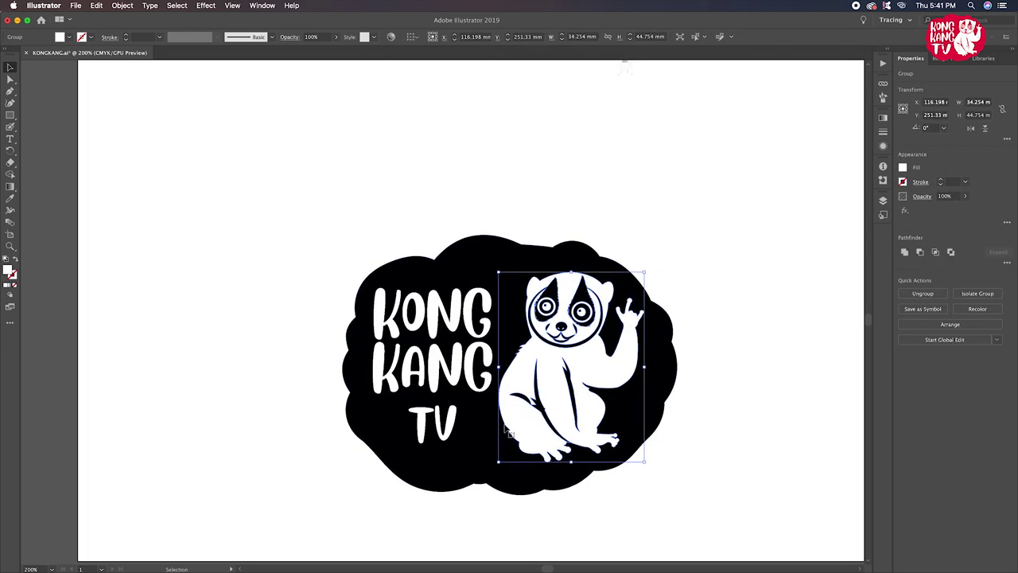
left_click_drag(502, 461, 488, 477)
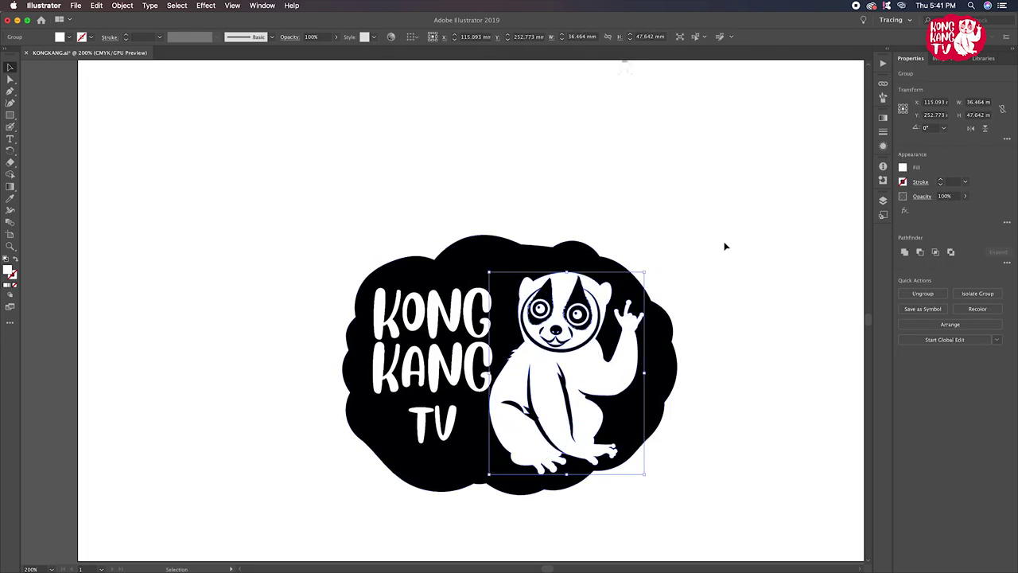
left_click(725, 243)
left_click_drag(581, 372, 584, 367)
left_click(549, 171)
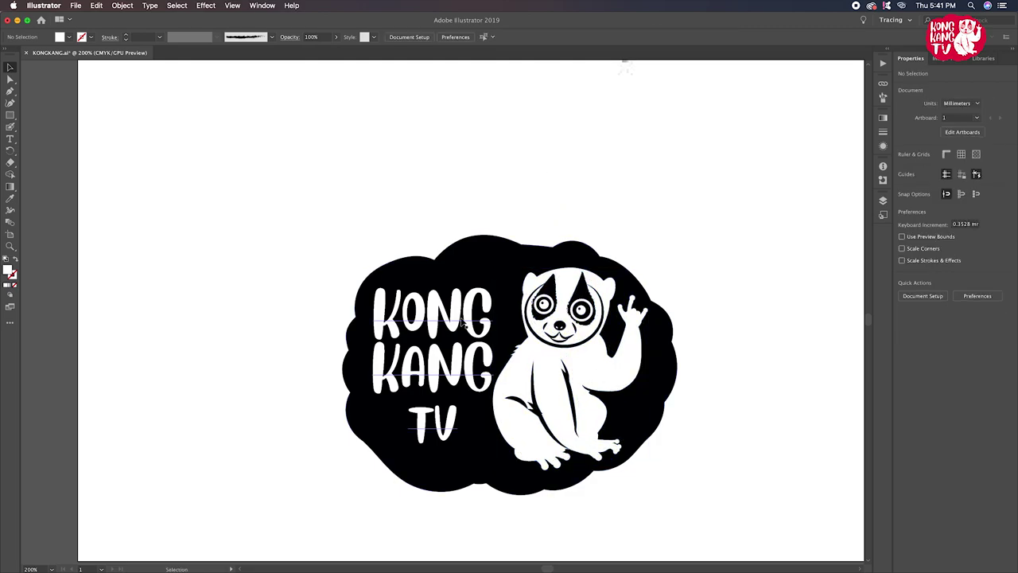
Rescale the KONG KANG TV text block slightly using its corner handles
left_click(429, 358)
left_click_drag(495, 284, 497, 278)
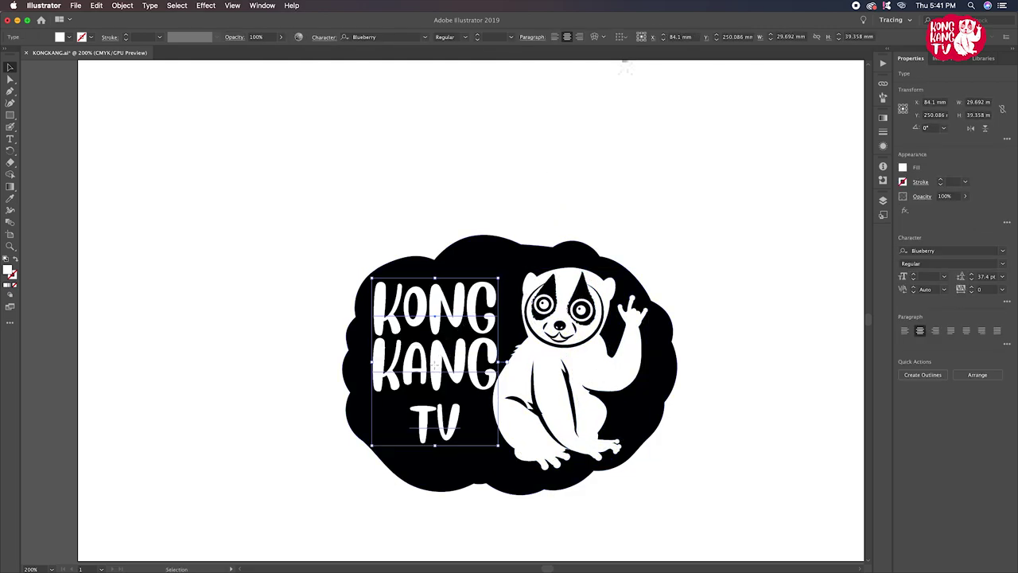
left_click(465, 234)
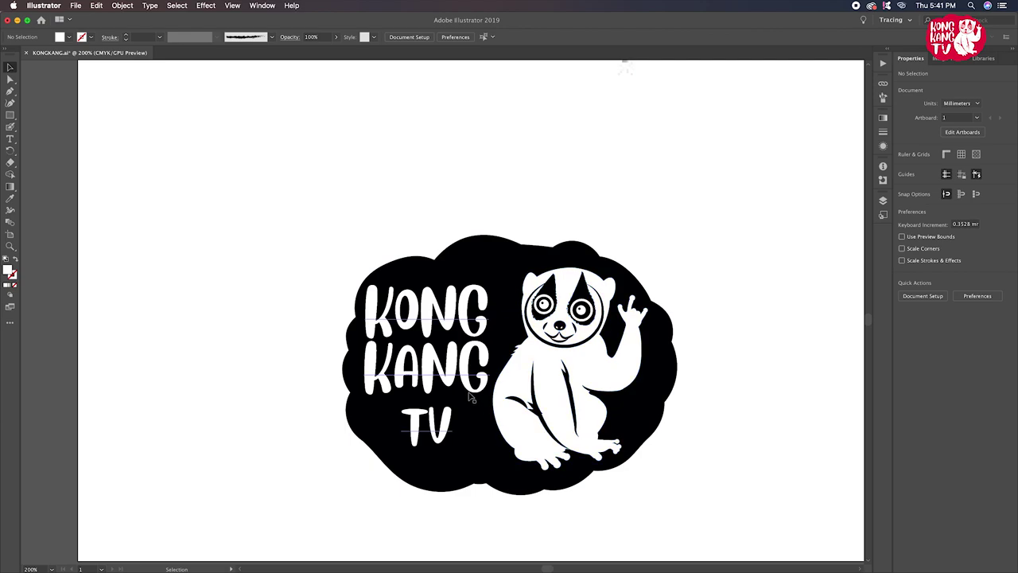
left_click(483, 374)
left_click_drag(493, 286, 494, 285)
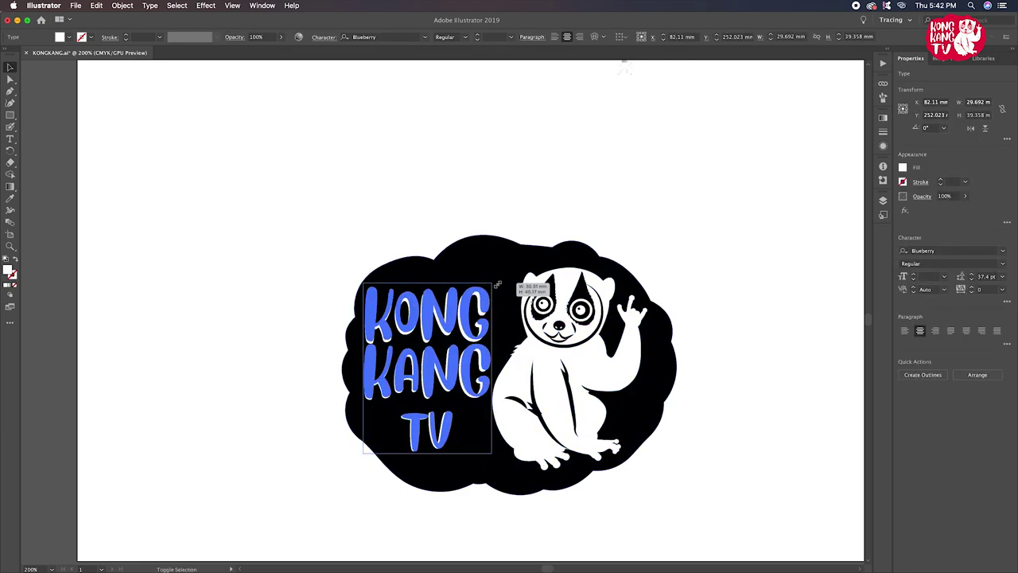
left_click(490, 208)
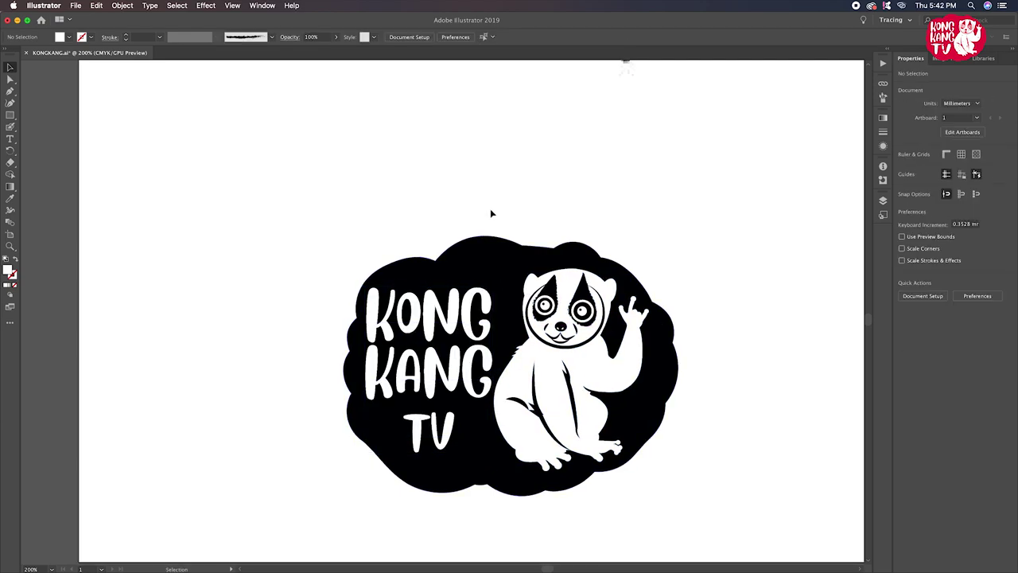
left_click(429, 318)
left_click_drag(367, 288, 366, 289)
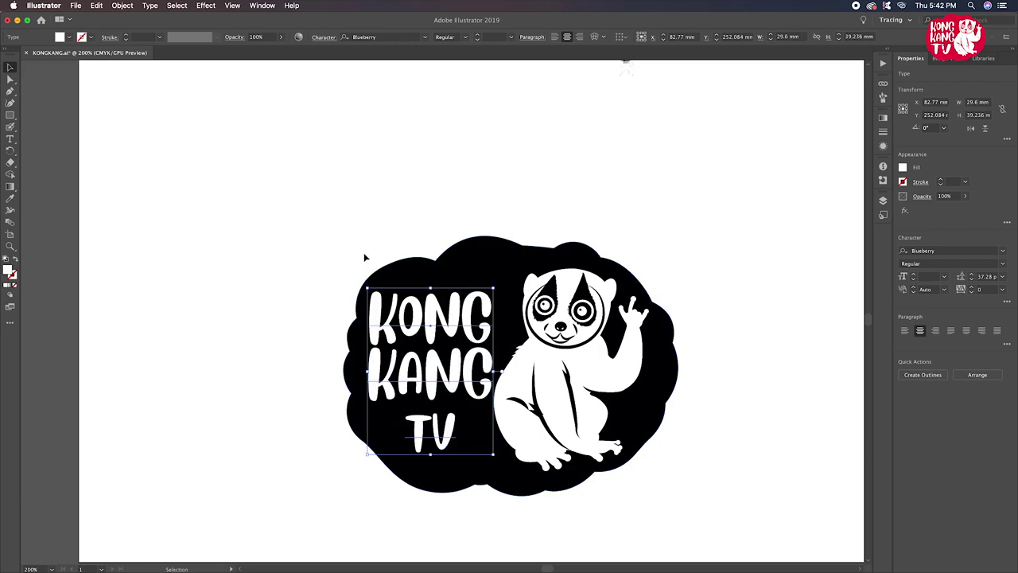
left_click(364, 252)
left_click_drag(693, 501, 354, 222)
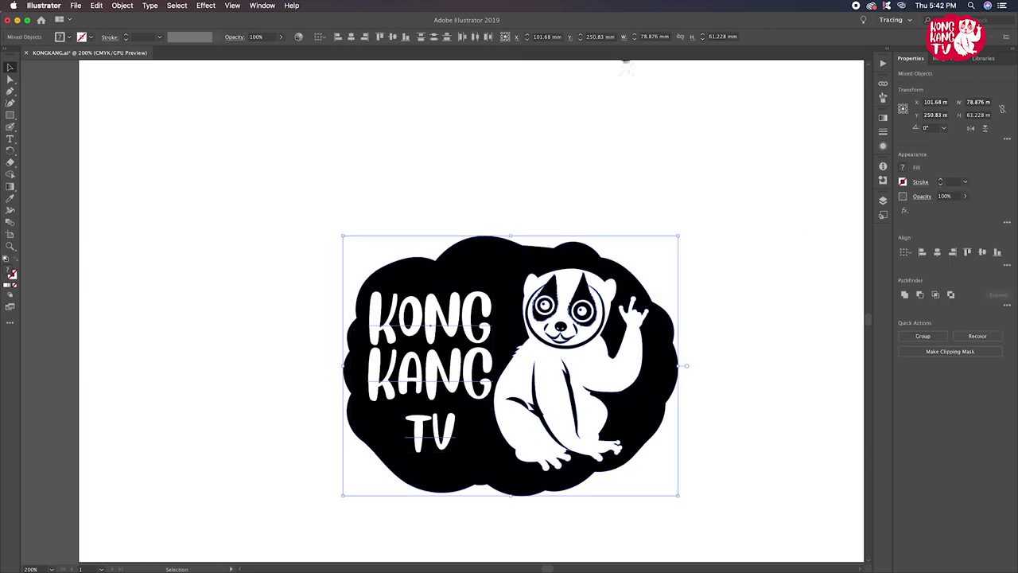
left_click(937, 252)
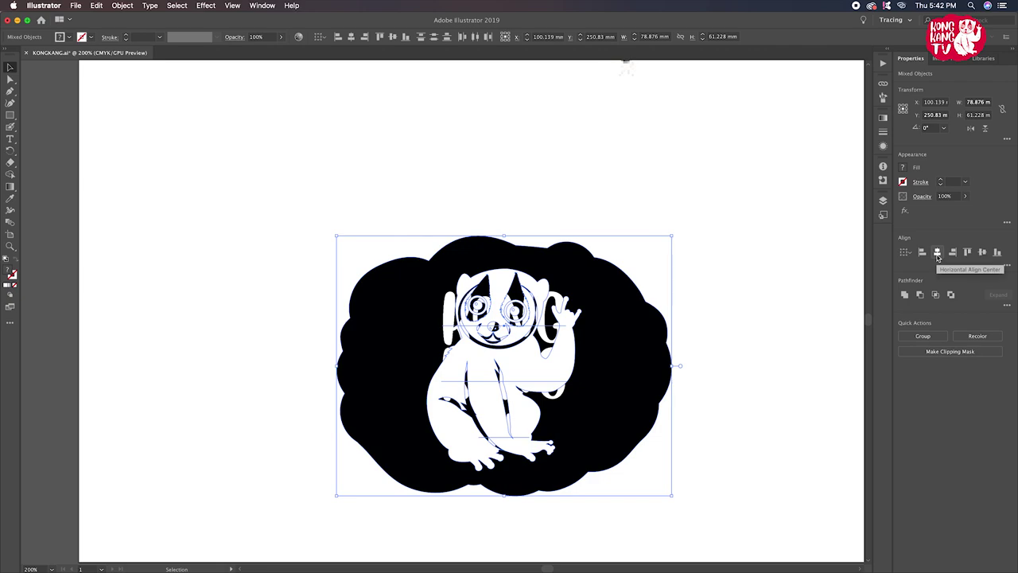
left_click(922, 253)
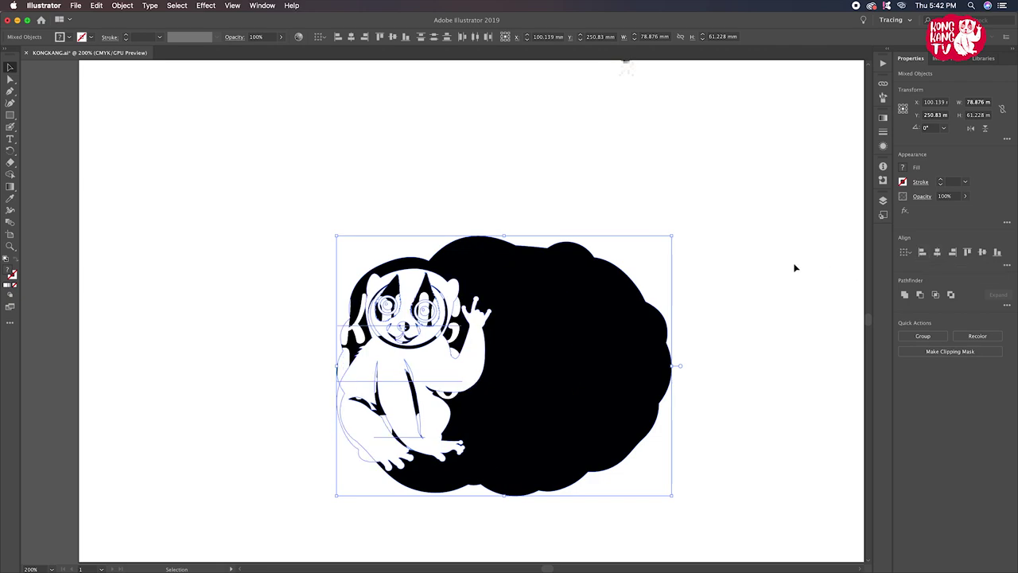
key("ctrl+z")
key("ctrl+z")
left_click(751, 307)
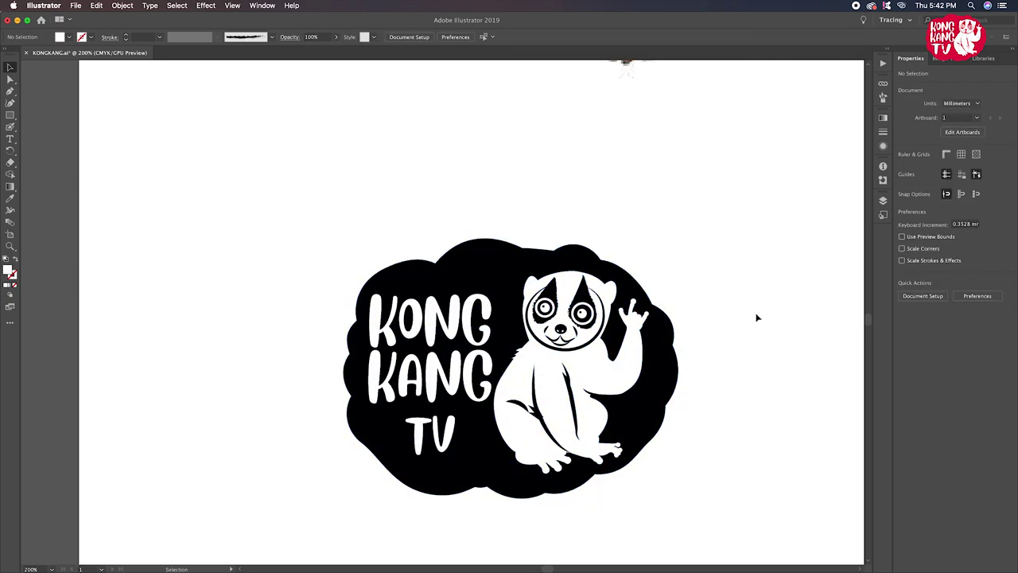
left_click(474, 392)
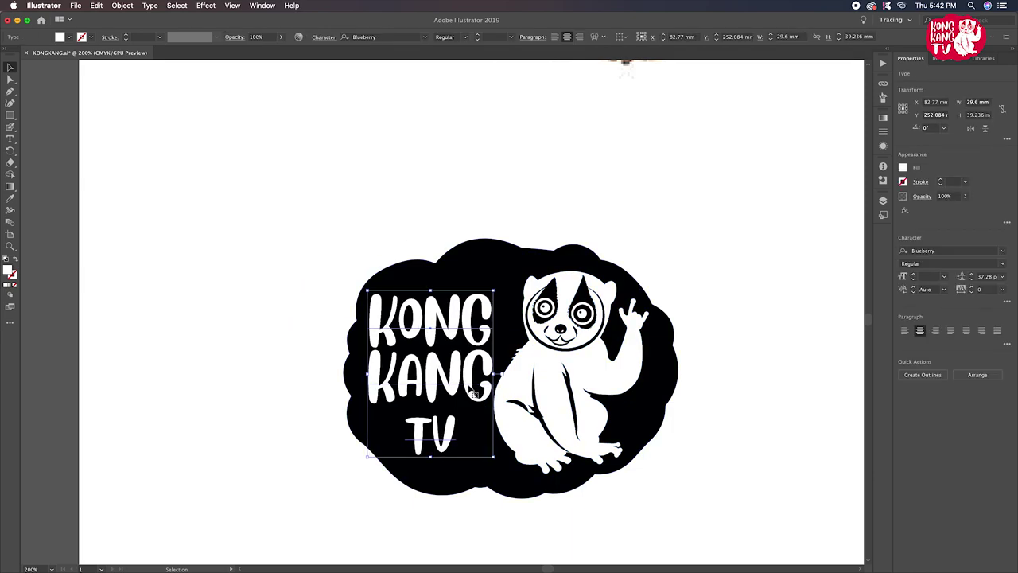
scroll(522, 243, "right", 1)
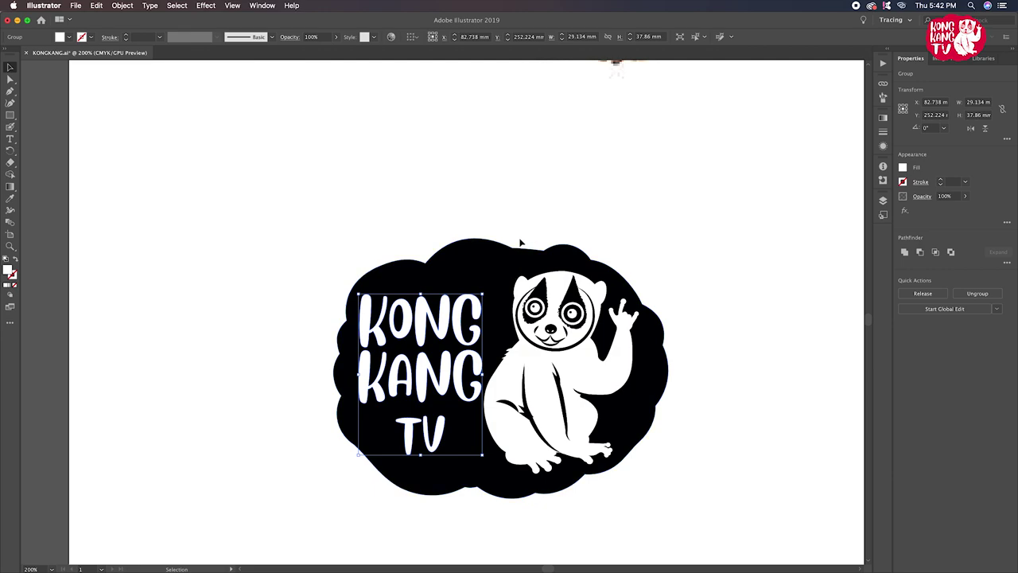
left_click(520, 228)
left_click(445, 266)
left_click(386, 203)
Zoom out and move the loris reference photo off the artboard to the right
key("a")
key("ctrl+minus")
key("ctrl+minus")
key("ctrl+minus")
key("ctrl+minus")
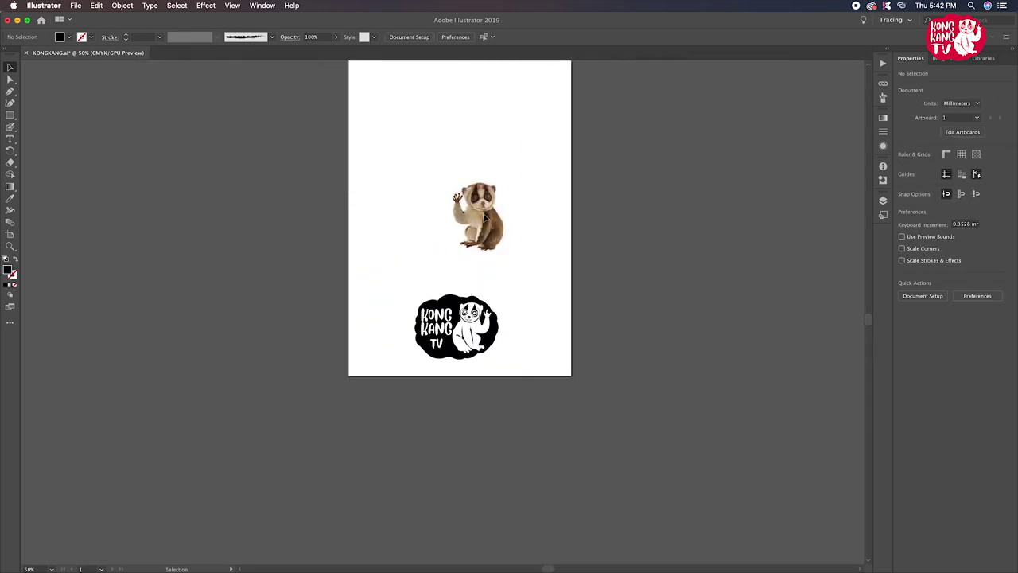
left_click(484, 216)
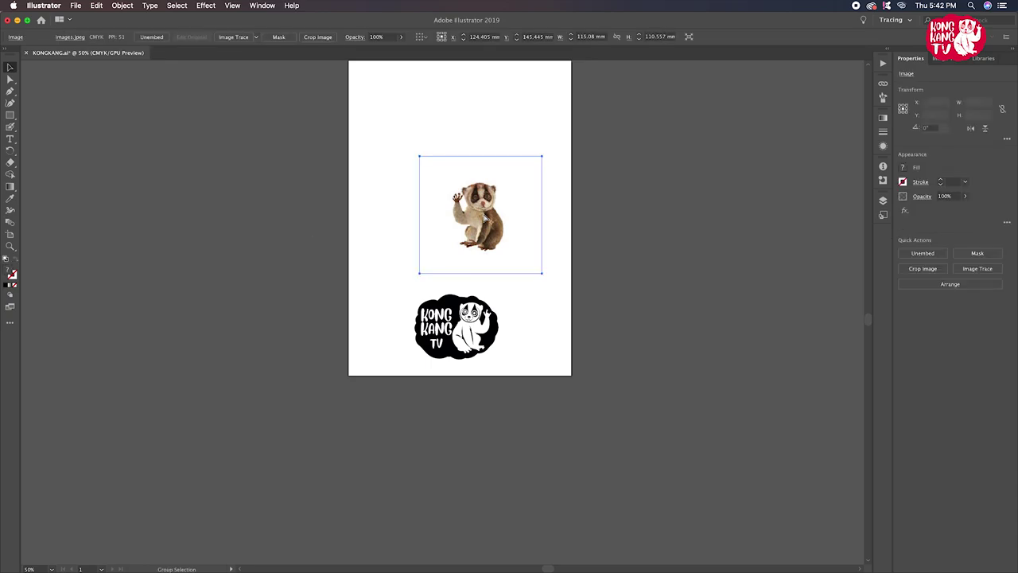
left_click_drag(485, 216, 569, 227)
left_click(569, 336)
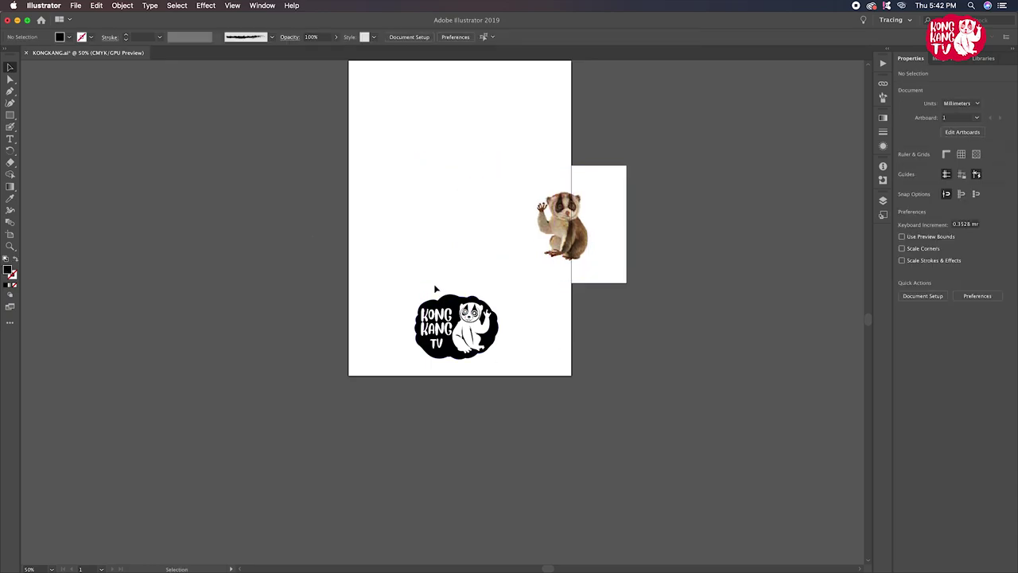
key("ctrl+a")
key("ctrl+shift+a")
left_click_drag(596, 252, 678, 232)
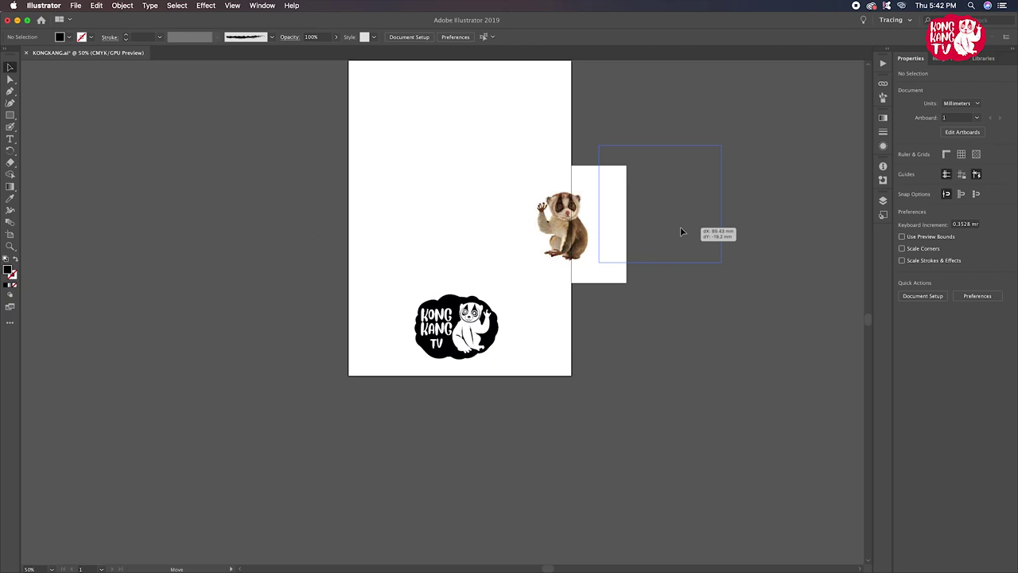
Select the whole logo, enlarge it proportionally, and move it up to mid-page
mouse_move(409, 263)
left_mouse_down()
mouse_move(499, 296)
mouse_move(572, 233)
left_mouse_up()
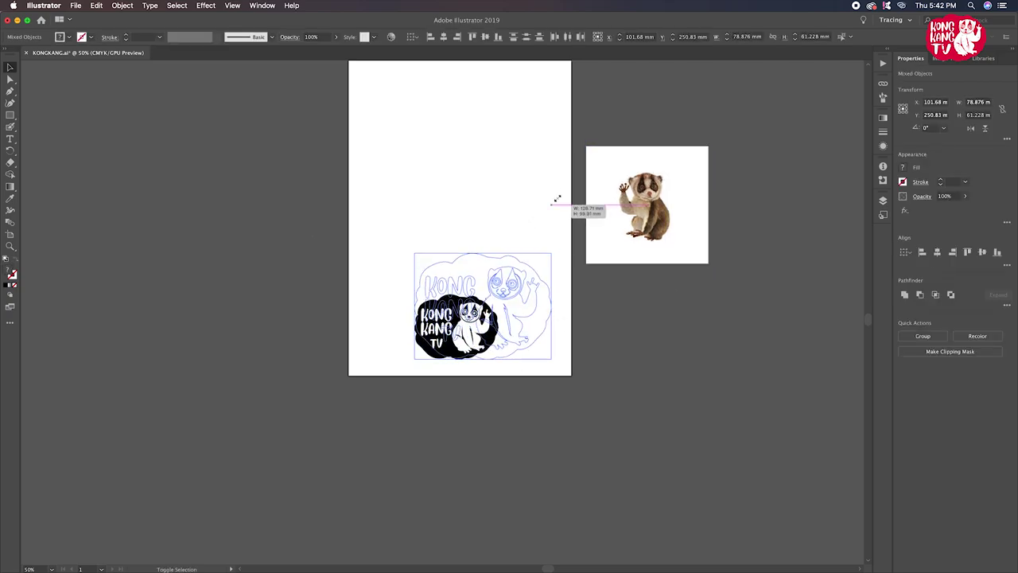
scroll(509, 238, "up", 3)
key("a")
scroll(500, 271, "up", 2)
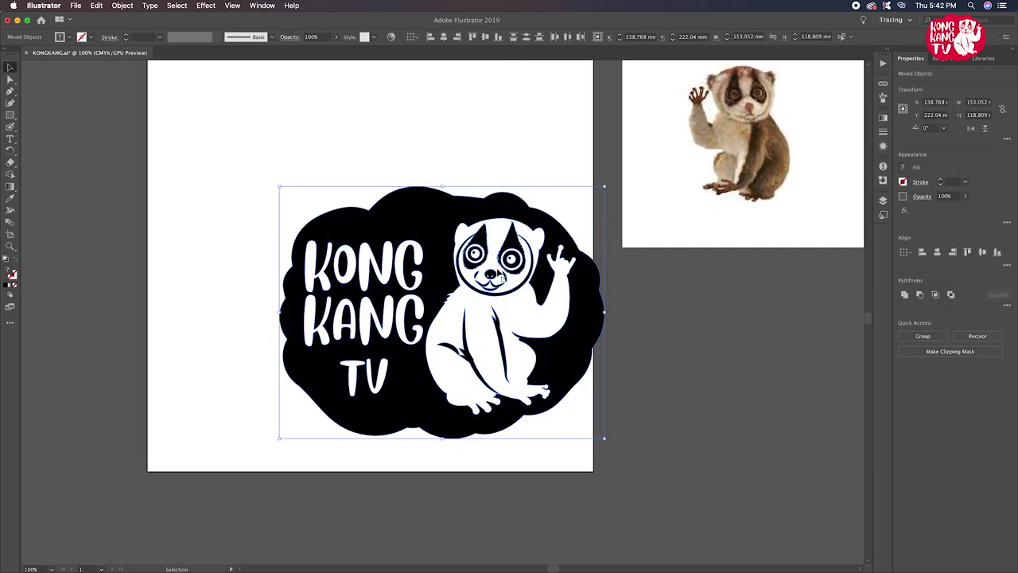
scroll(499, 337, "down", 1)
left_click_drag(498, 337, 448, 202)
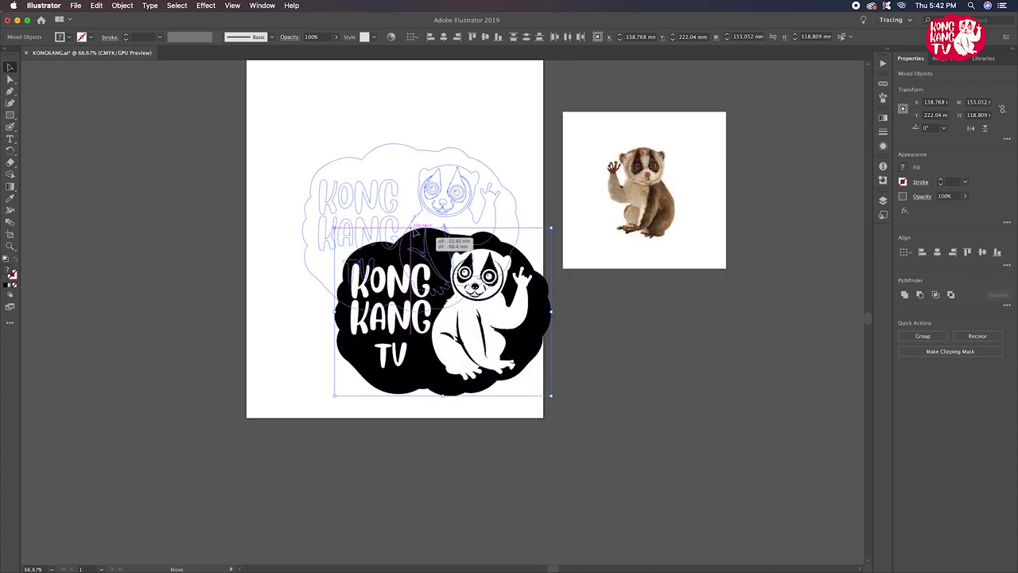
scroll(405, 340, "up", 3)
scroll(405, 341, "up", 1)
key("v")
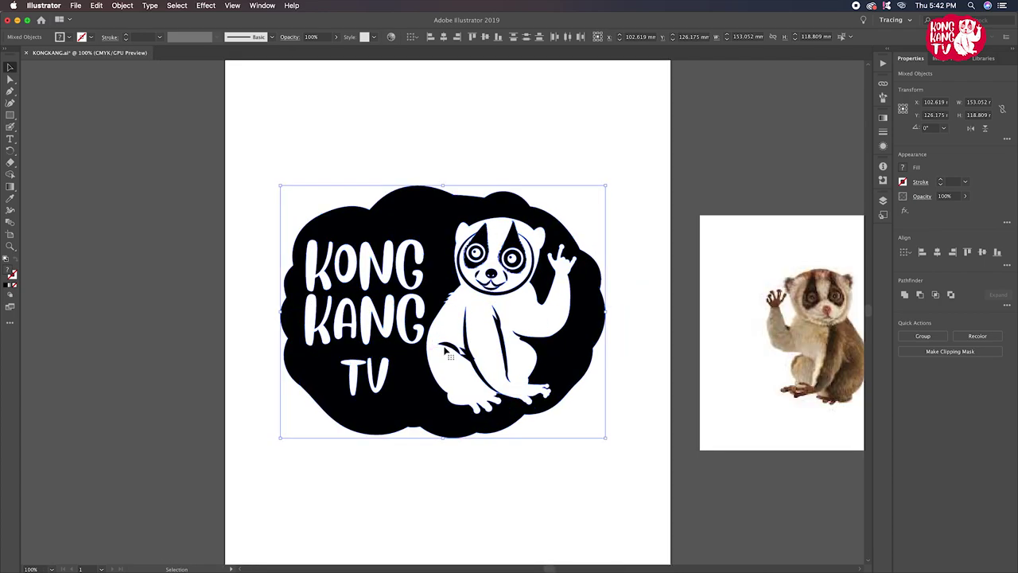
left_click_drag(450, 289, 451, 316)
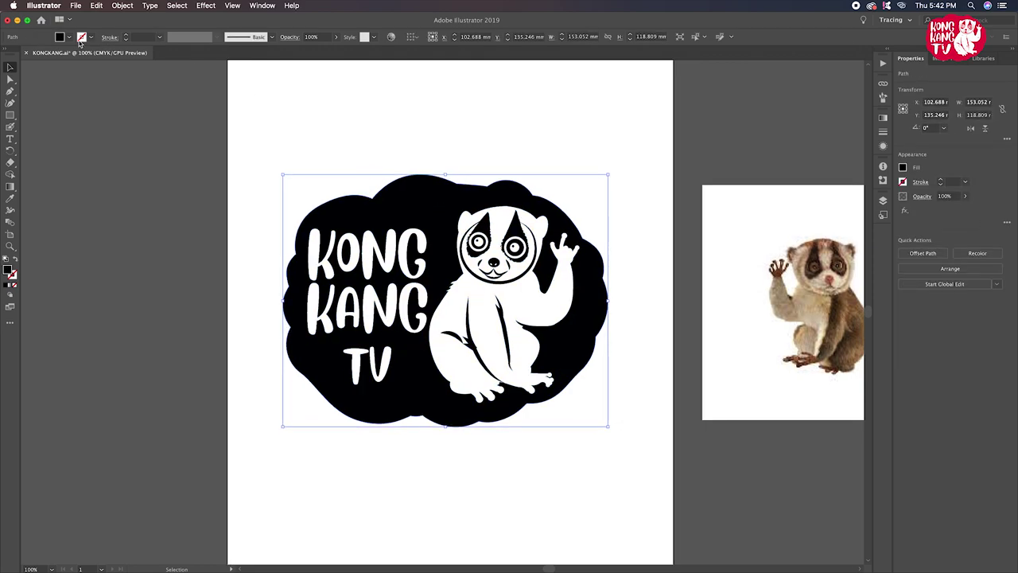
left_click(81, 38)
Open the Web swatch library for the selected logo's fill colour
key("Escape")
left_click(69, 38)
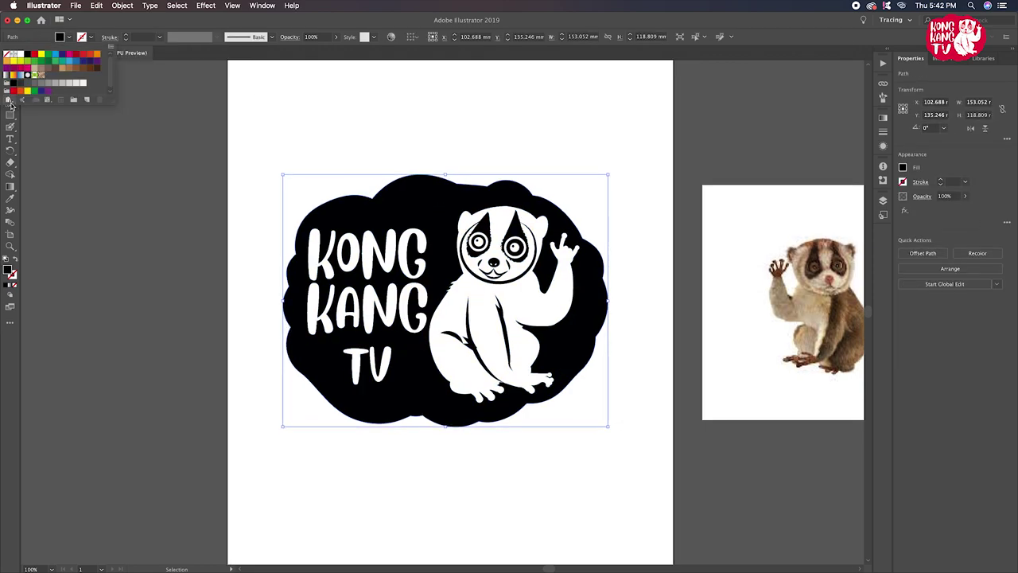
left_click(8, 99)
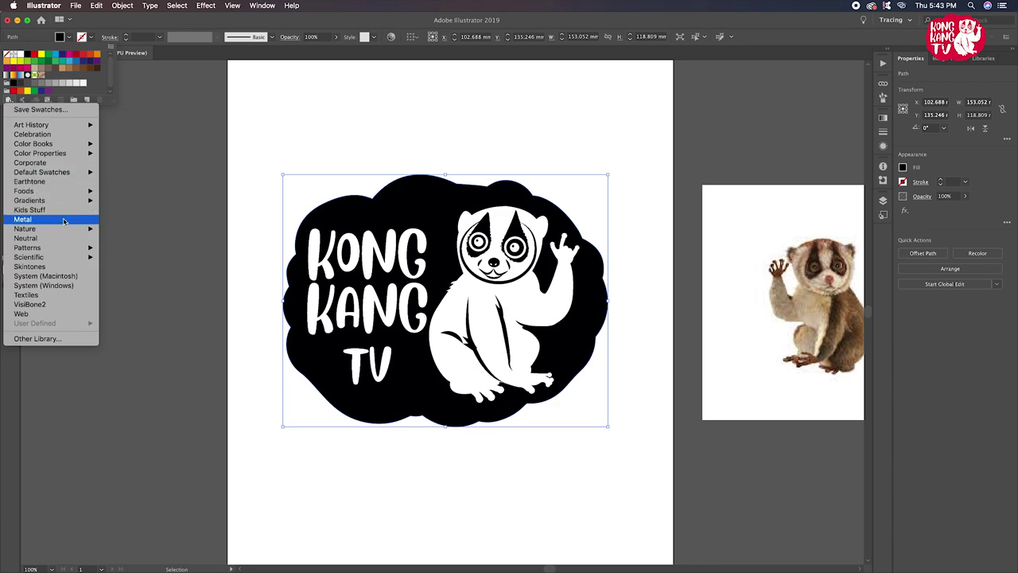
left_click(53, 313)
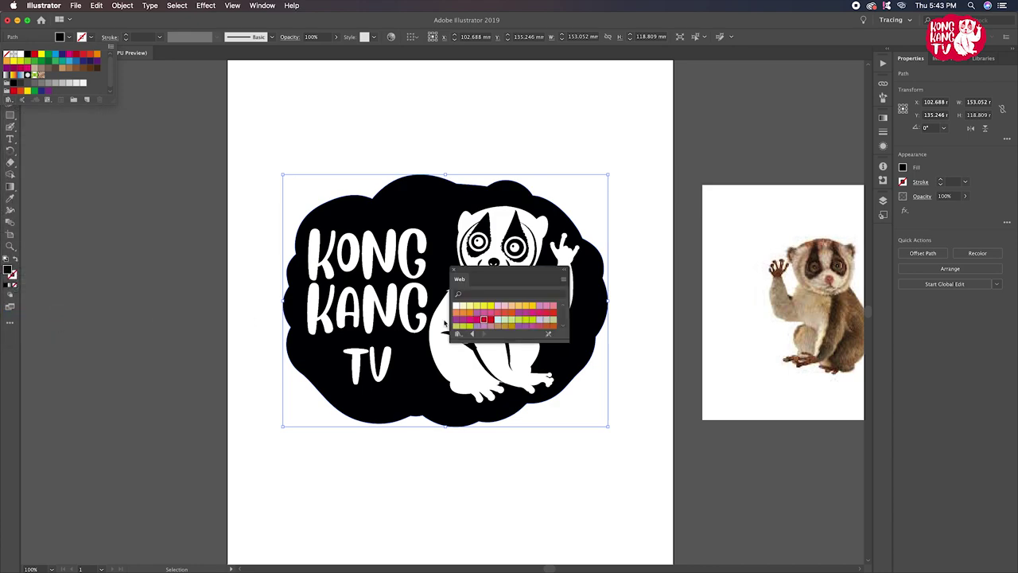
left_click(492, 323)
Preview red, pink, magenta, yellow-green, blue, green, navy and light blue cloud fills
left_click(490, 320)
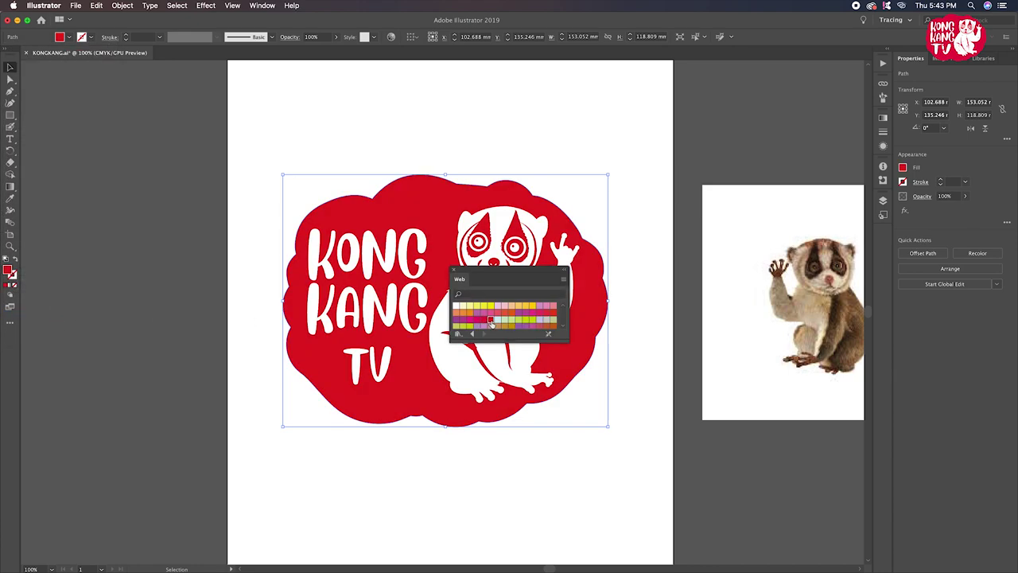
left_click(482, 320)
left_click(470, 321)
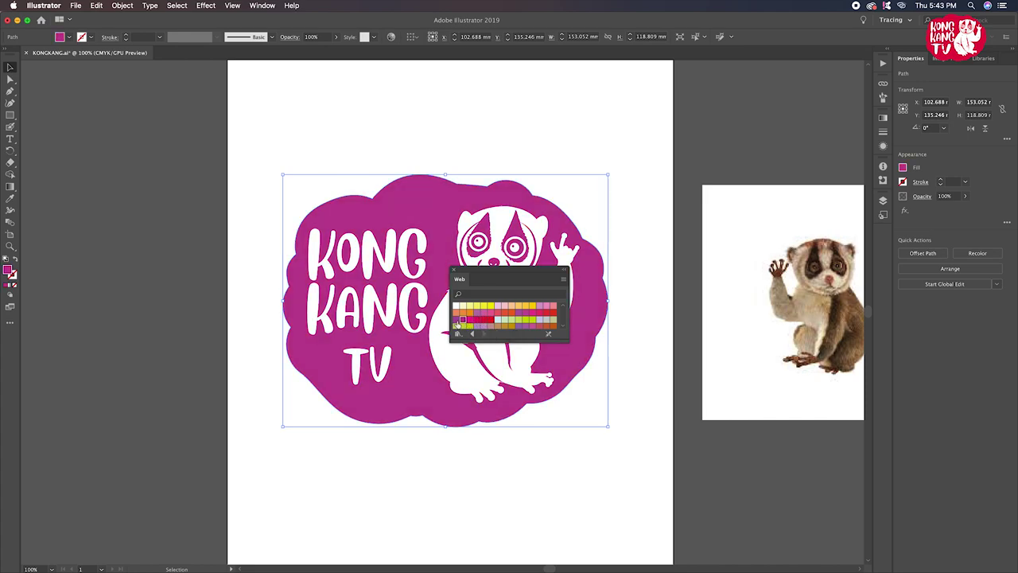
left_click(528, 320)
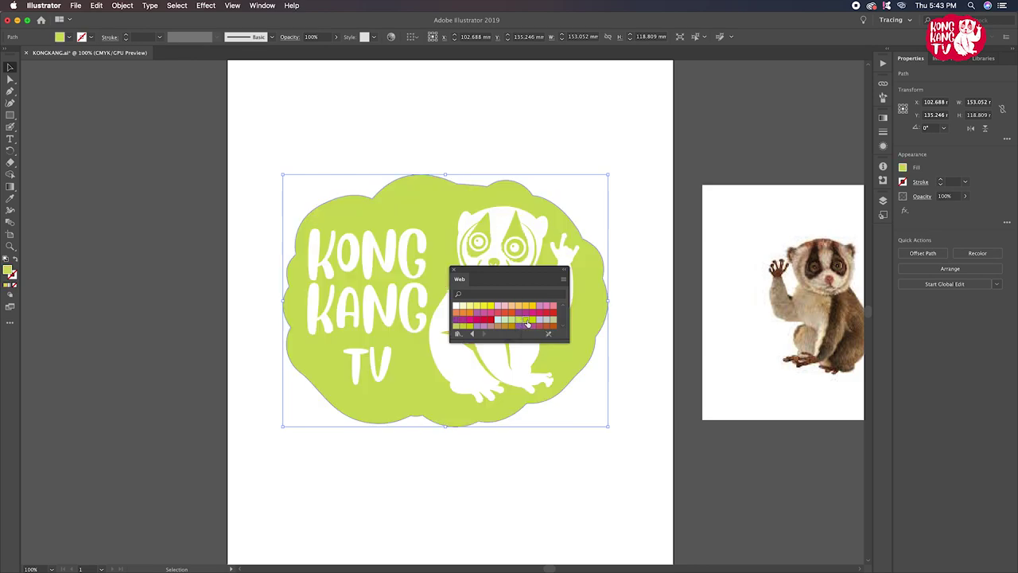
scroll(534, 323, "down", 3)
scroll(535, 321, "down", 3)
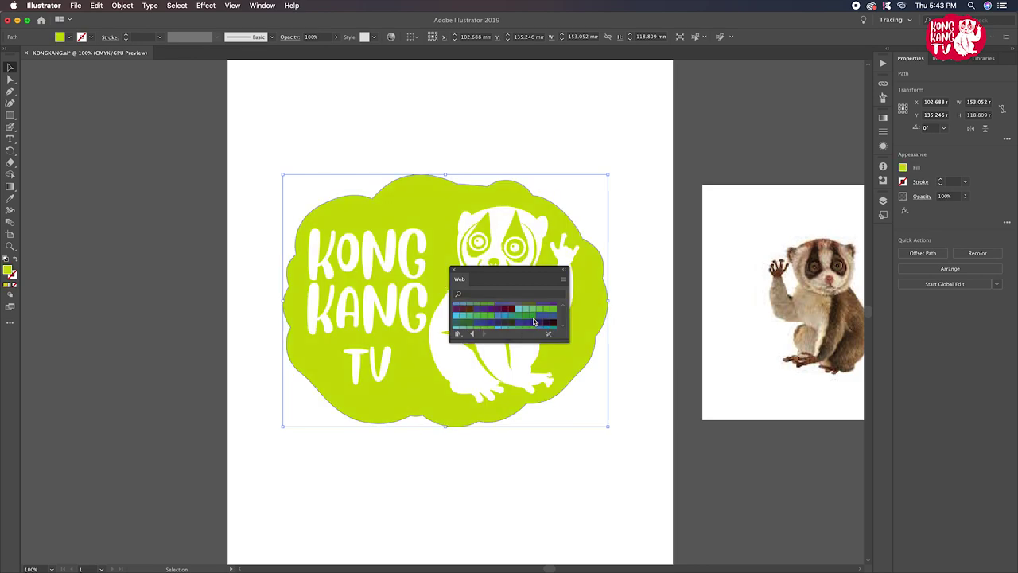
left_click(540, 317)
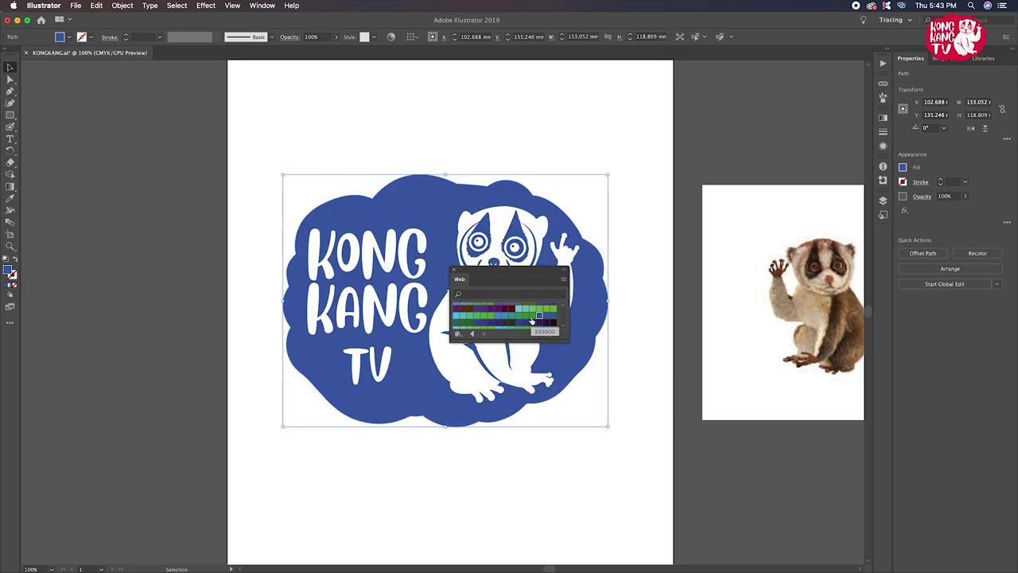
left_click(532, 321)
scroll(533, 320, "down", 2)
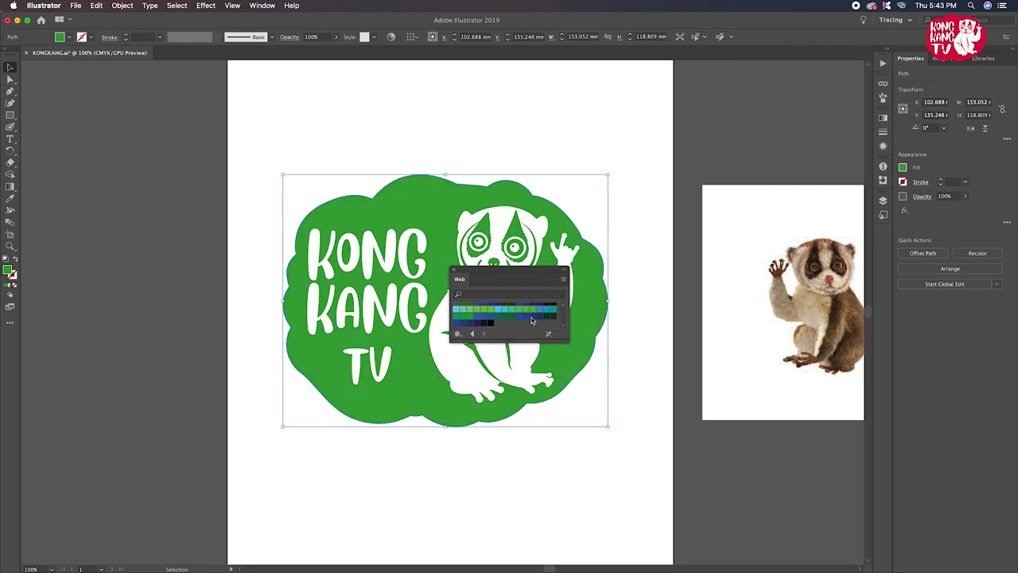
left_click(539, 317)
left_click(539, 311)
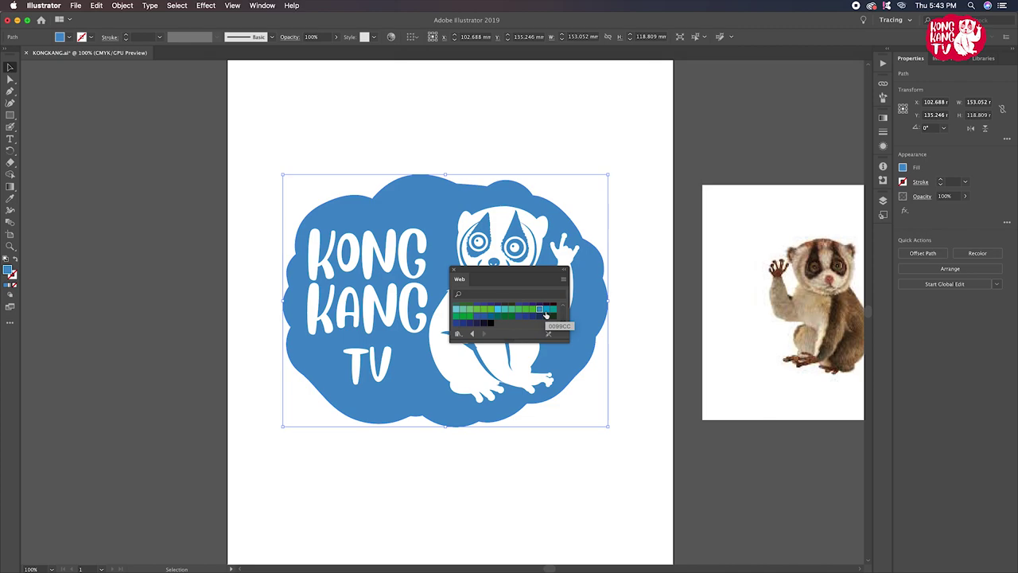
left_click(532, 309)
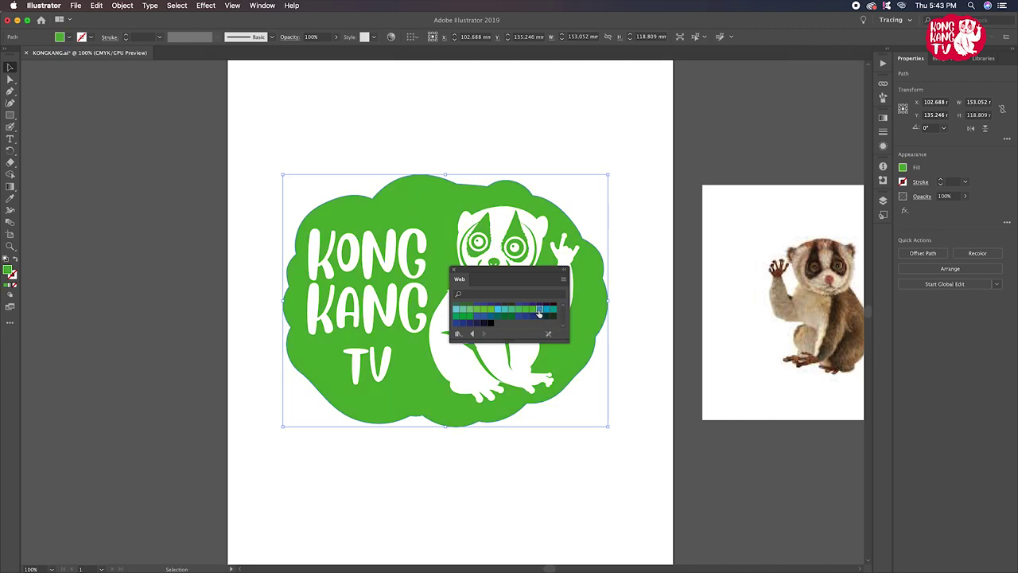
Try teal, blue, purple, peach and yellow, then settle on a crimson red cloud and deselect
left_click(490, 316)
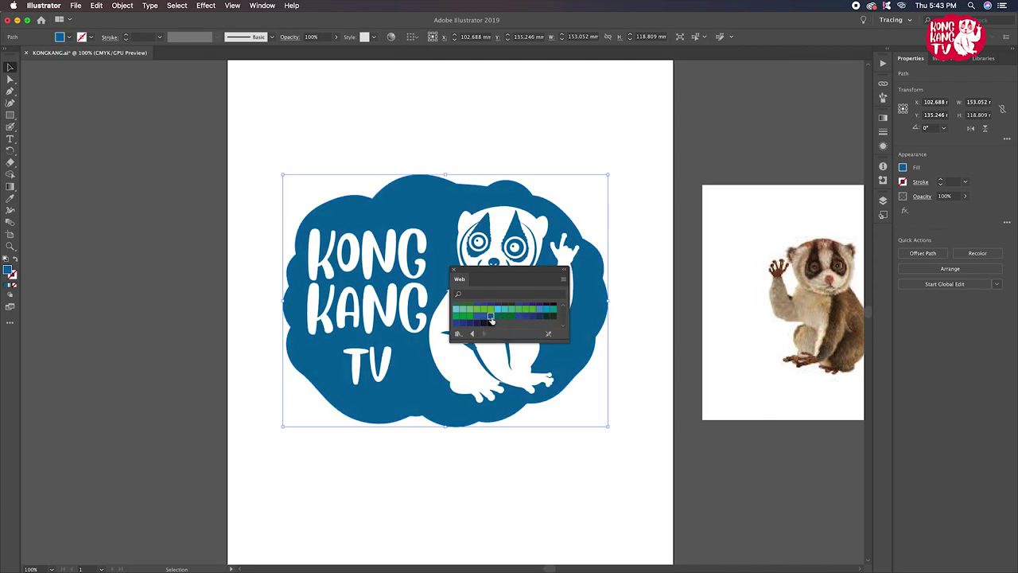
left_click(541, 313)
scroll(541, 313, "down", 2)
scroll(543, 312, "down", 2)
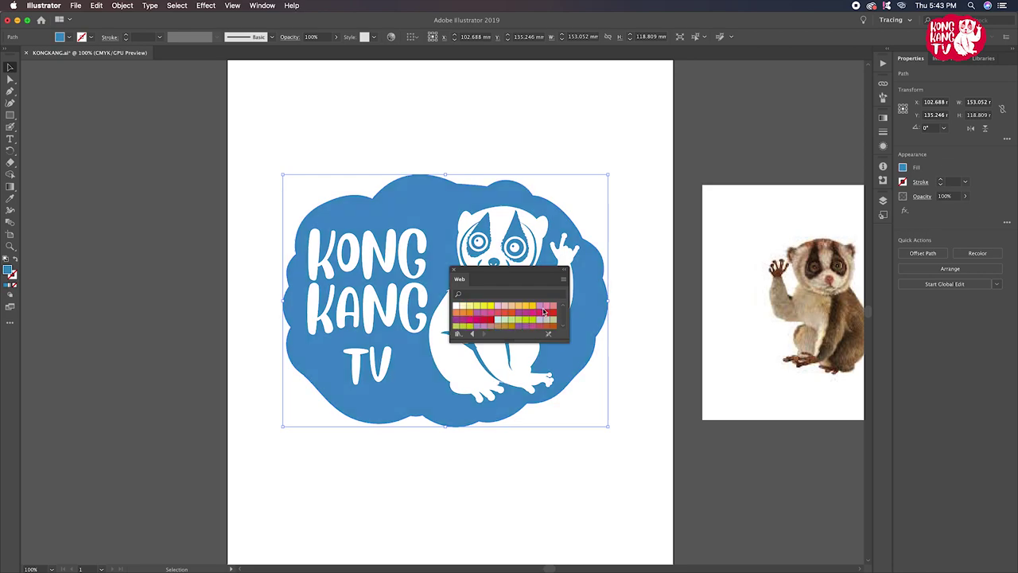
left_click(541, 311)
left_click(513, 307)
left_click(490, 306)
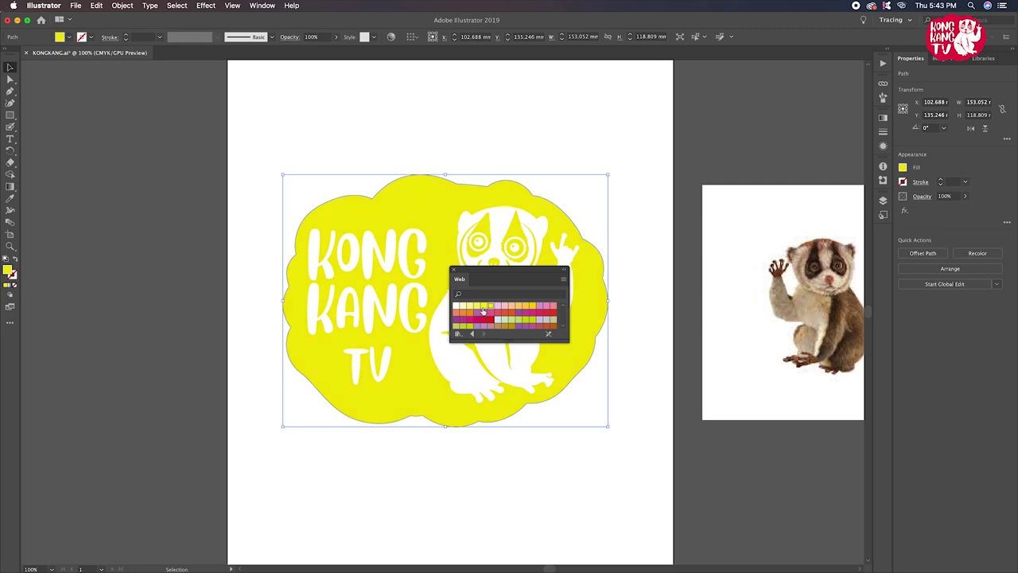
left_click(483, 314)
left_click(483, 320)
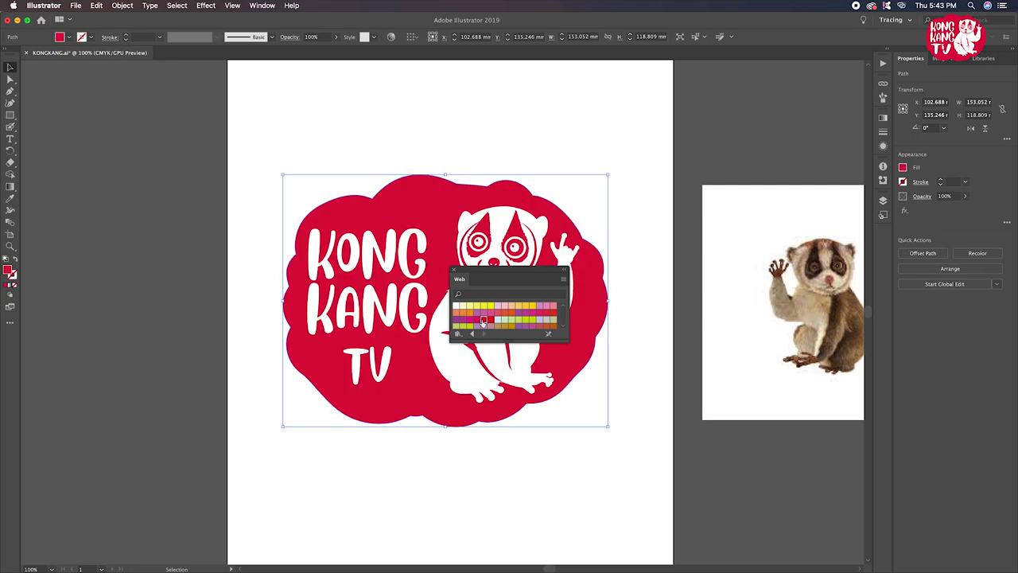
left_click(454, 272)
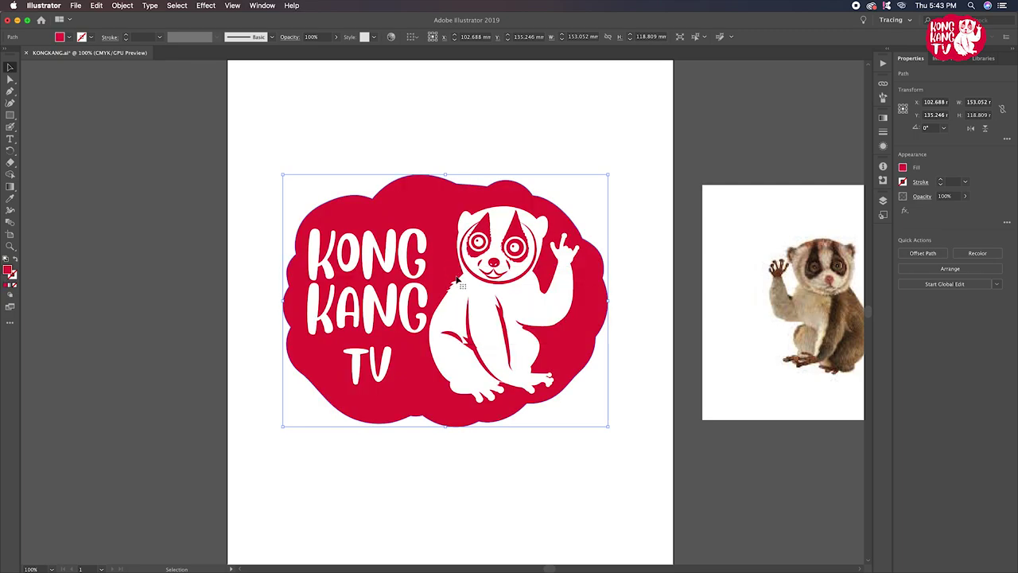
left_click(561, 456)
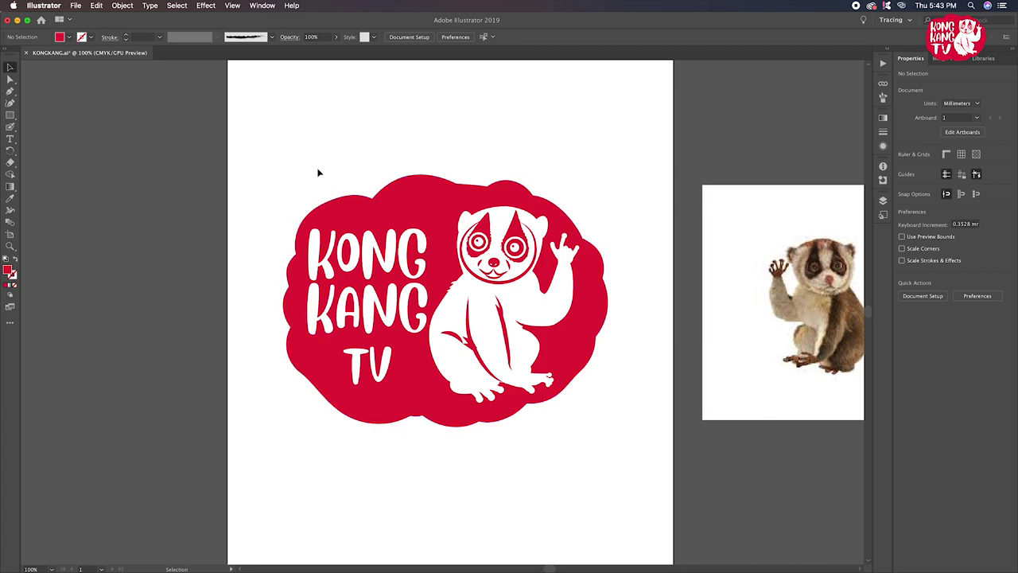
Select the whole logo and scale it down slightly
scroll(318, 172, "right", 2)
left_click_drag(248, 159, 591, 515)
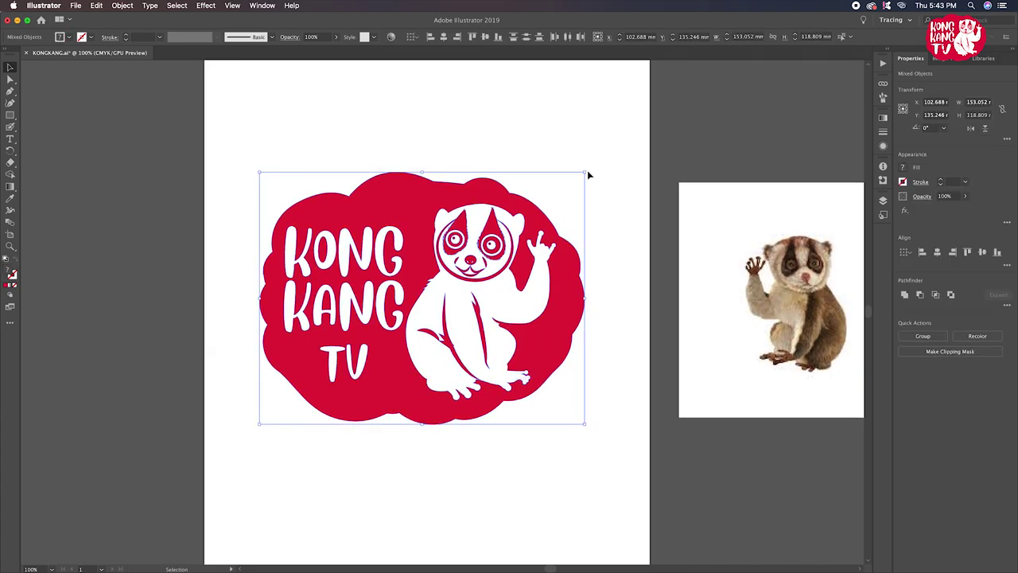
left_click_drag(585, 171, 578, 178)
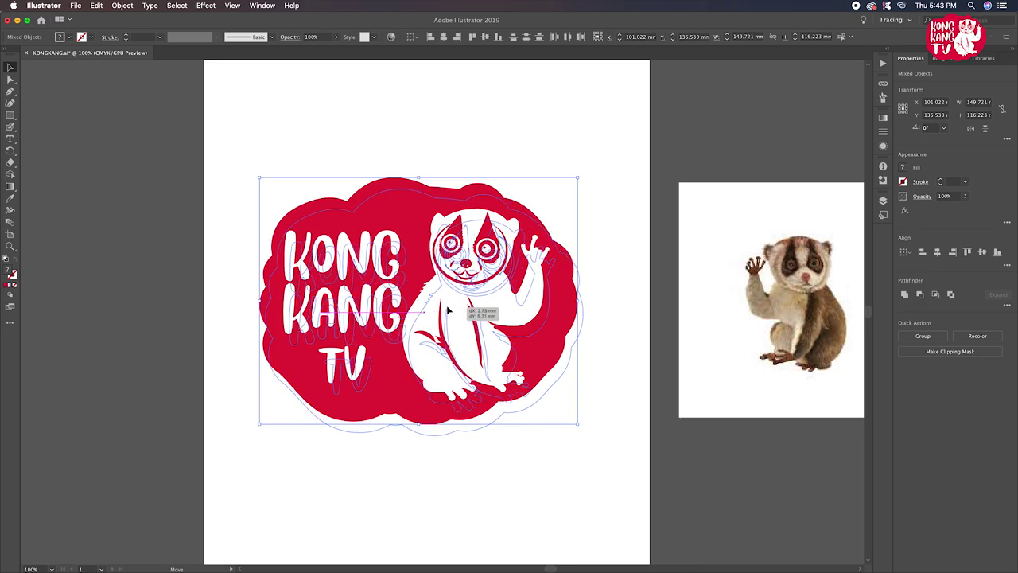
left_click_drag(421, 491, 413, 470)
left_click(416, 468)
Draw a 211.6 × 297 mm rectangle covering the page and send it behind the logo
key("super+minus")
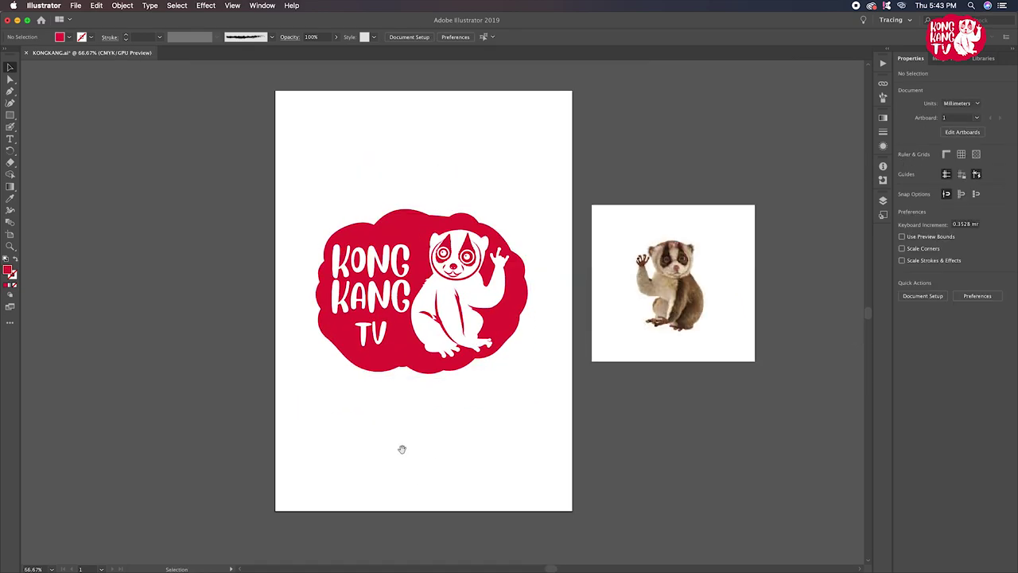
left_click_drag(10, 114, 40, 116)
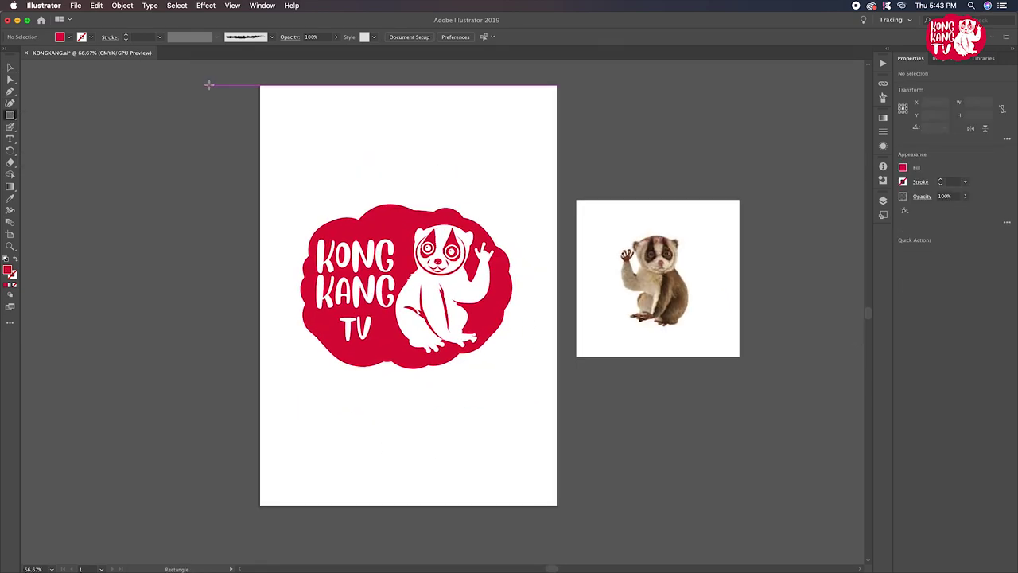
left_click_drag(256, 85, 558, 506)
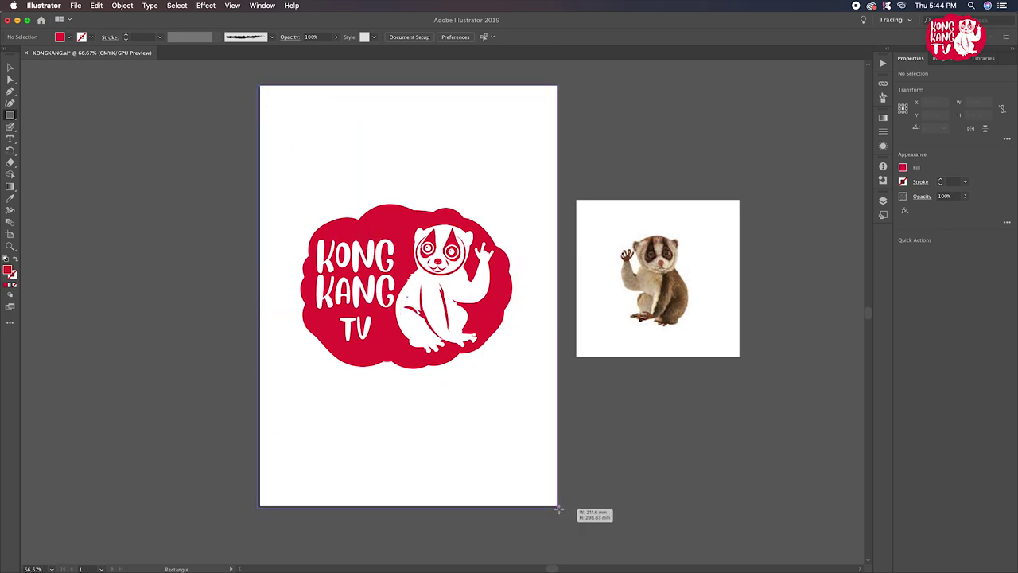
key("super+bracketleft")
key("super+bracketleft")
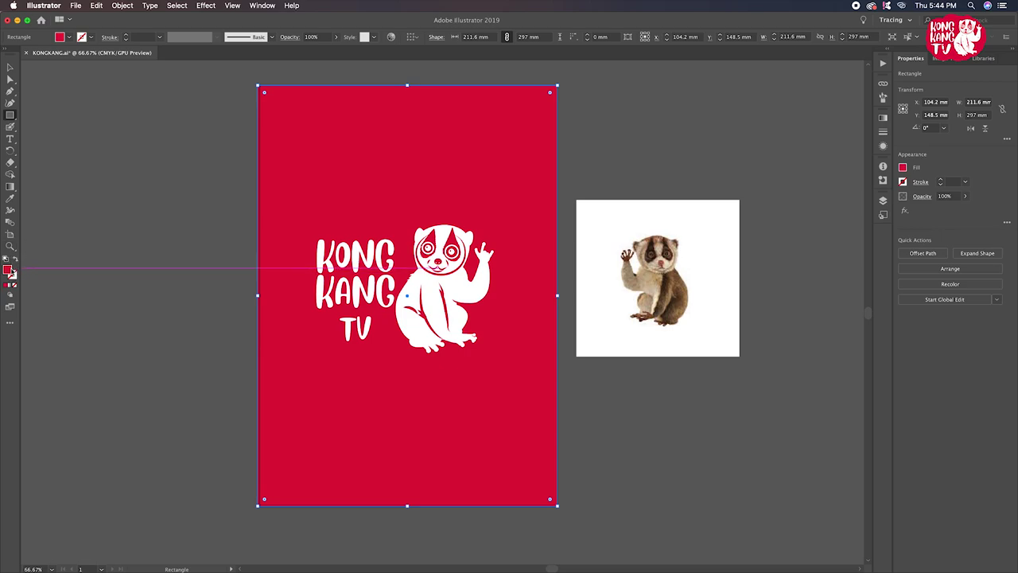
double_click(8, 270)
left_click(612, 248)
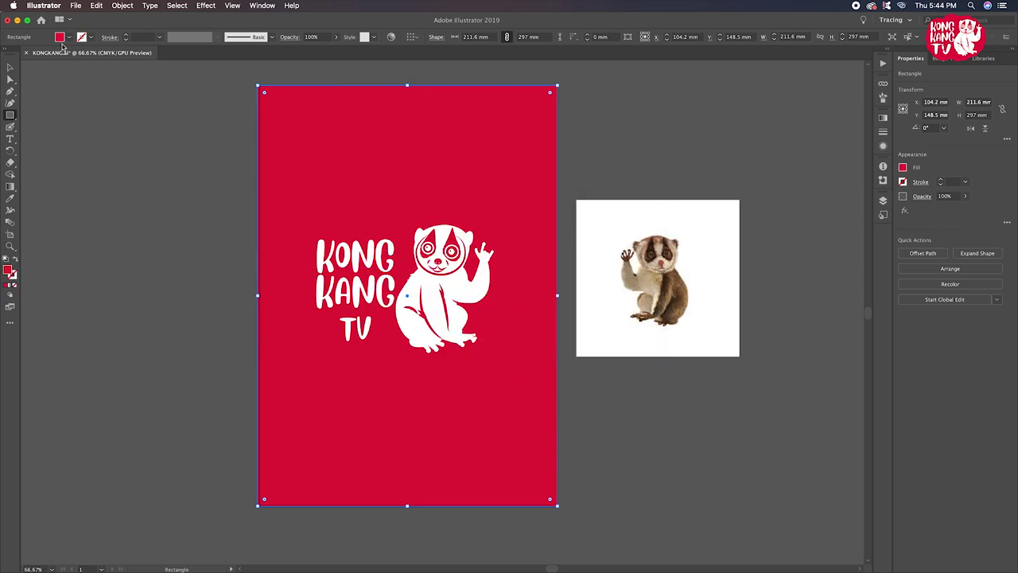
Fill the page rectangle with a bright yellow Web swatch after trying cream and light yellow
left_click(68, 36)
left_click(9, 101)
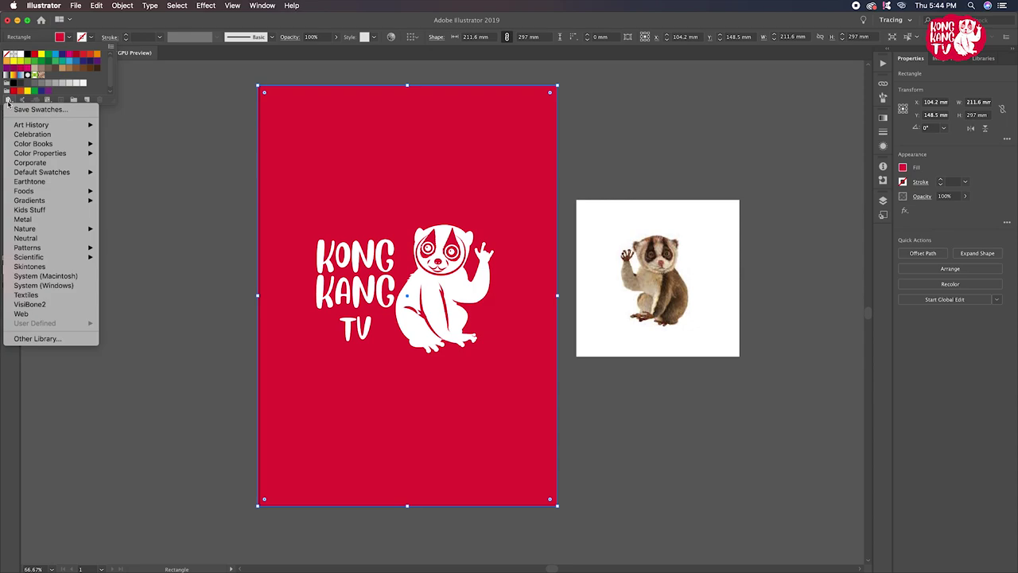
left_click(39, 314)
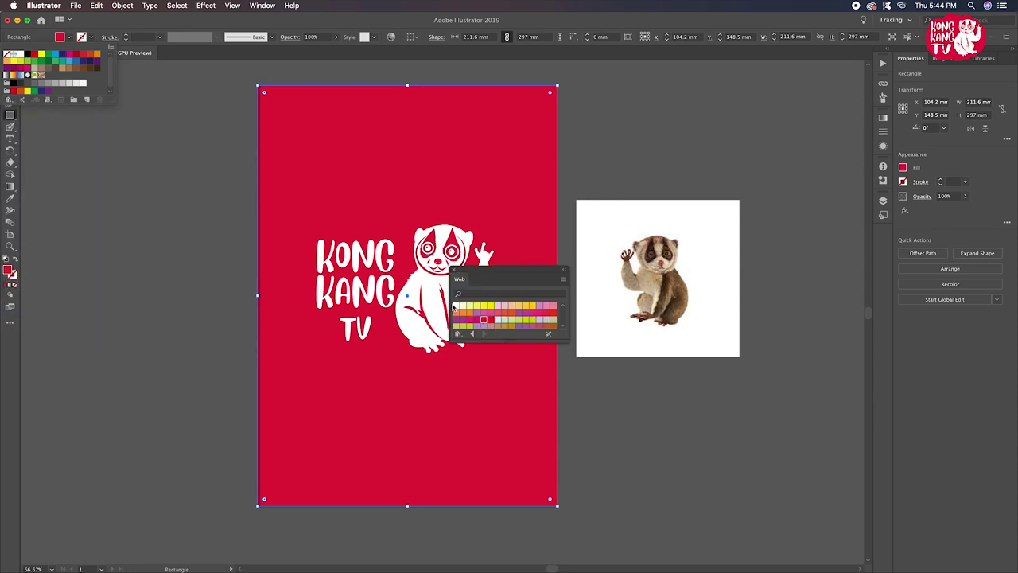
left_click(463, 307)
left_click(471, 309)
left_click(478, 307)
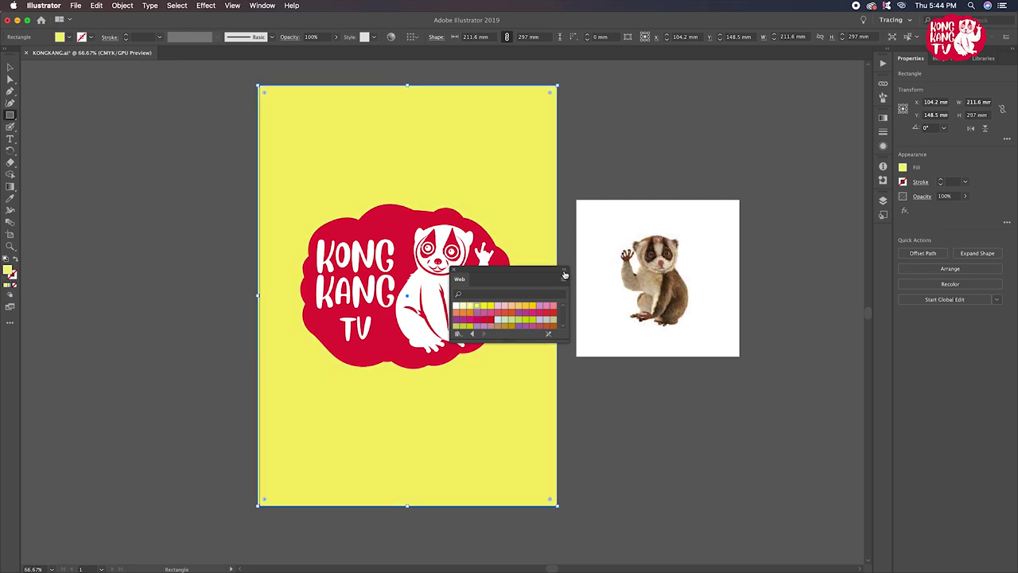
left_click(562, 271)
left_click(9, 69)
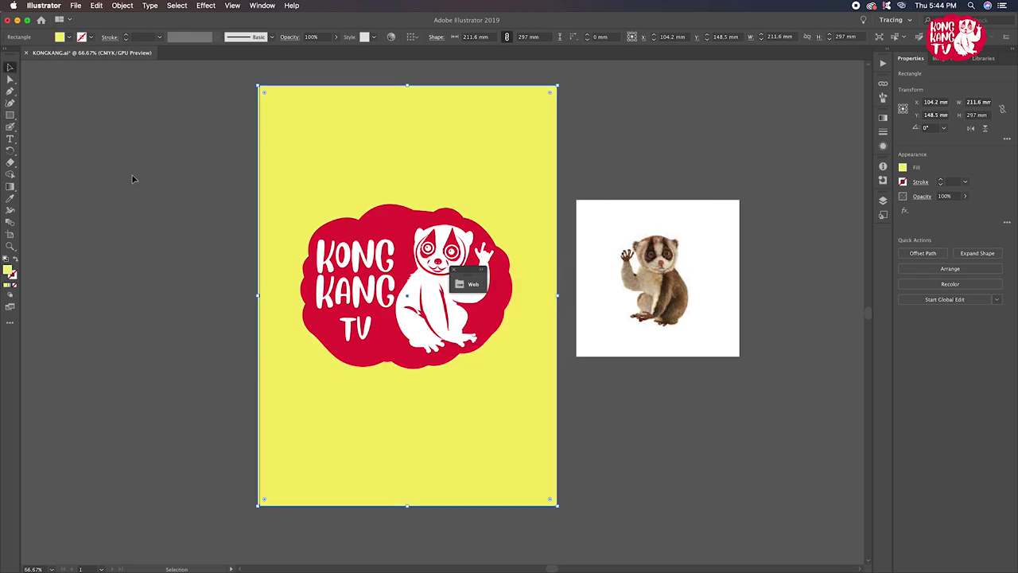
key("super+equal")
key("super+equal")
key("super+equal")
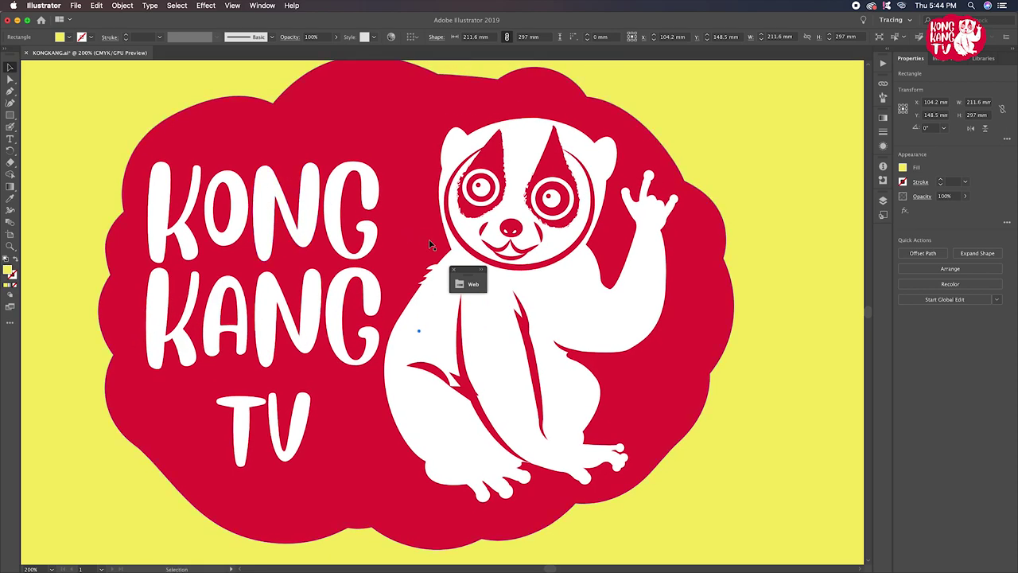
Magnify the logo in the window and switch to the Direct Selection tool
scroll(477, 239, "up", 1)
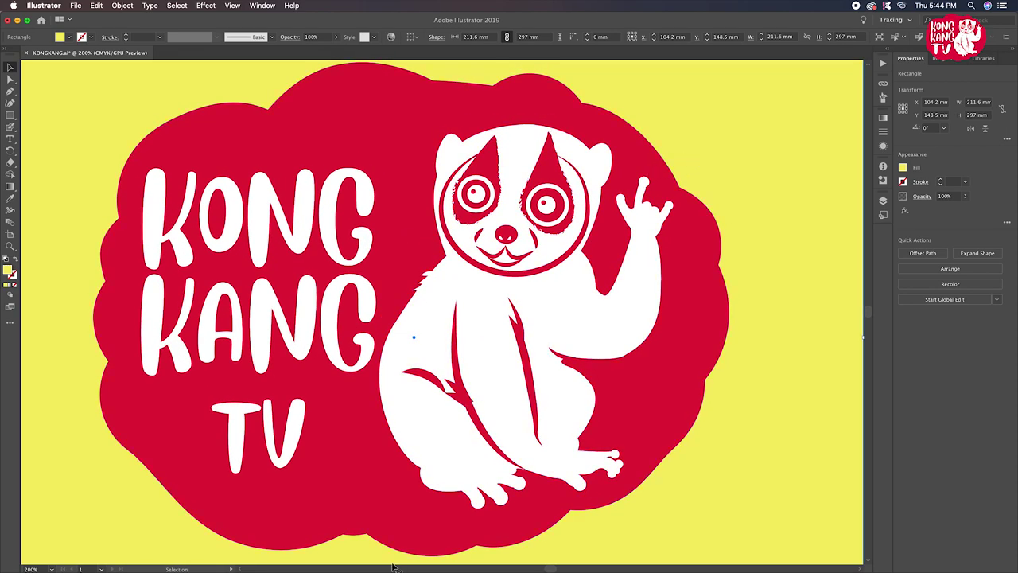
key("a")
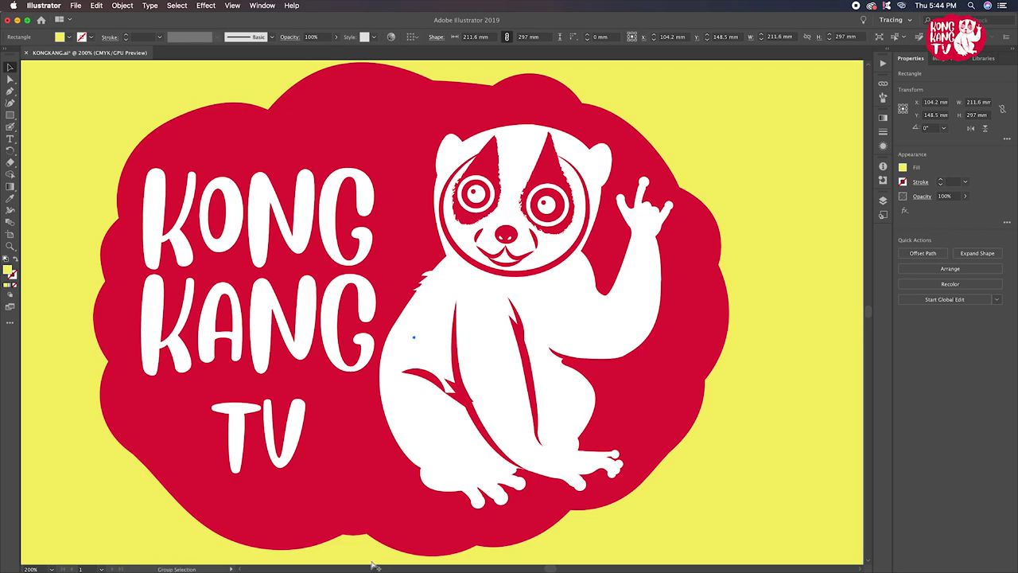